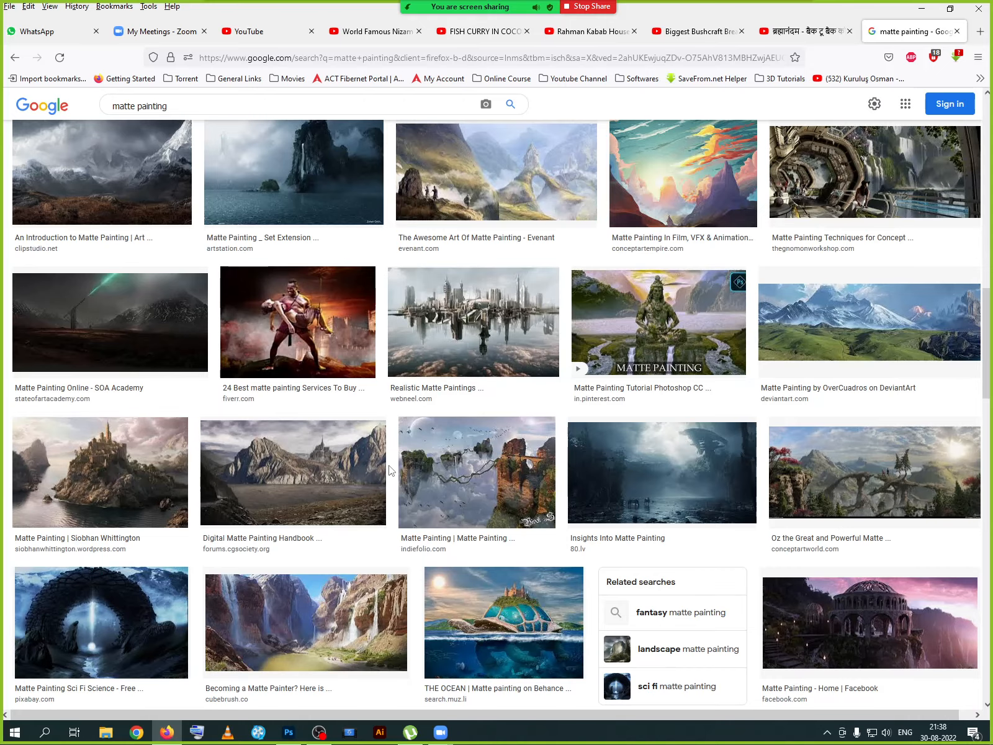
- Look through the matte painting image results, examining the different landscape, castle, city and sci-fi examples
scroll(389, 470, "down", 2)
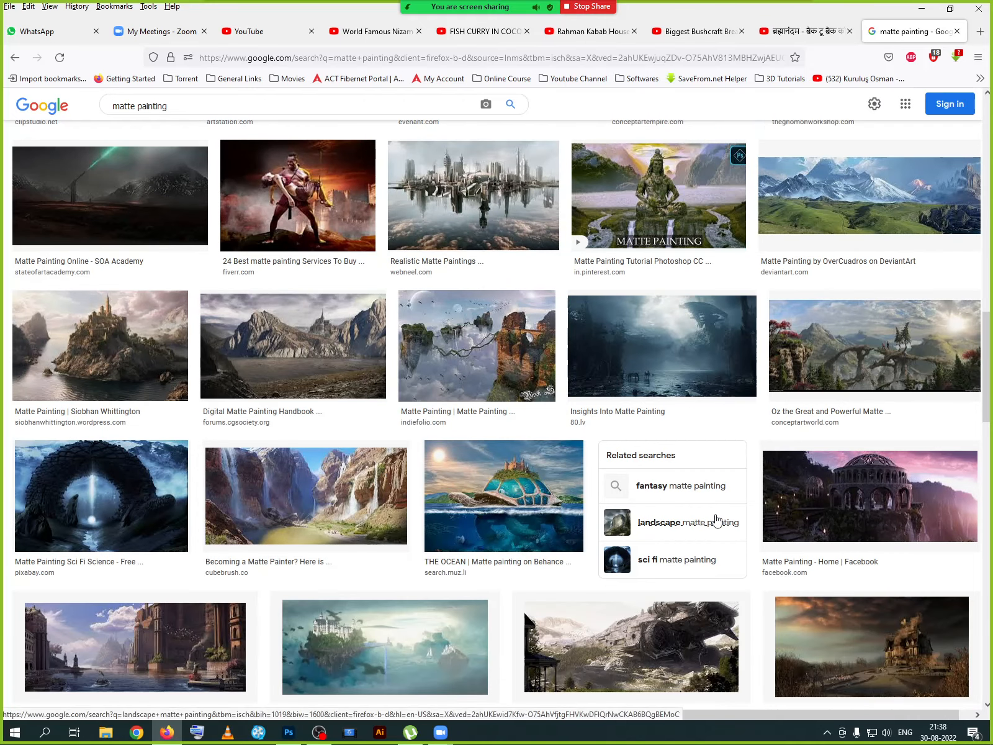
scroll(736, 381, "down", 3)
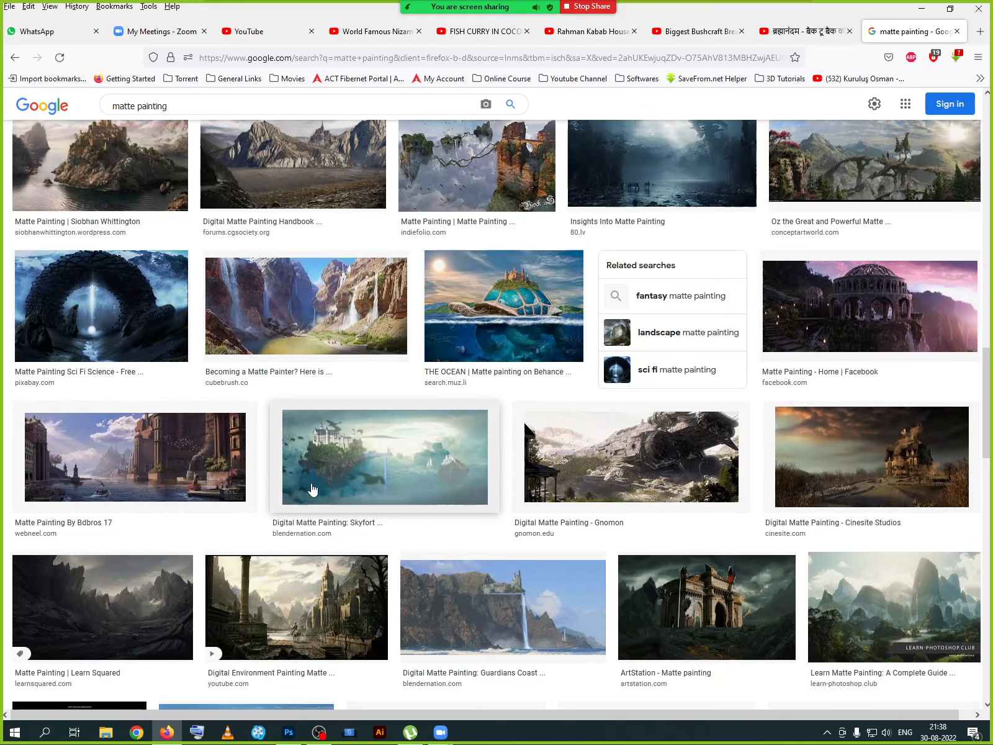
scroll(312, 491, "down", 2)
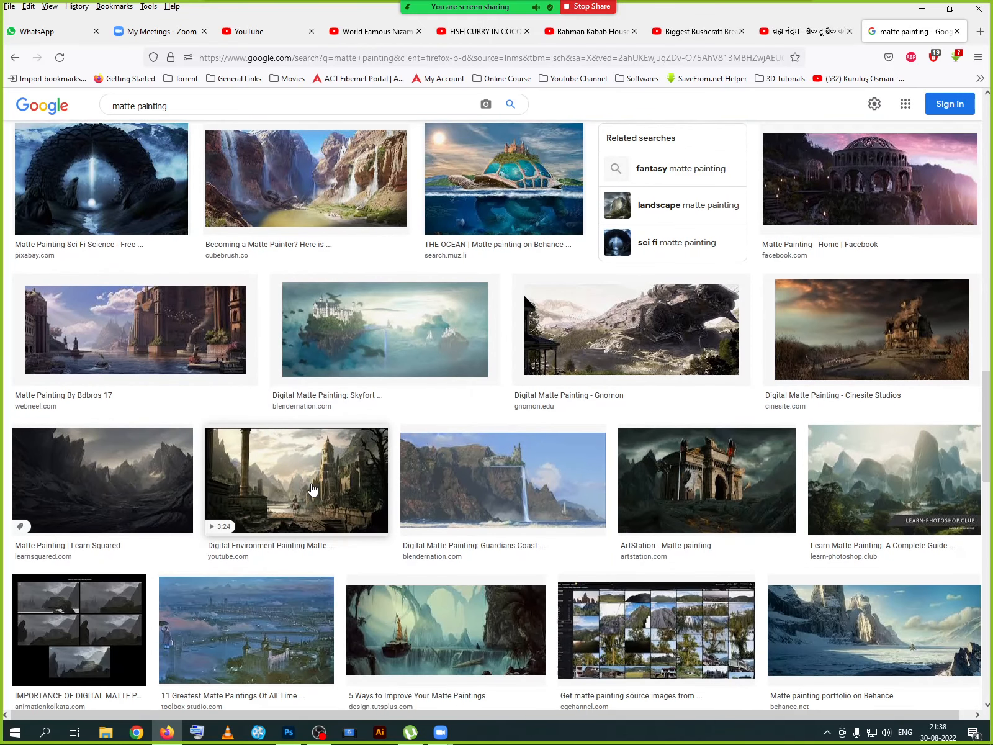
scroll(312, 490, "down", 3)
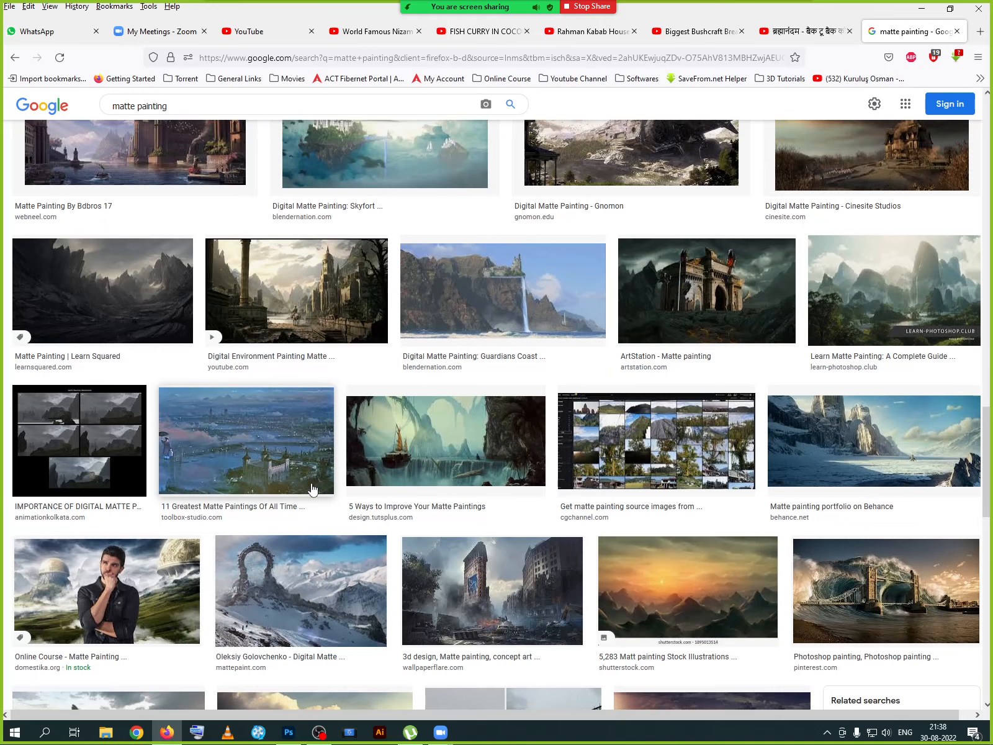
scroll(313, 491, "down", 3)
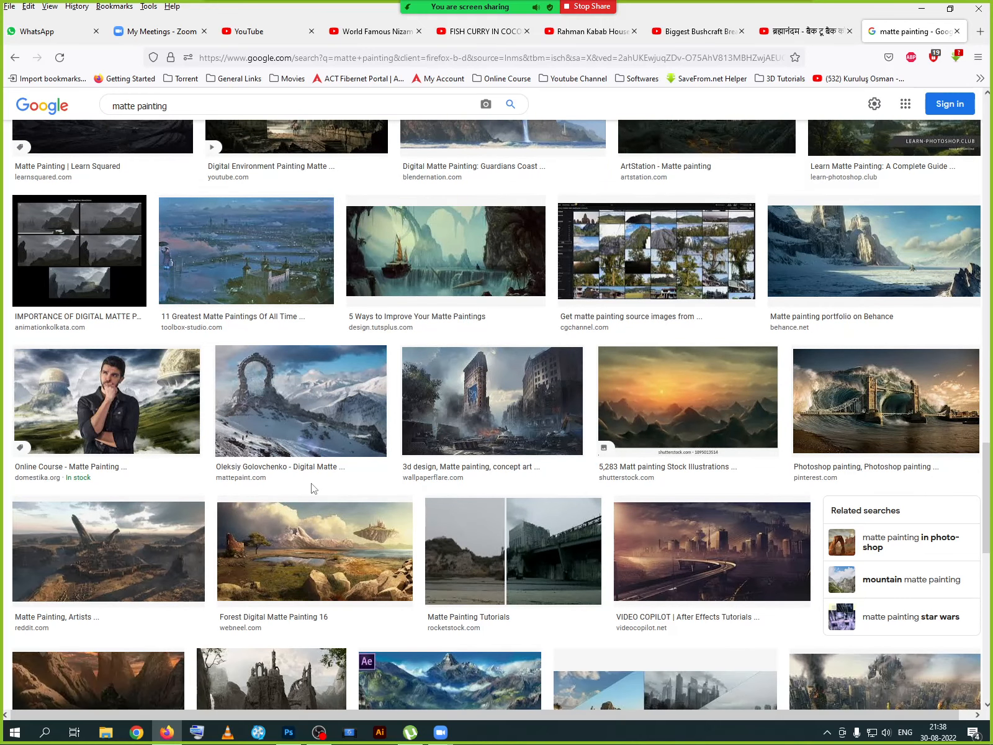
scroll(312, 488, "down", 3)
scroll(312, 490, "down", 3)
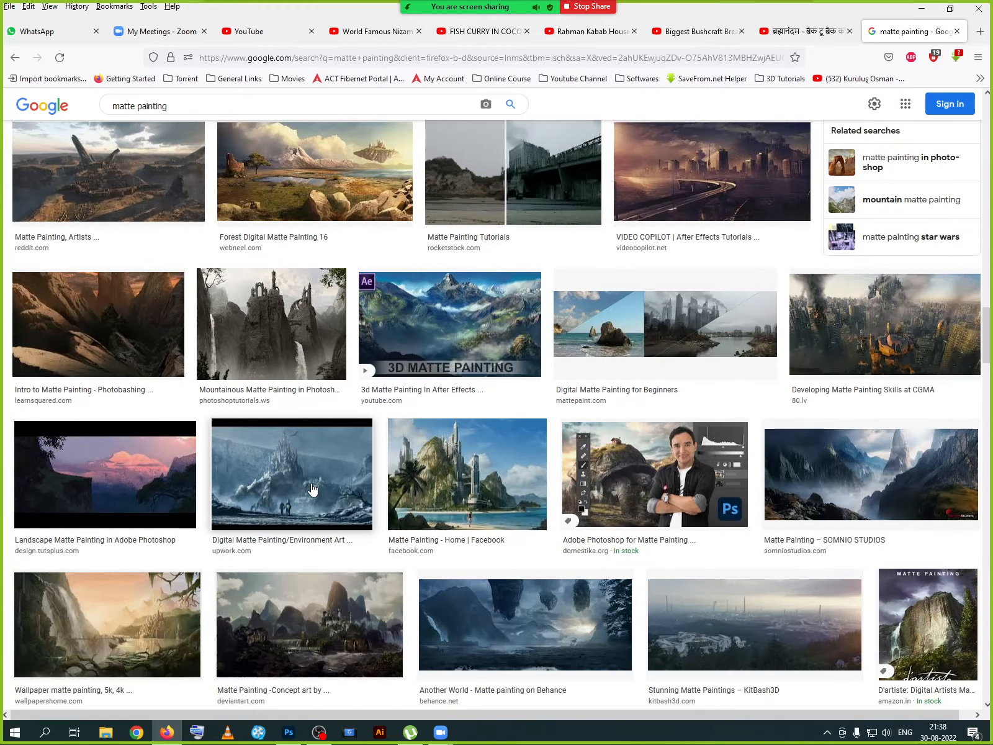
scroll(313, 490, "down", 3)
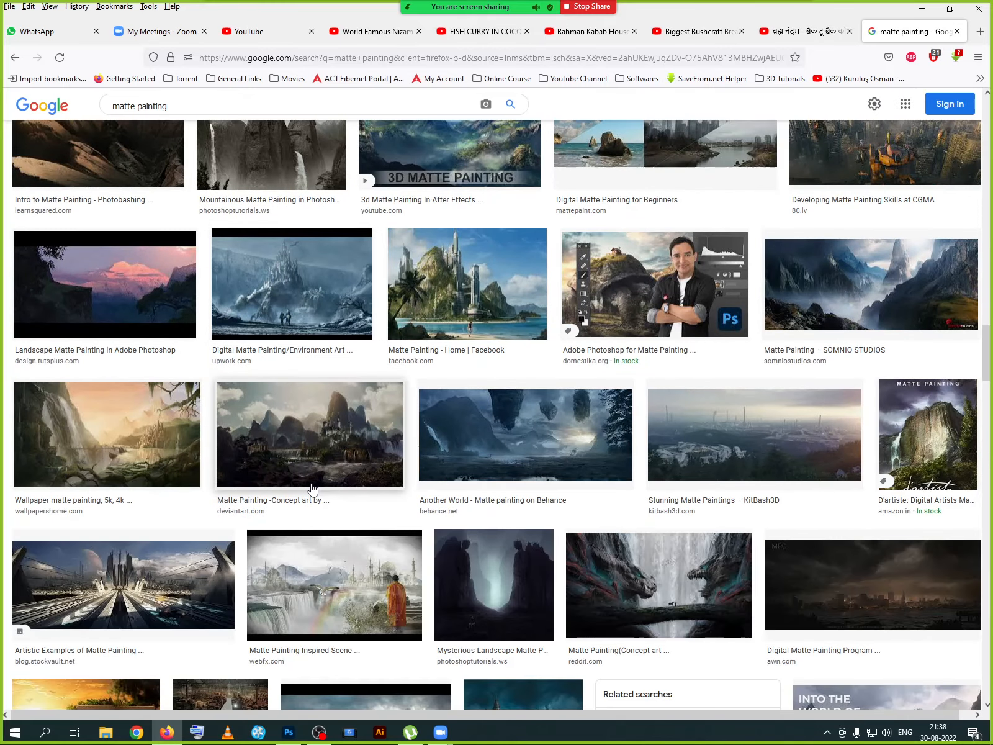
scroll(312, 488, "down", 3)
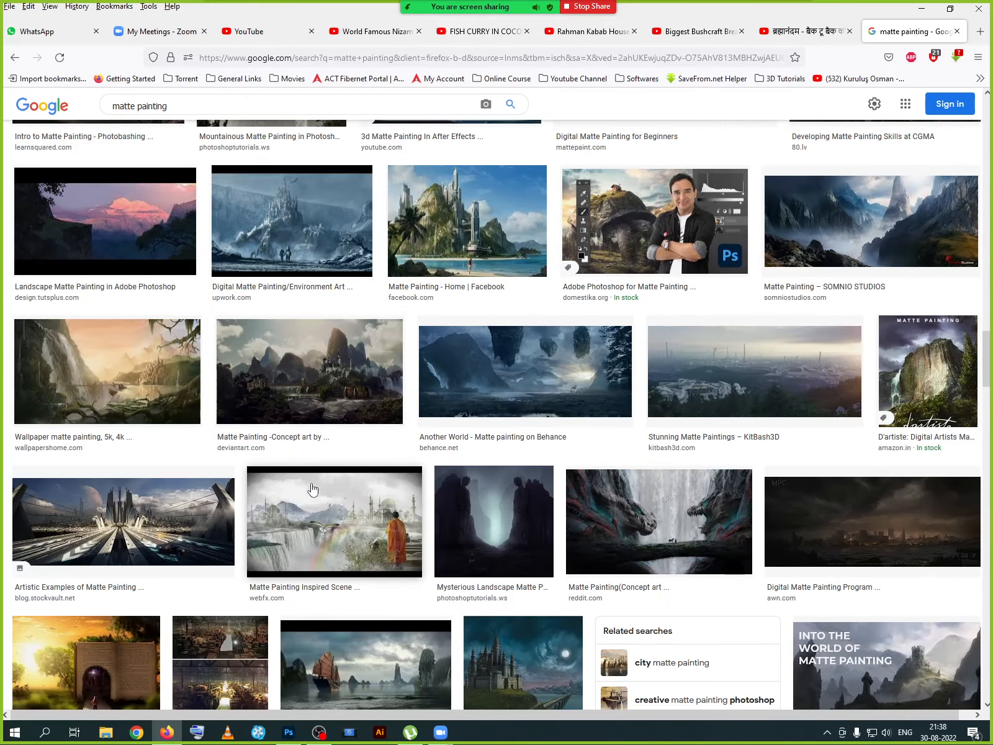
scroll(313, 489, "down", 3)
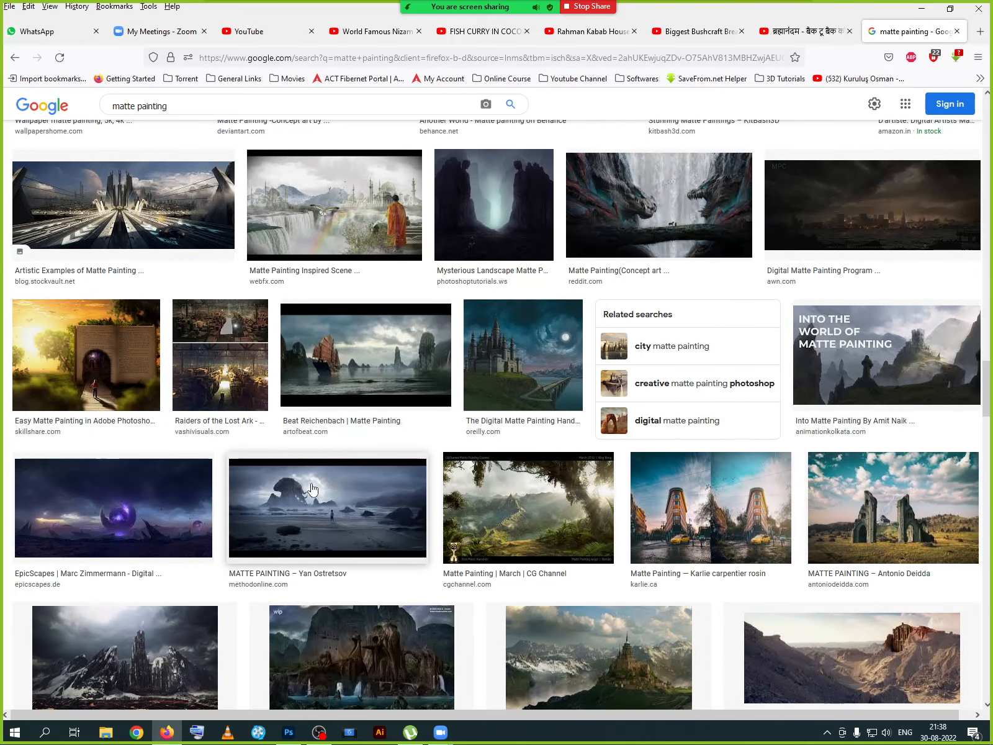
scroll(312, 490, "down", 4)
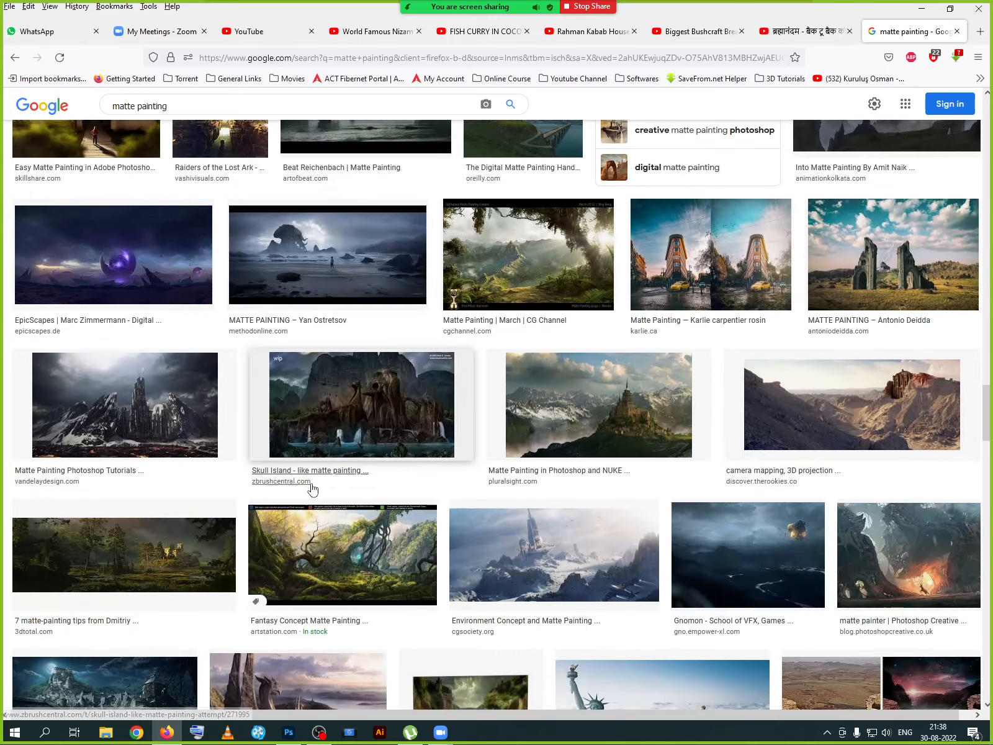
scroll(313, 490, "down", 2)
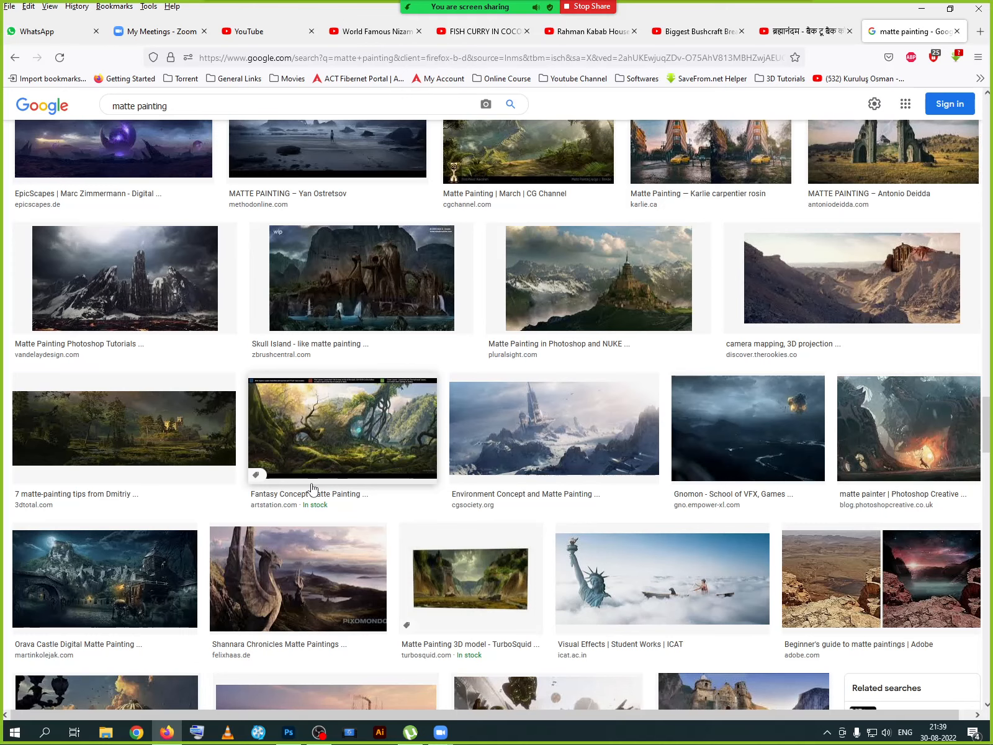
scroll(312, 489, "down", 3)
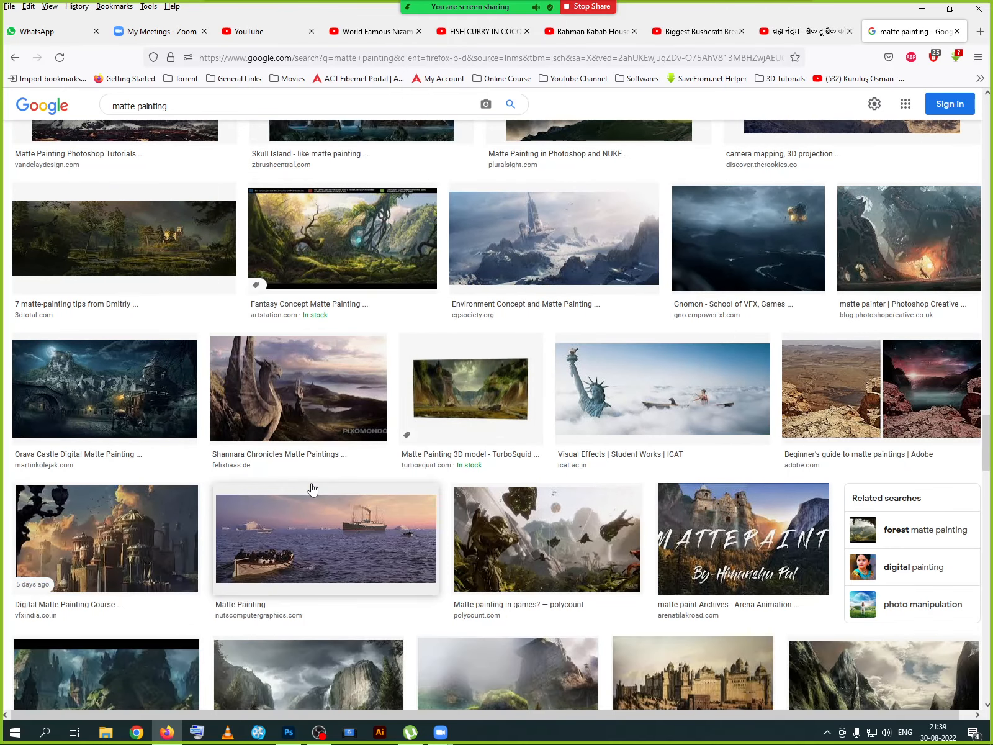
scroll(312, 490, "down", 3)
- Open the Fantasy Concept Matte Painting result from artstation.com in a new tab
scroll(311, 492, "up", 7)
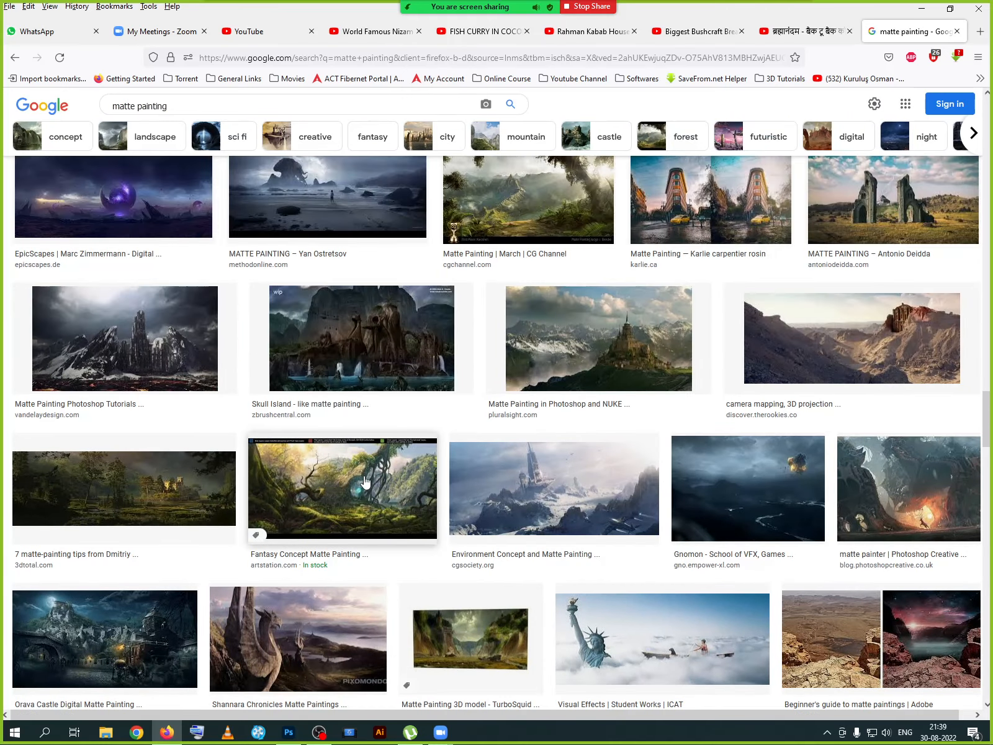
middle_click(365, 474)
- Preview the Creosouls matte painting with its collage of source photos and open its project page
scroll(366, 473, "down", 12)
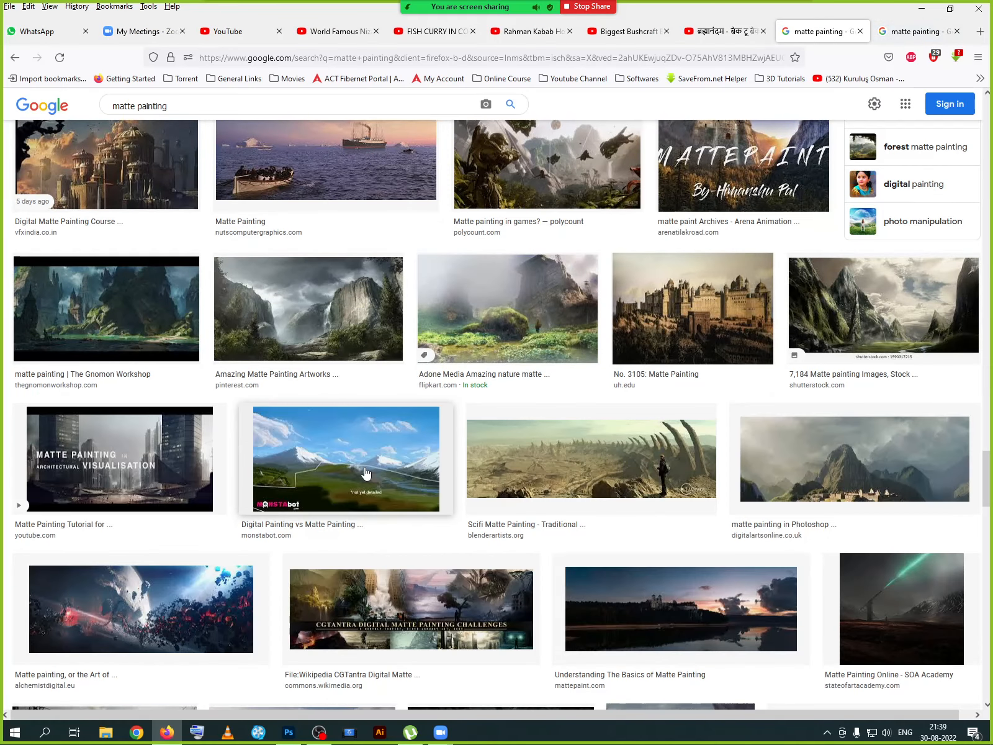
scroll(367, 474, "down", 6)
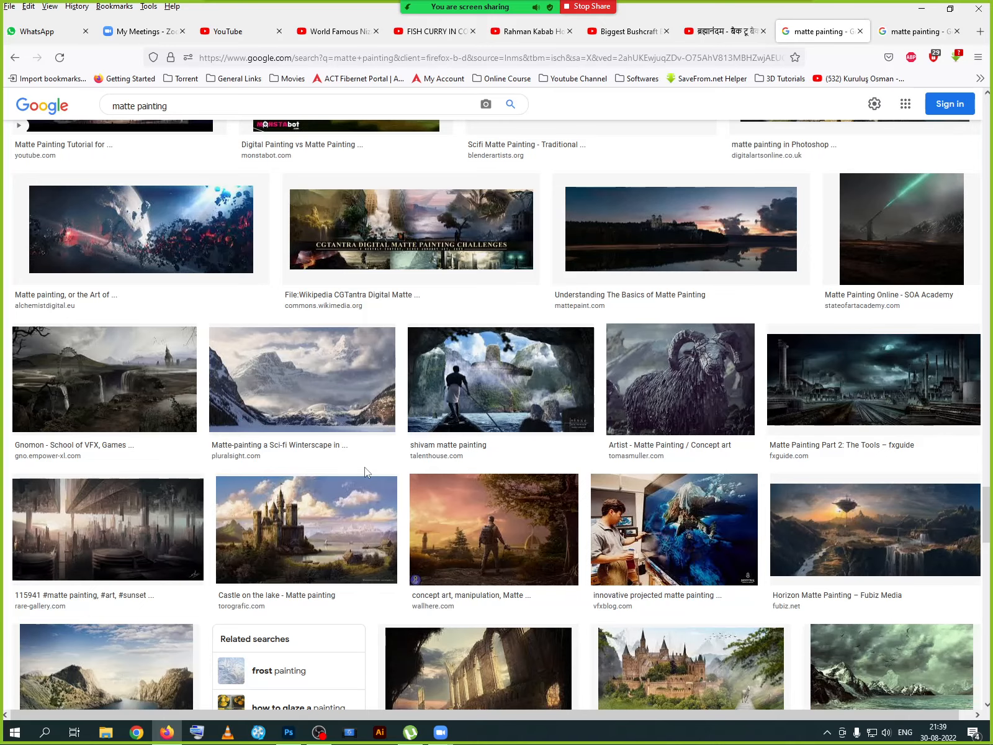
scroll(365, 467, "down", 4)
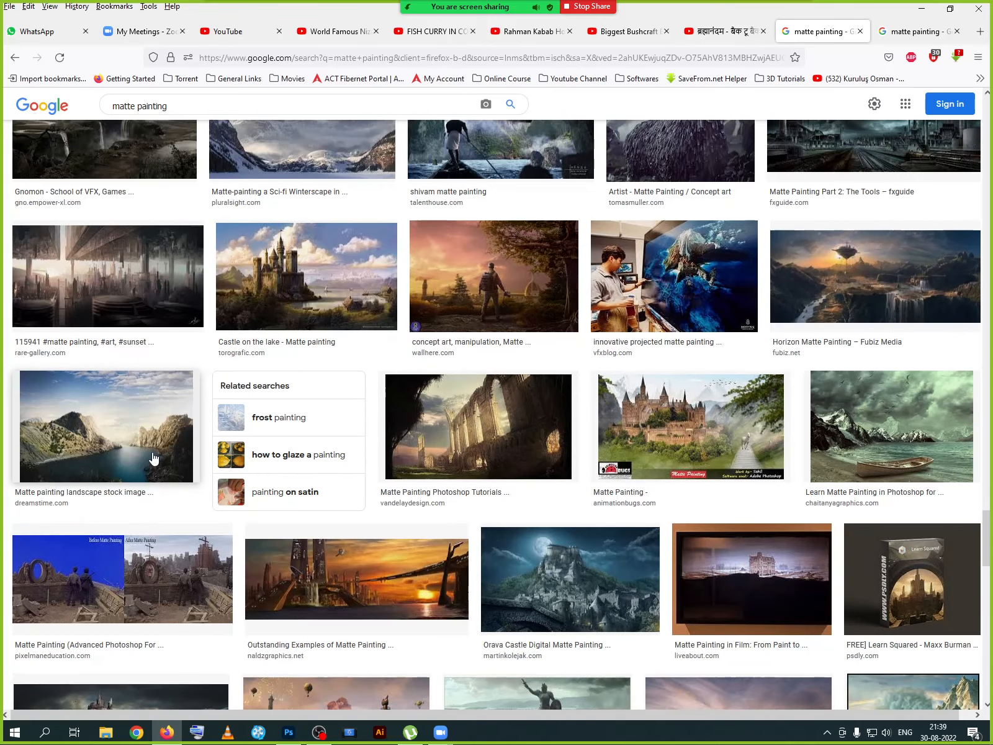
scroll(154, 458, "down", 4)
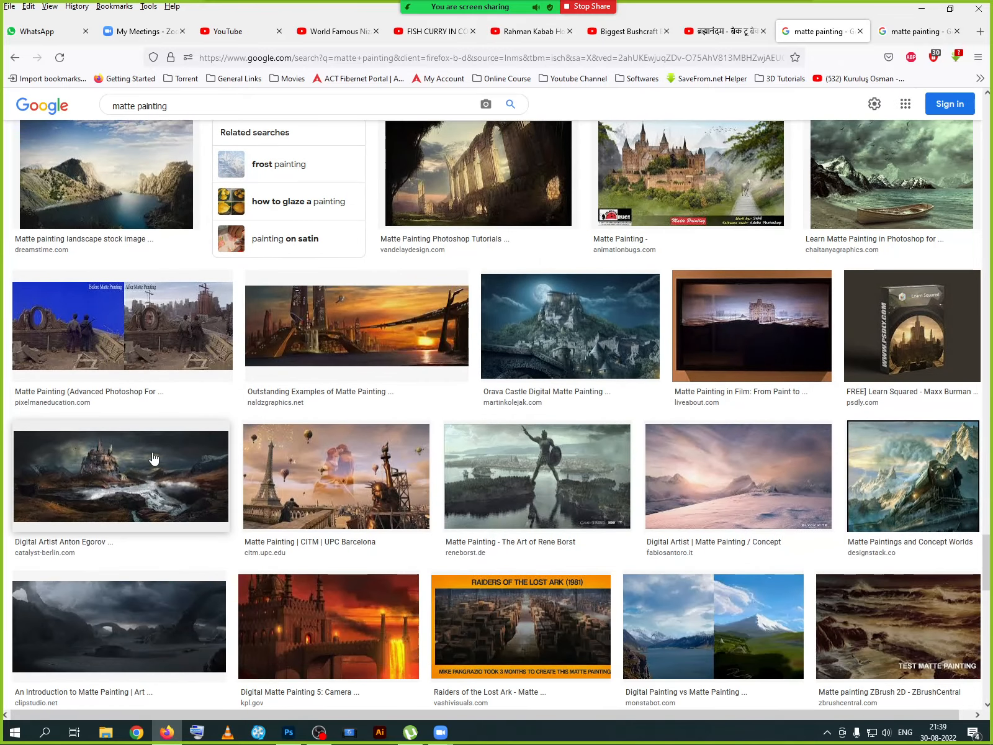
scroll(154, 458, "down", 2)
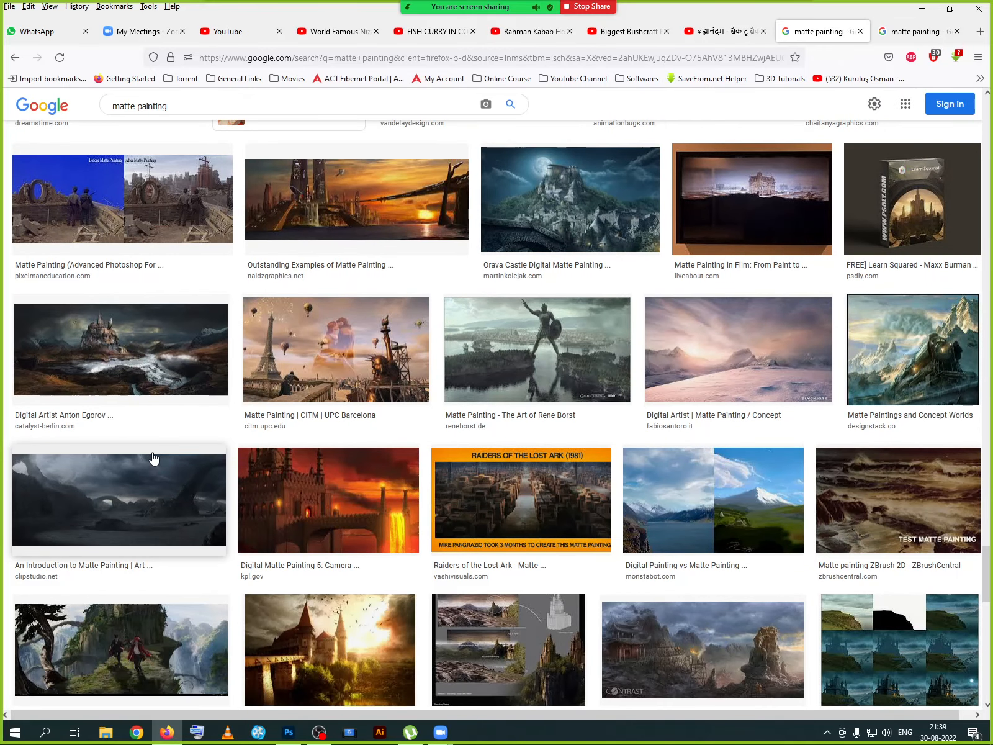
scroll(154, 458, "down", 2)
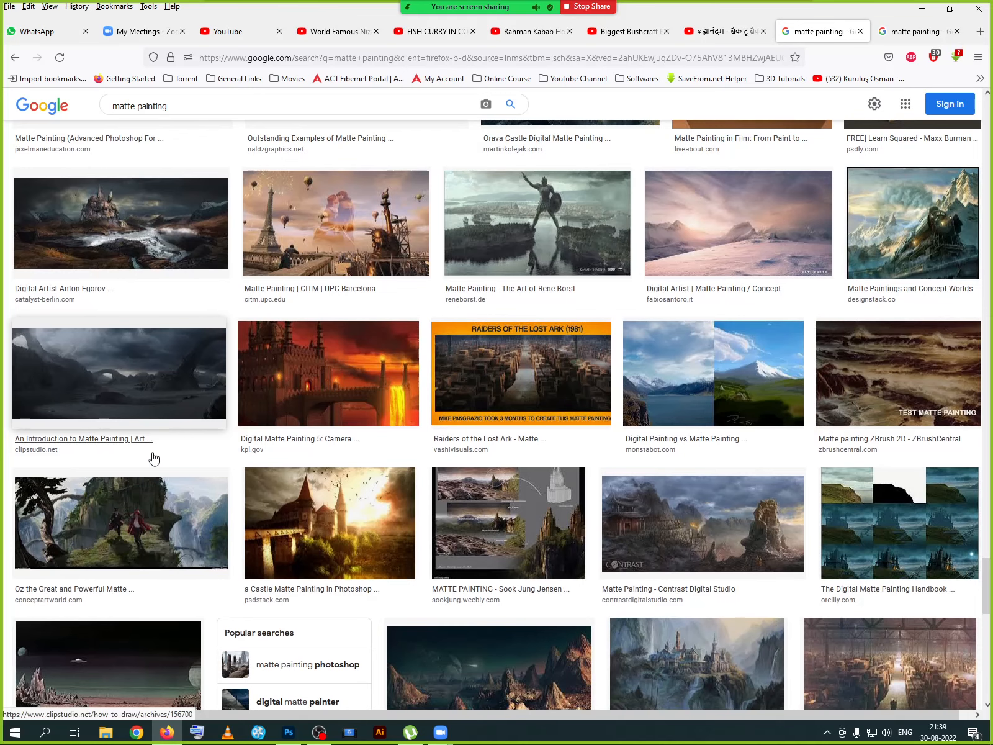
scroll(154, 458, "down", 4)
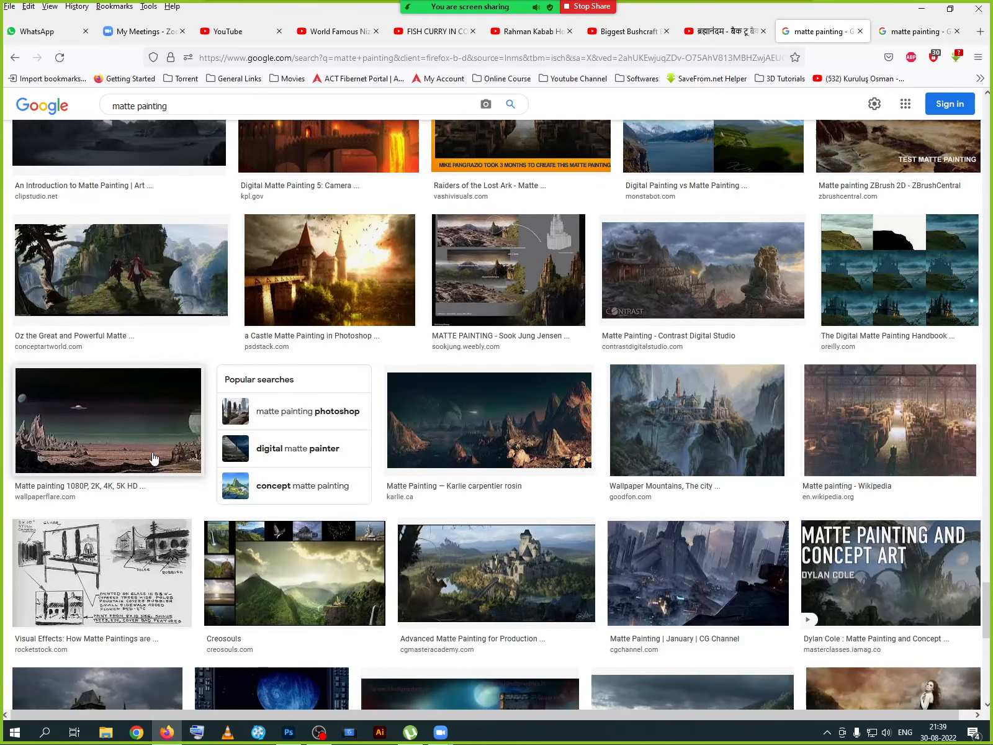
left_click(266, 605)
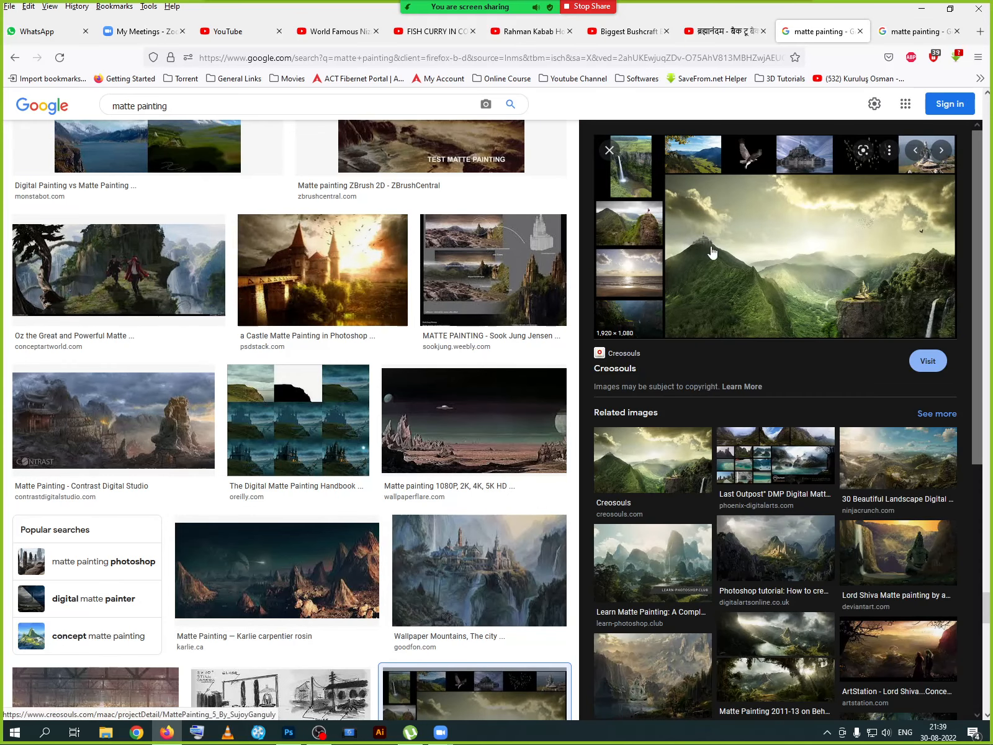
left_click(743, 279)
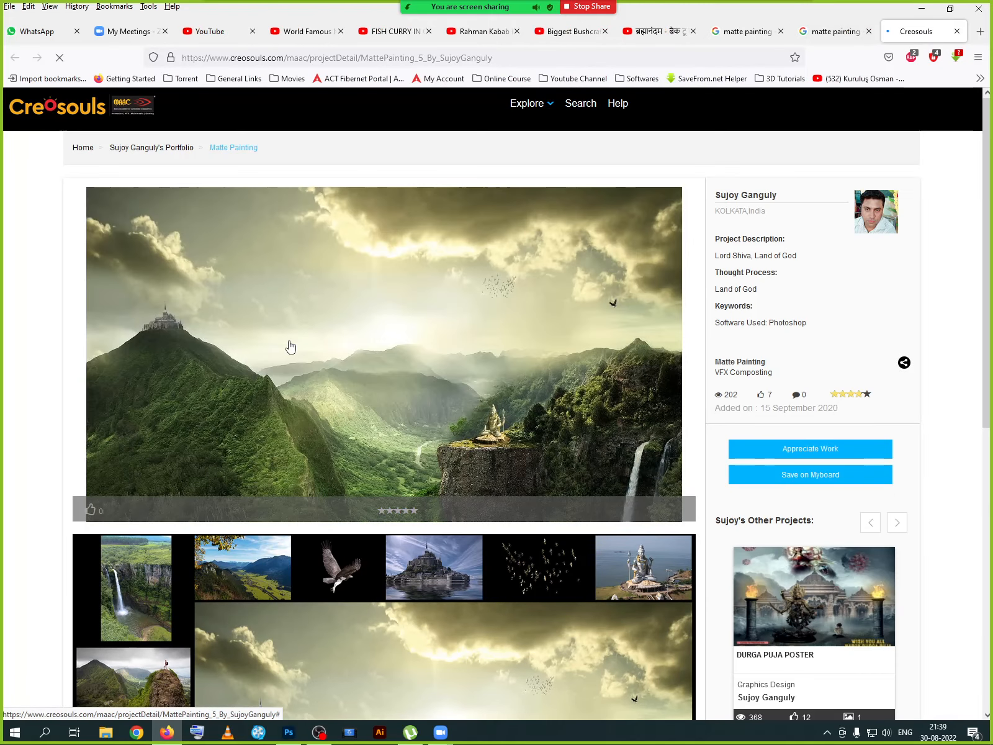
- Examine the finished green valley matte painting and the source photos around it on the project page
scroll(290, 347, "down", 5)
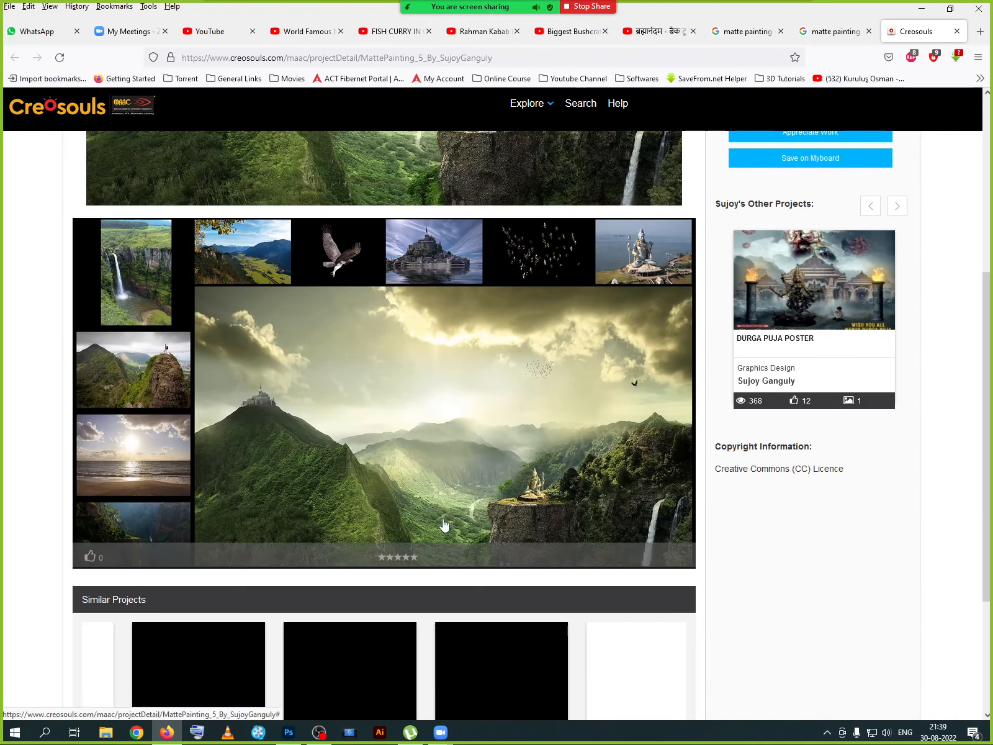
left_click(390, 410)
scroll(155, 506, "down", 3)
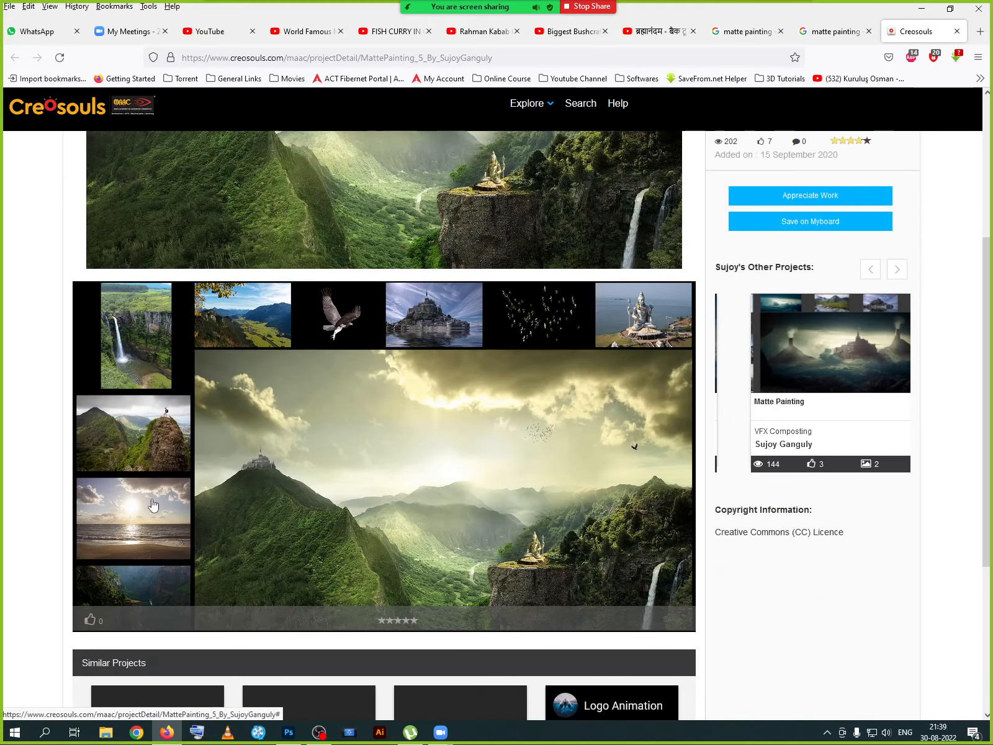
left_click(140, 519)
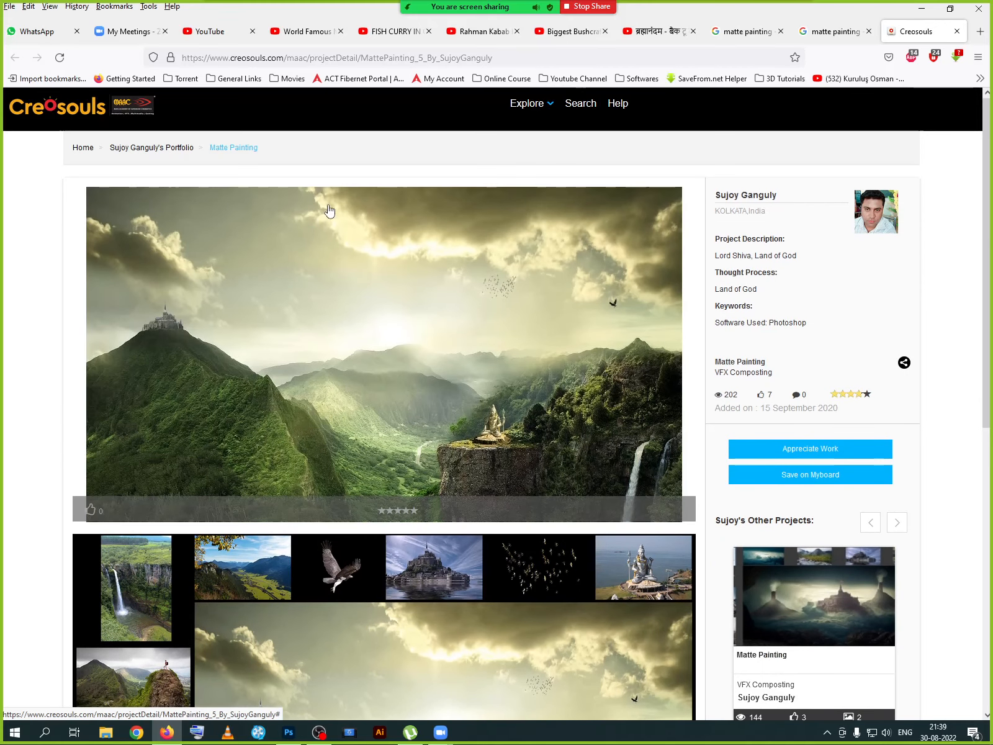
scroll(129, 497, "down", 4)
left_click(164, 501)
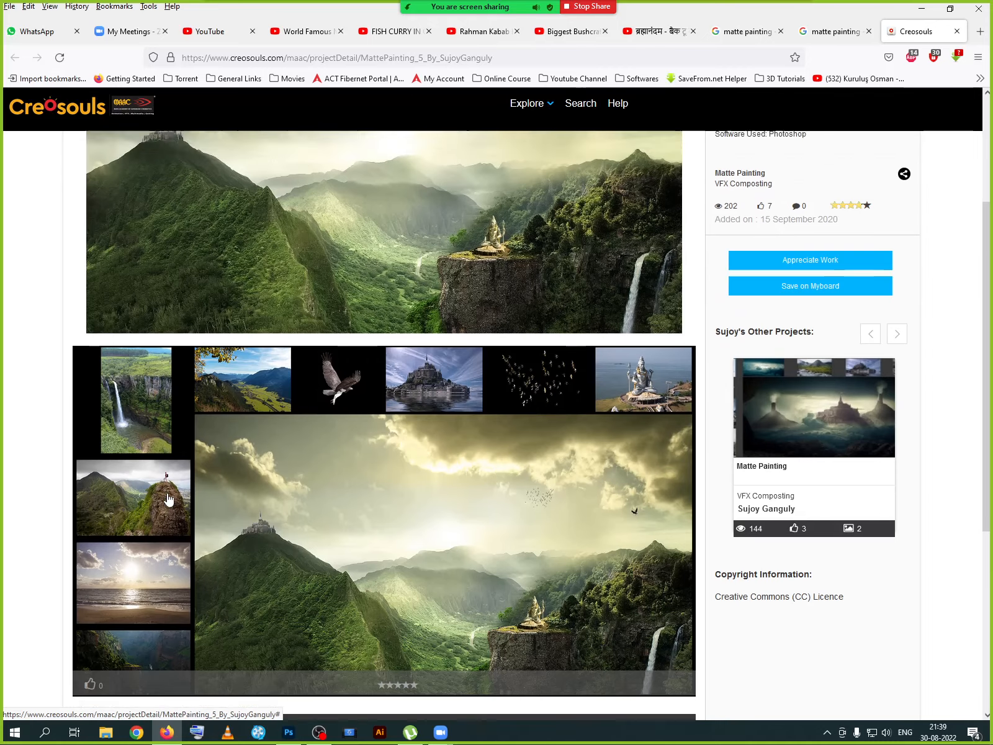
scroll(183, 462, "down", 2)
scroll(184, 463, "down", 3)
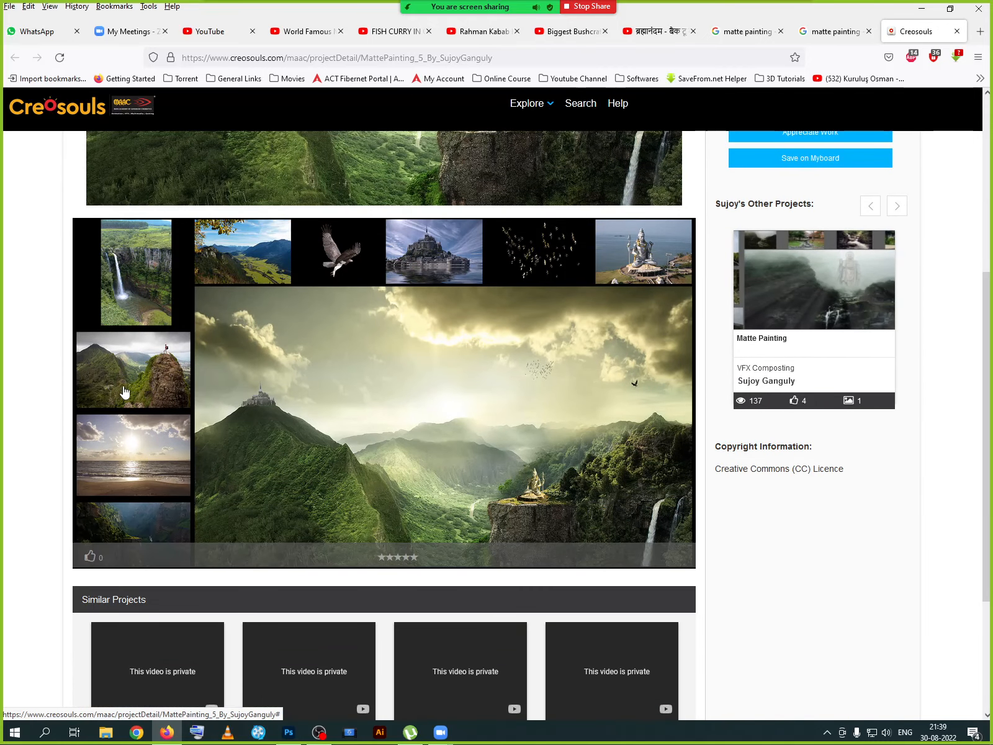
scroll(149, 410, "up", 1)
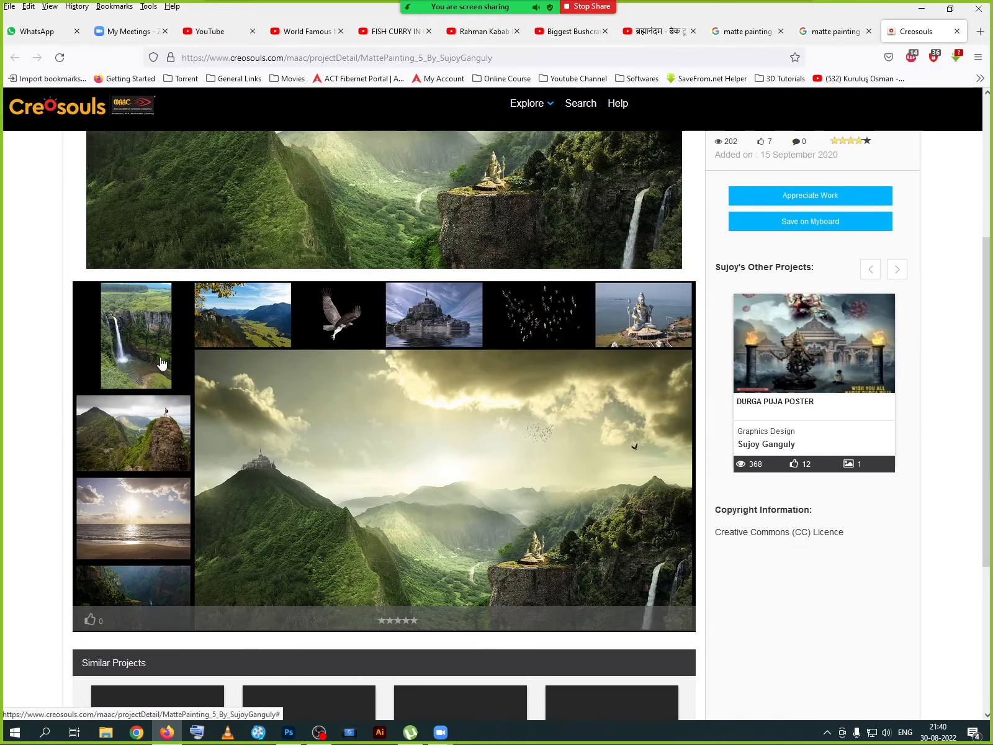
scroll(155, 354, "down", 2)
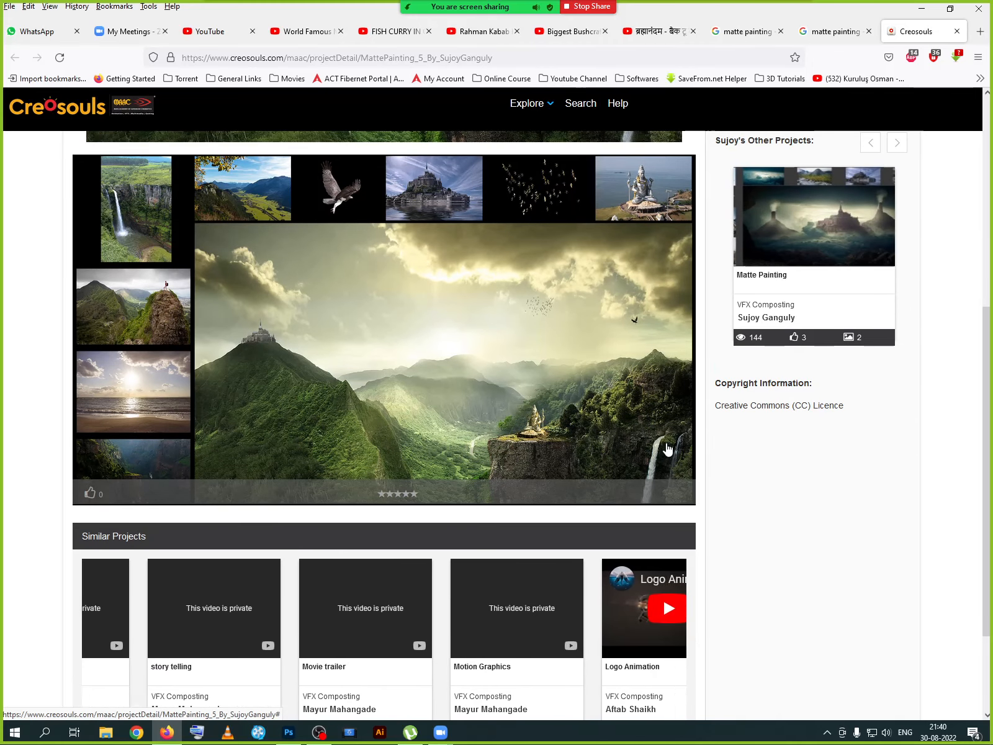
scroll(290, 302, "up", 2)
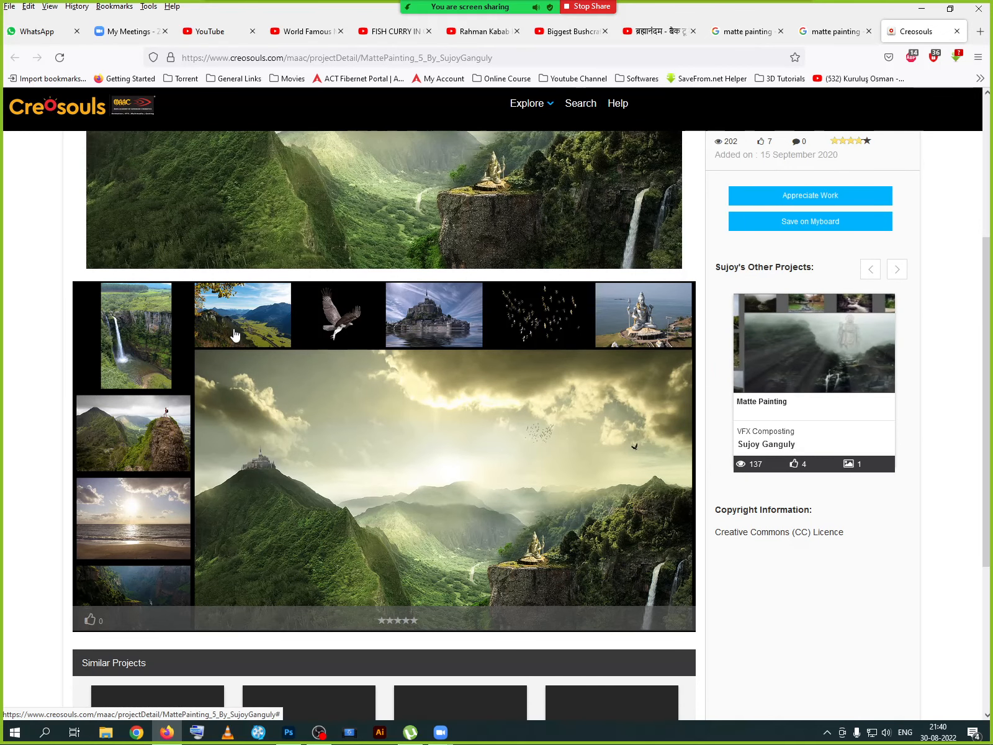
scroll(234, 336, "down", 4)
scroll(235, 337, "up", 3)
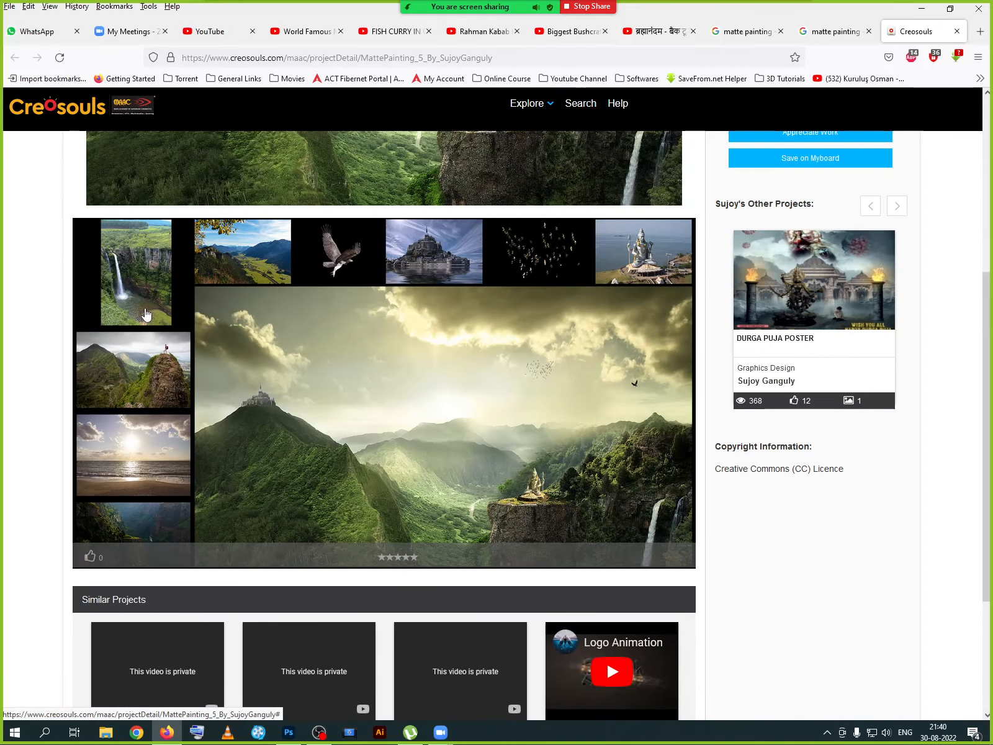
- Enlarge the source photo collage, compare it with the finished painting in the image viewer, and close the viewer
left_click(146, 307)
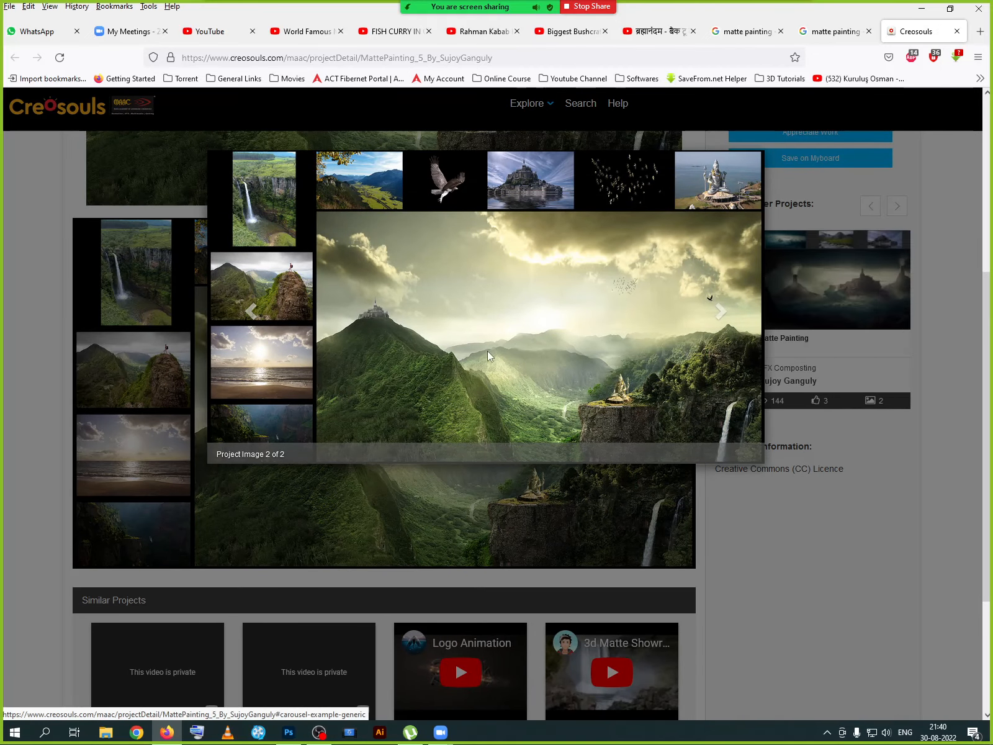
left_click(258, 317)
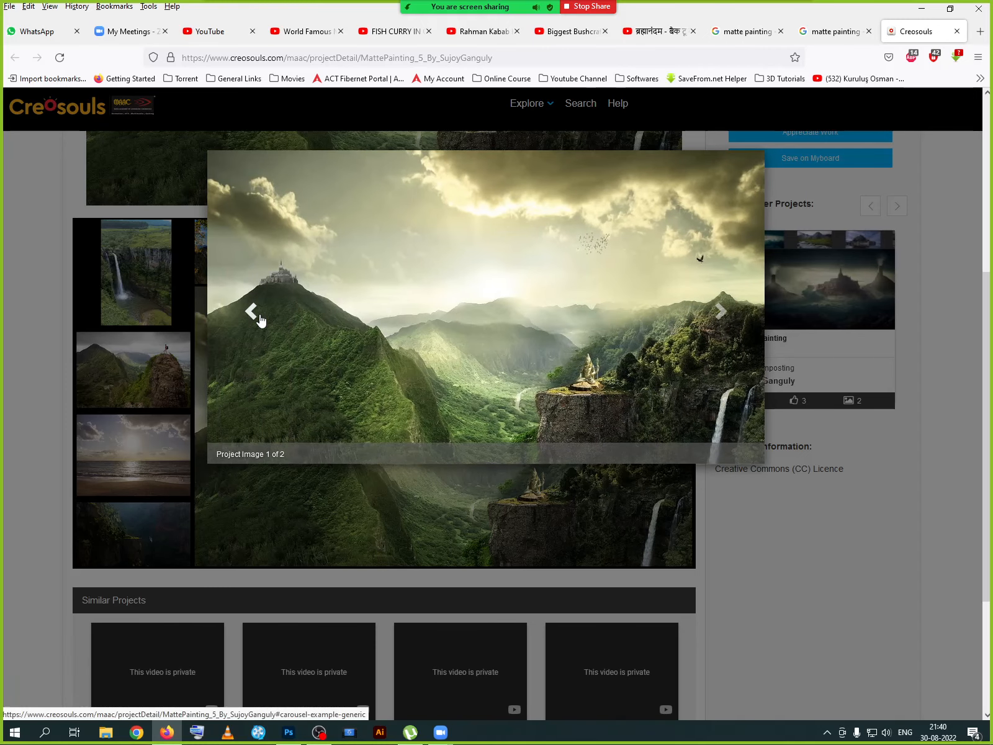
left_click(251, 317)
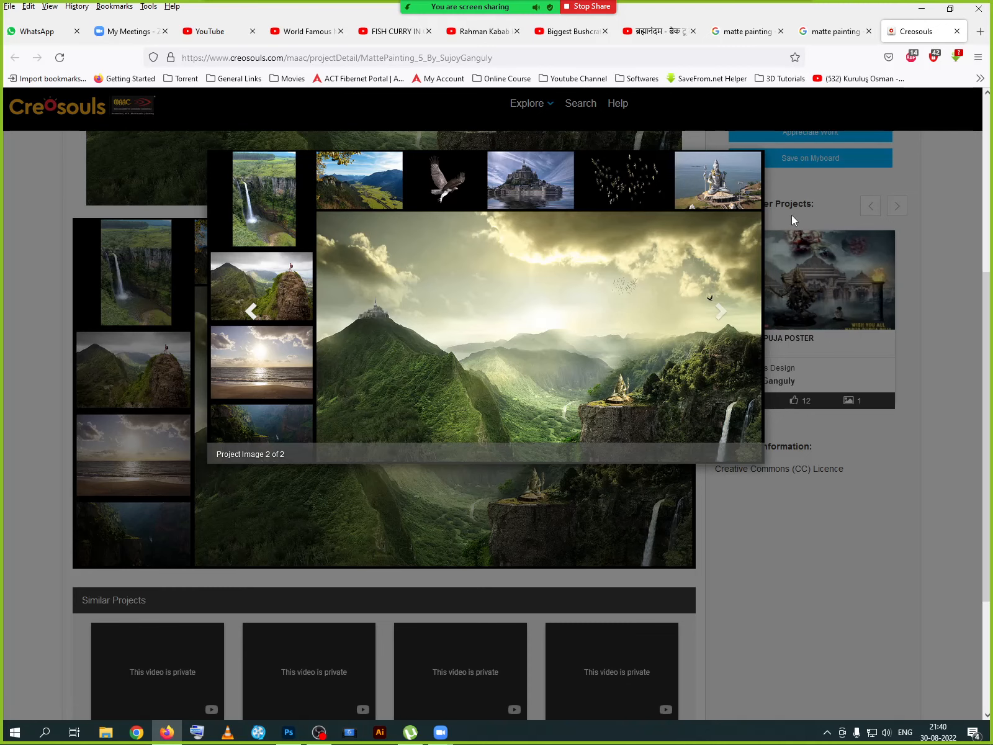
left_click(949, 215)
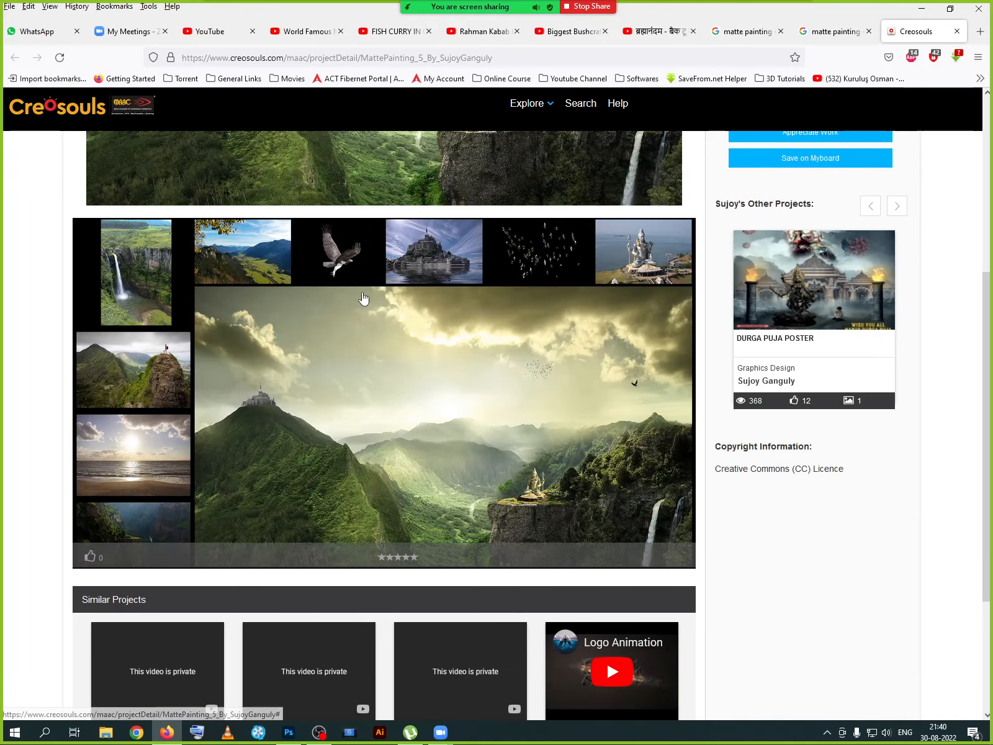
- Try to save the finished matte painting image from the project page and from the enlarged image viewer, and close the viewer
scroll(360, 305, "down", 3)
scroll(361, 315, "up", 5)
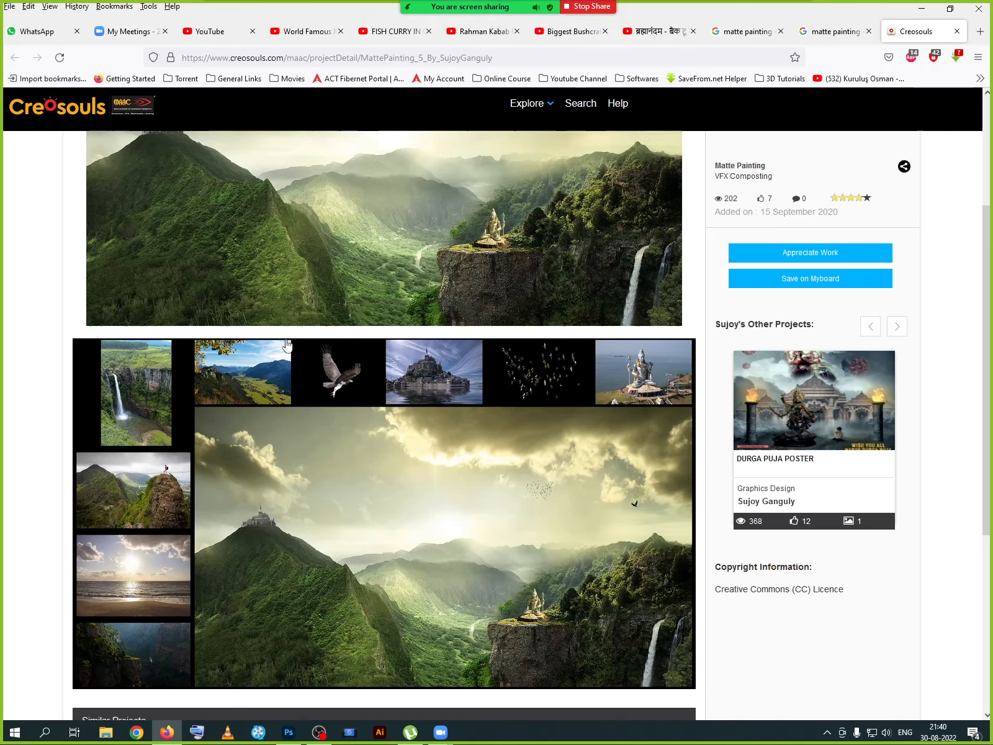
scroll(520, 435, "down", 2)
scroll(520, 435, "down", 1)
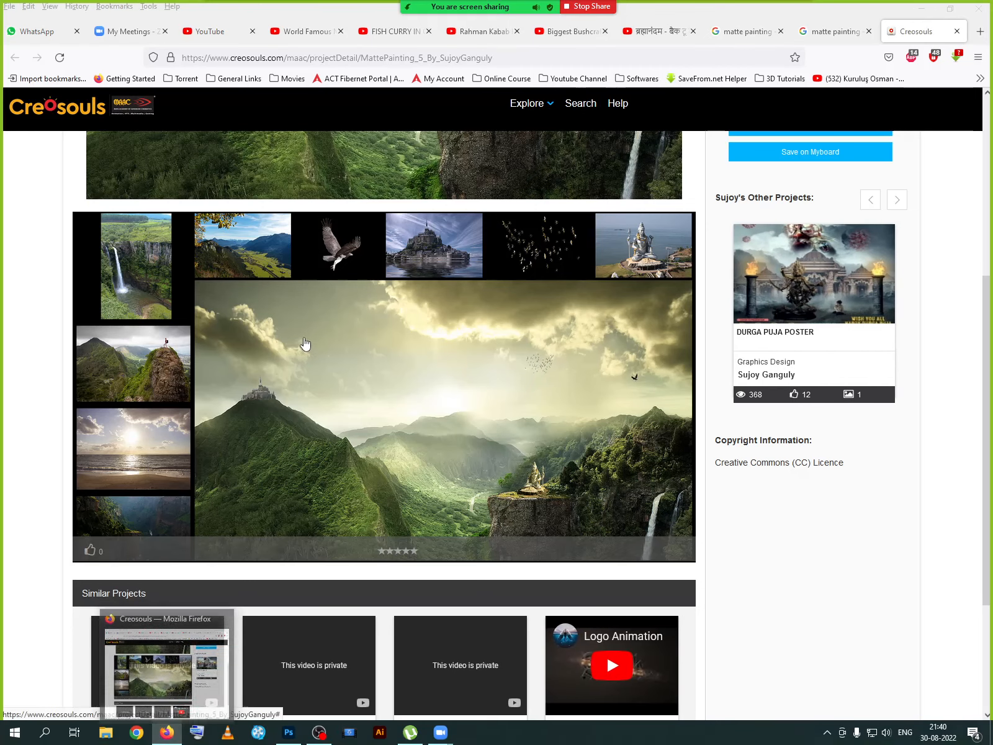
left_click(315, 331)
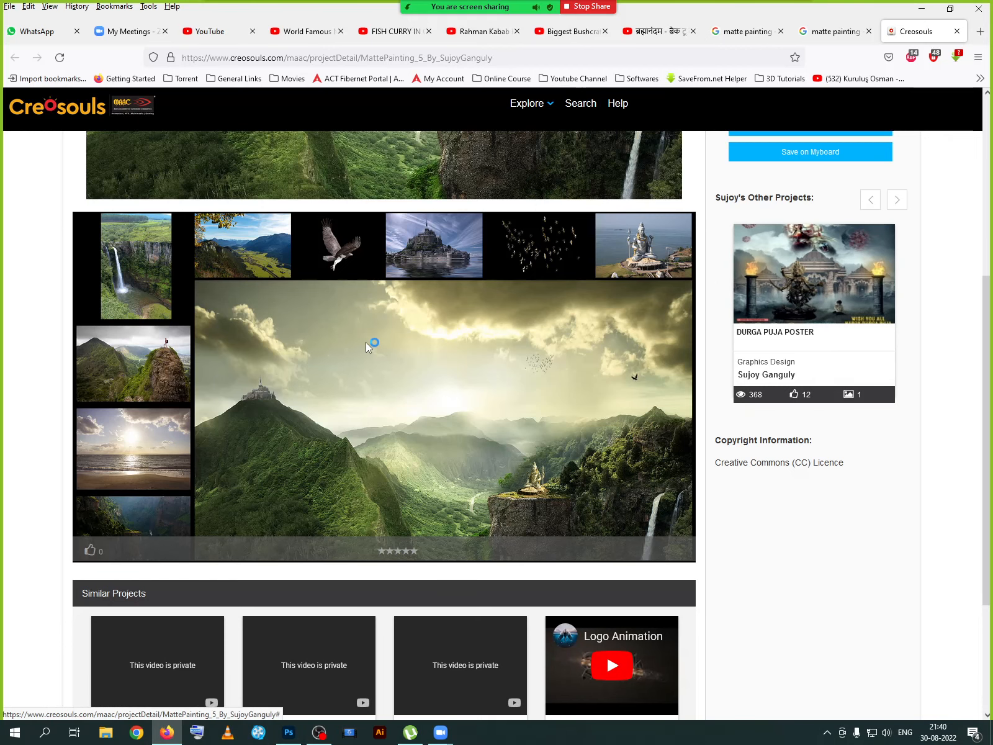
right_click(268, 345)
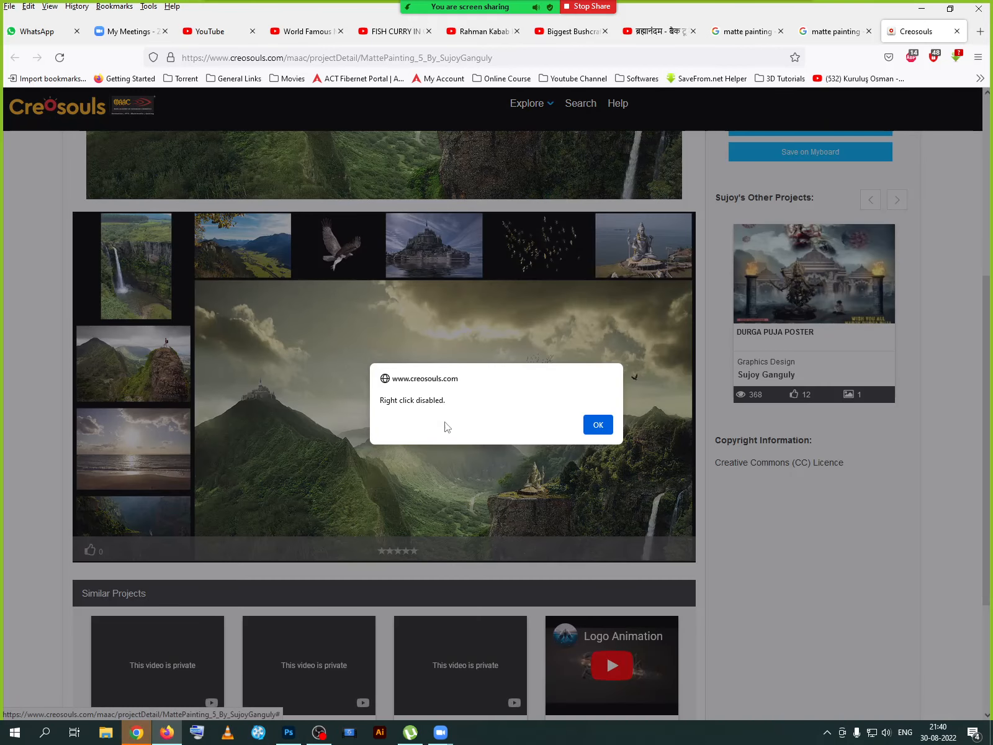
left_click(597, 425)
left_click(375, 360)
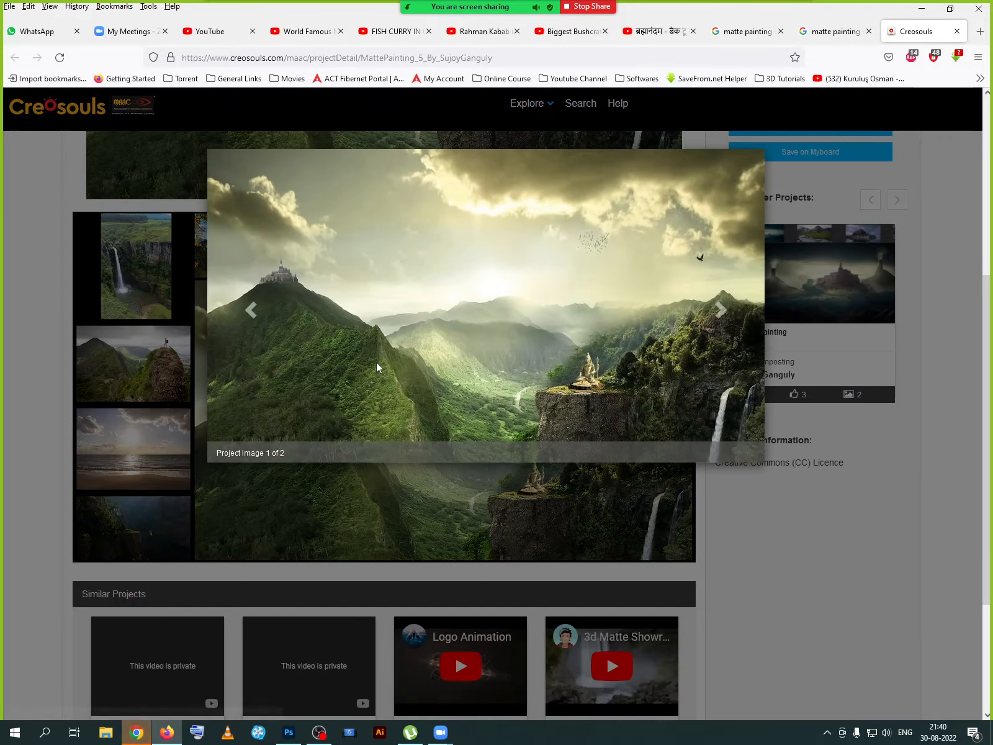
right_click(421, 297)
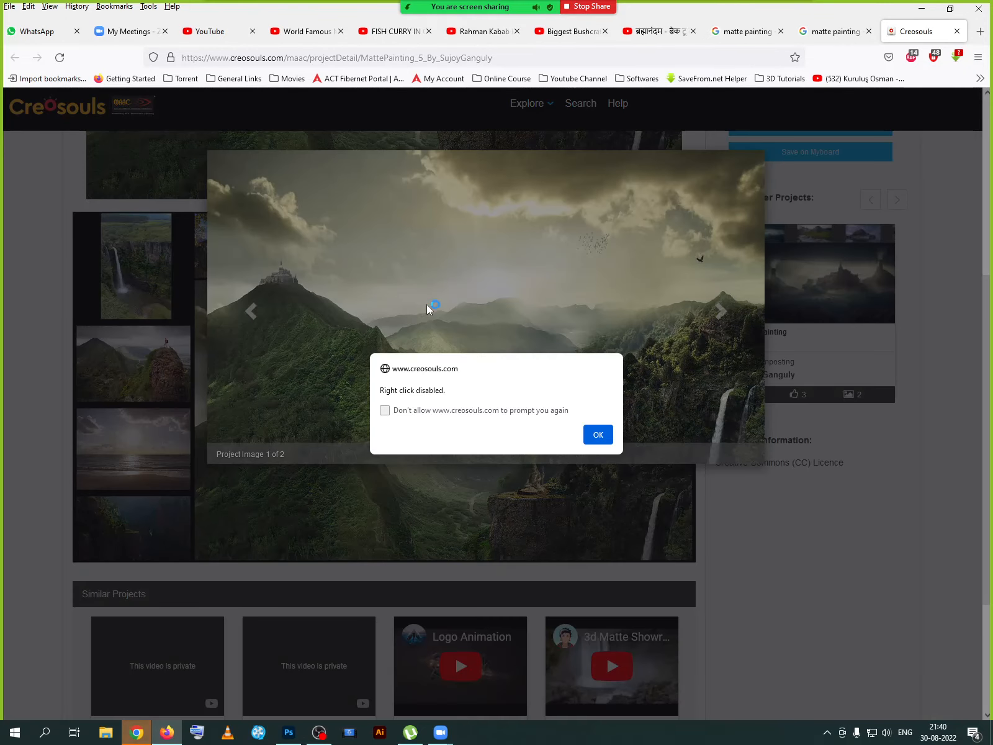
left_click(598, 434)
left_click(154, 326)
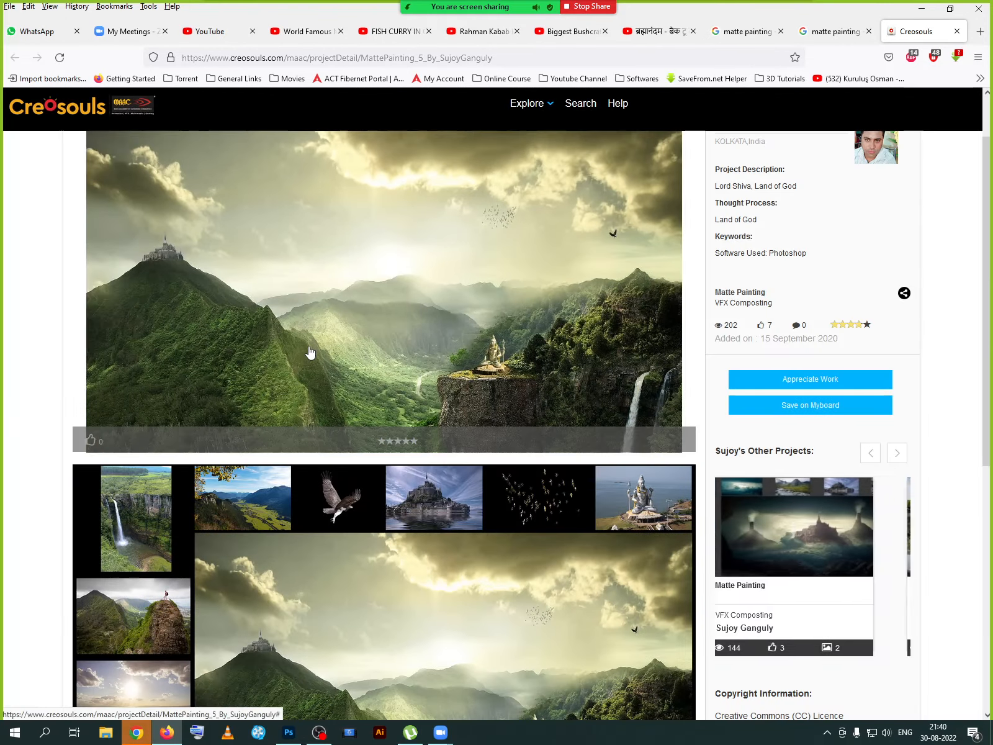
- Save the green valley matte painting project to Myboard and look over its source photo collage again
left_click(789, 411)
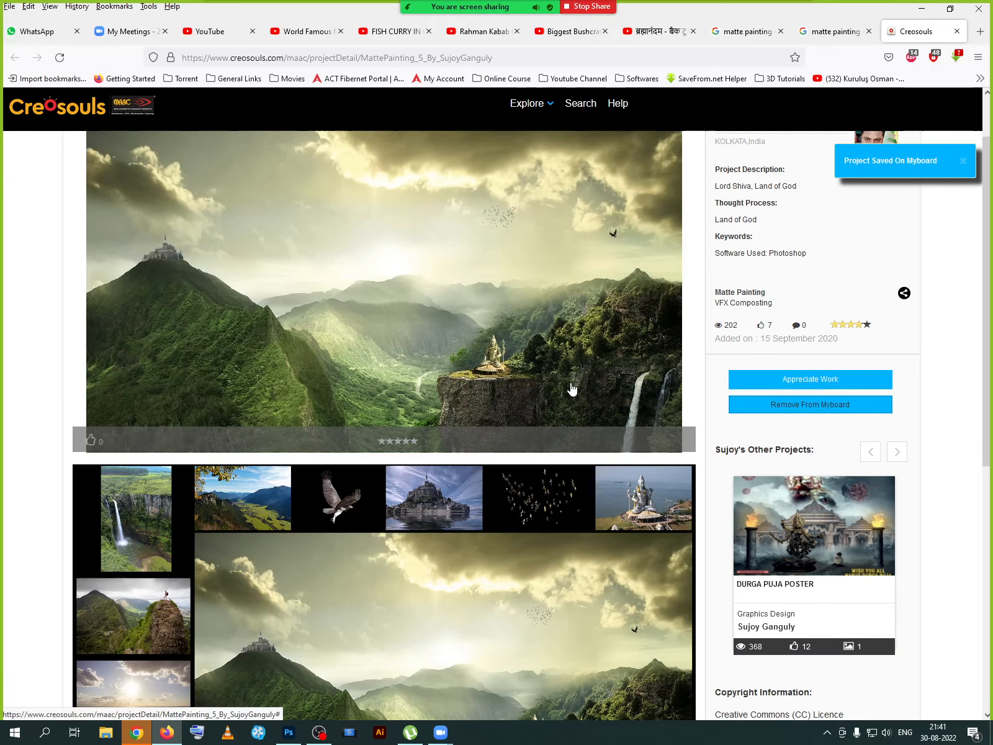
scroll(572, 388, "up", 2)
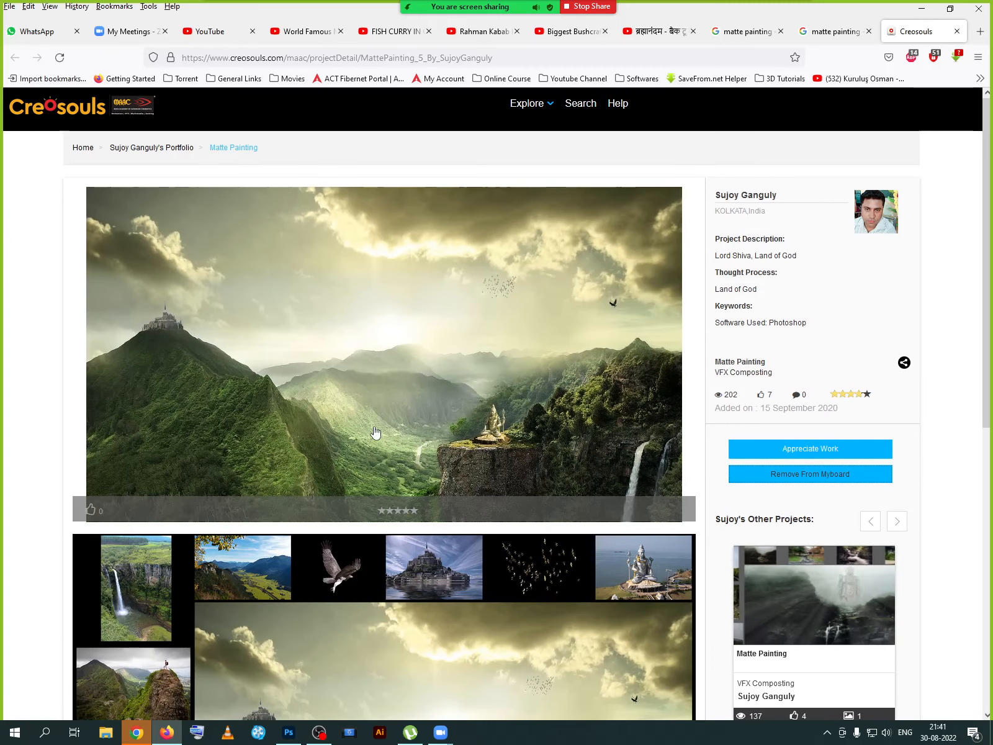
scroll(377, 430, "down", 5)
scroll(377, 430, "down", 8)
scroll(375, 429, "up", 13)
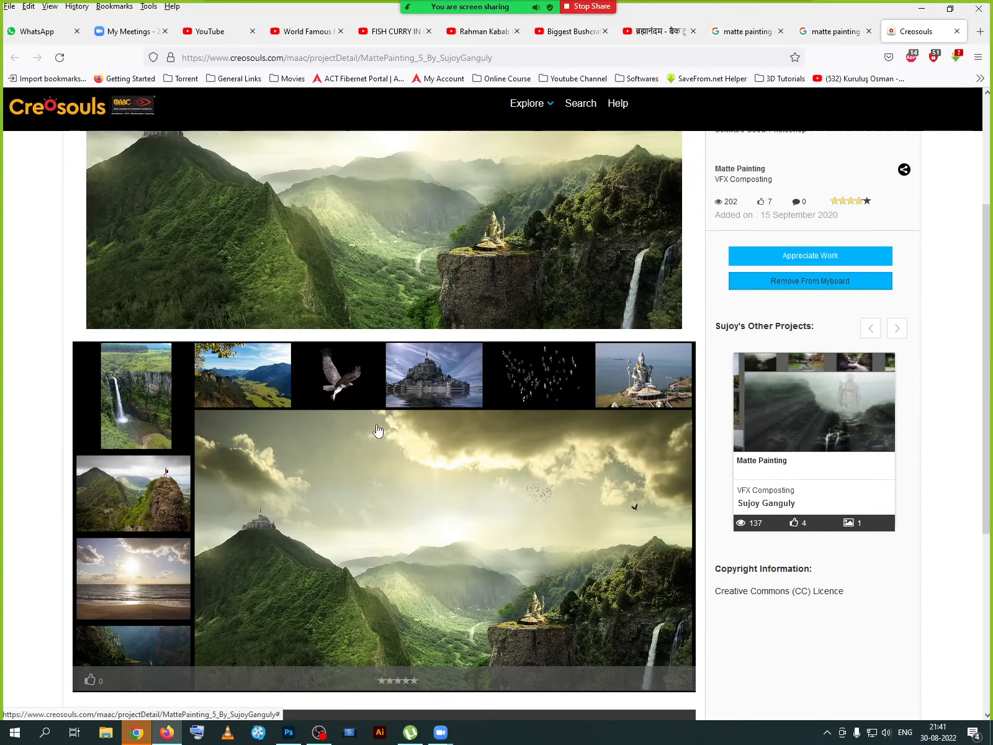
- Try again to save the painting on the page and in the enlarged view, close the viewer, and return to the source collage
right_click(372, 419)
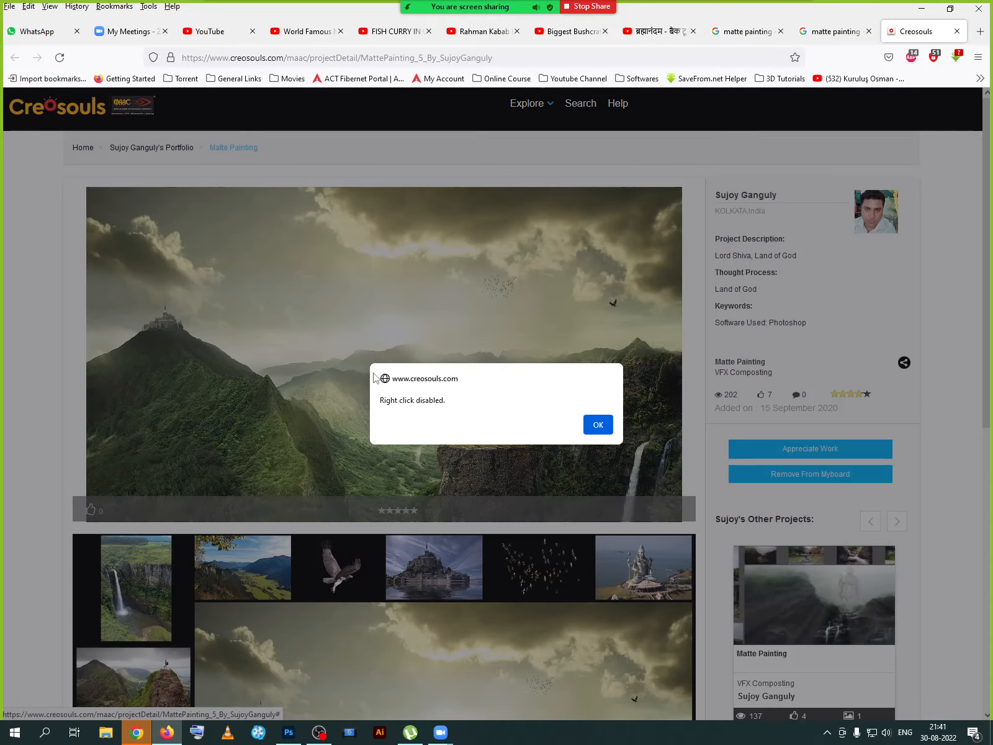
left_click(597, 428)
left_click(421, 433)
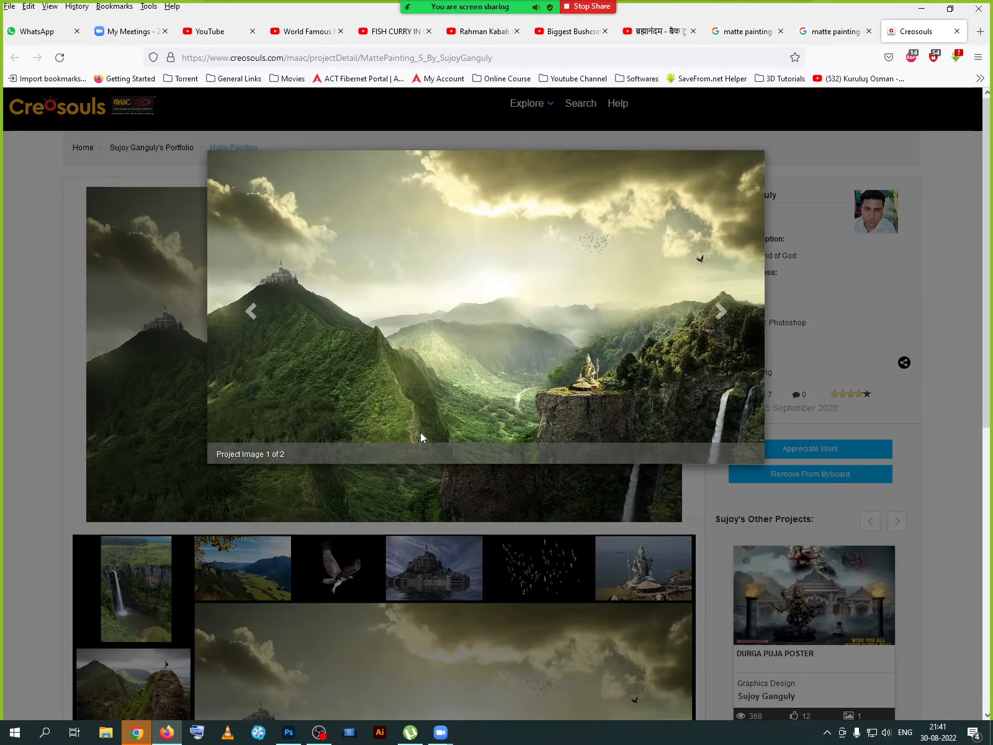
right_click(468, 277)
left_click(597, 424)
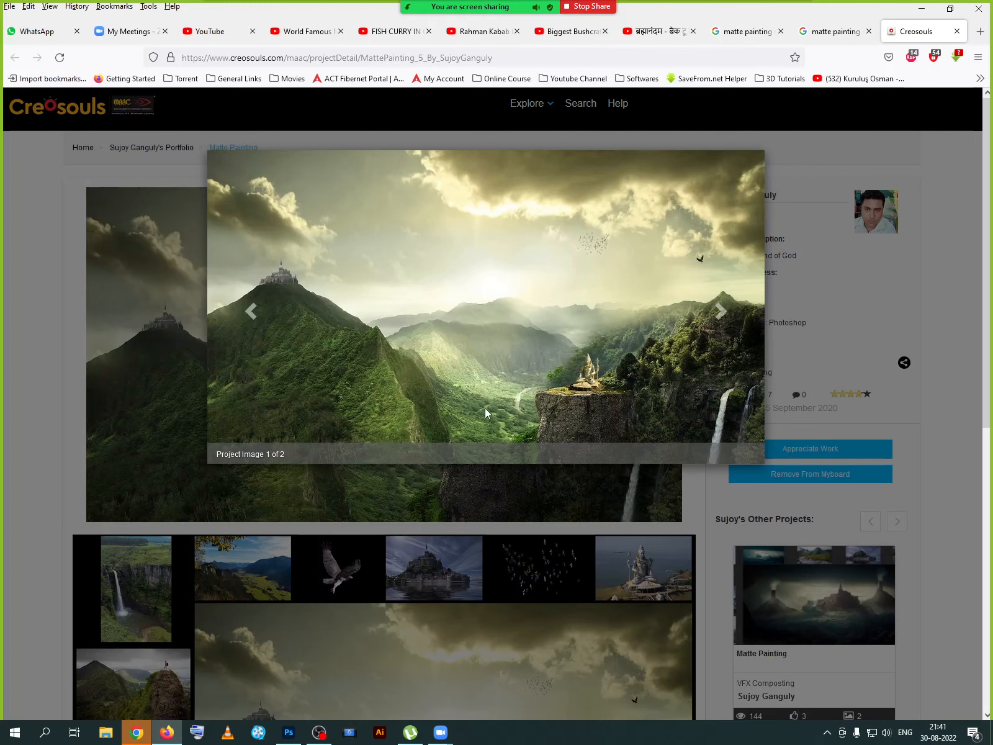
left_click(804, 220)
scroll(157, 539, "down", 5)
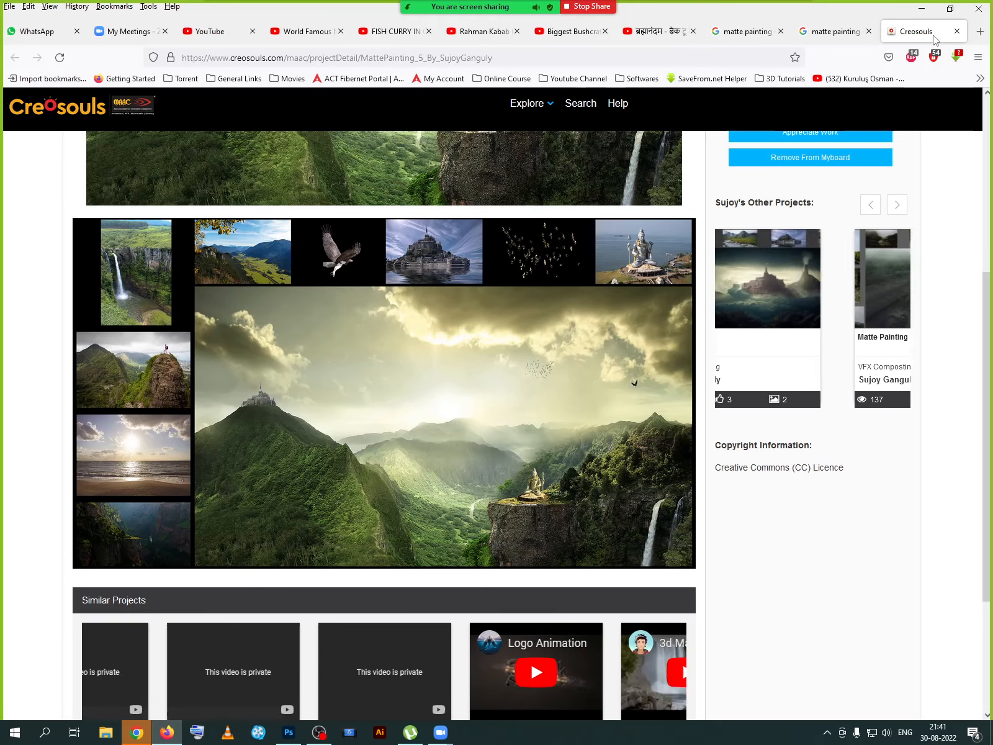
- Search Google for Hills in a new tab and show the image results
left_click(980, 31)
left_click(469, 230)
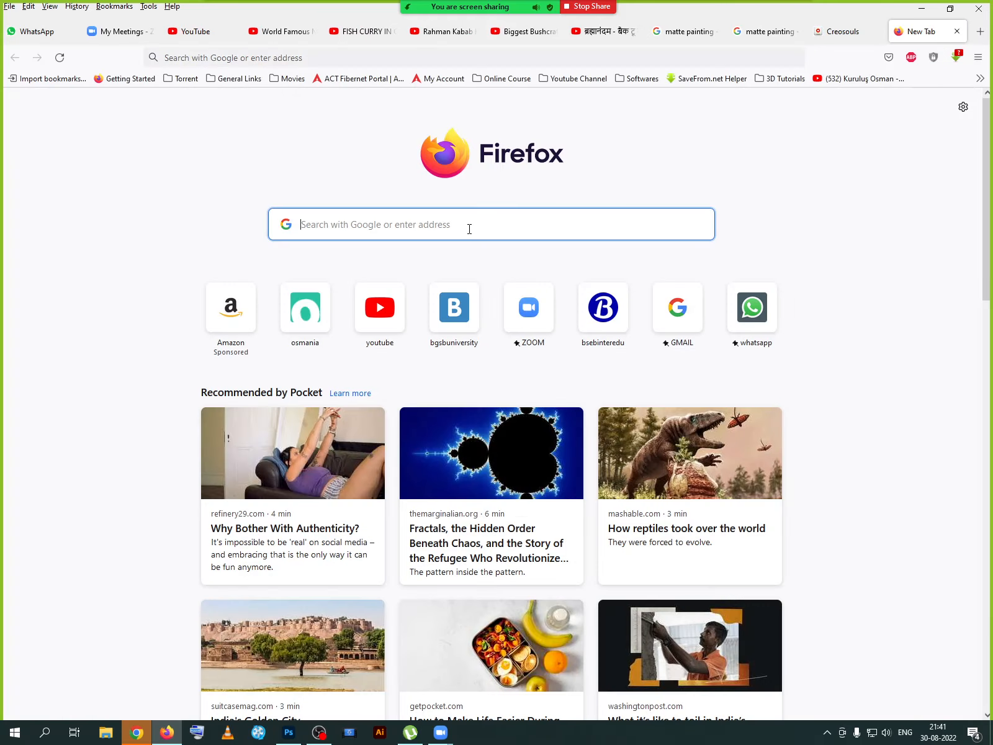
type("JH")
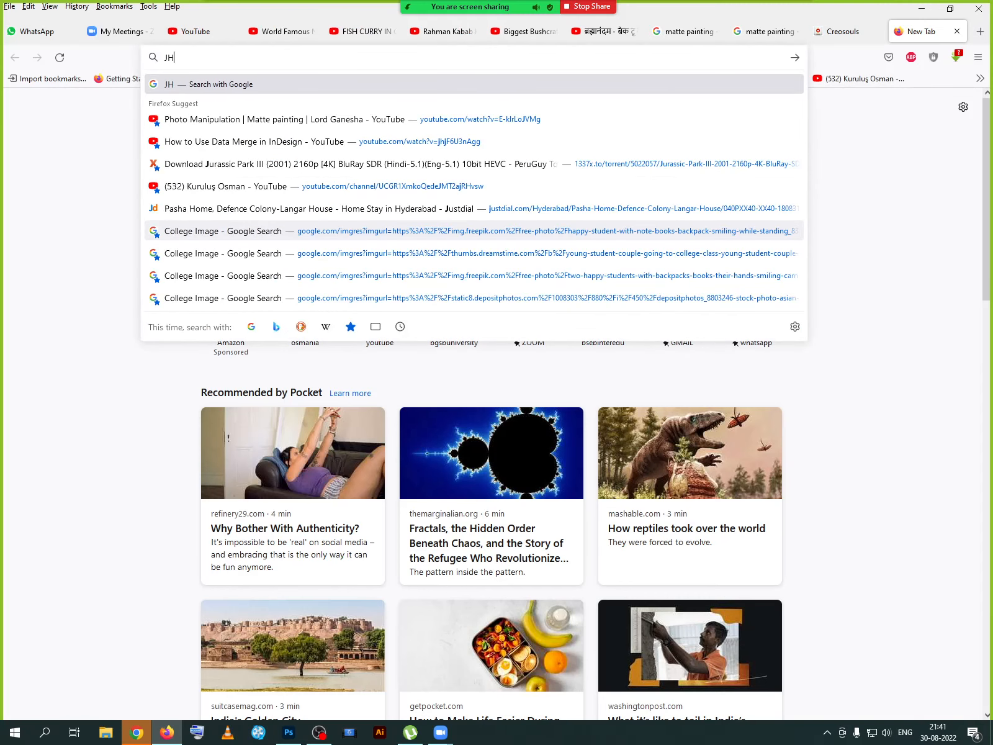
type("ills")
key("Return")
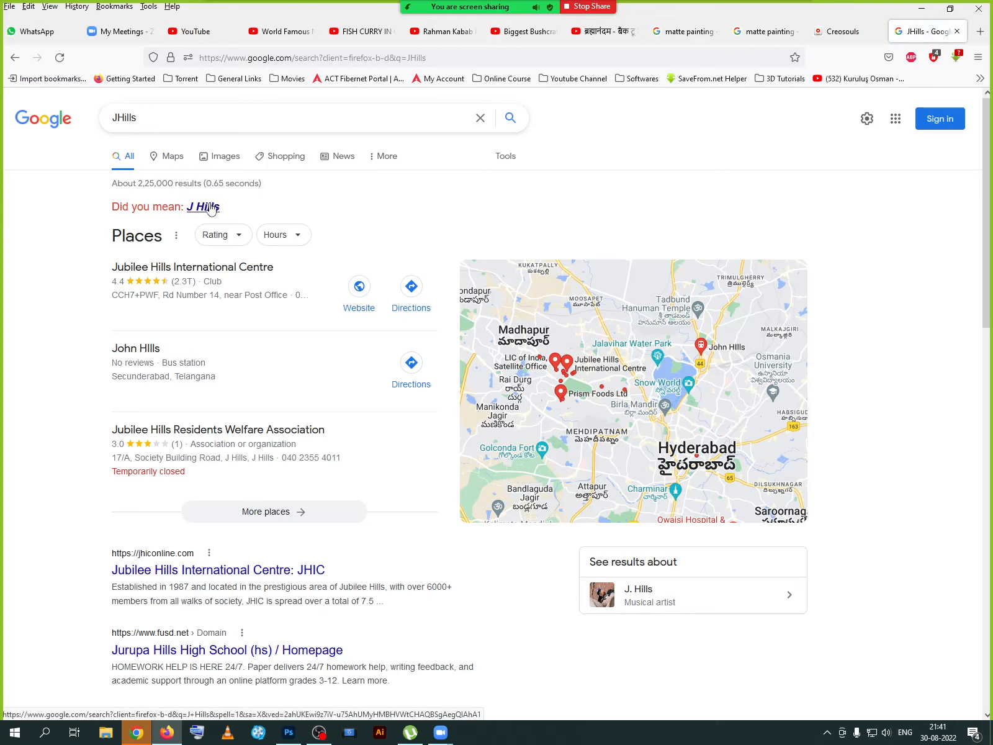
left_click(101, 124)
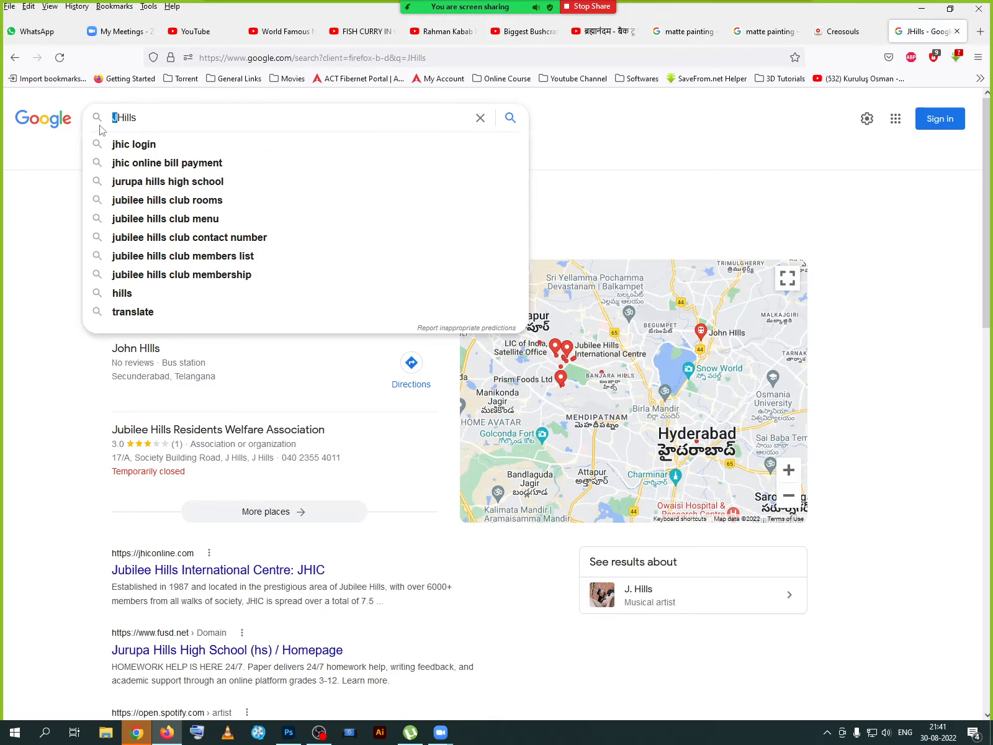
key("Delete")
key("Return")
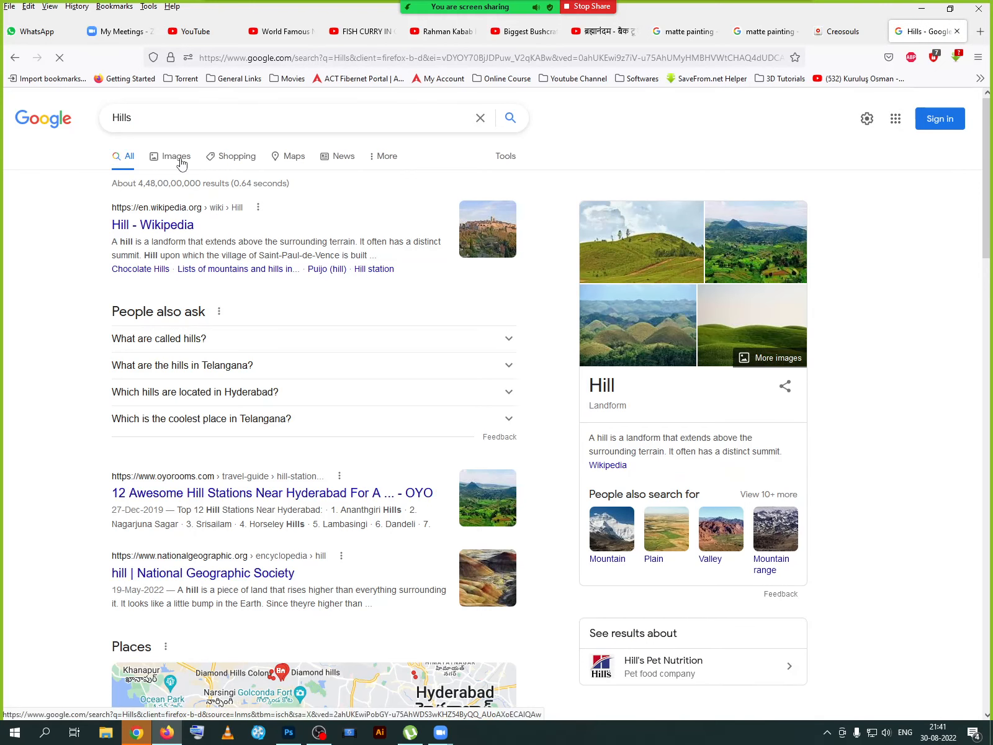
left_click(593, 355)
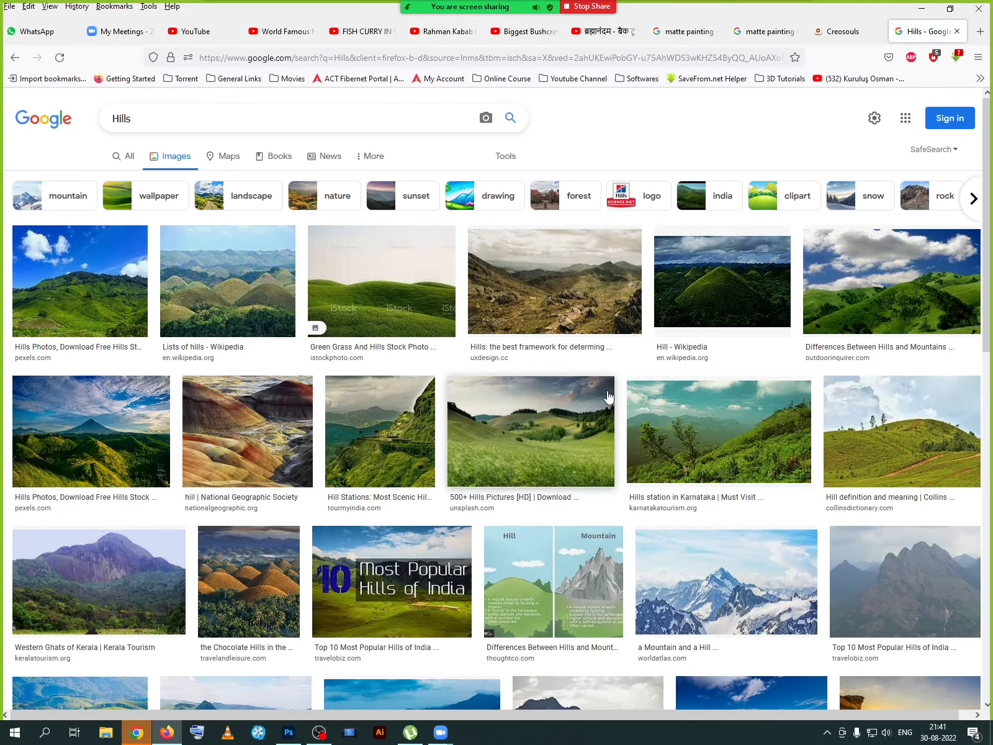
- Browse the hill photos and open the Khasi Hills result from Wikipedia in a new tab
scroll(608, 398, "down", 2)
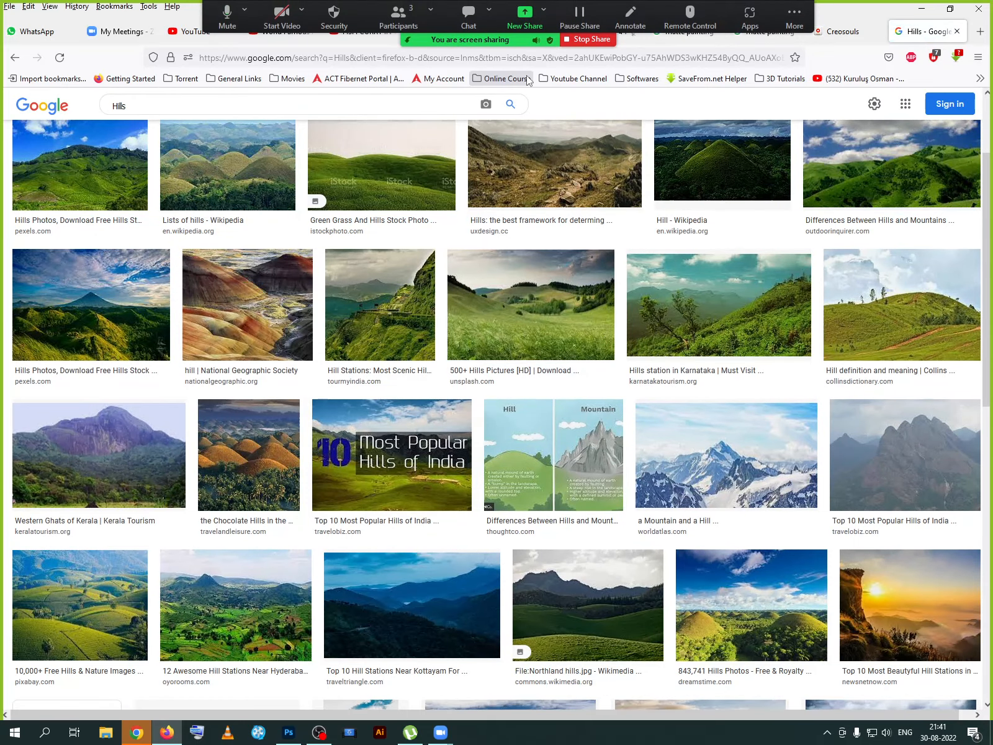
scroll(397, 367, "down", 3)
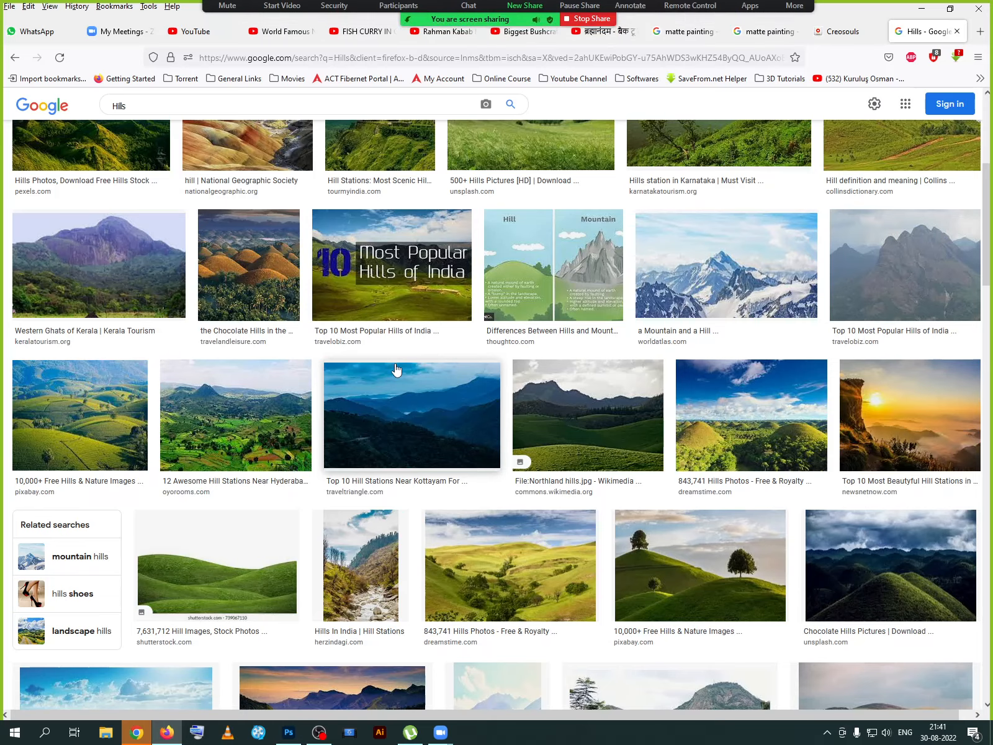
scroll(396, 370, "down", 4)
scroll(391, 371, "down", 4)
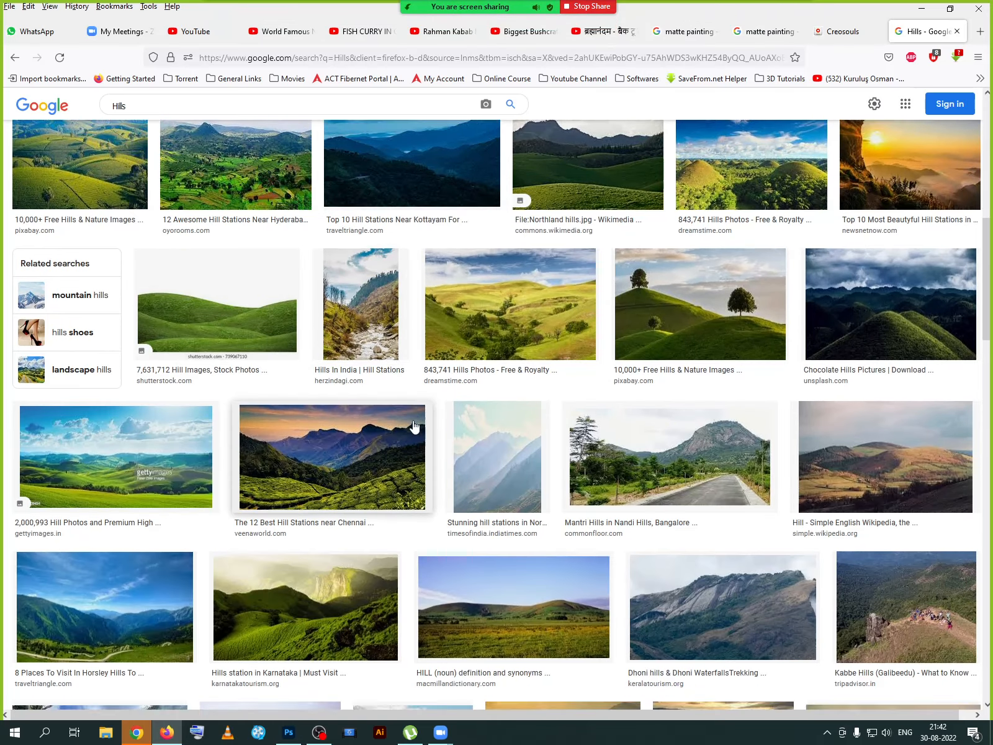
scroll(416, 411, "down", 2)
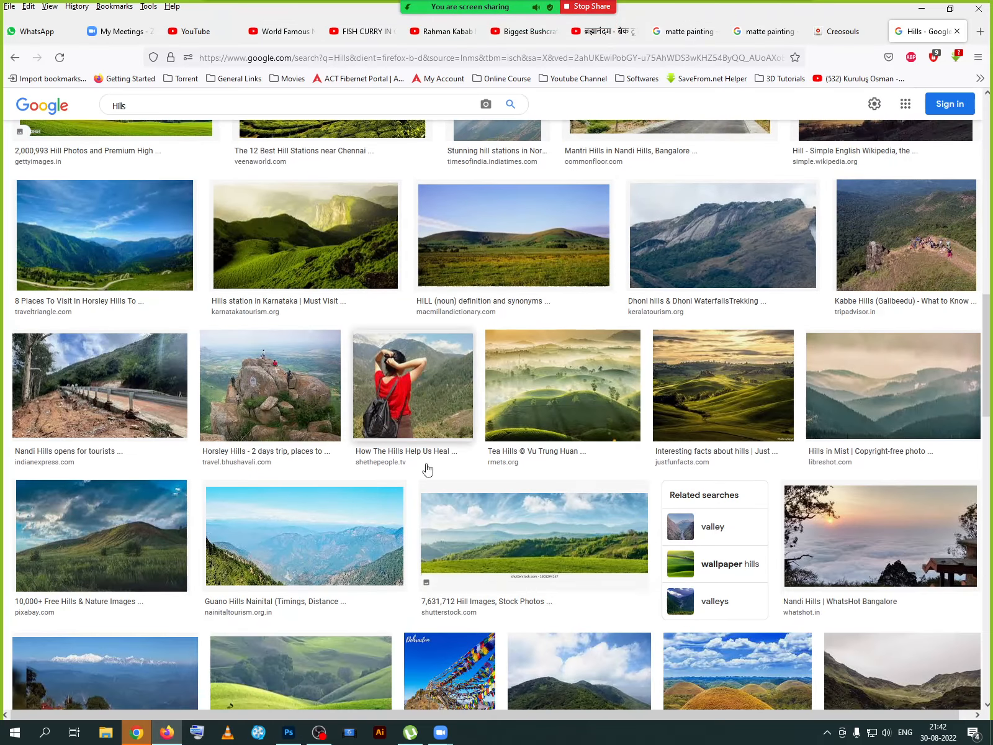
scroll(477, 493, "down", 4)
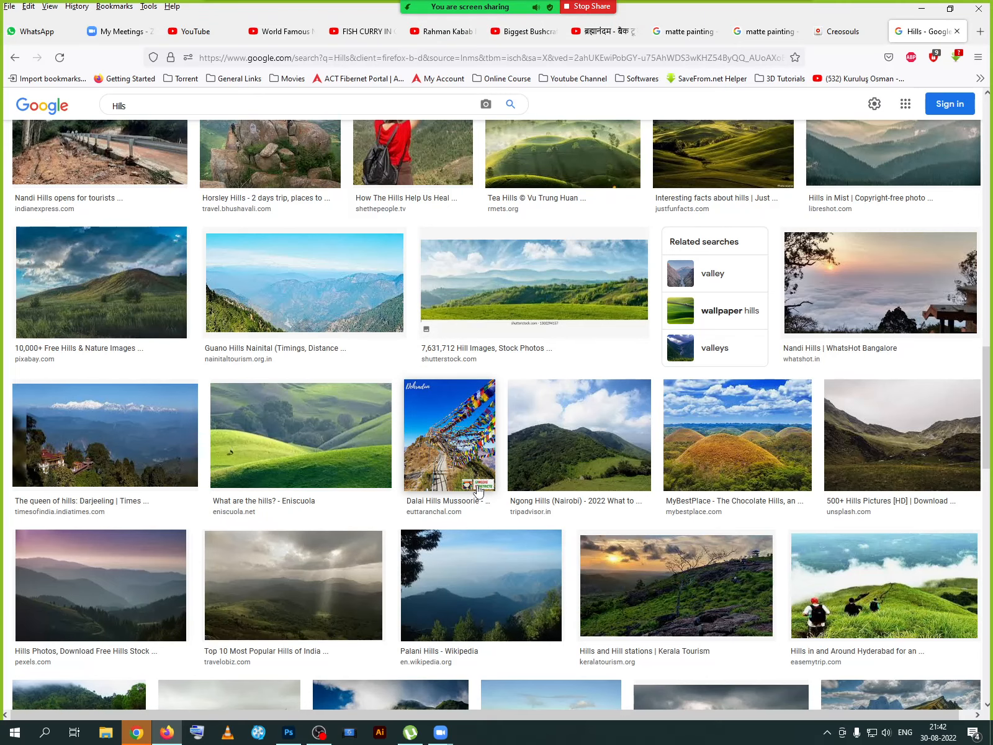
scroll(478, 491, "down", 6)
scroll(478, 490, "up", 3)
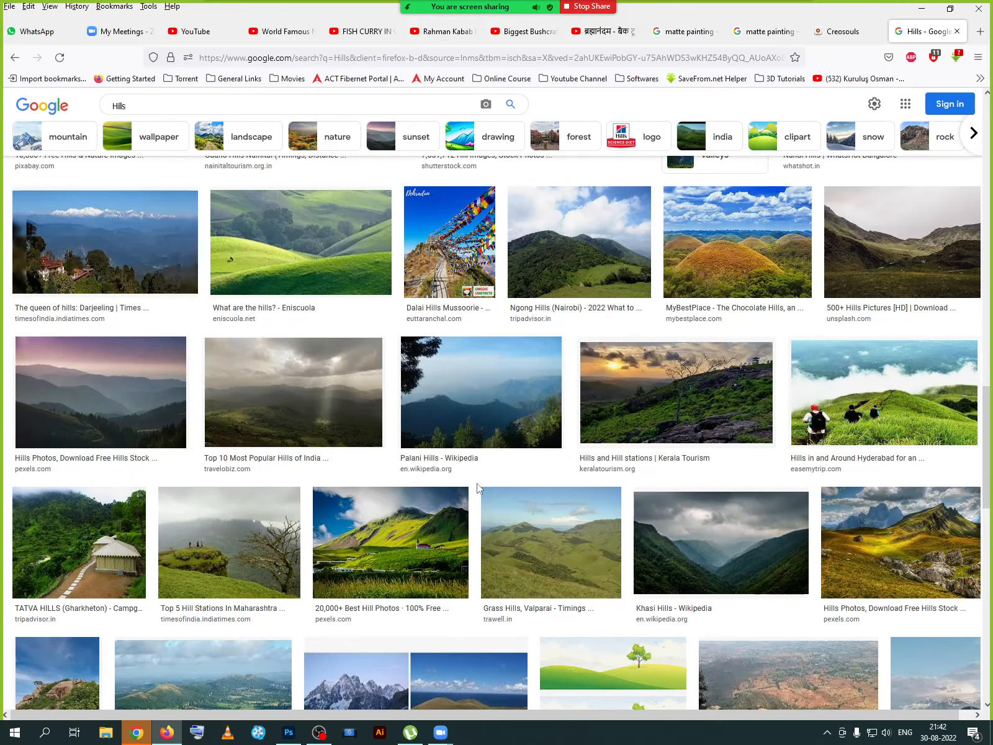
scroll(478, 488, "down", 2)
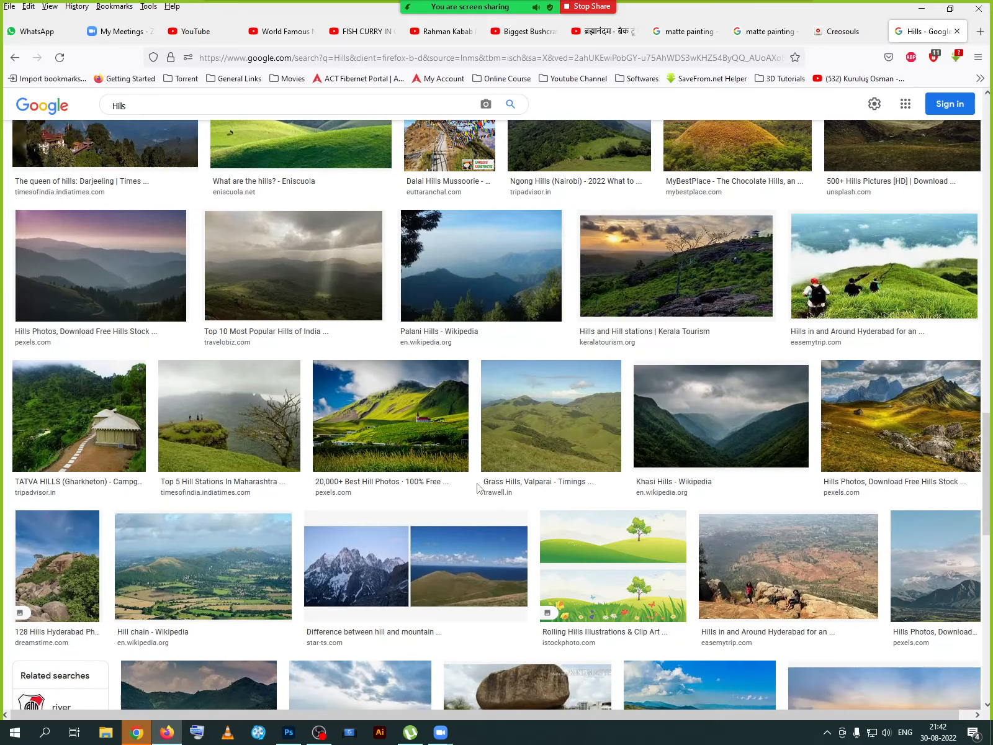
right_click(735, 407)
left_click(745, 413)
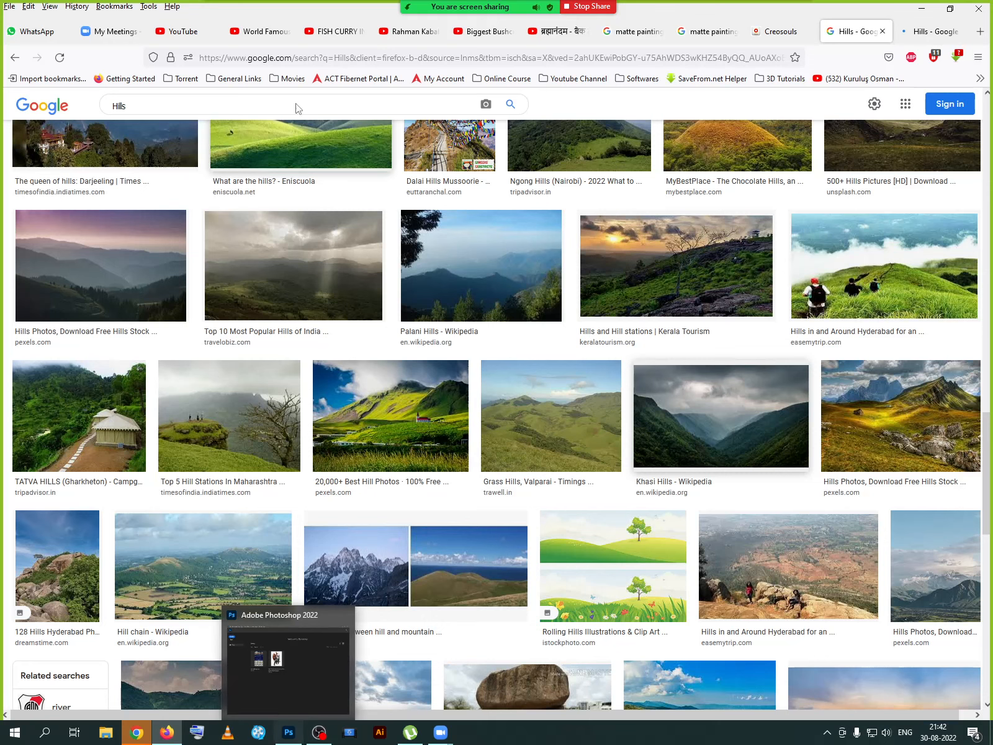
- Check the source photos on the Creosouls page, search Google for Sky in a new tab, and open the image results
left_click(795, 32)
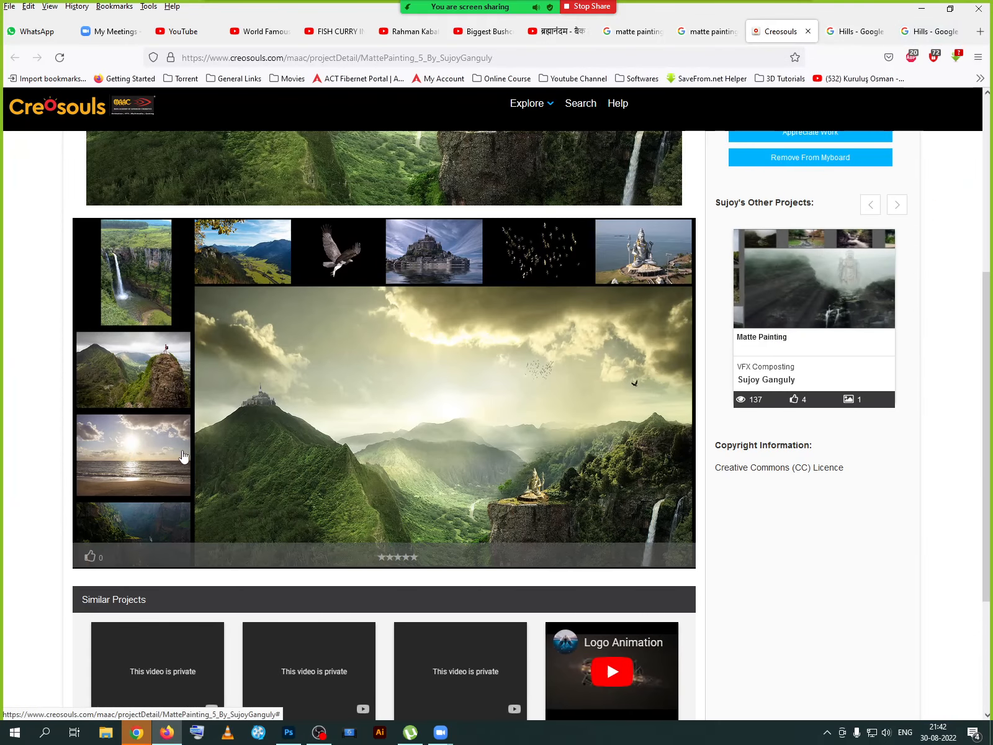
left_click(981, 31)
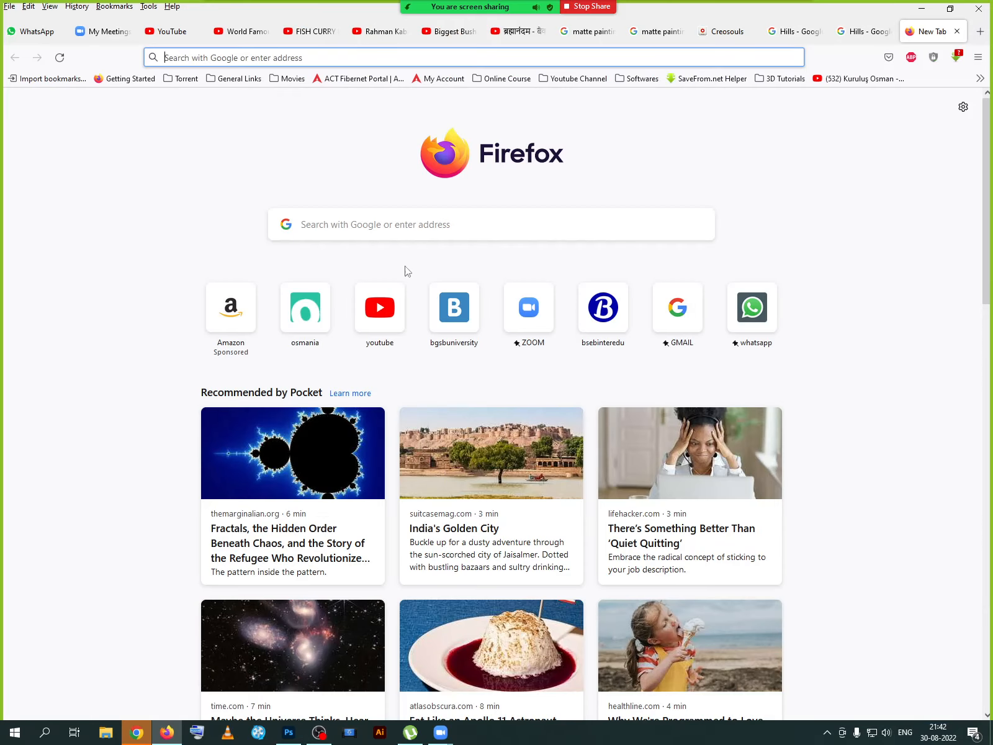
left_click(401, 231)
type("Sky")
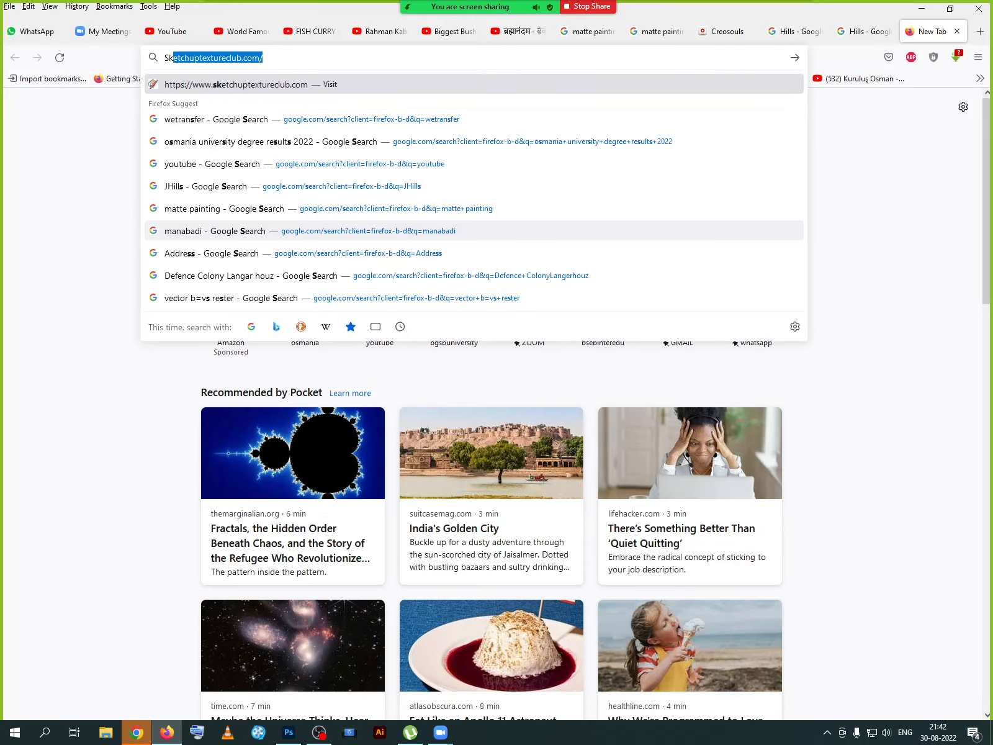
type(" with")
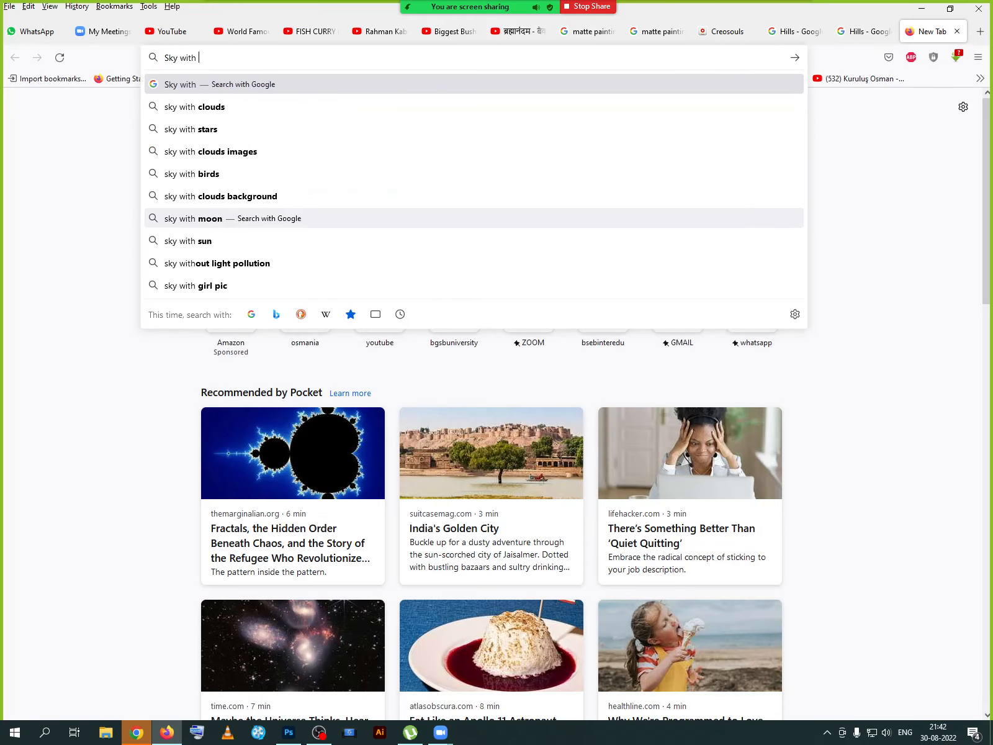
key("BackSpace")
key("BackSpace")
key("BackSpace")
key("BackSpace")
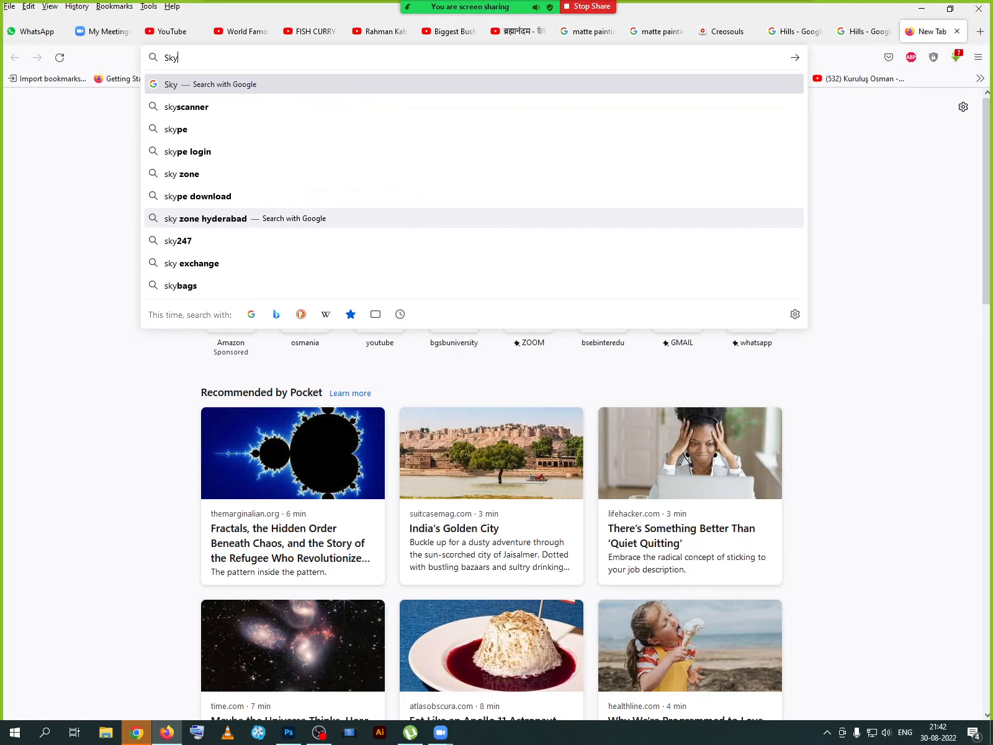
key("Return")
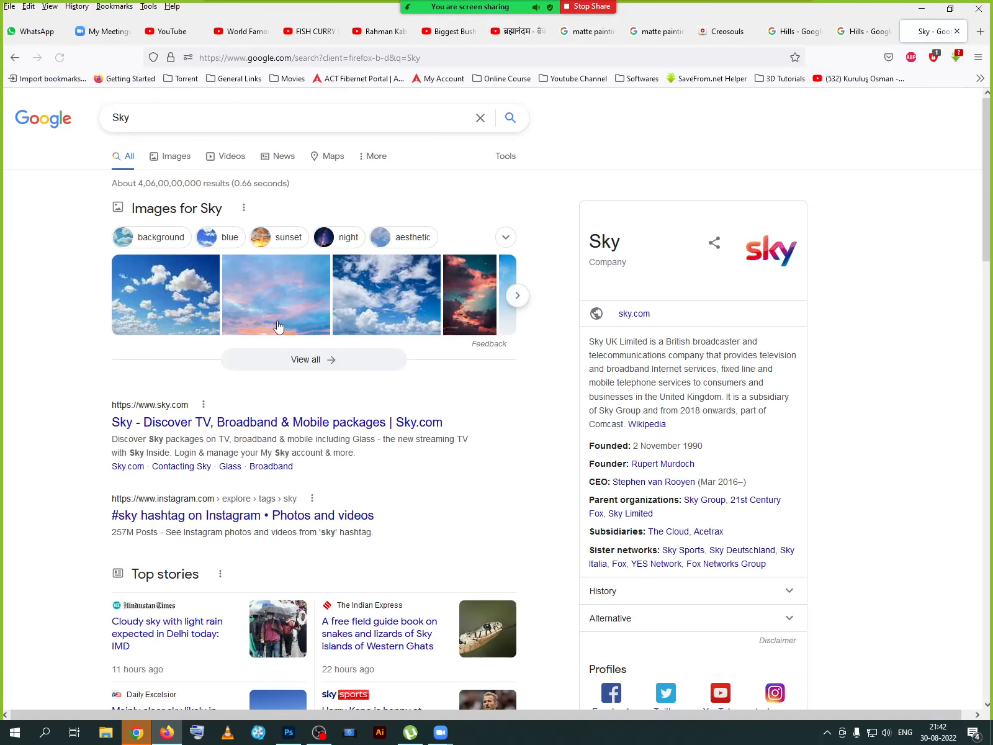
left_click(181, 213)
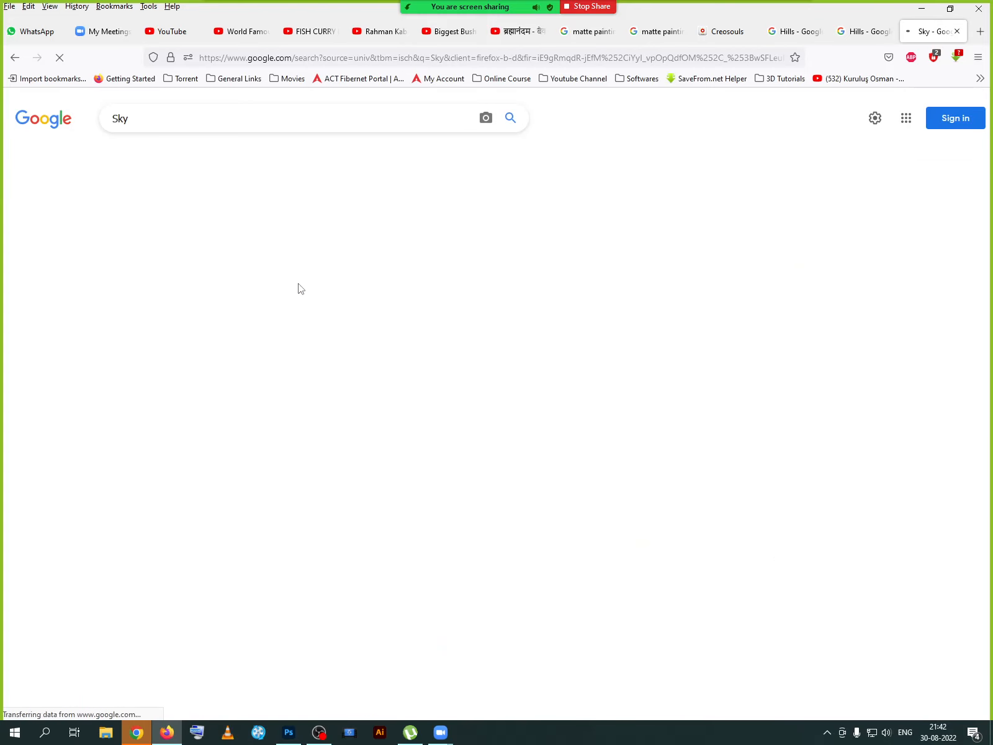
- Browse the sky image results and open the iStock photo of a green field under an evening sky in a new tab
scroll(451, 416, "down", 3)
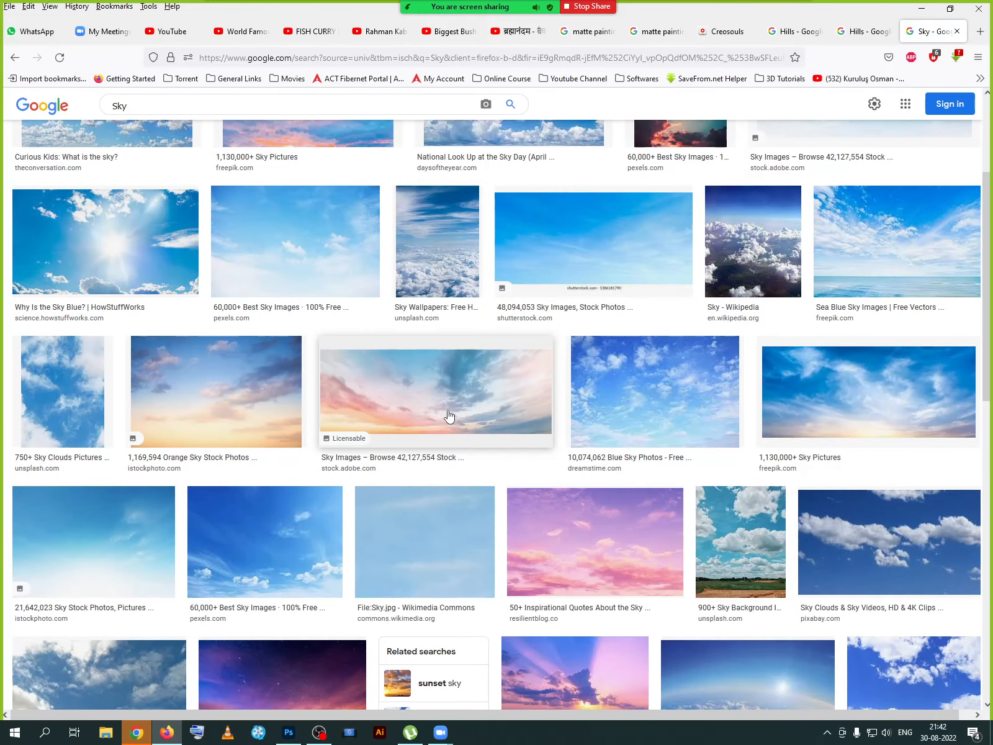
scroll(450, 416, "down", 5)
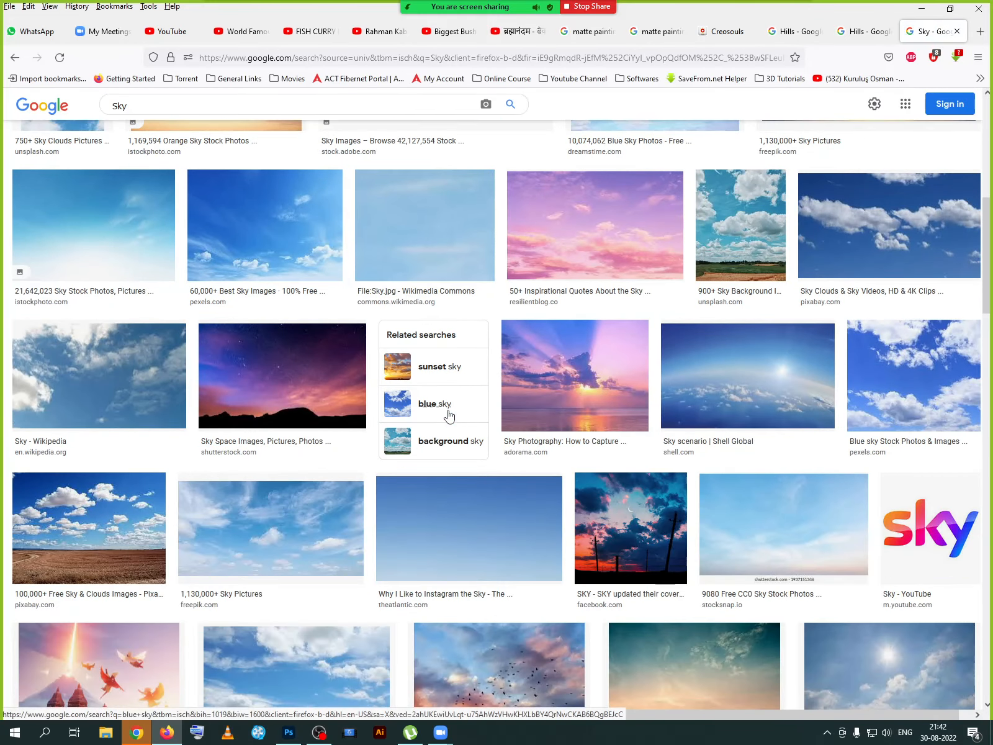
scroll(321, 470, "down", 3)
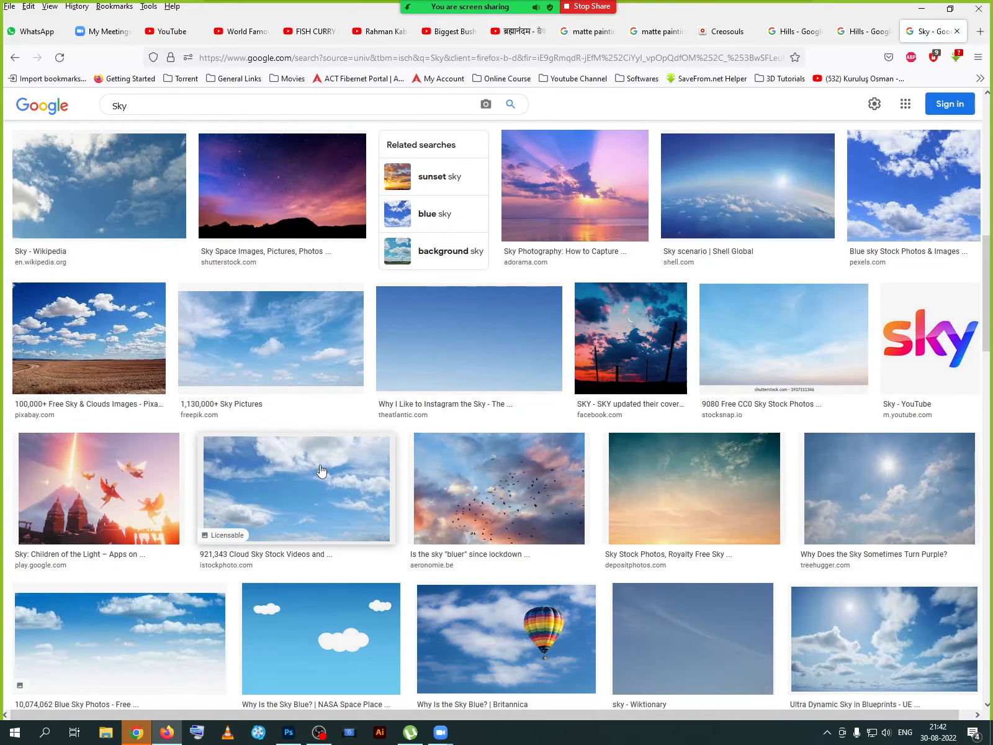
scroll(321, 470, "down", 2)
scroll(321, 471, "down", 4)
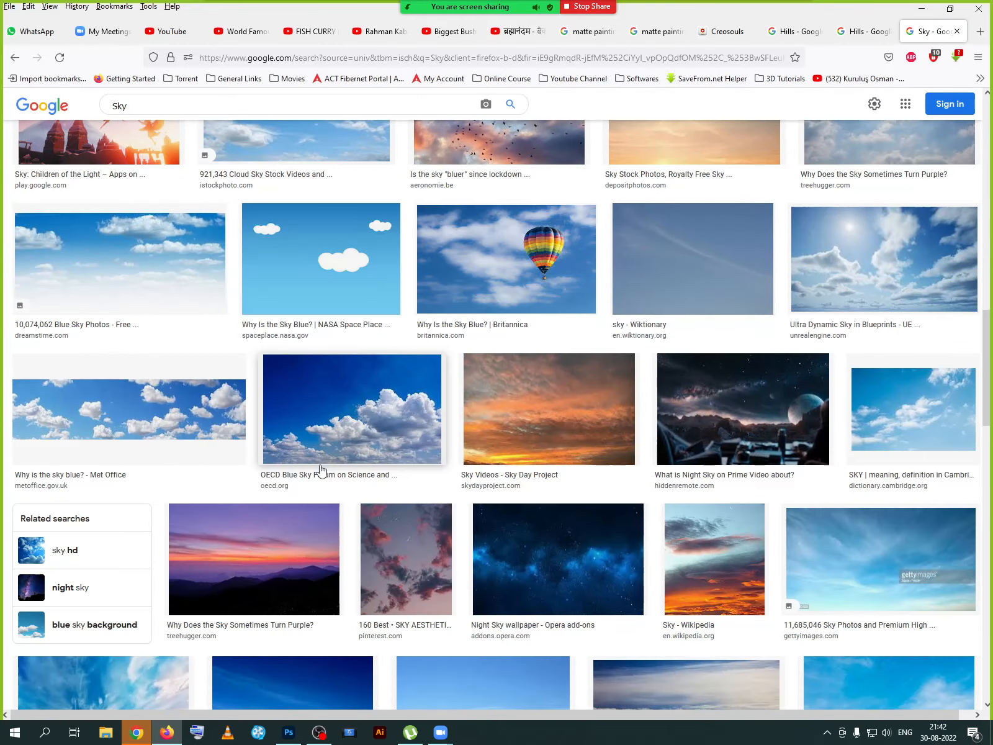
scroll(321, 471, "down", 8)
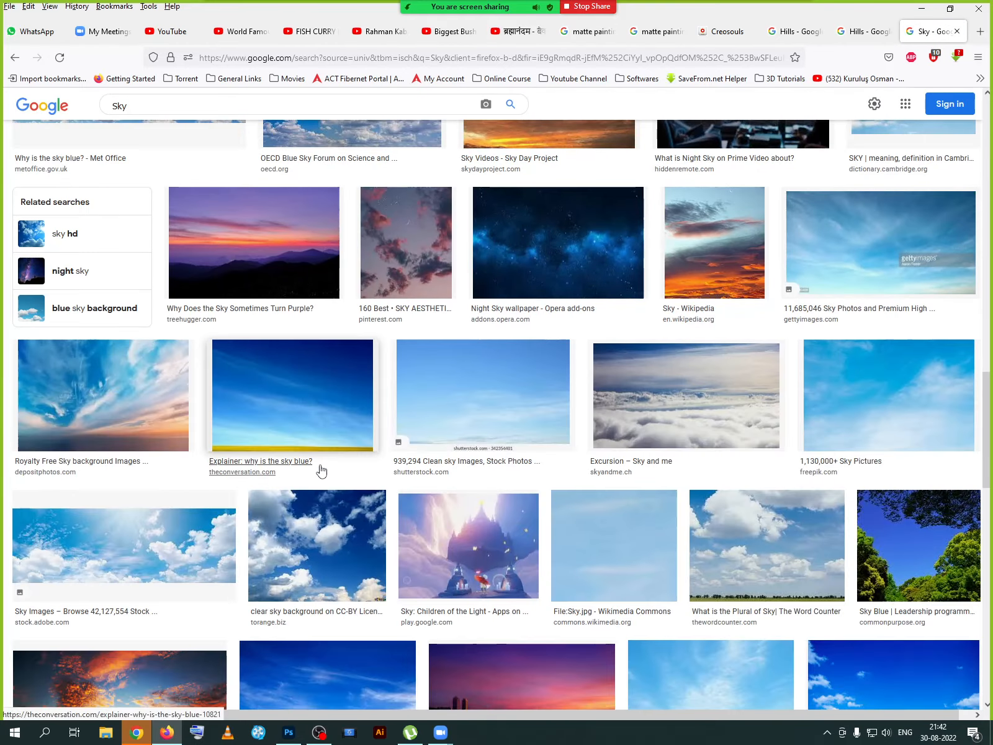
scroll(321, 471, "down", 4)
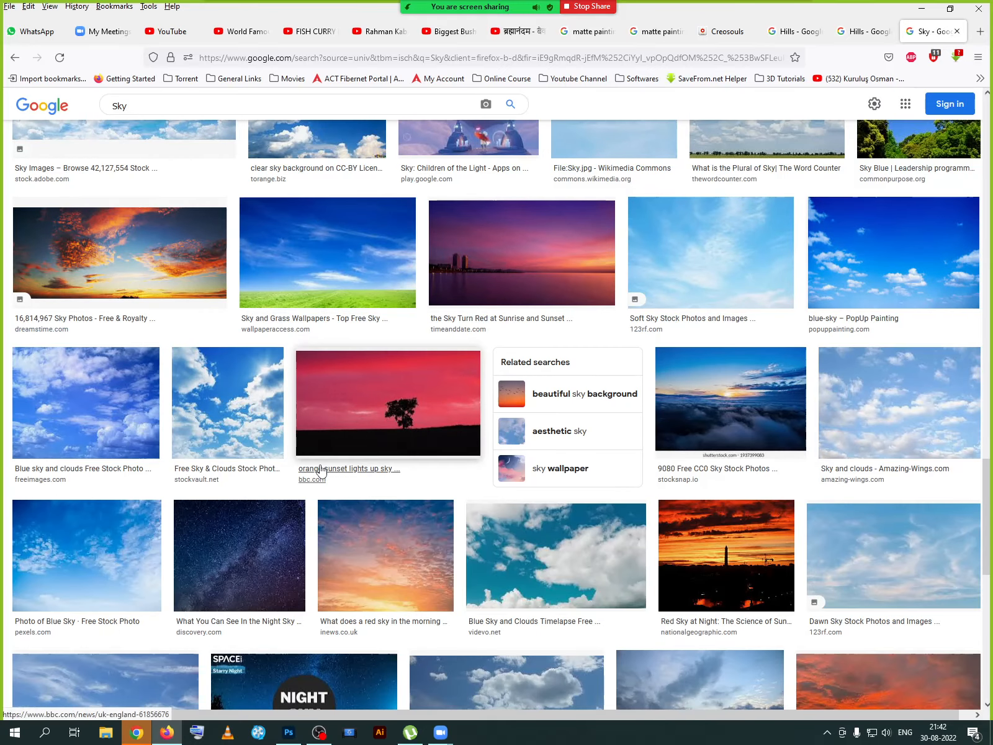
scroll(321, 471, "down", 6)
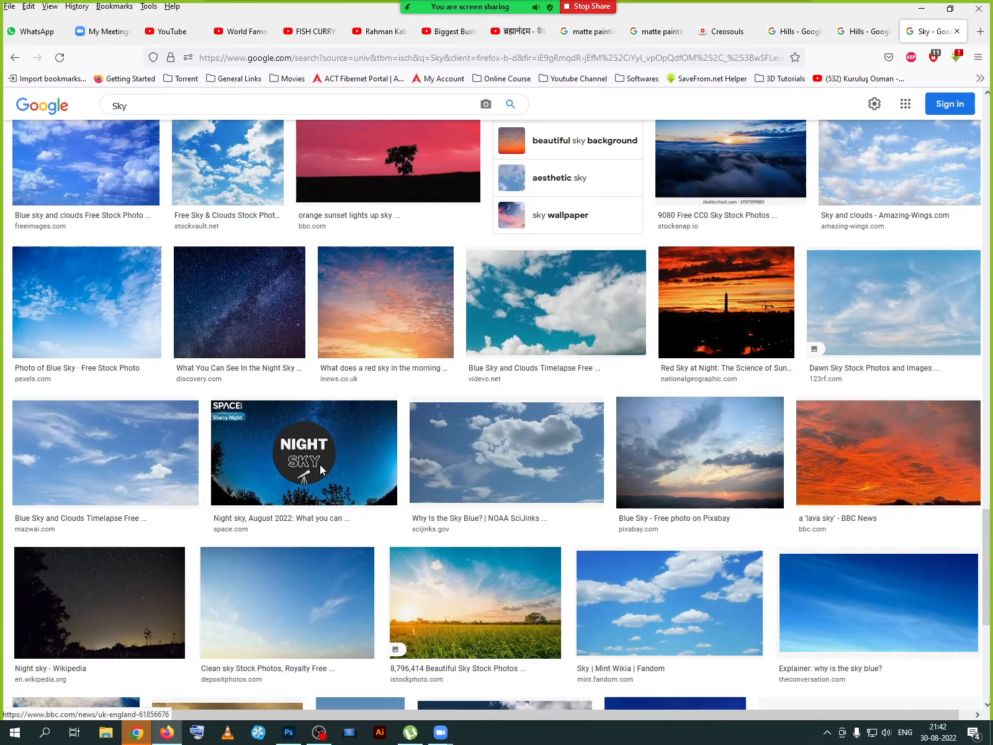
scroll(321, 471, "down", 2)
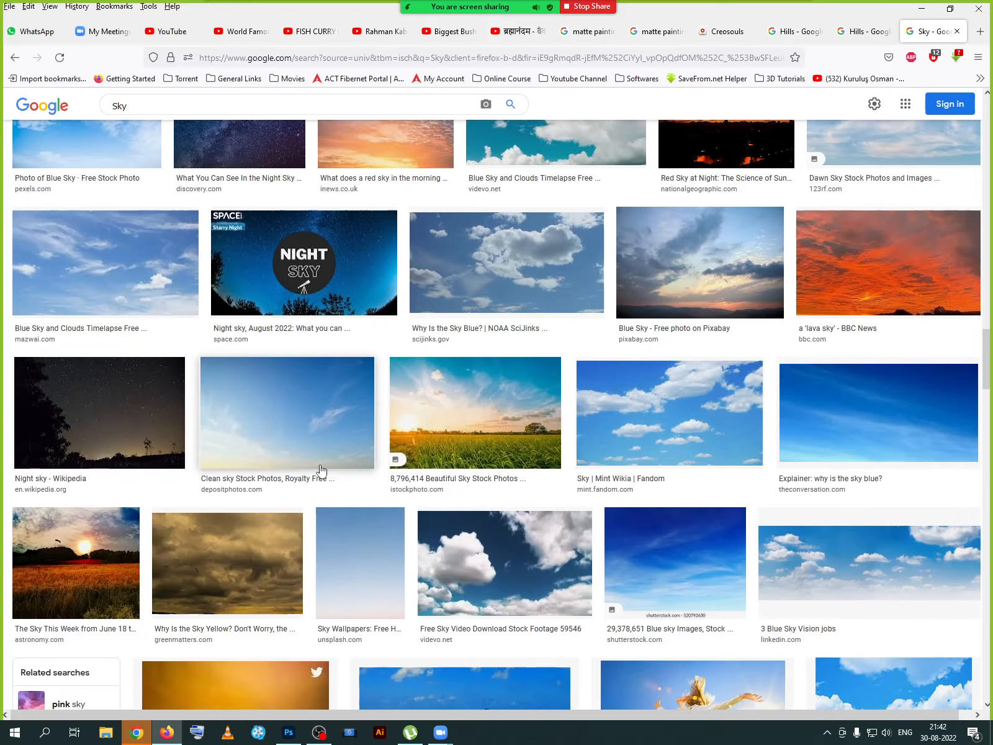
right_click(426, 345)
left_click(456, 356)
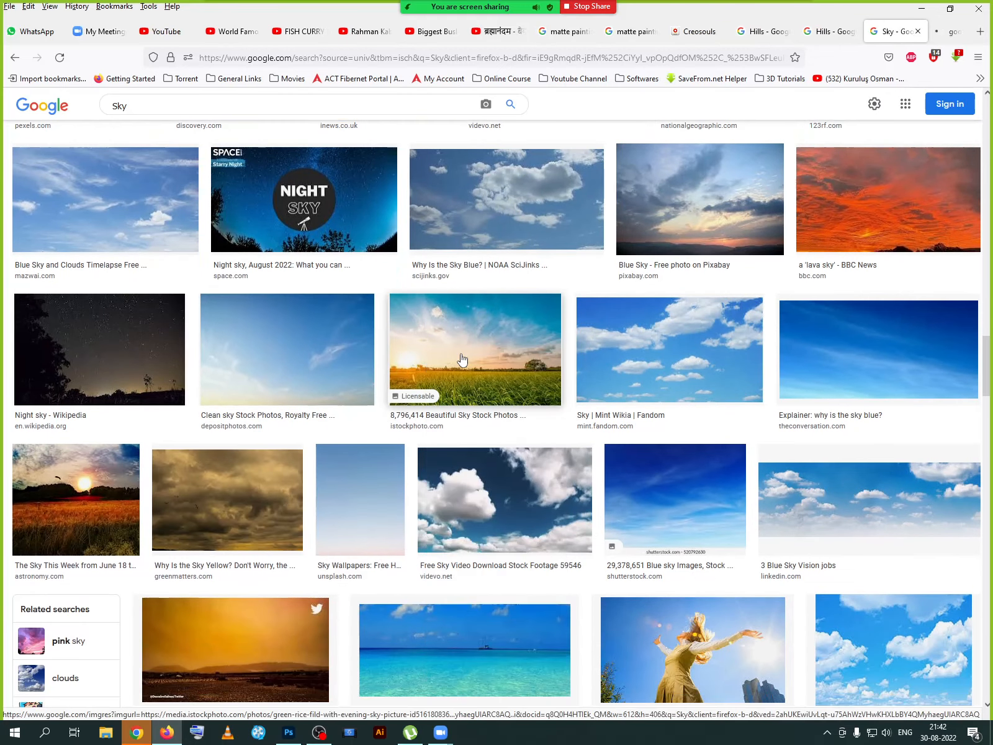
scroll(381, 401, "down", 2)
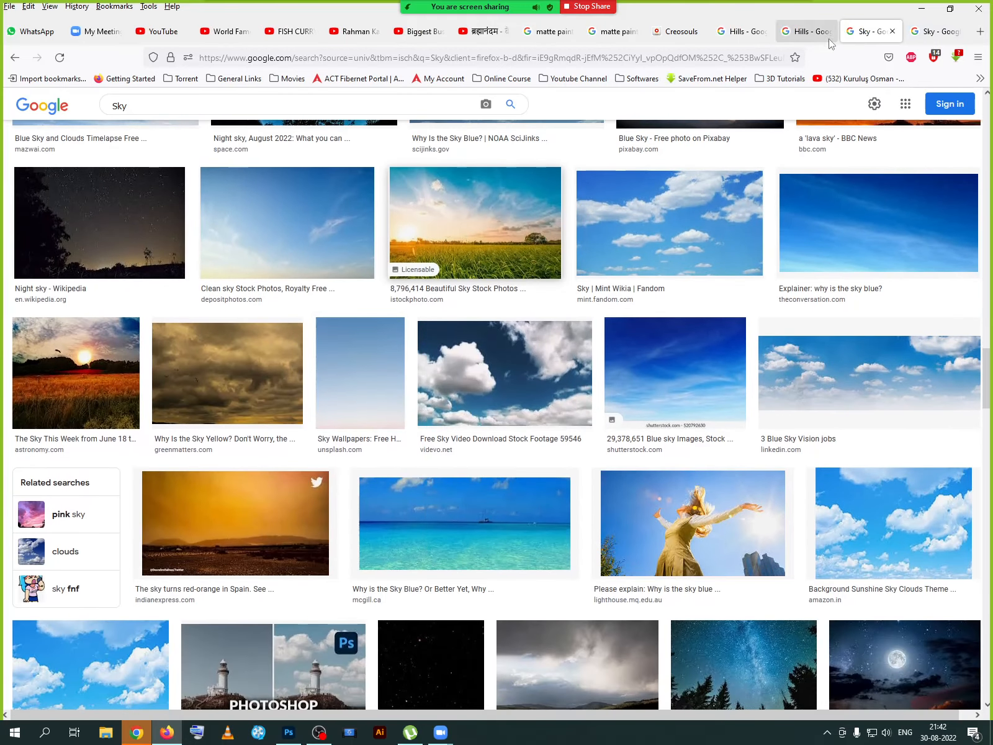
left_click(914, 31)
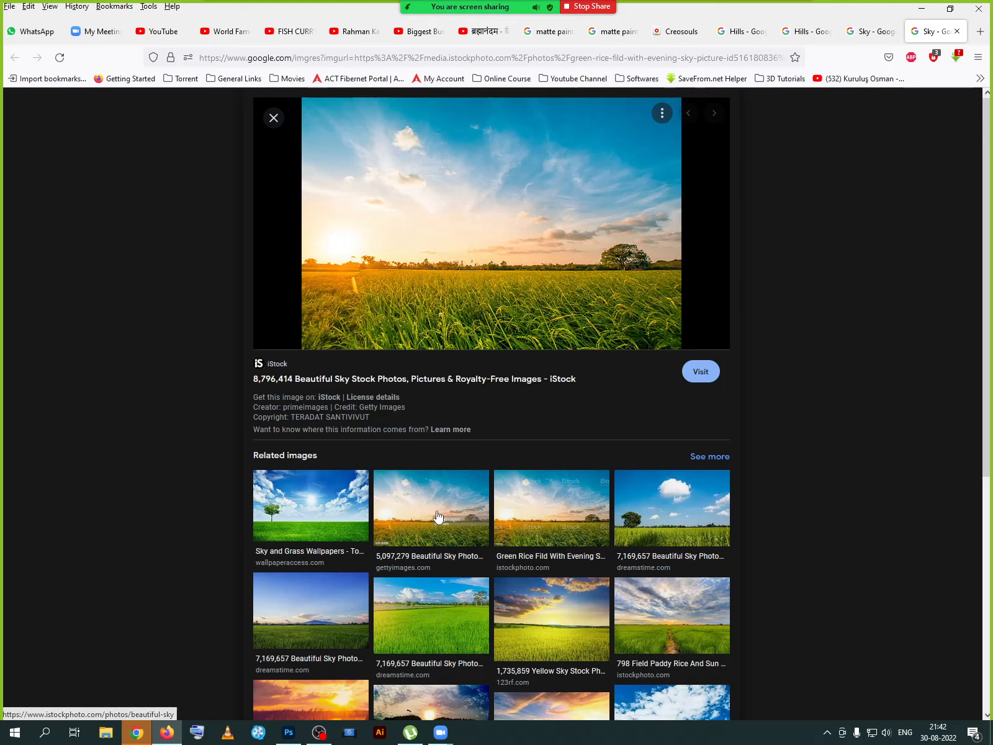
- Check the related Getty Images copy and the sunny sky field photo, and go back to the original iStock result
scroll(562, 521, "down", 2)
scroll(511, 445, "up", 2)
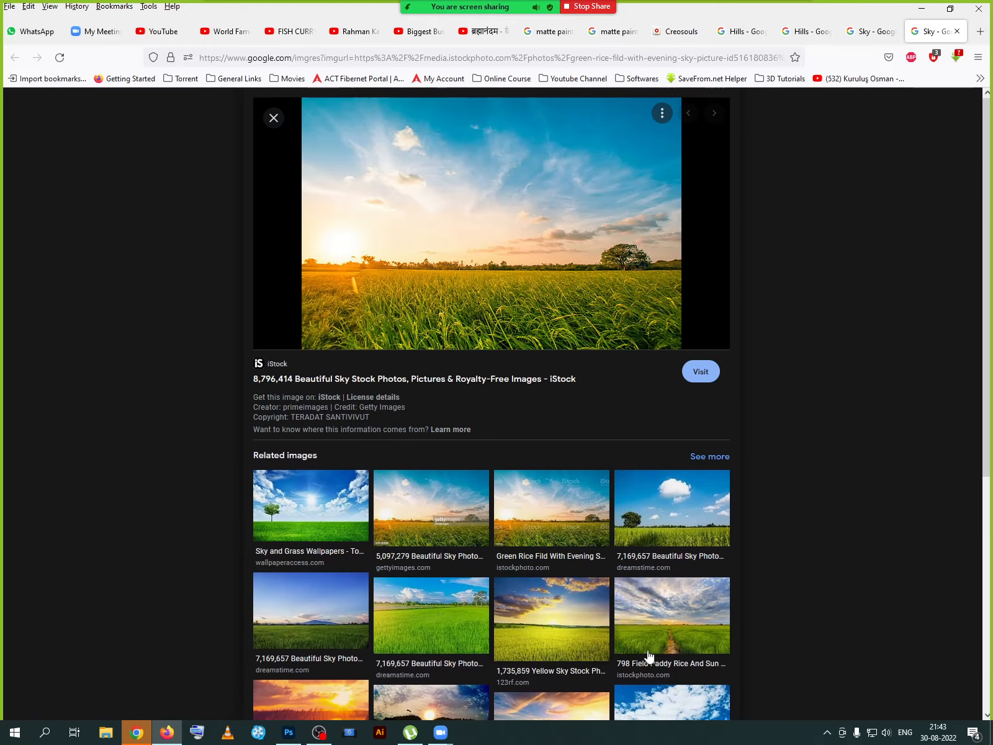
scroll(646, 621, "down", 2)
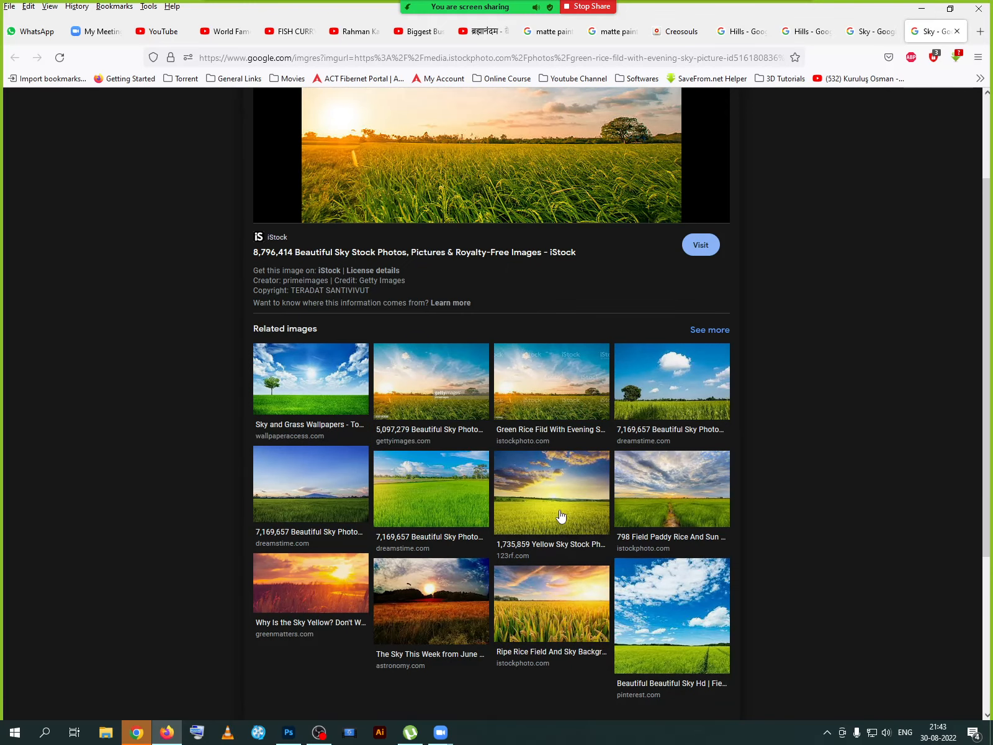
left_click(435, 386)
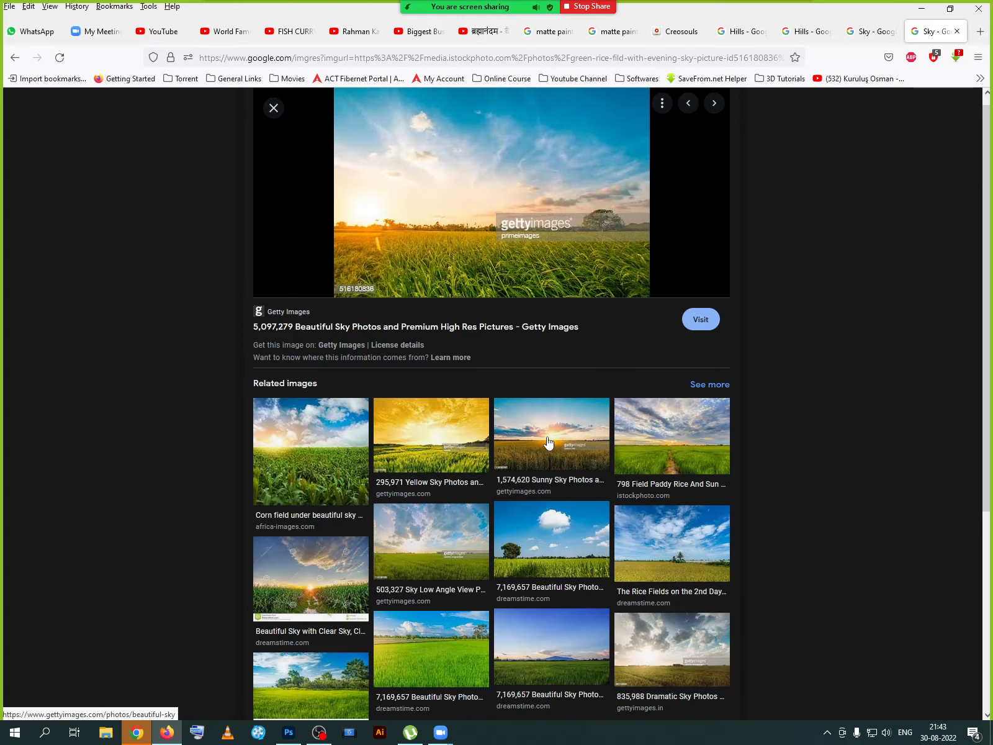
left_click(554, 460)
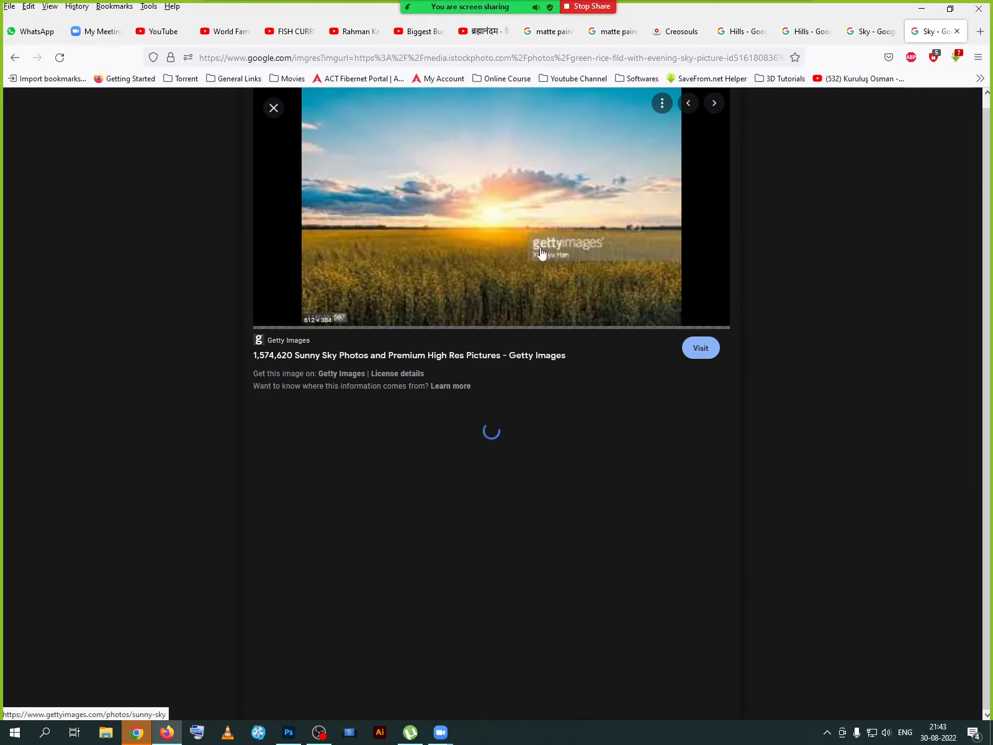
scroll(501, 372, "down", 1)
scroll(500, 372, "down", 1)
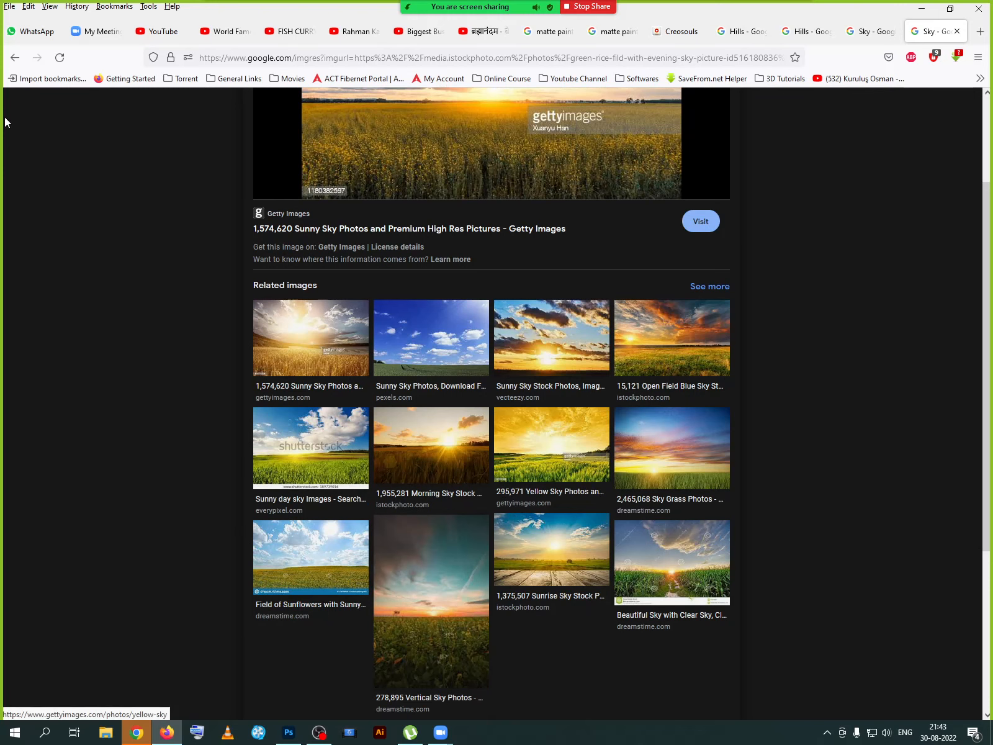
left_click(15, 57)
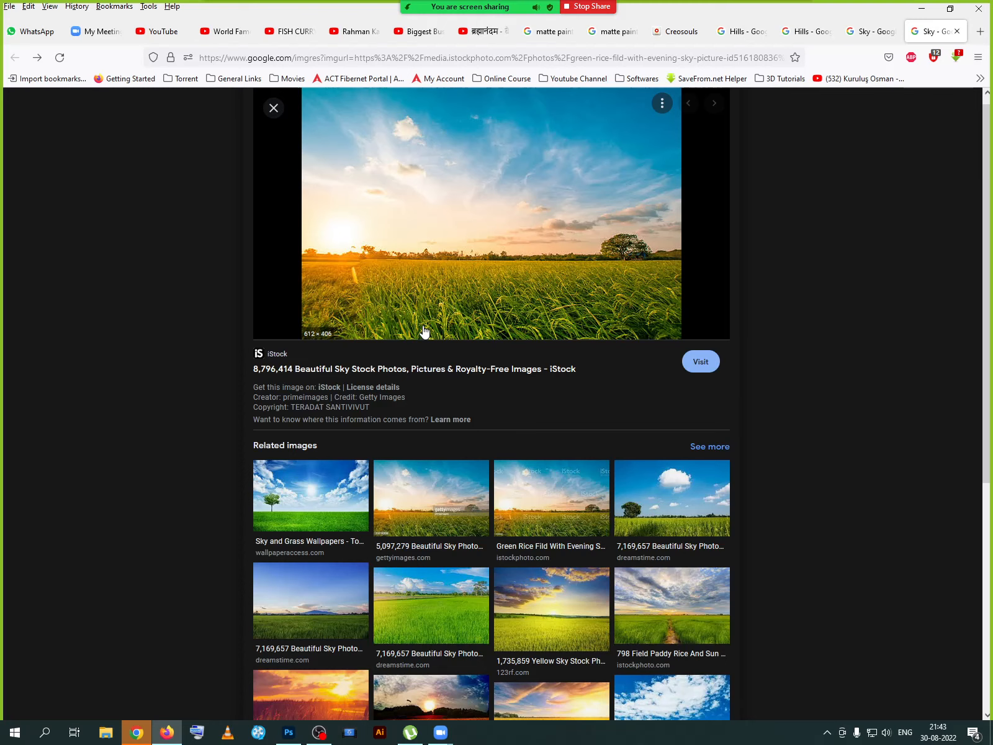
- Open the larger iStock copy of the rice field photo and, from its related images, the high-res Getty Images version
left_click(539, 492)
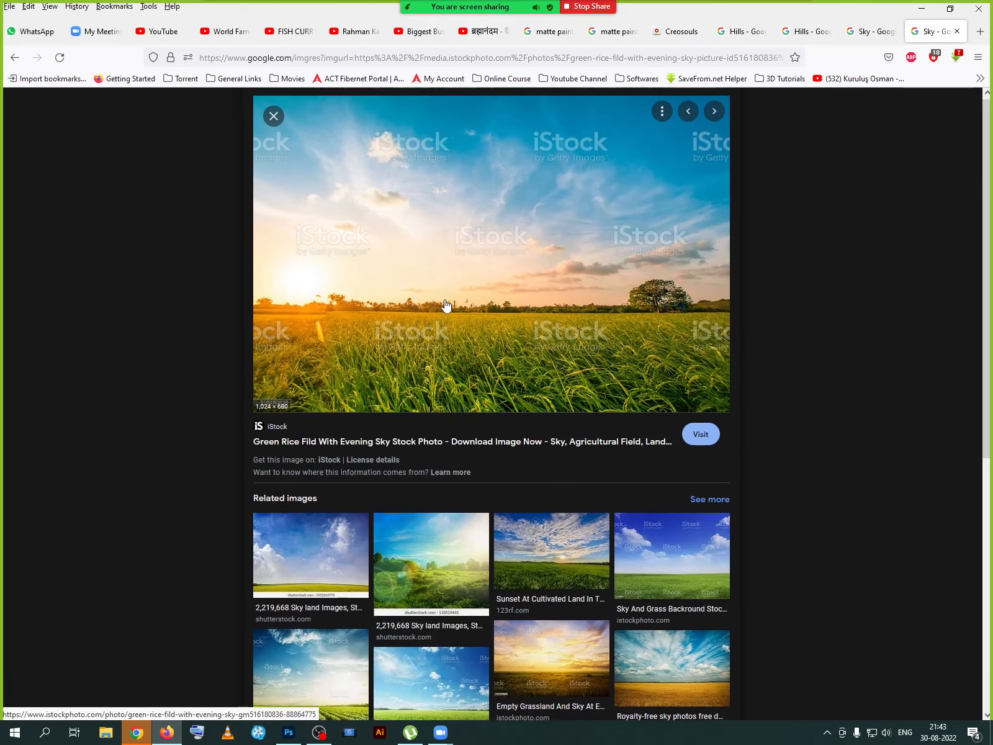
scroll(446, 307, "down", 4)
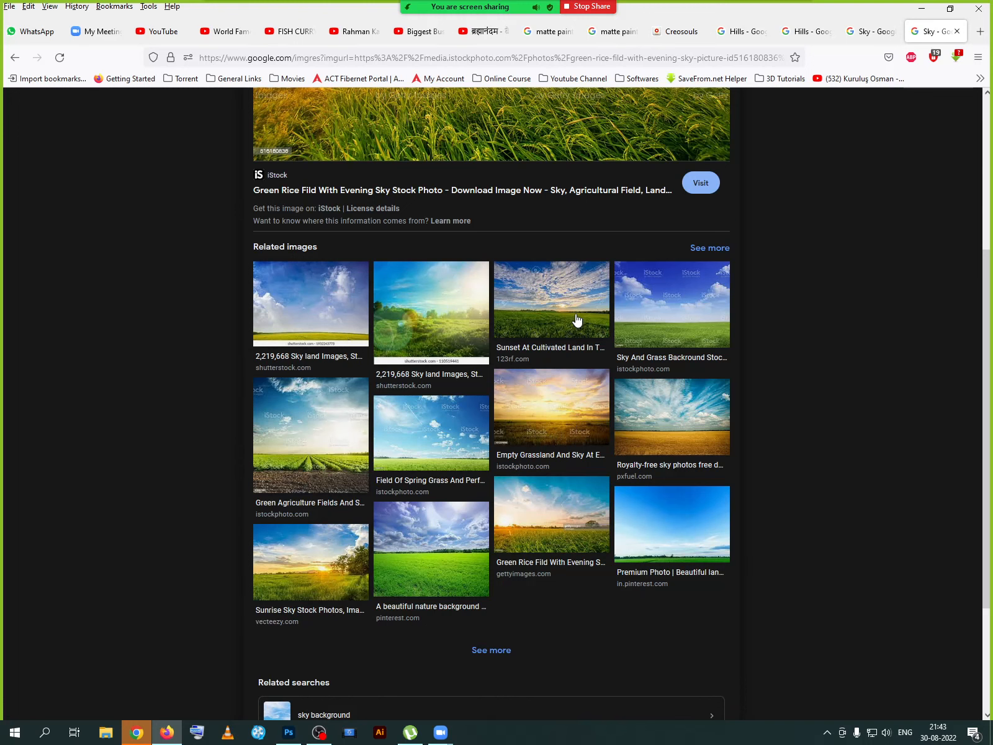
left_click(558, 549)
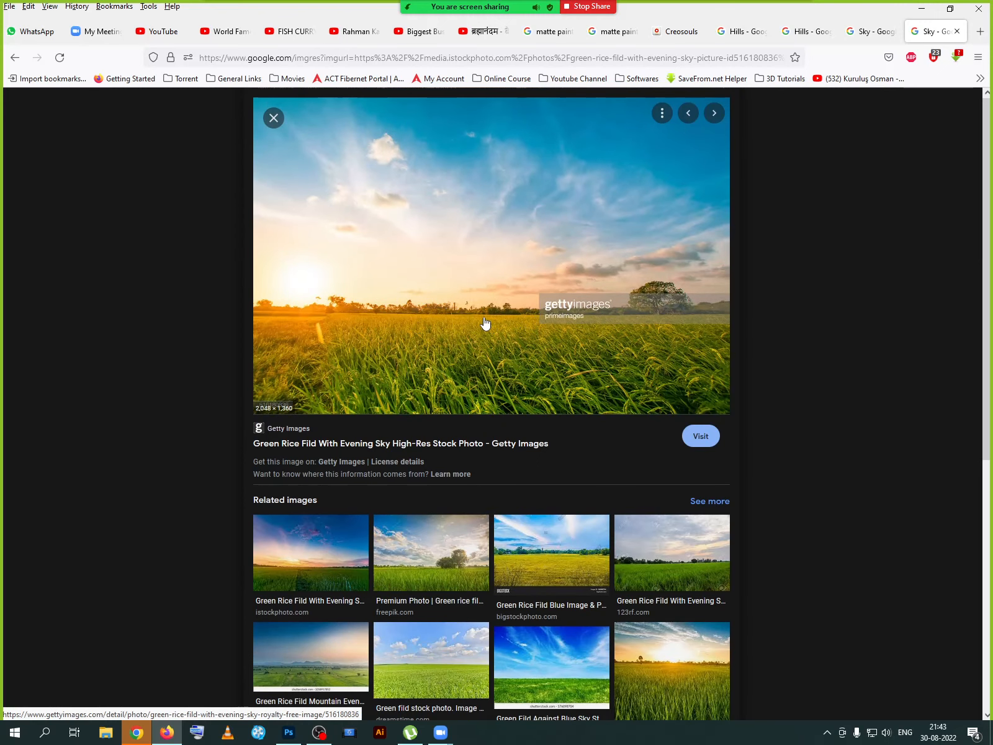
- Look through the related images, check the square iStock rice field photo and a related Getty version in a new tab, and close that tab
scroll(486, 323, "down", 2)
scroll(485, 322, "down", 2)
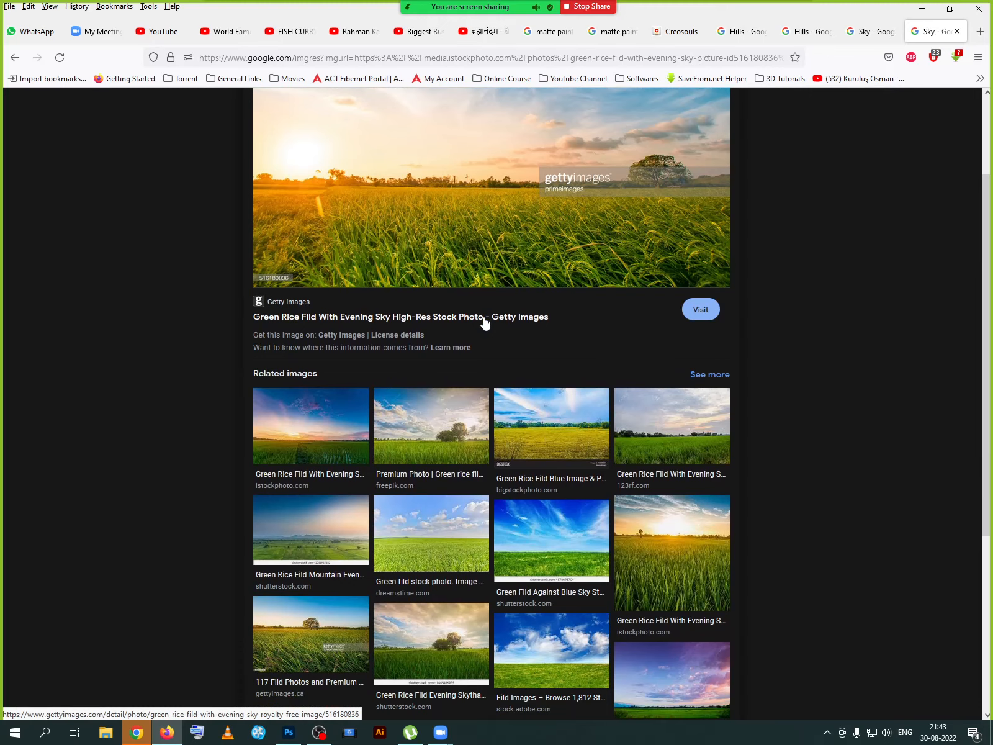
scroll(486, 324, "up", 4)
scroll(647, 472, "down", 8)
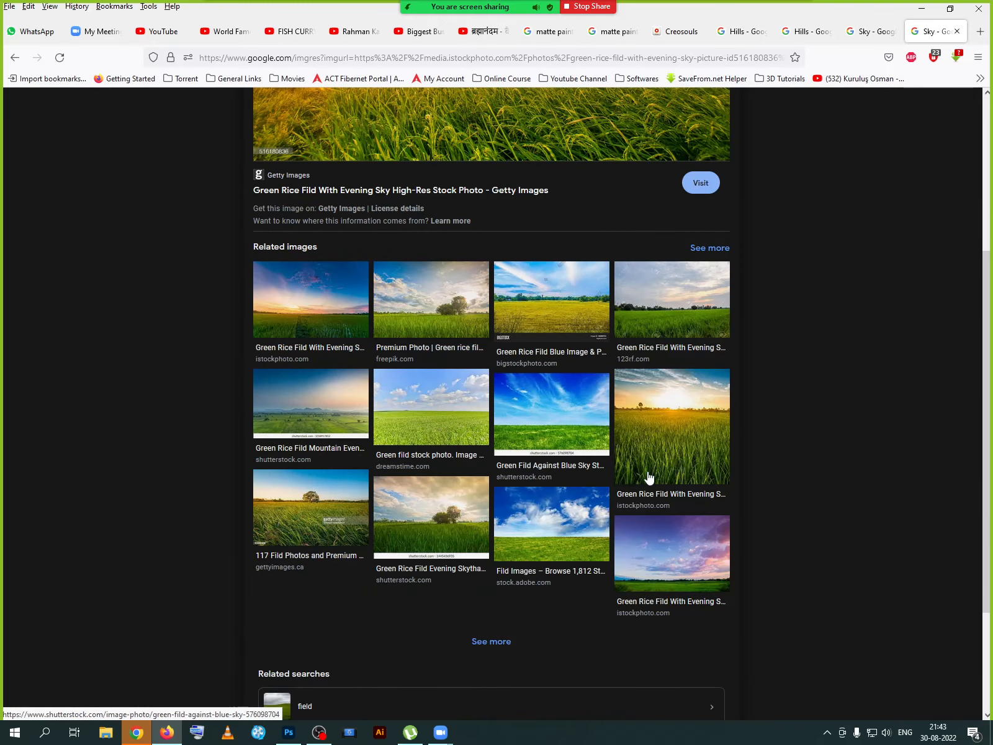
middle_click(665, 430)
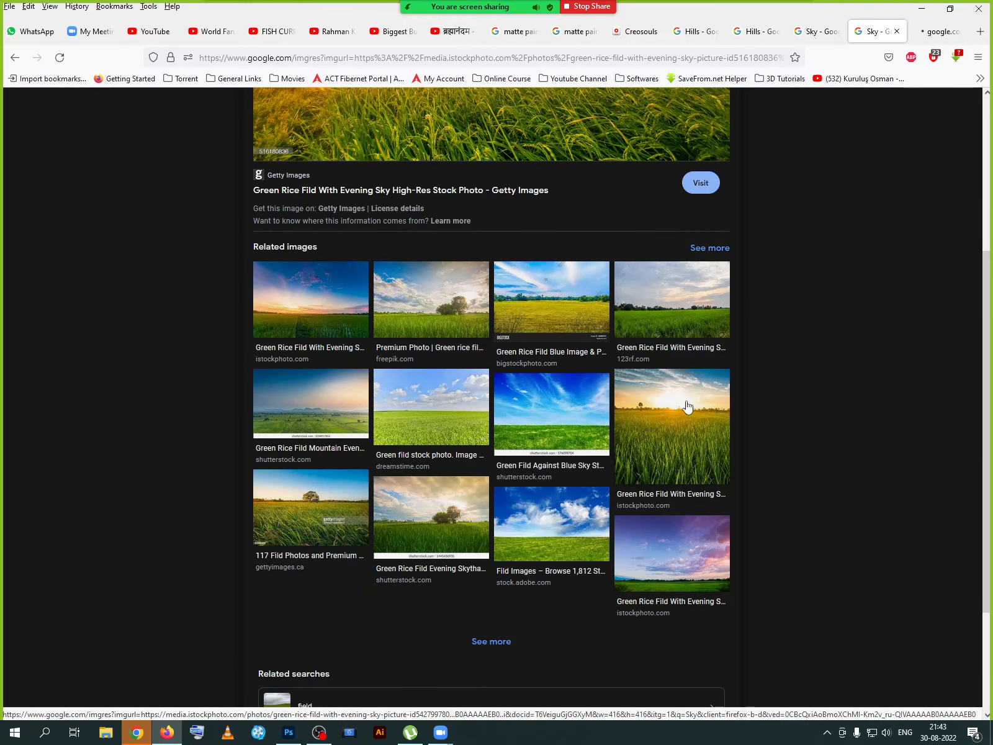
left_click(687, 407)
left_click(923, 36)
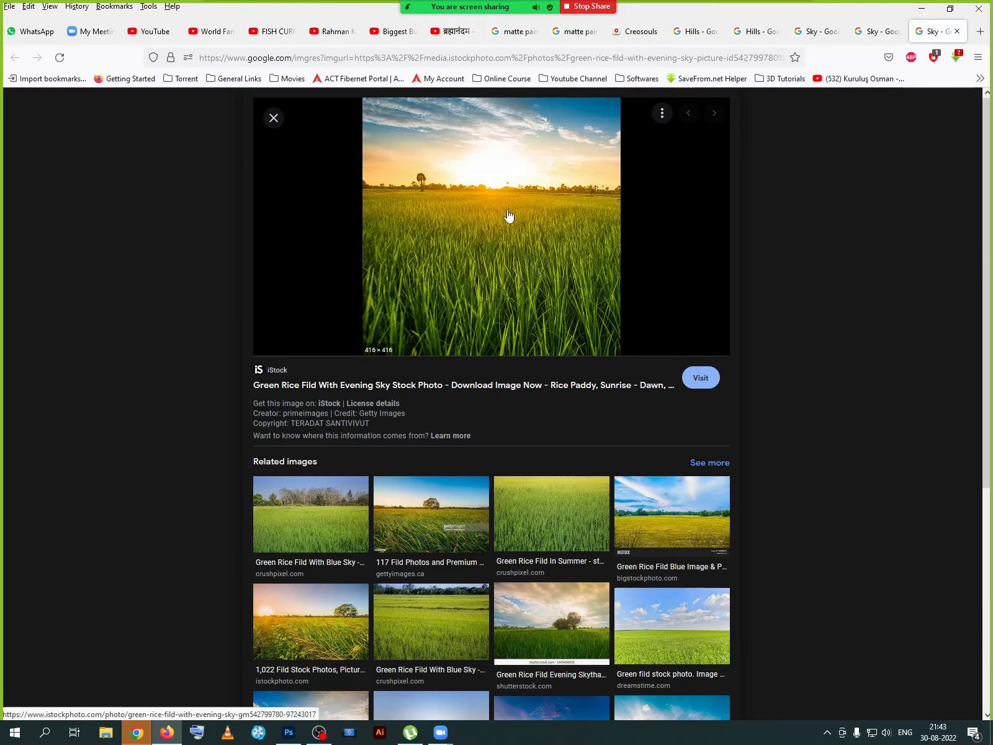
scroll(492, 299, "down", 3)
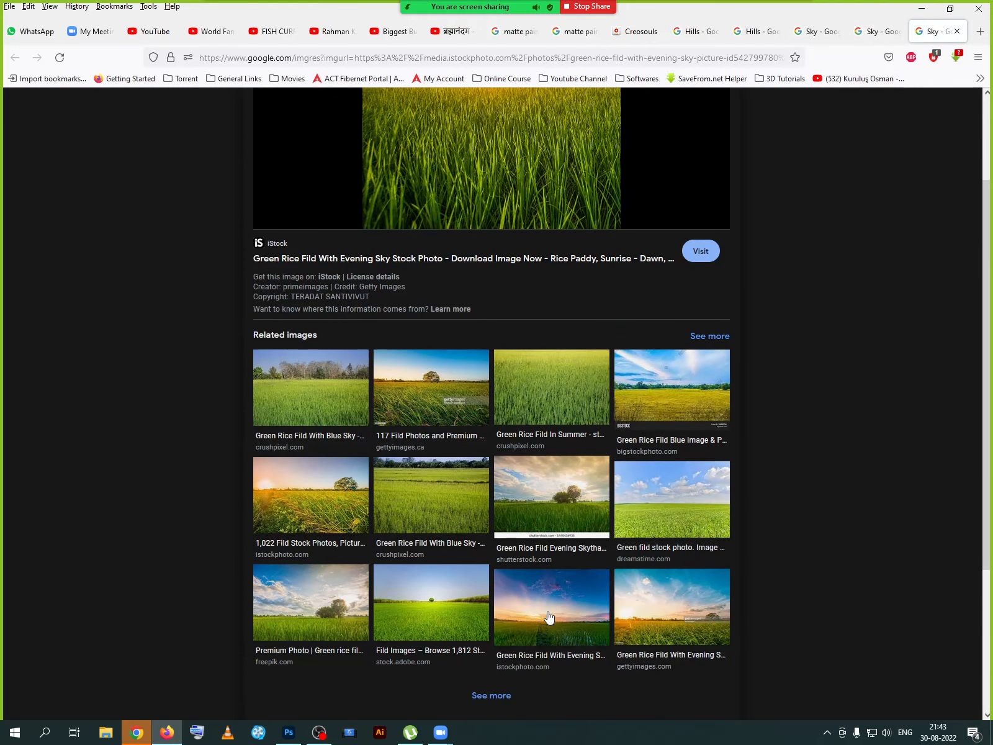
left_click(655, 618)
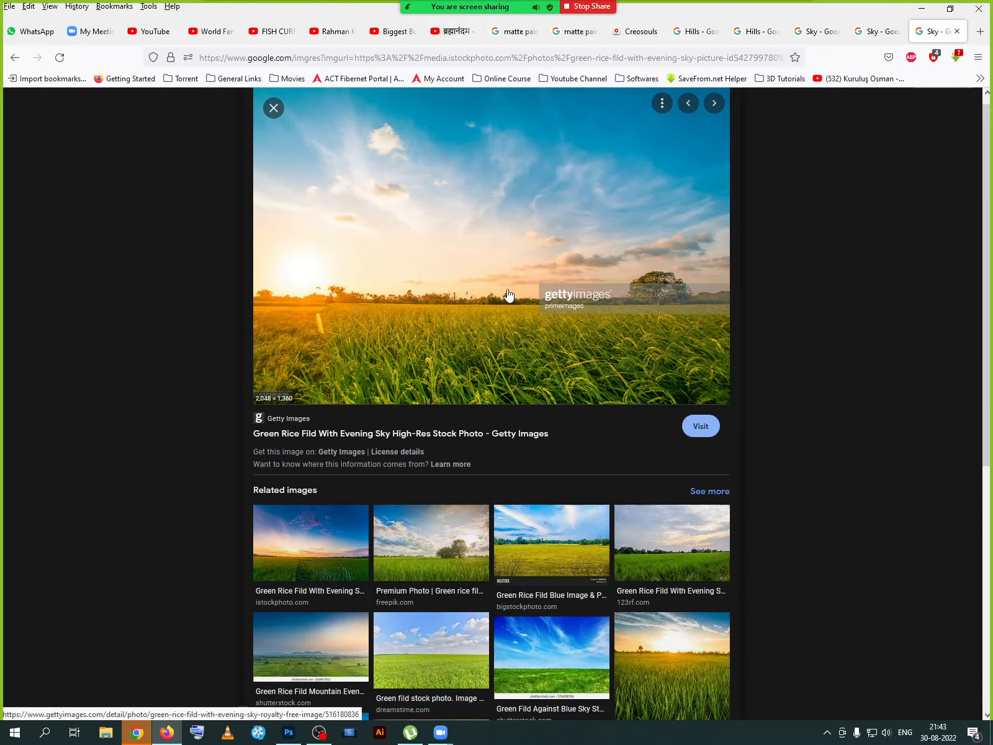
middle_click(906, 42)
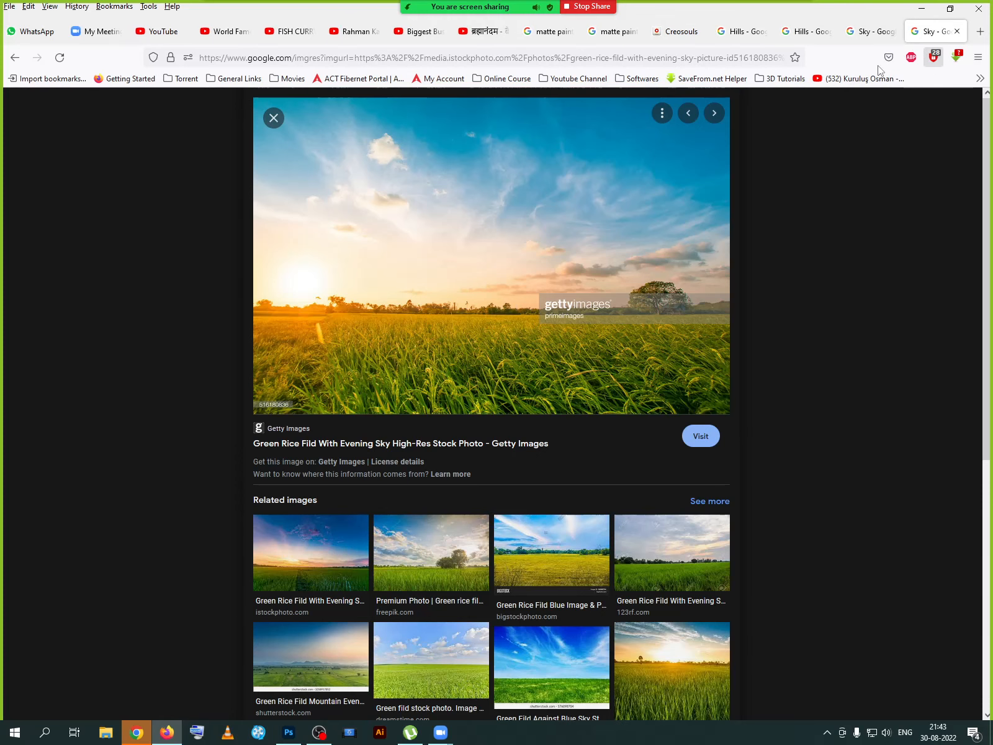
- Open the Getty Images page of the high-res rice field photo in a new tab and show its preview
right_click(449, 280)
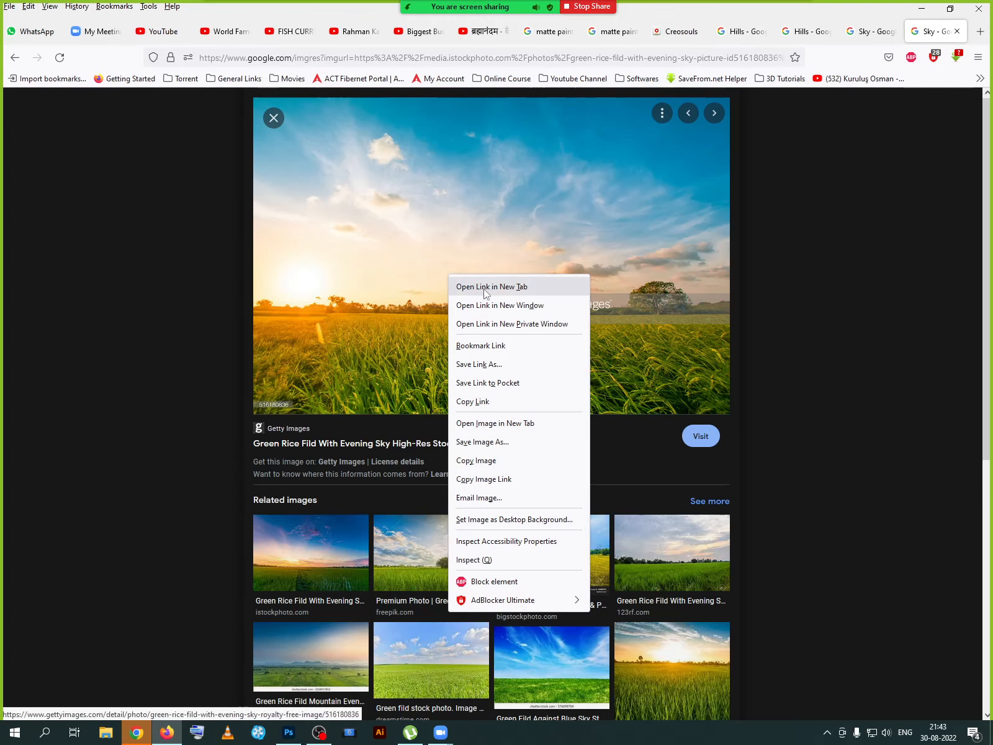
left_click(491, 284)
key("ctrl+Tab")
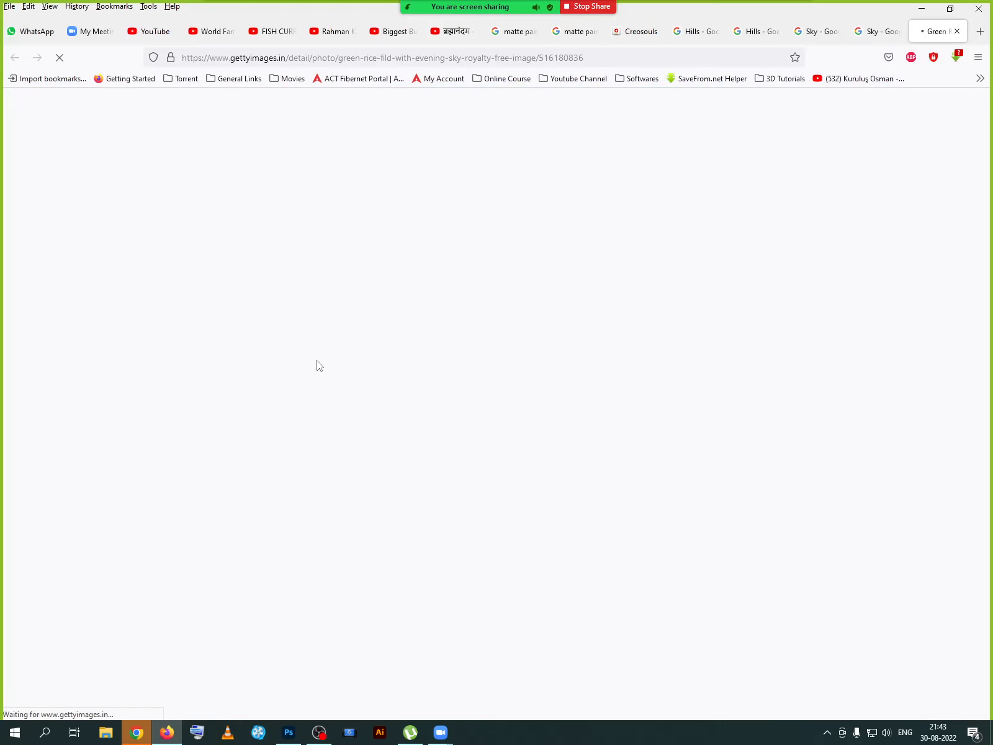
scroll(316, 361, "down", 4)
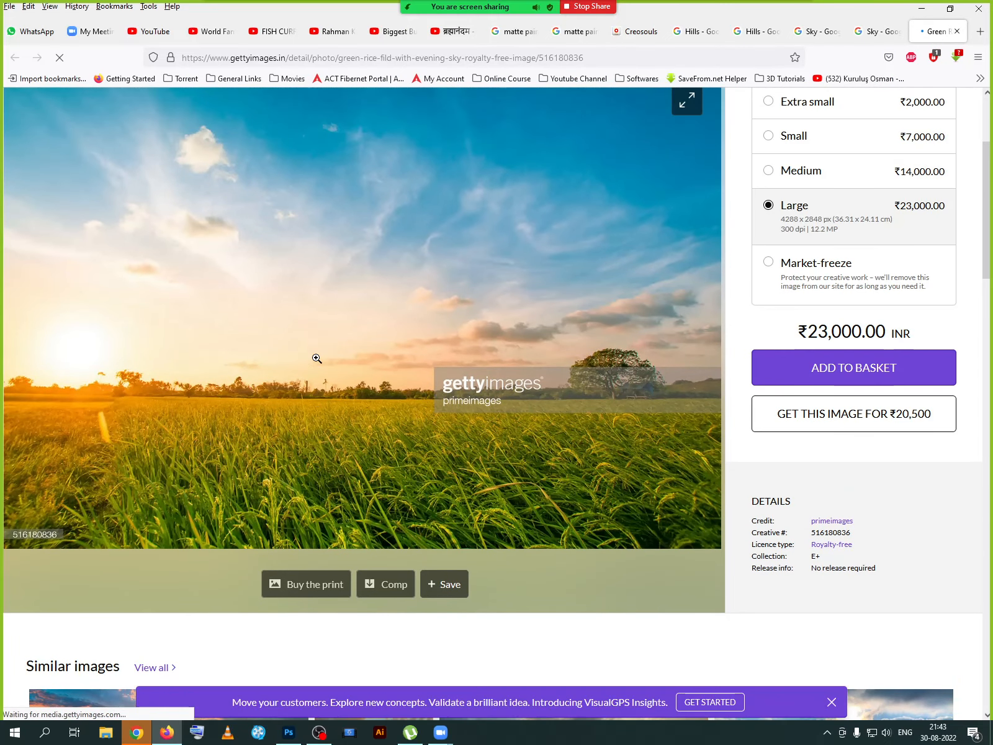
- Open the Getty preview image by itself in a new tab and enlarge it to full size
right_click(295, 311)
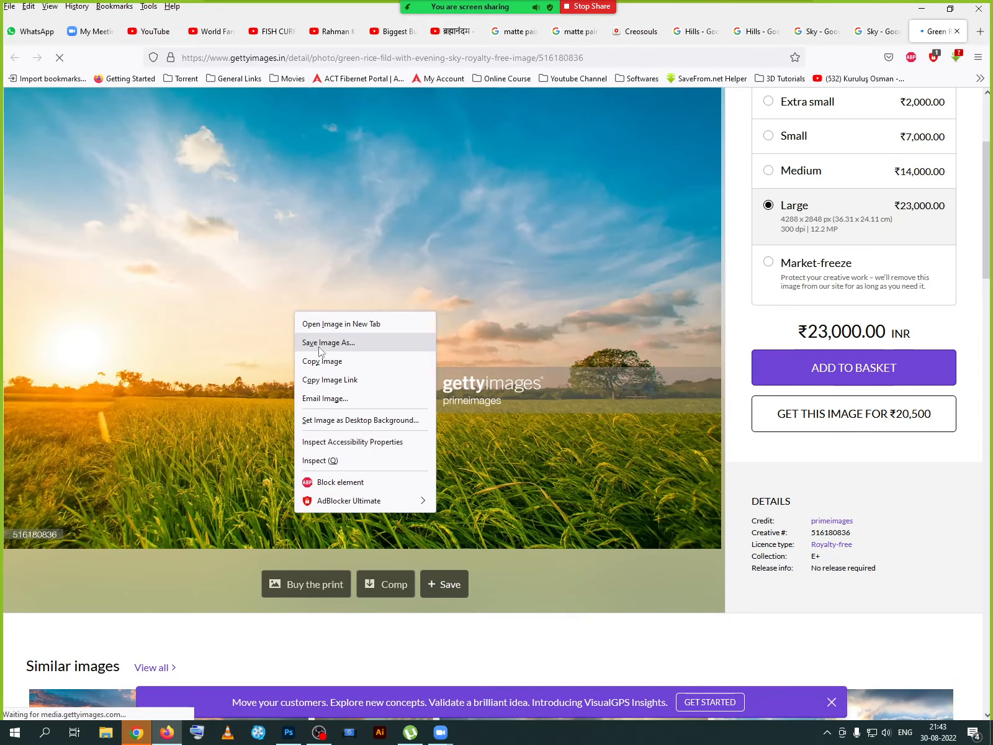
left_click(334, 324)
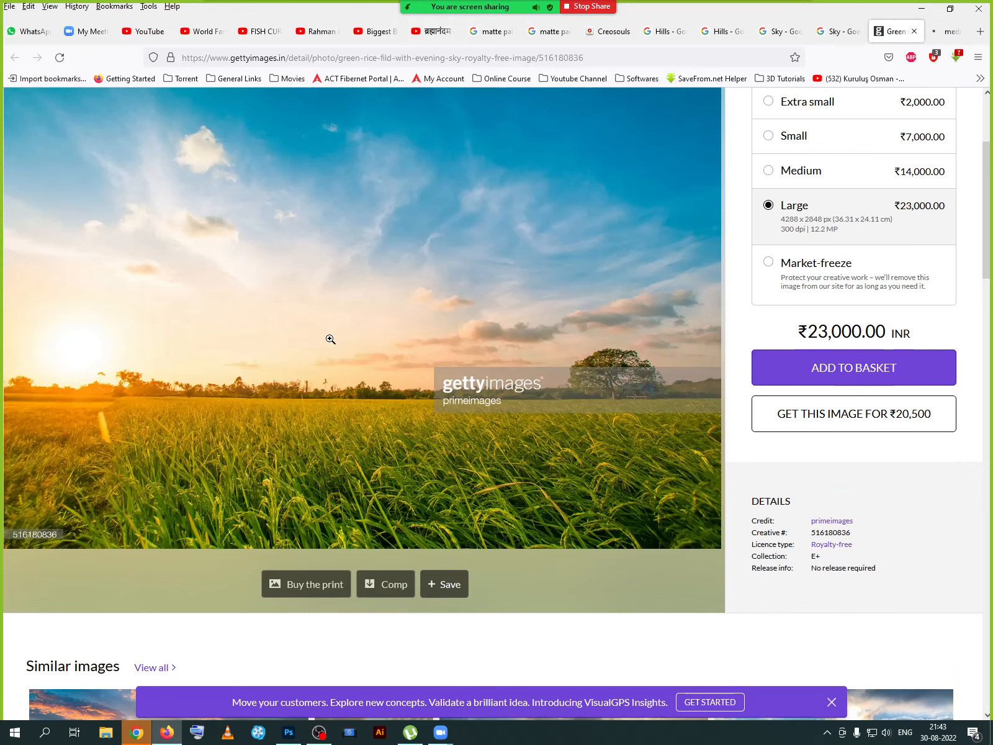
left_click(945, 31)
left_click(447, 344)
right_click(416, 412)
left_click(446, 423)
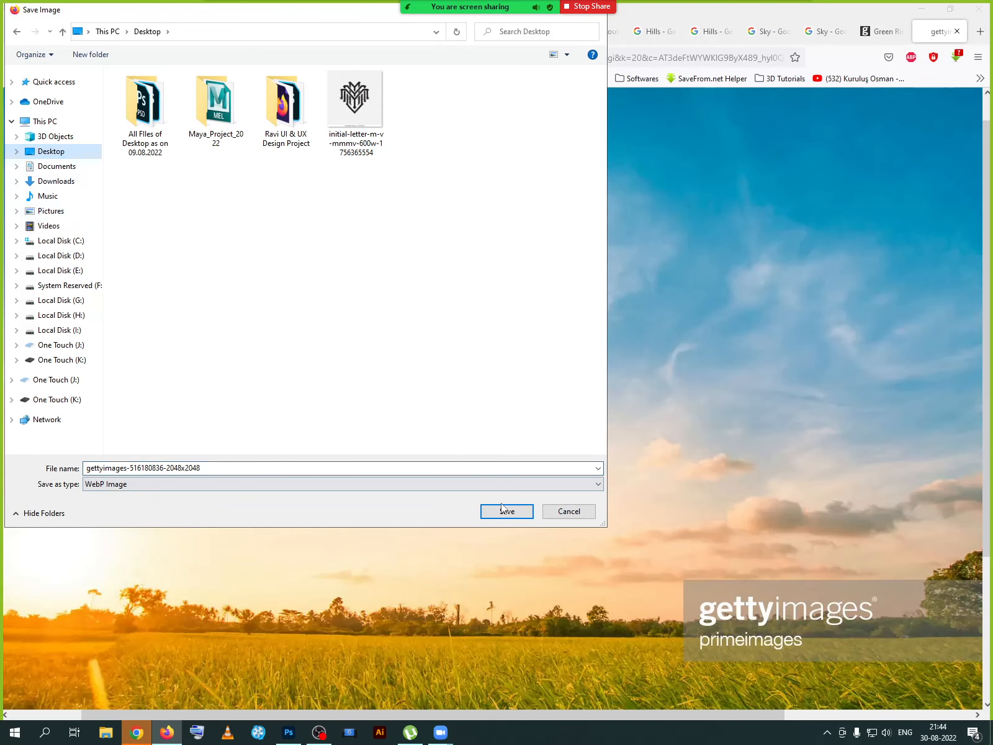
left_click(503, 509)
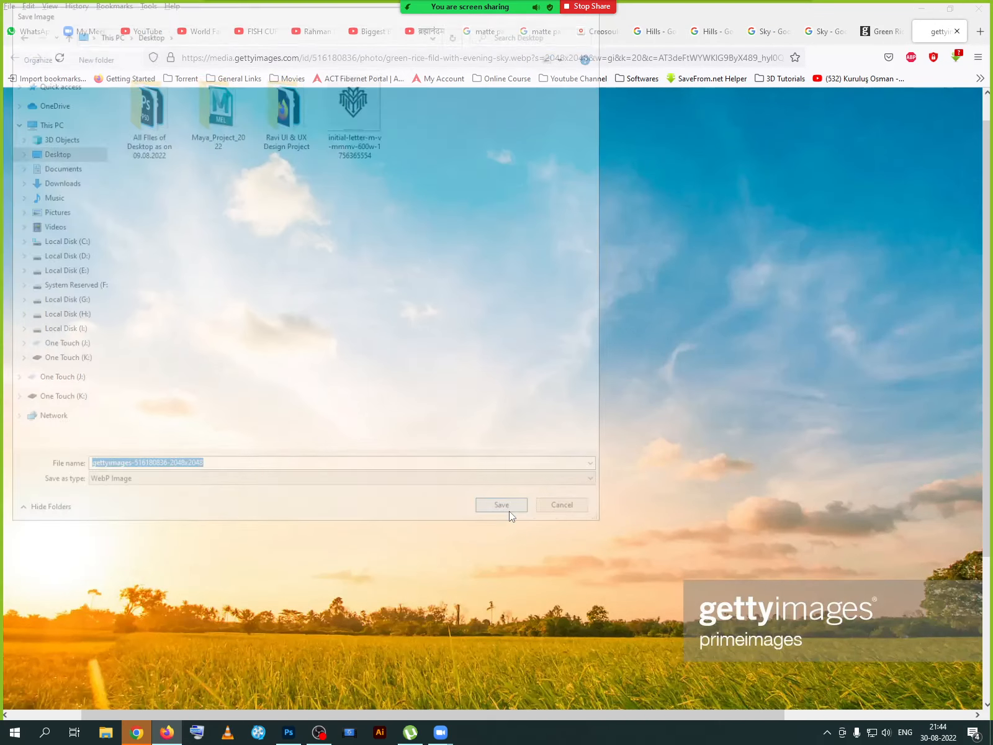
left_click(956, 36)
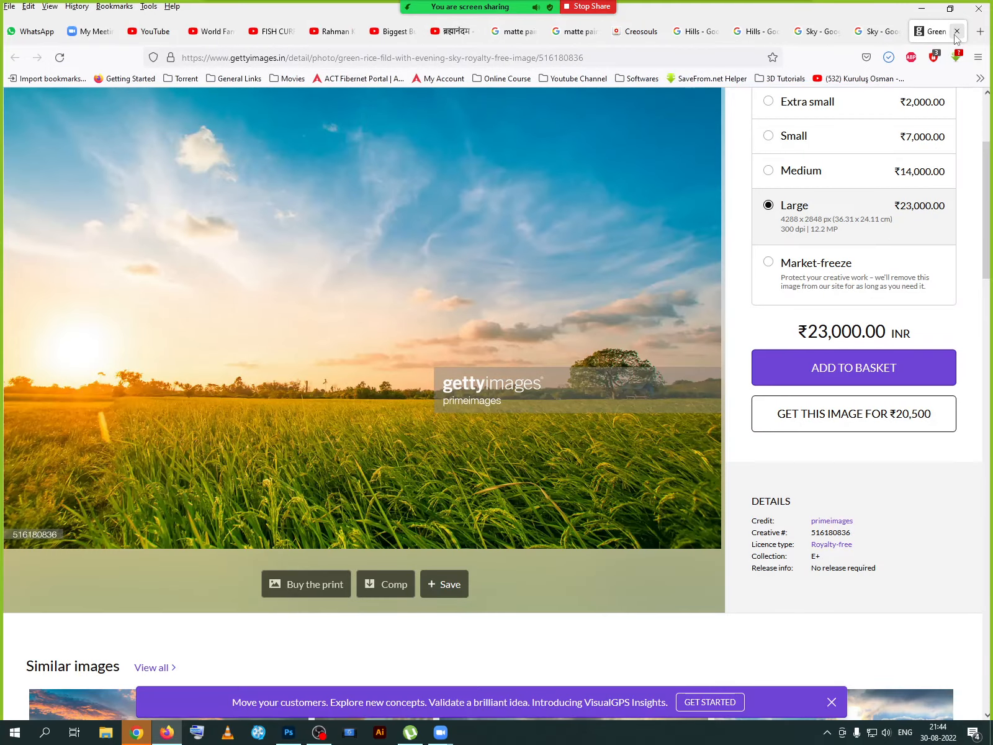
- Close the Getty Images tab and look back through the Google image results for Sky
left_click(956, 35)
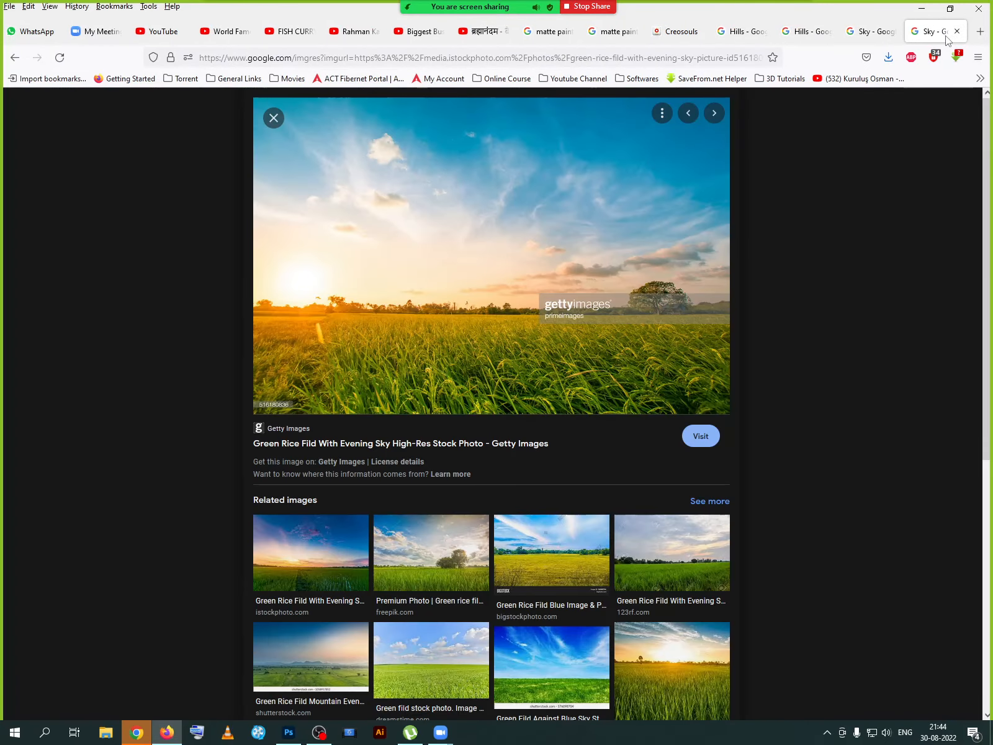
left_click(869, 31)
scroll(513, 353, "up", 10)
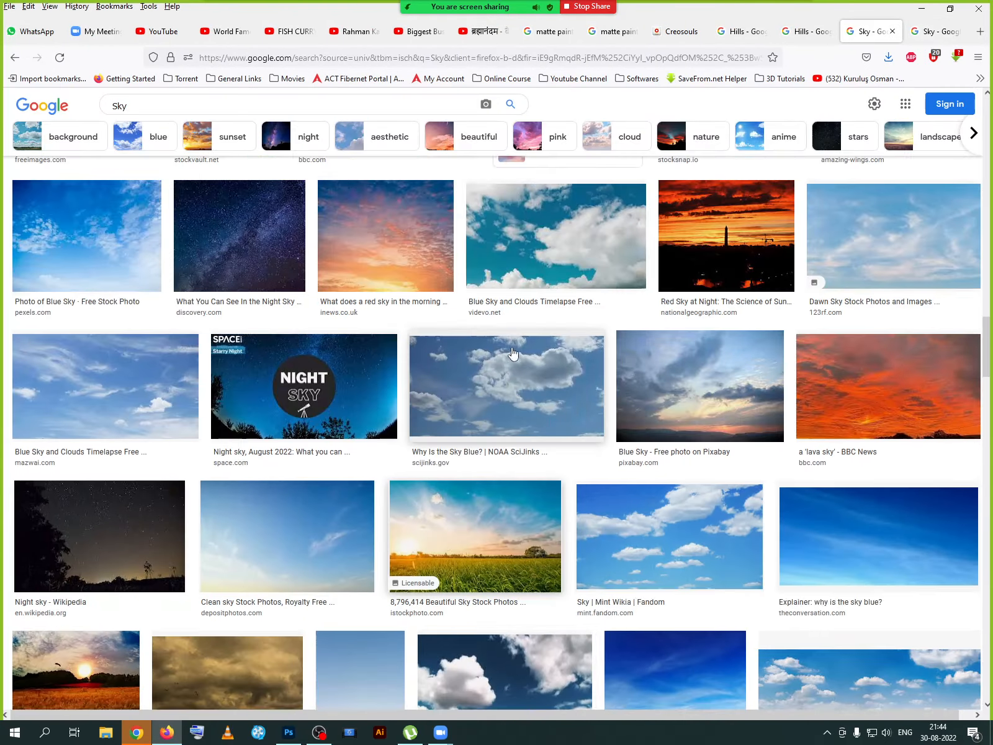
scroll(513, 353, "up", 5)
- Go to the Khasi Hills image preview and open the related 100cobbledroads.com valley photo in a new tab
left_click(783, 34)
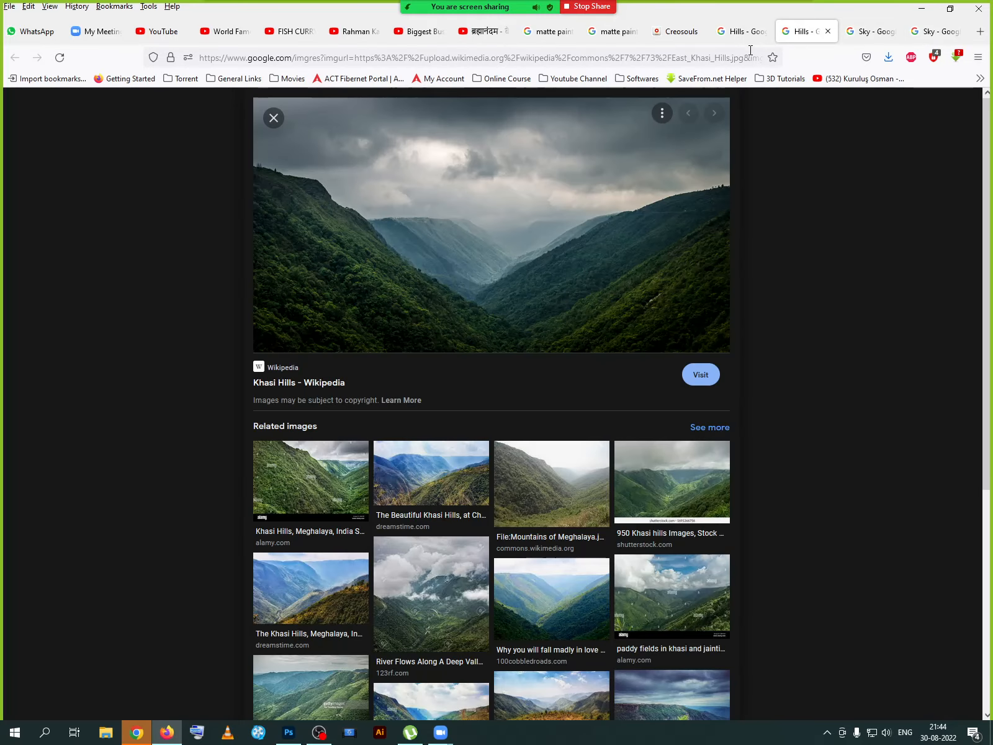
scroll(493, 330, "down", 3)
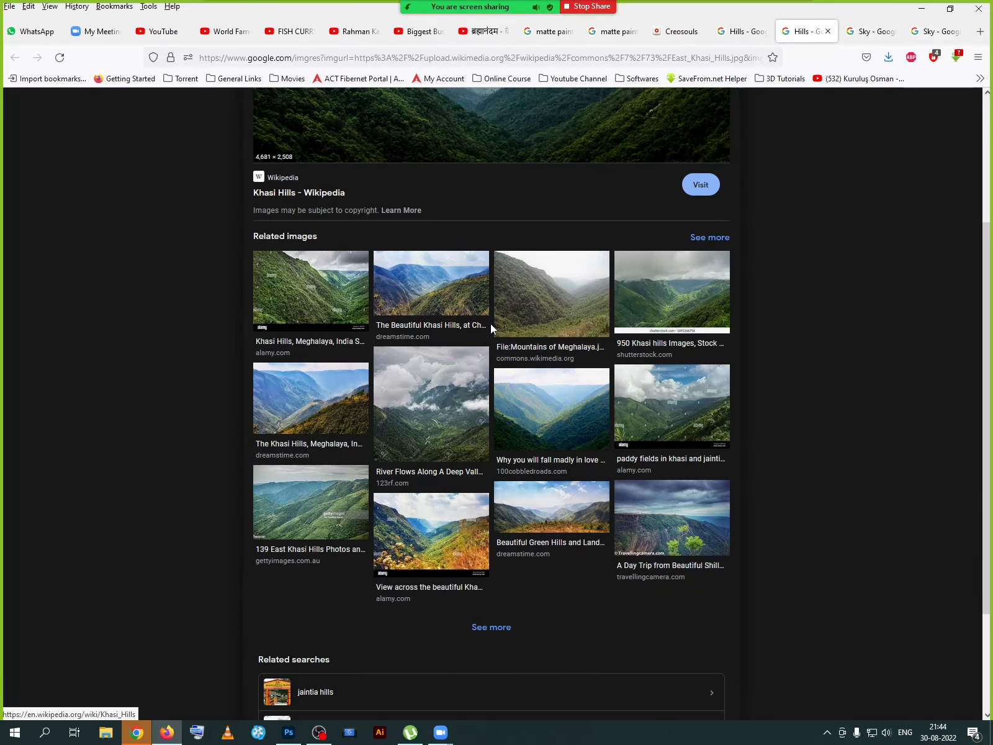
scroll(651, 434, "up", 2)
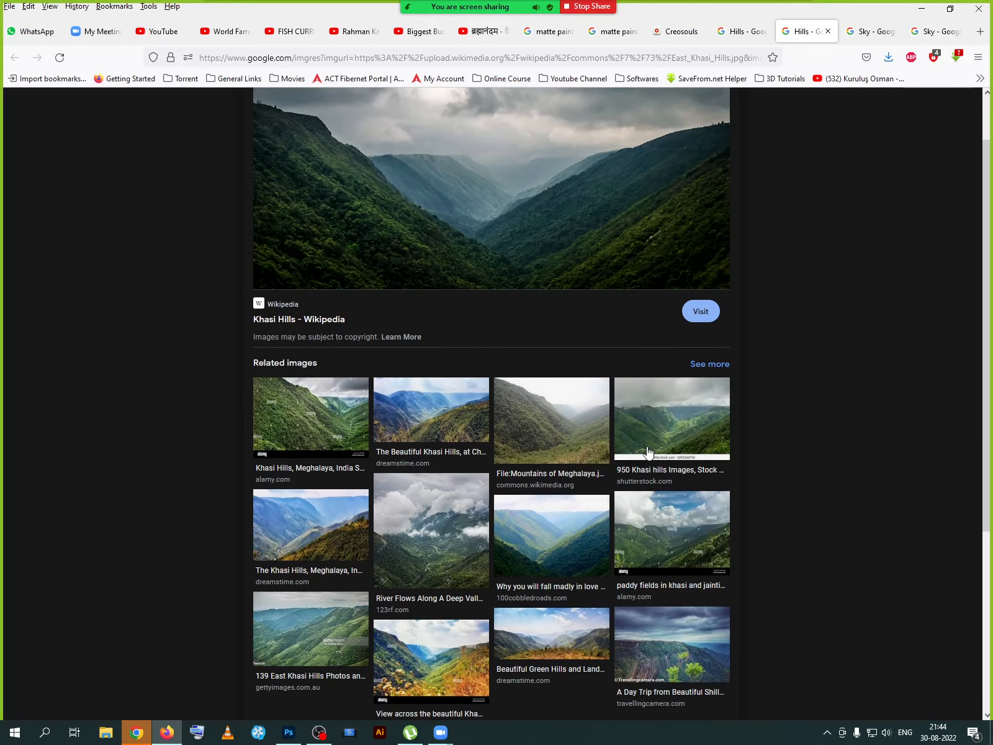
middle_click(561, 563)
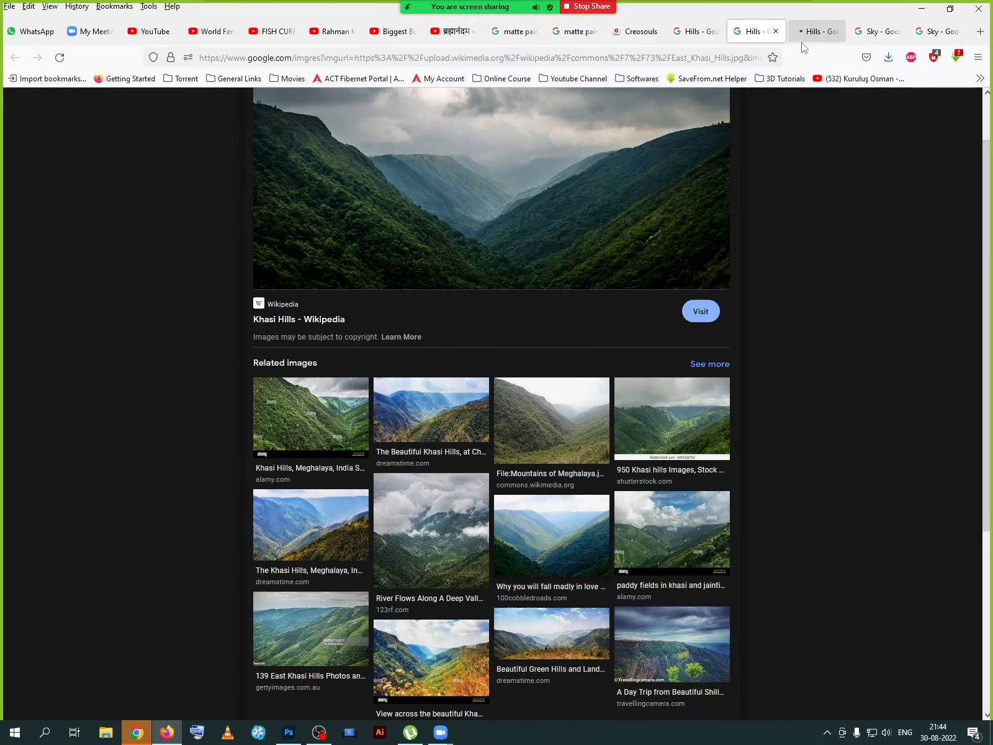
- Open the Khasi Hills Wikipedia article in a new tab and show its Eastern Khasi Hills photo in the media viewer
scroll(467, 262, "up", 1)
left_click(440, 297)
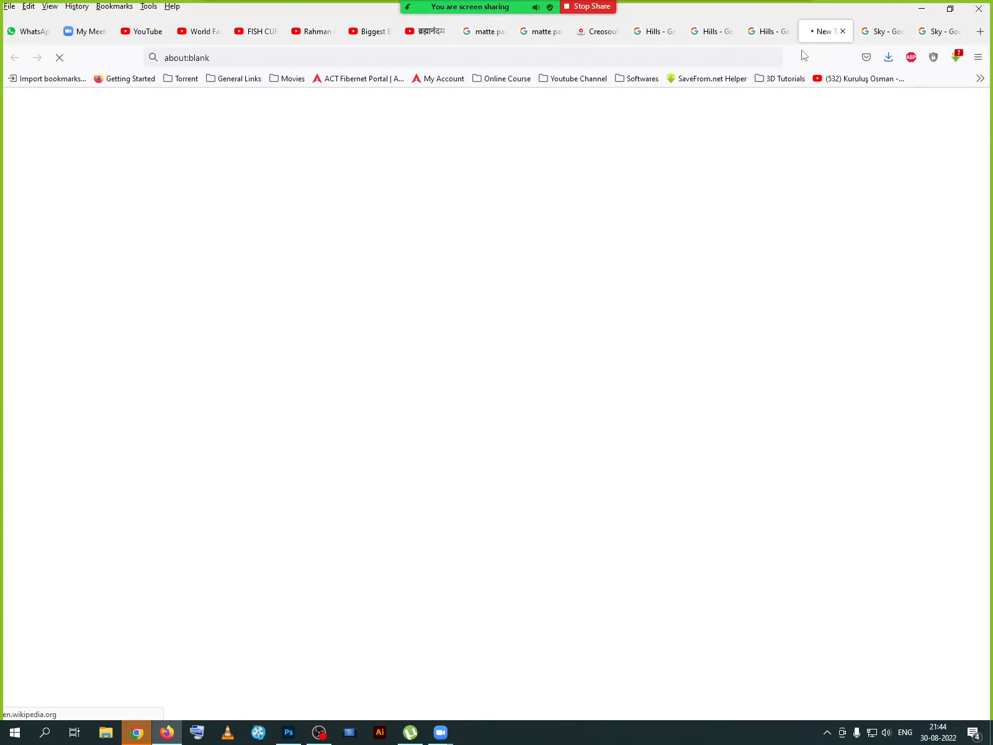
left_click(862, 35)
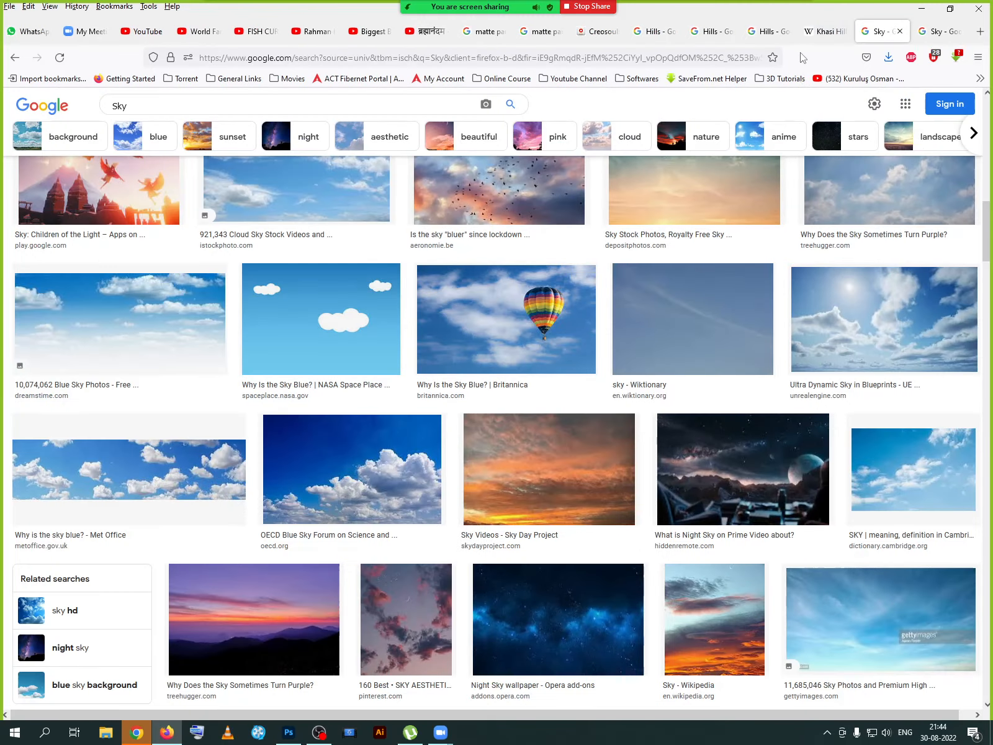
left_click(813, 39)
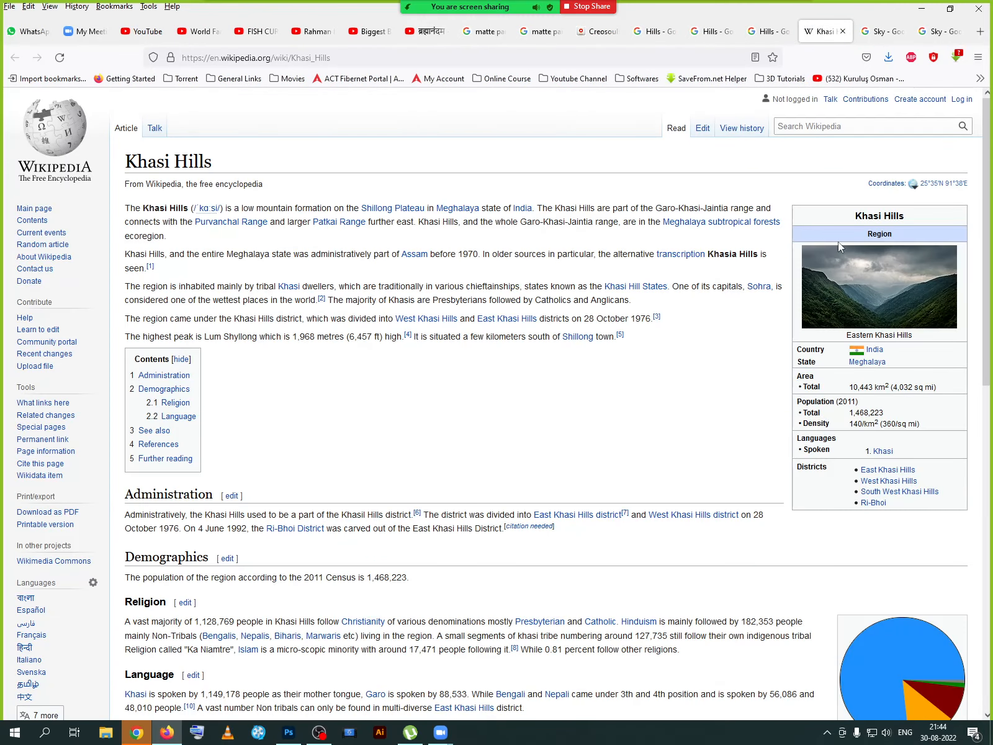
left_click(853, 274)
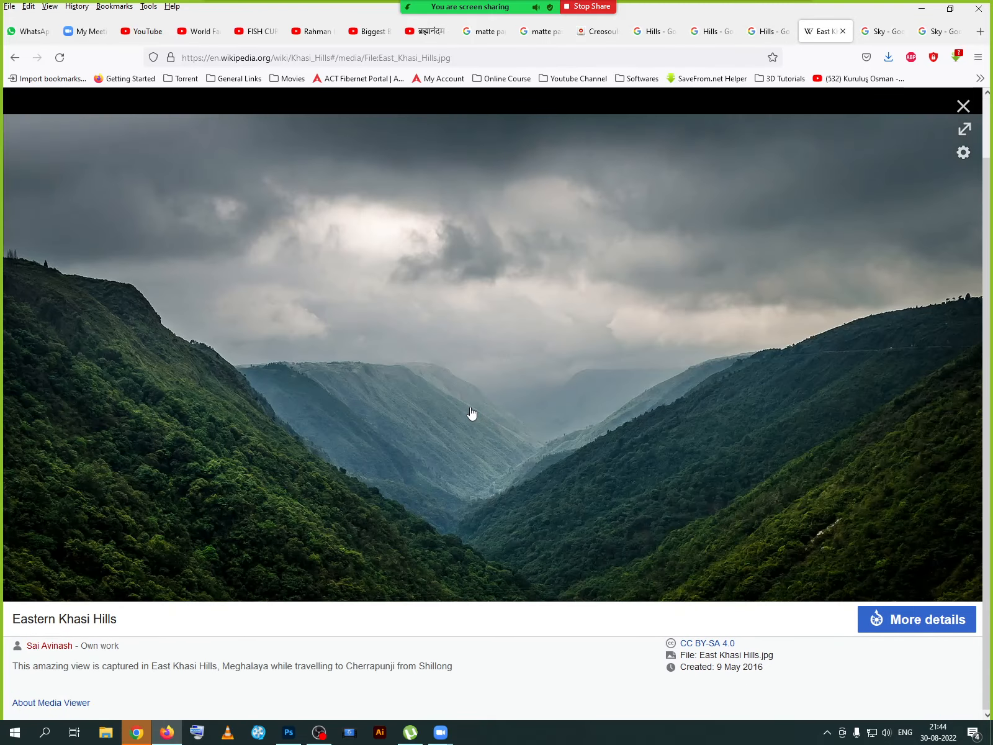
right_click(452, 364)
left_click(489, 397)
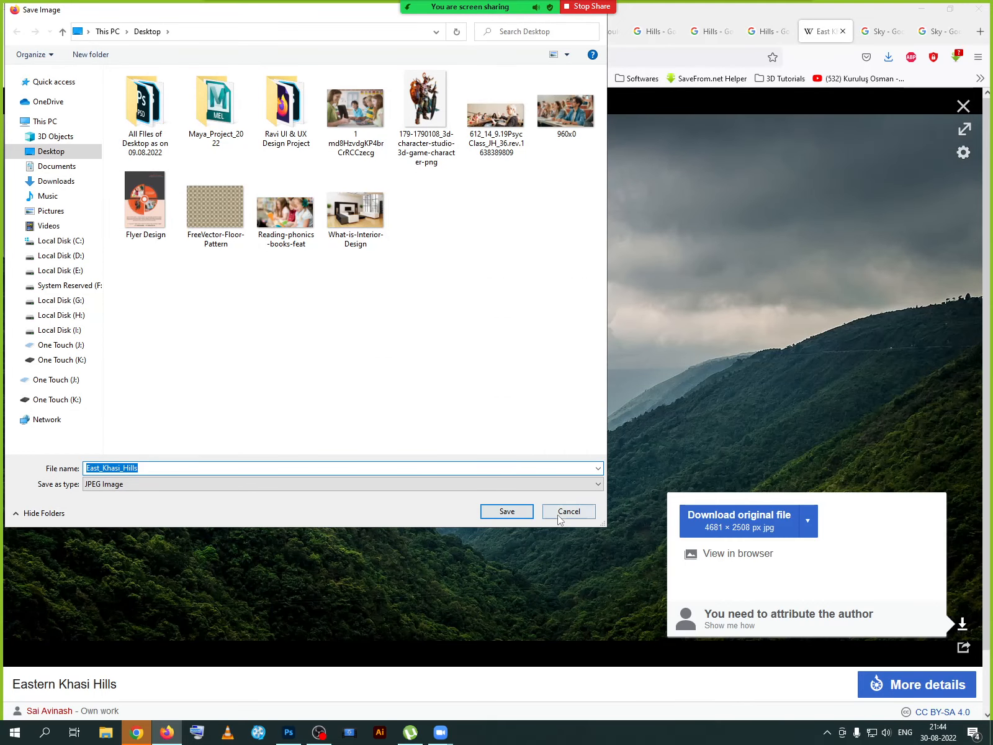
left_click(559, 514)
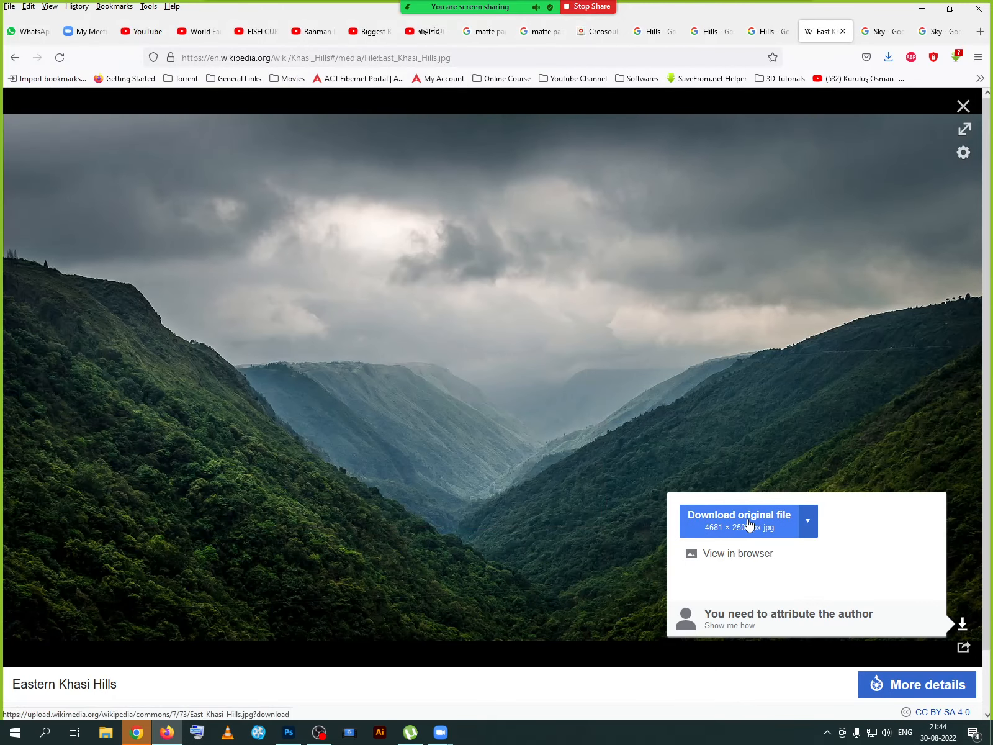
- Download the original 4681 × 2508 px JPG of the East Khasi Hills photo and close the Wikipedia tab
left_click(749, 525)
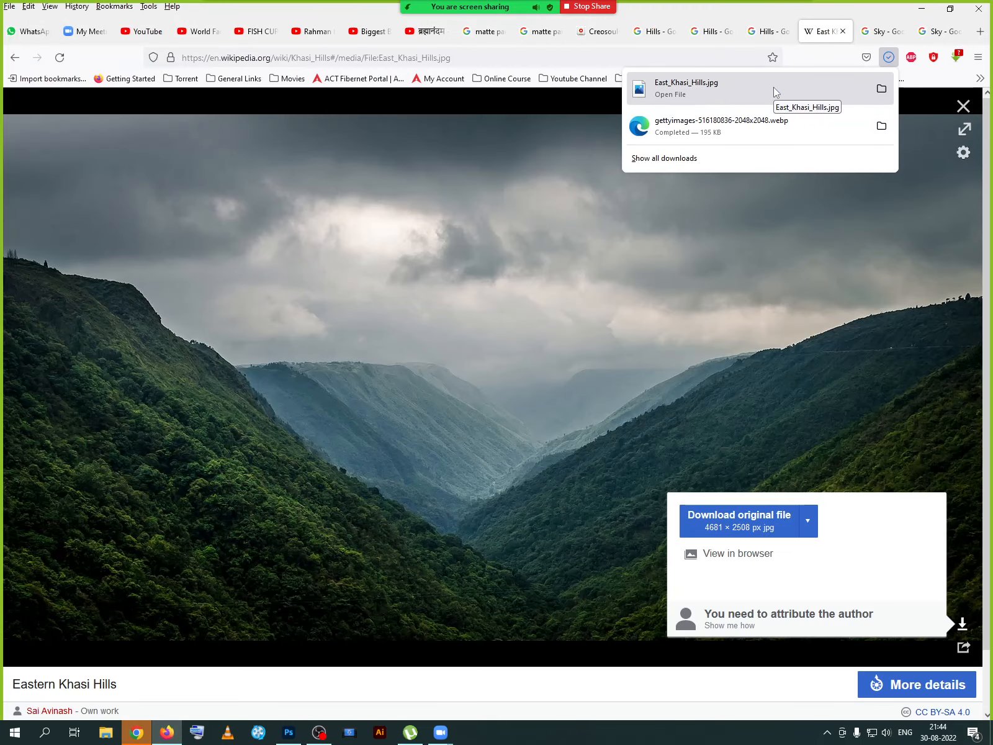
scroll(646, 455, "down", 1)
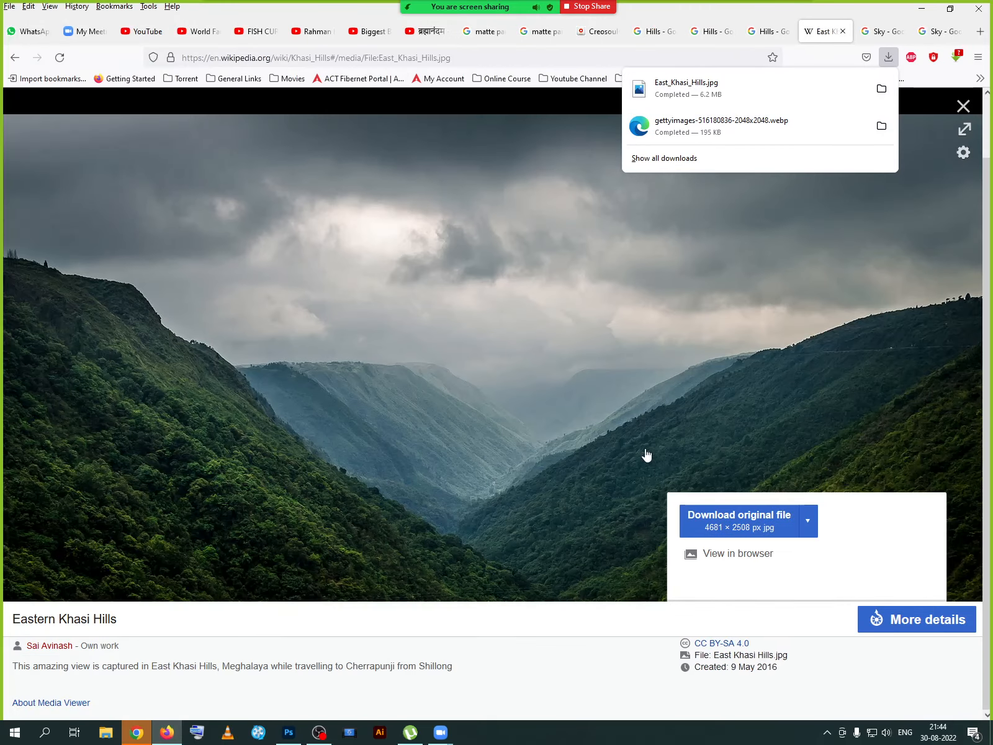
left_click(842, 31)
- View the 100cobbledroads.com Meghalaya valley photo and look through its related images
left_click(816, 31)
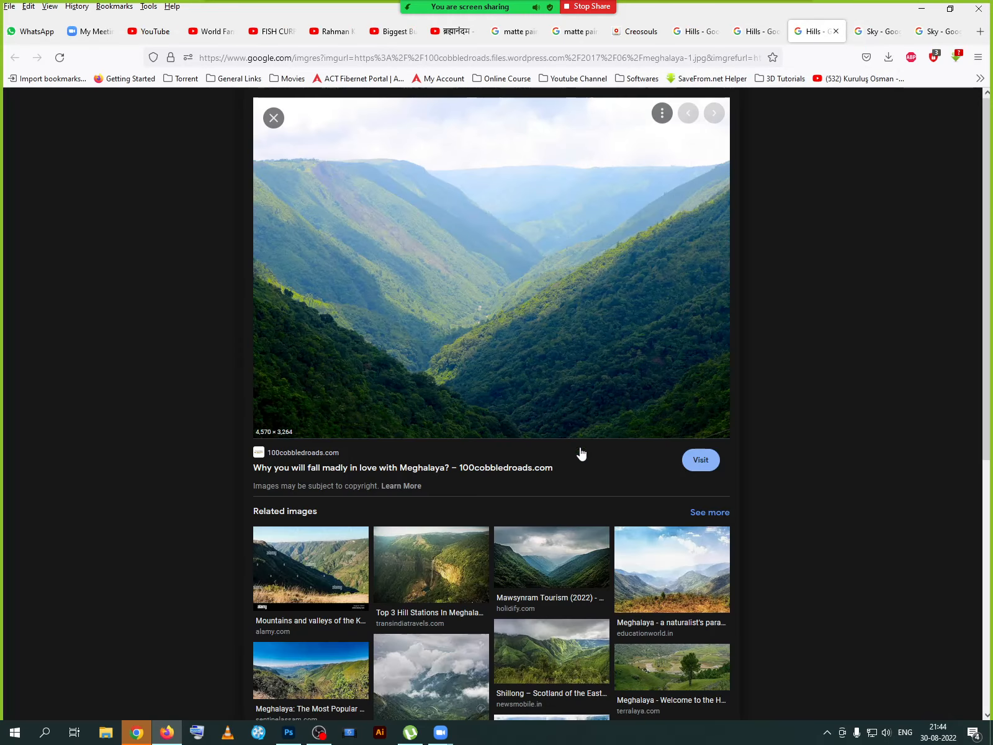
scroll(581, 454, "down", 6)
scroll(581, 454, "up", 1)
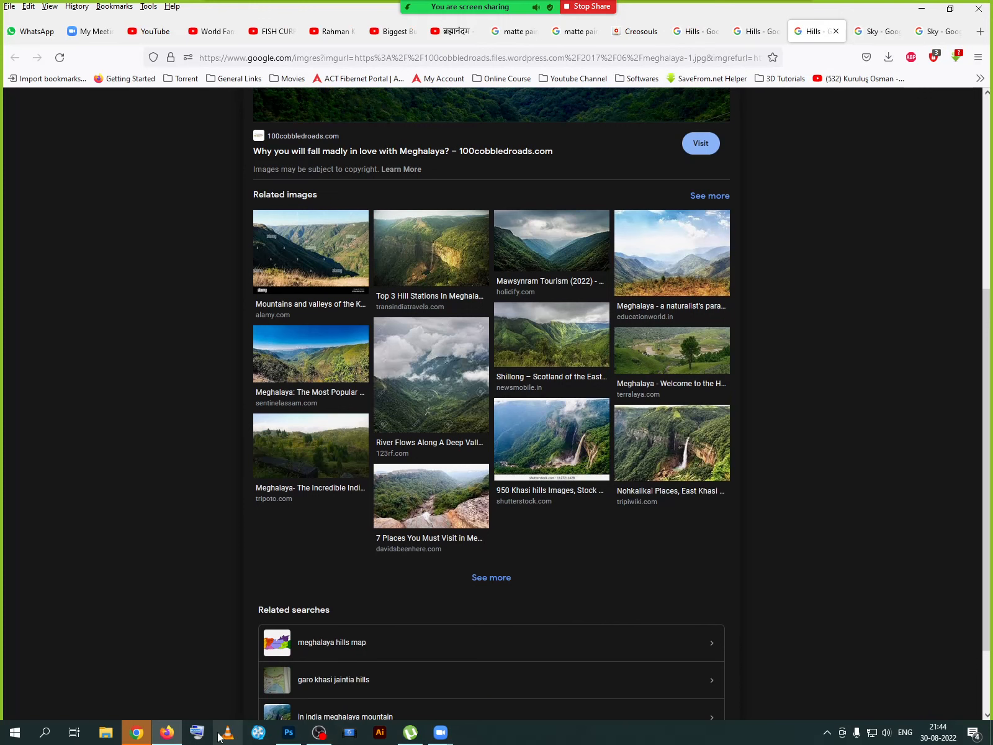
left_click(167, 734)
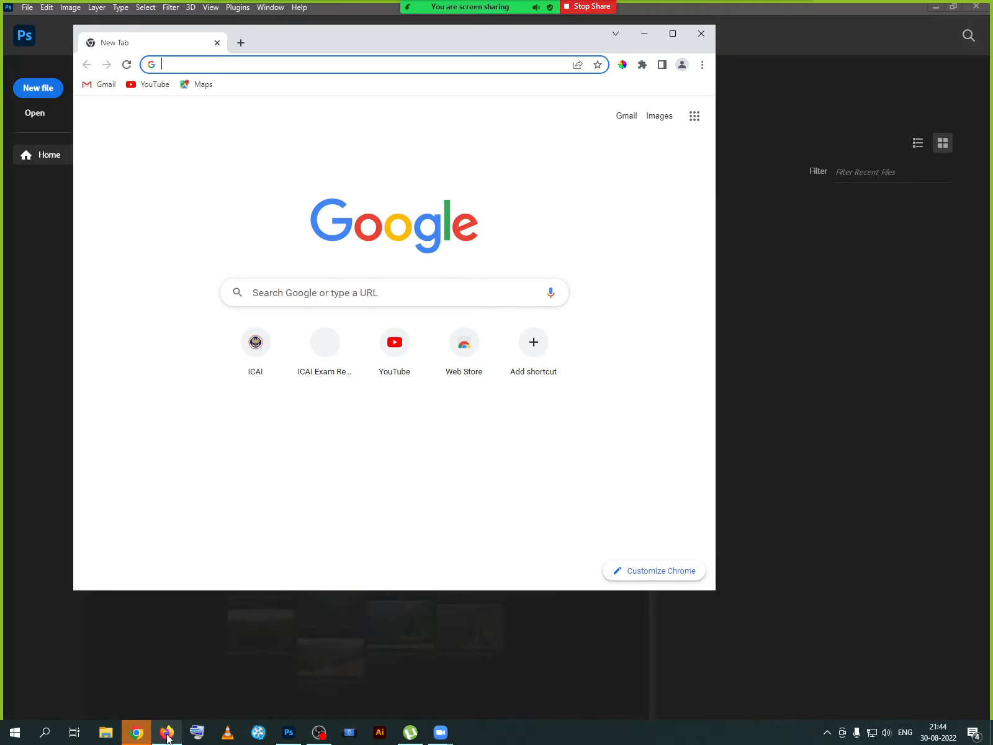
left_click(646, 36)
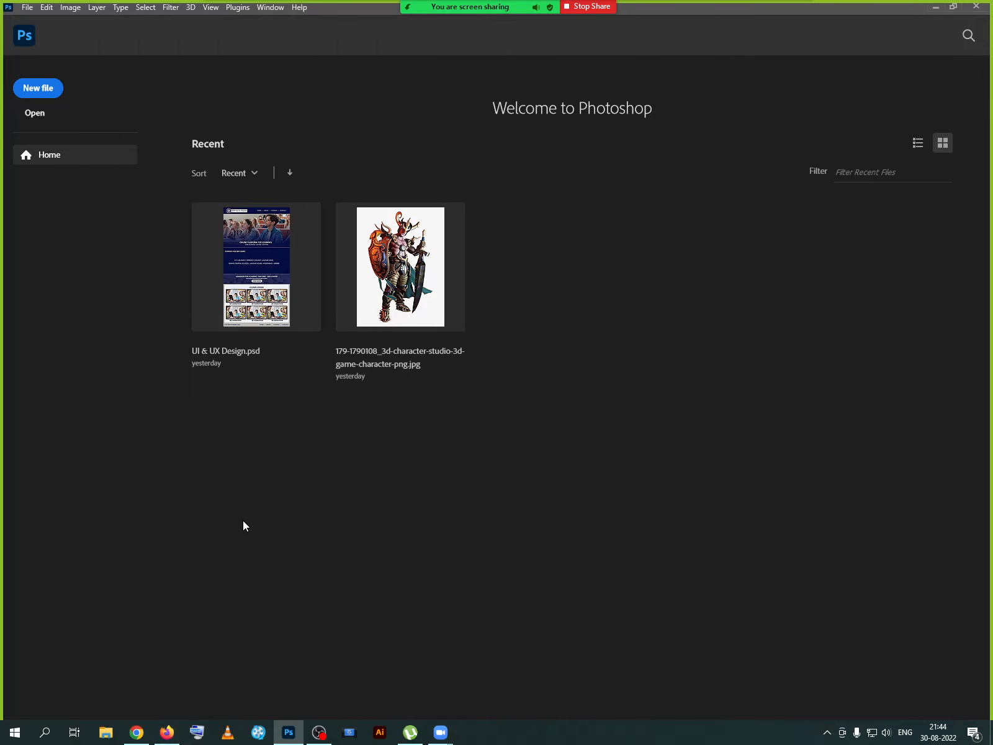
left_click(167, 733)
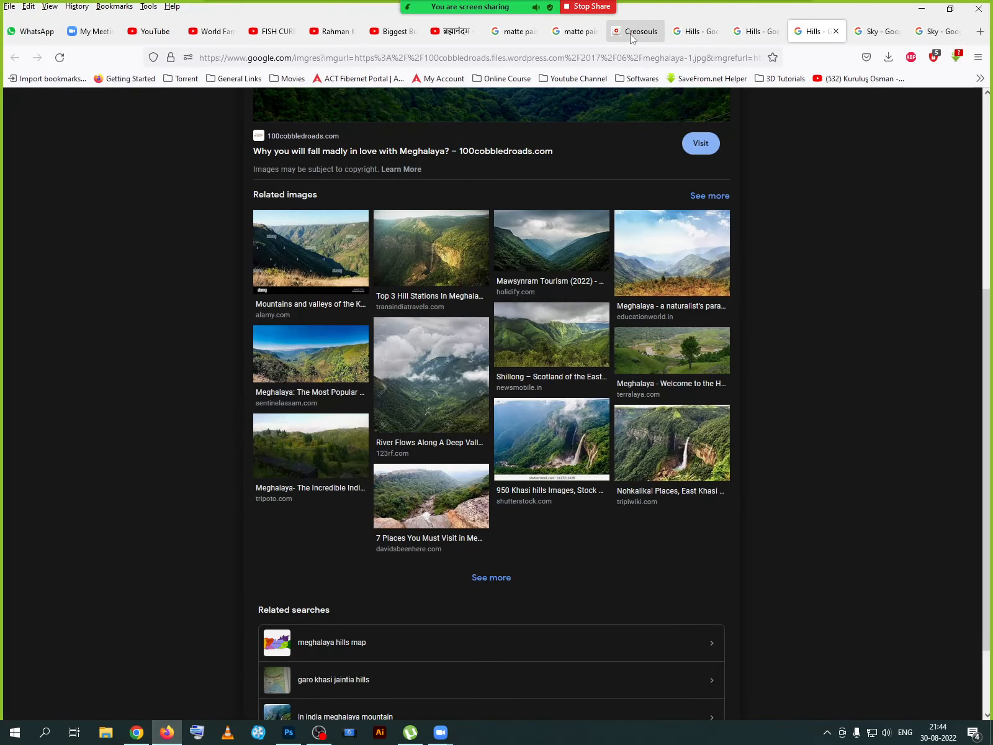
- Review the source photos around the finished matte painting on the Creosouls project page
left_click(631, 34)
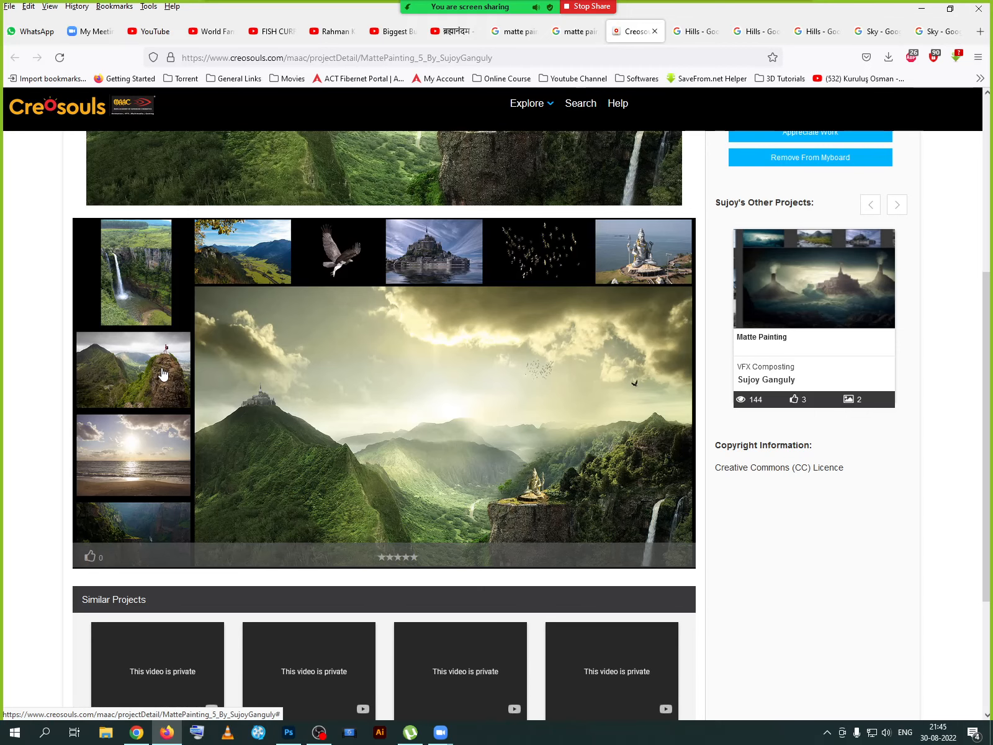
key("alt+Tab")
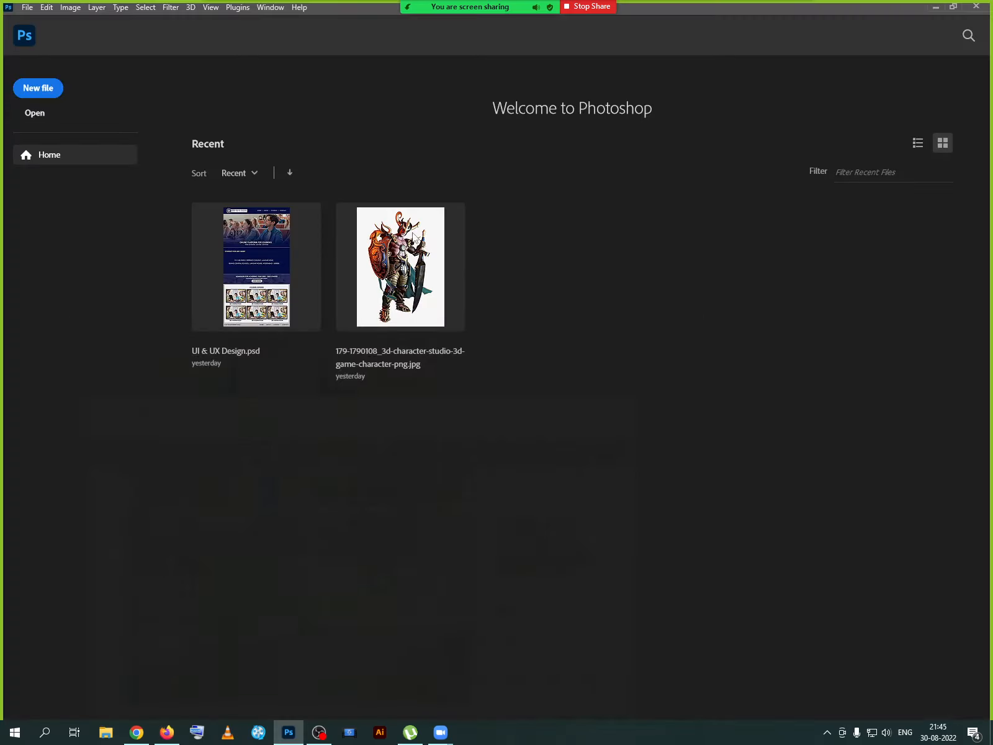
left_click(176, 732)
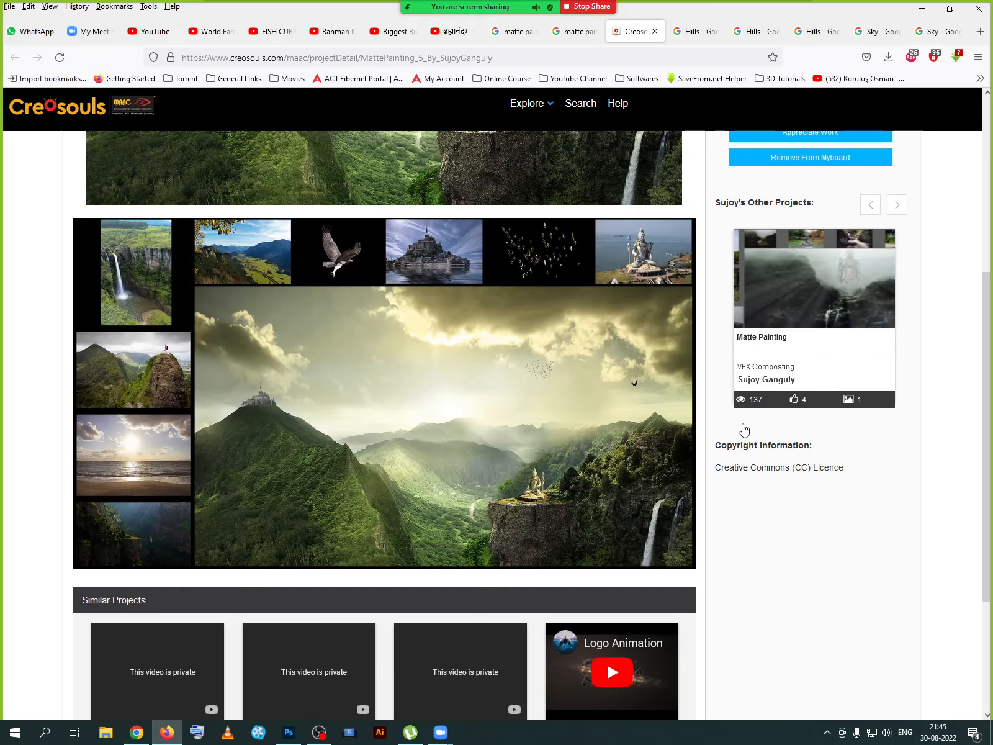
- Search Google for Mountain in a new tab and show the image results
left_click(979, 31)
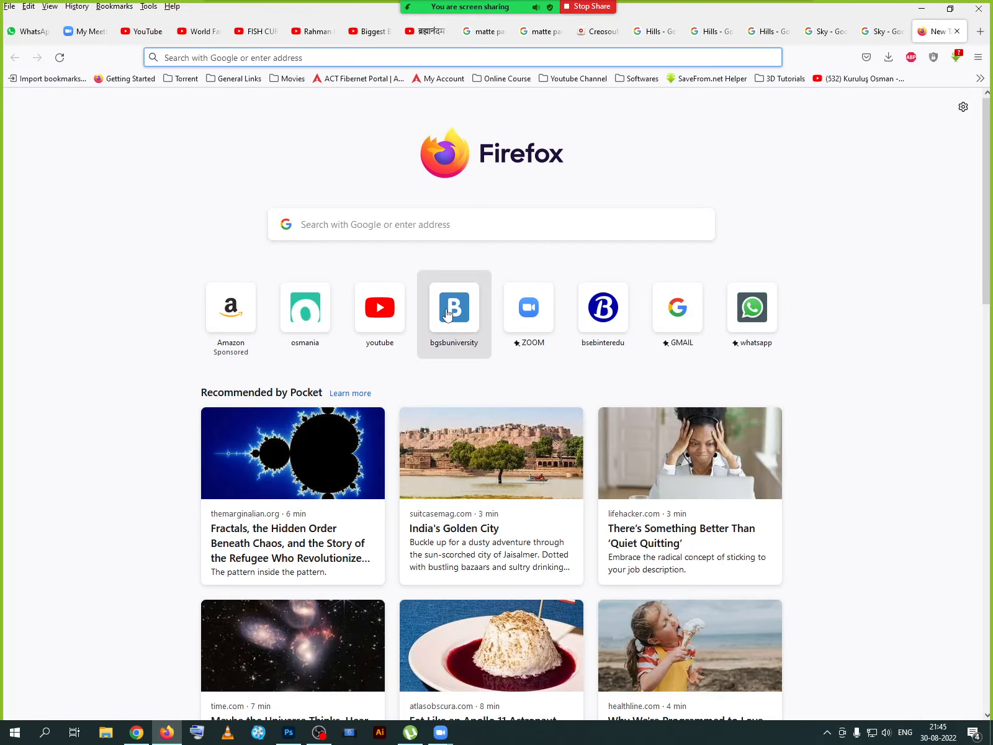
left_click(439, 224)
type("ou")
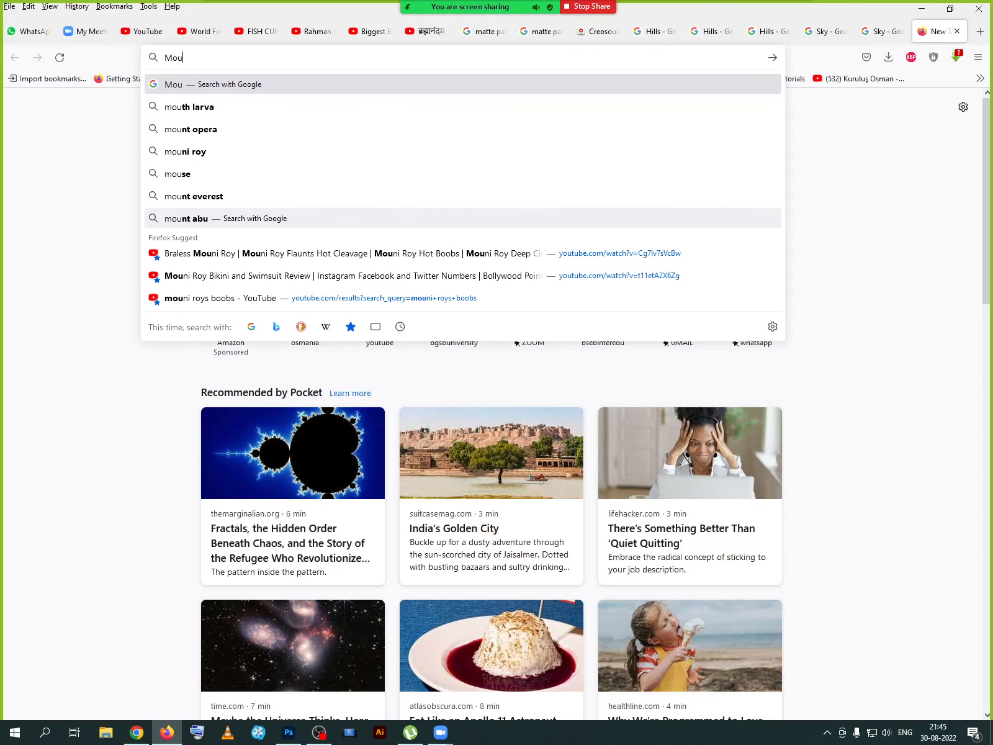
type("ntain")
key("Return")
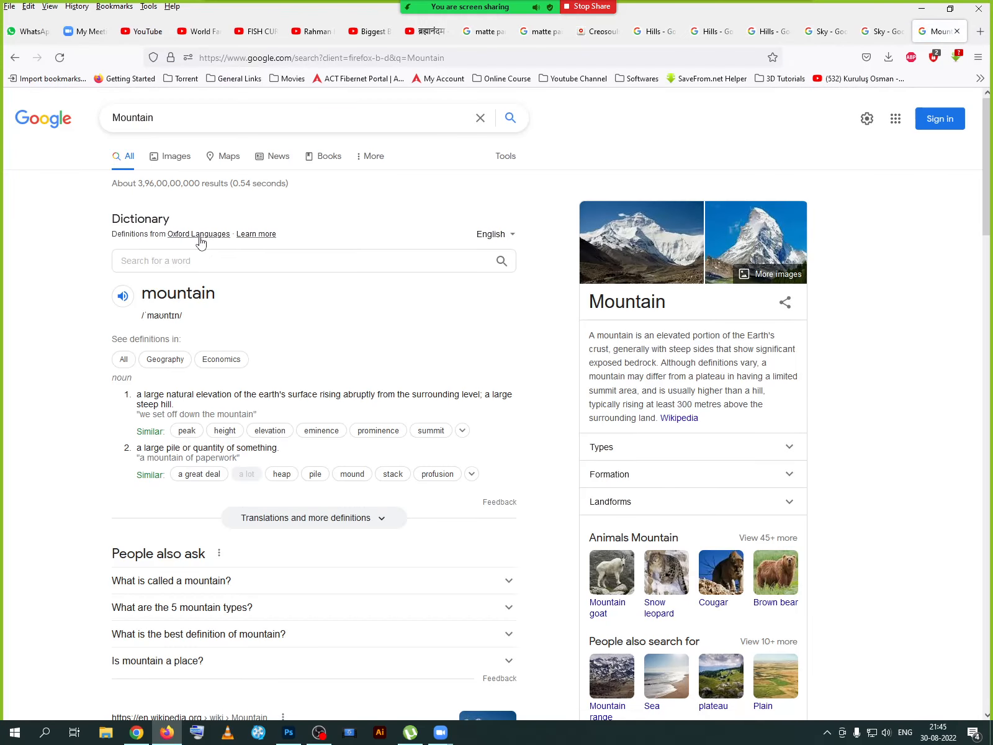
left_click(182, 167)
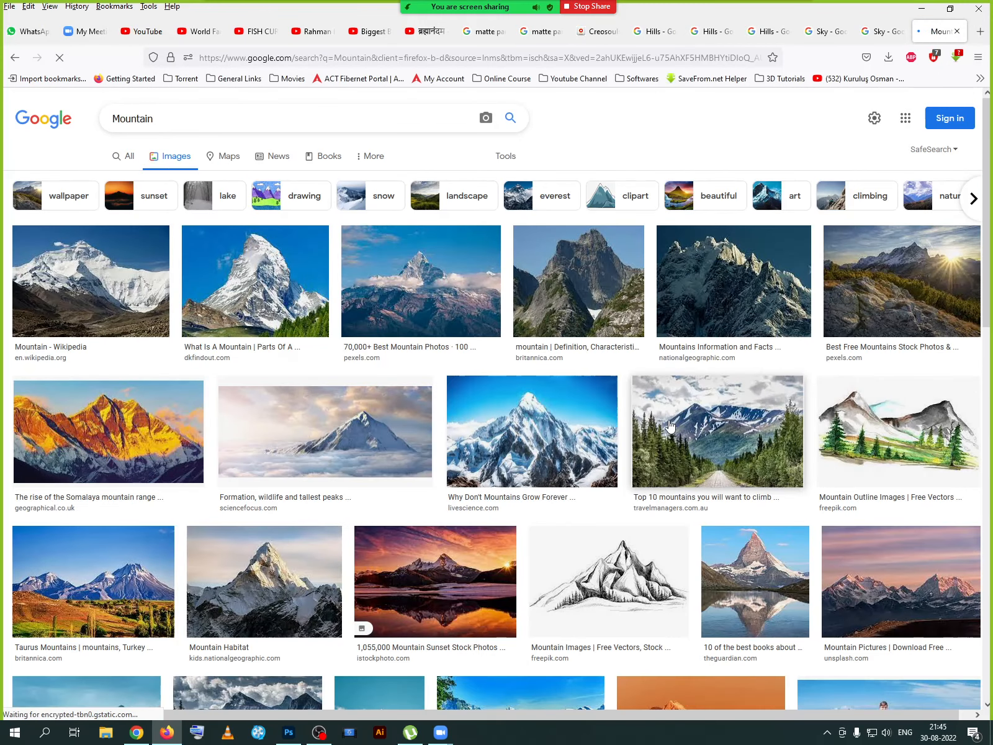
- Look through the Mountain image results for a photo suited to the matte painting
scroll(670, 426, "down", 10)
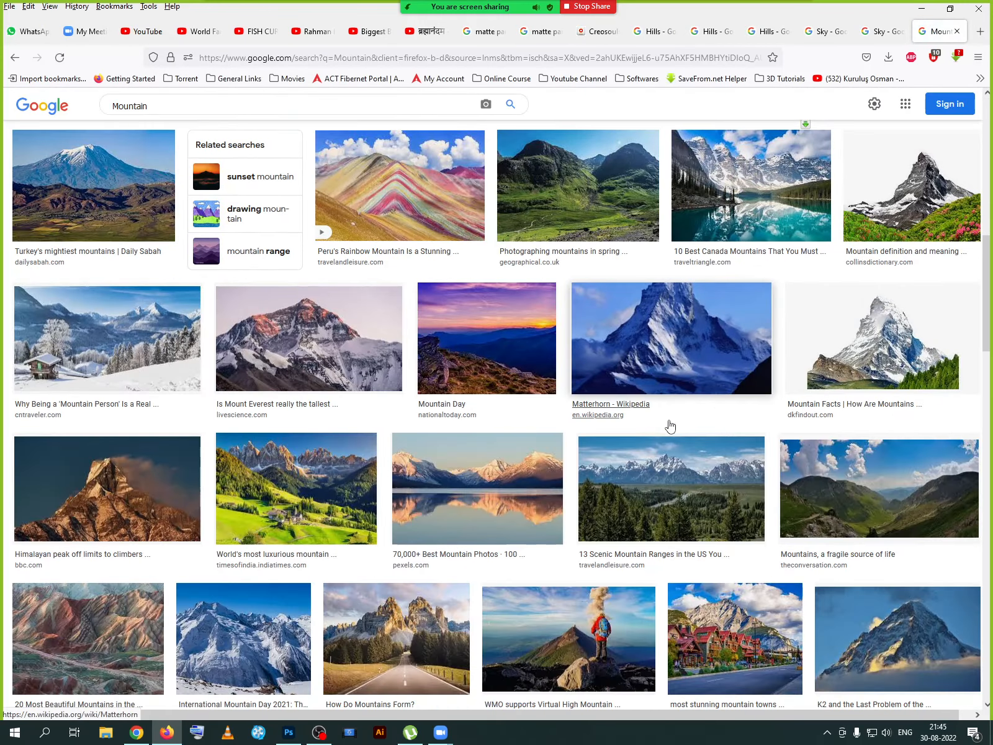
scroll(670, 425, "down", 6)
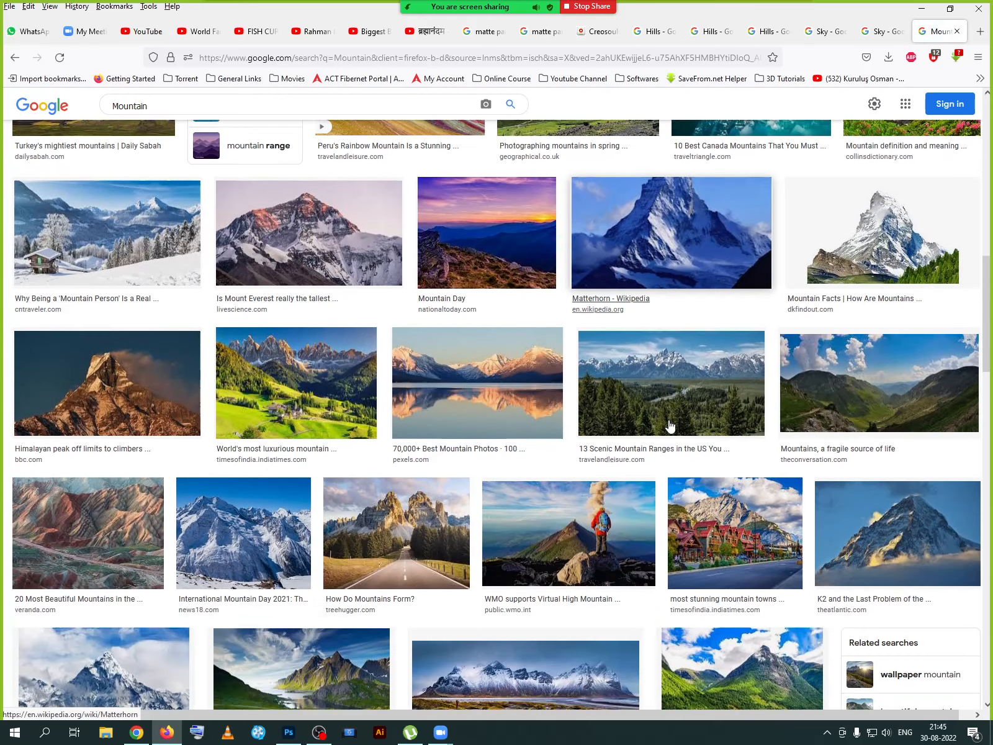
scroll(655, 408, "down", 4)
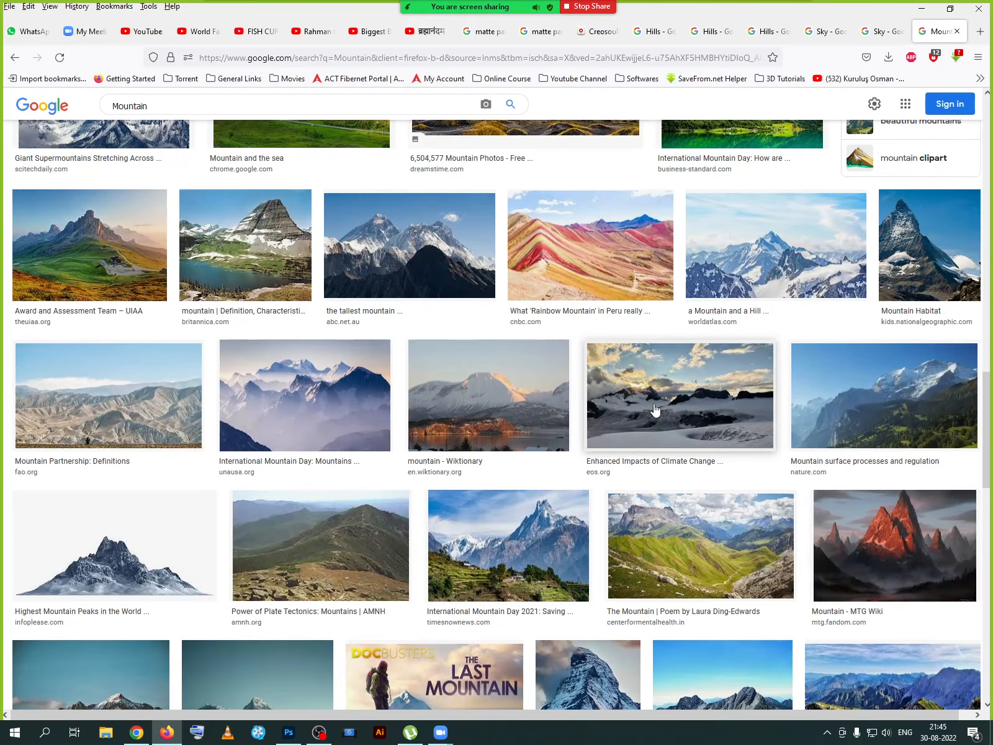
scroll(655, 409, "down", 3)
scroll(655, 408, "down", 9)
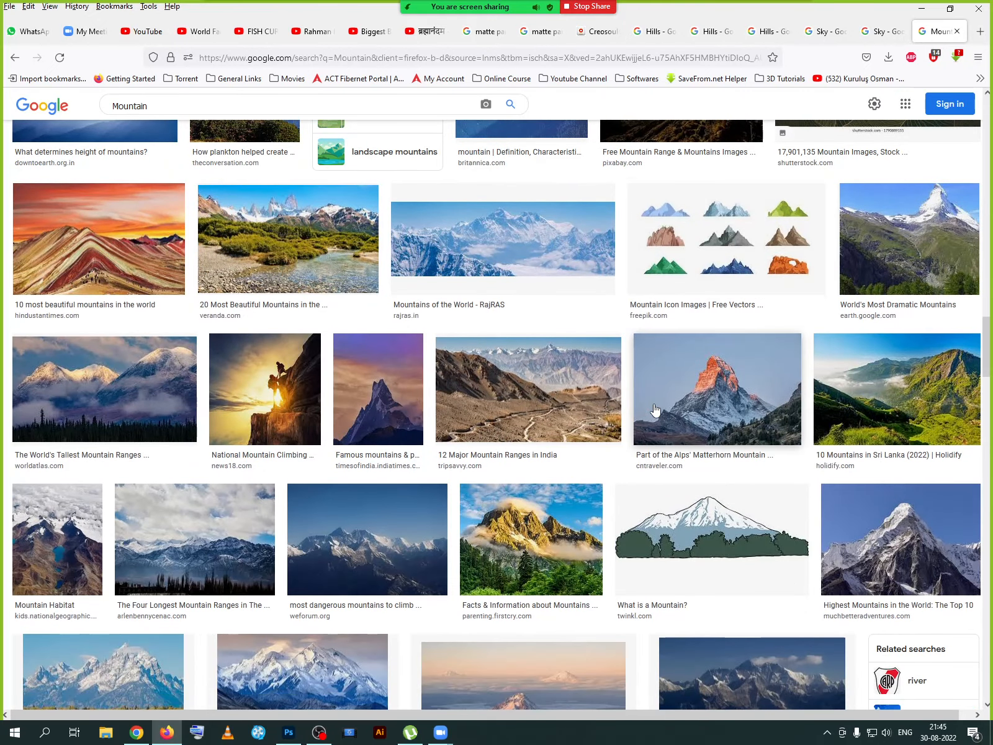
scroll(655, 408, "down", 6)
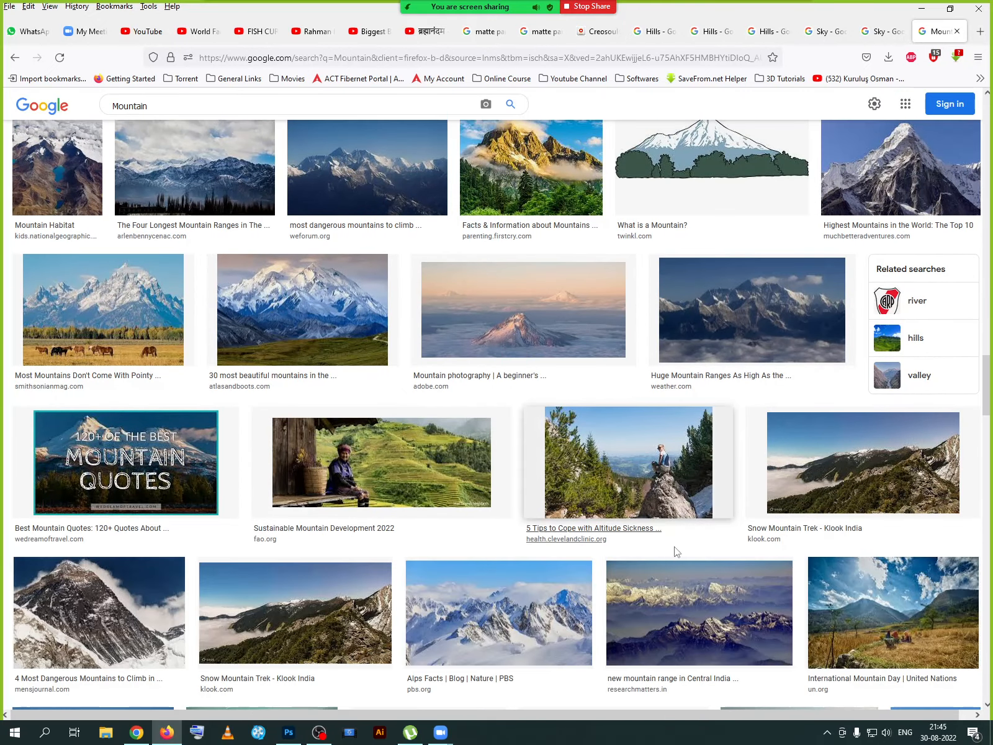
- Preview the health.clevelandclinic.org photo of a person sitting on a rock and open its full page of related images
left_click(672, 505)
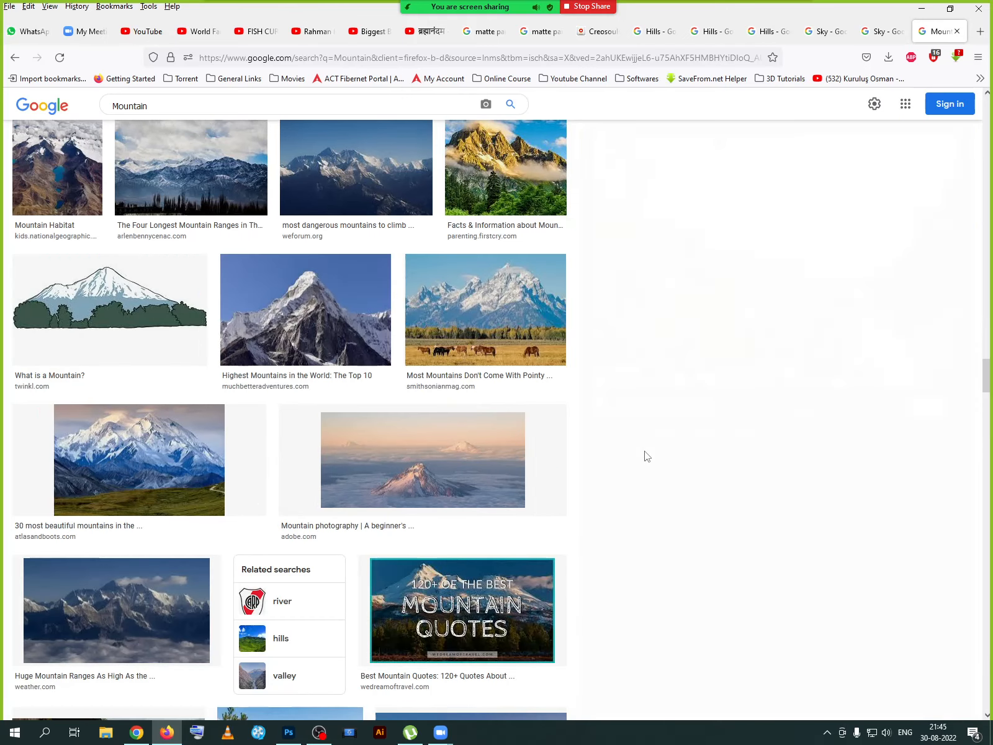
scroll(807, 506, "down", 5)
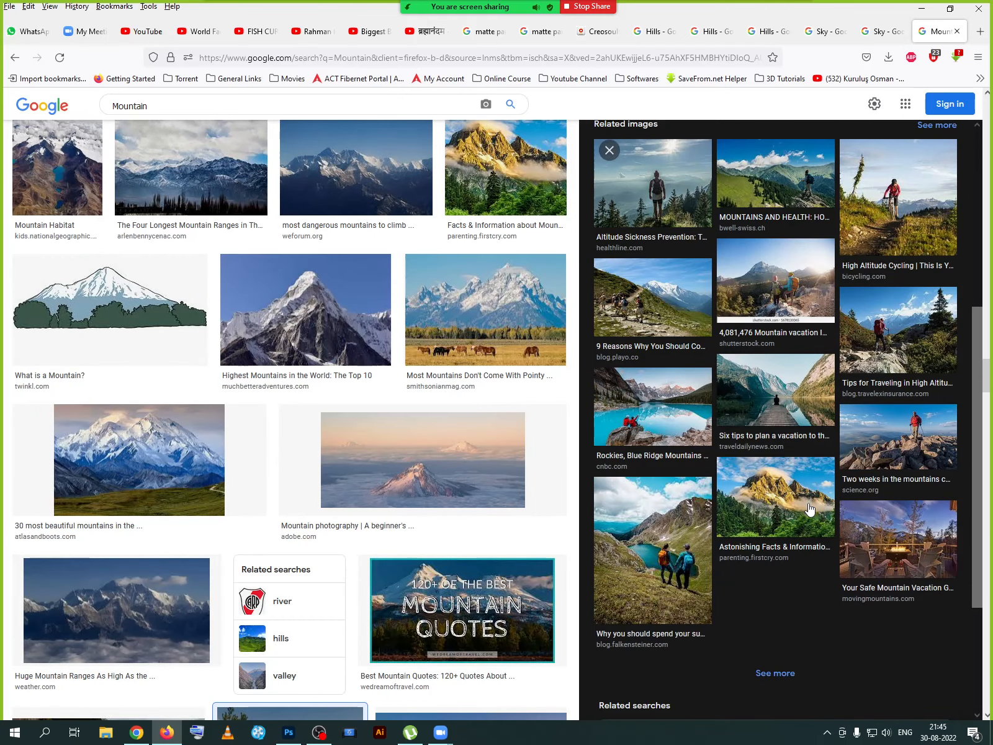
scroll(764, 597, "down", 2)
scroll(727, 626, "down", 1)
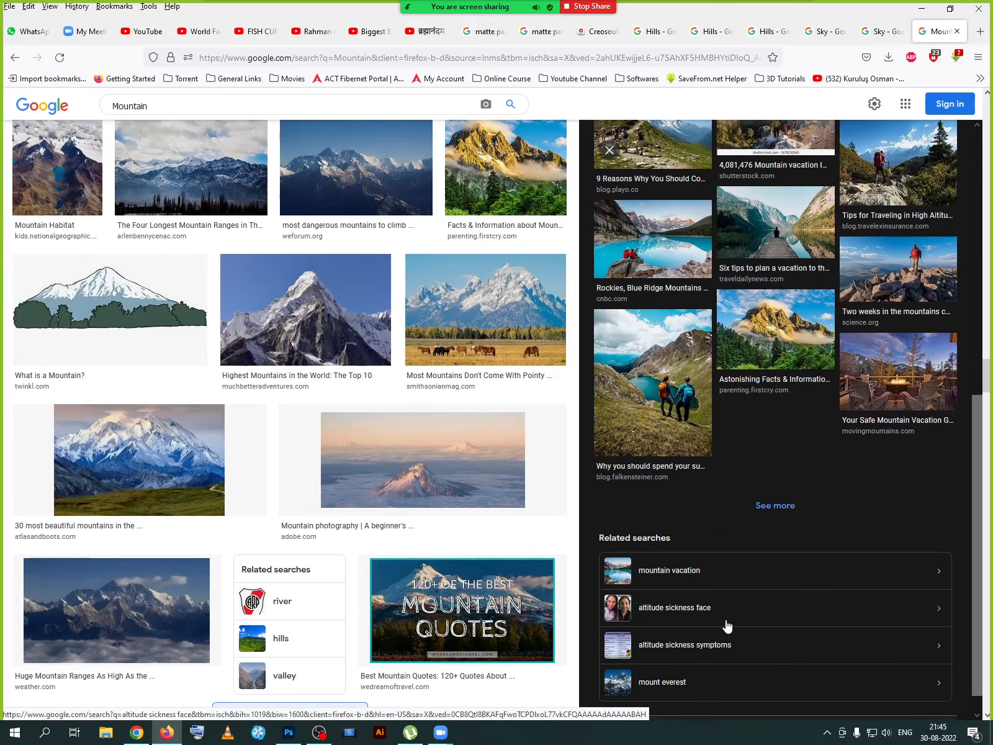
left_click(775, 506)
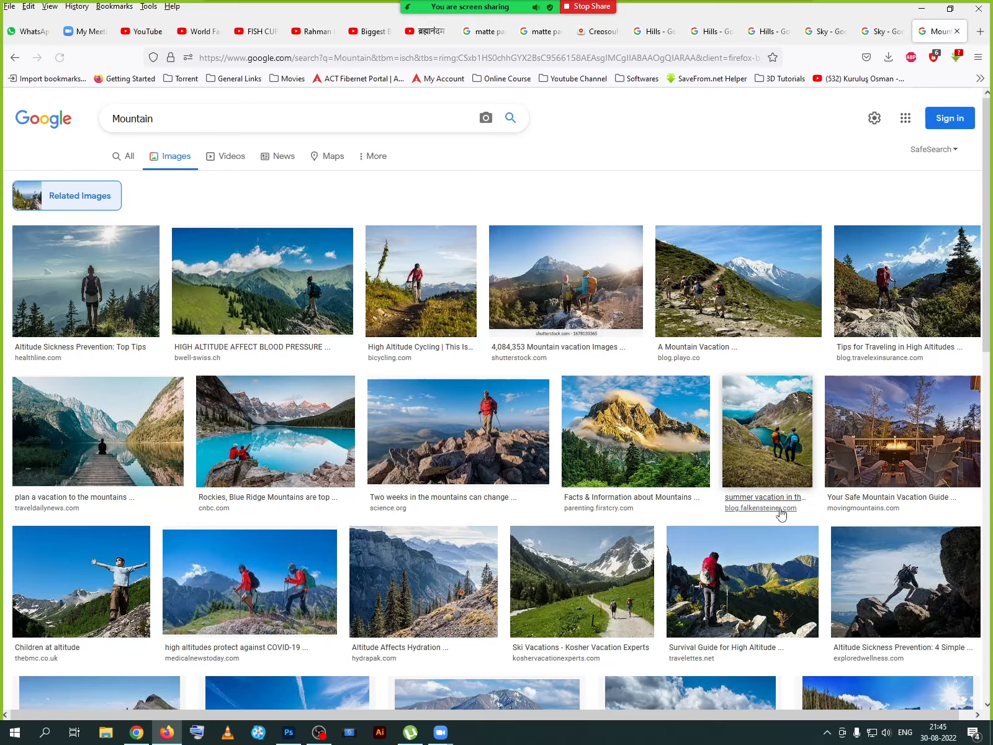
- Look through the related Mountain images for a photo suited to the matte painting
scroll(782, 513, "down", 5)
scroll(781, 513, "down", 4)
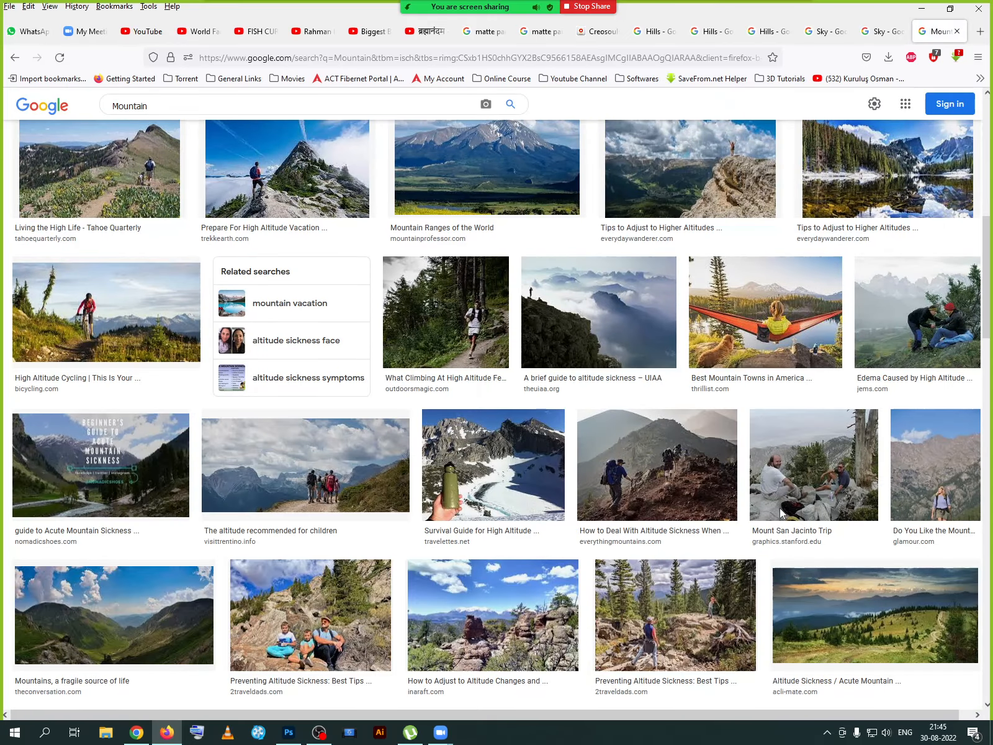
scroll(782, 513, "down", 10)
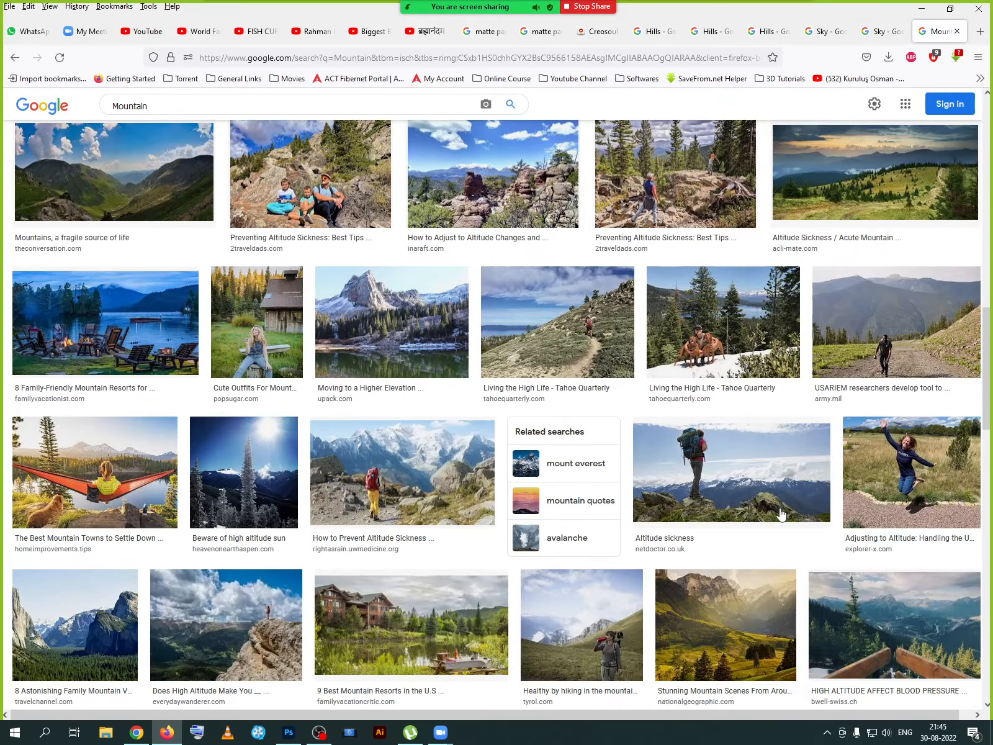
scroll(781, 512, "down", 5)
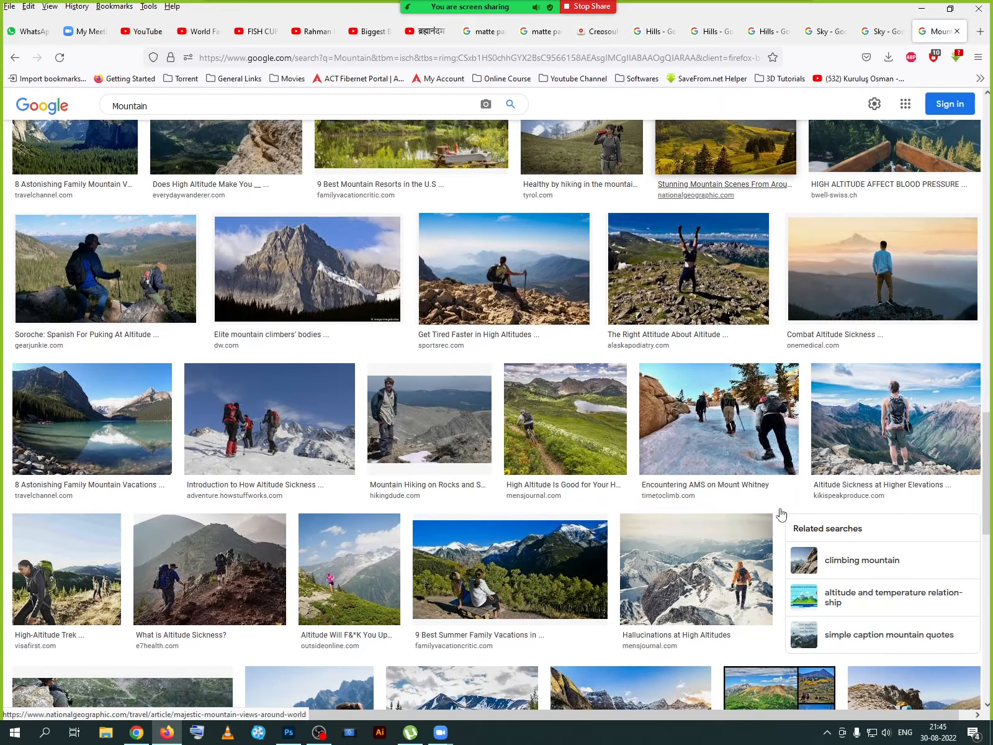
scroll(781, 513, "down", 13)
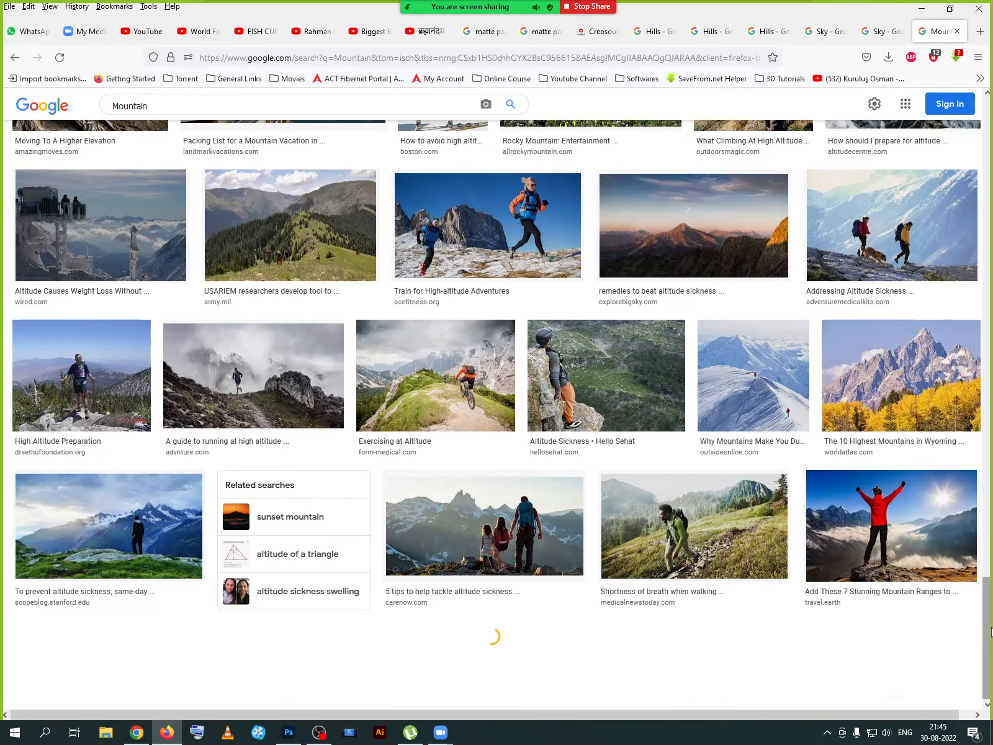
- Replace the Mountain image search with a search for Big Rock
left_click_drag(987, 627, 986, 163)
scroll(255, 239, "up", 1)
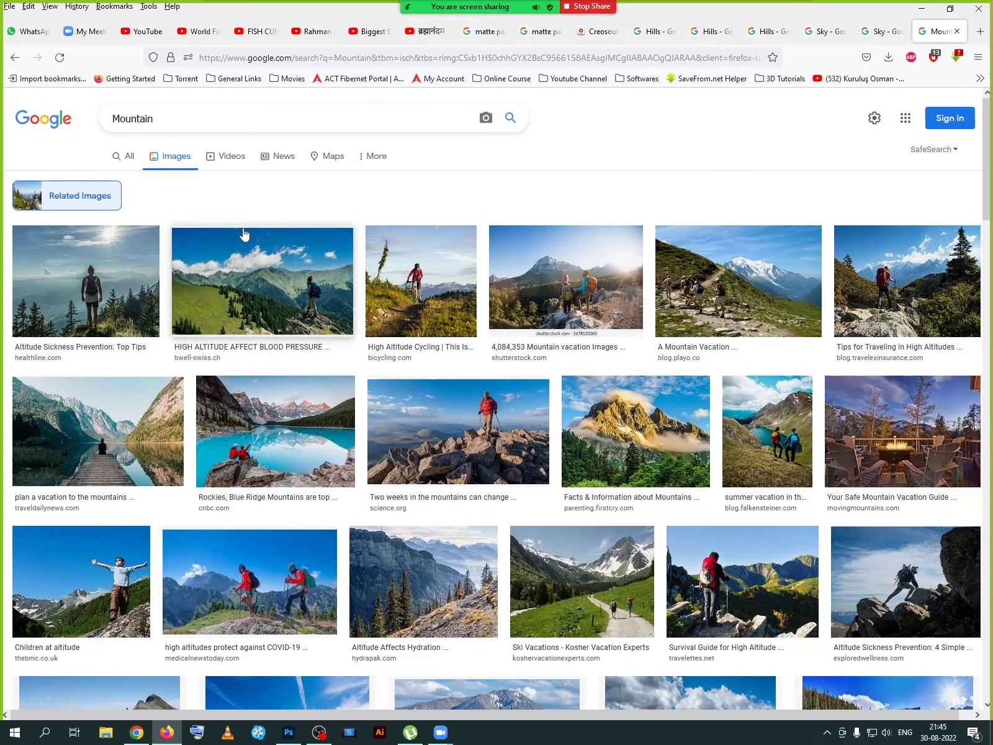
left_click_drag(183, 130, 82, 112)
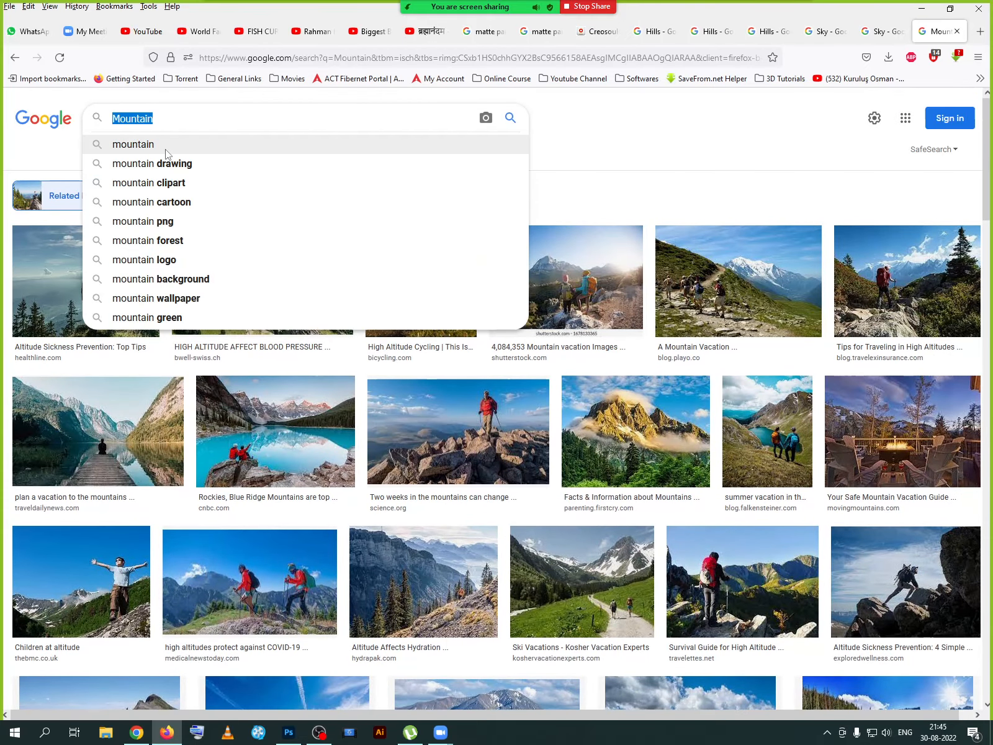
type("Big Rock")
key("Return")
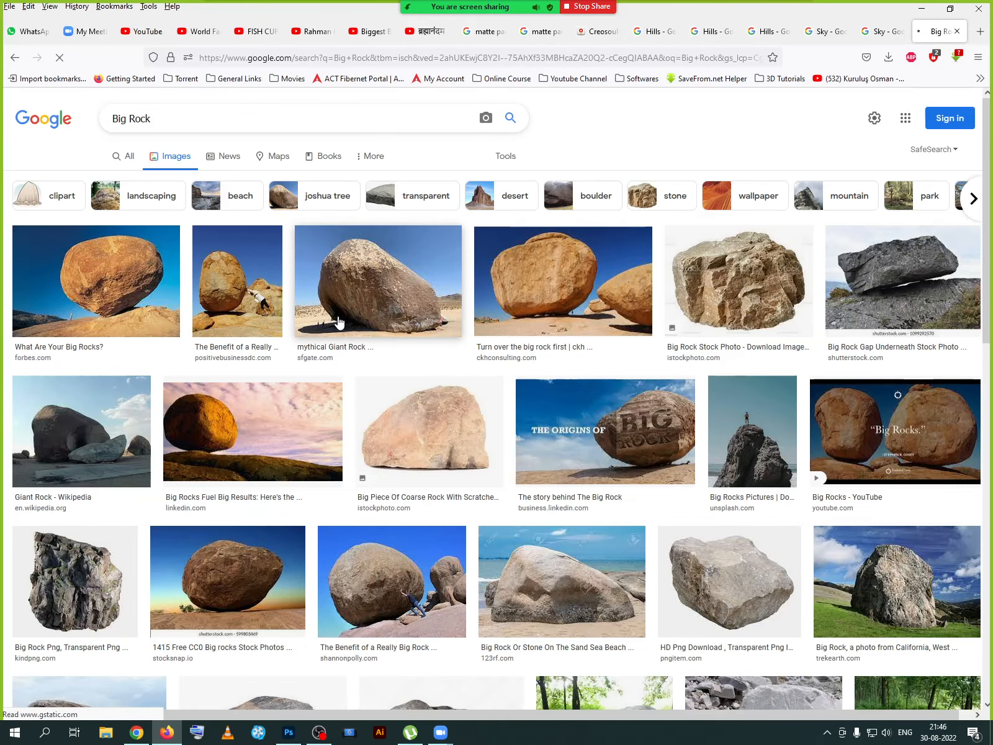
- Look through the Big Rock image results for a rock suited to the matte painting
scroll(801, 509, "down", 2)
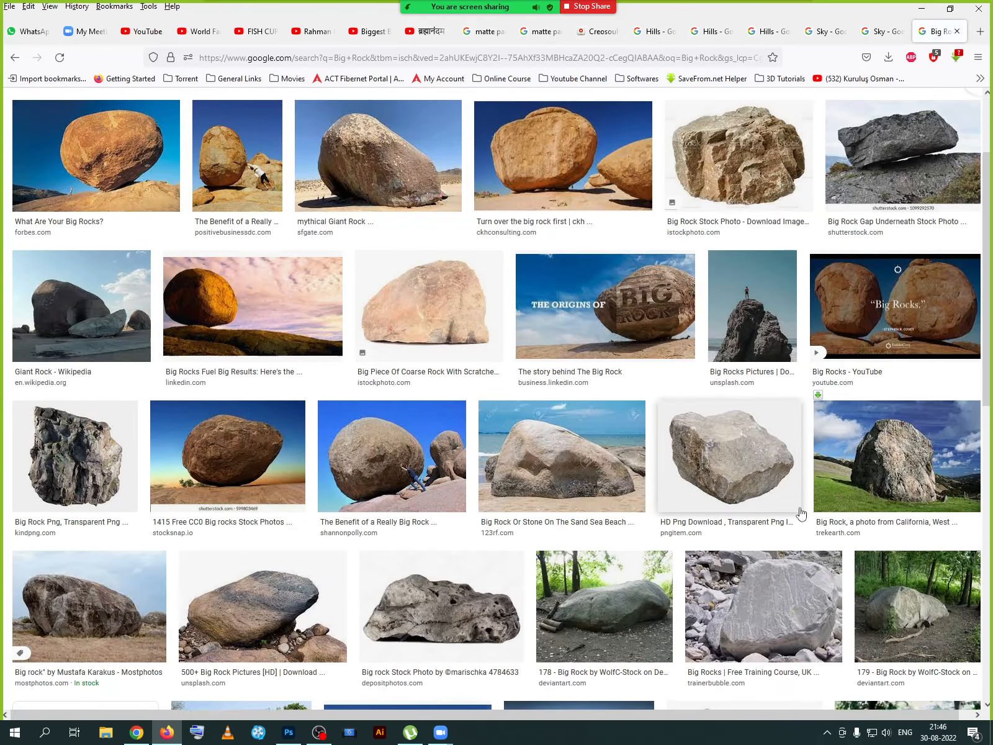
scroll(889, 490, "down", 7)
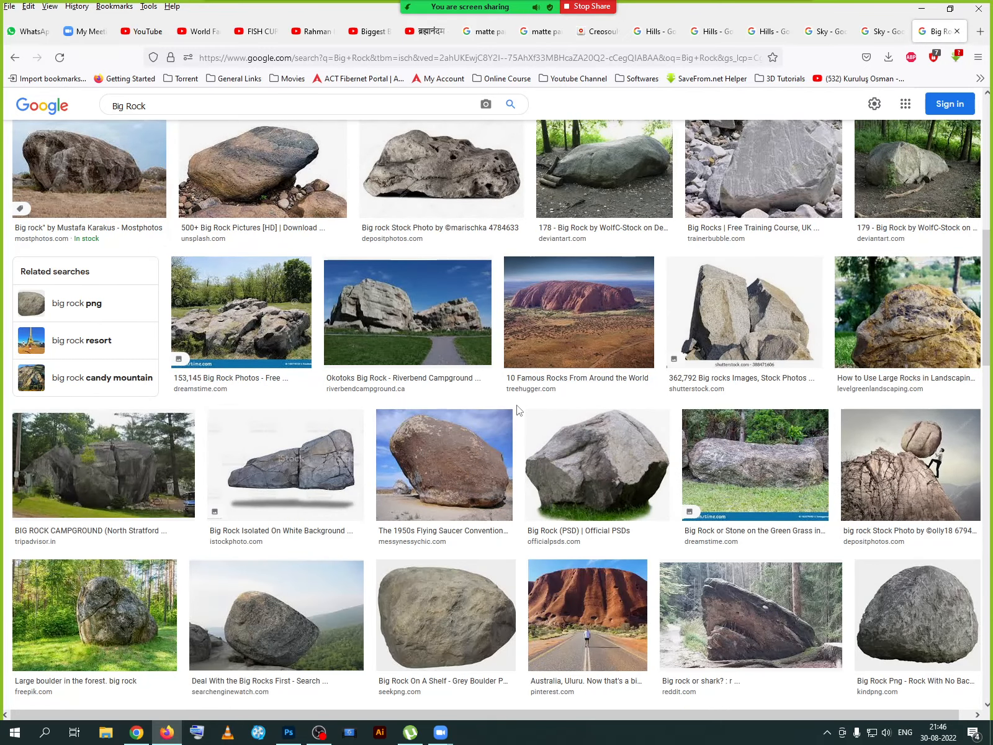
scroll(277, 403, "down", 7)
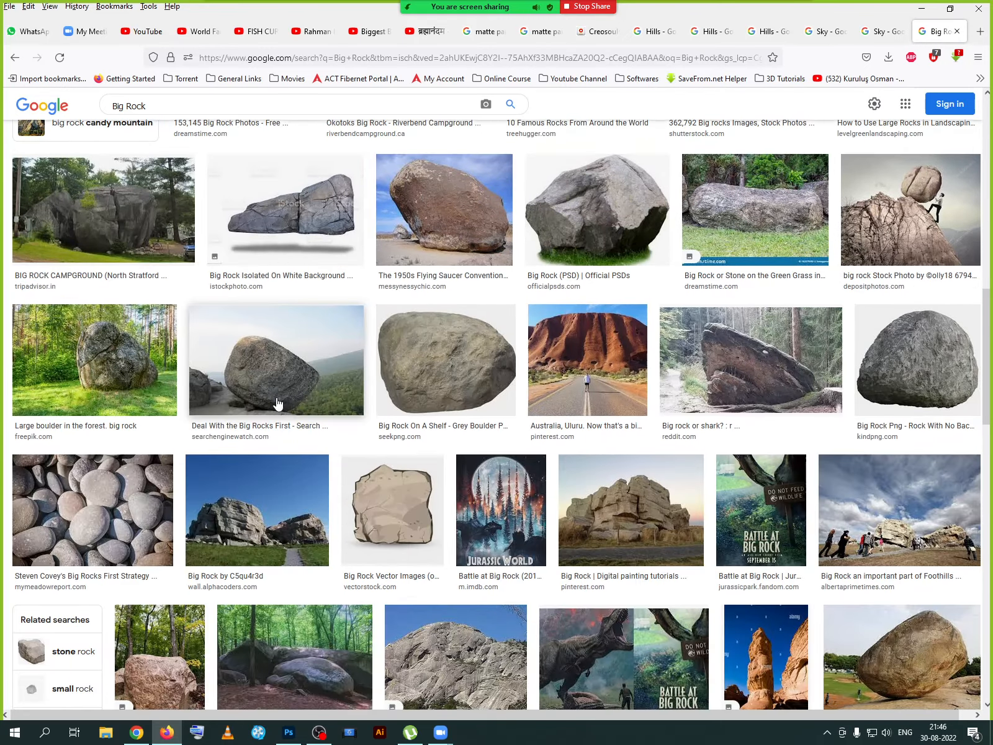
scroll(485, 477, "down", 8)
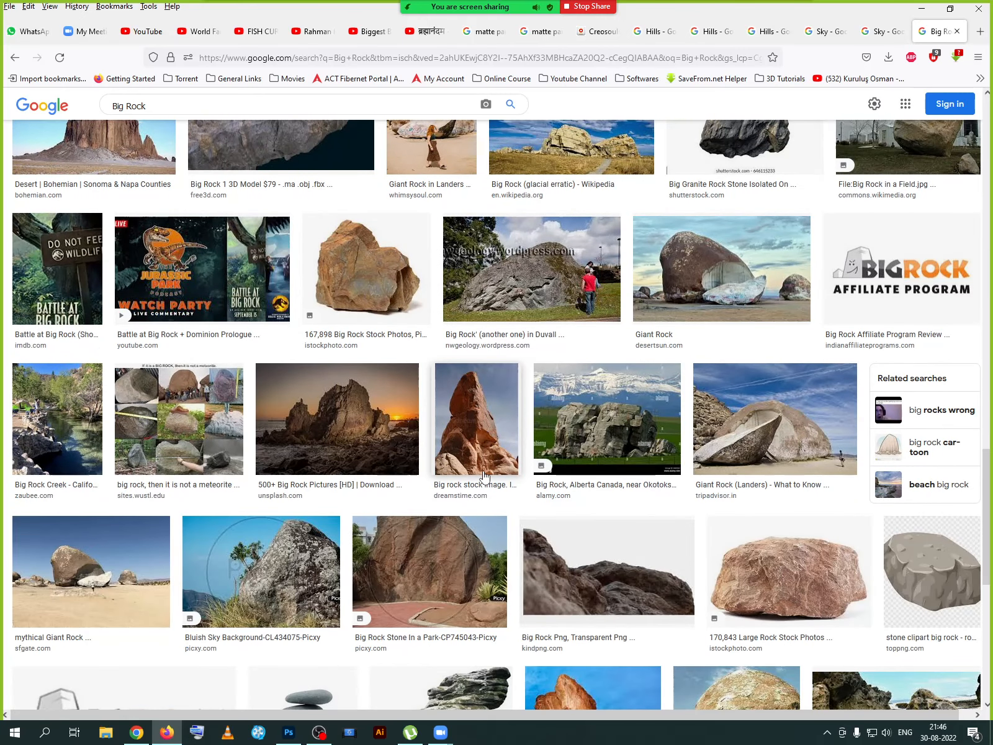
scroll(485, 476, "down", 4)
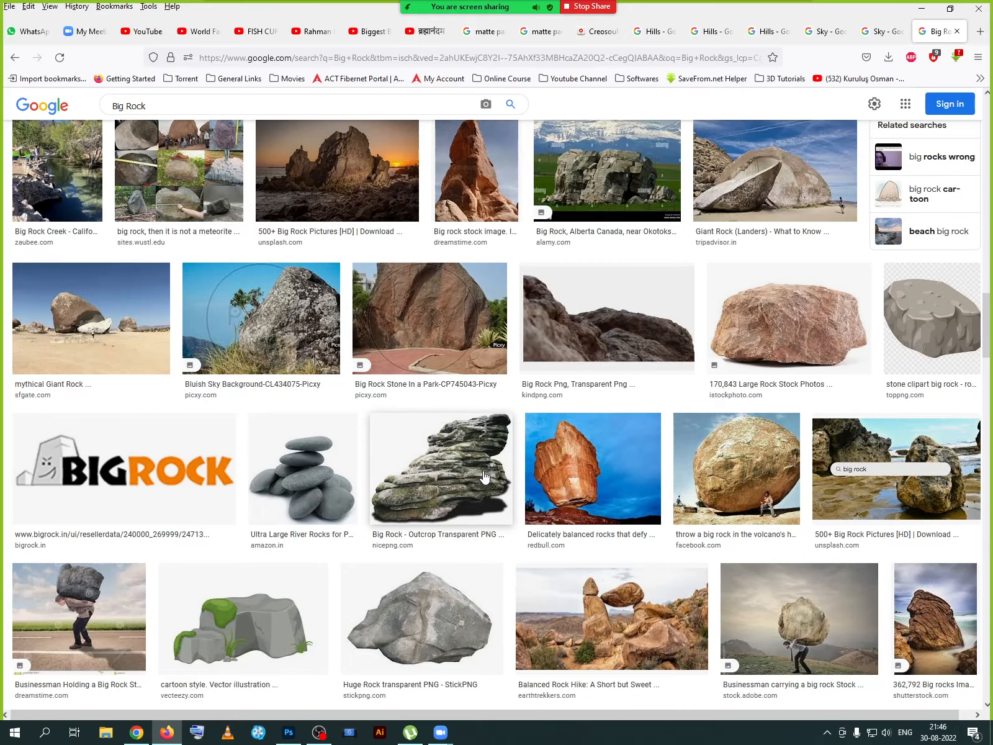
scroll(484, 476, "down", 7)
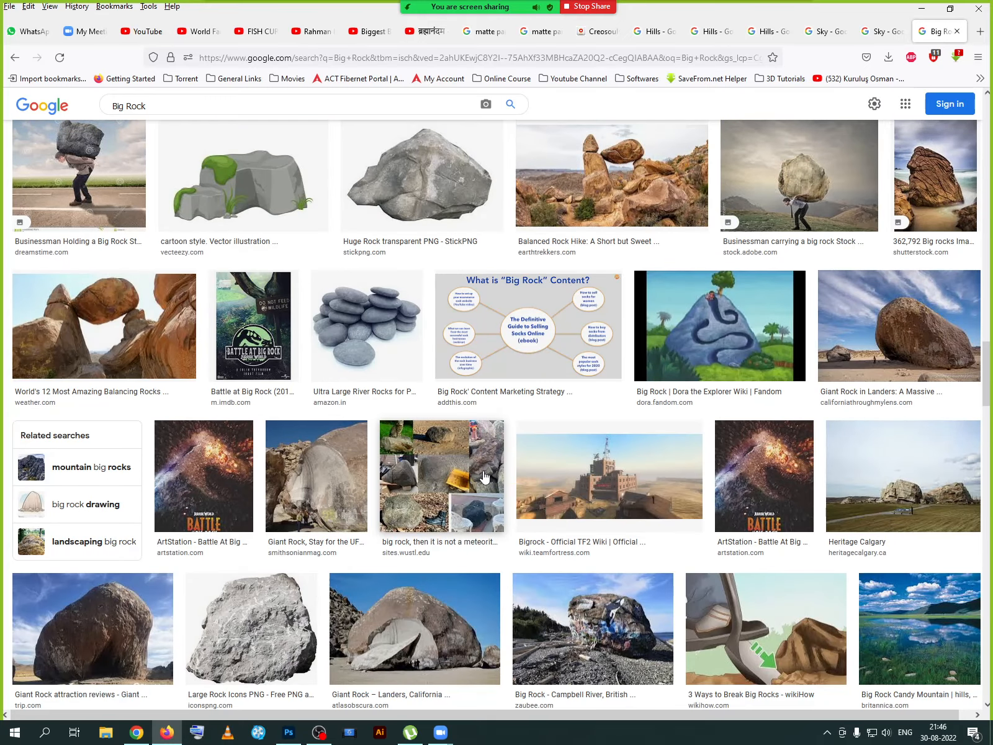
scroll(485, 476, "down", 8)
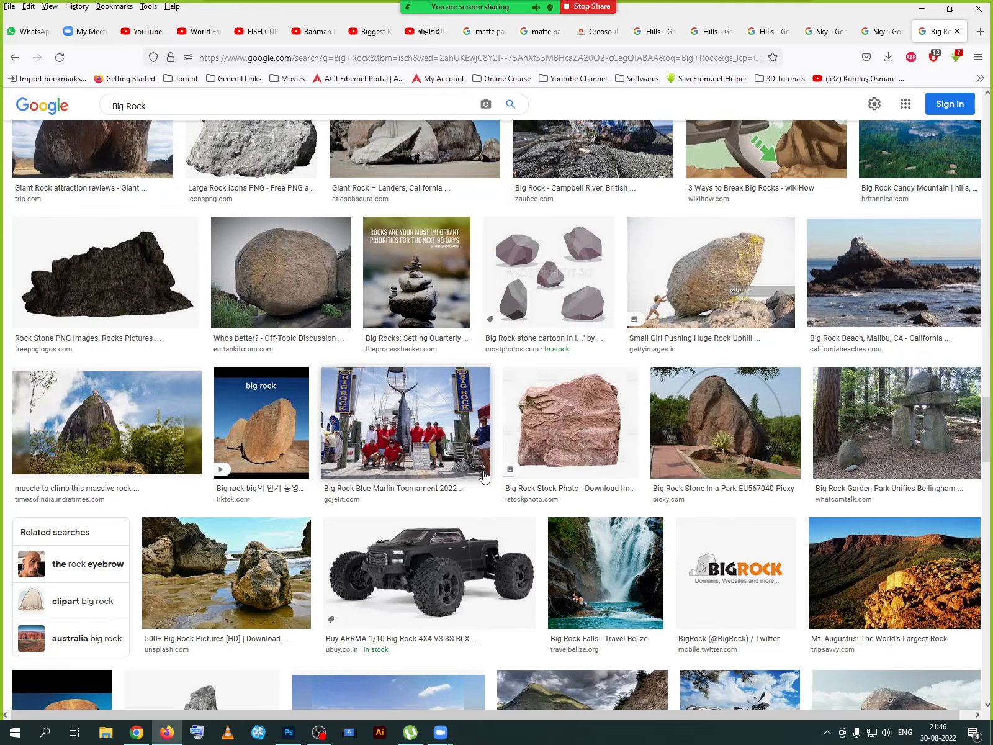
scroll(485, 476, "down", 7)
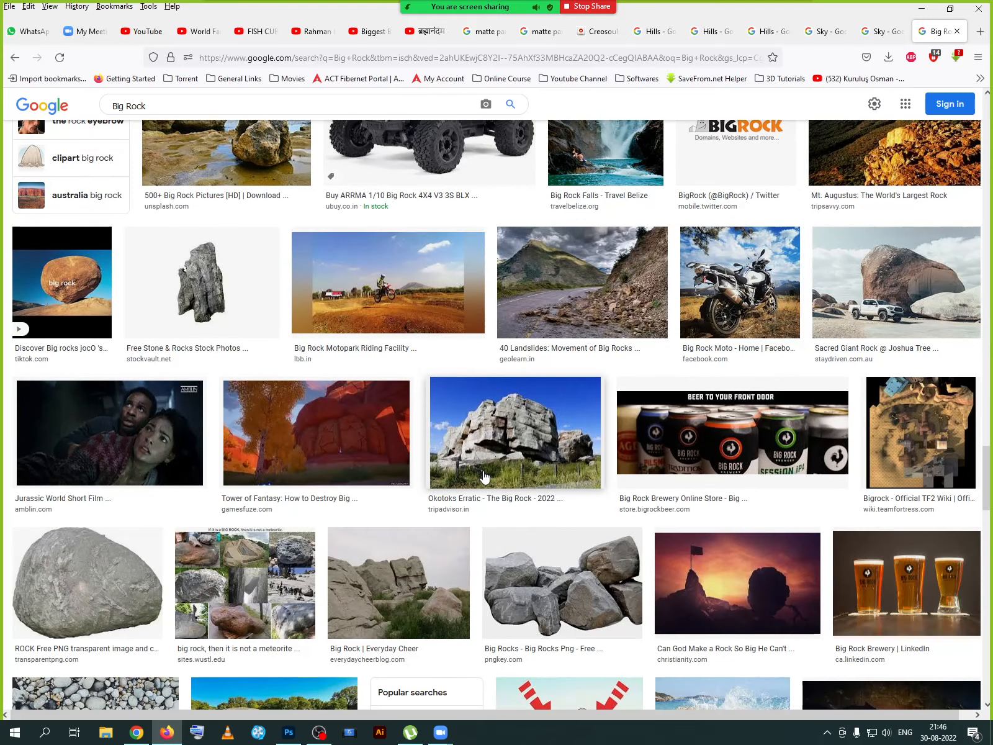
scroll(485, 476, "down", 4)
scroll(485, 476, "down", 3)
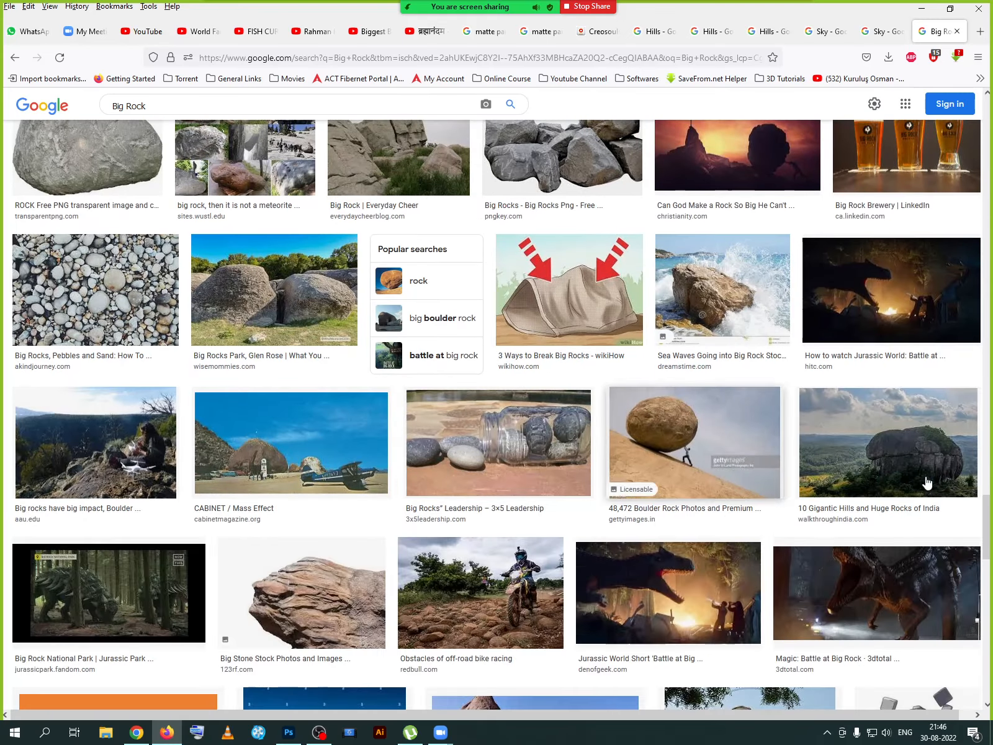
- Open the walkthroughindia.com hilltop rock and the analyticsindiamag.com standing boulder results in separate new tabs
scroll(942, 455, "down", 1)
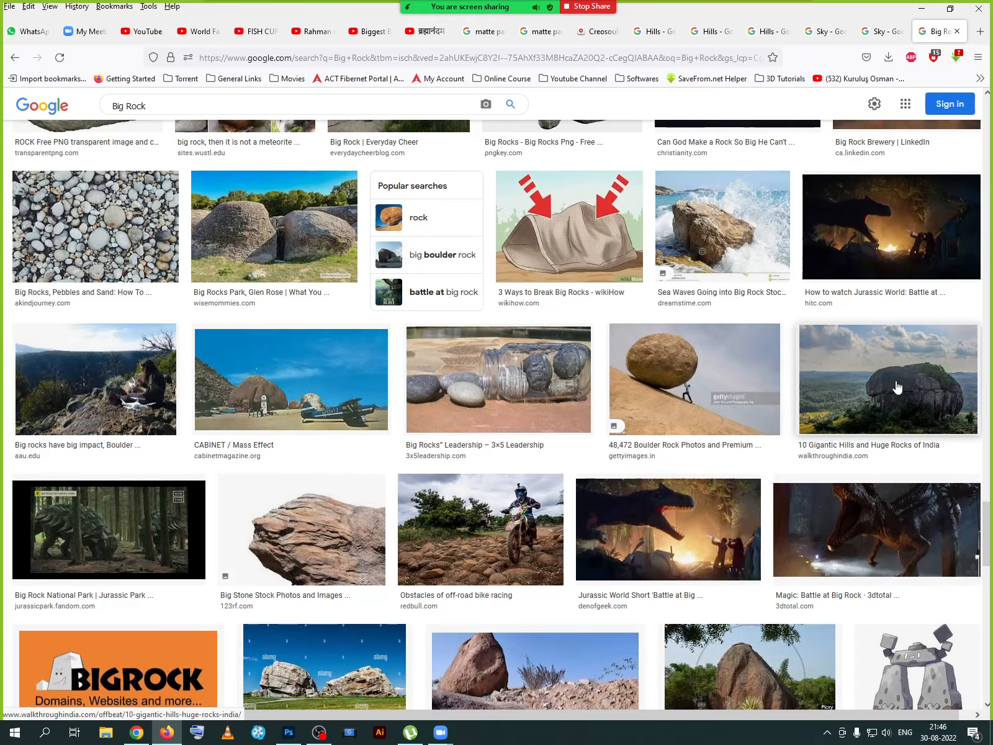
right_click(896, 379)
left_click(909, 387)
scroll(657, 492, "down", 5)
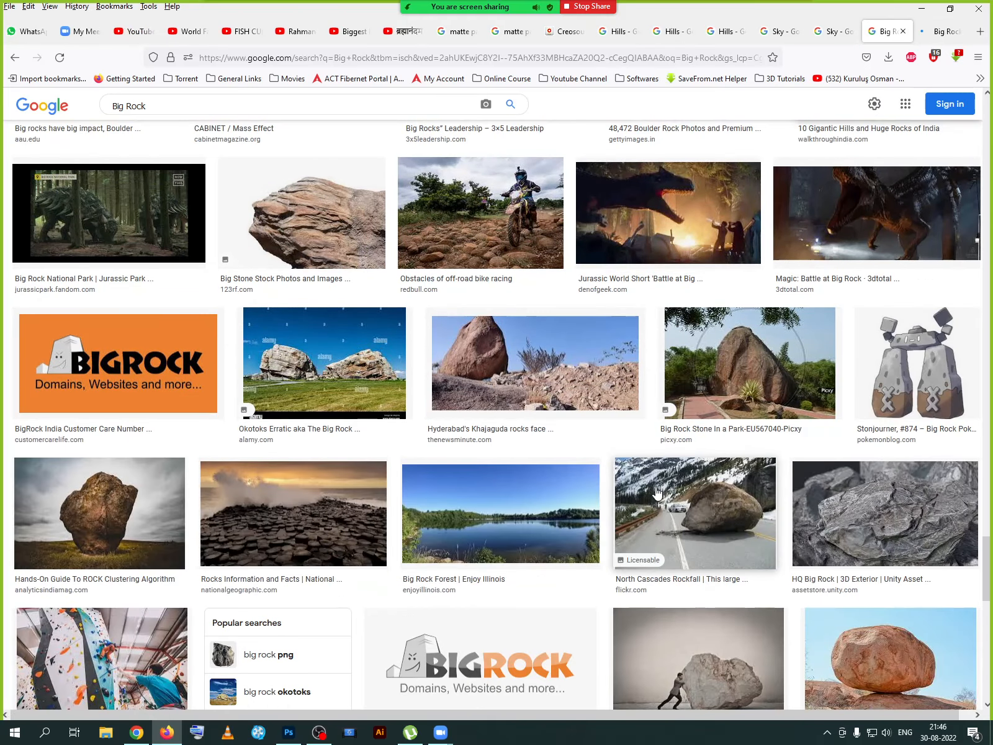
scroll(657, 493, "down", 4)
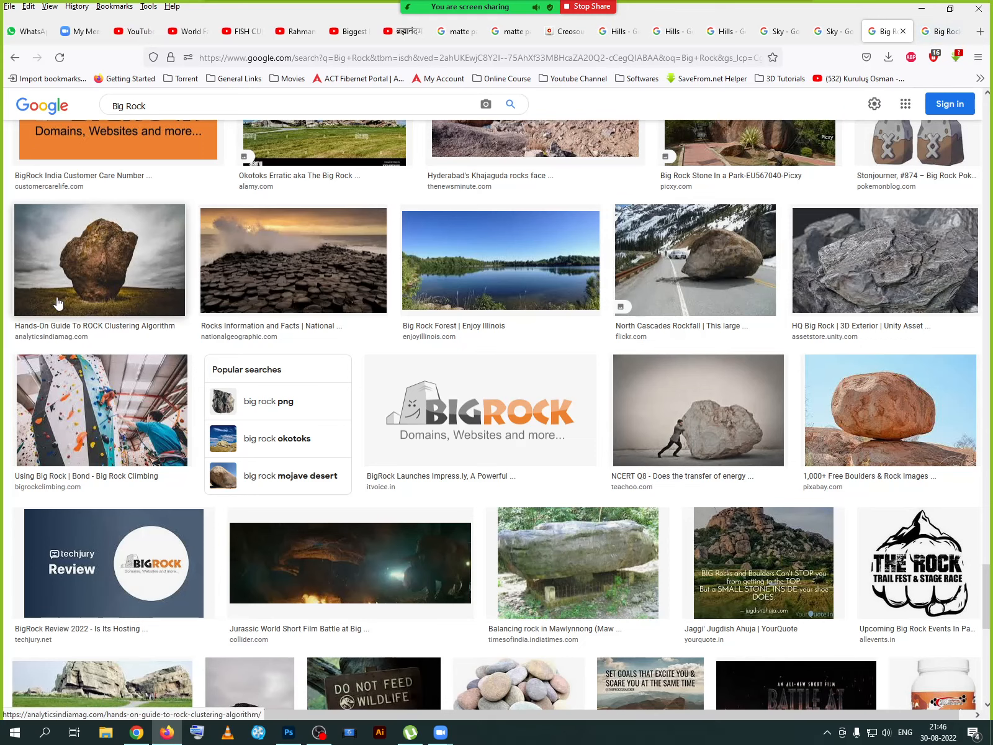
right_click(96, 257)
left_click(134, 268)
- Examine the remaining Big Rock image results further down for another usable rock photo
scroll(260, 447, "down", 5)
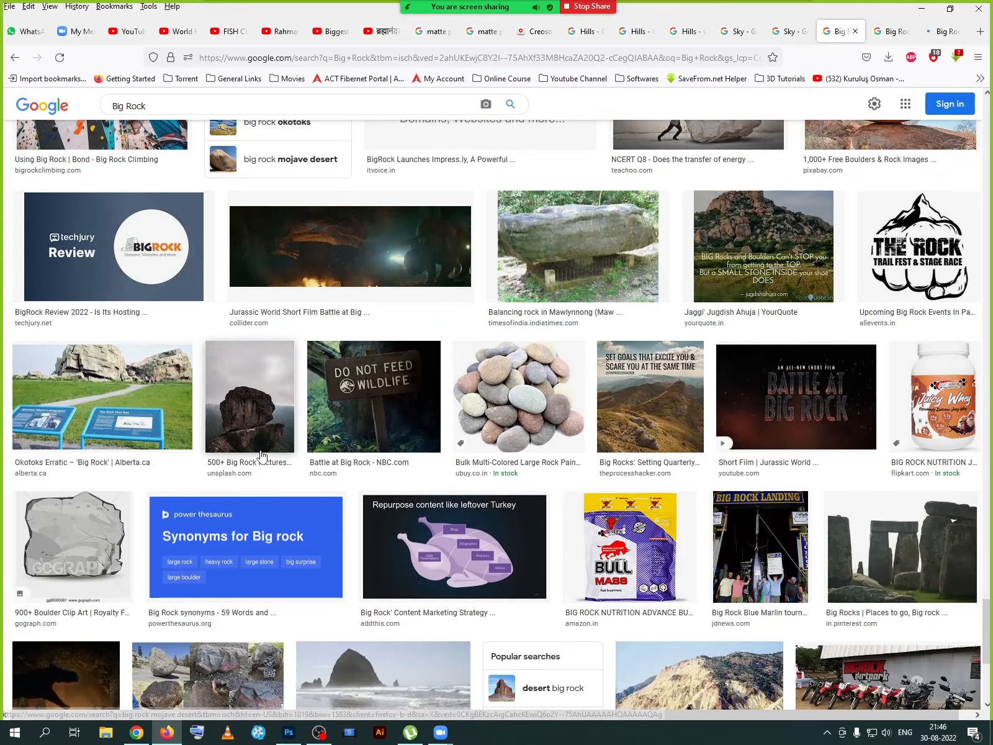
scroll(262, 457, "down", 5)
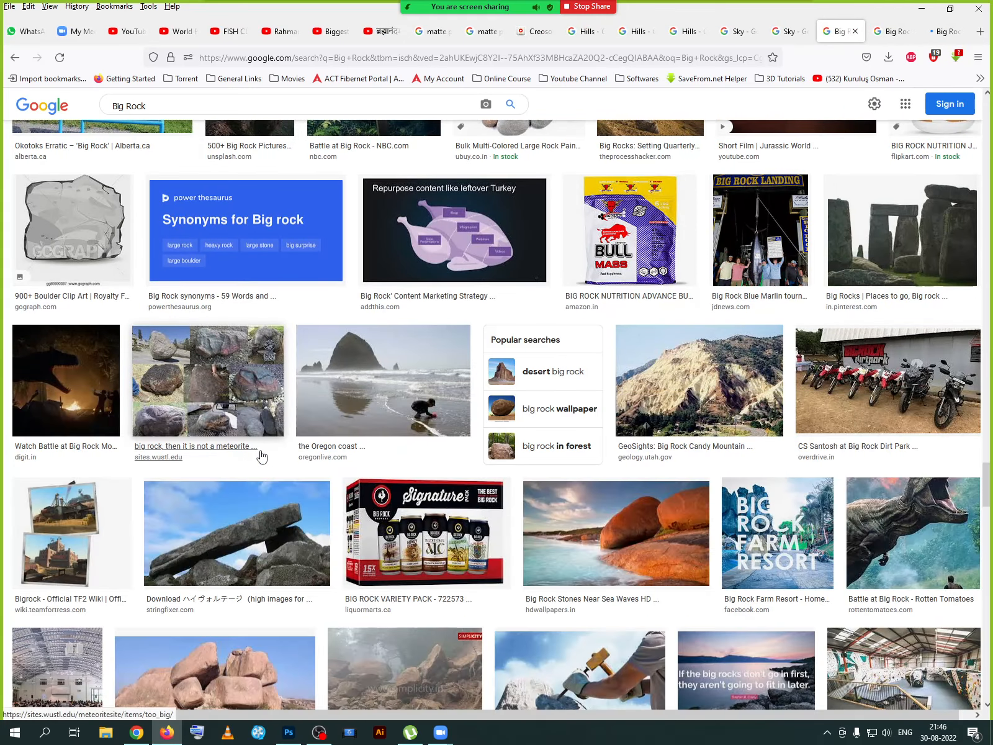
scroll(263, 456, "down", 12)
scroll(261, 457, "down", 18)
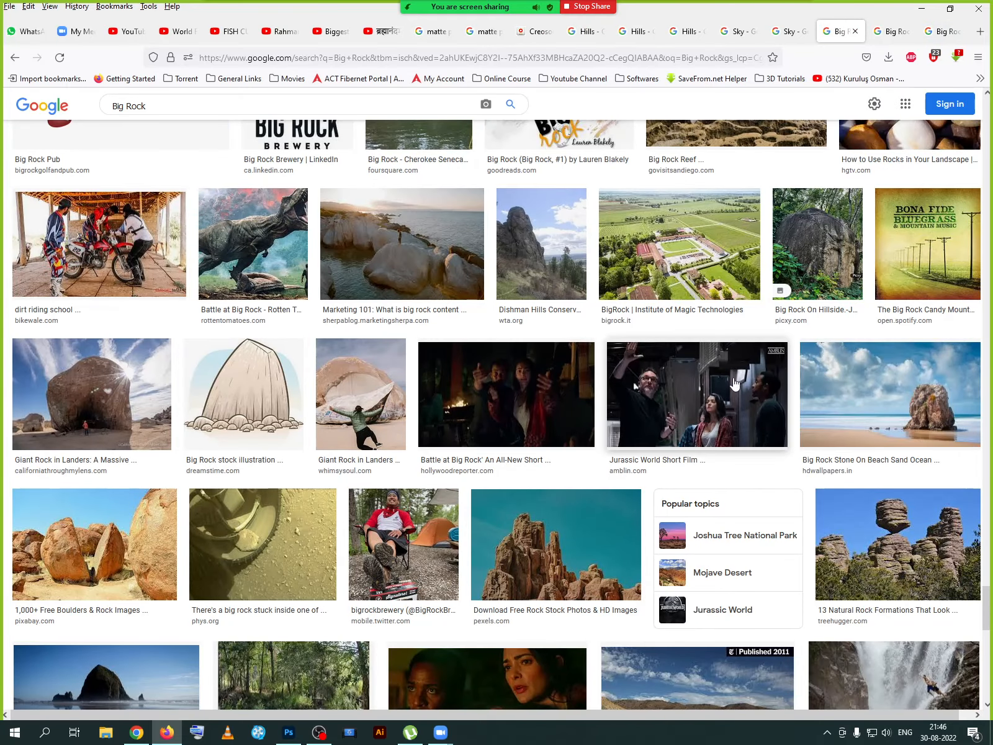
scroll(753, 502, "down", 4)
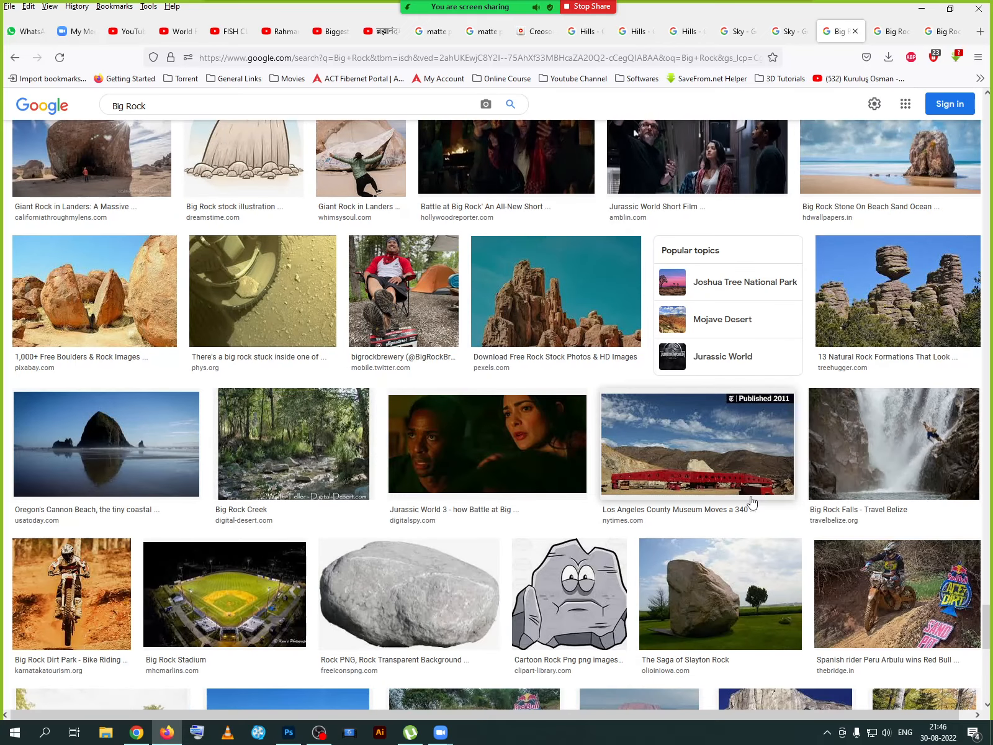
scroll(752, 502, "down", 4)
scroll(752, 502, "down", 4)
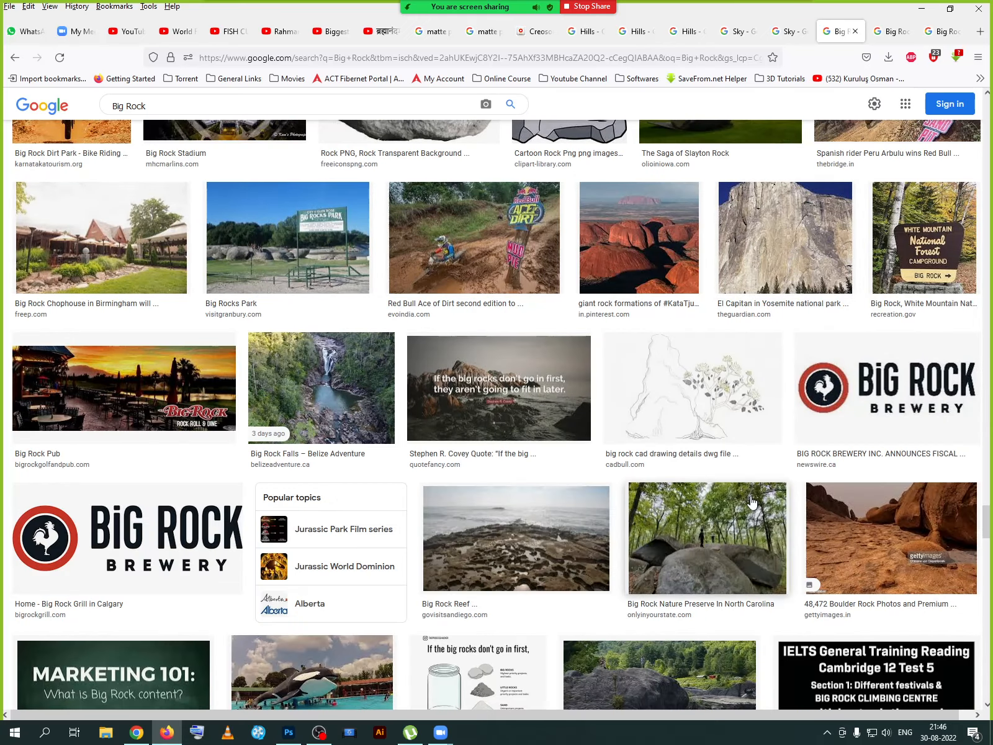
scroll(753, 501, "down", 6)
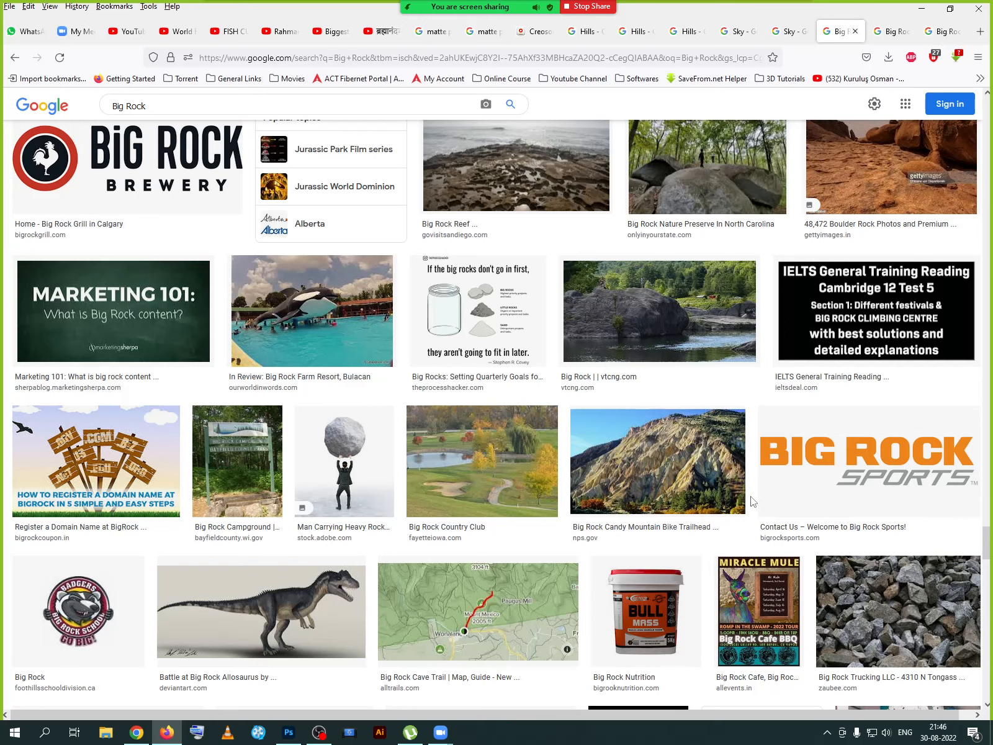
scroll(753, 502, "down", 5)
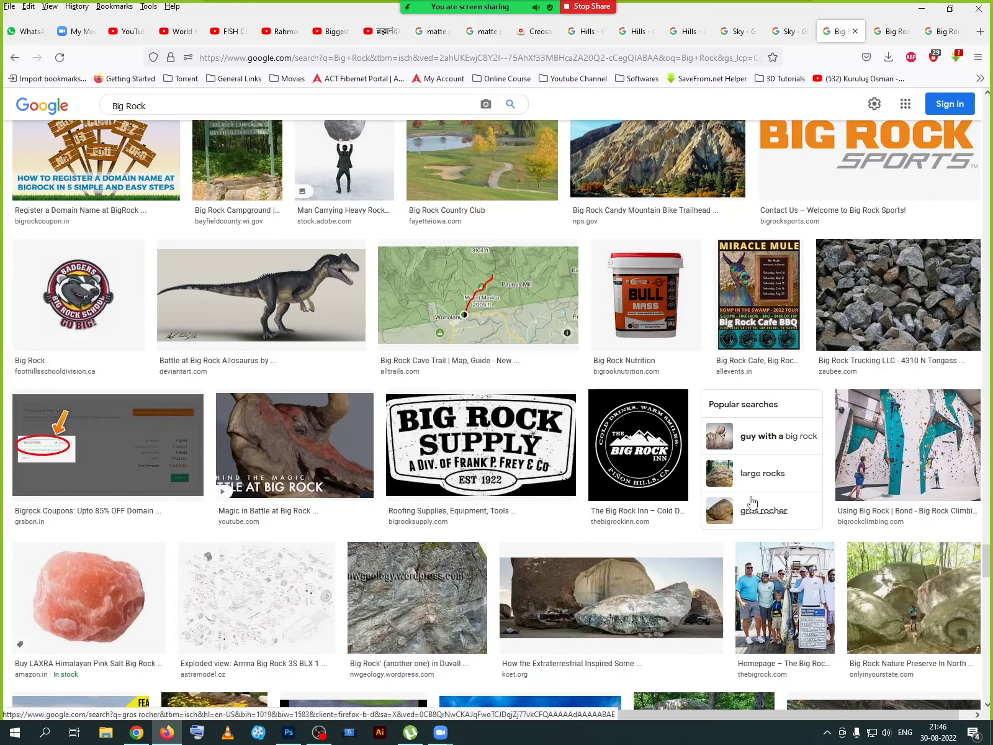
scroll(753, 502, "down", 8)
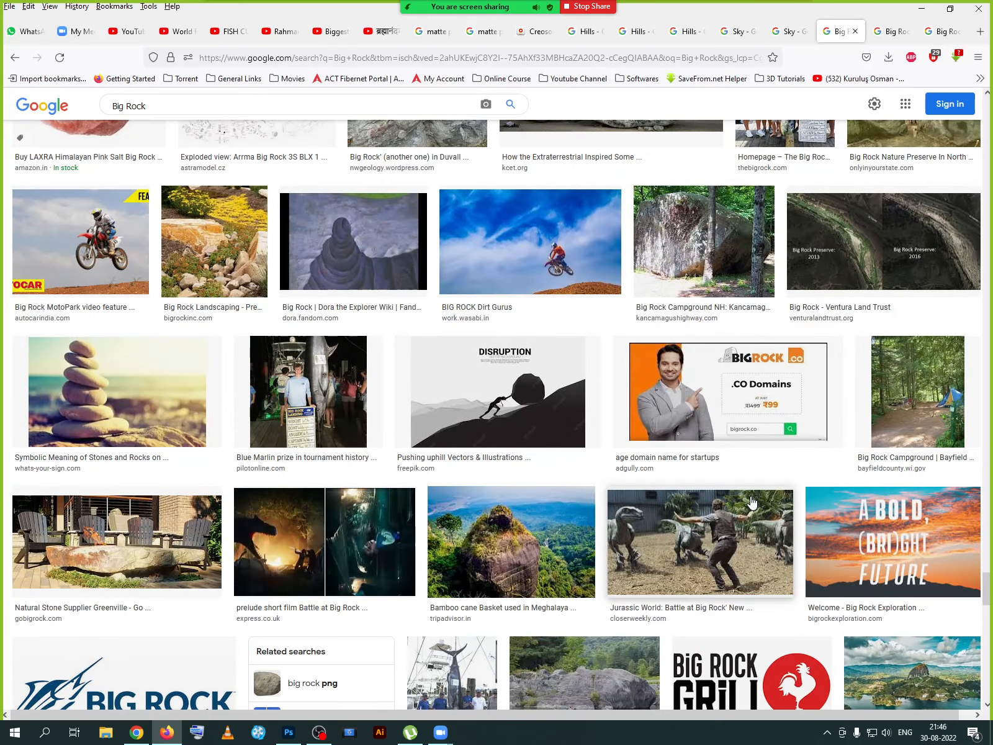
- Preview the tripadvisor.in photo of the Meghalaya rock, and from its related images open the Twitter photo of the moss-covered rock
left_click(525, 539)
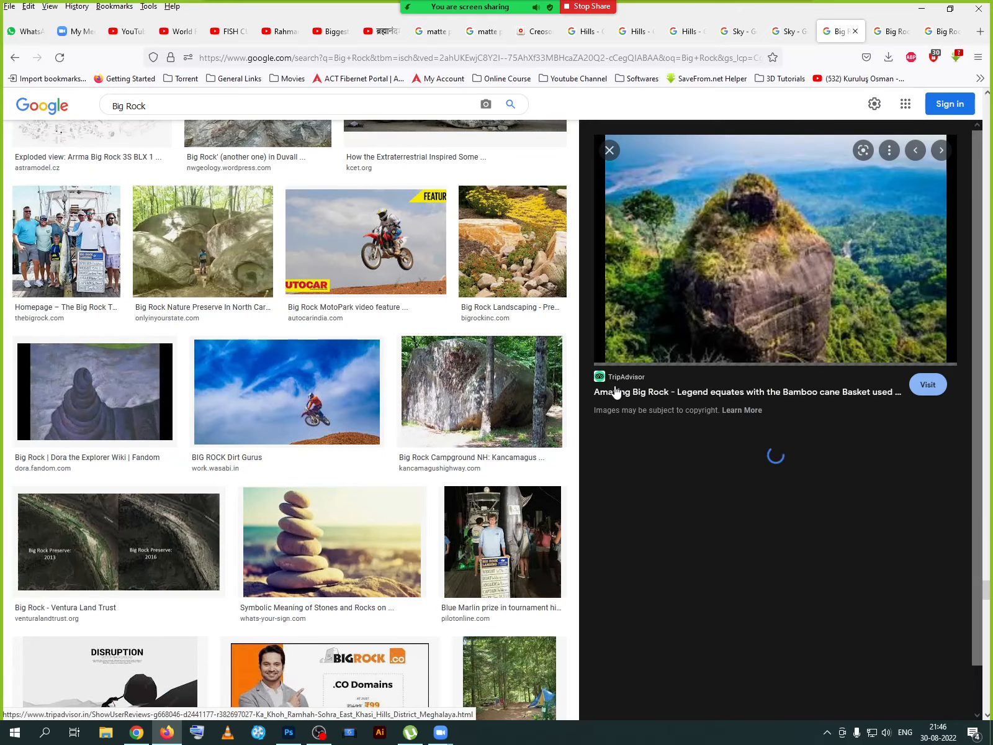
scroll(758, 309, "down", 4)
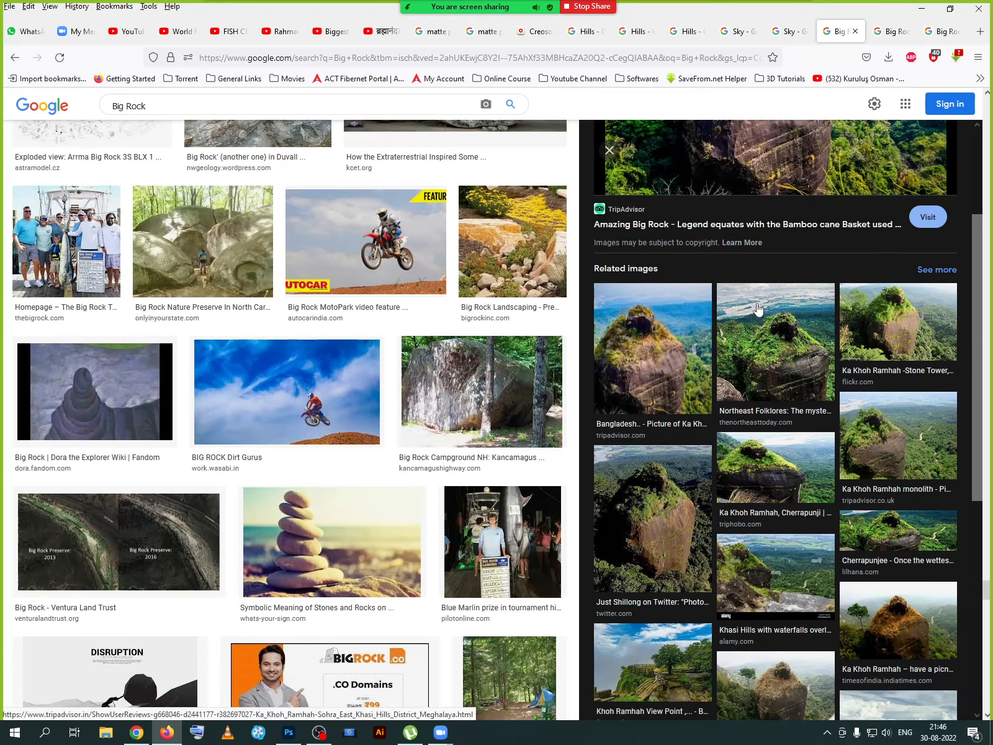
scroll(942, 548, "down", 2)
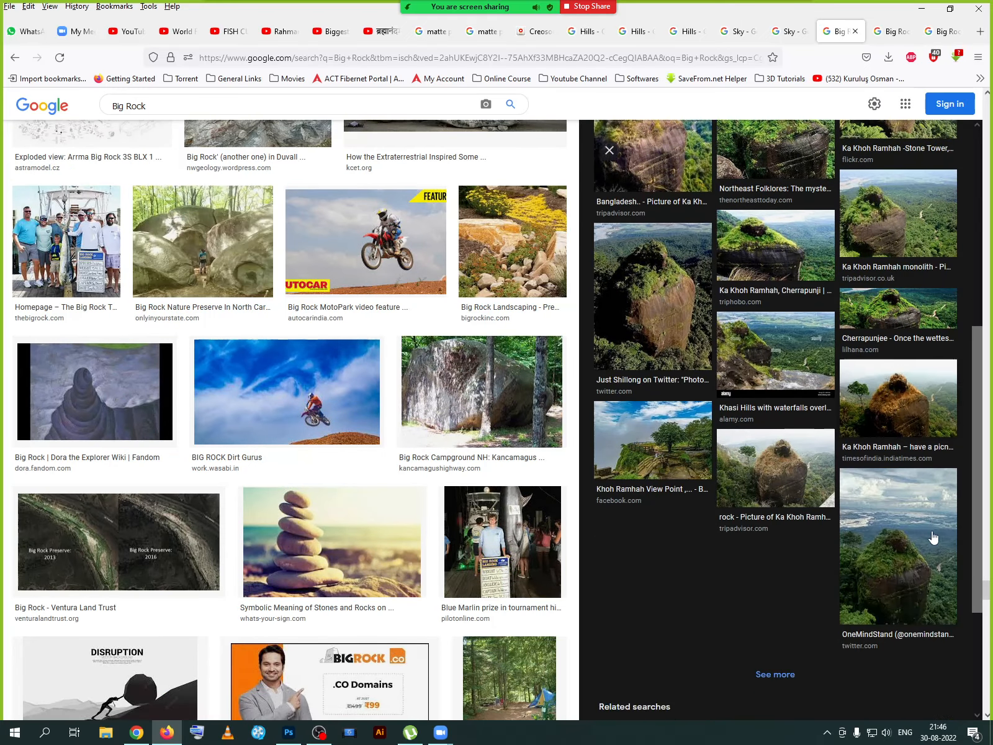
left_click(911, 601)
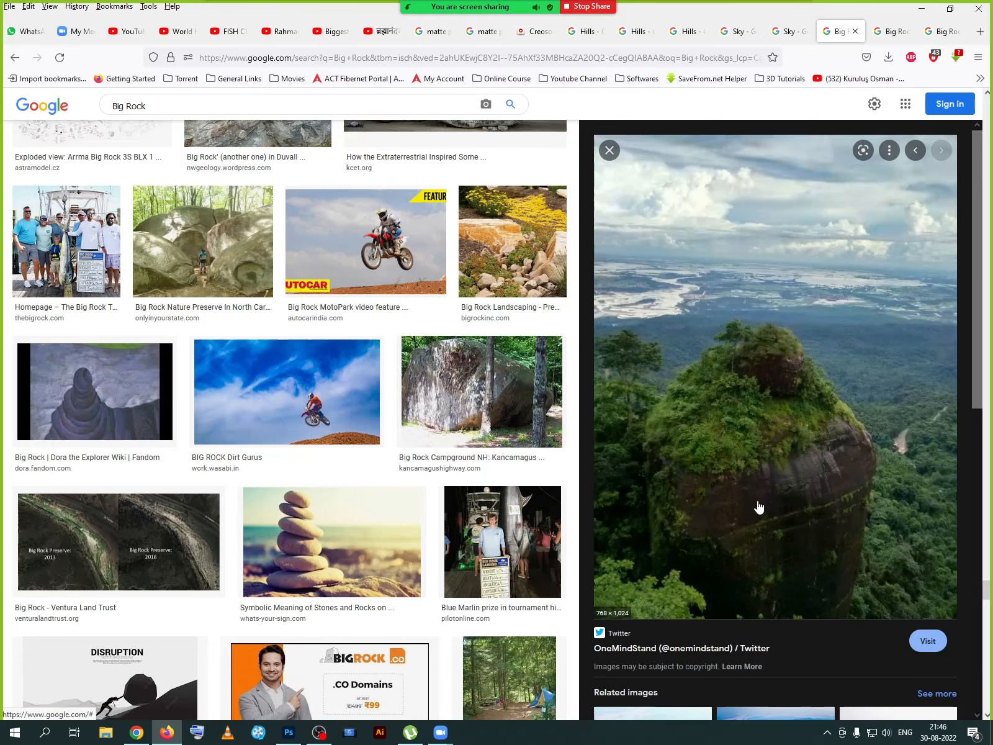
scroll(759, 364, "down", 5)
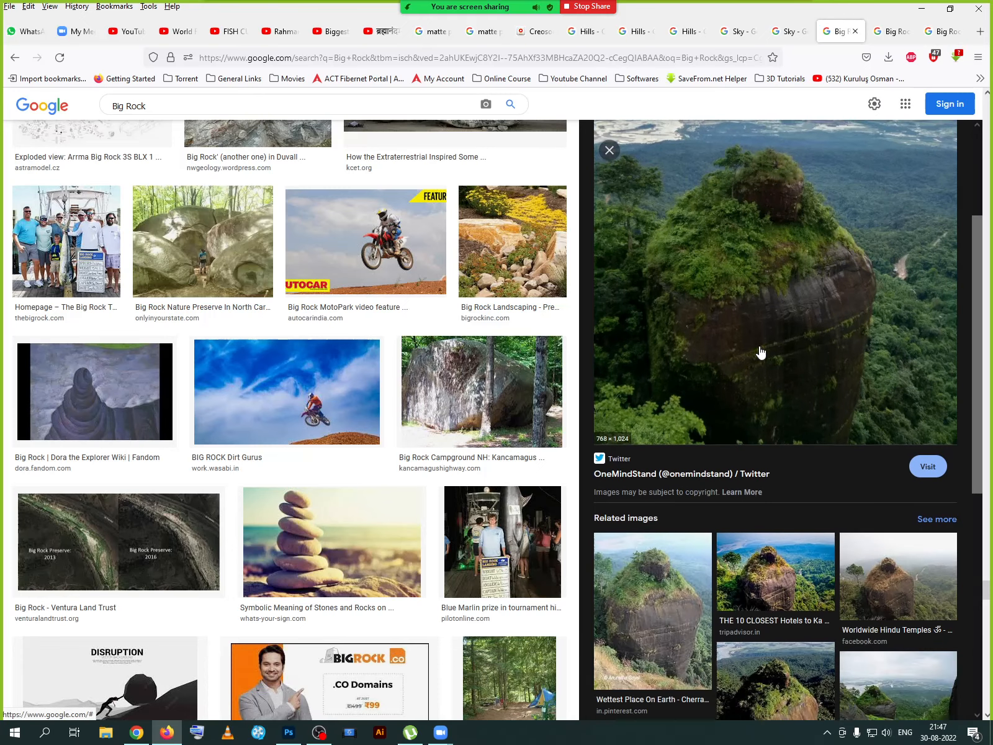
scroll(768, 388, "down", 6)
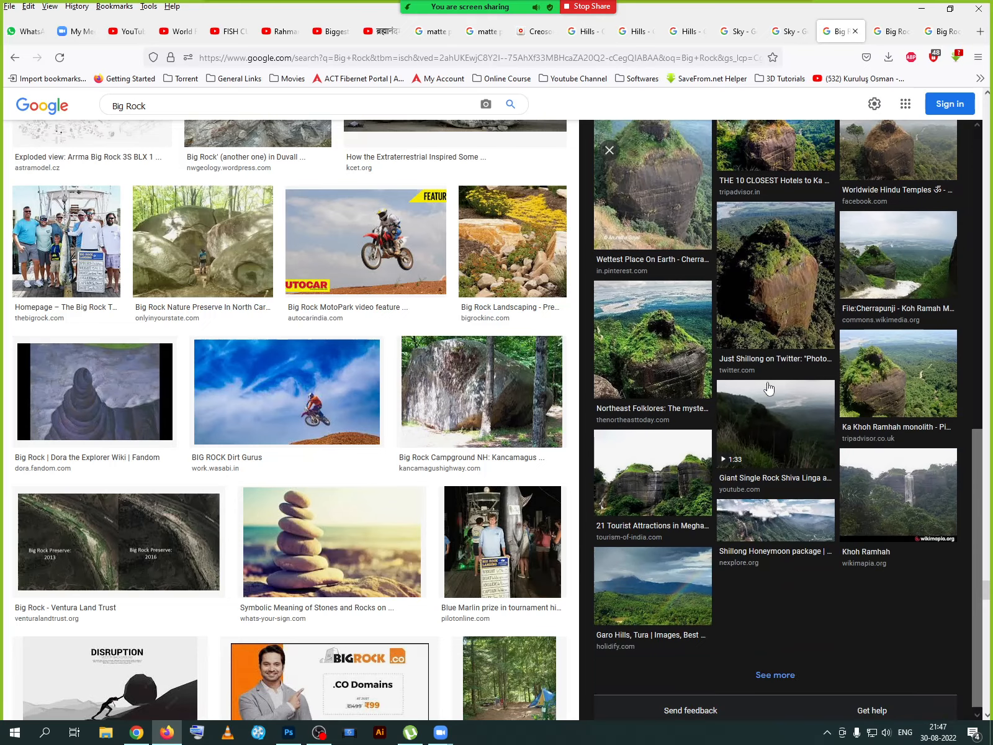
- Save the Twitter photo of the moss-covered rock to the Desktop as a JPEG image
scroll(767, 385, "up", 9)
right_click(747, 306)
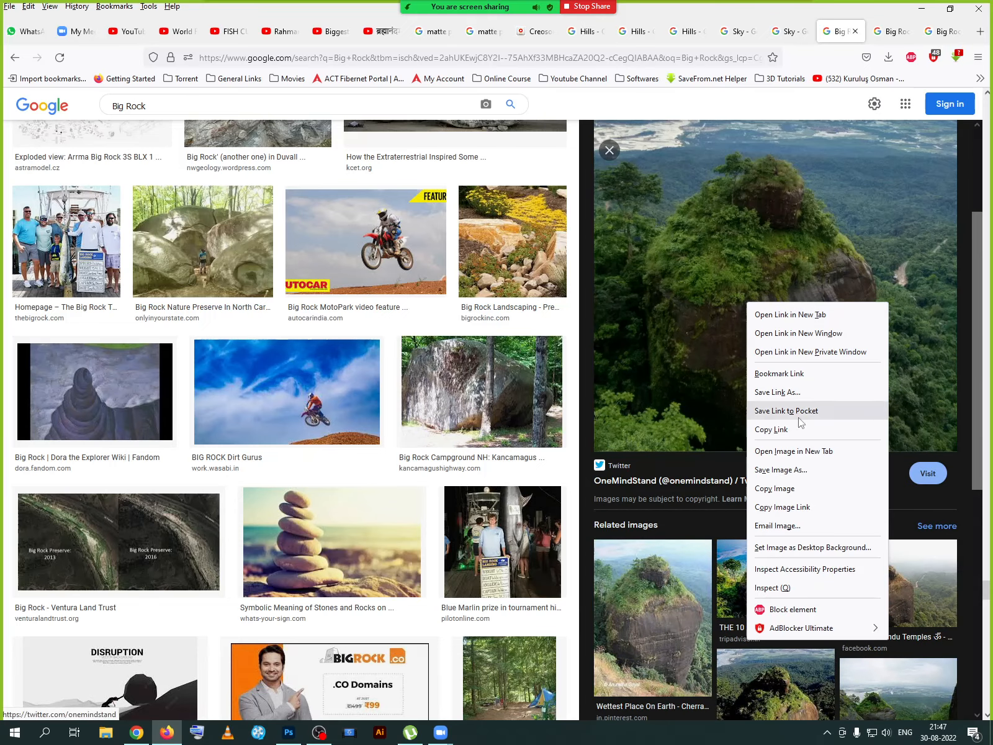
left_click(798, 470)
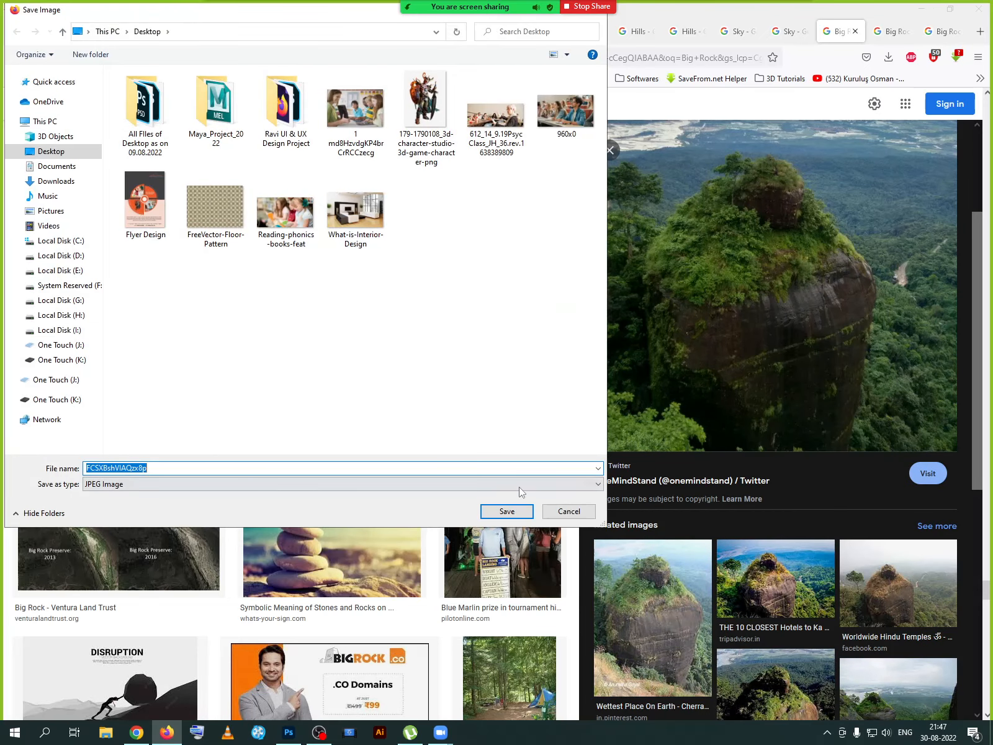
left_click(518, 516)
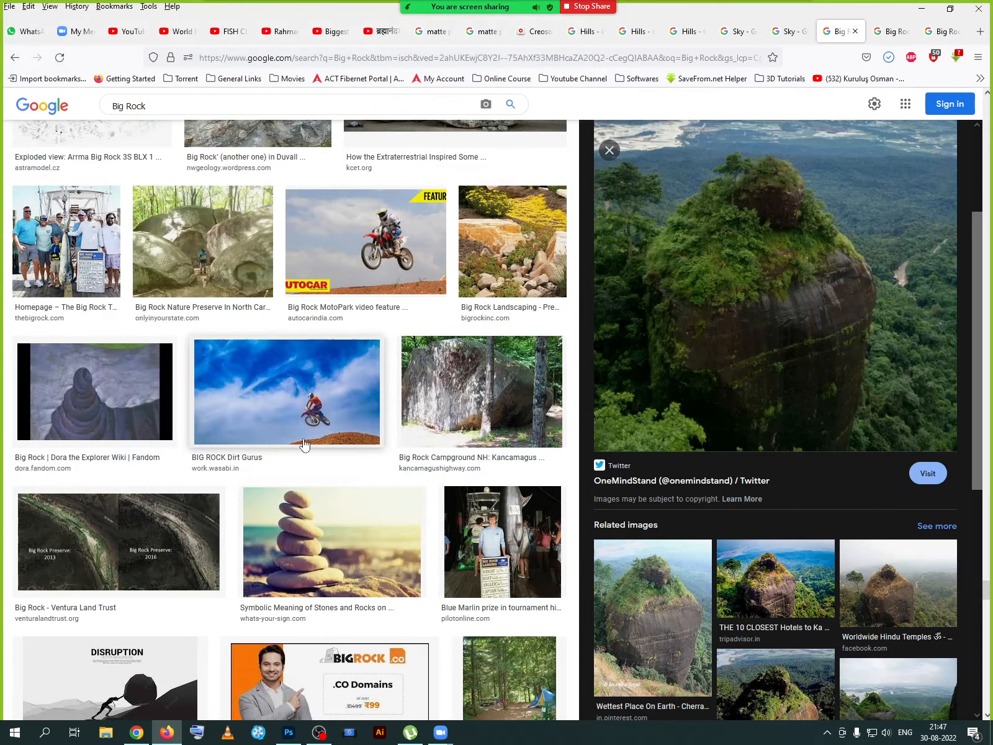
- Review the Creosouls matte painting and its source photos to see which element is still needed
left_click(924, 9)
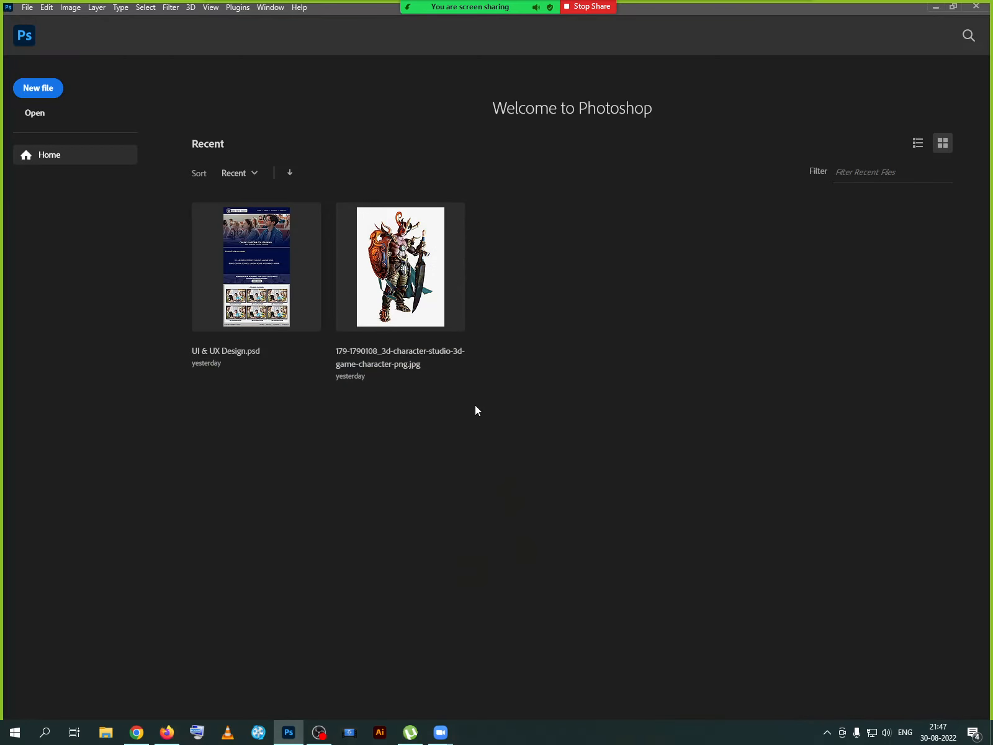
left_click(167, 733)
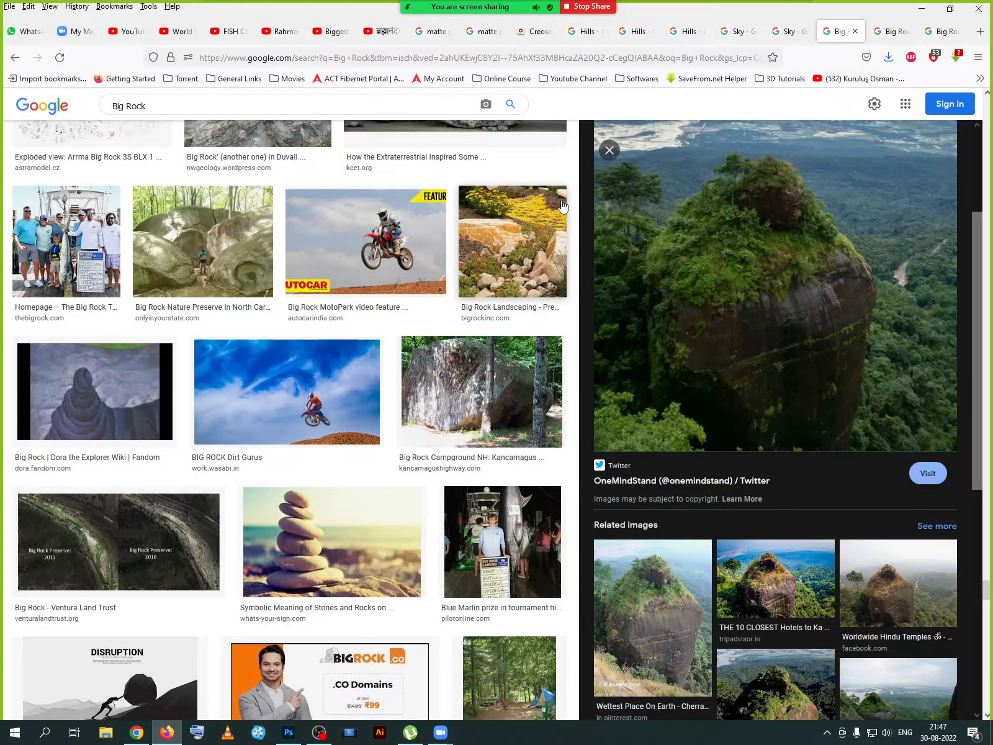
left_click(581, 34)
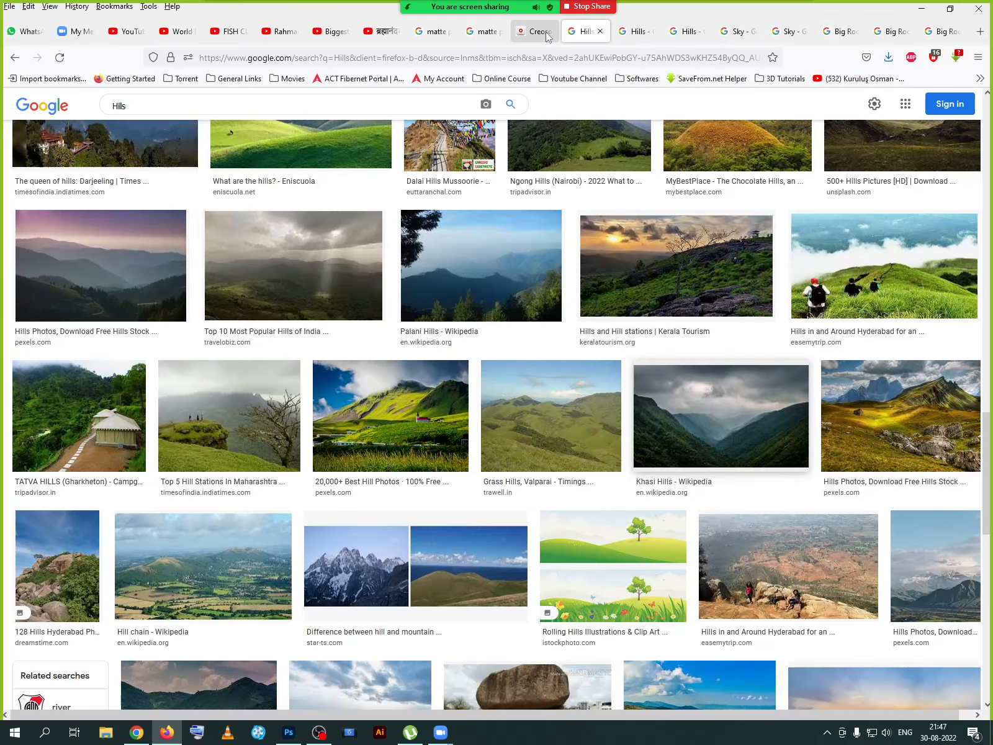
left_click(536, 31)
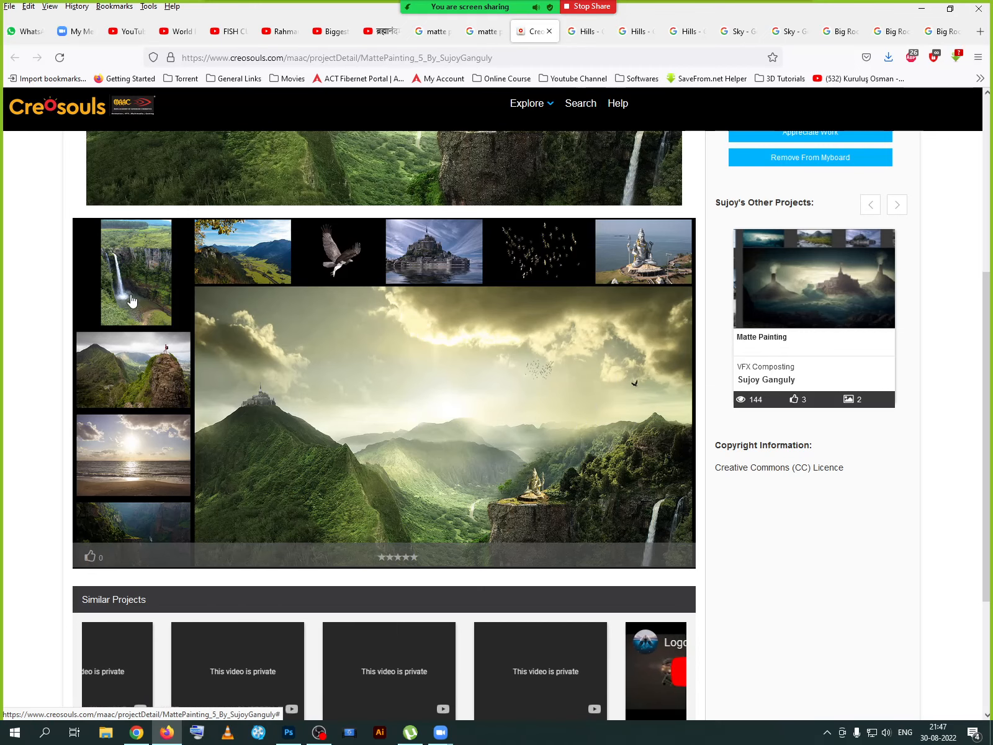
- Close the Getty Images rice-field sky, WalkThroughIndia rock and Analytics India Magazine boulder tabs
left_click(795, 32)
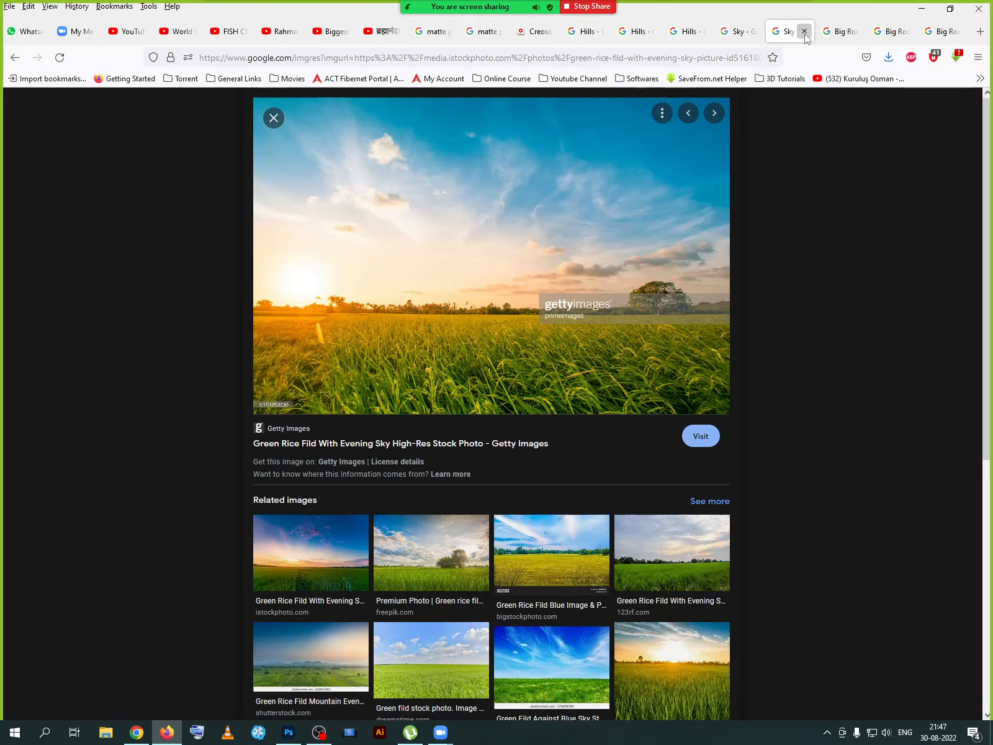
left_click(805, 32)
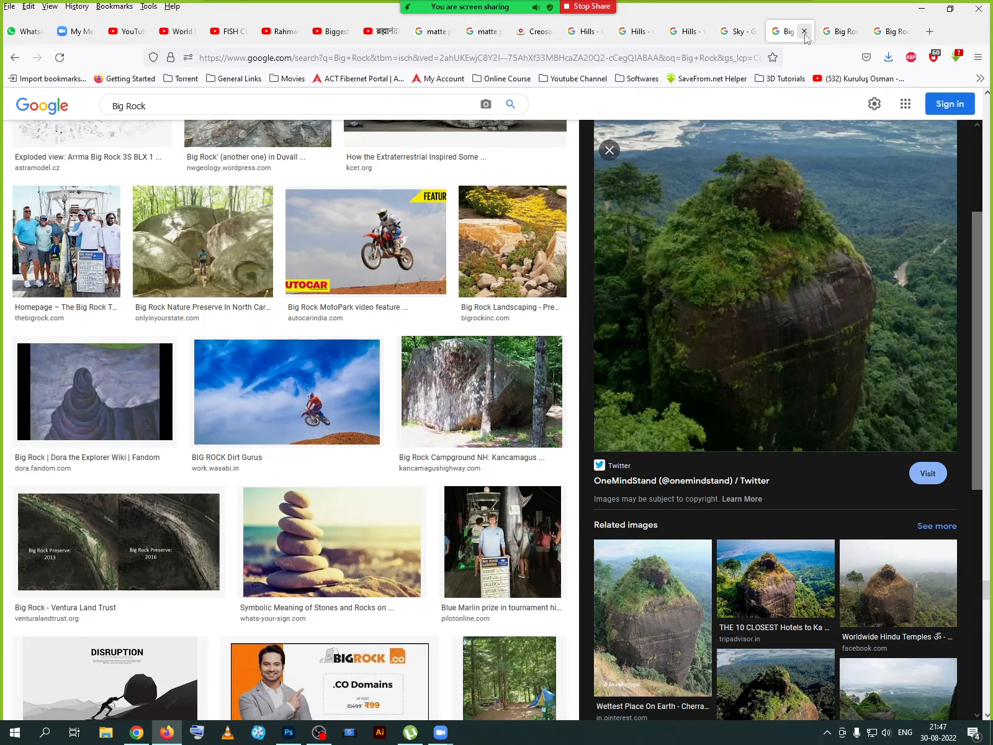
left_click(842, 34)
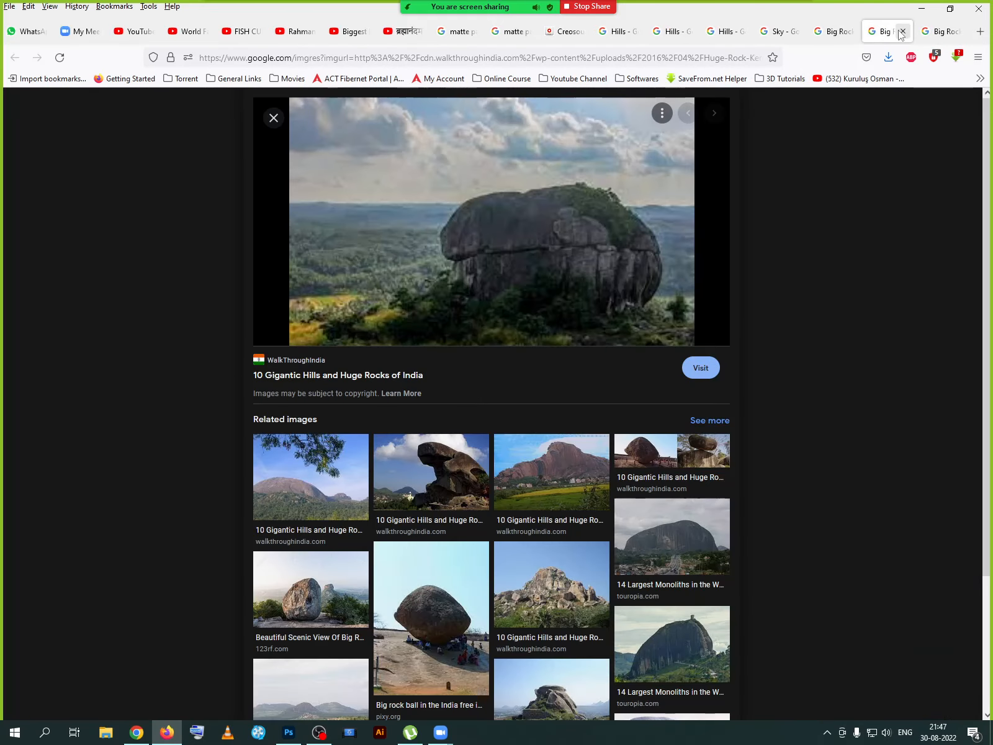
left_click(903, 32)
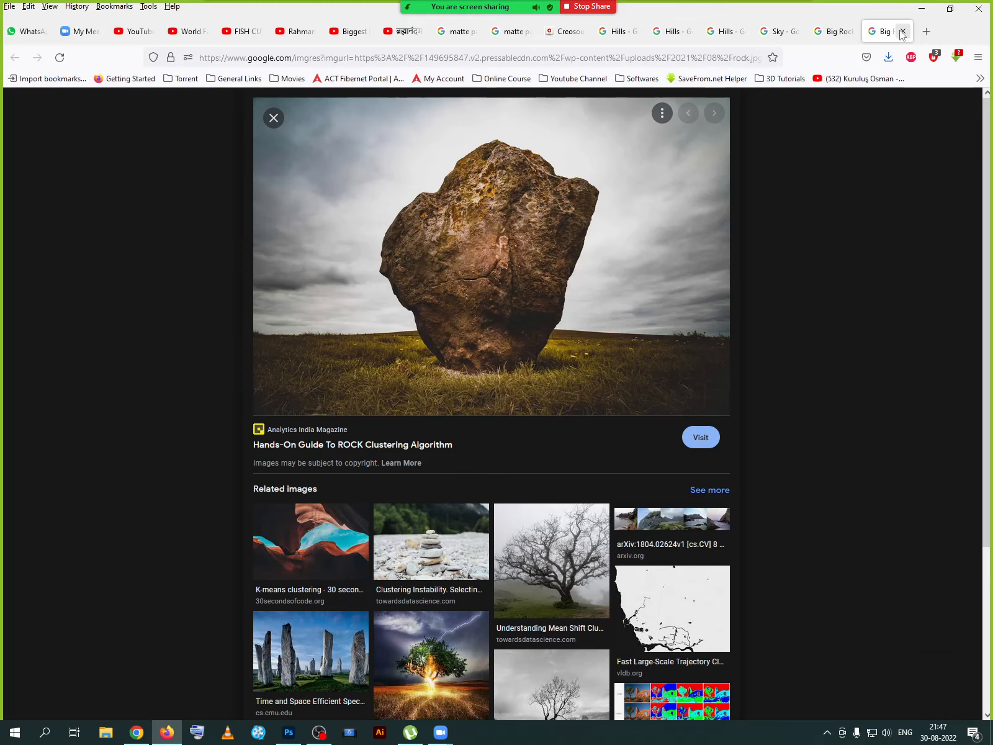
left_click(902, 32)
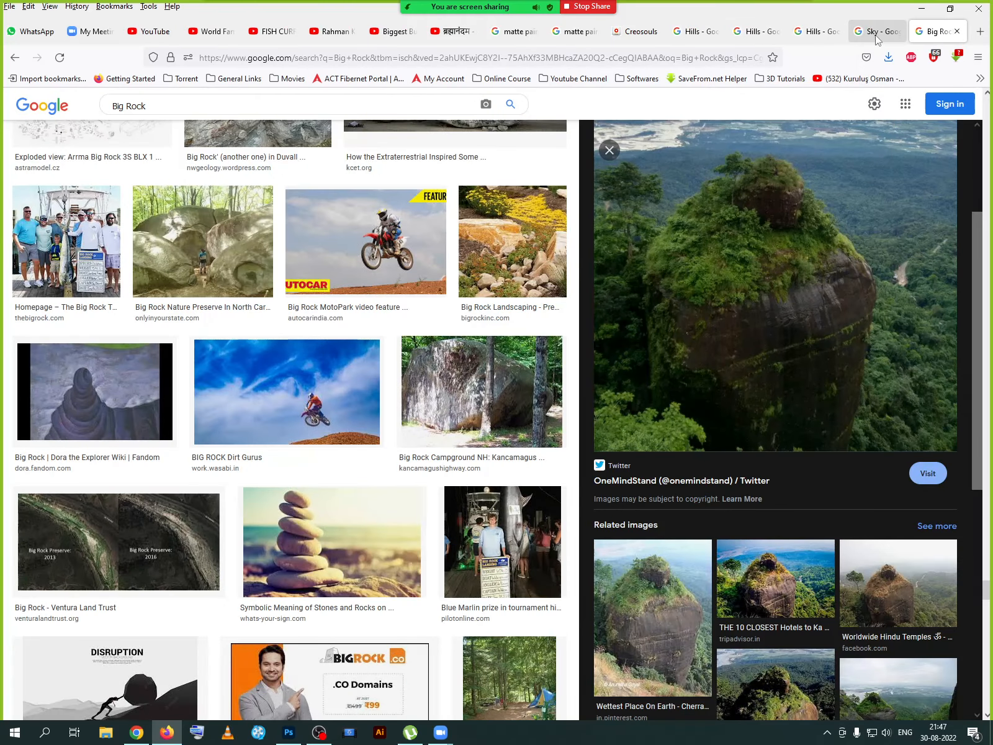
- Replace the Sky image search with a search for "Water Fall"
left_click(877, 32)
scroll(601, 310, "up", 7)
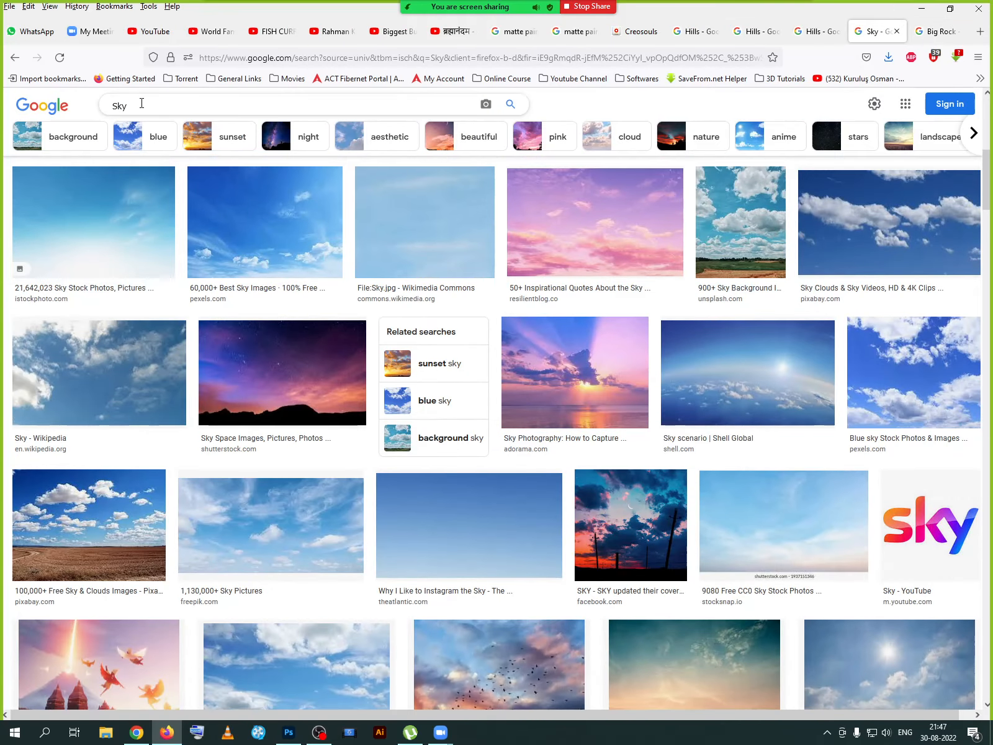
double_click(120, 106)
type("Water Fall")
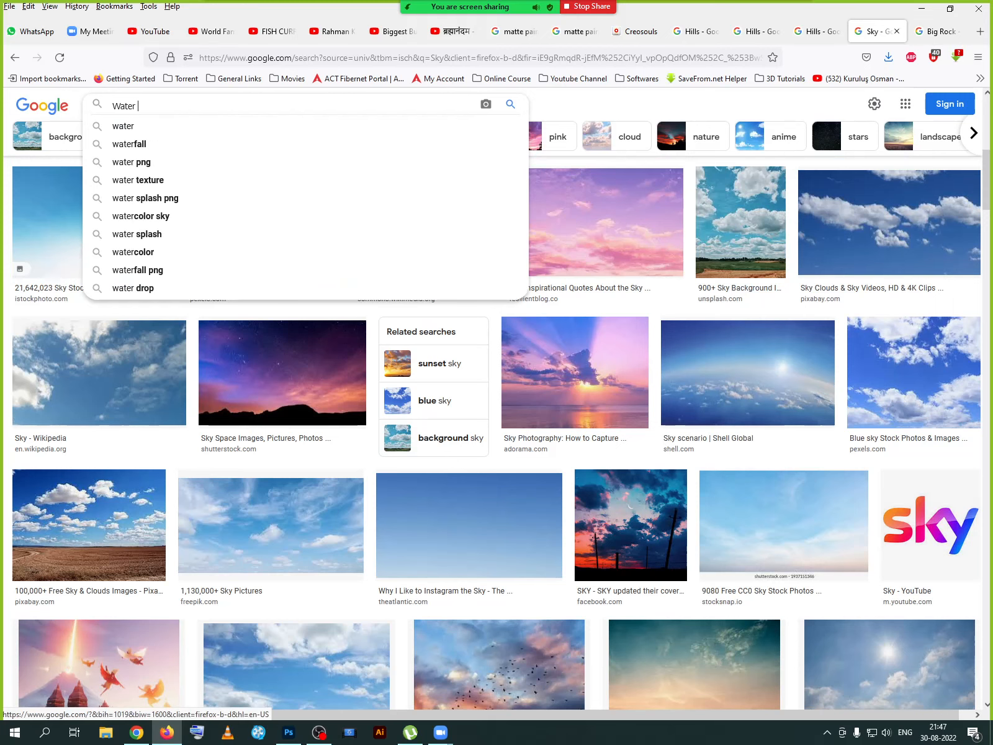
key("Return")
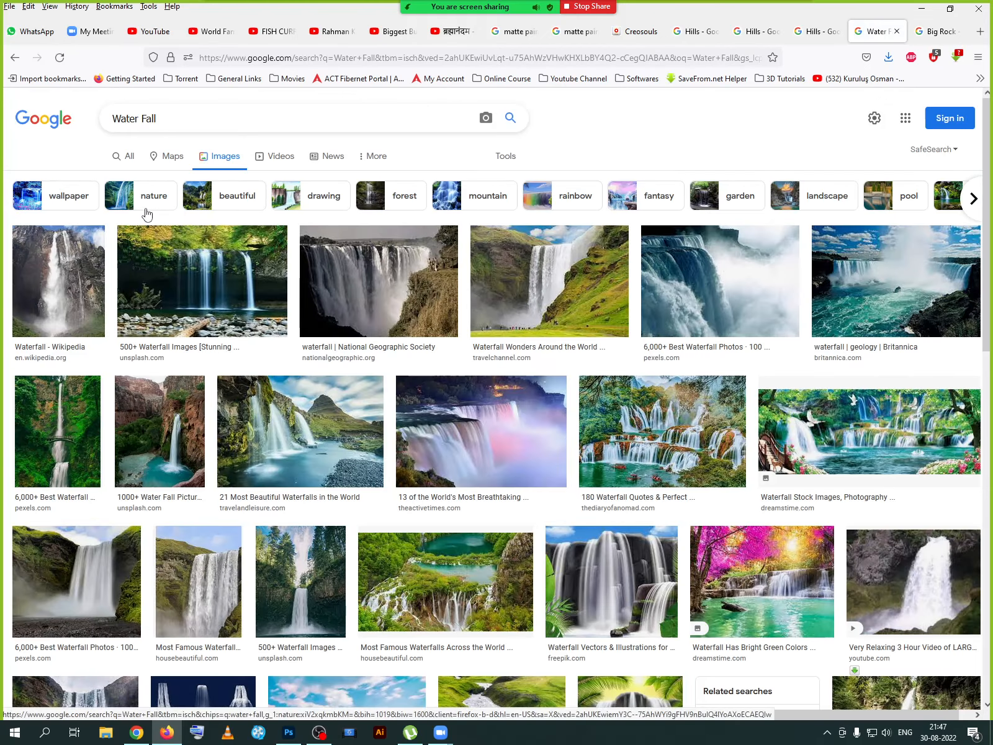
- Look through the Water Fall image results for a waterfall photo suited to the matte painting
scroll(116, 478, "down", 4)
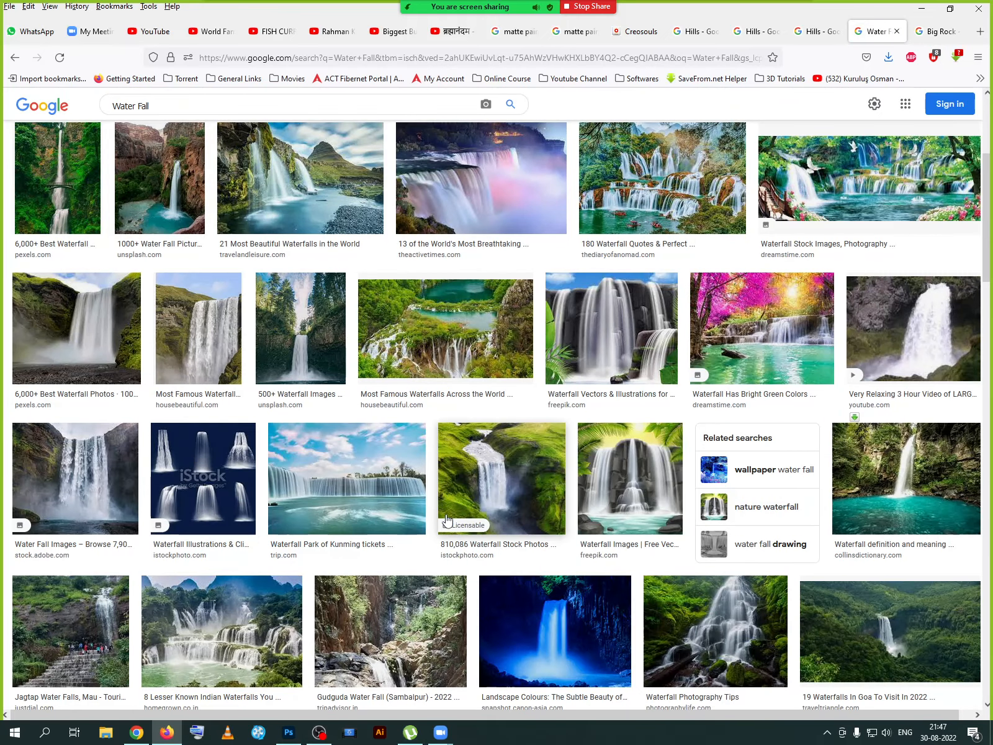
scroll(440, 507, "down", 1)
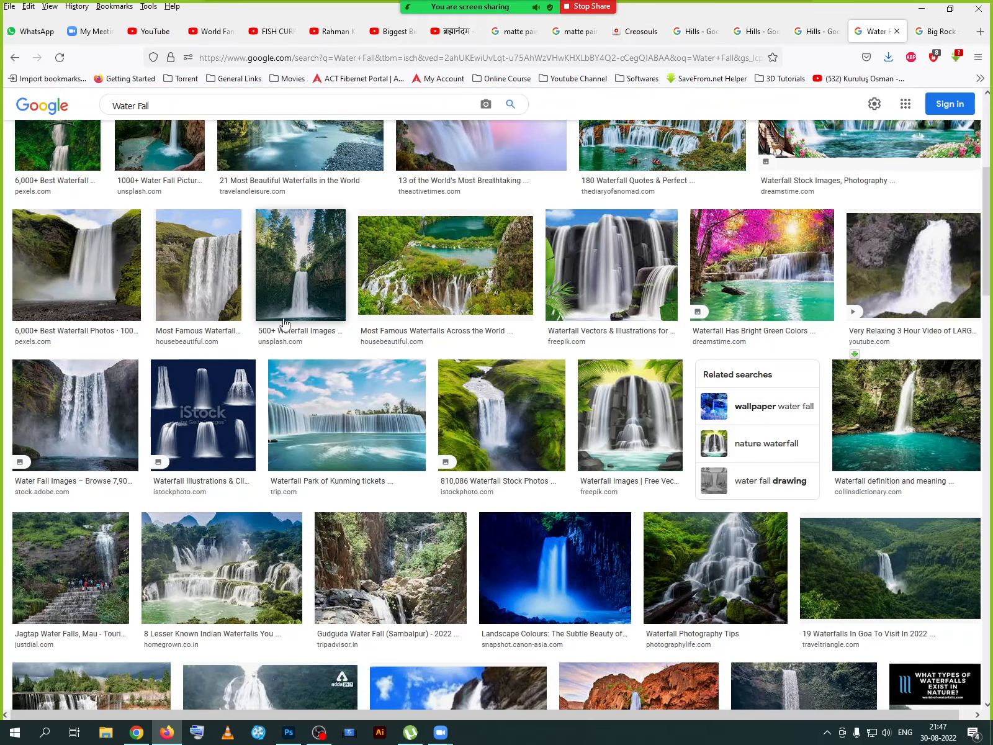
scroll(292, 317, "down", 7)
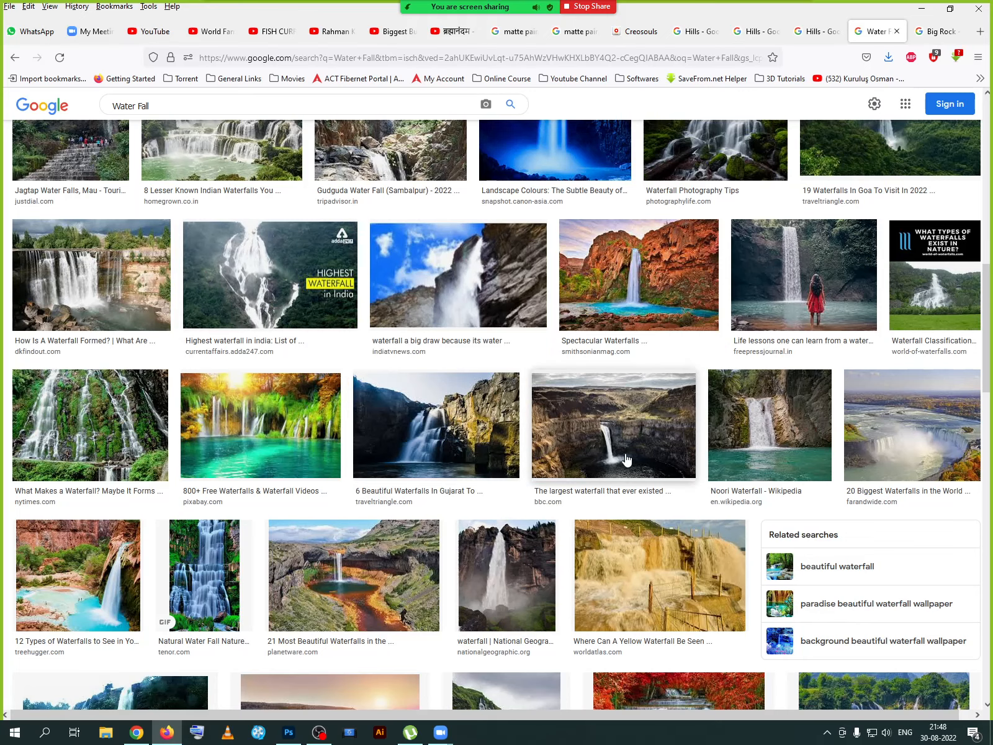
scroll(627, 460, "down", 6)
scroll(627, 459, "down", 4)
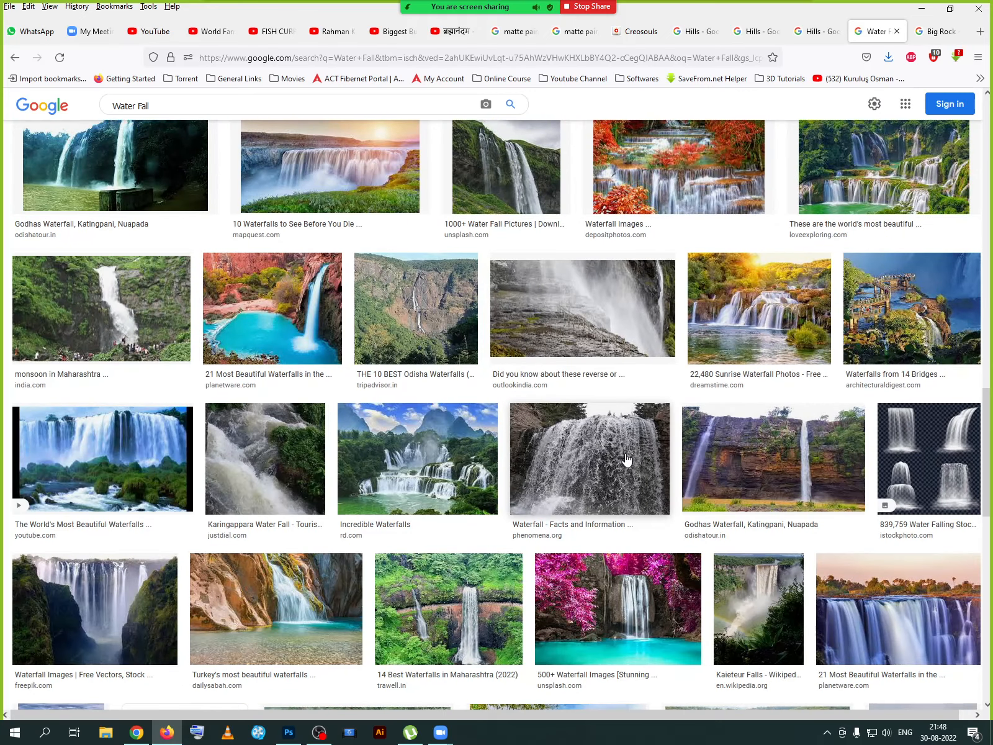
scroll(627, 459, "down", 2)
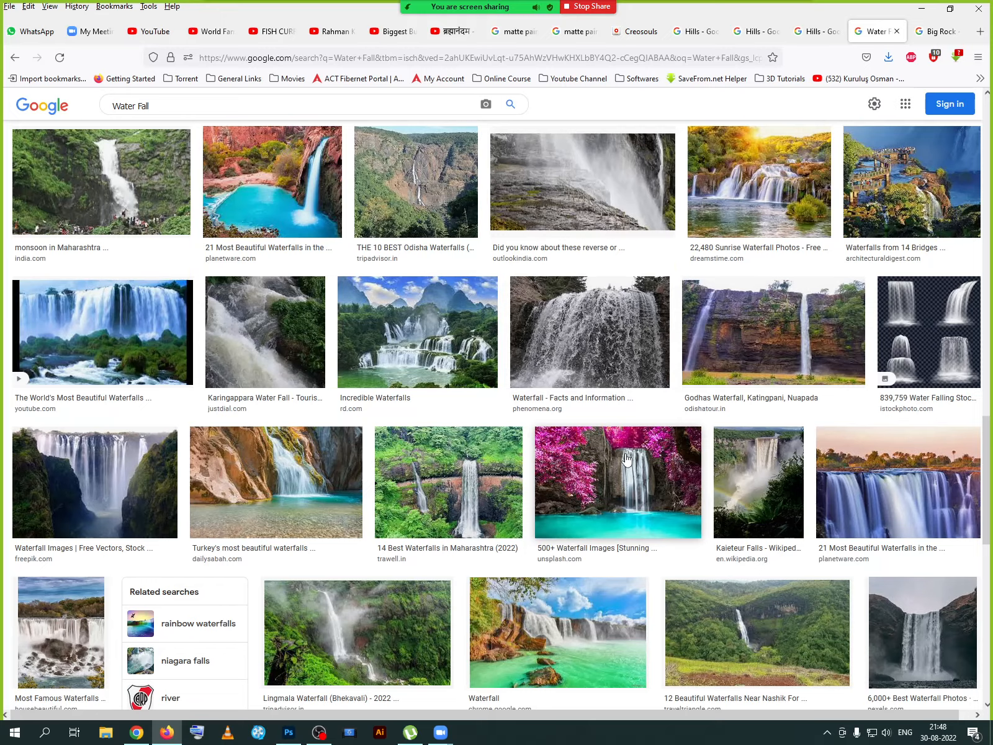
scroll(627, 459, "down", 3)
scroll(627, 460, "down", 4)
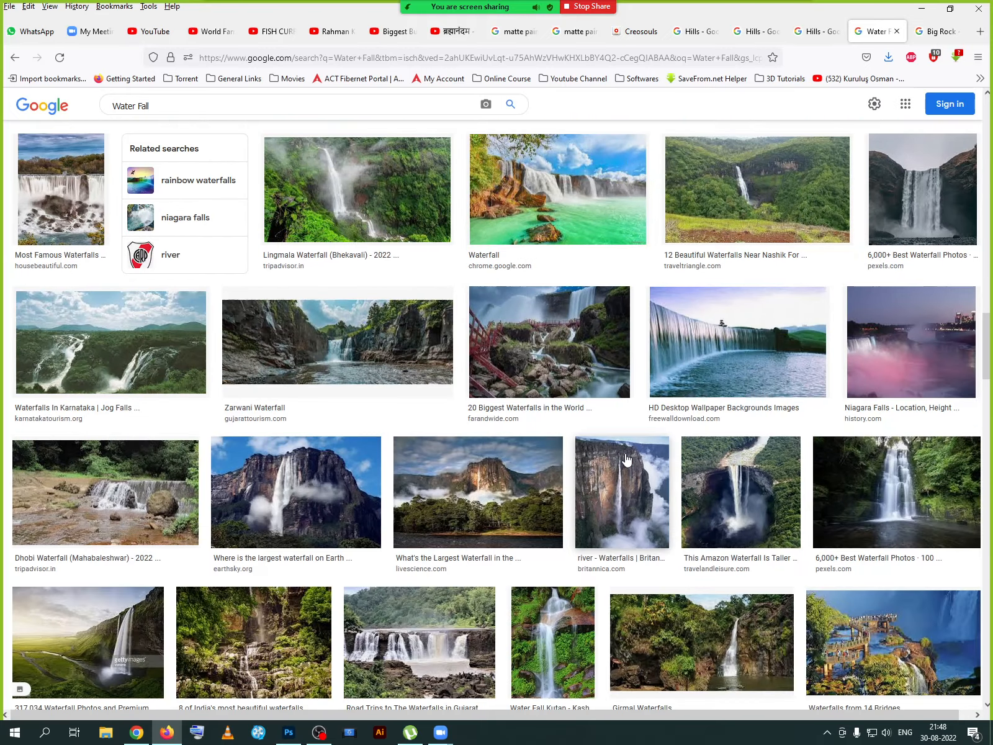
scroll(627, 459, "down", 4)
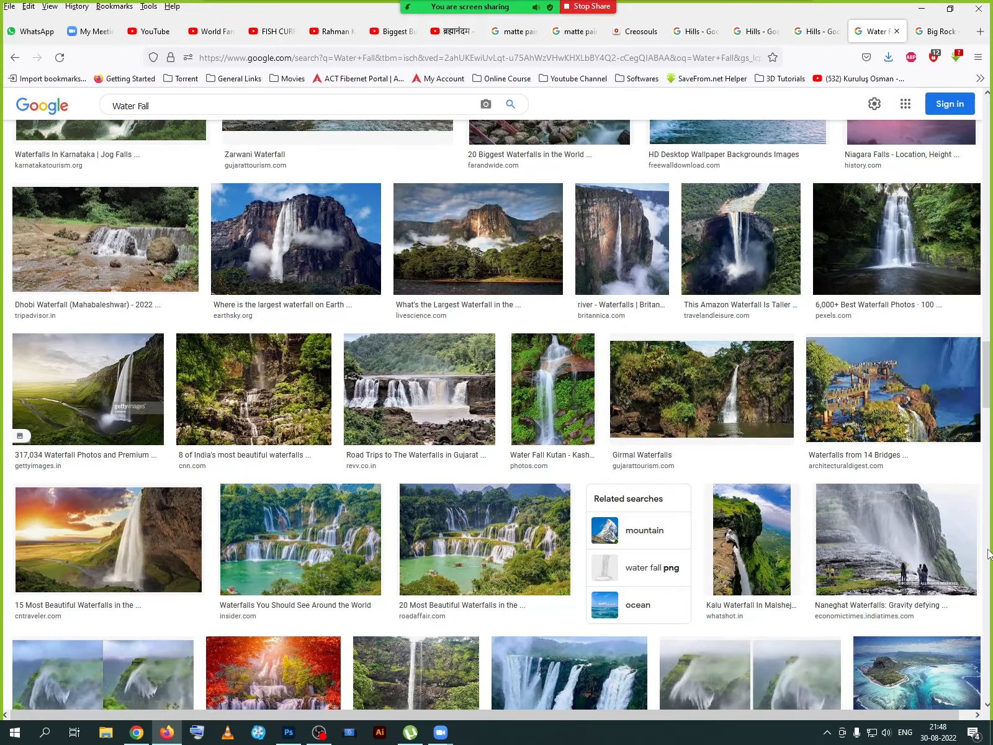
left_click(988, 606)
left_click(988, 606)
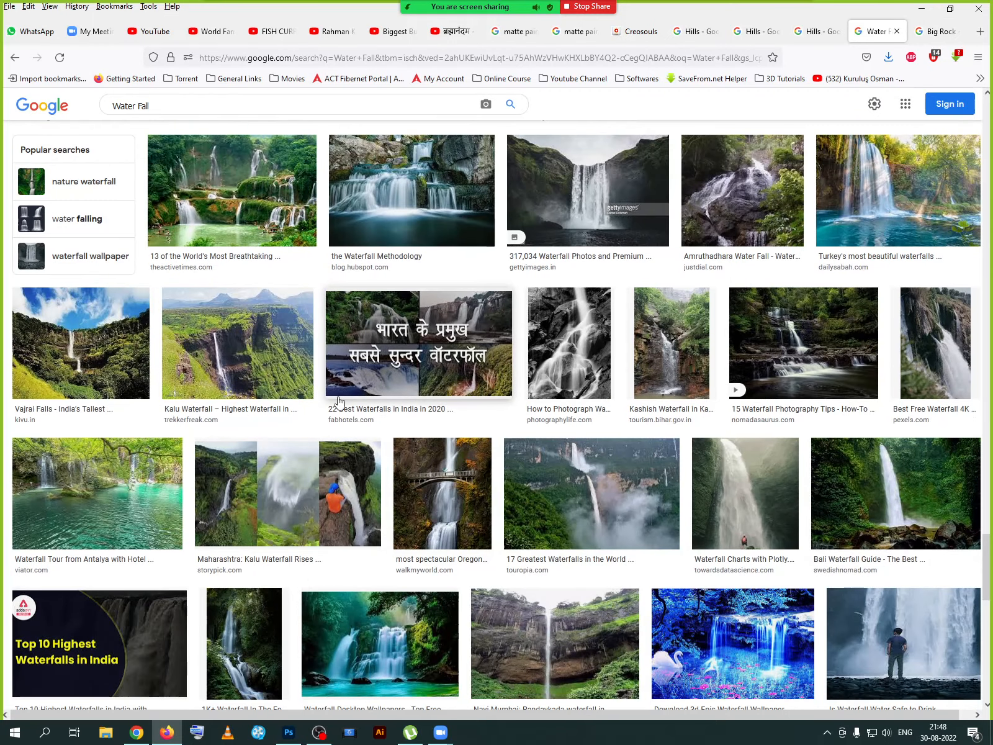
- Open the trekkerfreak.com Kalu Waterfall result in a new tab, and open its related m.facebook.com Kalu Waterfall photo in another tab
middle_click(227, 354)
left_click(895, 33)
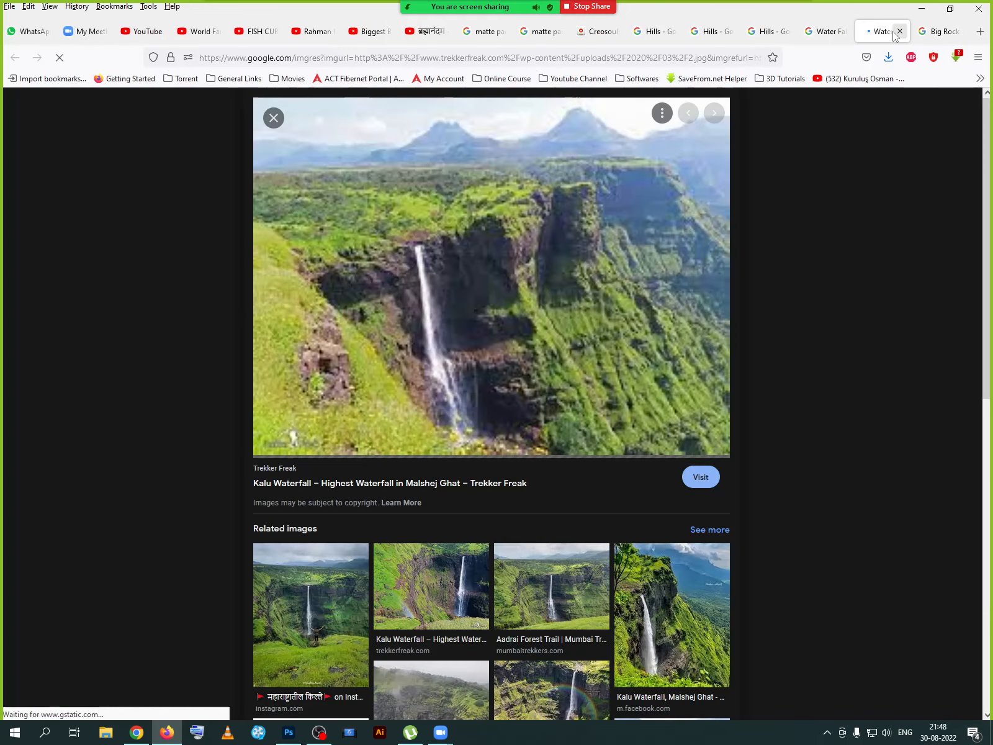
scroll(381, 327, "down", 3)
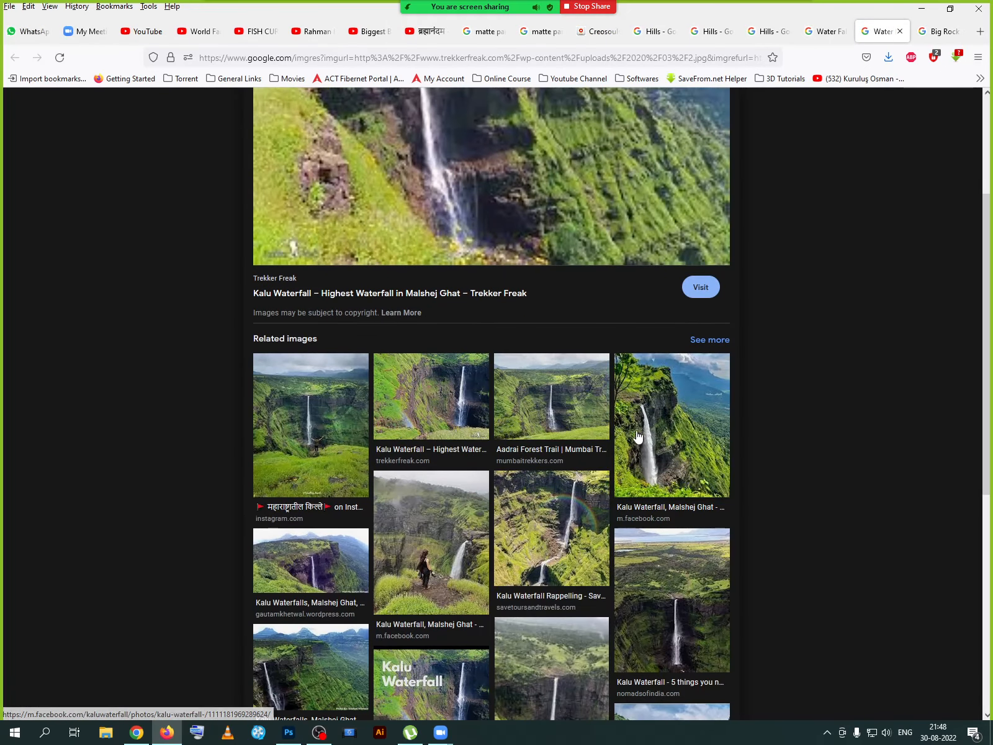
scroll(638, 436, "down", 2)
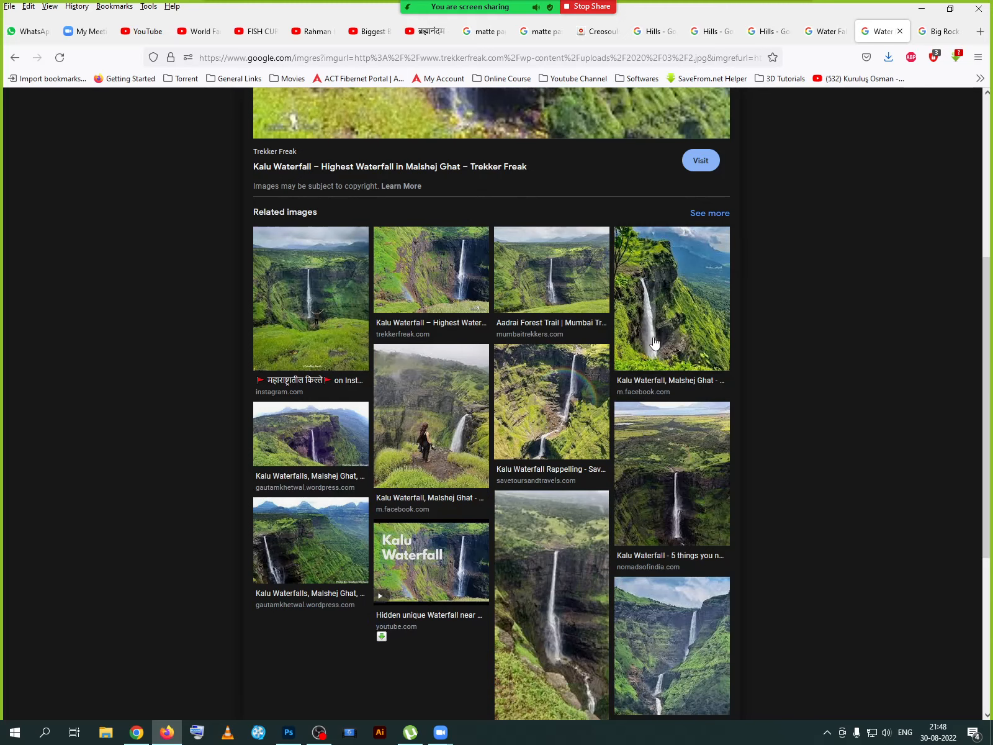
left_click(654, 342)
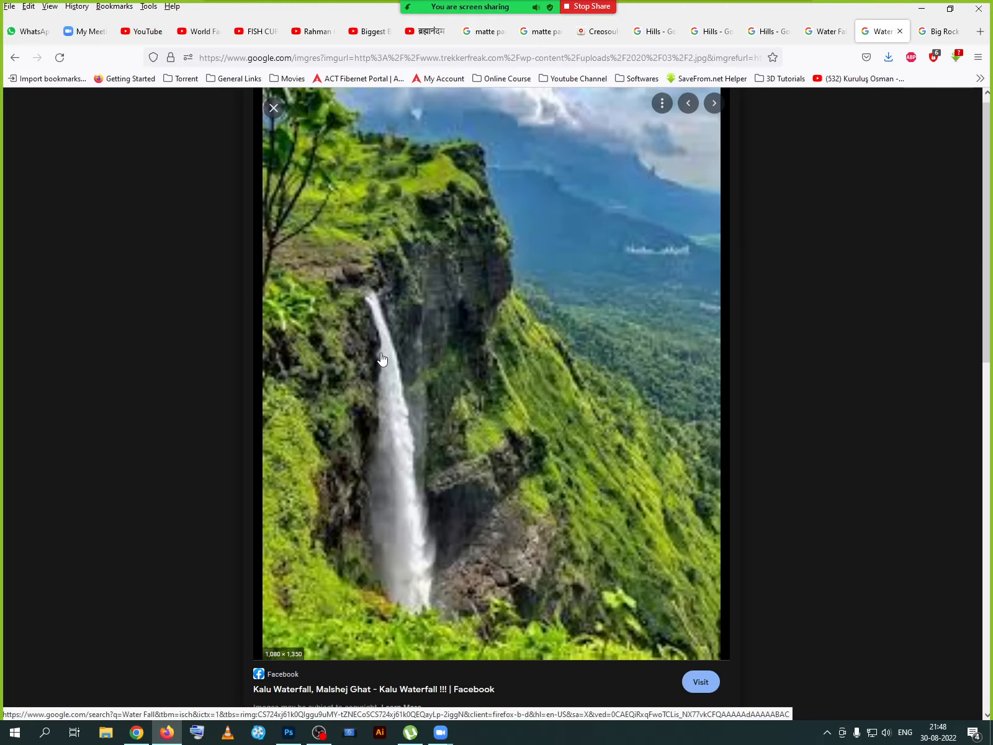
right_click(397, 374)
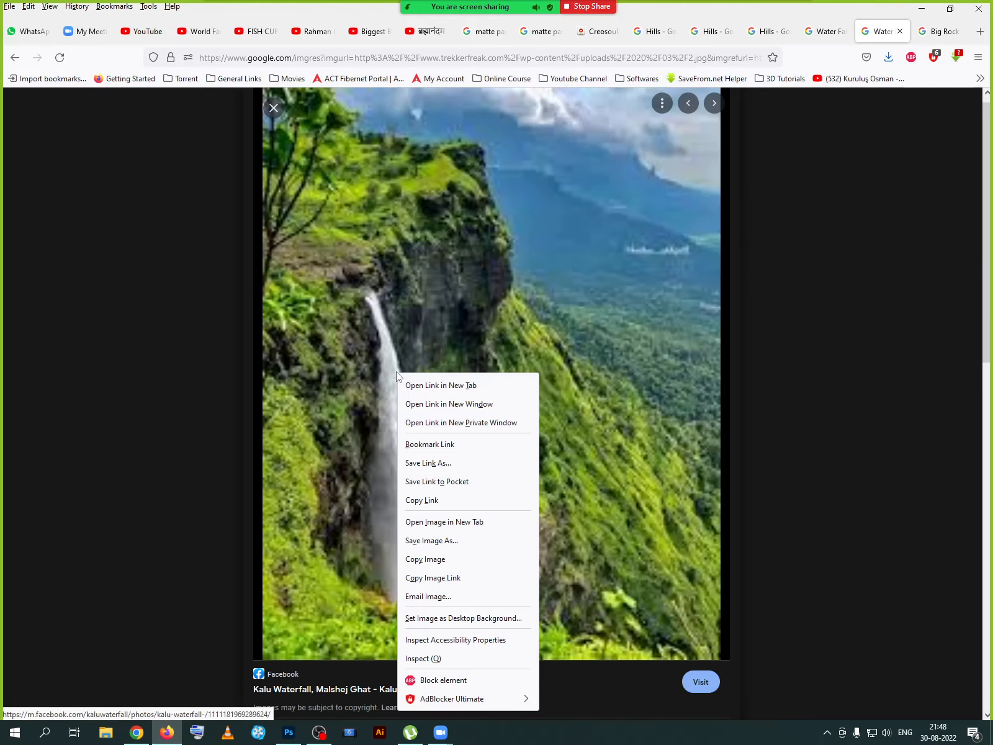
key("t")
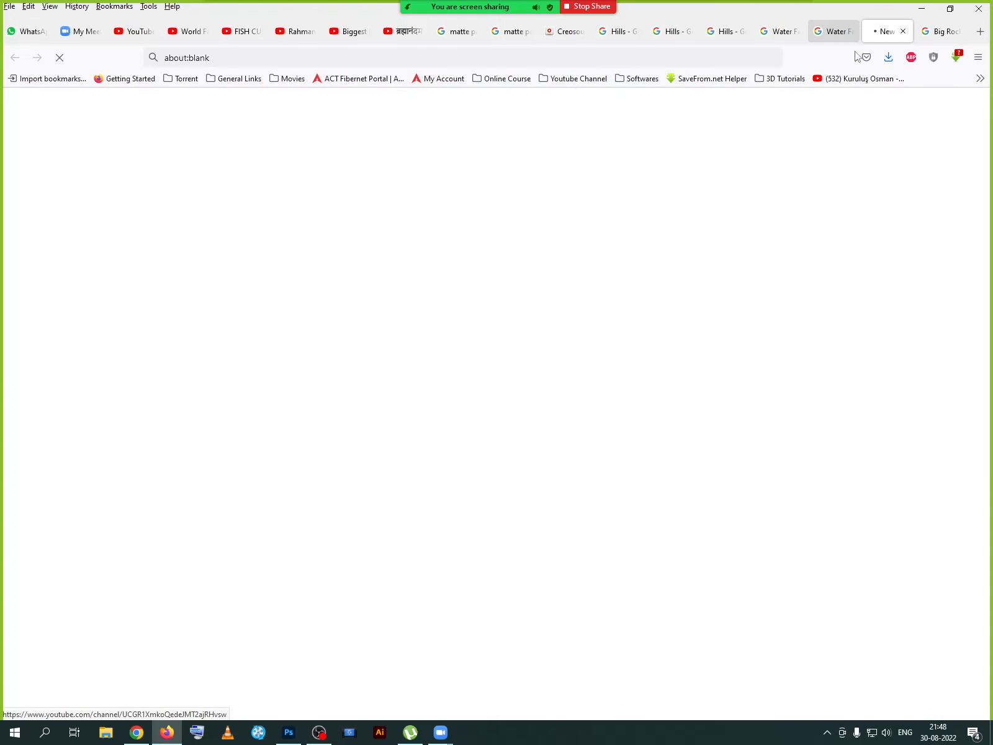
- Return to the Kalu Waterfall preview and, from its related images, preview the whatshot.in Madhe Ghat Waterfalls photo
left_click(843, 37)
scroll(523, 336, "down", 6)
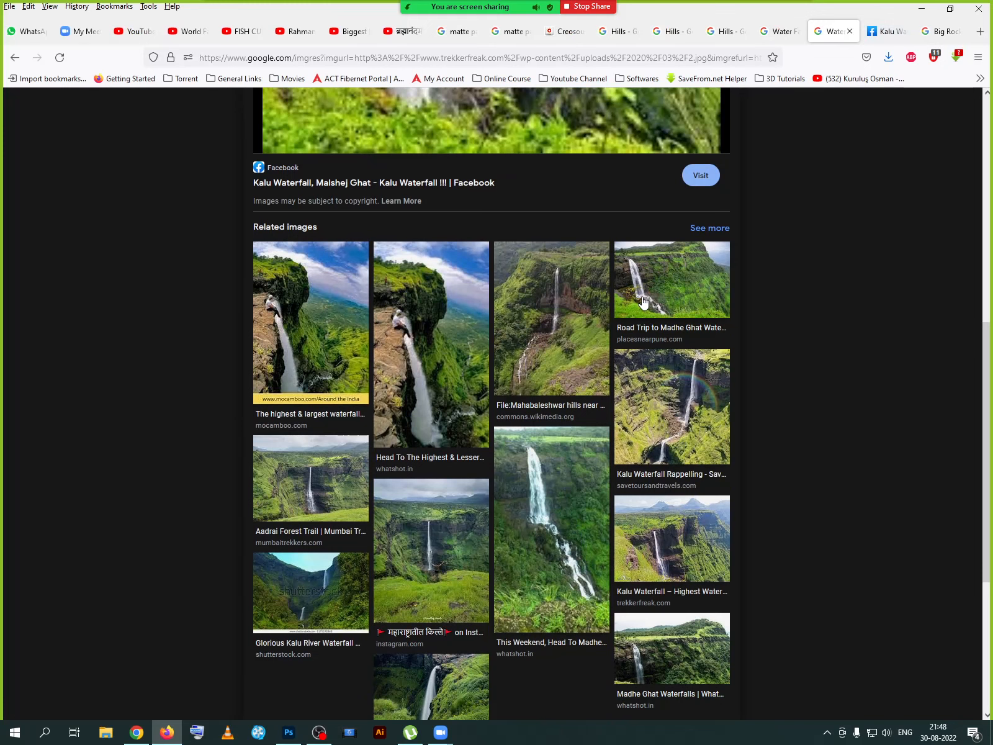
scroll(531, 553, "down", 3)
left_click(634, 475)
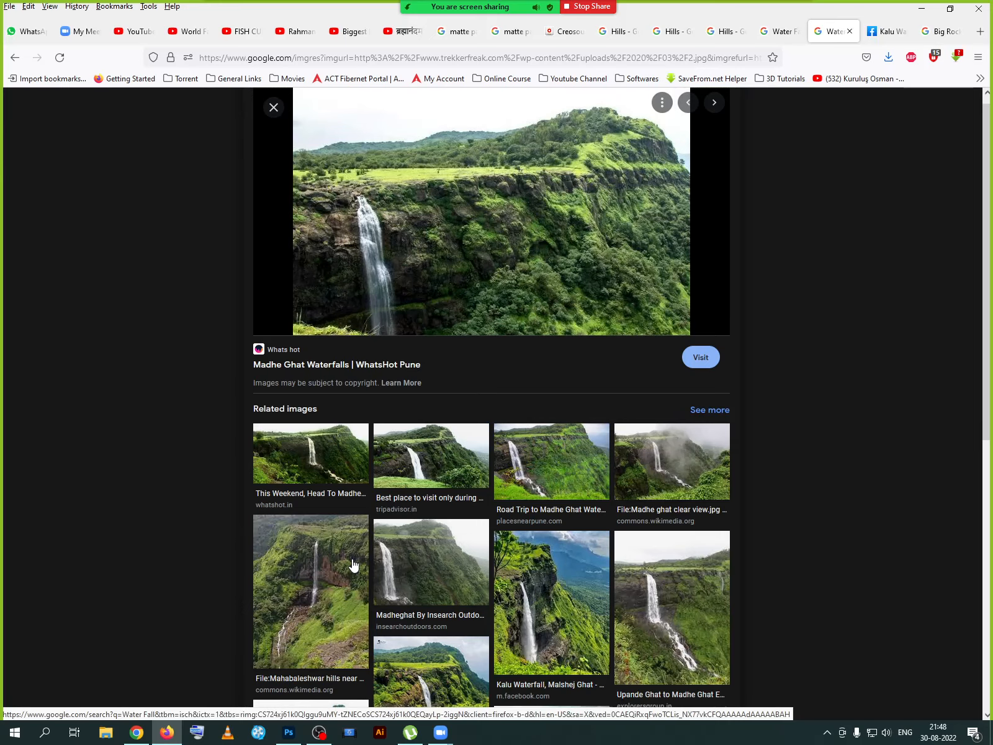
- Open the related tall whatshot.in photo of the Madhe Ghat waterfall and save it to the Desktop as a JPEG image
scroll(606, 561, "down", 3)
left_click(547, 599)
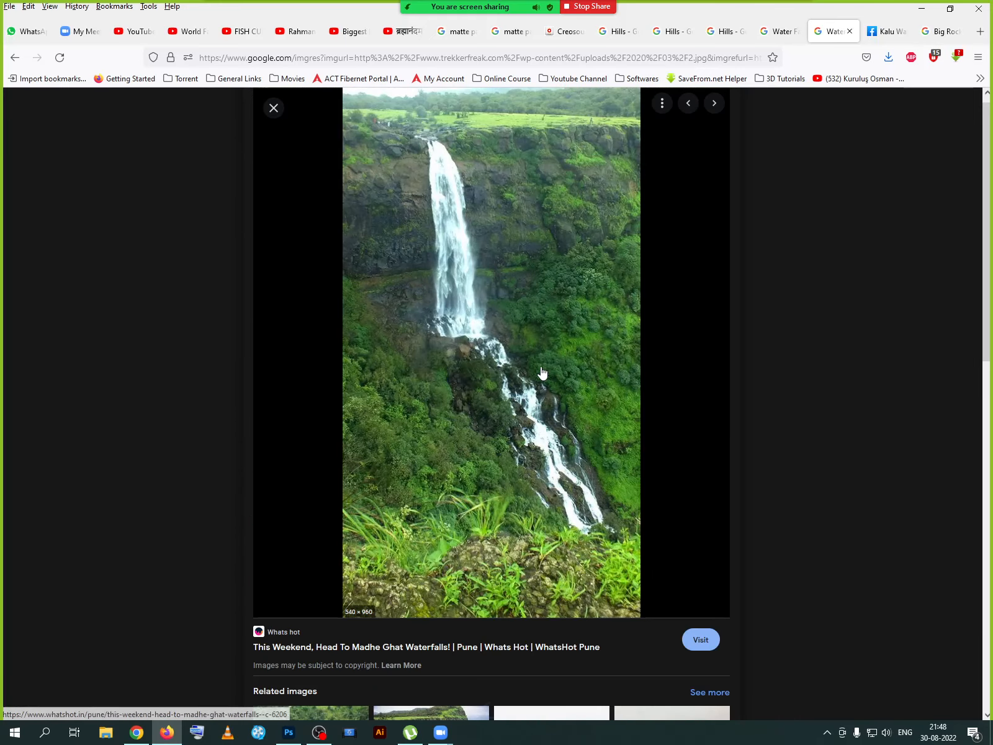
right_click(452, 196)
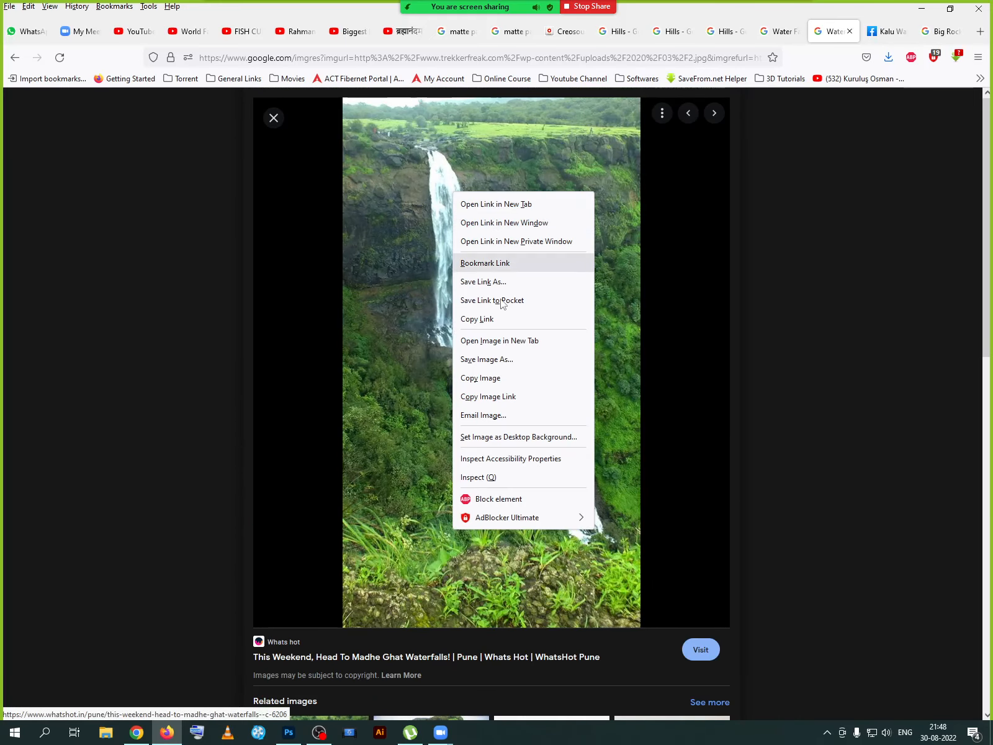
left_click(483, 357)
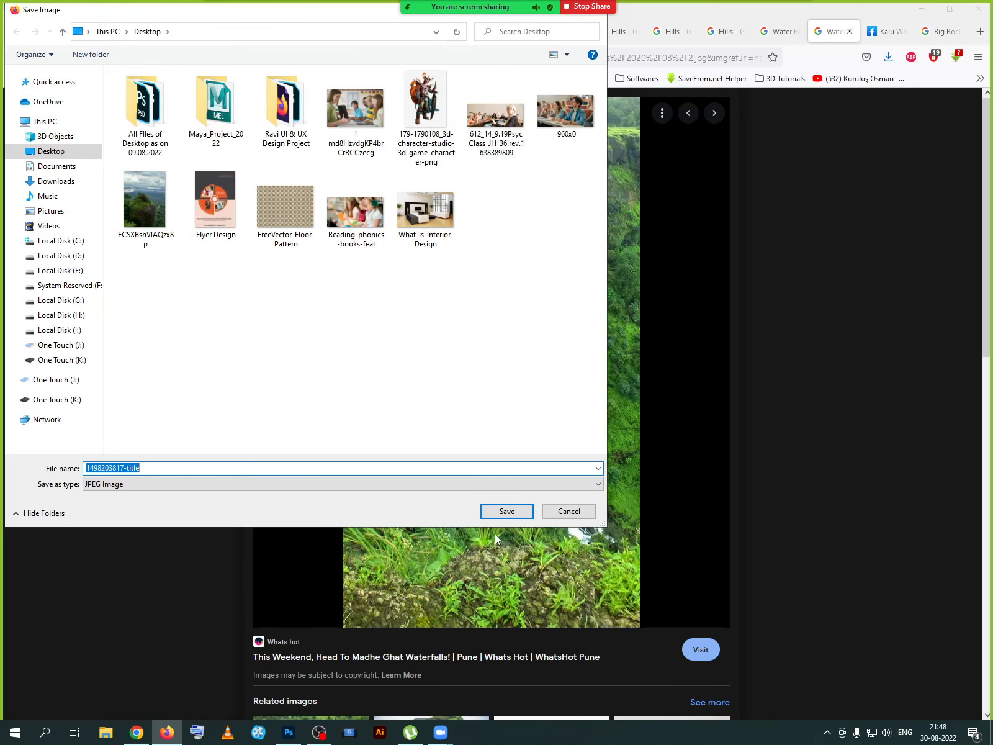
left_click(504, 513)
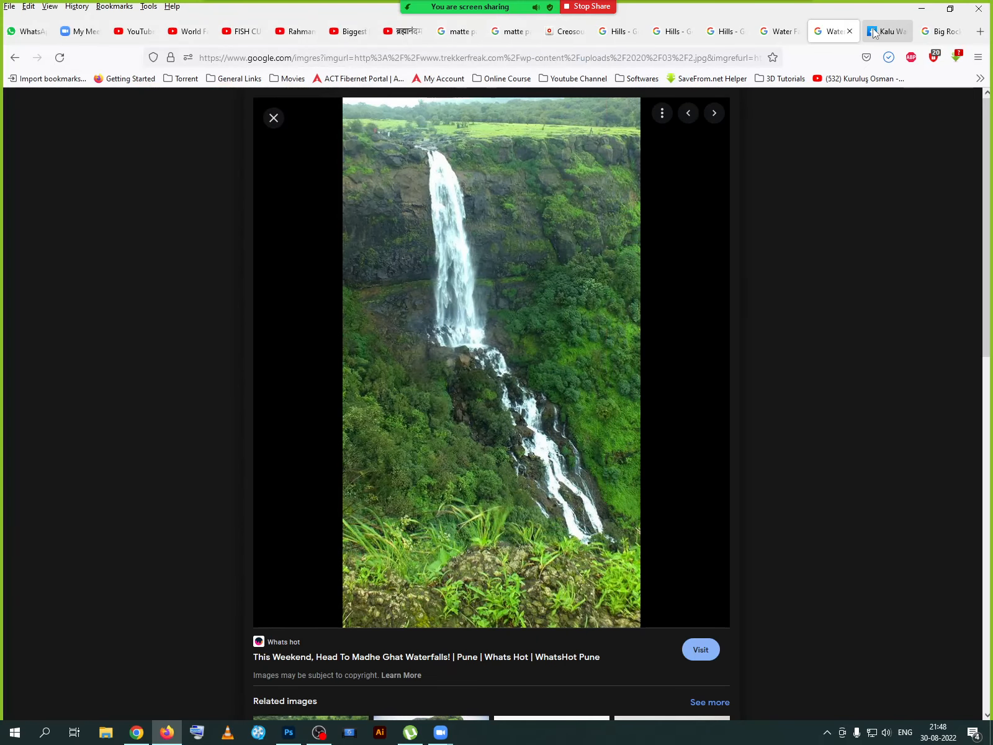
- Try to save the Kalu Waterfall photo from its m.facebook.com page
left_click(873, 32)
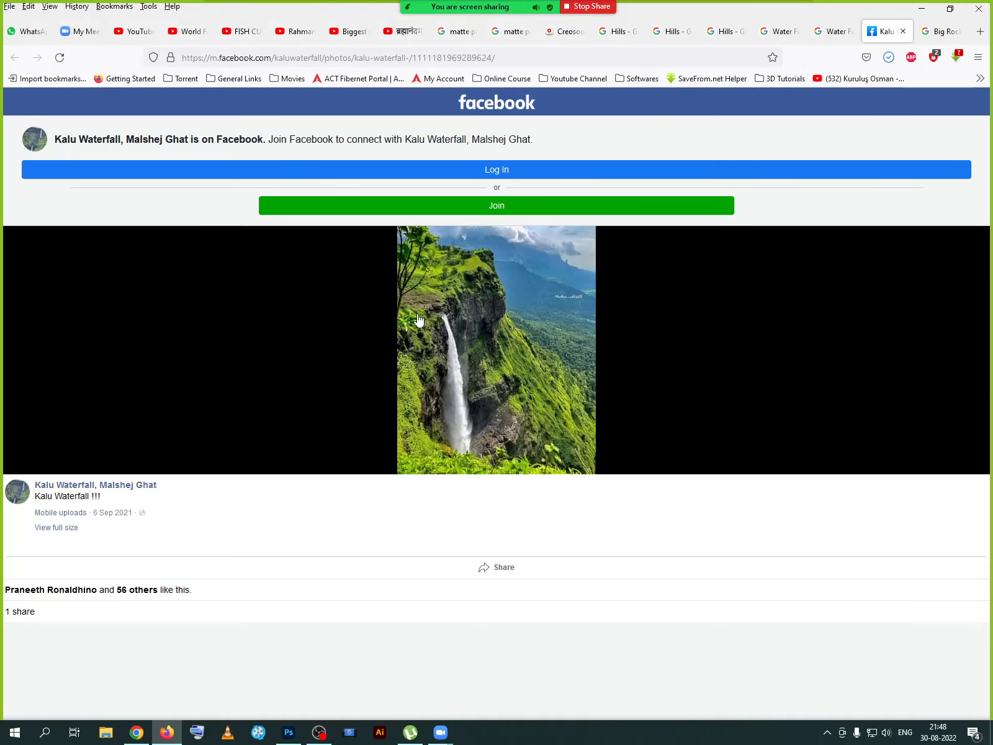
right_click(441, 355)
left_click(433, 373)
right_click(434, 367)
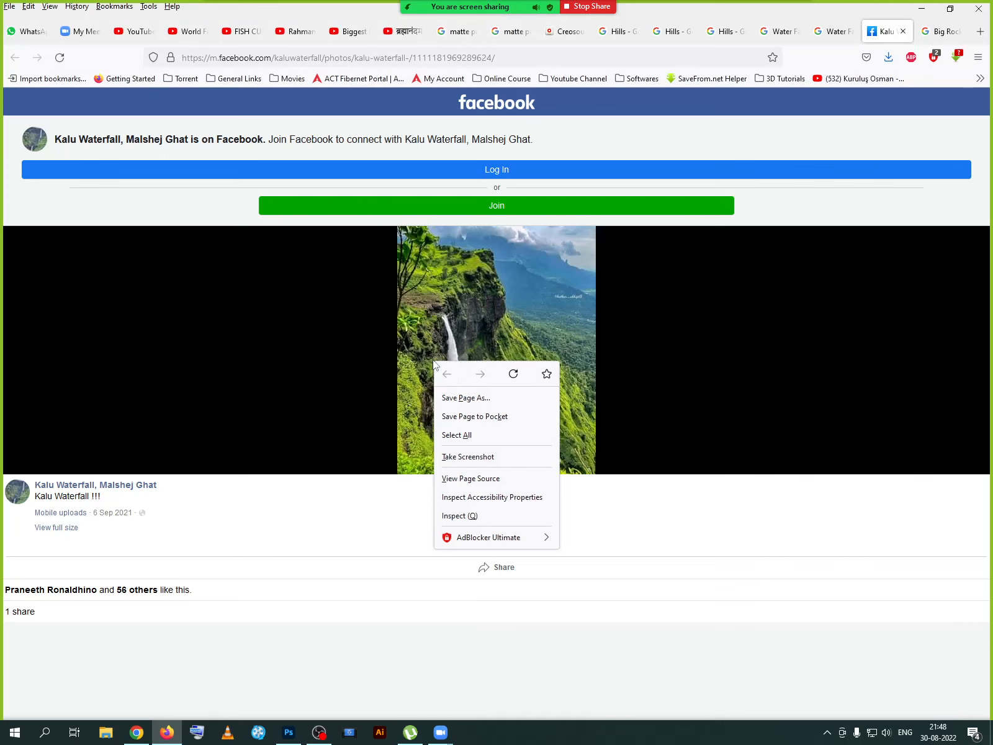
left_click(419, 358)
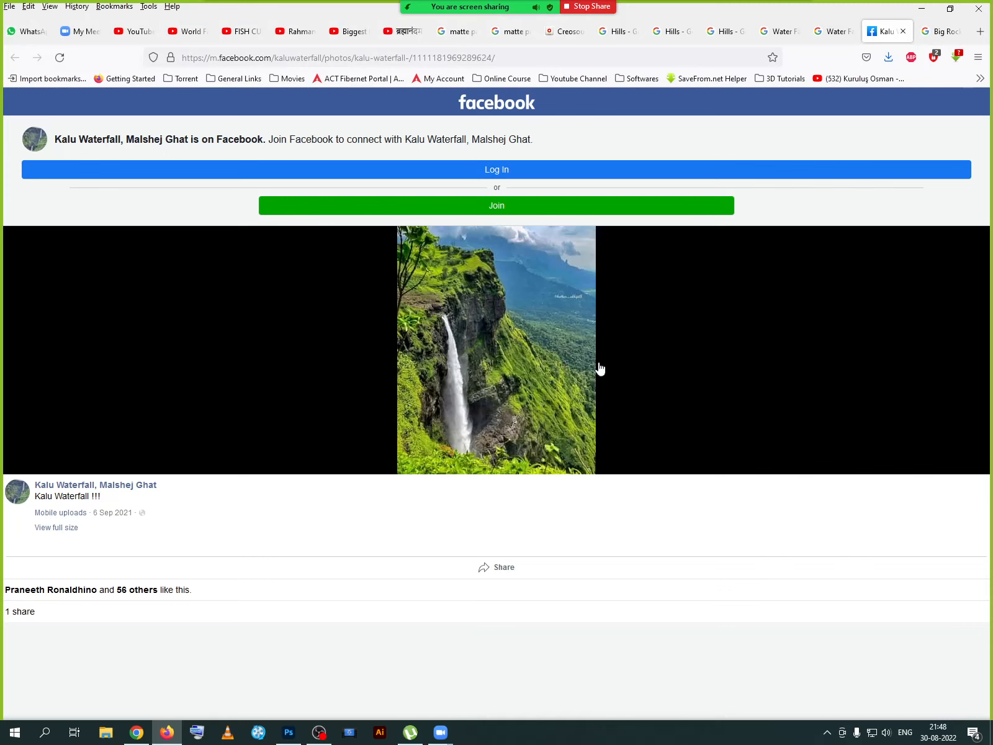
- Close the Facebook photo tab and the Madhe Ghat preview tab, and return to the Water Fall image results
left_click(903, 31)
left_click(843, 31)
left_click(849, 31)
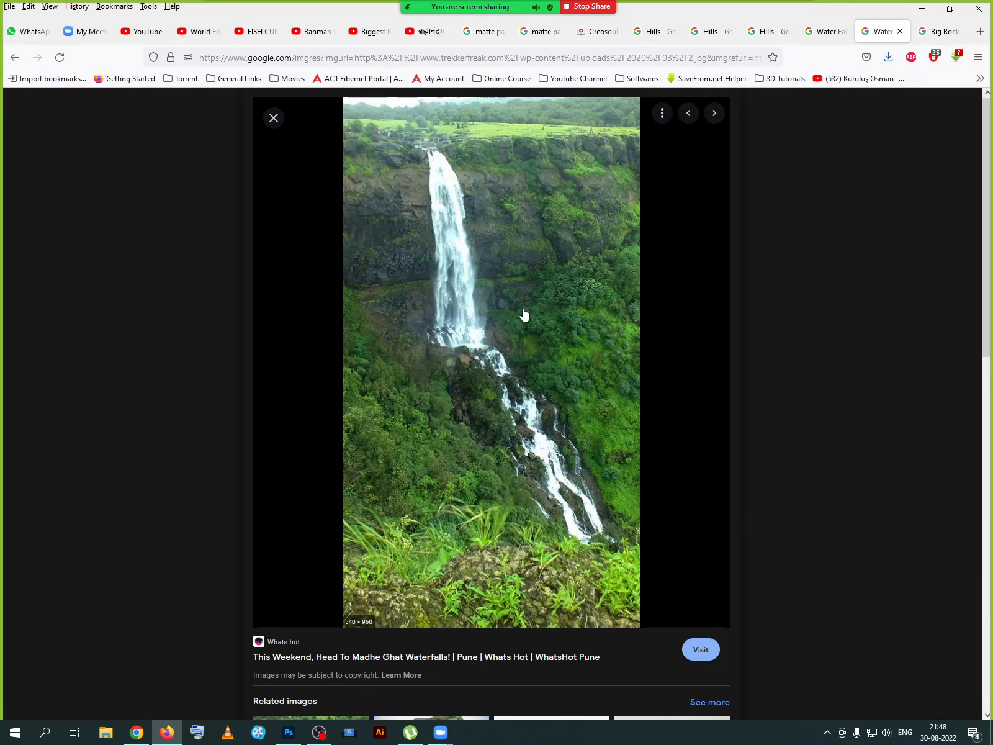
left_click(887, 35)
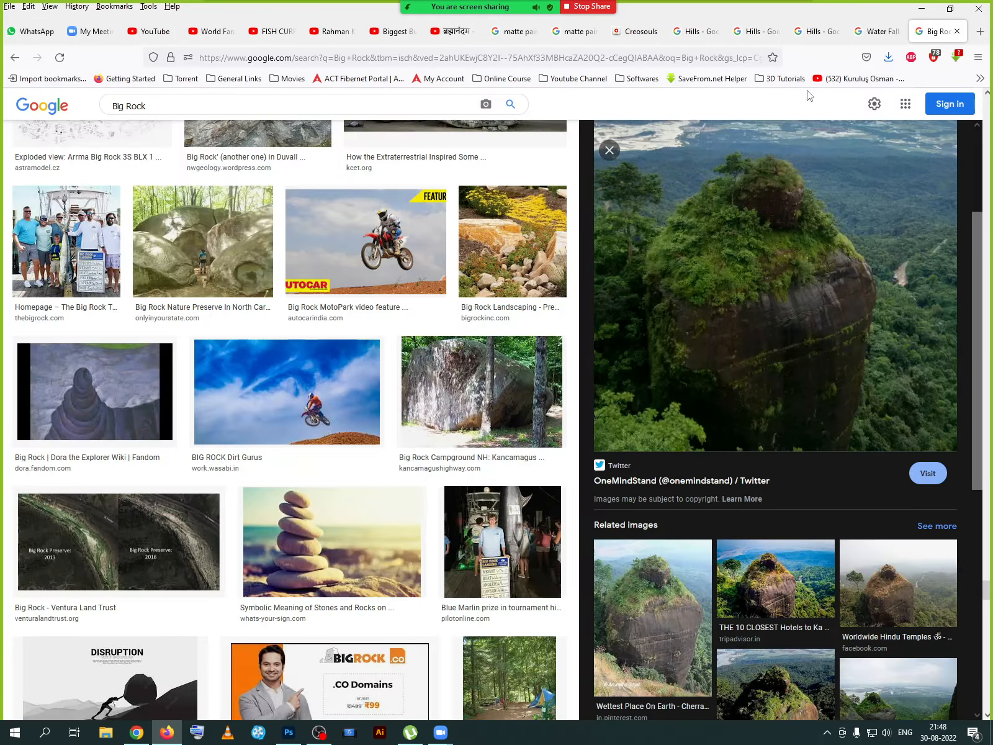
left_click(875, 33)
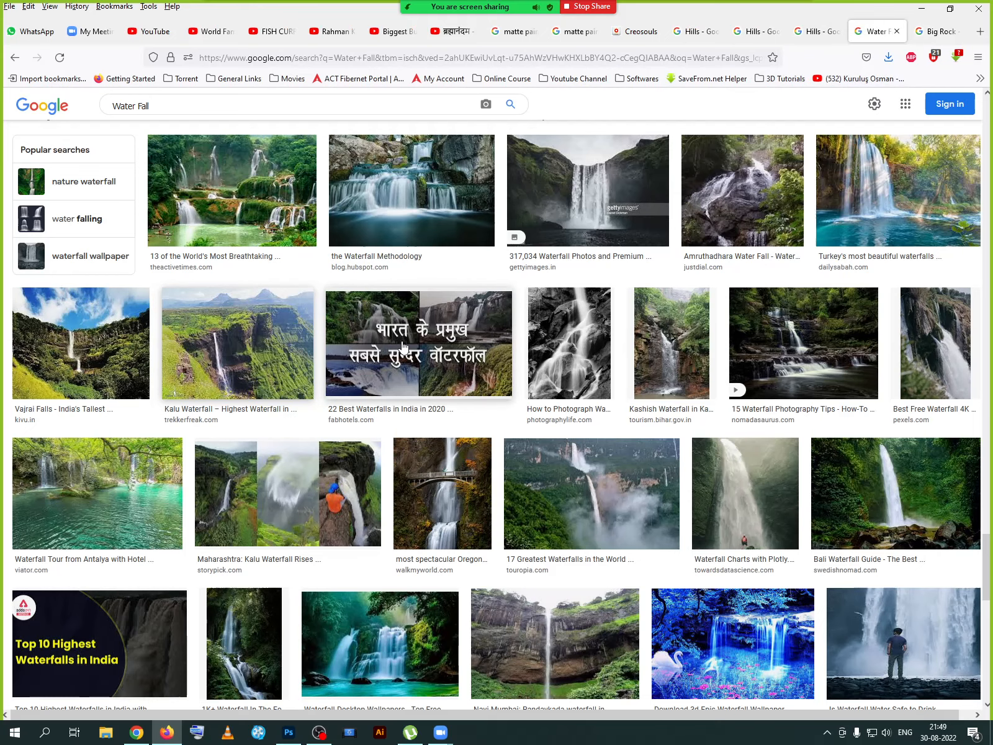
- Look further through the Water Fall image results and preview the Times of India waterfall hikes photo with its related images
scroll(403, 346, "down", 2)
scroll(155, 402, "down", 3)
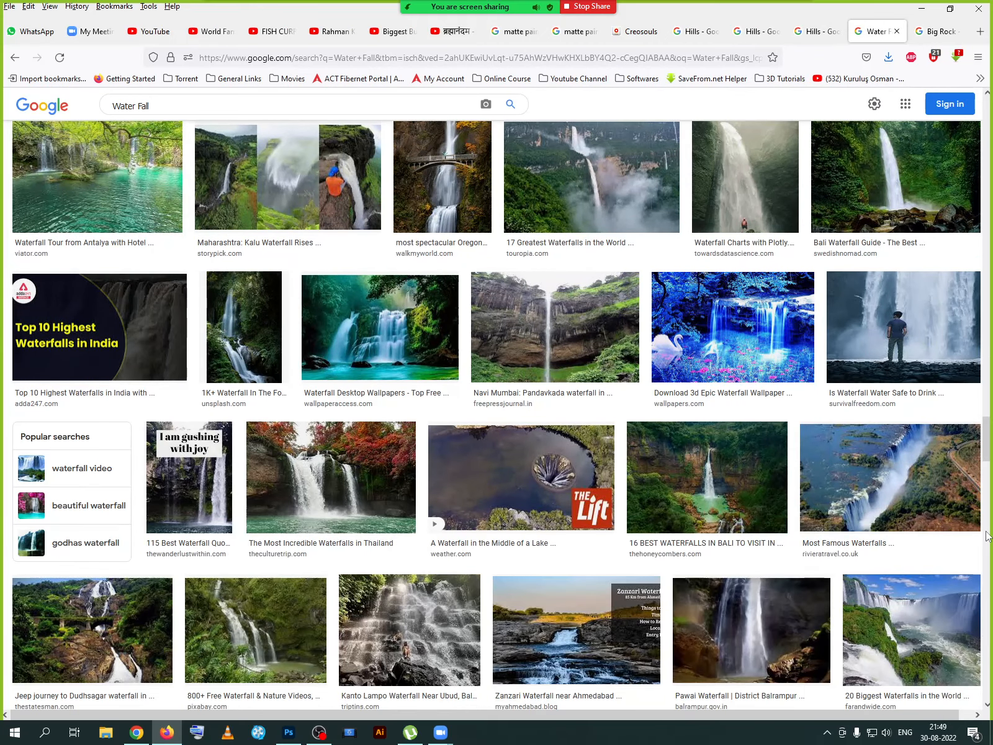
scroll(277, 483, "down", 3)
scroll(277, 483, "down", 3)
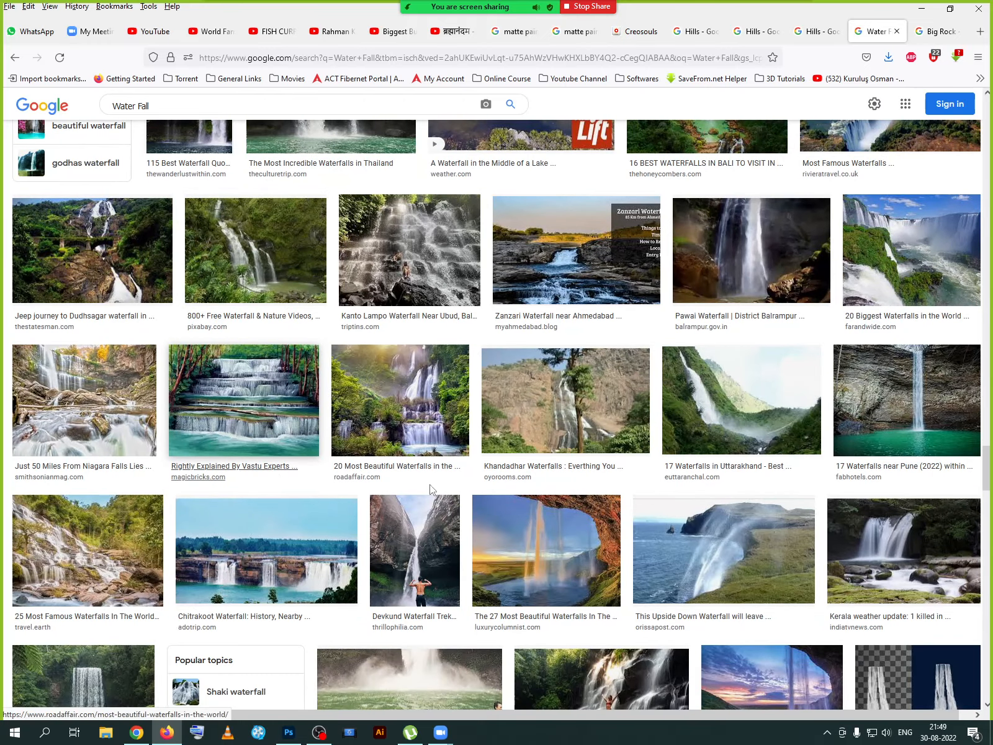
scroll(938, 438, "down", 2)
scroll(938, 438, "down", 3)
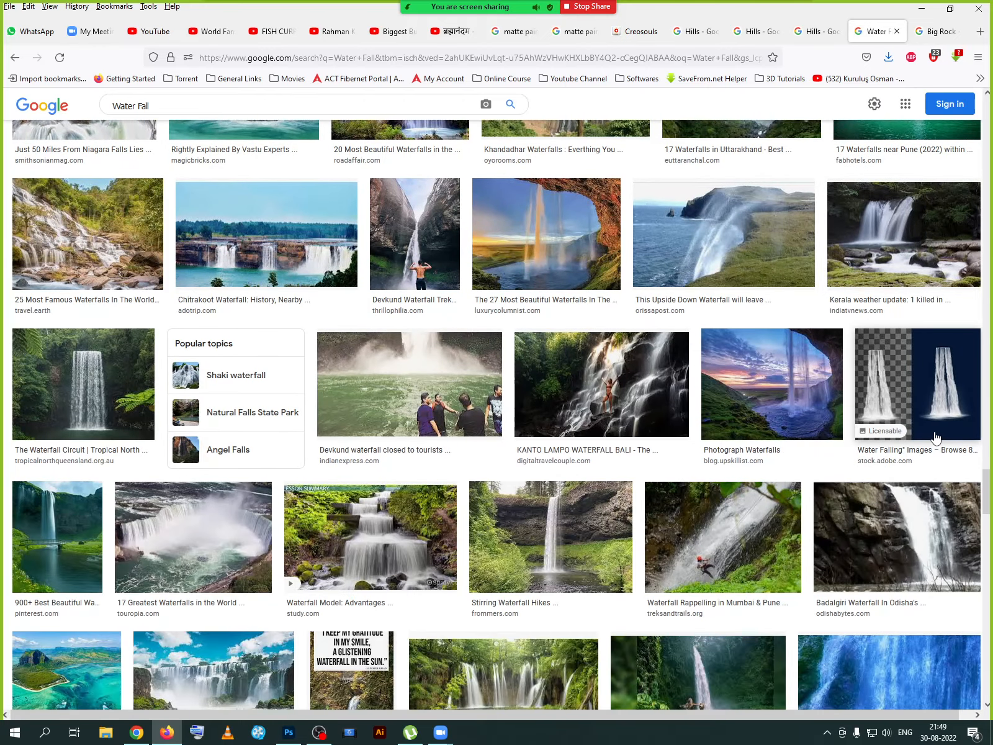
scroll(163, 551, "down", 3)
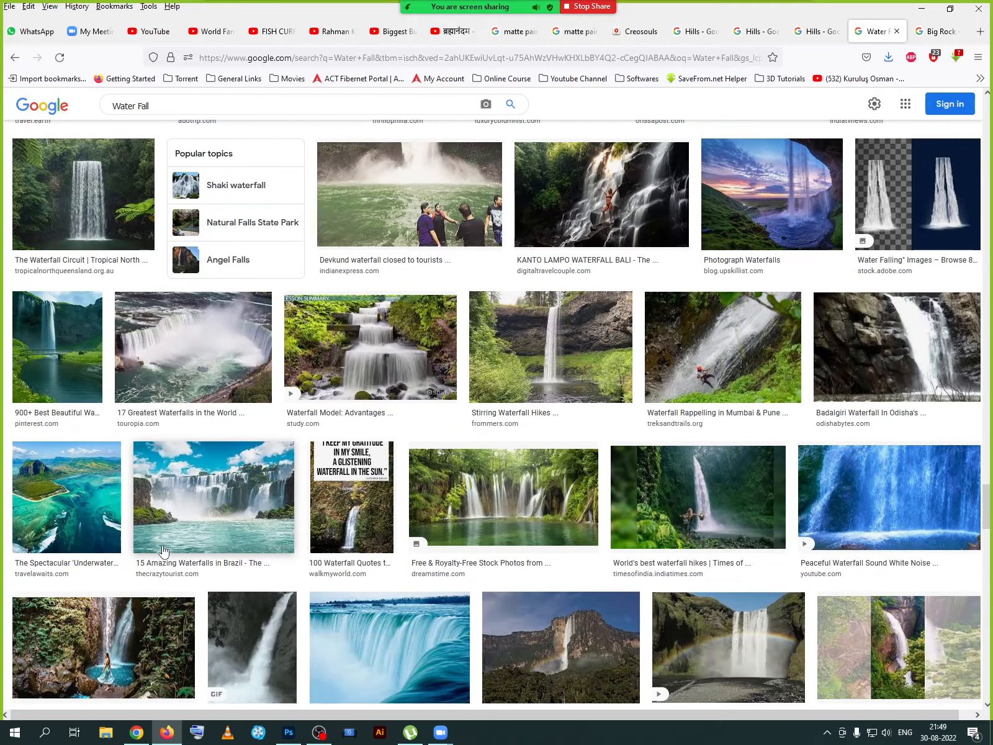
left_click(701, 494)
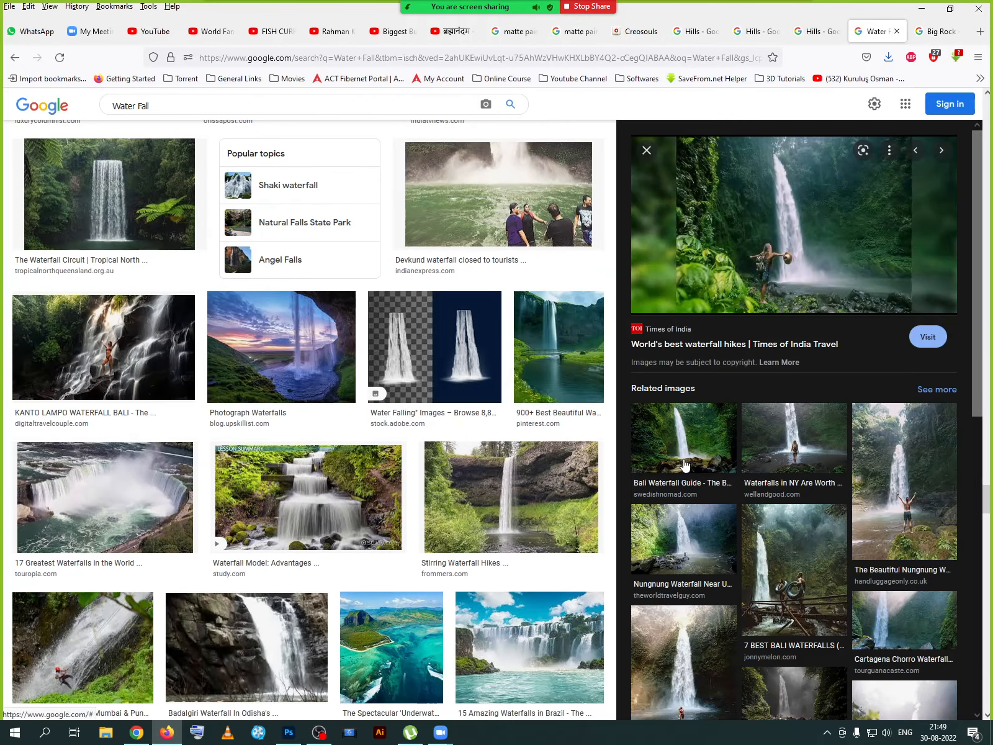
scroll(684, 464, "down", 3)
scroll(685, 465, "down", 3)
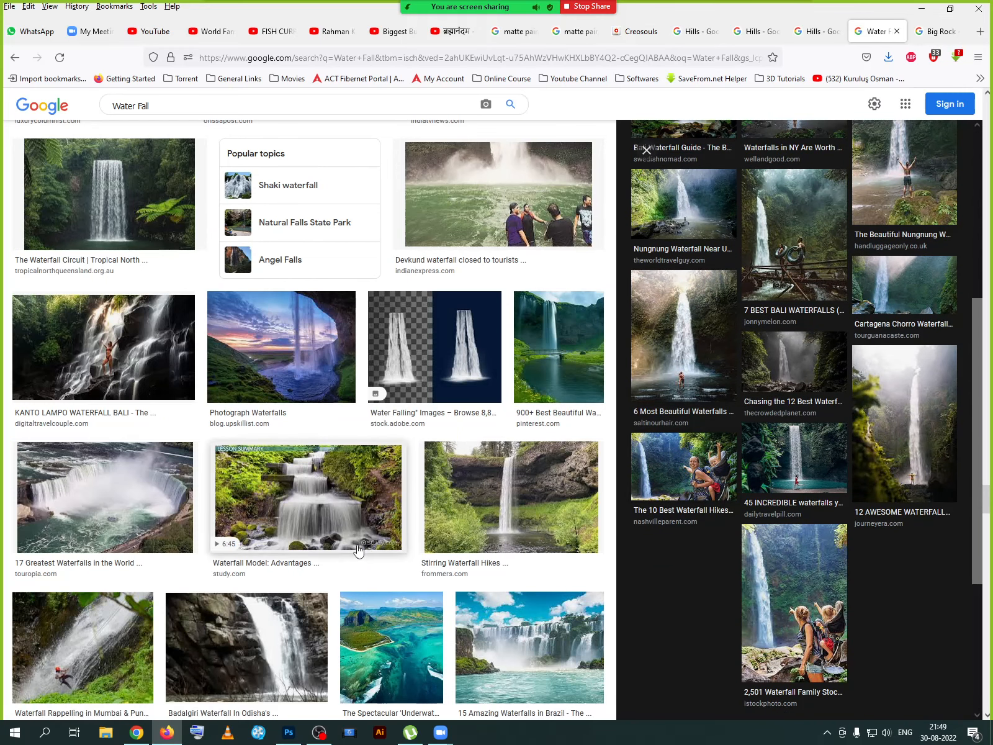
- Look back through the Water Fall image results up to the first rows for another suitable waterfall photo
scroll(359, 542, "down", 10)
scroll(359, 545, "down", 15)
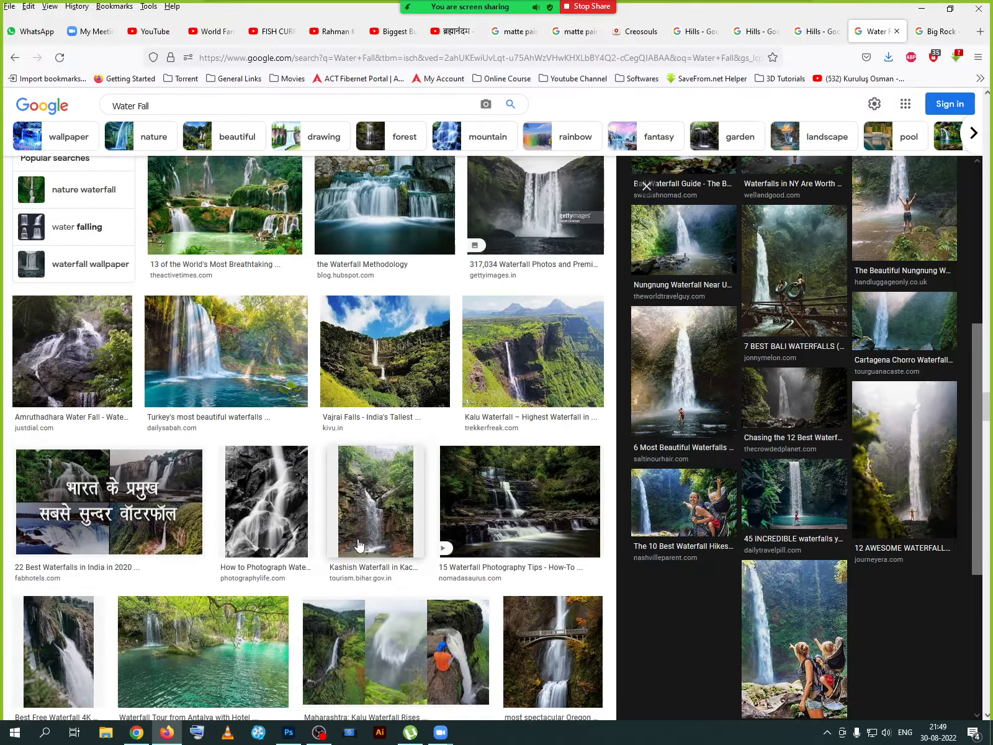
scroll(358, 545, "up", 10)
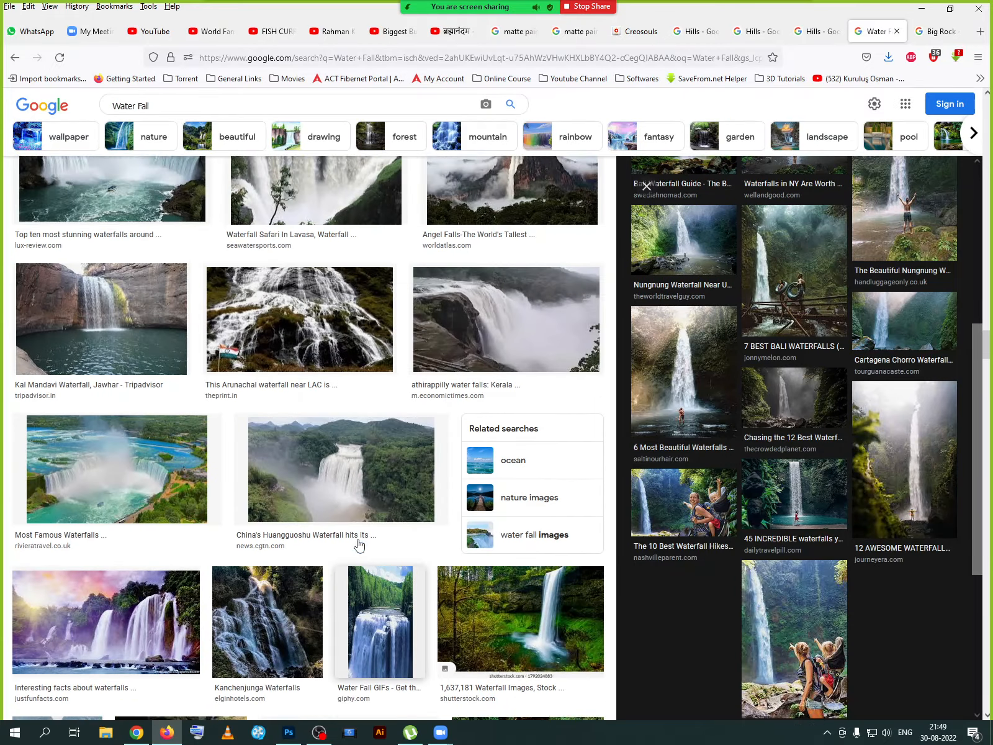
scroll(359, 545, "up", 10)
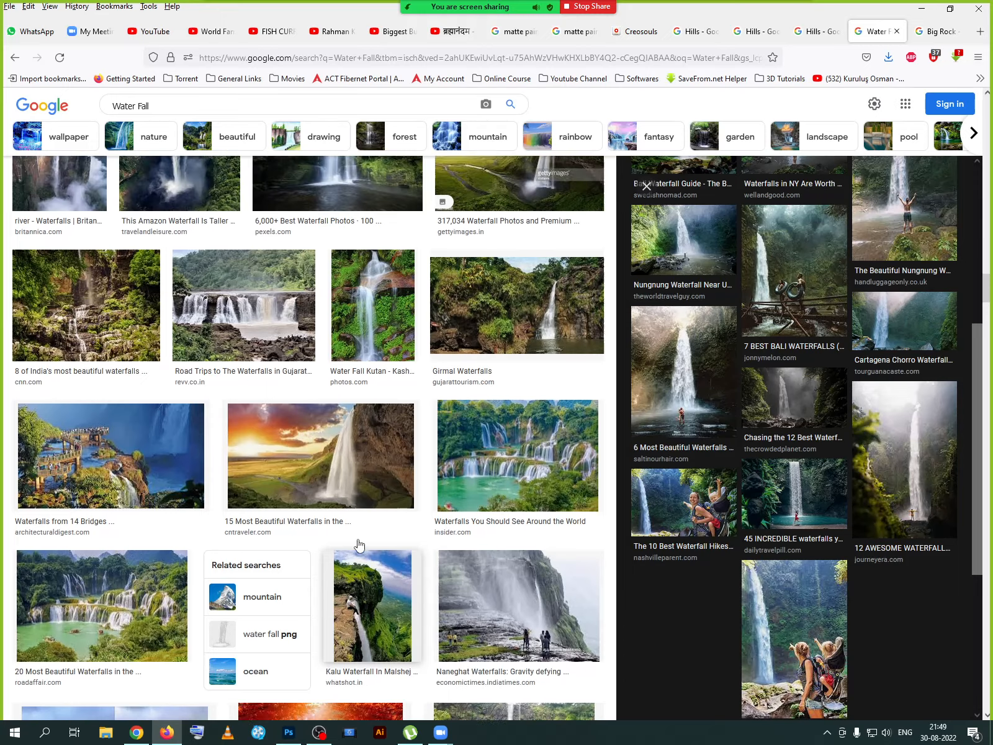
scroll(359, 544, "up", 15)
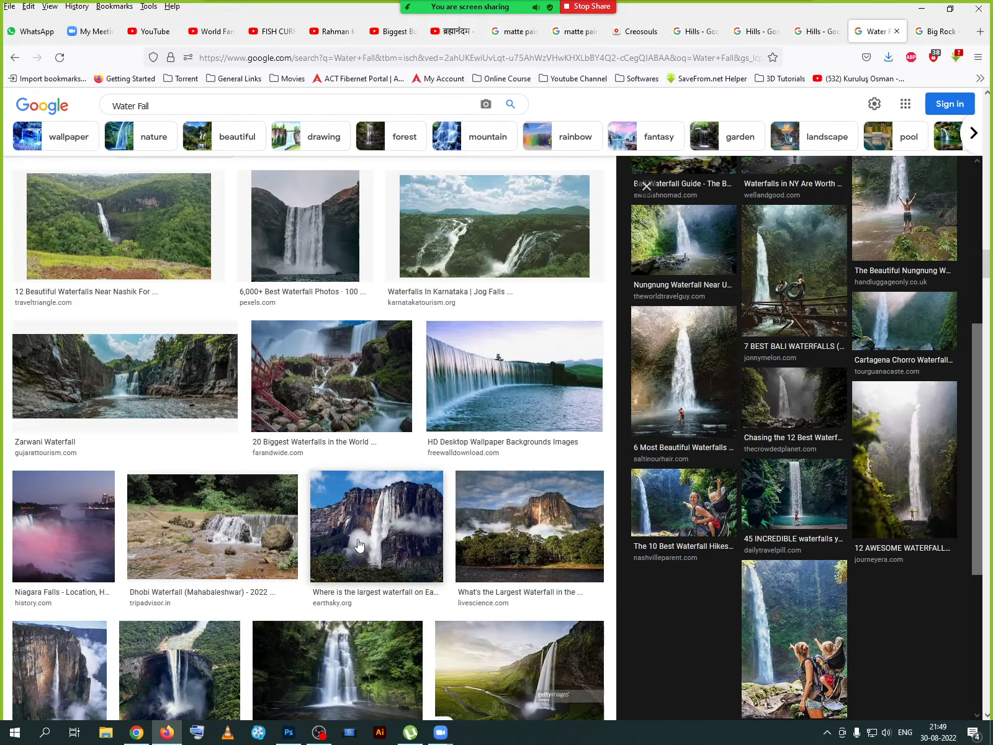
scroll(359, 545, "up", 10)
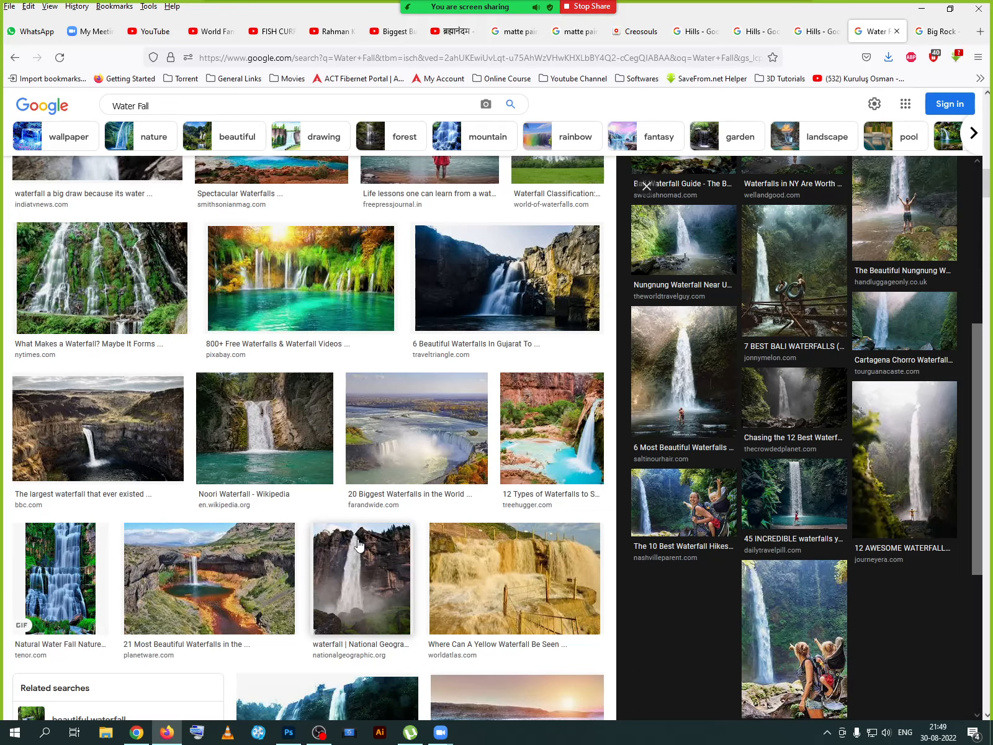
scroll(472, 447, "up", 5)
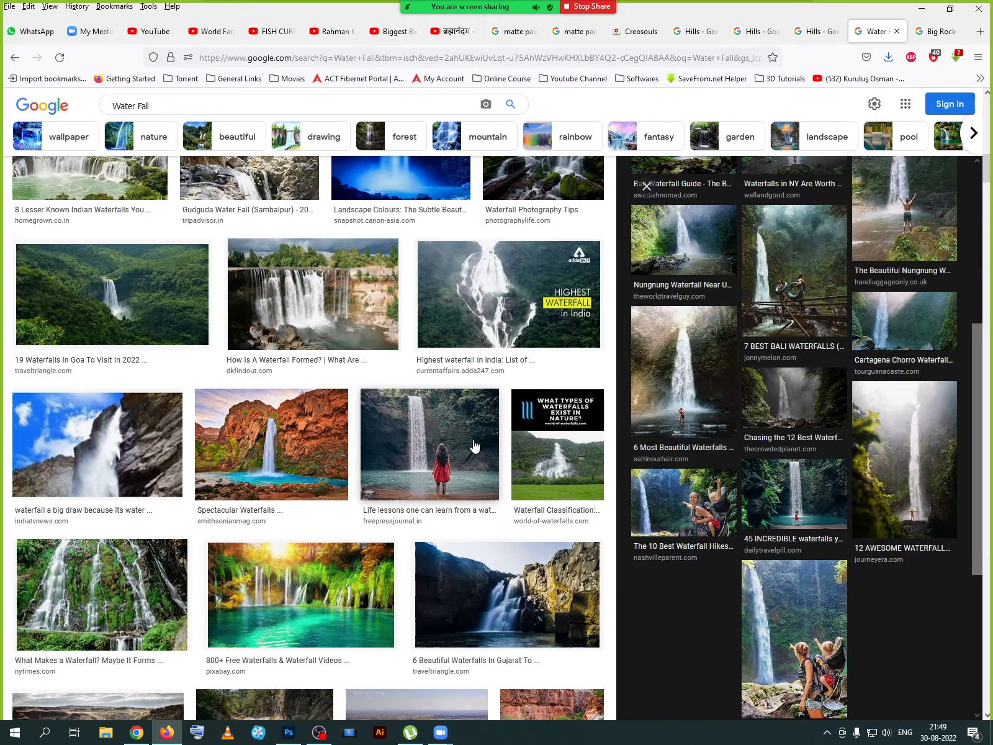
scroll(475, 446, "up", 10)
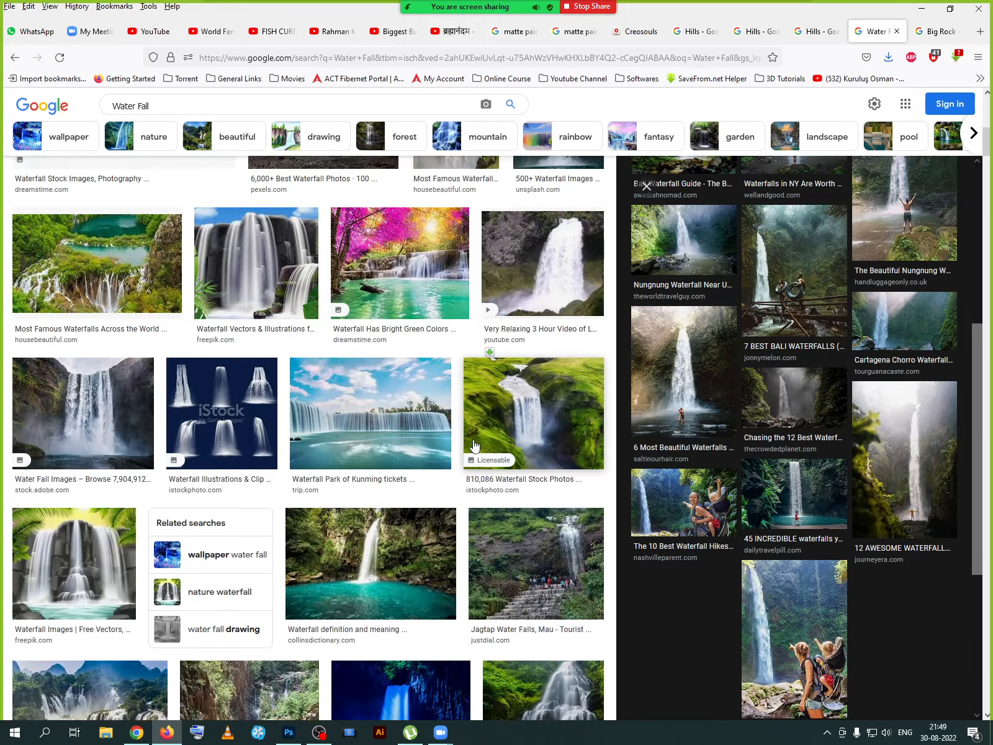
scroll(474, 445, "up", 10)
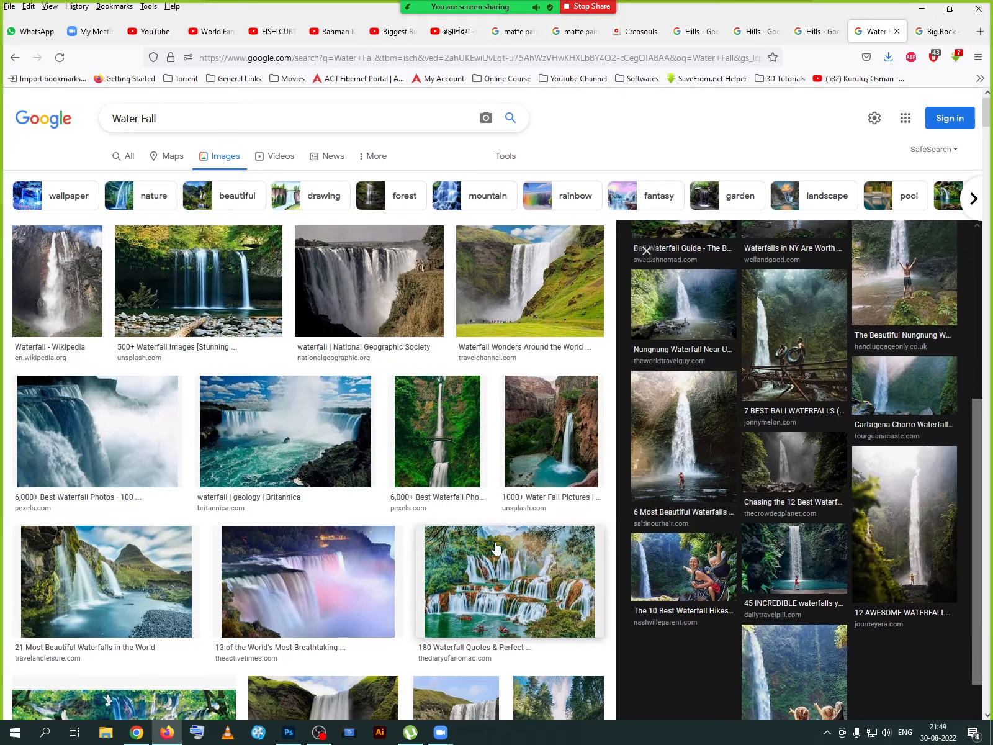
- Open the Pexels photo of a waterfall with a bridge in a new tab and preview its related unsplash.com waterfalls landscape photo
right_click(443, 424)
left_click(524, 95)
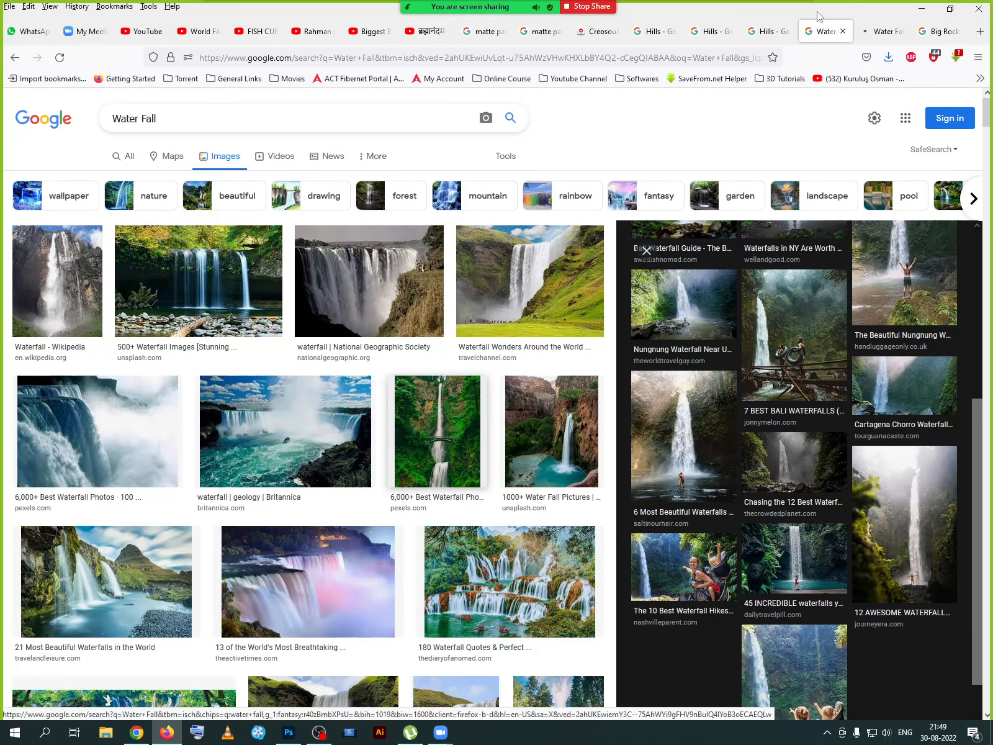
left_click(880, 31)
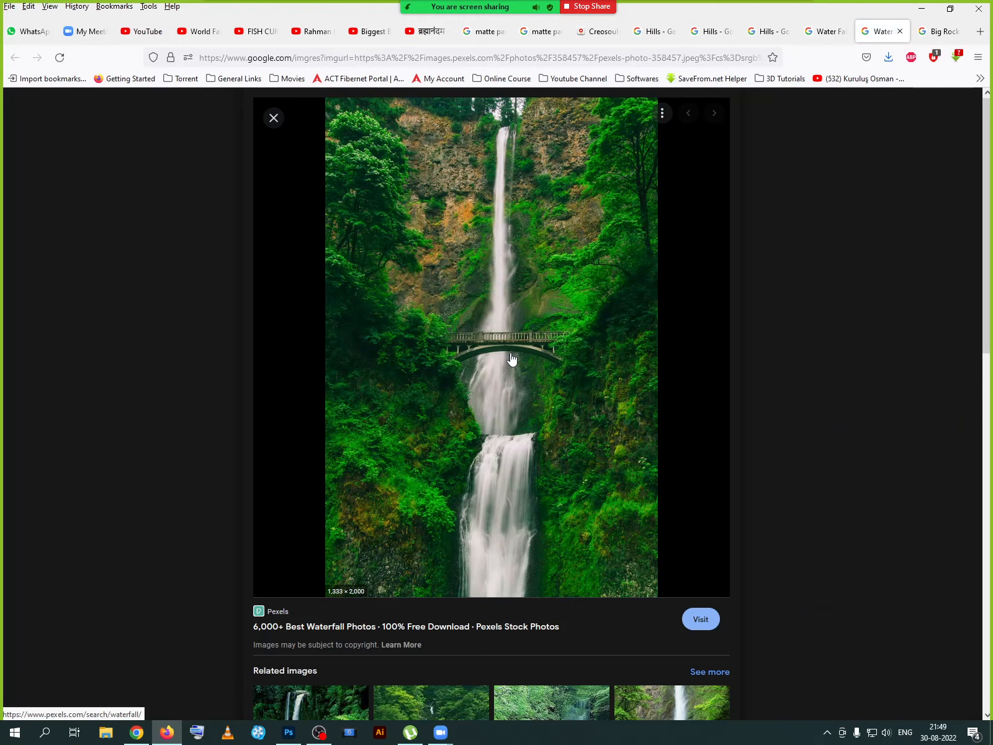
scroll(503, 329, "down", 5)
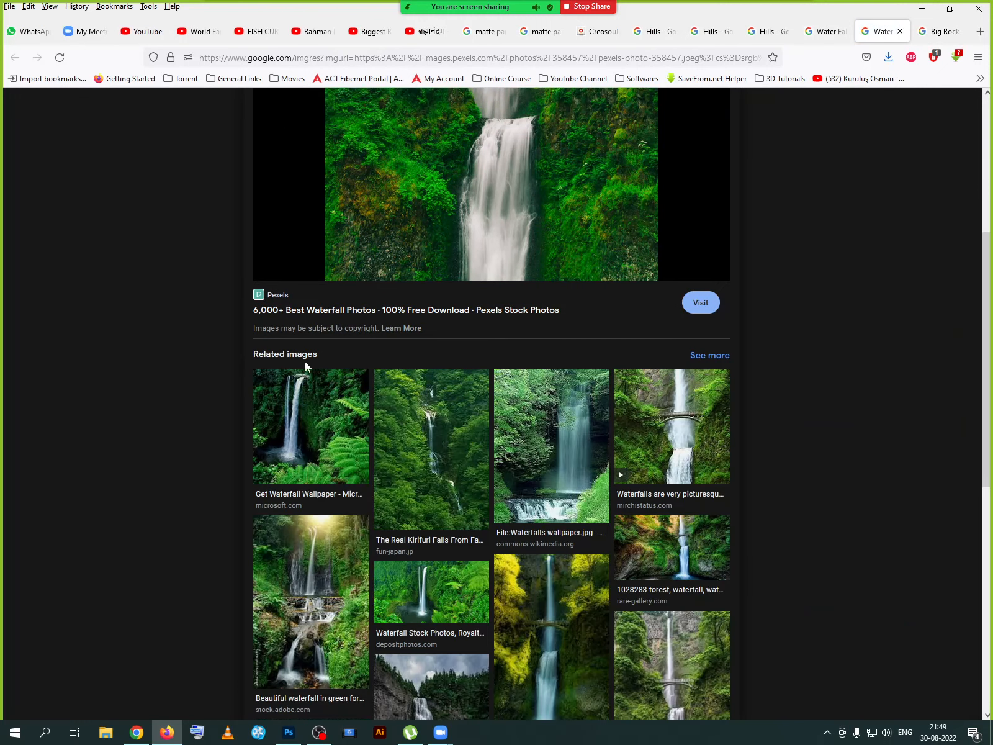
scroll(438, 481, "down", 3)
scroll(435, 472, "down", 2)
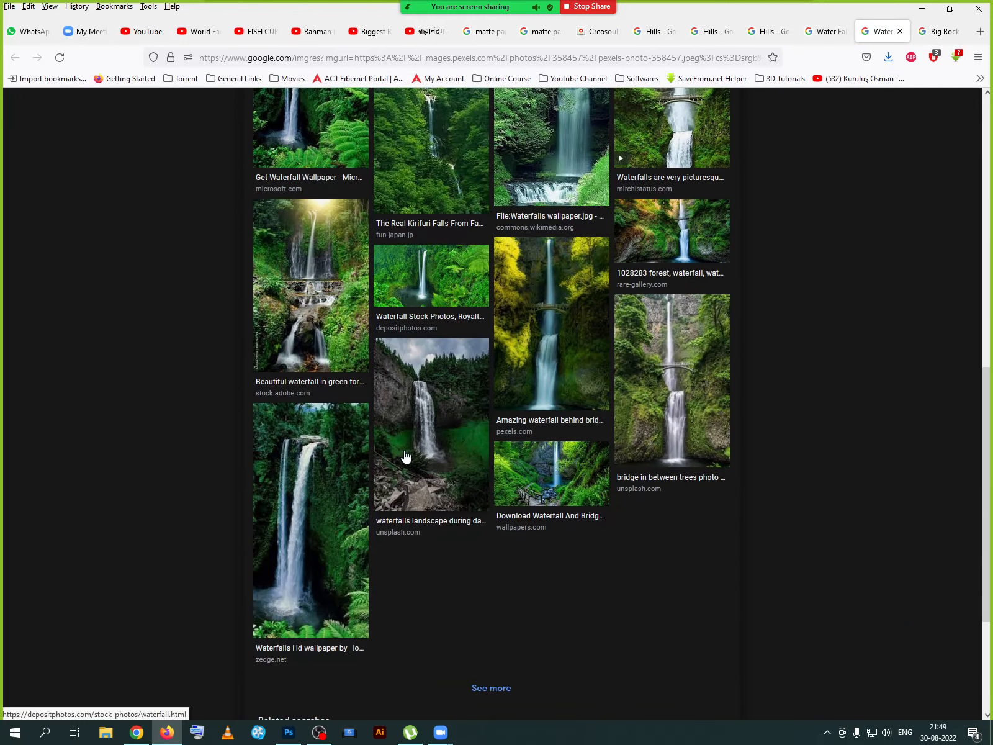
left_click(427, 420)
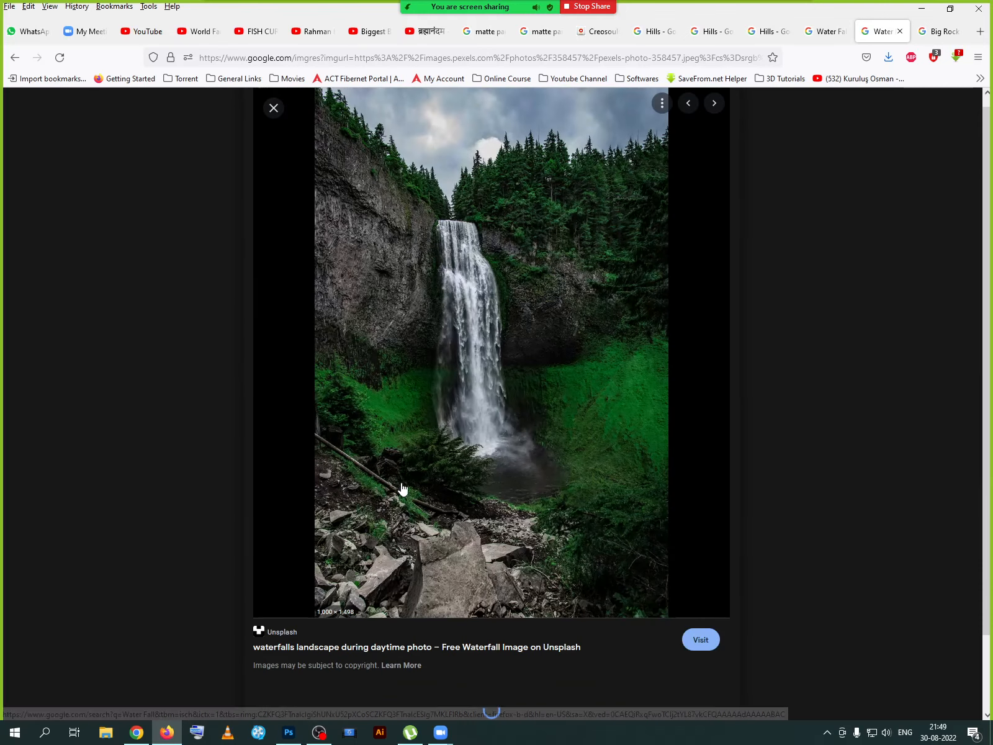
- From the related images, preview the Pexels Landscape Photography of Waterfalls photo and its related coolwallpapers.me waterfall with ferns
scroll(407, 485, "down", 5)
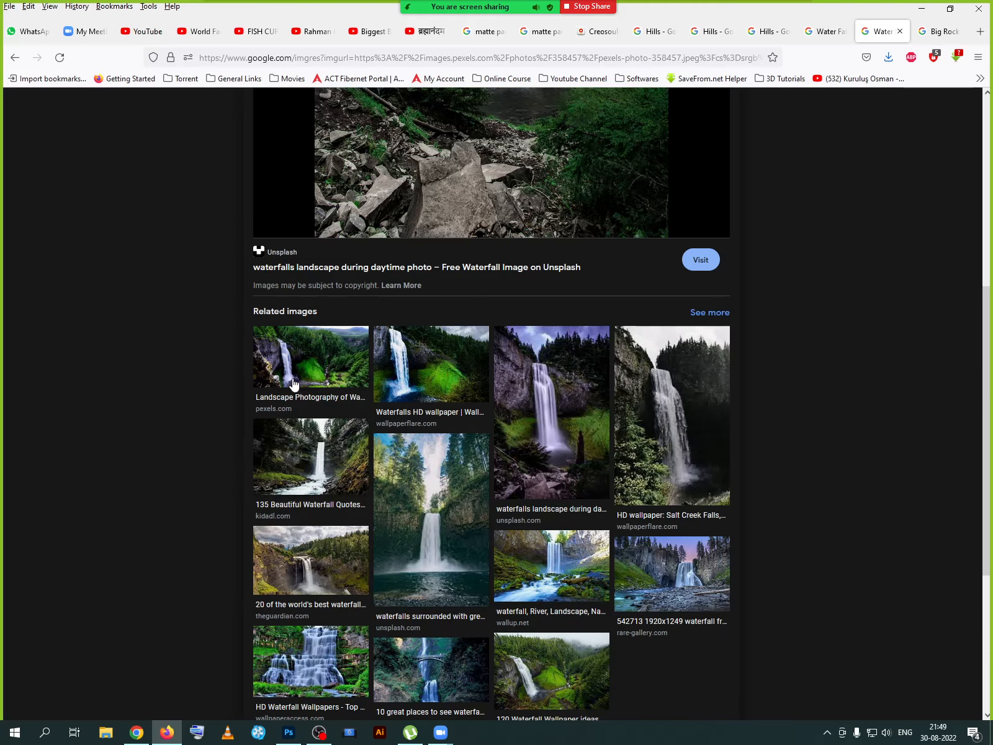
scroll(294, 384, "down", 3)
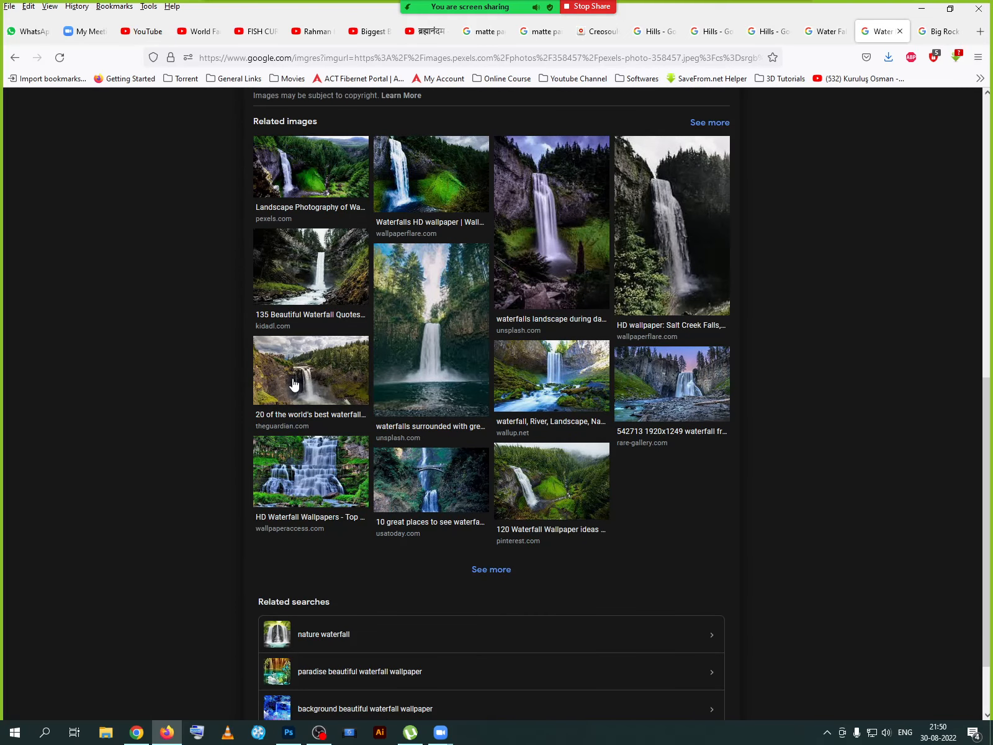
scroll(295, 385, "up", 4)
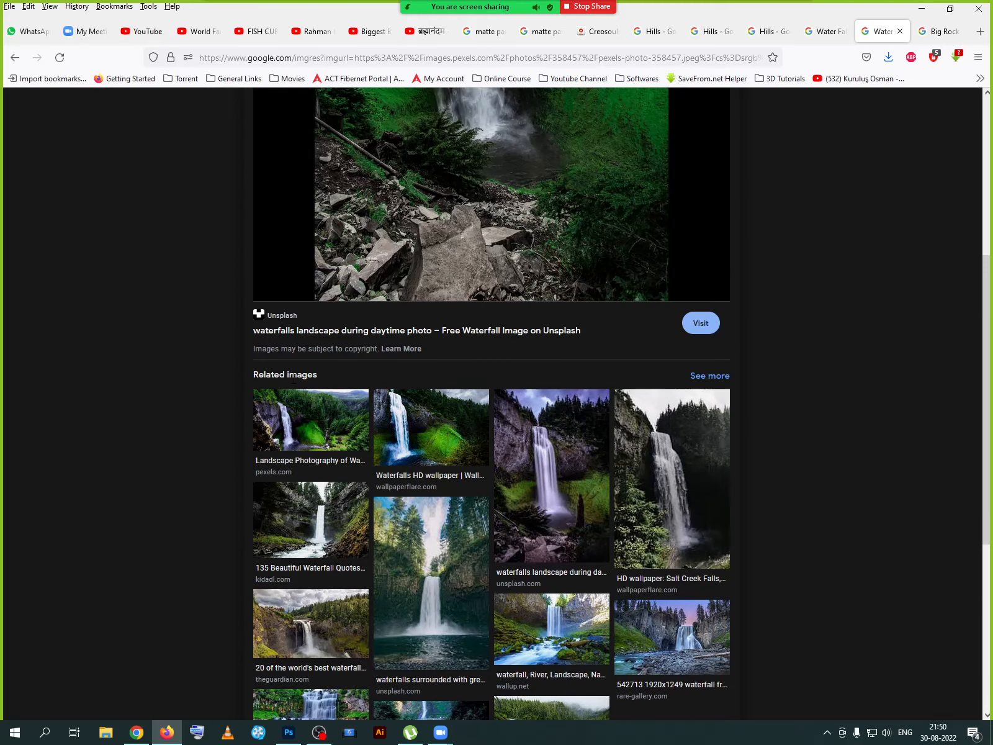
left_click(288, 416)
scroll(338, 368, "down", 3)
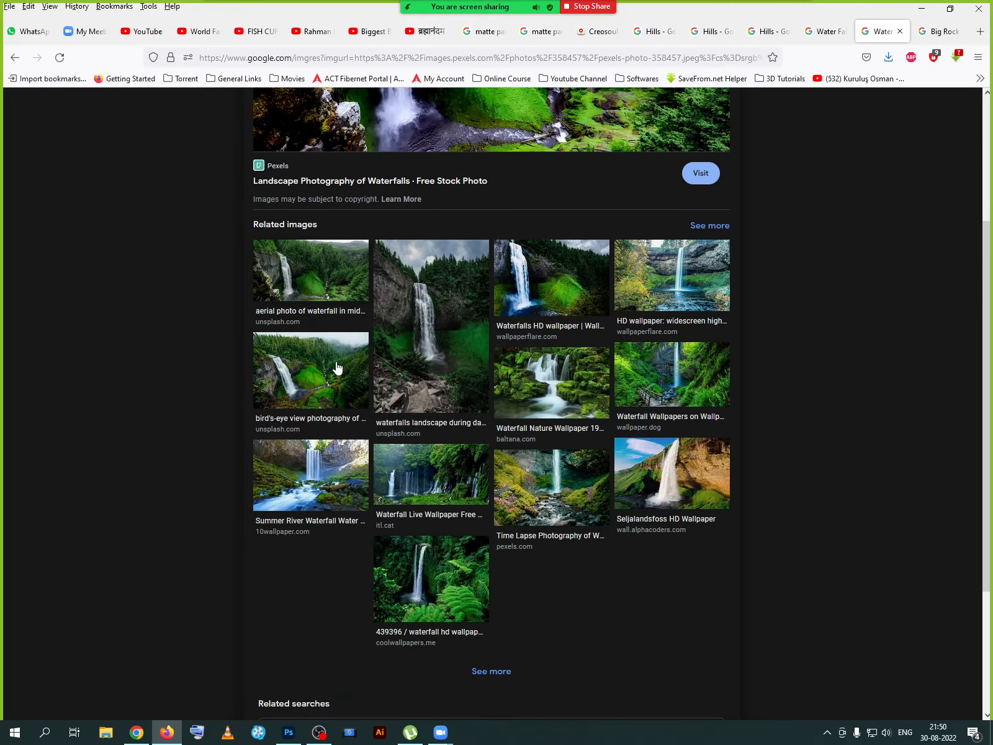
left_click(417, 585)
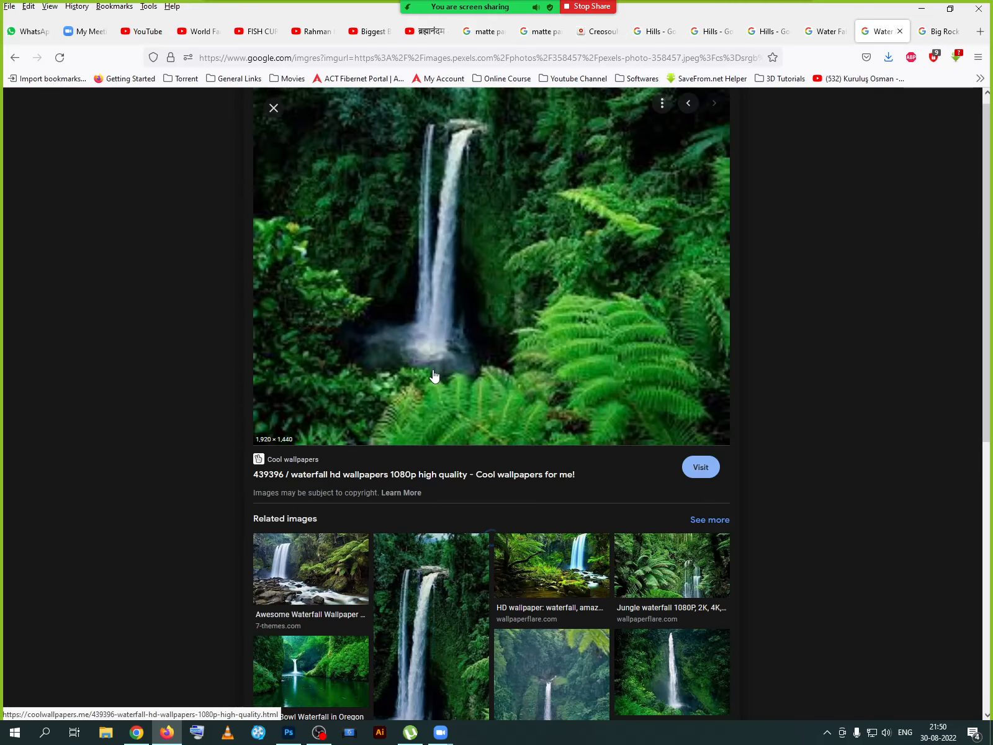
- Open the related tall zedge.net waterfall wallpaper and save it to the Desktop as the JPEG image crop
scroll(433, 376, "down", 4)
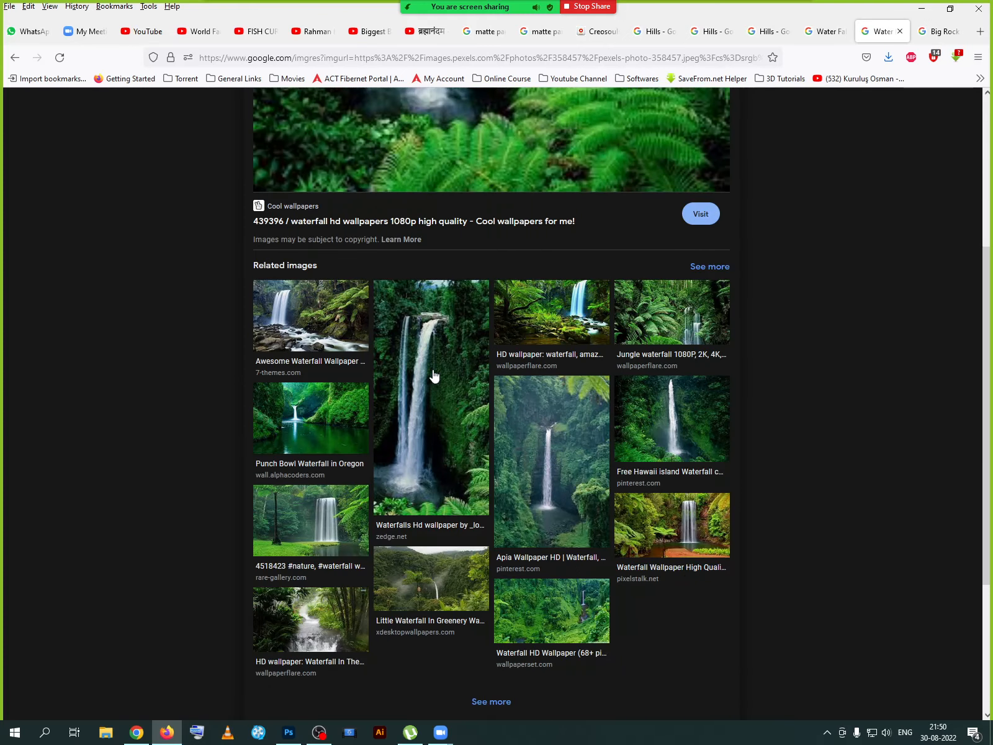
left_click(424, 373)
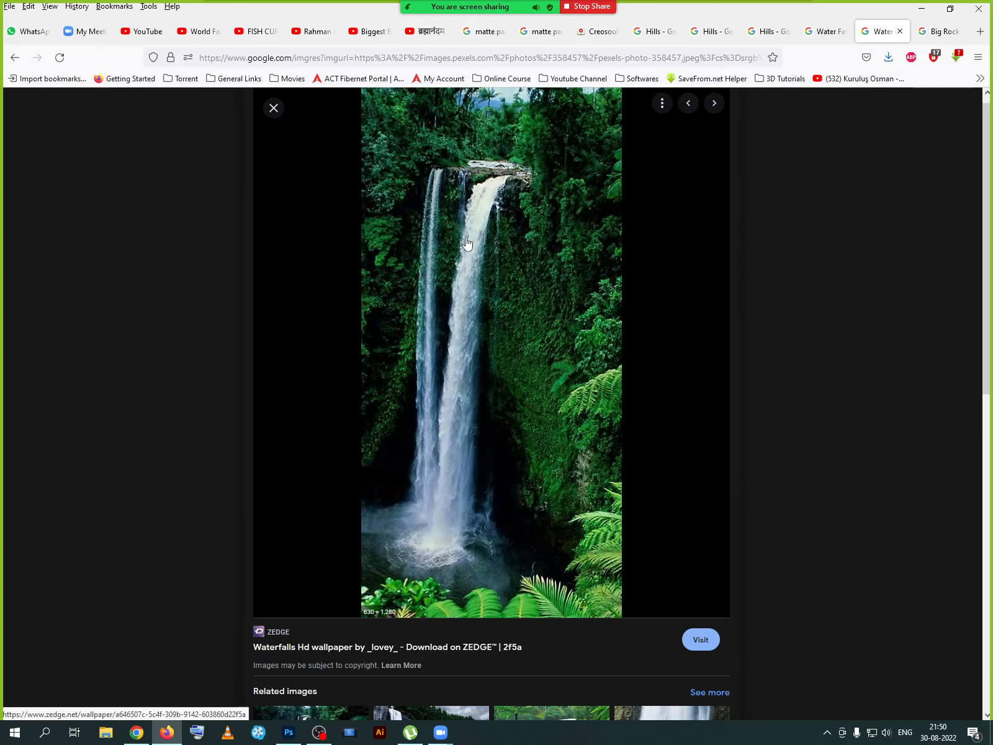
right_click(468, 239)
left_click(506, 406)
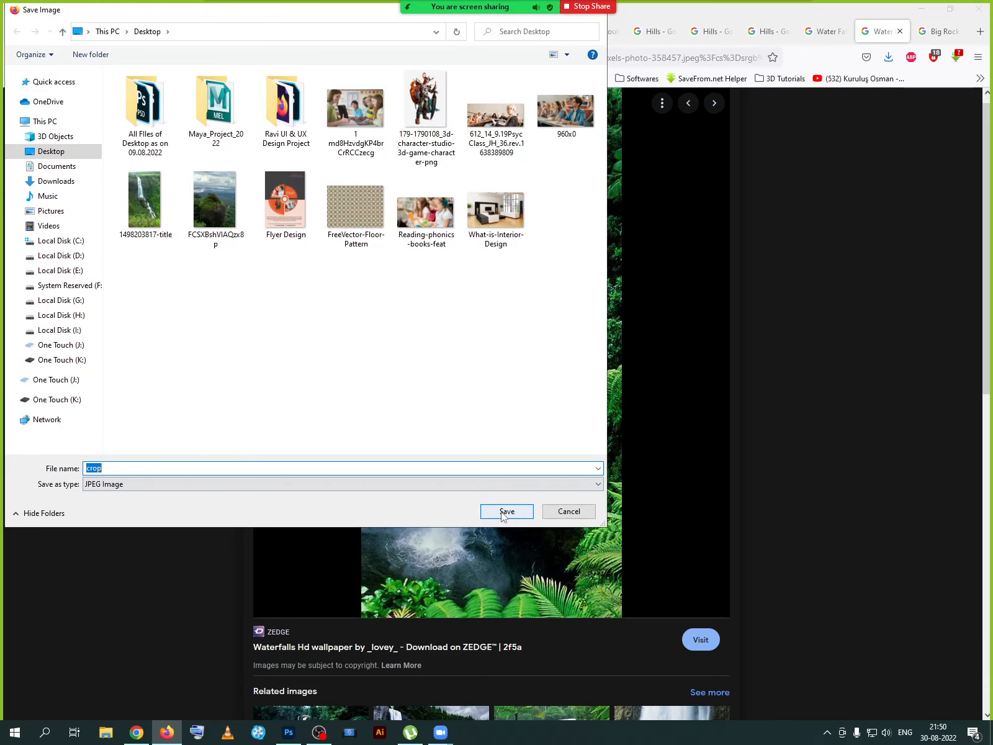
left_click(503, 508)
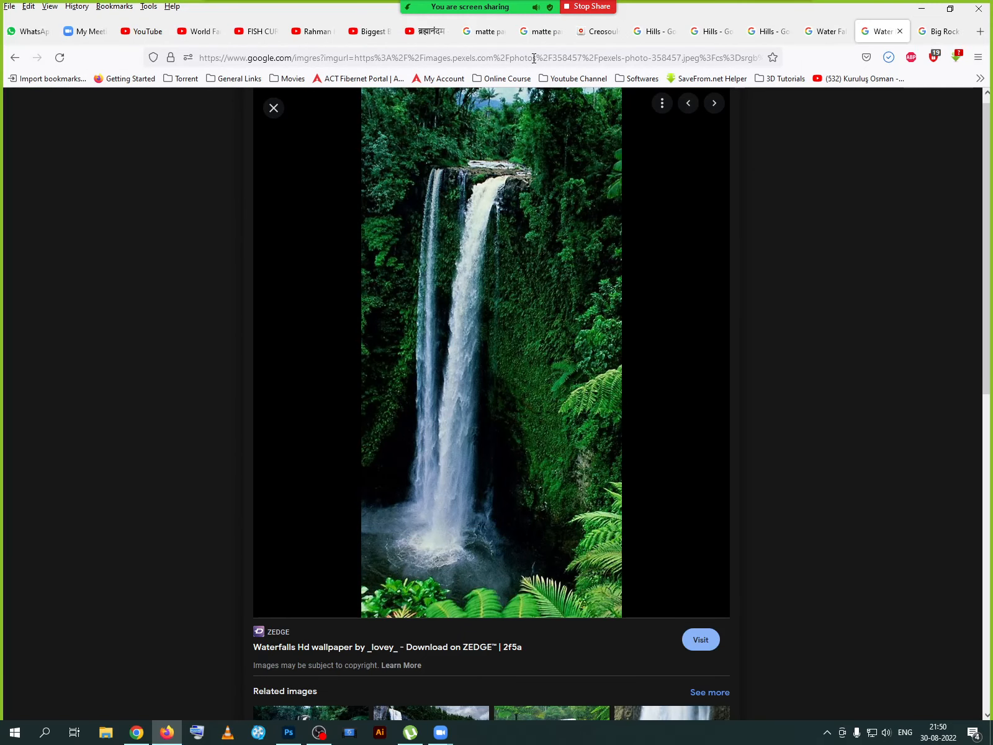
- Close the two waterfall tabs and return to the Google Images results for Hills
left_click(534, 58)
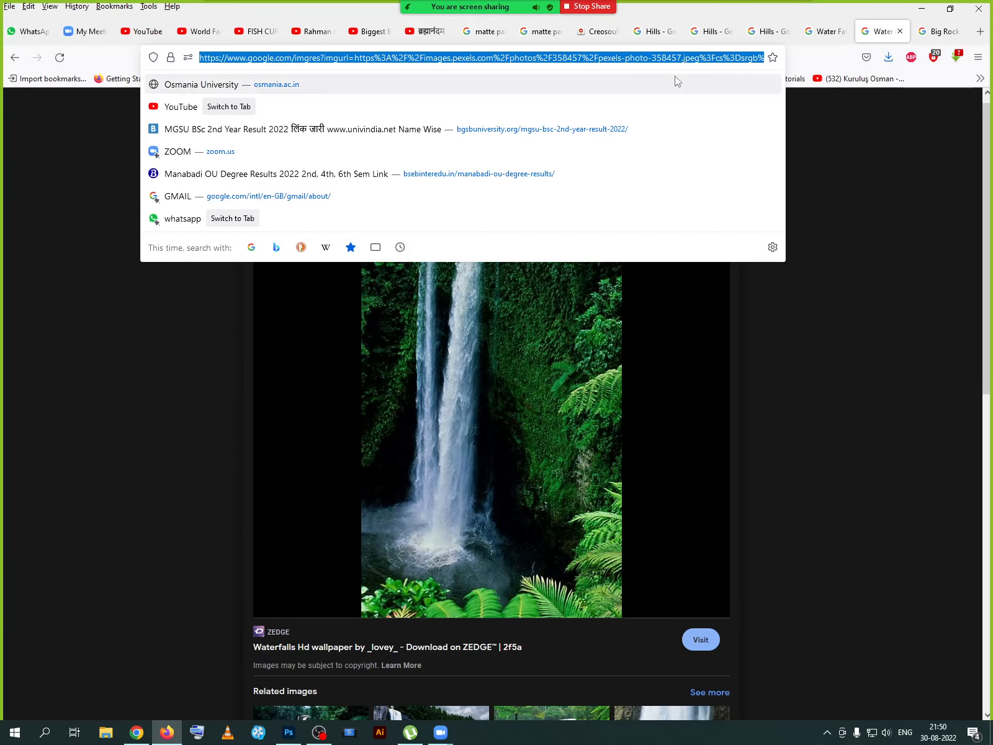
left_click(901, 31)
left_click(842, 31)
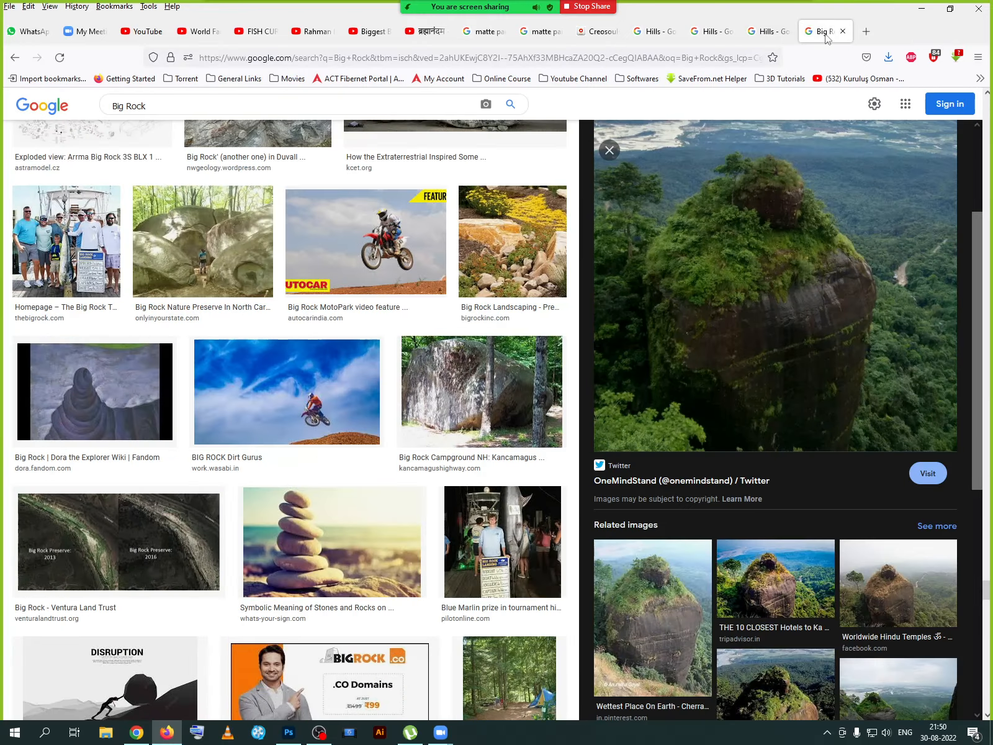
left_click(828, 31)
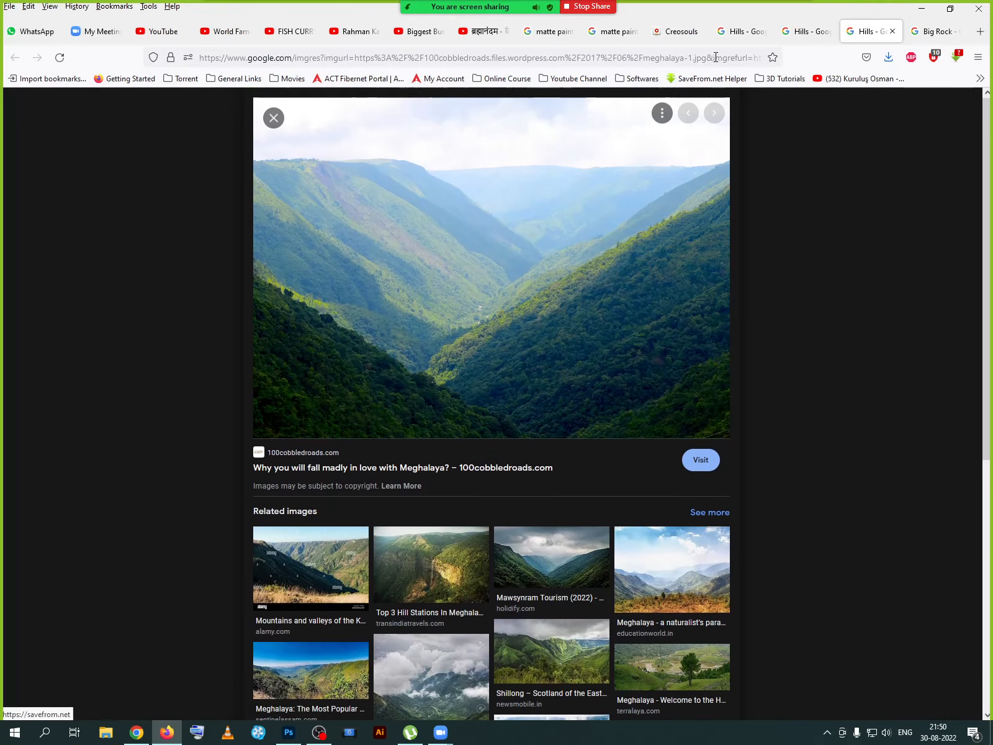
left_click(806, 32)
left_click(742, 32)
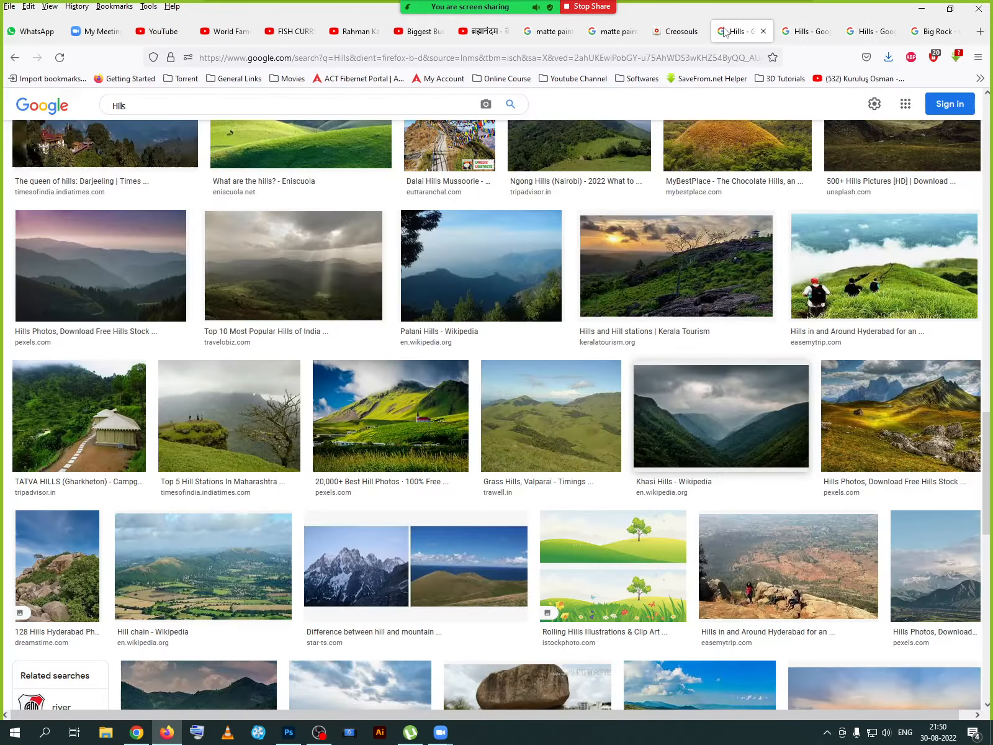
- Replace the Hills query with an image search for "Statue in lebirty in png"
scroll(253, 273, "down", 3)
scroll(252, 272, "up", 5)
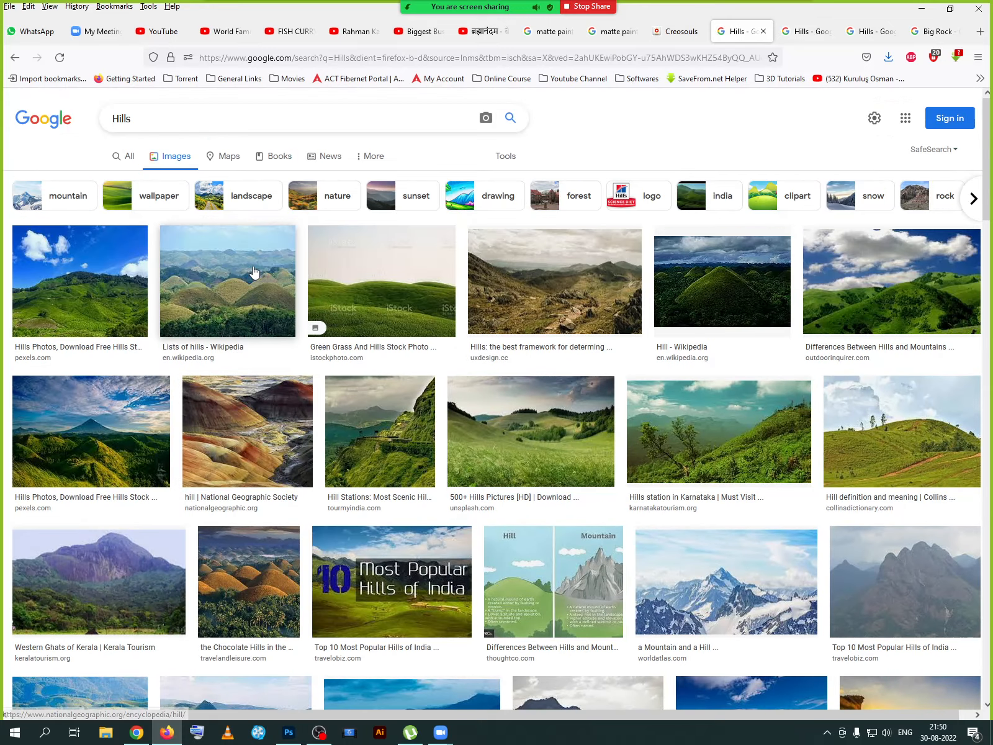
left_click(110, 120)
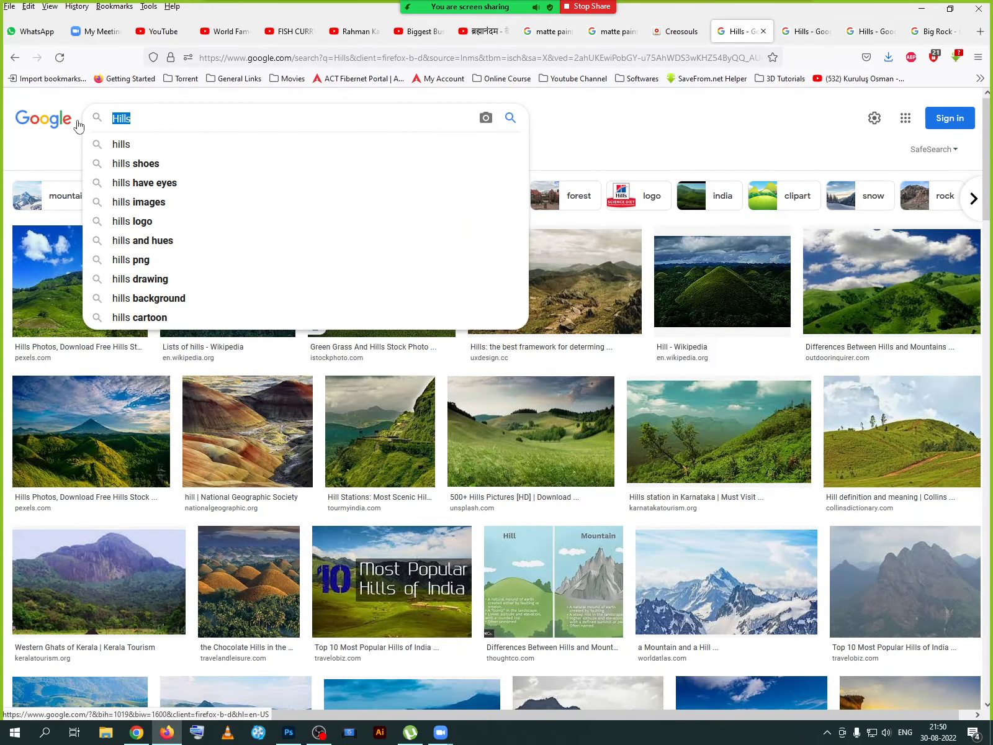
type("Stat")
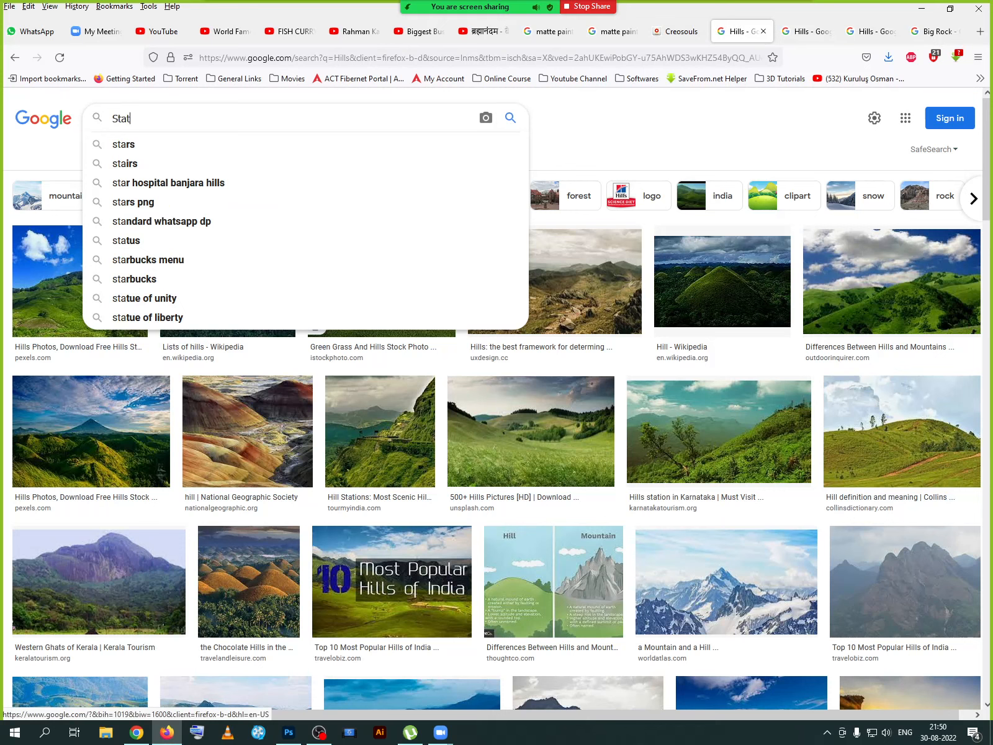
type("ue in")
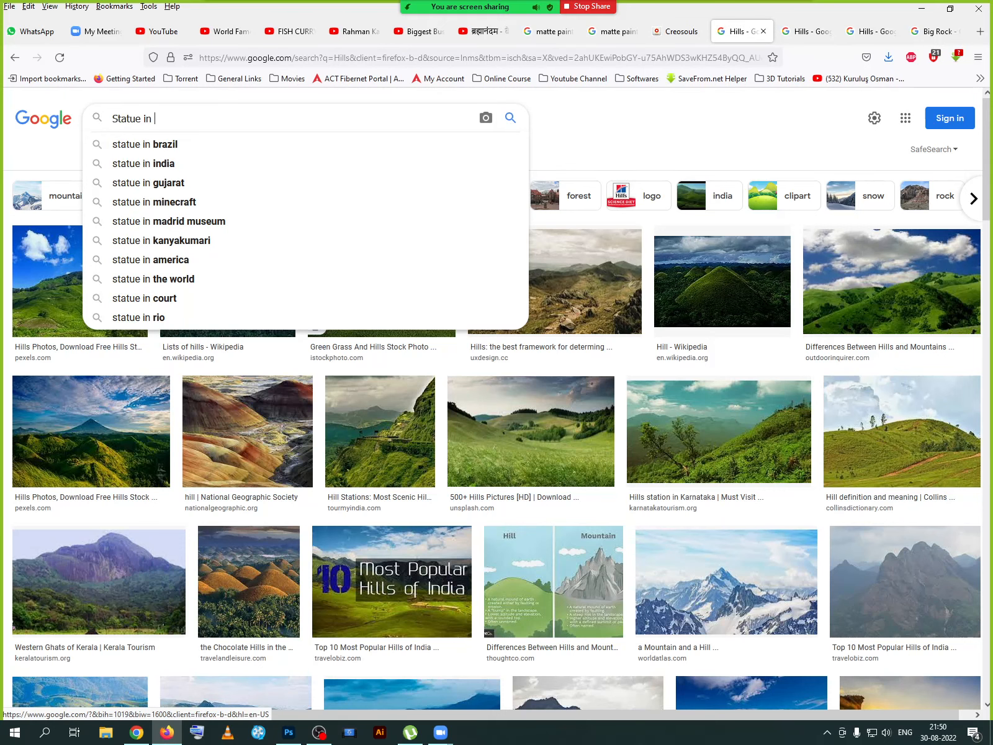
type(" lebirty")
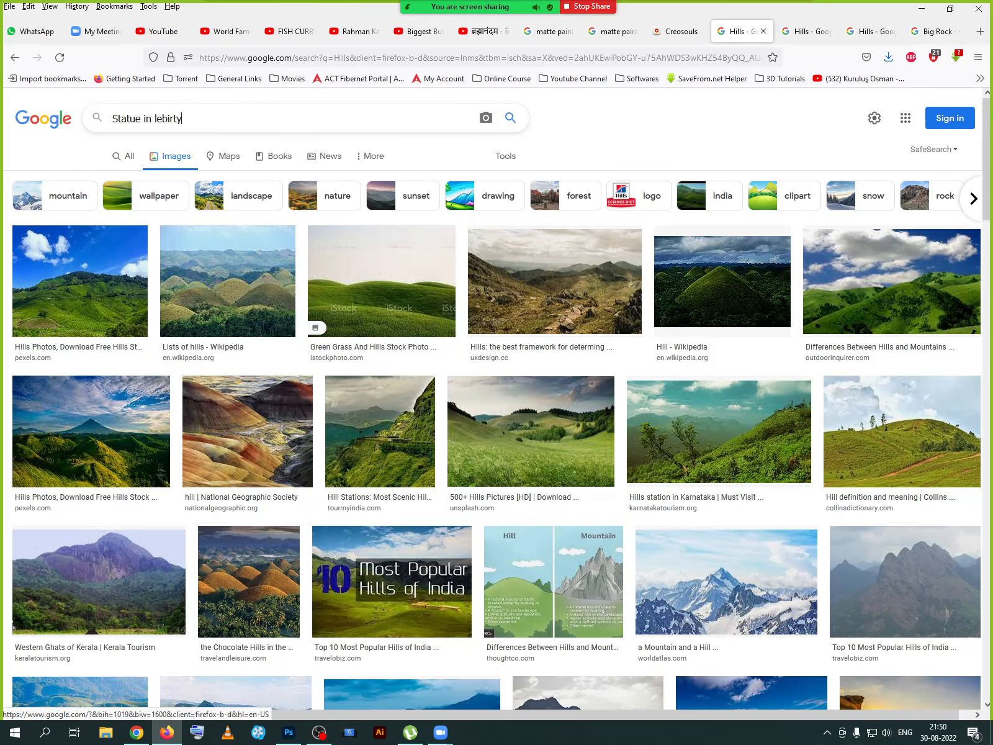
type(" in png")
key("Return")
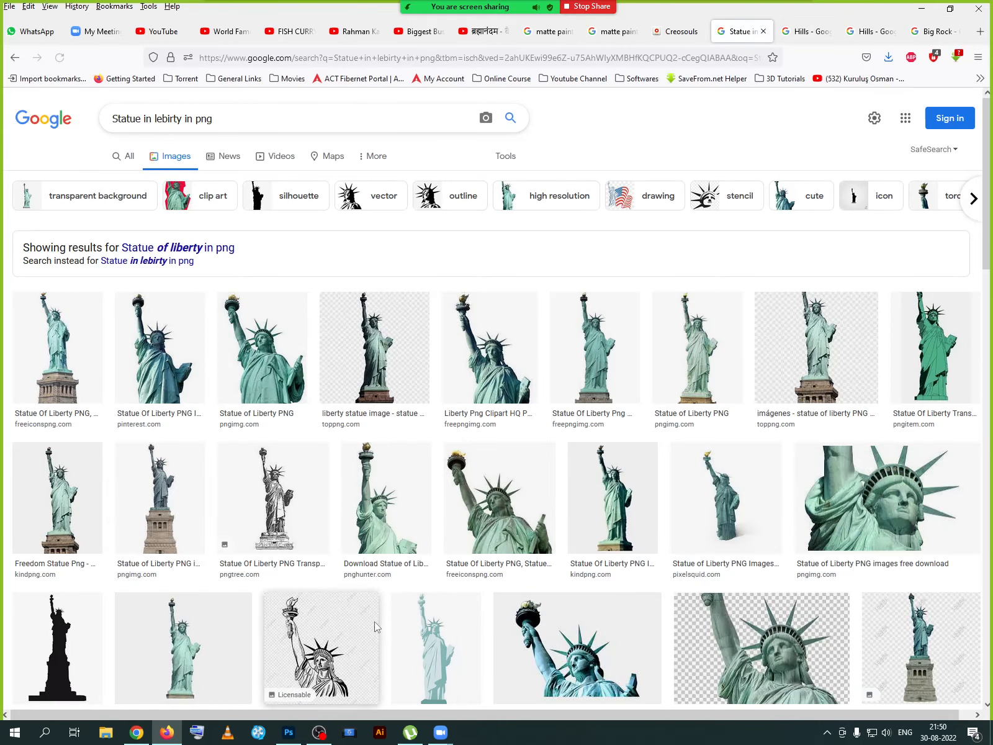
- Preview the Pinterest Statue of Liberty PNG on its wide stone base and look through its related images and further results
scroll(371, 529, "down", 3)
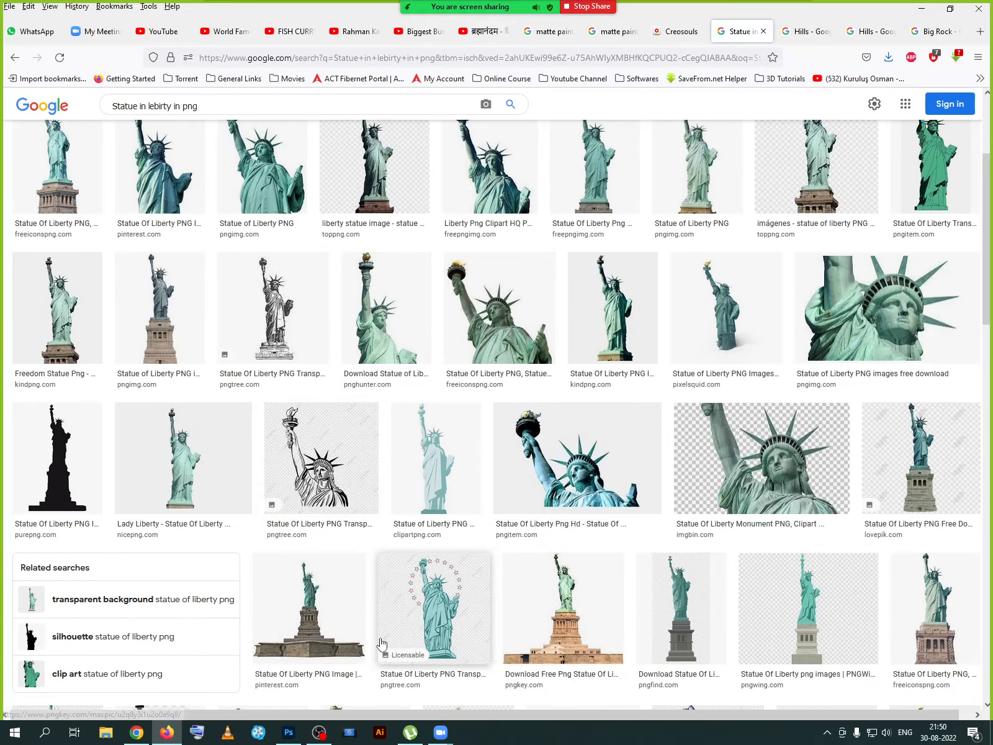
left_click(321, 644)
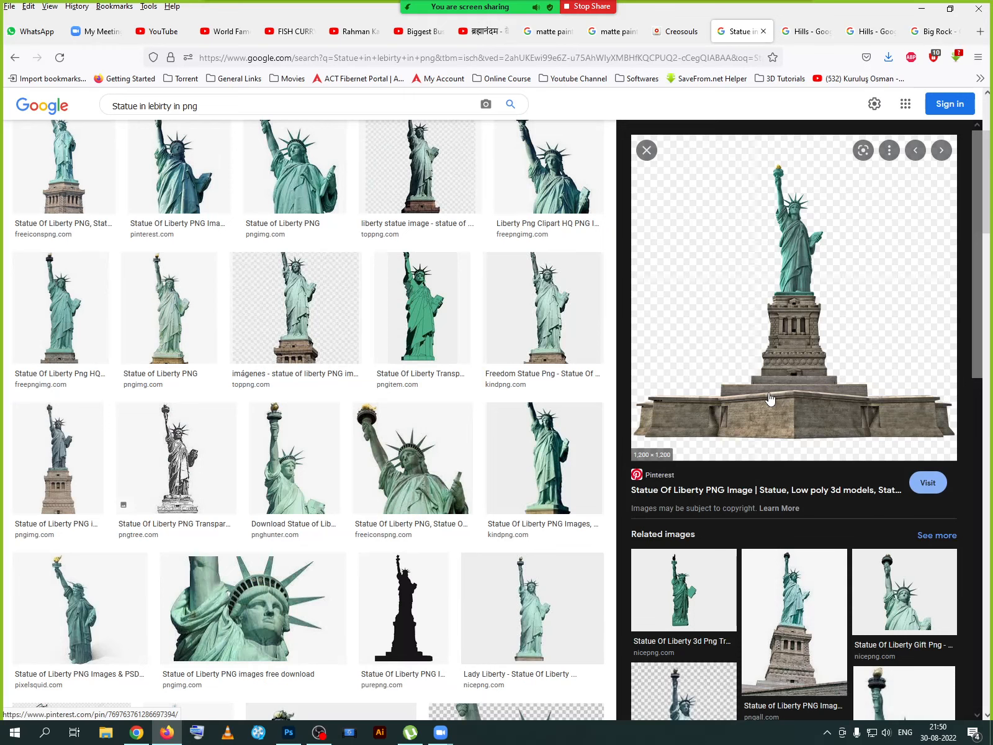
scroll(770, 399, "down", 7)
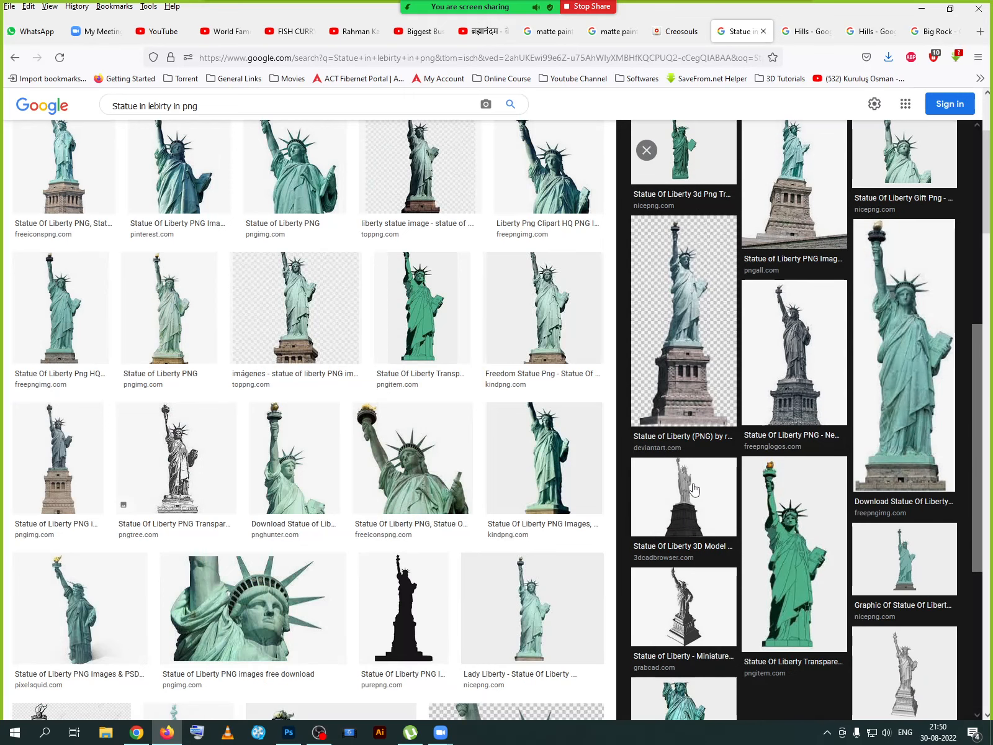
scroll(403, 631, "down", 10)
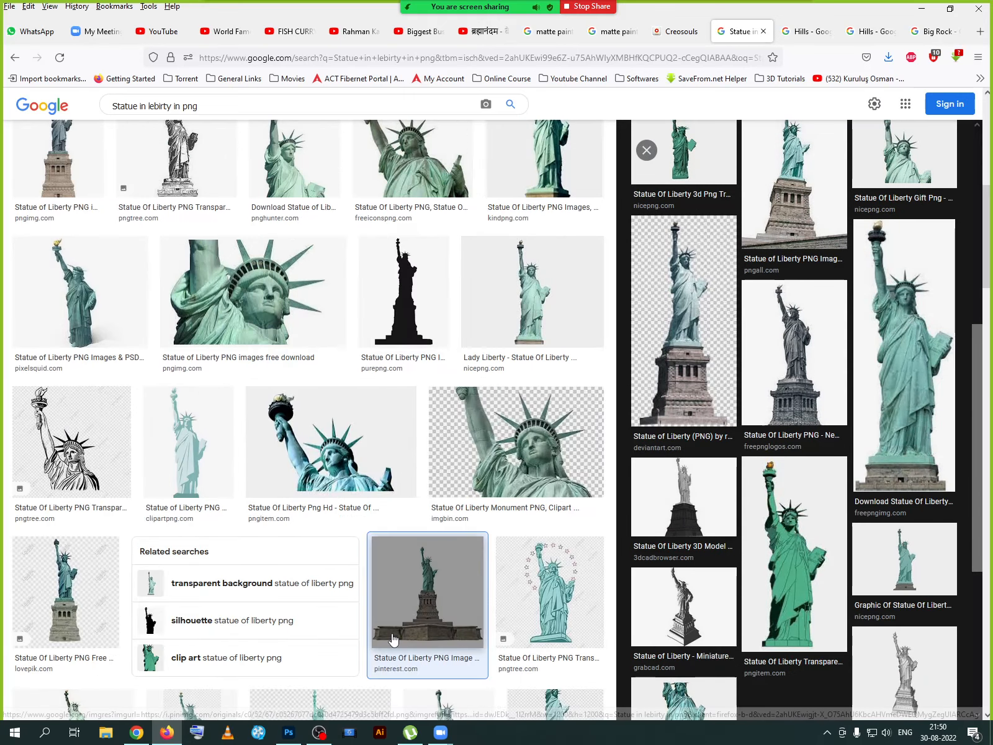
scroll(400, 618, "down", 3)
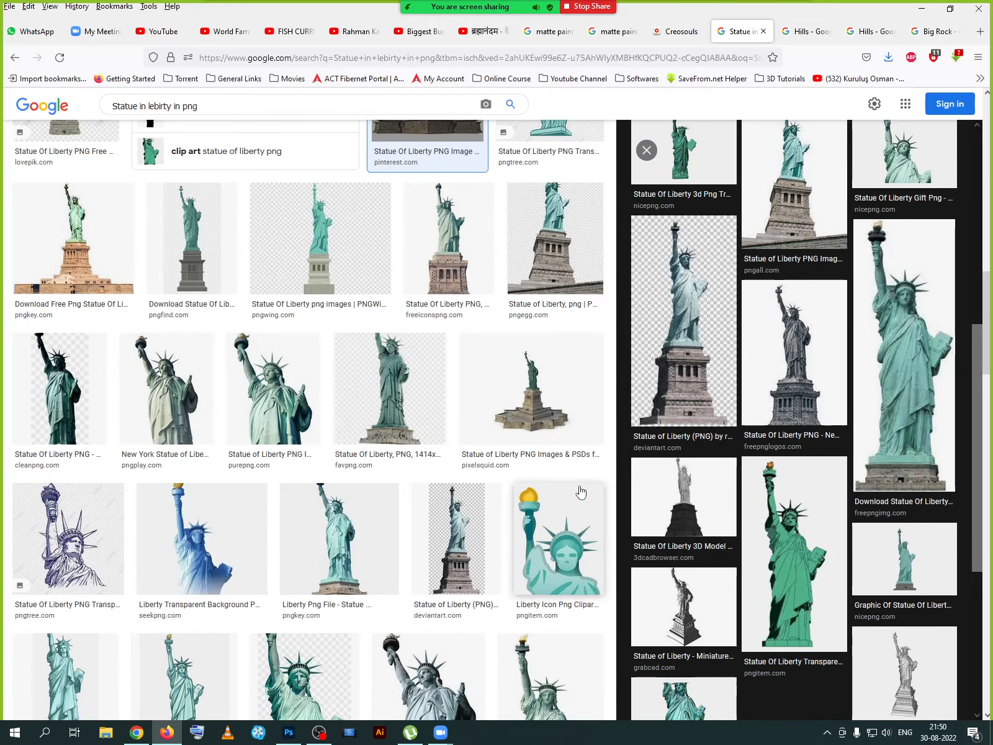
- Preview the pixelsquid.com Statue of Liberty image with the star-shaped base and look through its related images
left_click(540, 416)
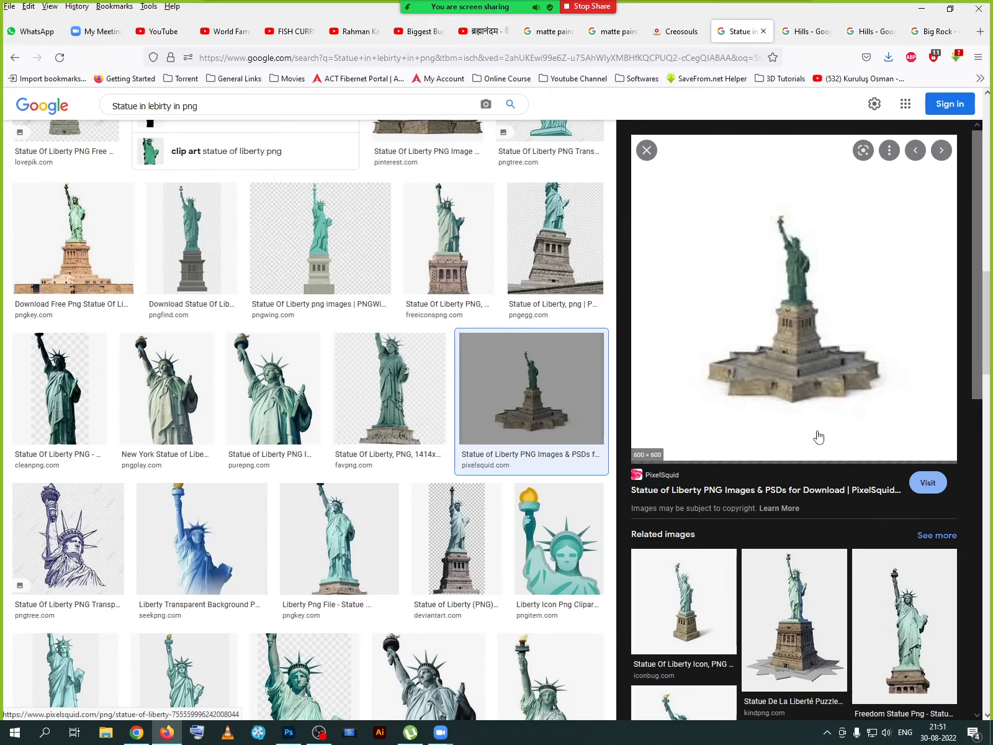
scroll(794, 407, "down", 3)
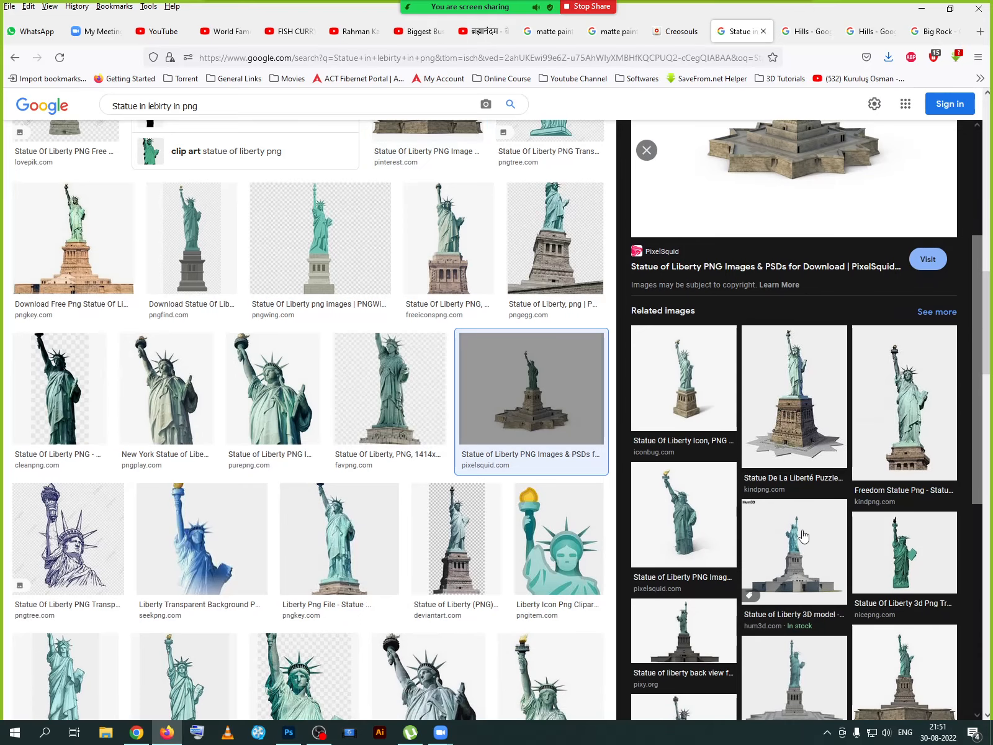
scroll(804, 536, "down", 2)
scroll(804, 535, "down", 3)
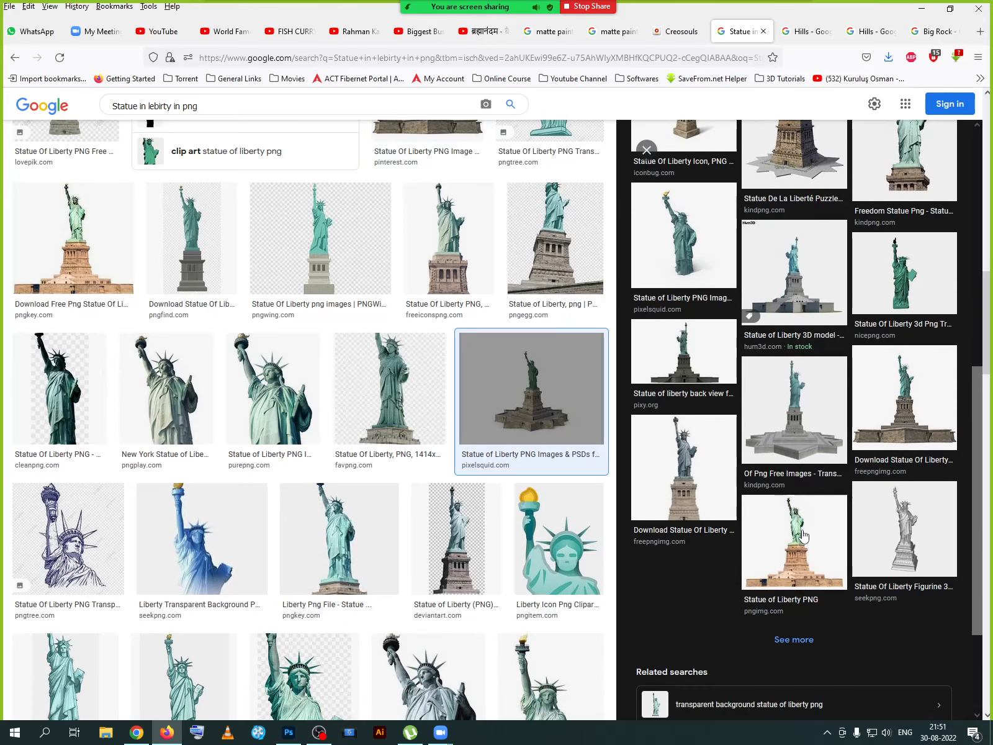
scroll(807, 501, "up", 6)
- From the related images, open the kindpng Statue De La Liberté Puzzle 3d page in a new tab and download the PNG
left_click(794, 479)
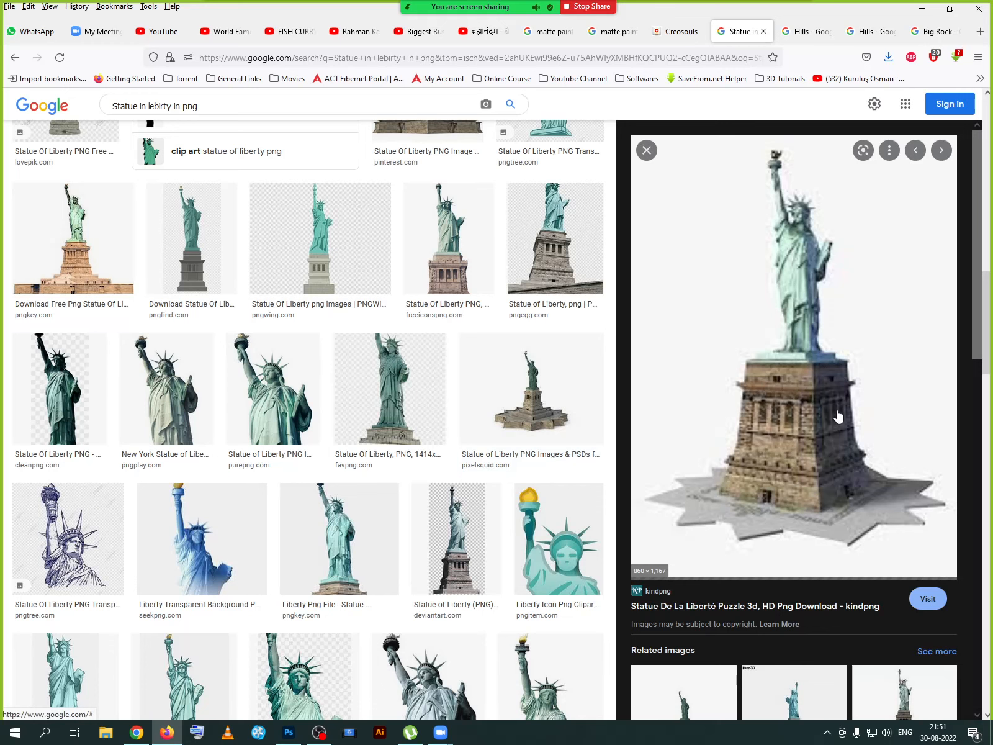
scroll(823, 421, "down", 6)
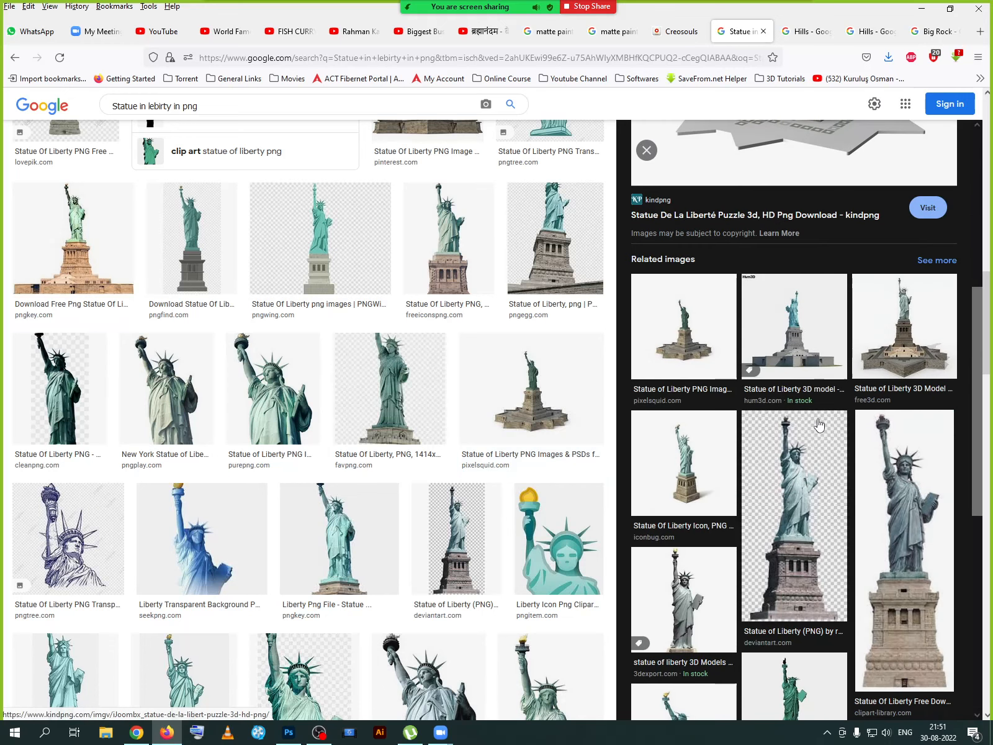
scroll(819, 424, "down", 3)
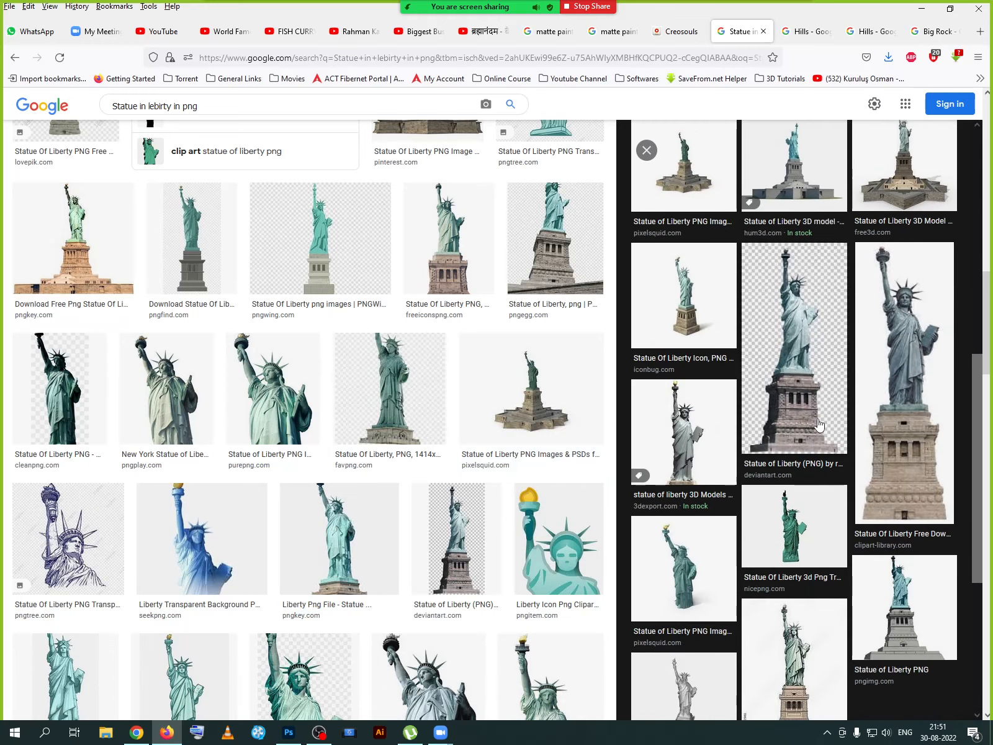
scroll(820, 424, "up", 9)
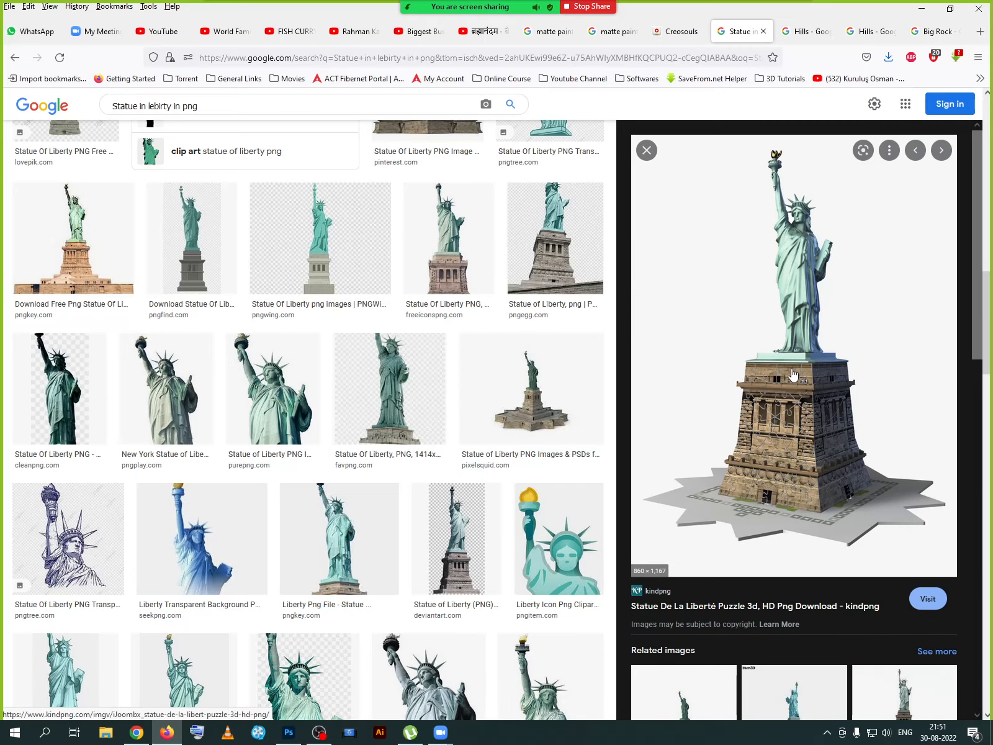
left_click(793, 373)
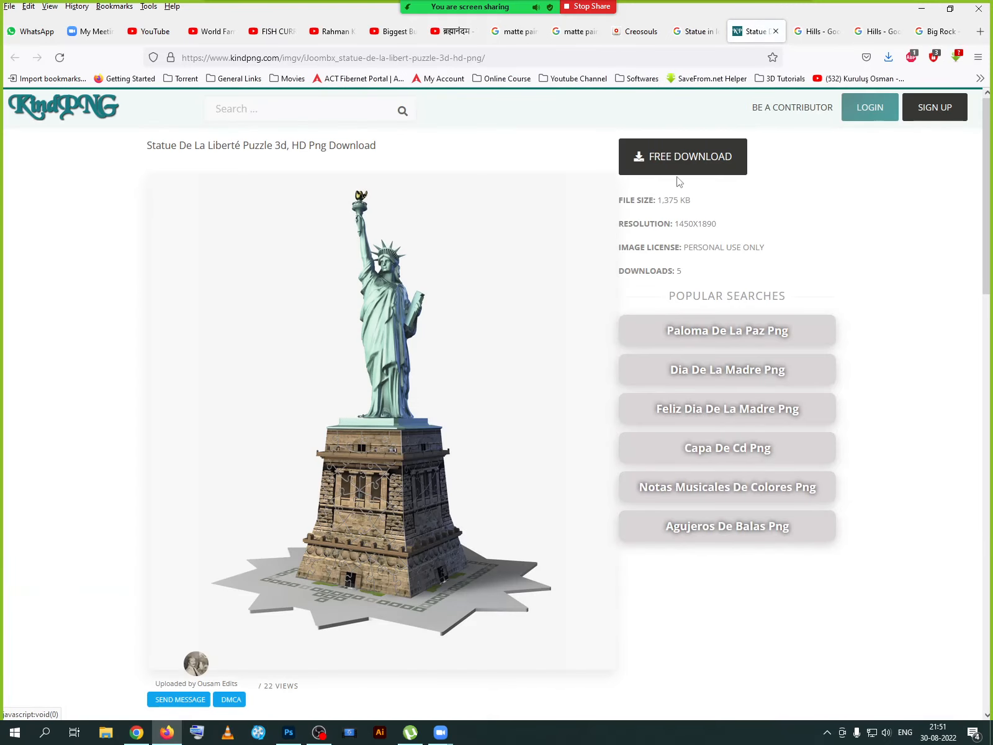
left_click(679, 161)
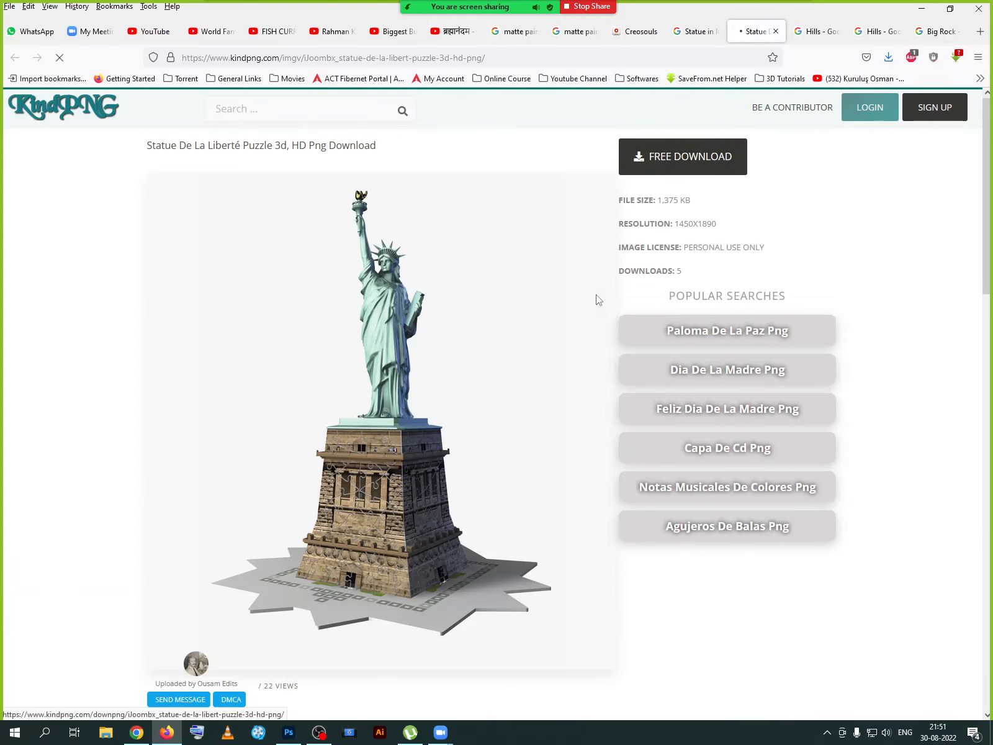
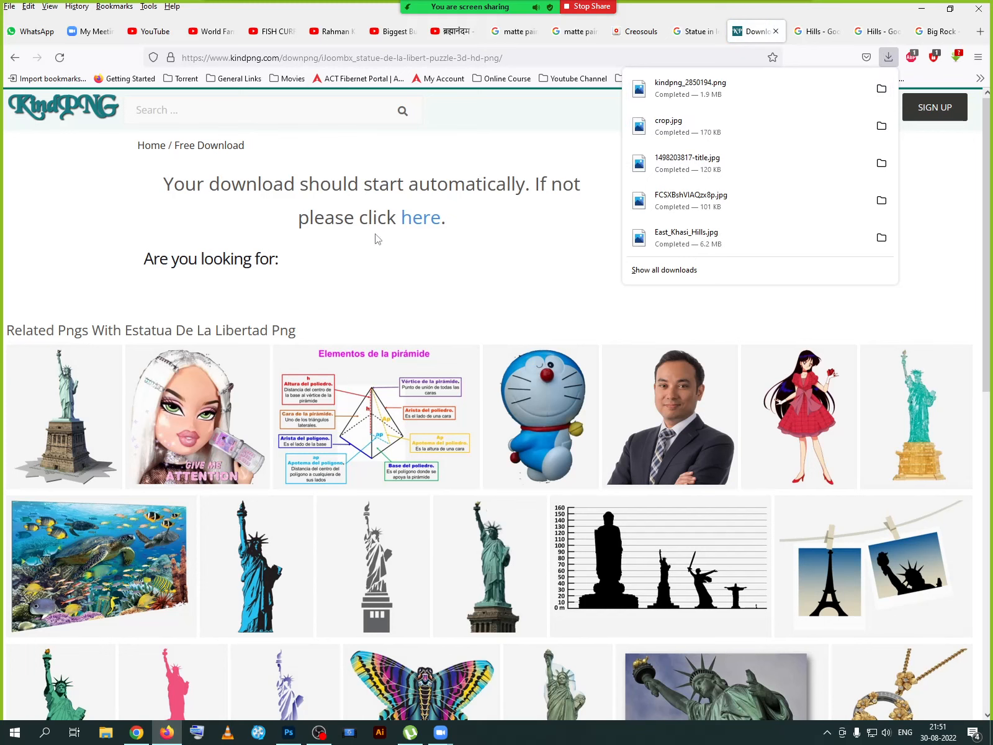
- Search the KindPNG site for "Temple"
left_click(182, 112)
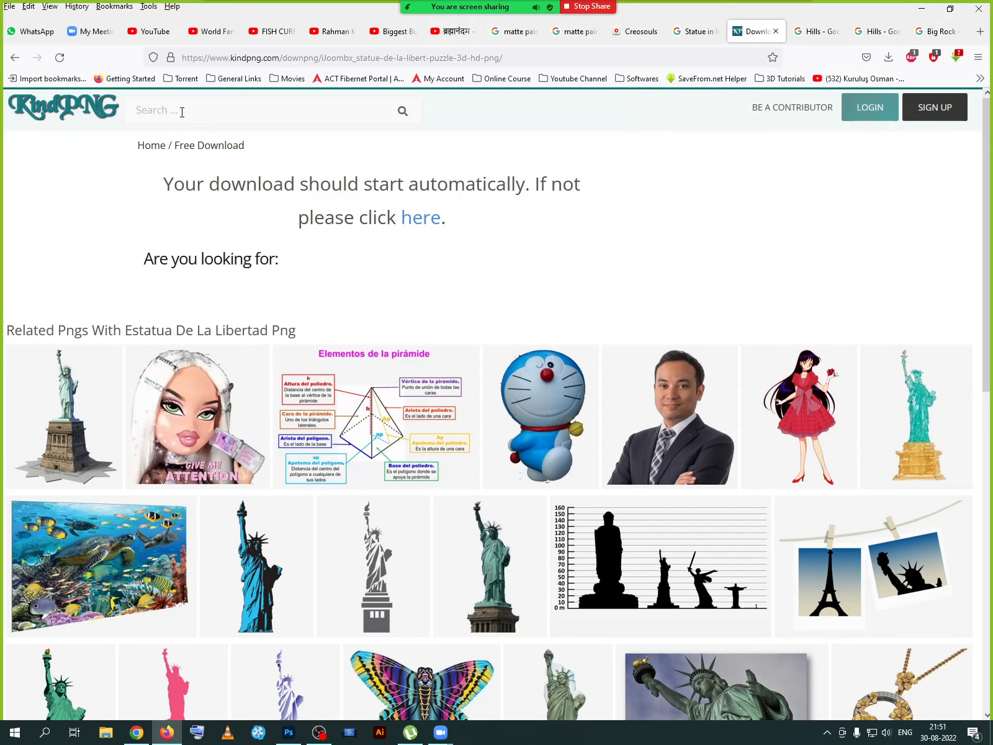
type("Temple")
key("Return")
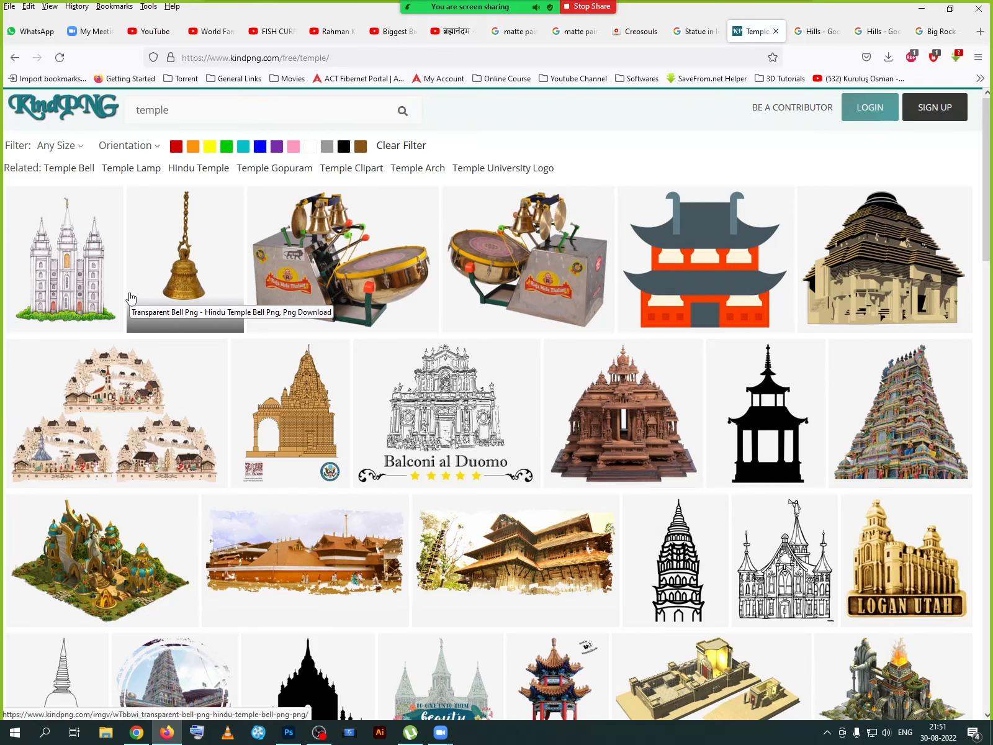
- Find the beige 782x433 Hindu temple with the orange flag in the temple results and open it in a new tab
scroll(334, 381, "down", 5)
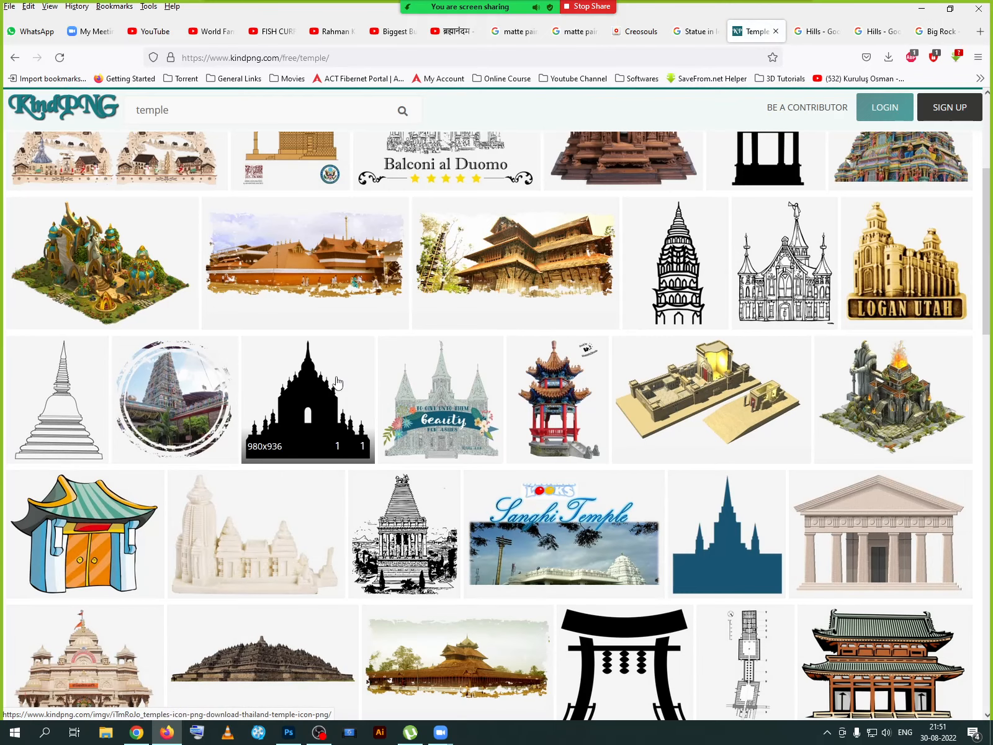
scroll(336, 380, "down", 5)
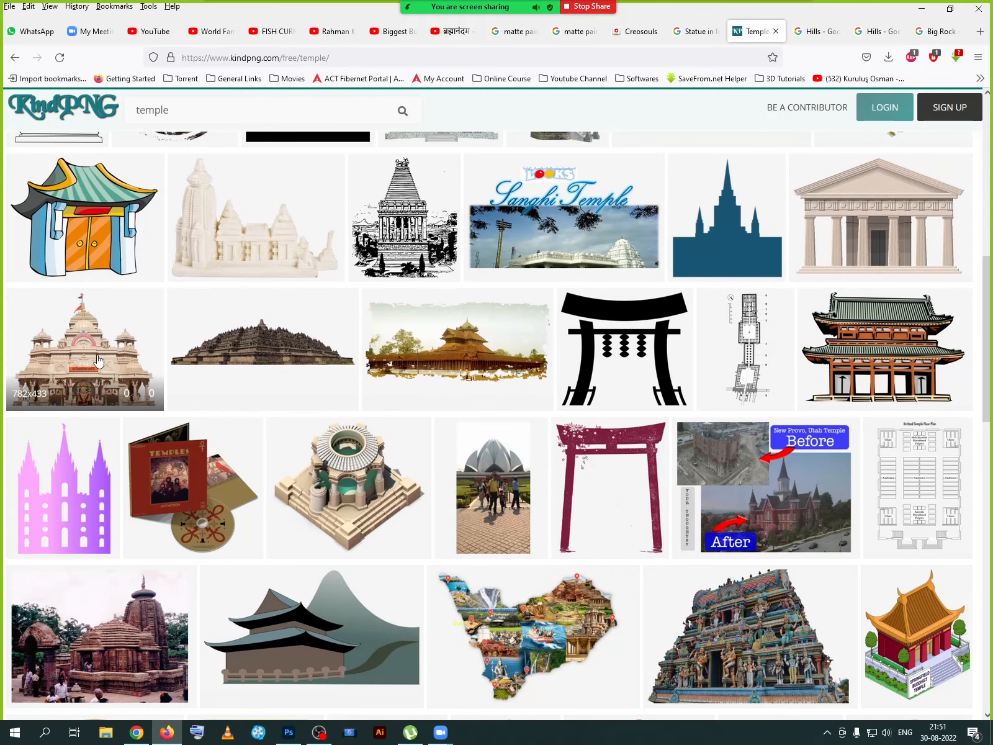
scroll(98, 359, "down", 2)
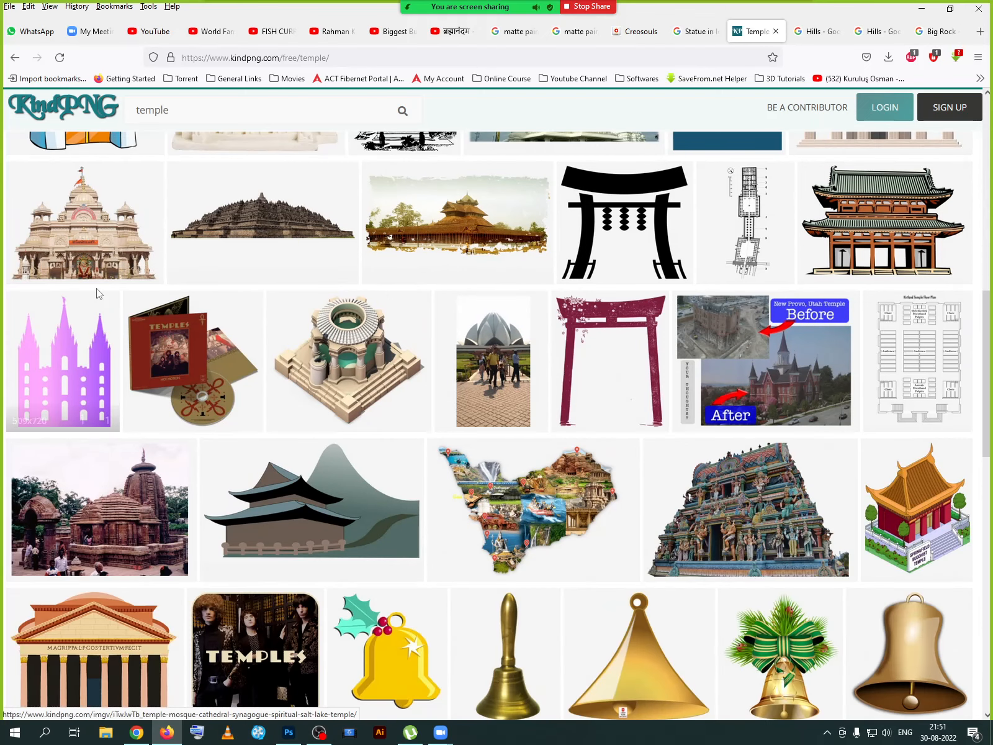
right_click(99, 244)
left_click(131, 253)
- Open the ancient stone temple image near the end of the first temple results page in a new tab
scroll(293, 410, "down", 4)
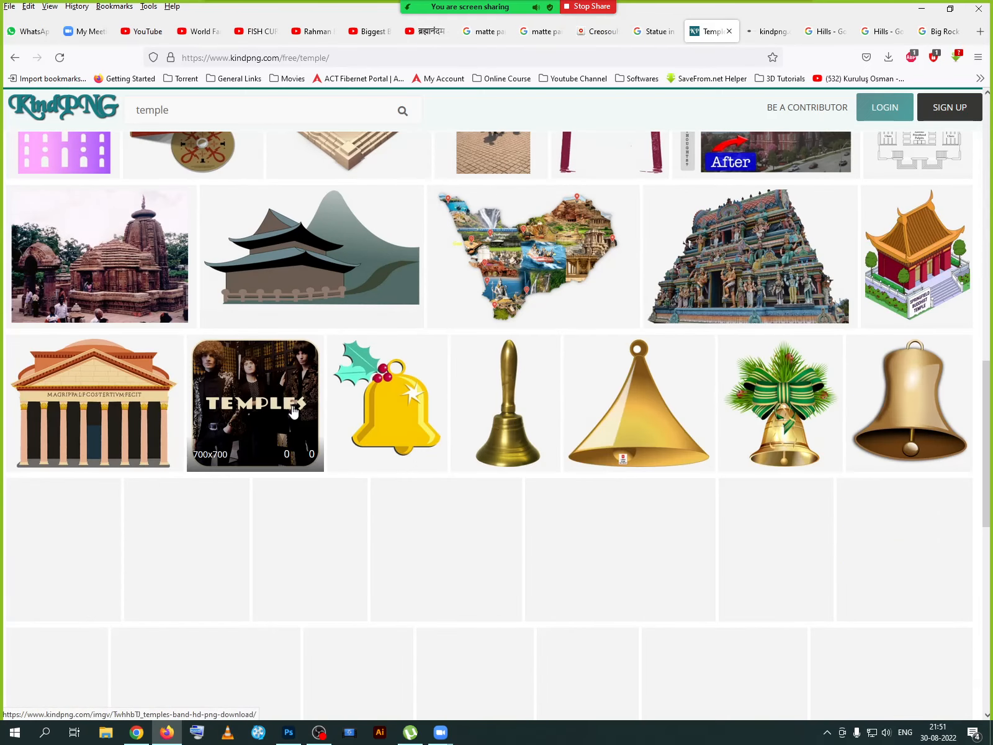
scroll(293, 410, "down", 5)
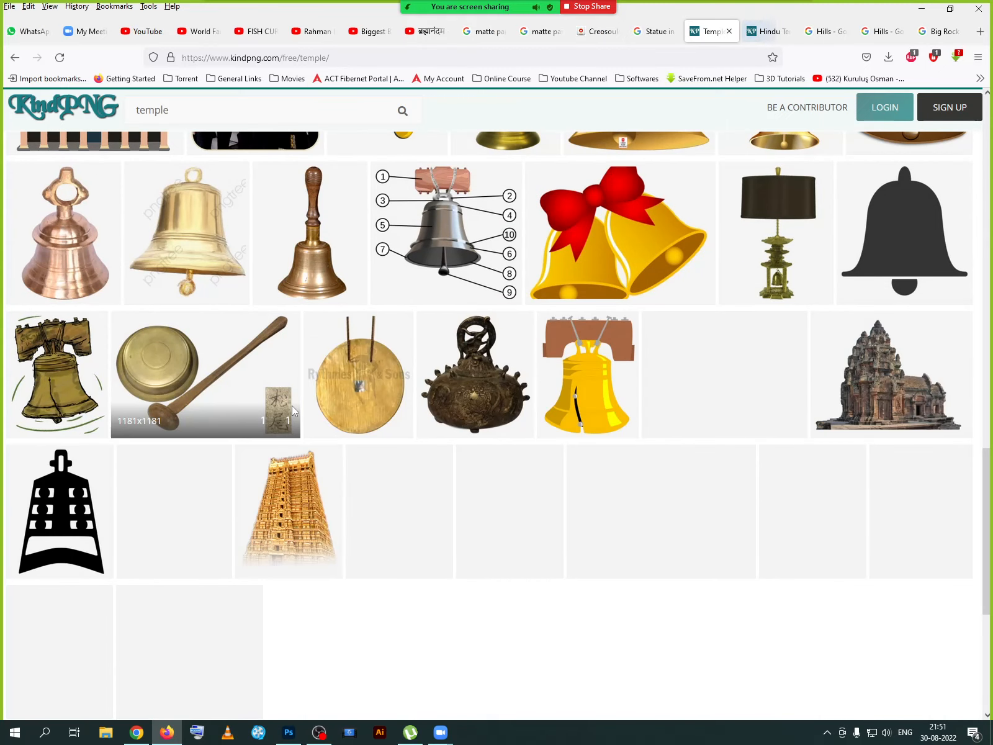
right_click(868, 367)
left_click(882, 373)
scroll(732, 169, "down", 3)
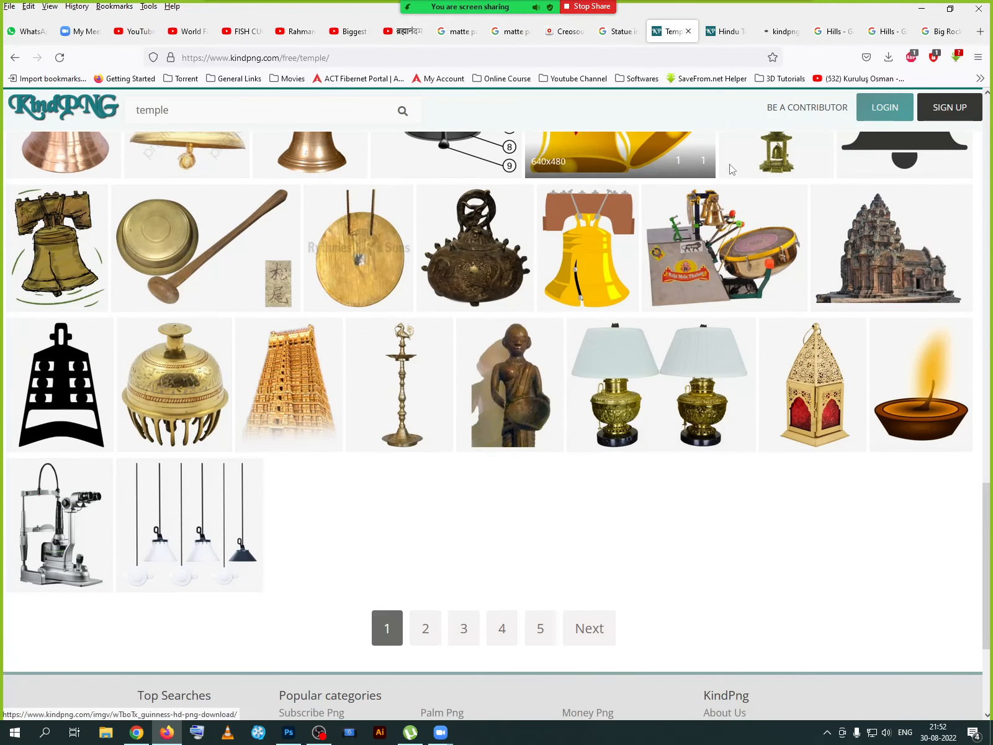
- Look through the images similar to the beige Hindu temple and open the 991x924 reddish-brown South Indian temple's page
left_click(726, 31)
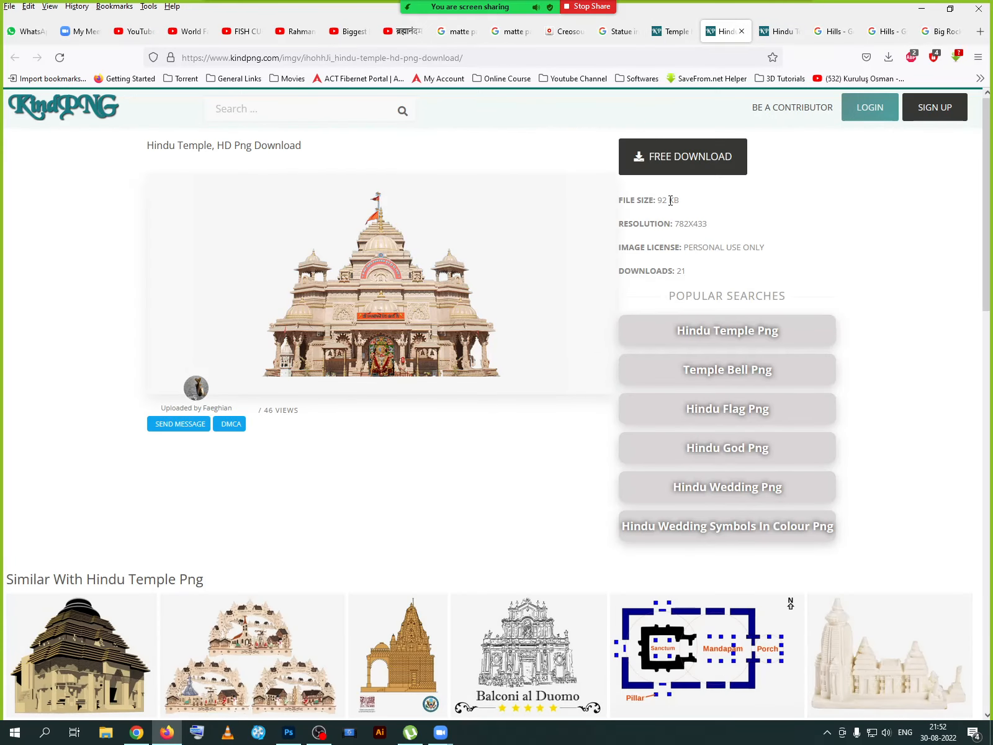
scroll(576, 414, "down", 5)
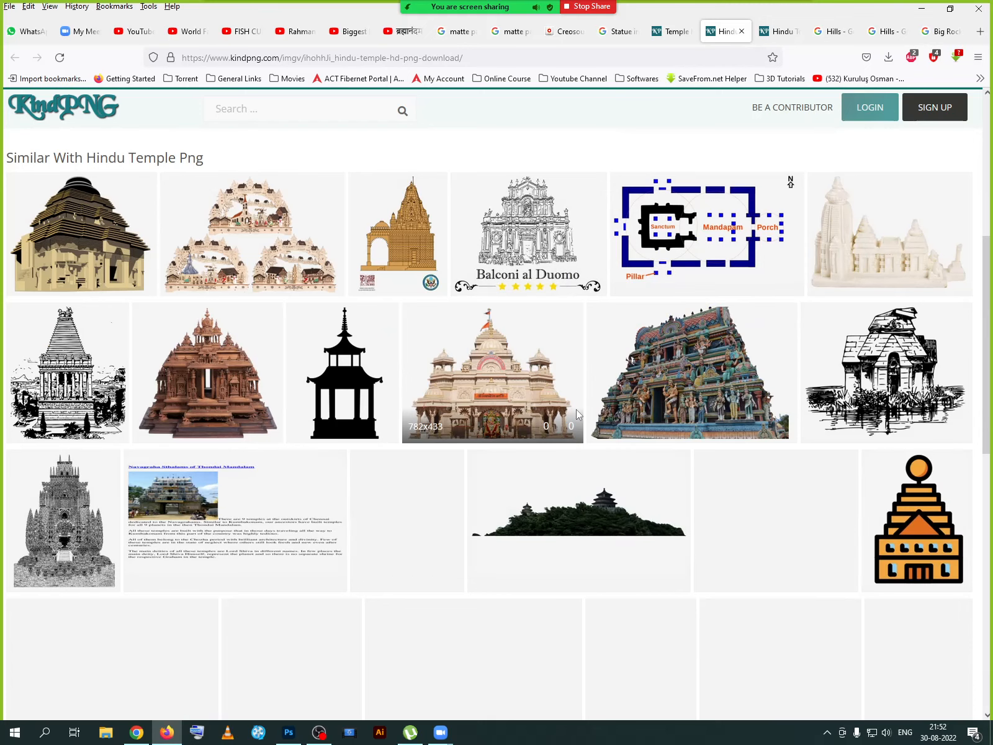
scroll(576, 409, "down", 3)
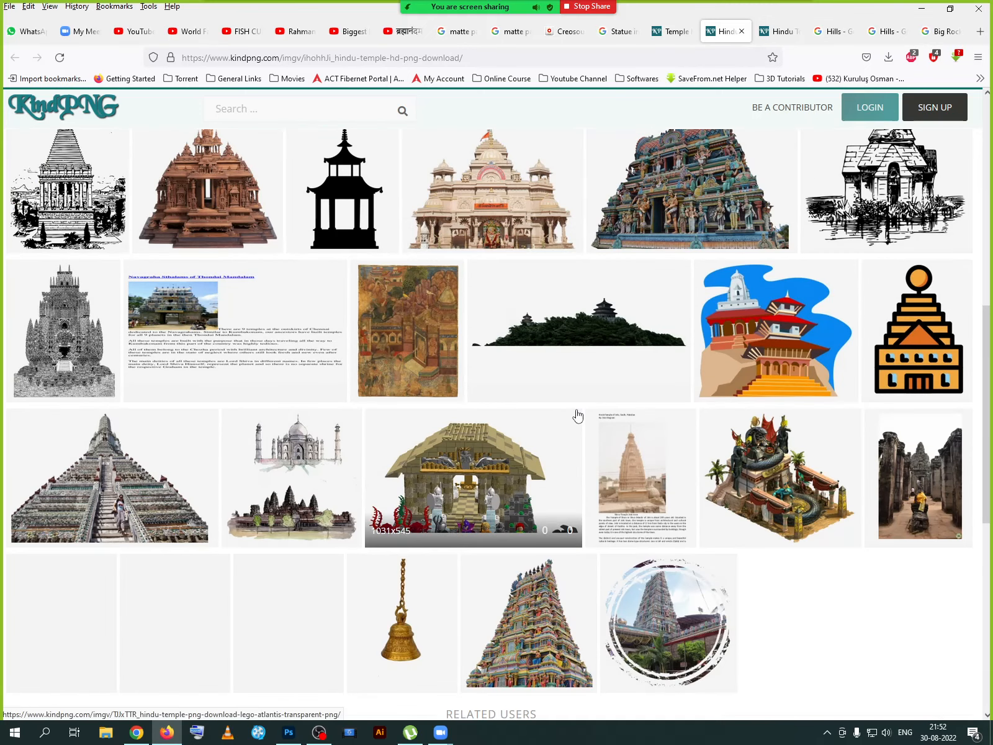
scroll(577, 413, "down", 3)
scroll(578, 415, "up", 4)
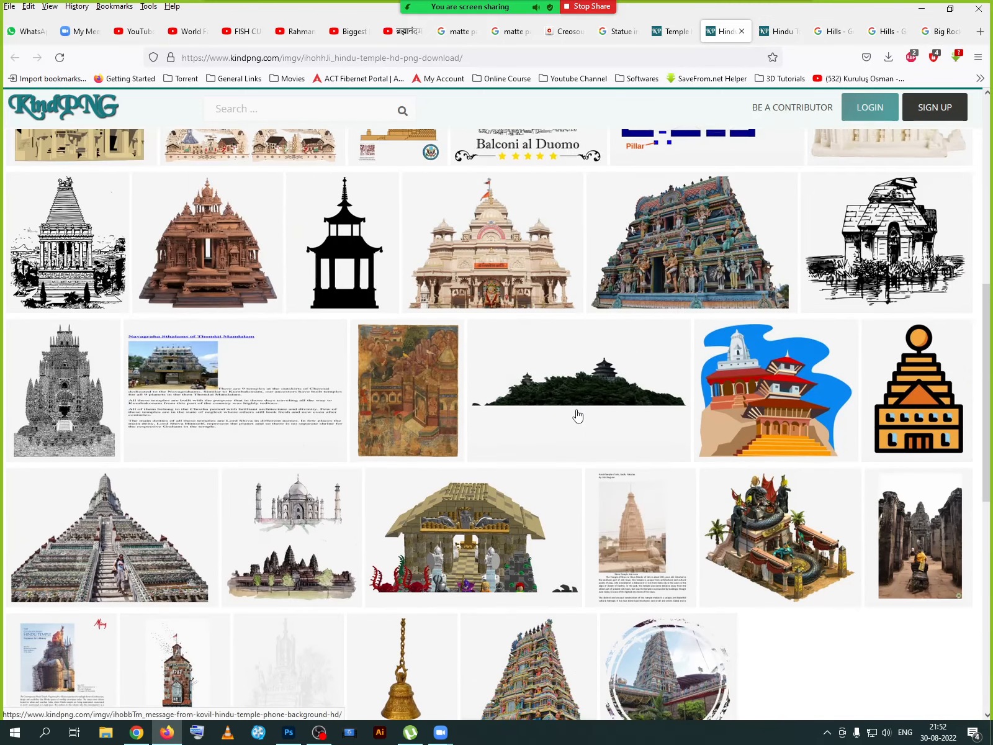
scroll(577, 416, "up", 3)
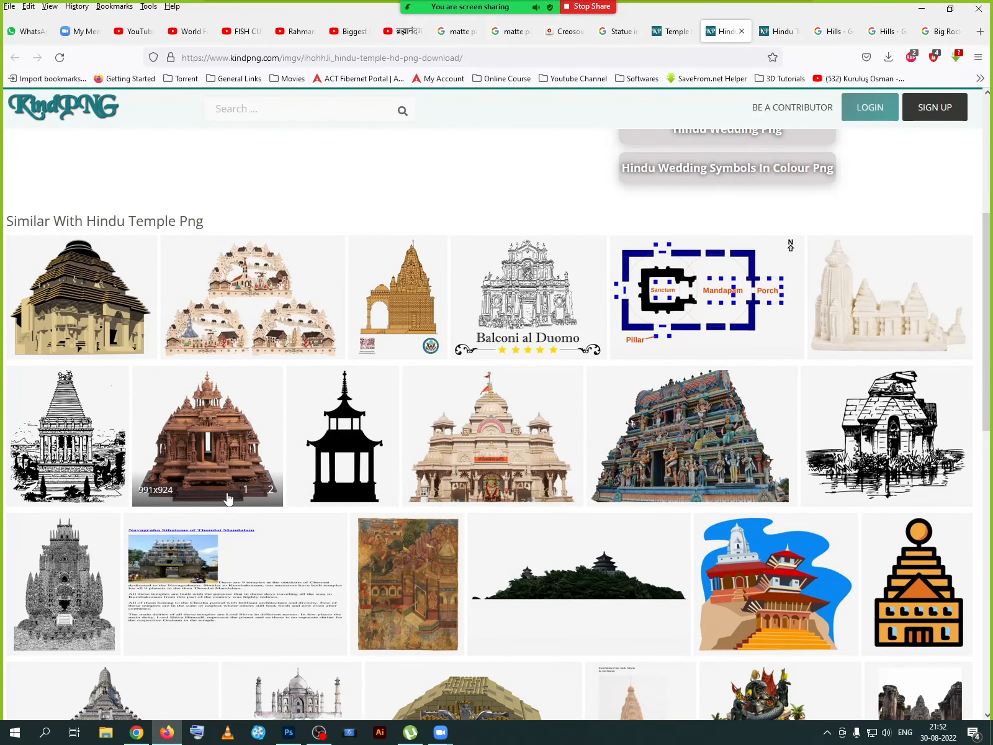
scroll(233, 475, "up", 6)
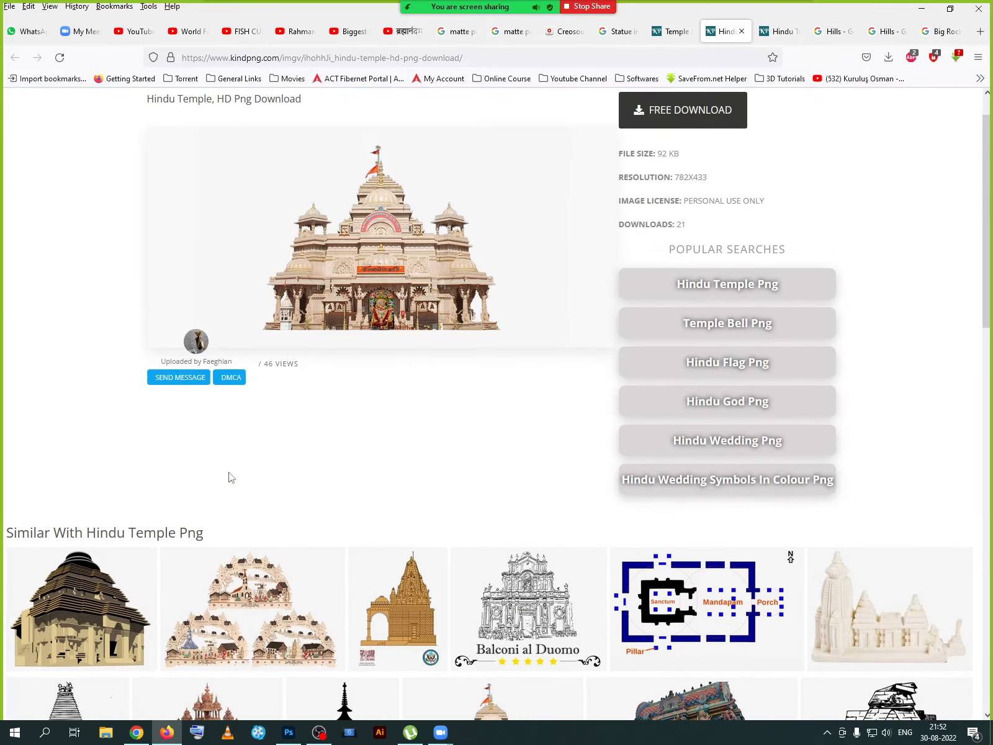
scroll(233, 475, "down", 5)
left_click(219, 525)
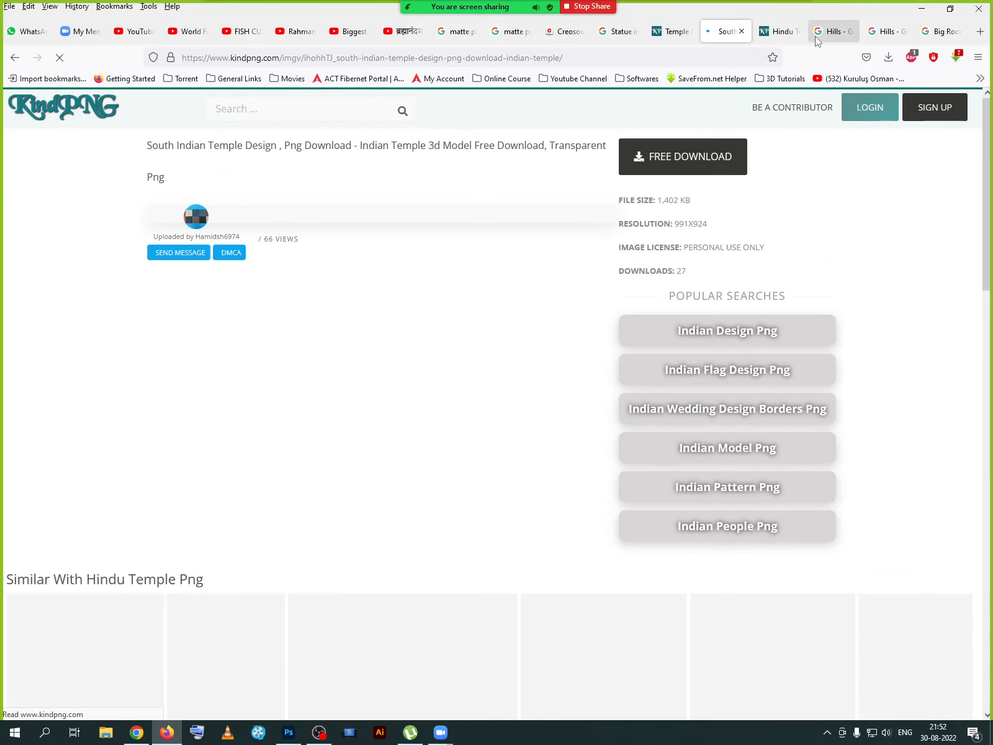
- Download the 1024x705 Hindu Temple Png - Banteay Srei image from its already opened KindPNG page
left_click(781, 31)
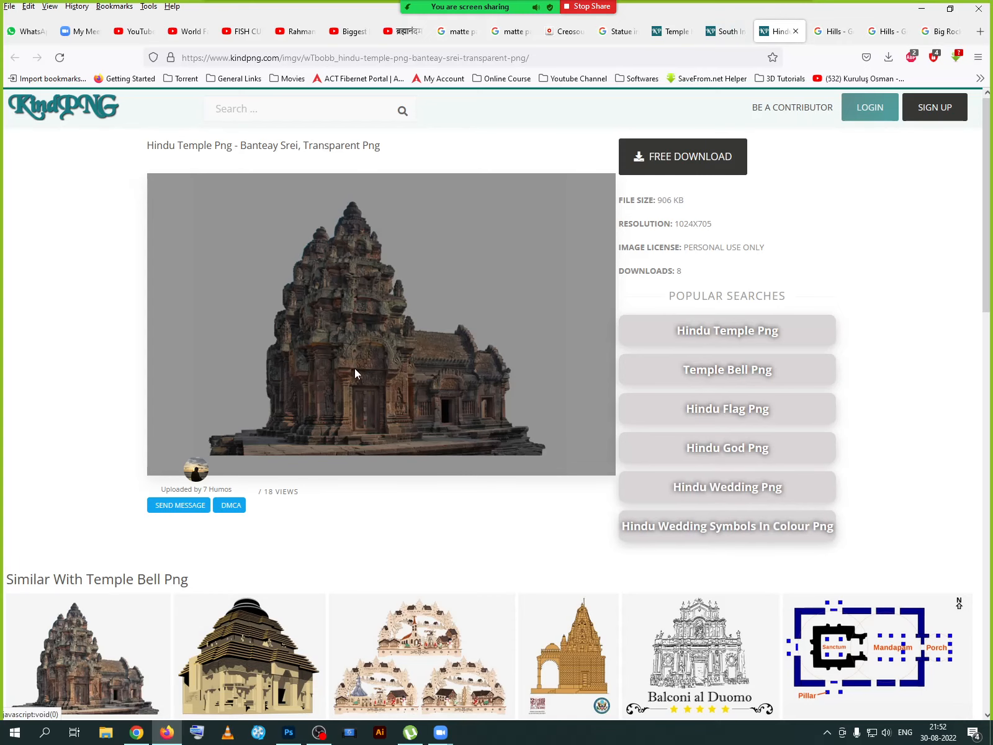
scroll(357, 371, "down", 4)
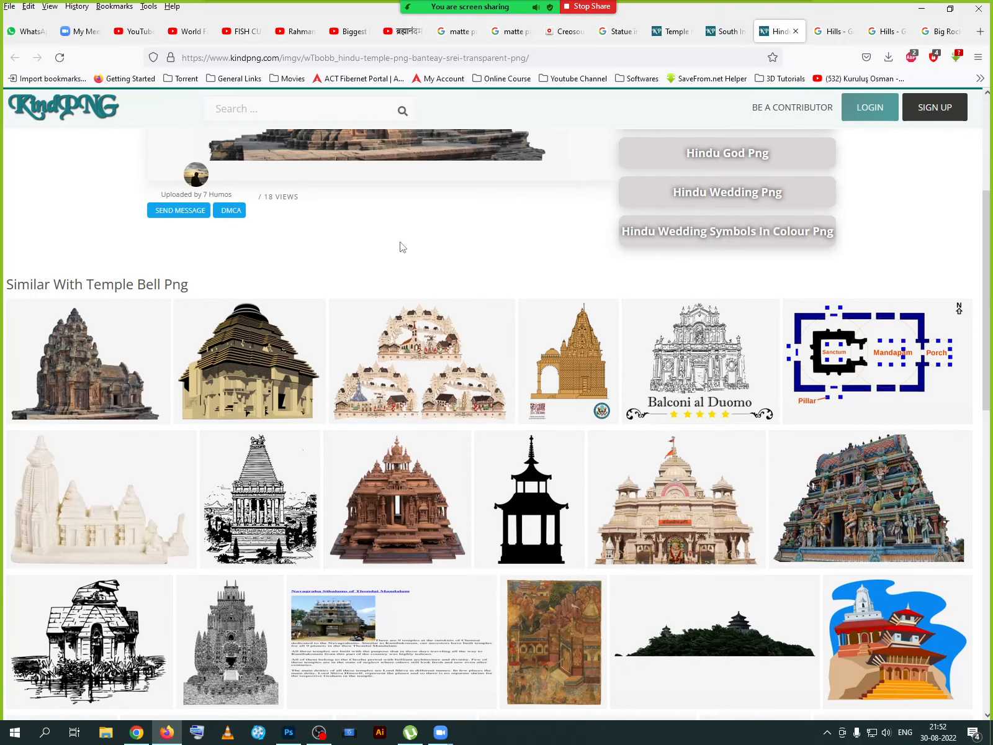
scroll(401, 248, "up", 4)
left_click(700, 167)
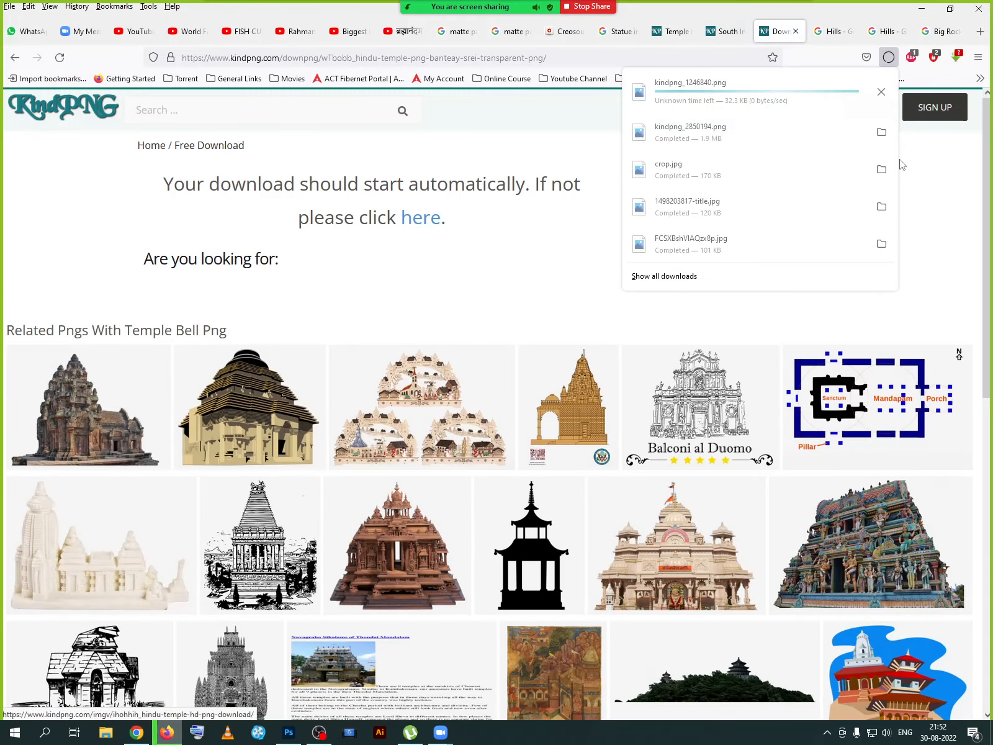
- In File Explorer, put the Downloads images kindpng_2850194, kindpng_1246840 and East_Khasi_Hills on the clipboard
left_click(922, 9)
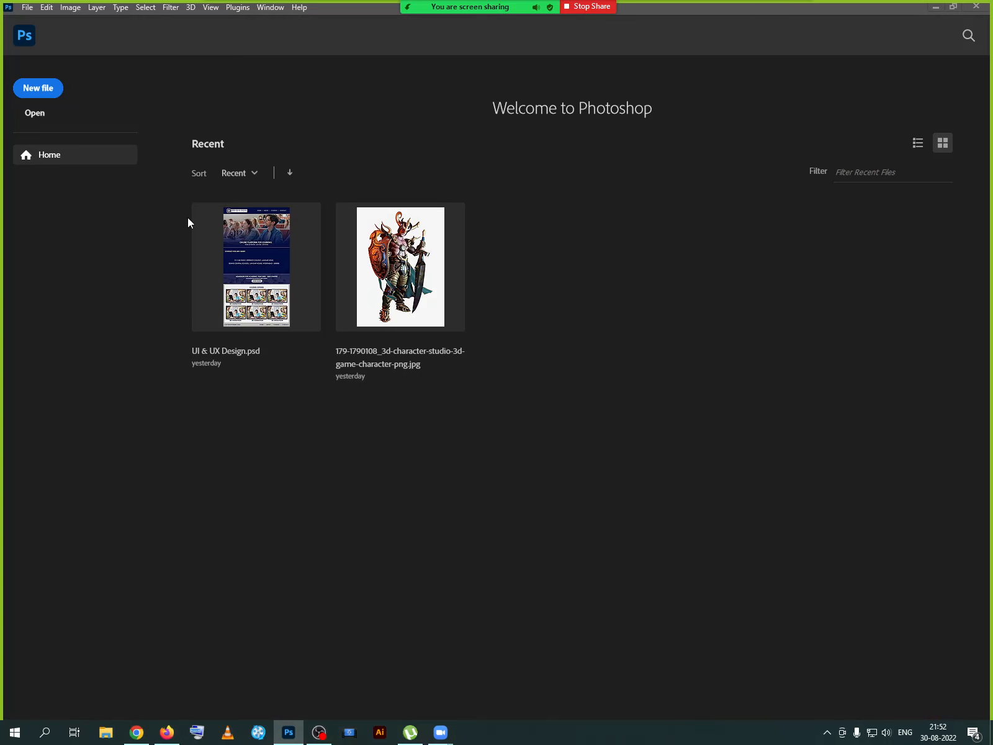
key("super+e")
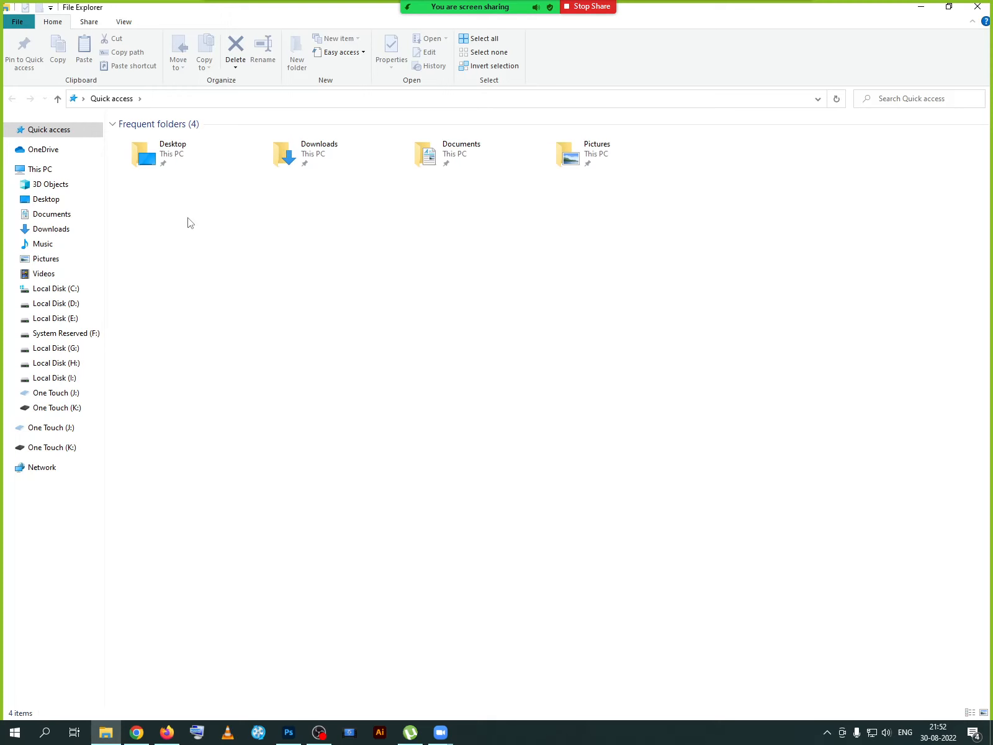
left_click(57, 229)
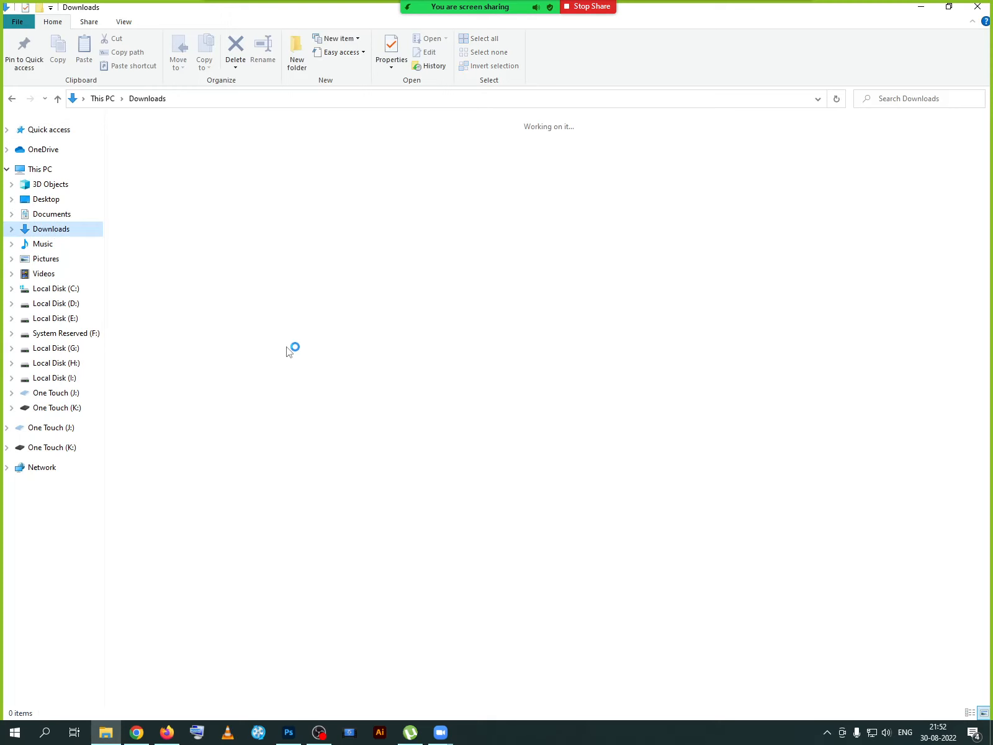
left_click(149, 170)
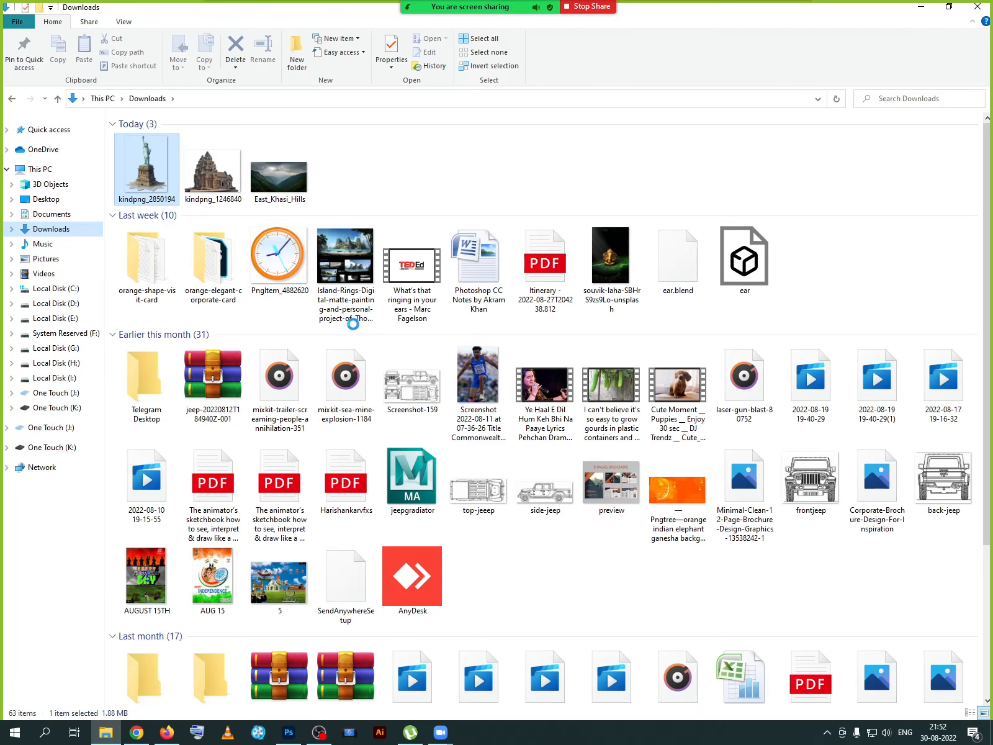
key("shift+Right")
key("shift+Right")
scroll(381, 398, "down", 2)
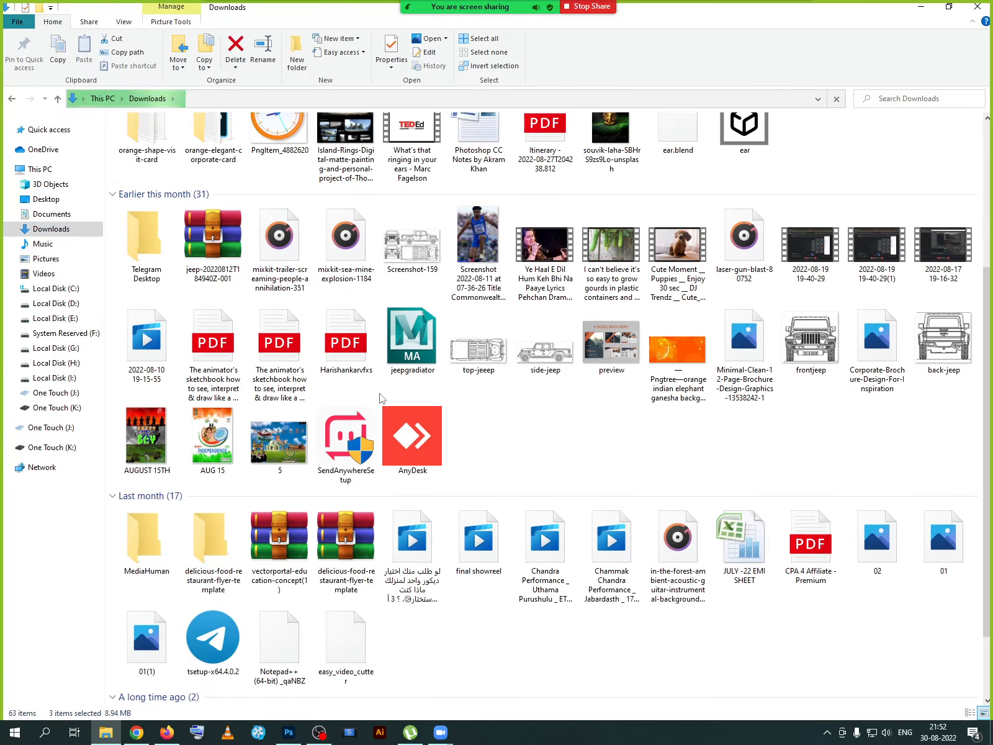
scroll(382, 398, "down", 1)
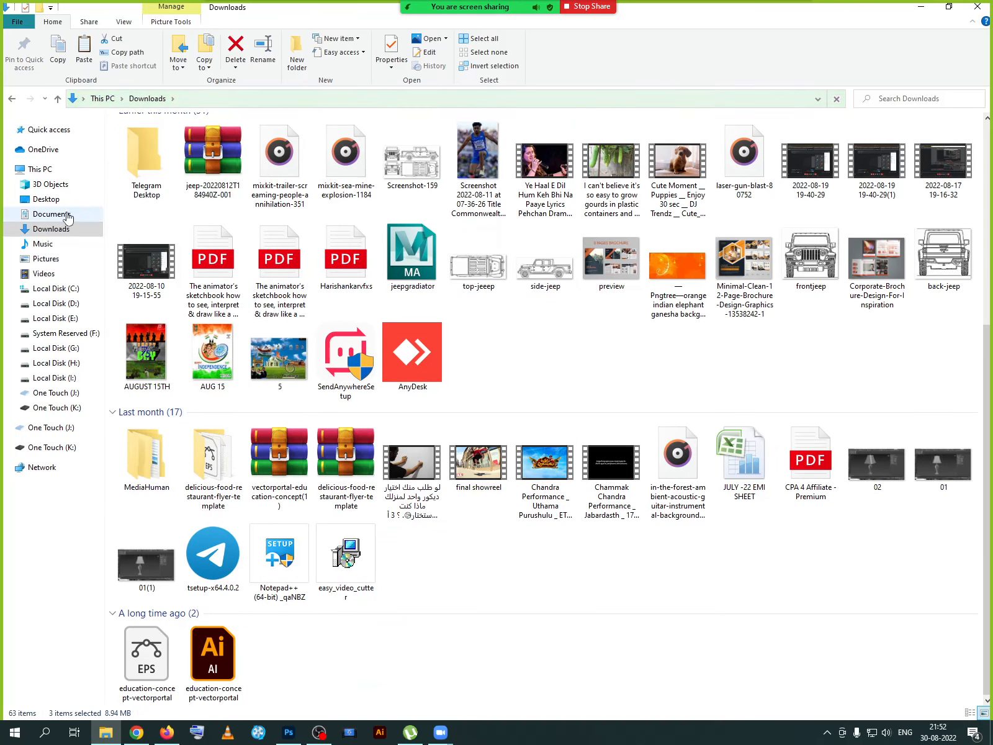
- Create a folder named Matte Painting on the Desktop and paste the three downloaded images into it
left_click(46, 199)
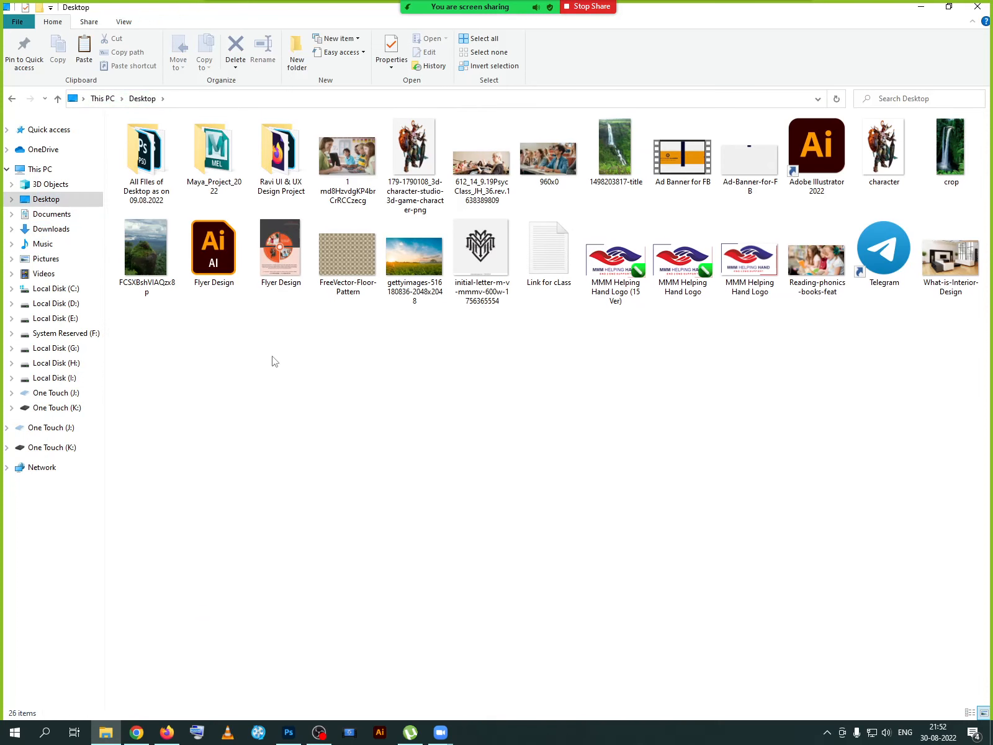
right_click(313, 506)
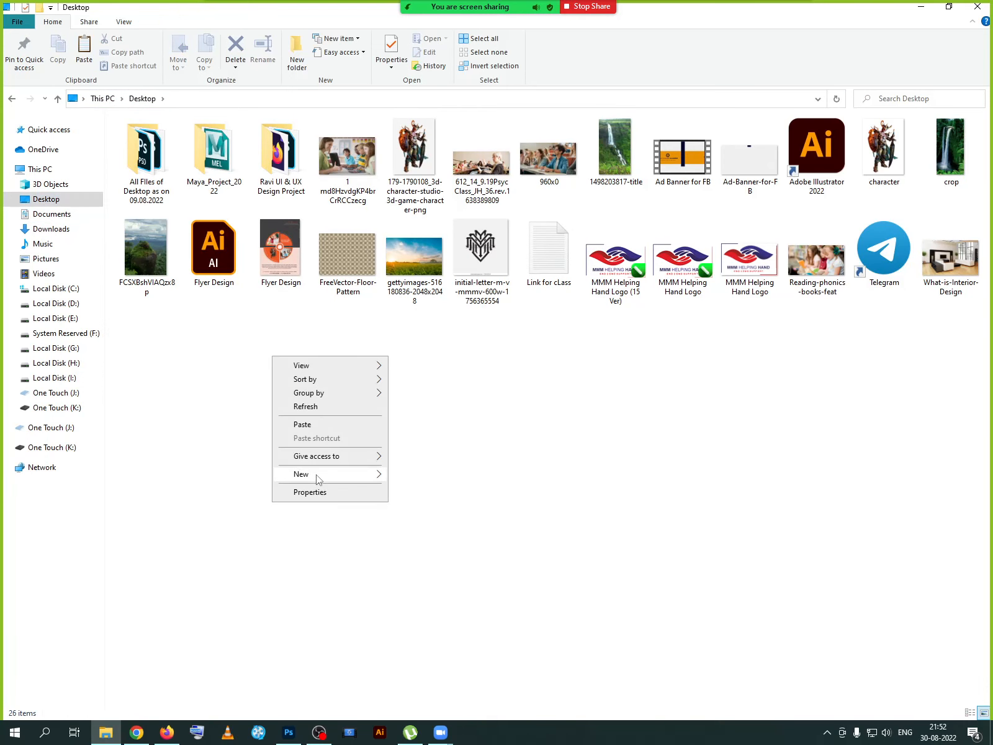
left_click(437, 480)
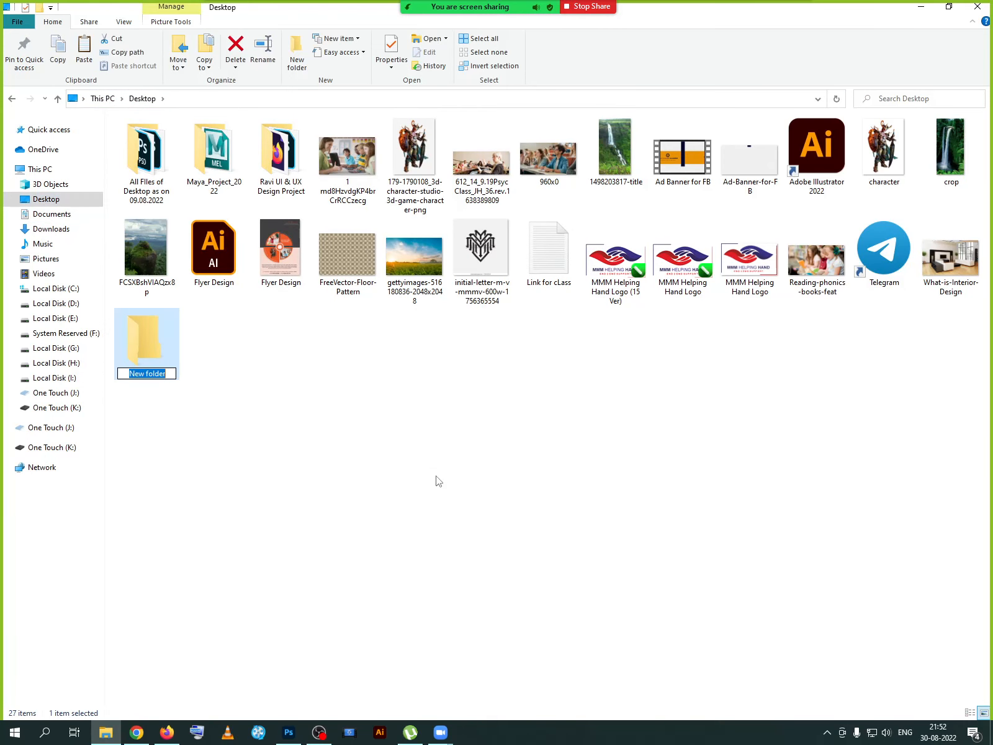
type("Matte Painting")
key("Return")
key("Return")
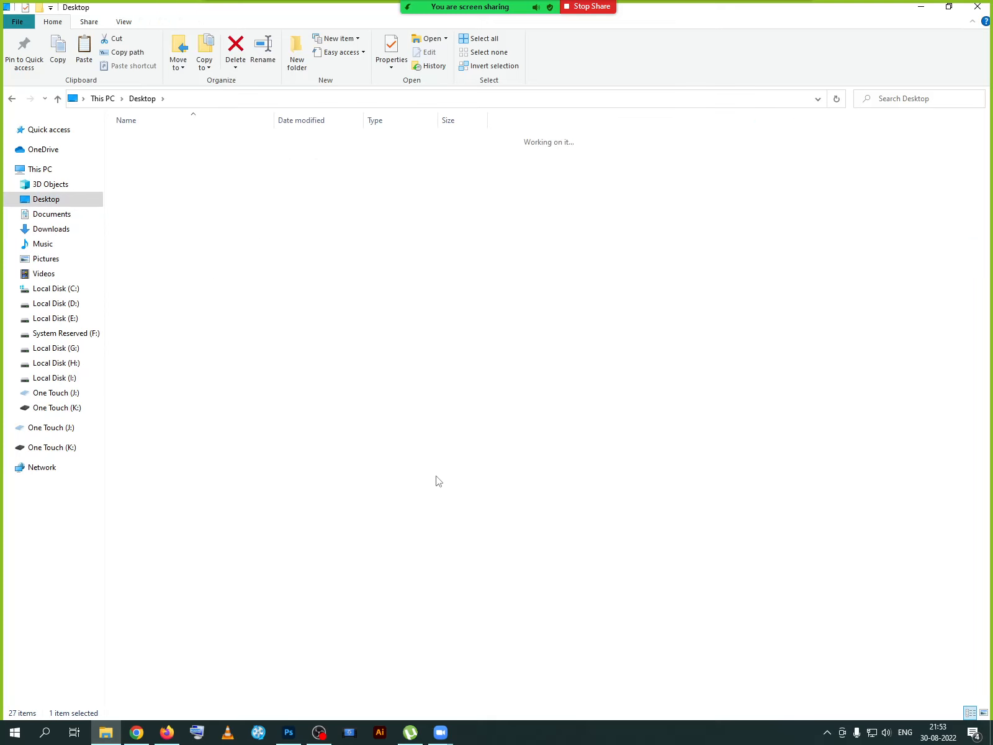
key("ctrl+v")
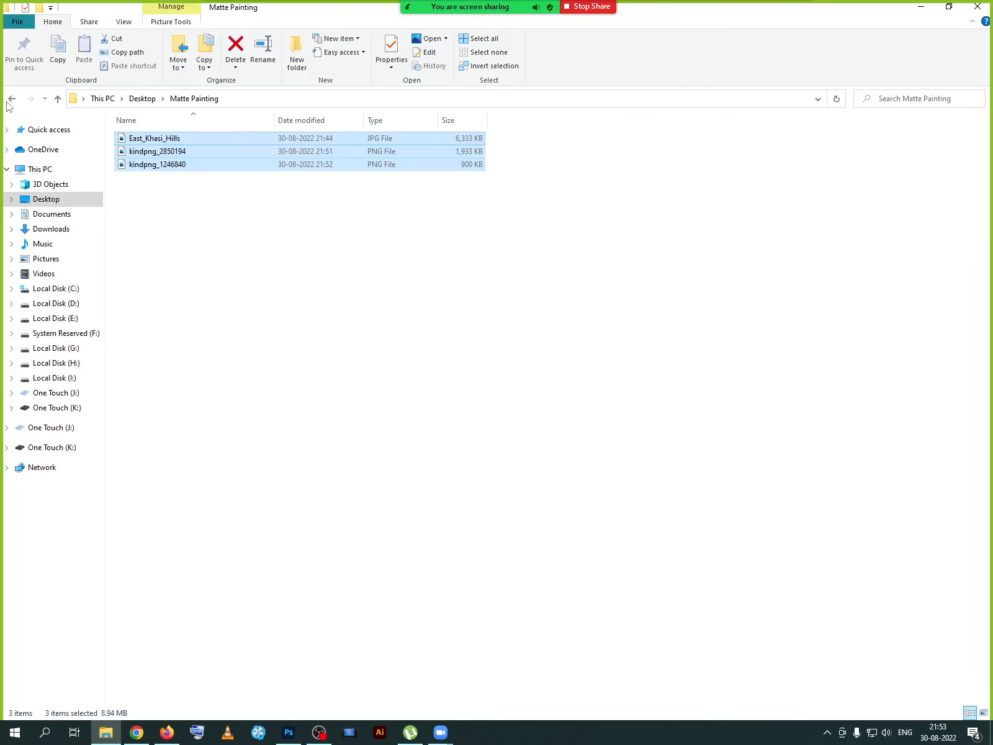
left_click(11, 98)
left_click(161, 260)
left_click(204, 261, "ctrl")
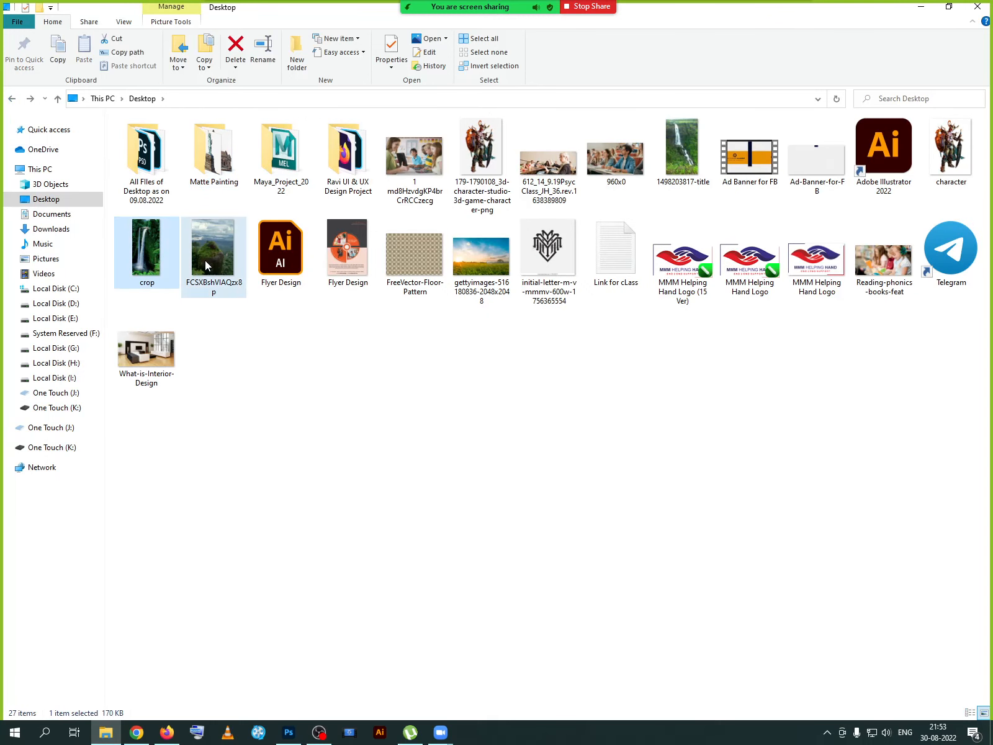
mouse_move(161, 261)
left_mouse_down()
mouse_move(151, 317)
mouse_move(158, 292)
mouse_move(217, 248)
mouse_move(214, 158)
left_mouse_up()
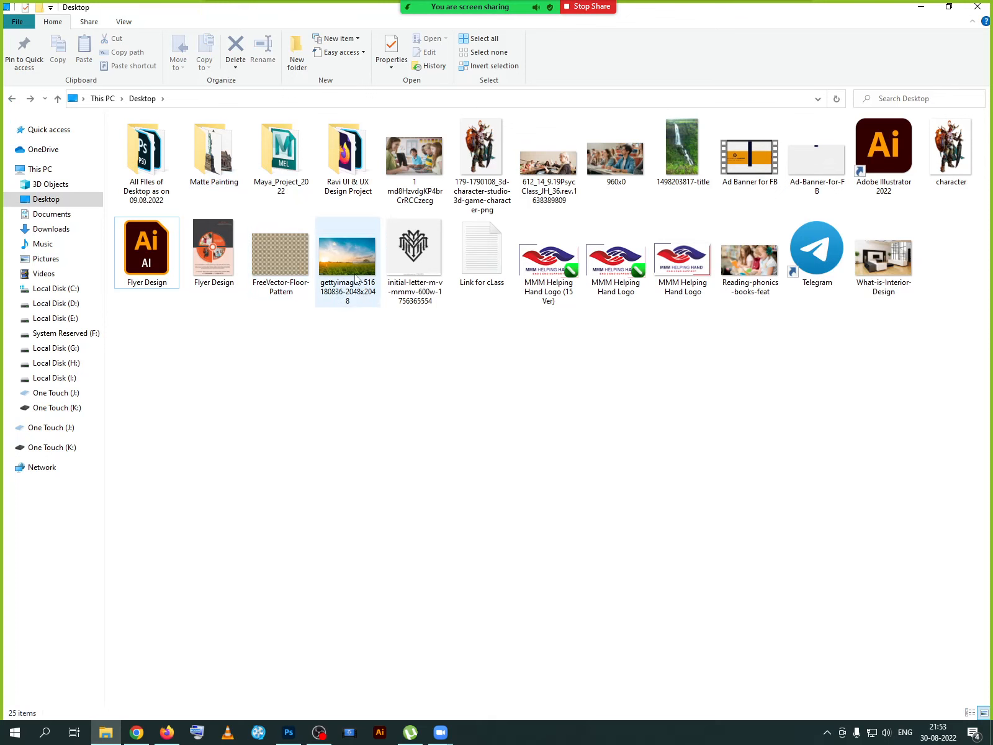
left_click_drag(340, 273, 216, 160)
mouse_move(681, 152)
left_mouse_down()
mouse_move(258, 233)
mouse_move(217, 164)
left_mouse_up()
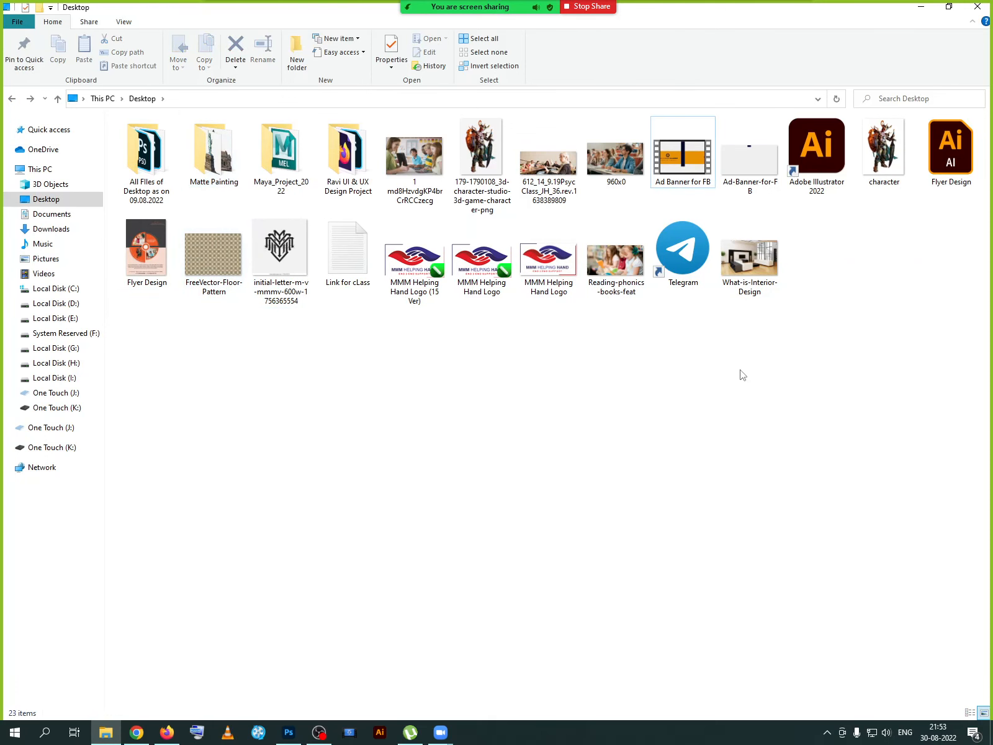
- Open the Matte Painting folder and show its files in the Details layout
double_click(210, 162)
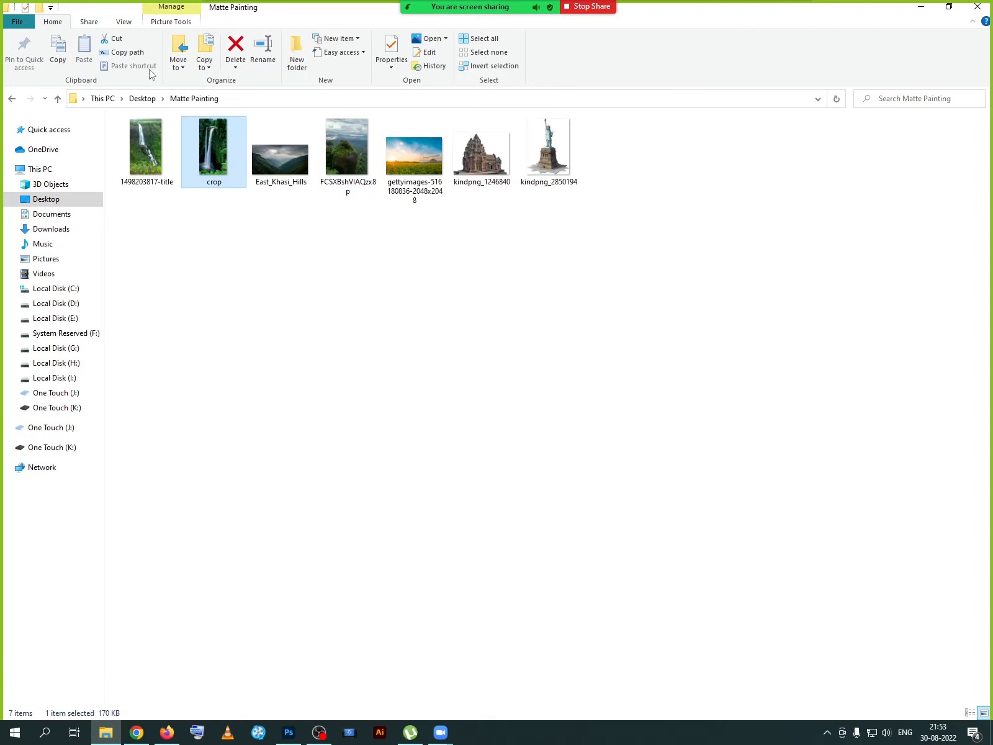
left_click(124, 22)
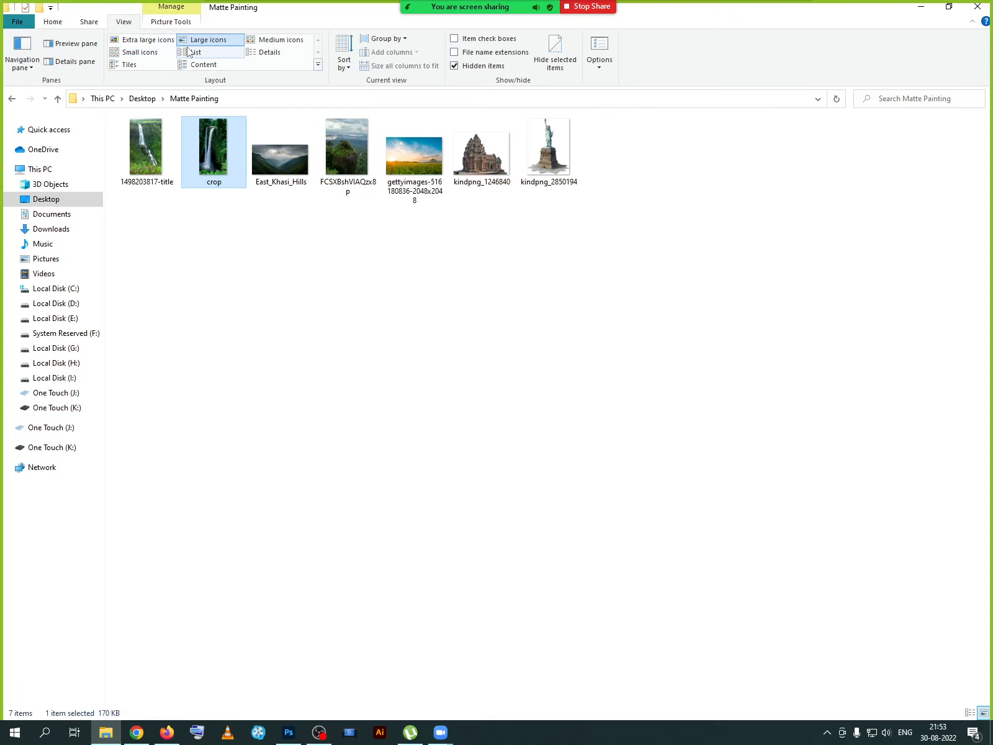
left_click(166, 41)
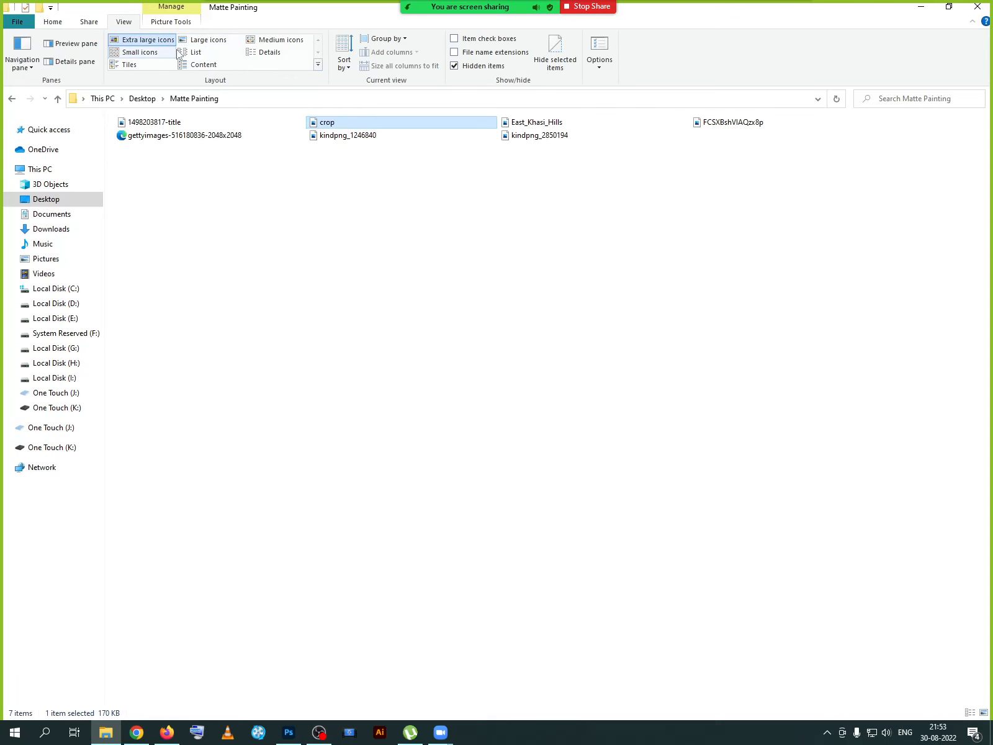
left_click(262, 54)
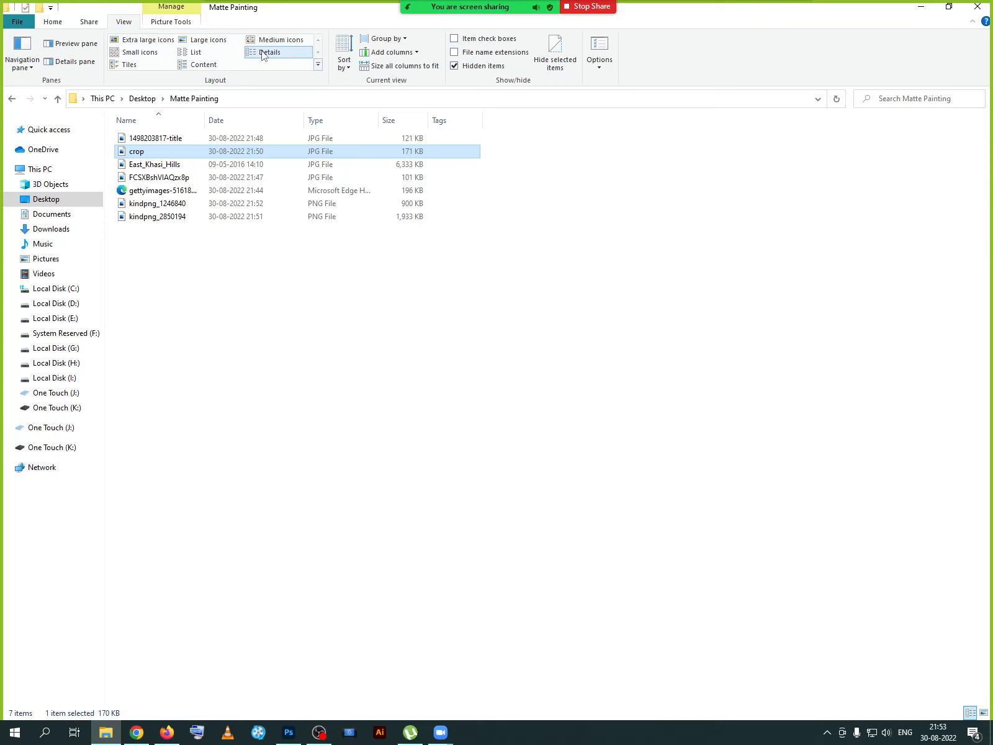
left_click(168, 190)
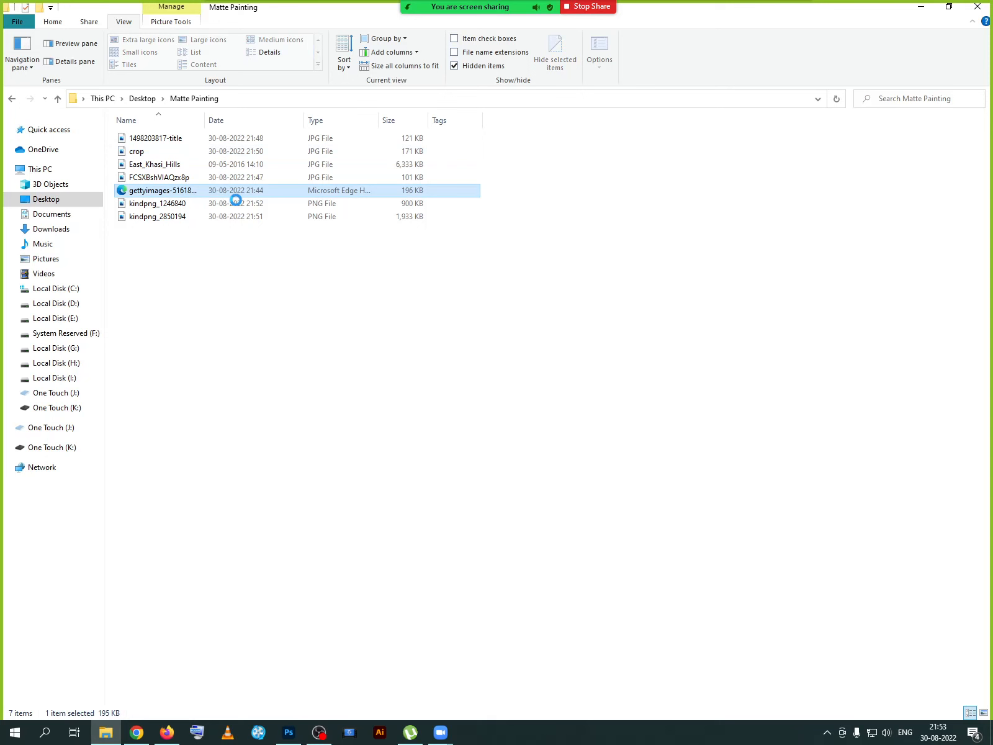
mouse_move(350, 273)
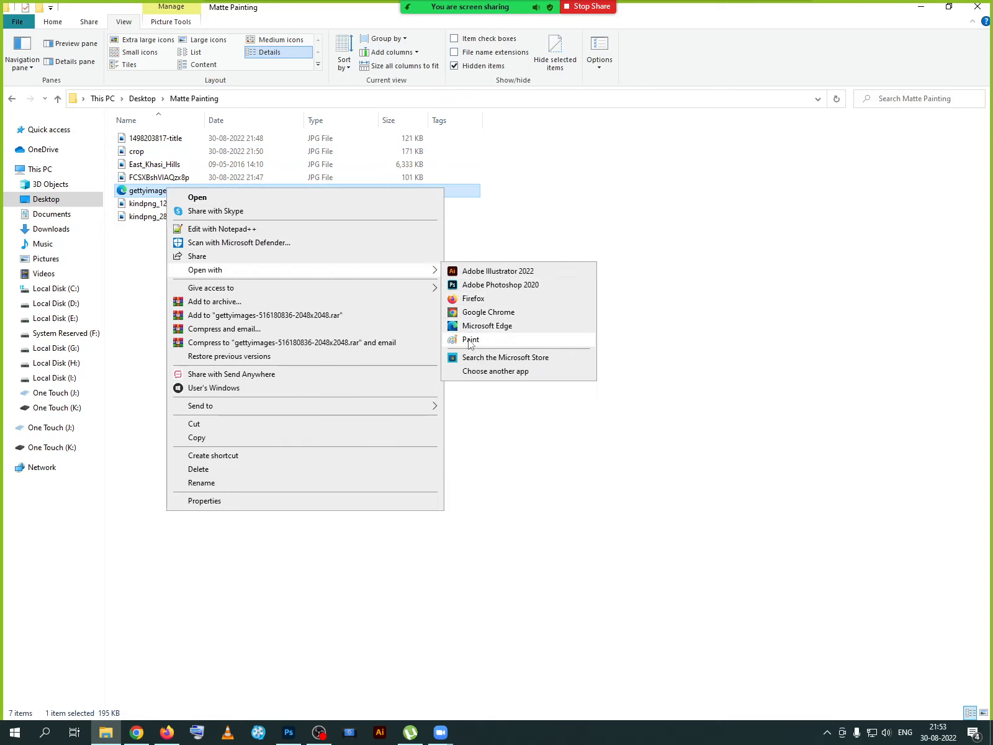
left_click(467, 340)
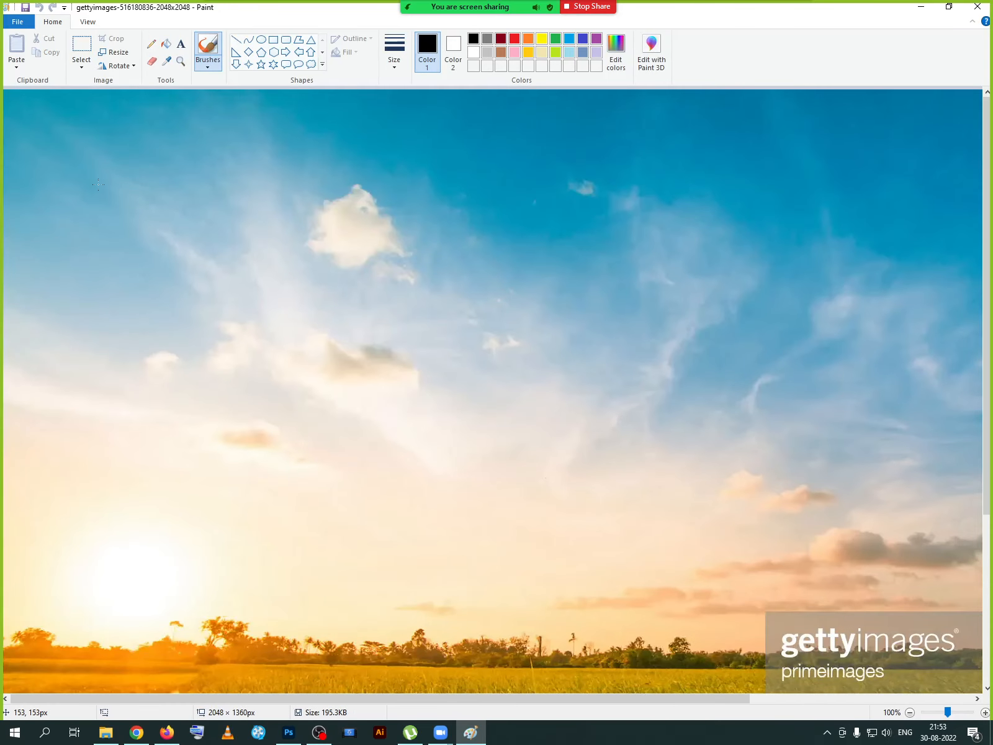
- Save the sky picture as a JPEG named sky img in the Matte Painting folder, accept losing transparency, and close Paint
left_click(18, 22)
mouse_move(51, 130)
left_click(181, 99)
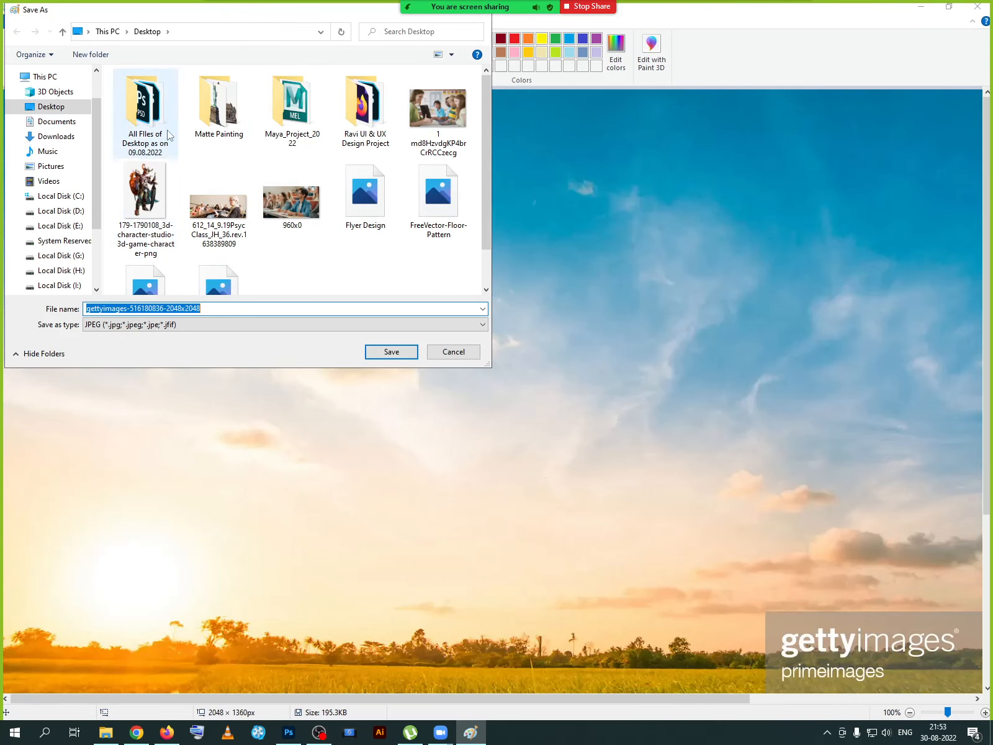
double_click(217, 102)
double_click(165, 308)
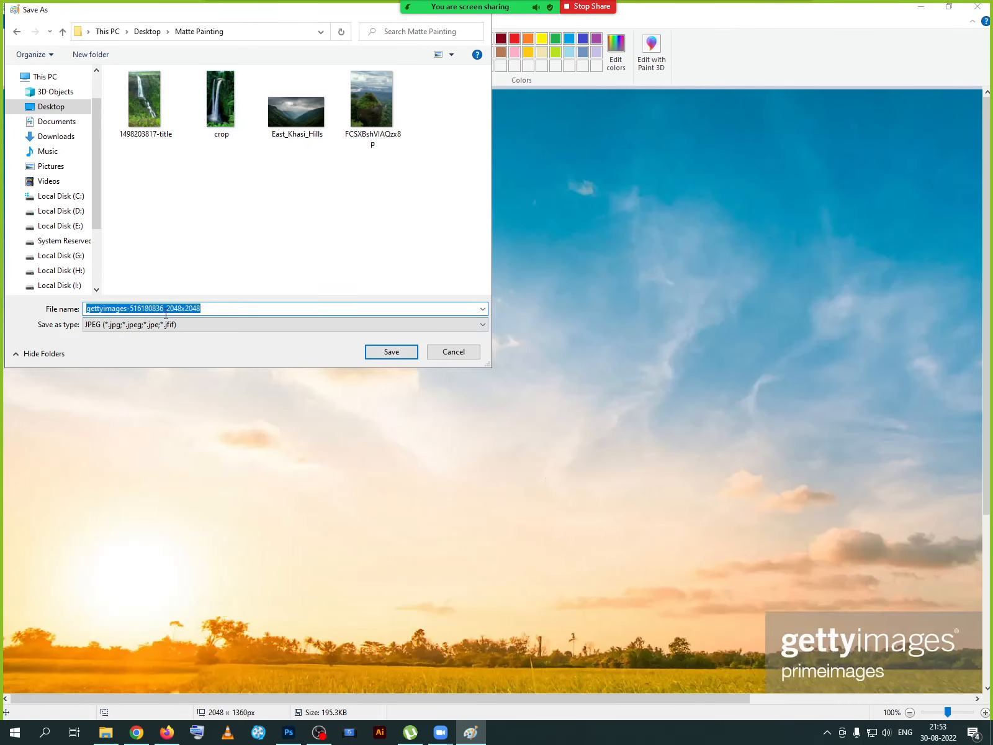
type("sky img")
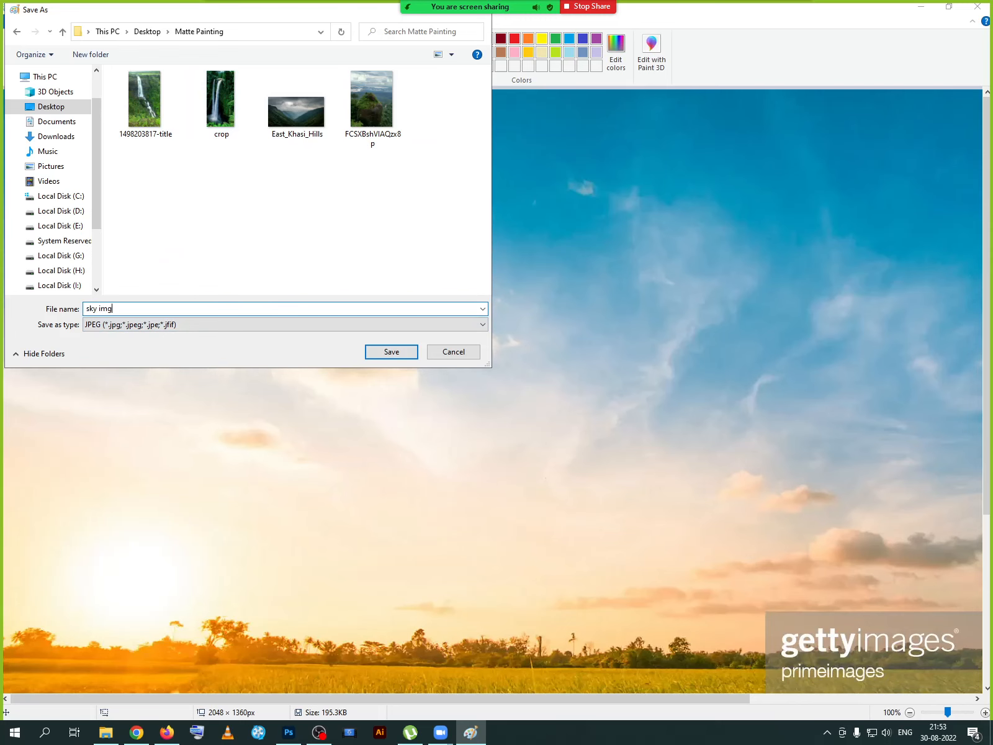
key("Return")
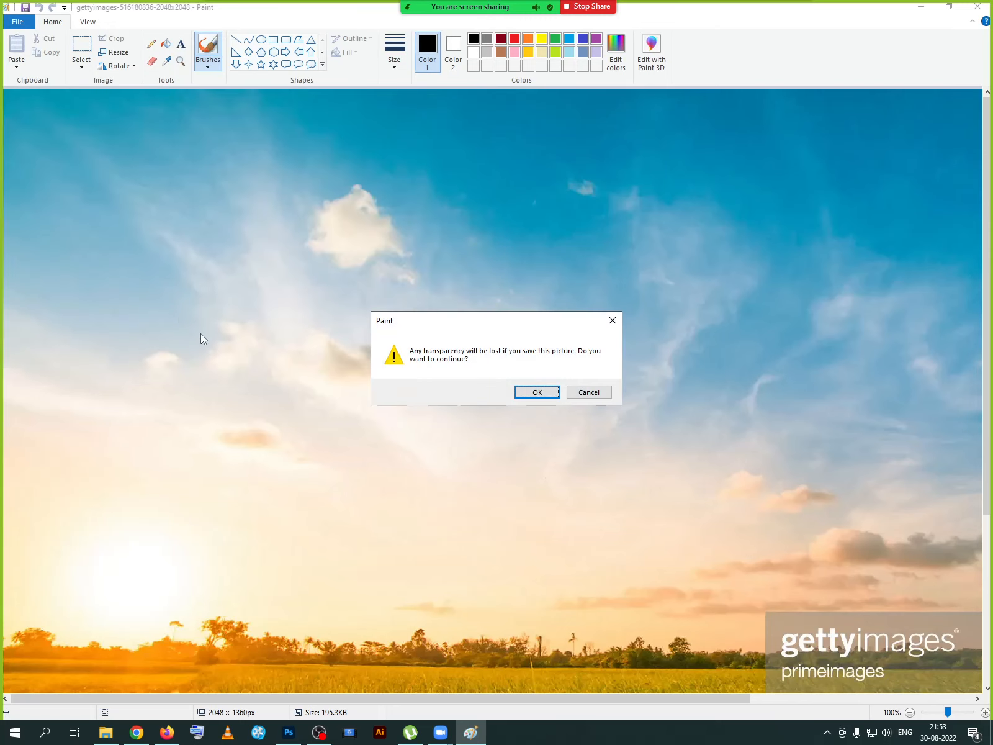
left_click(529, 392)
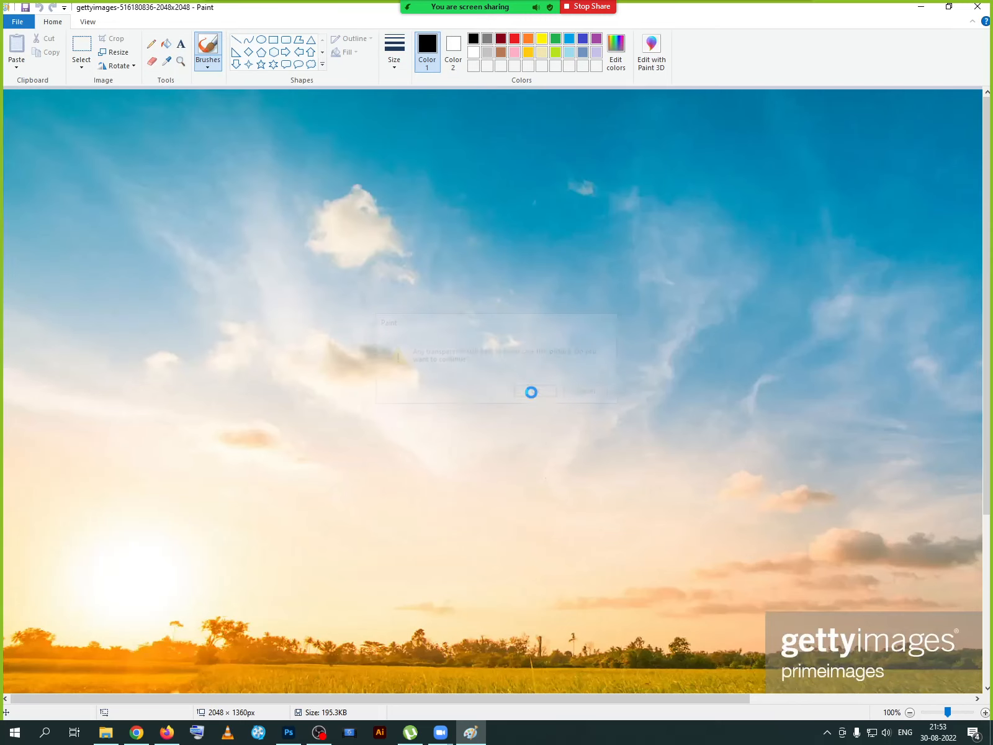
left_click(978, 6)
- Delete the original gettyimages sky file from the Matte Painting folder
left_click(170, 271)
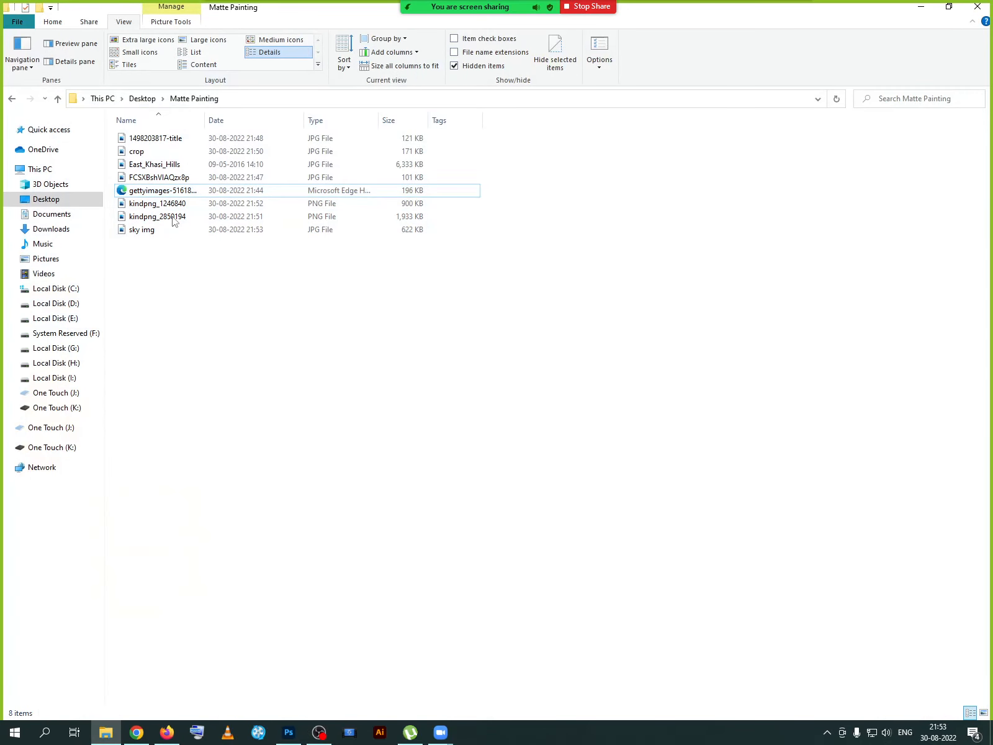
left_click(172, 193)
key("Delete")
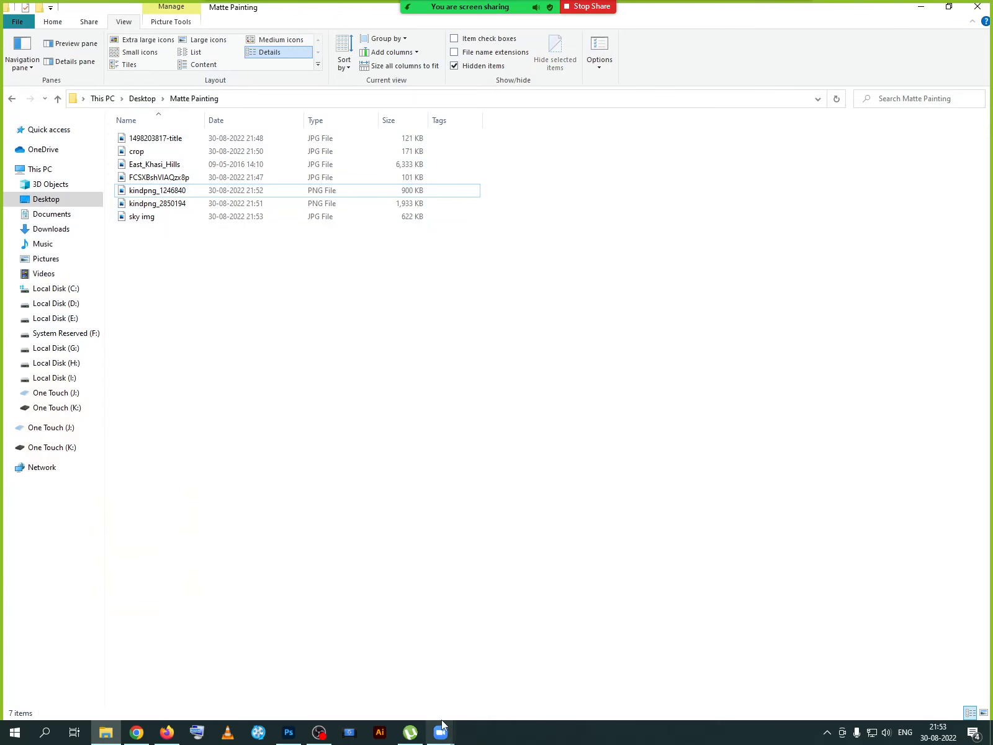
- In Photoshop, create a 1920 x 1080 px document at 72 ppi from the HDTV 1080p preset and clear its guides
left_click(289, 733)
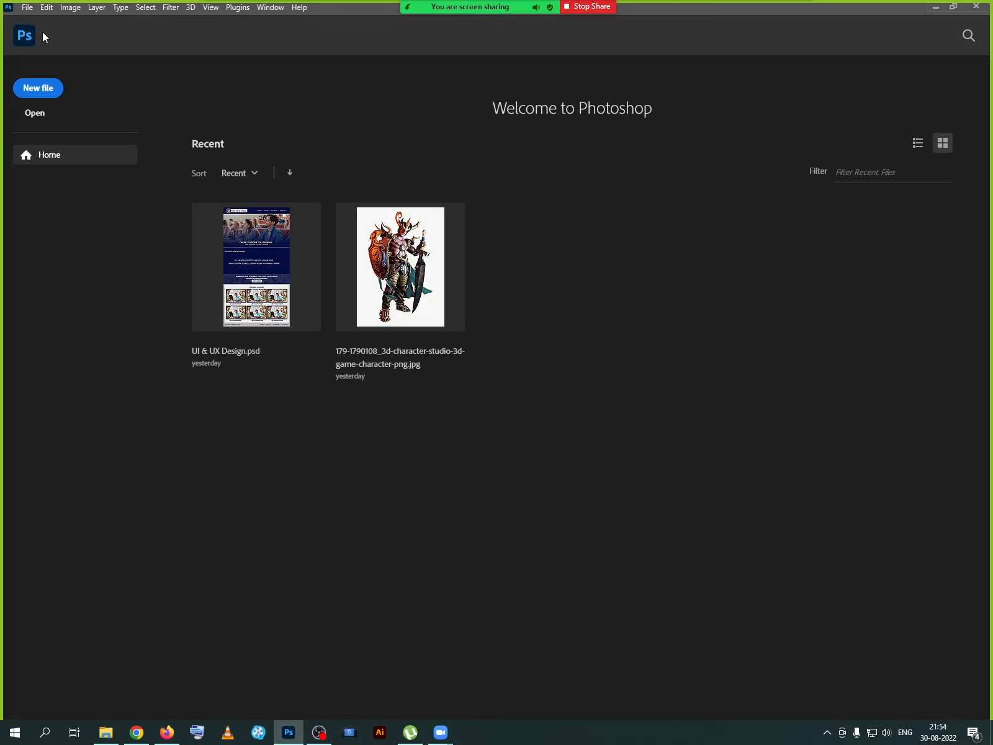
left_click(30, 8)
left_click(32, 20)
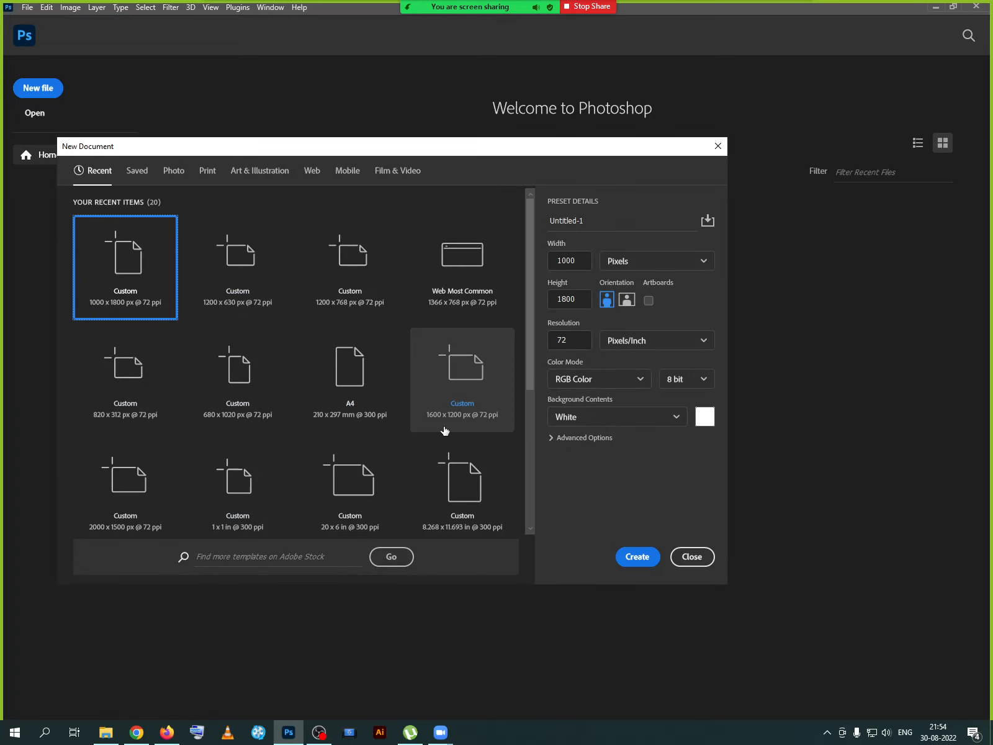
scroll(444, 429, "down", 1)
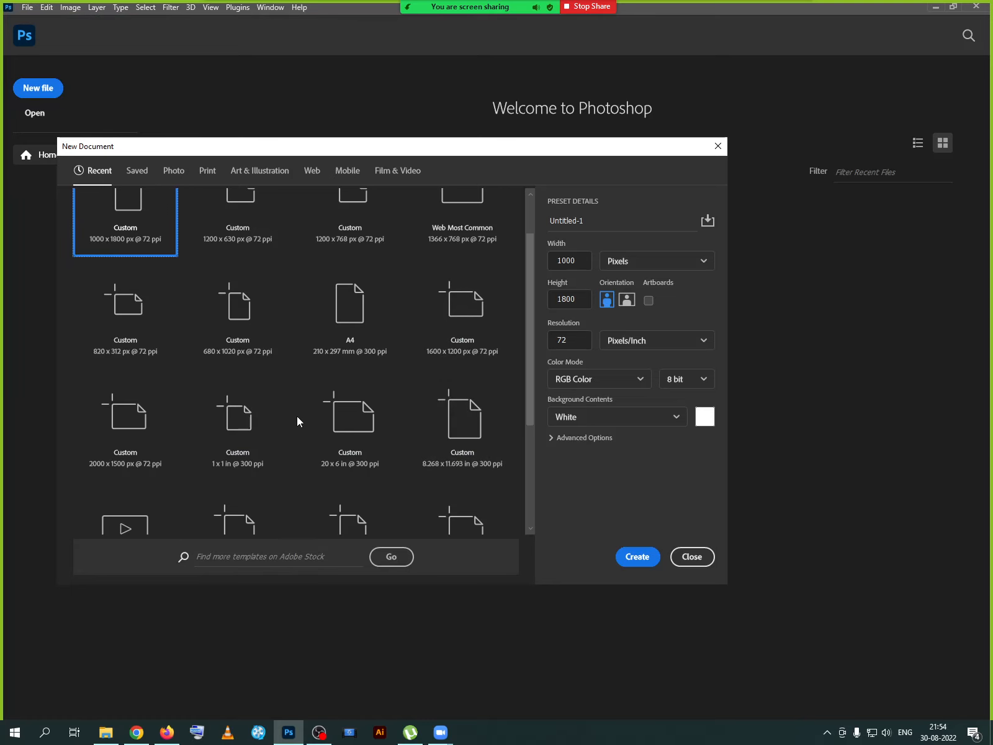
scroll(412, 466, "down", 1)
scroll(375, 472, "down", 1)
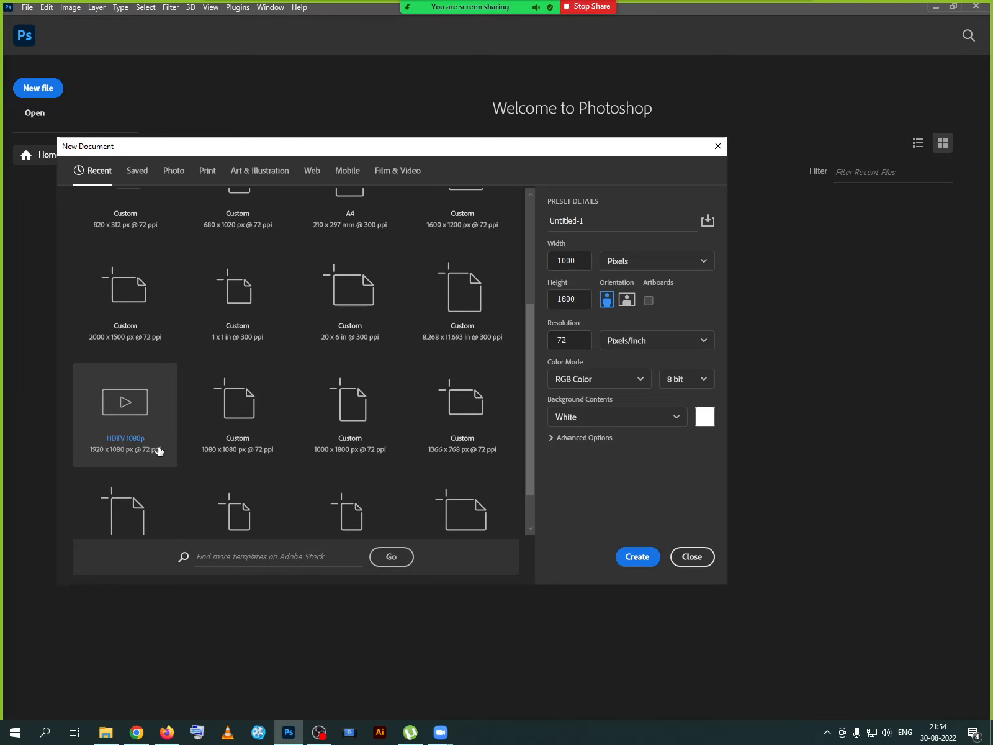
left_click(134, 441)
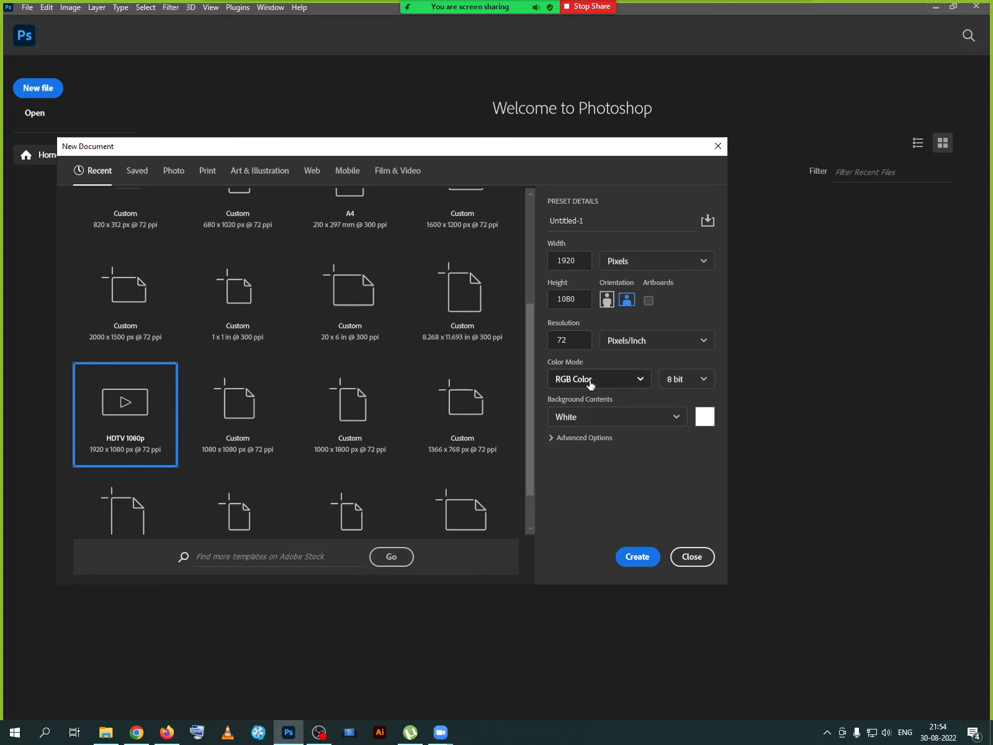
left_click(634, 556)
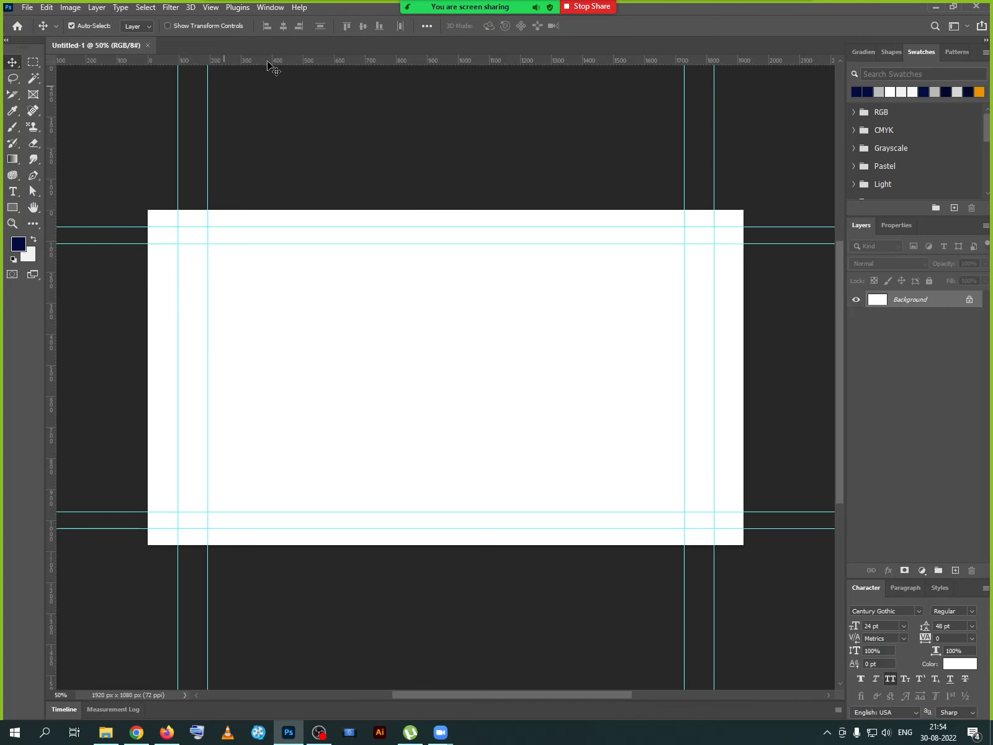
left_click(212, 13)
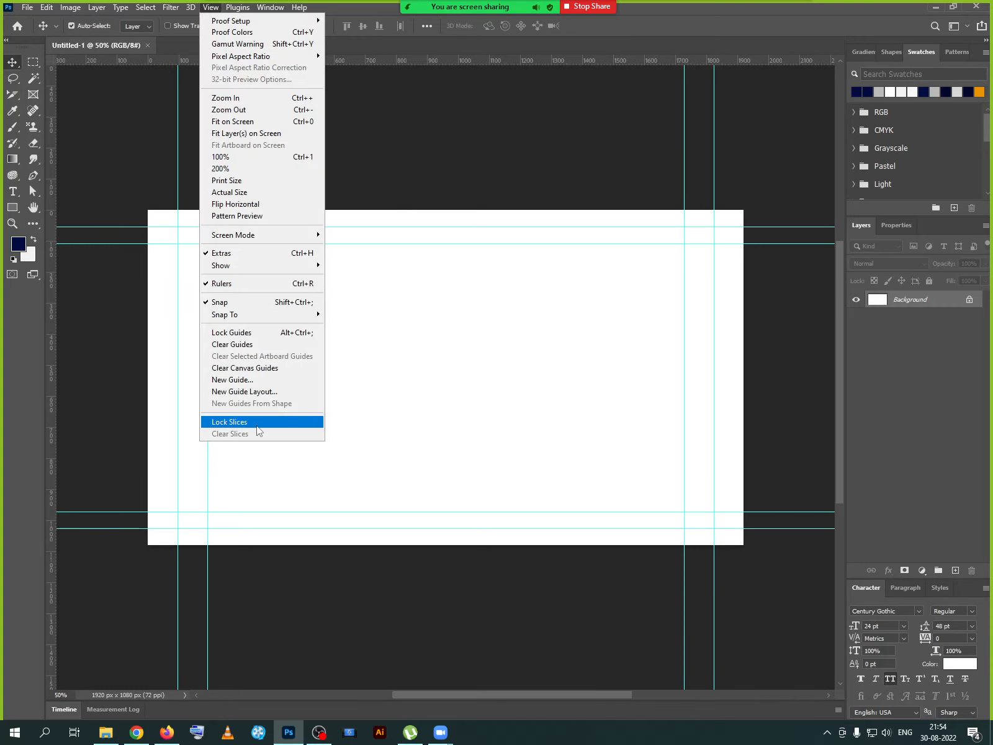
left_click(236, 345)
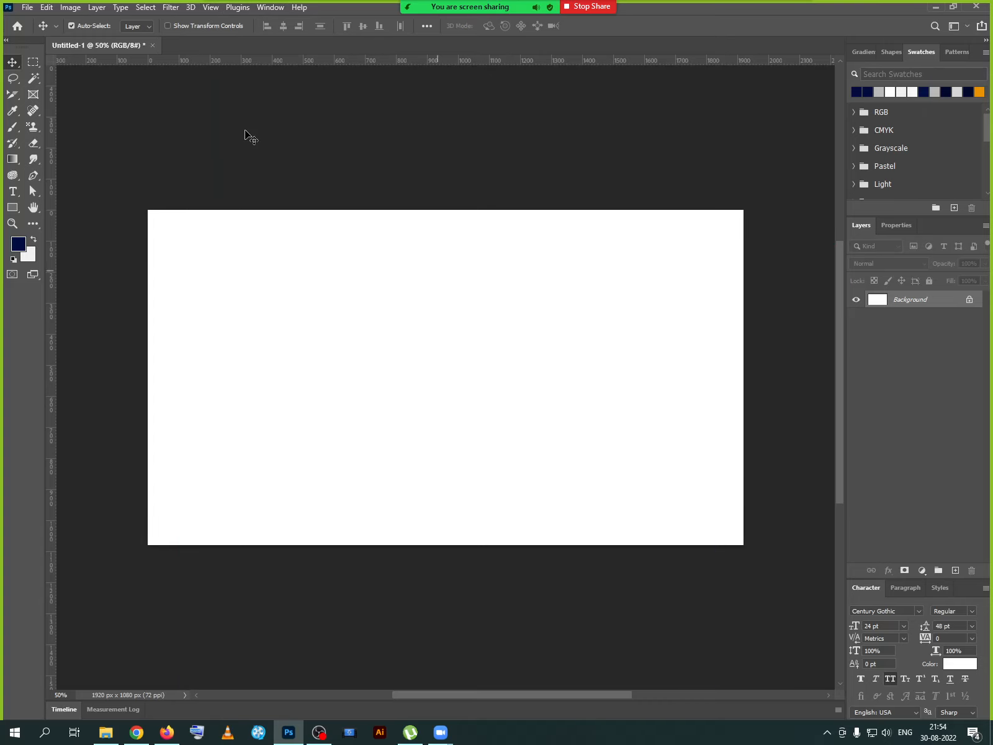
- Place the East_Khasi_Hills image from the Matte Painting folder as an embedded object, checking the reference page in Firefox on the way
left_click(31, 9)
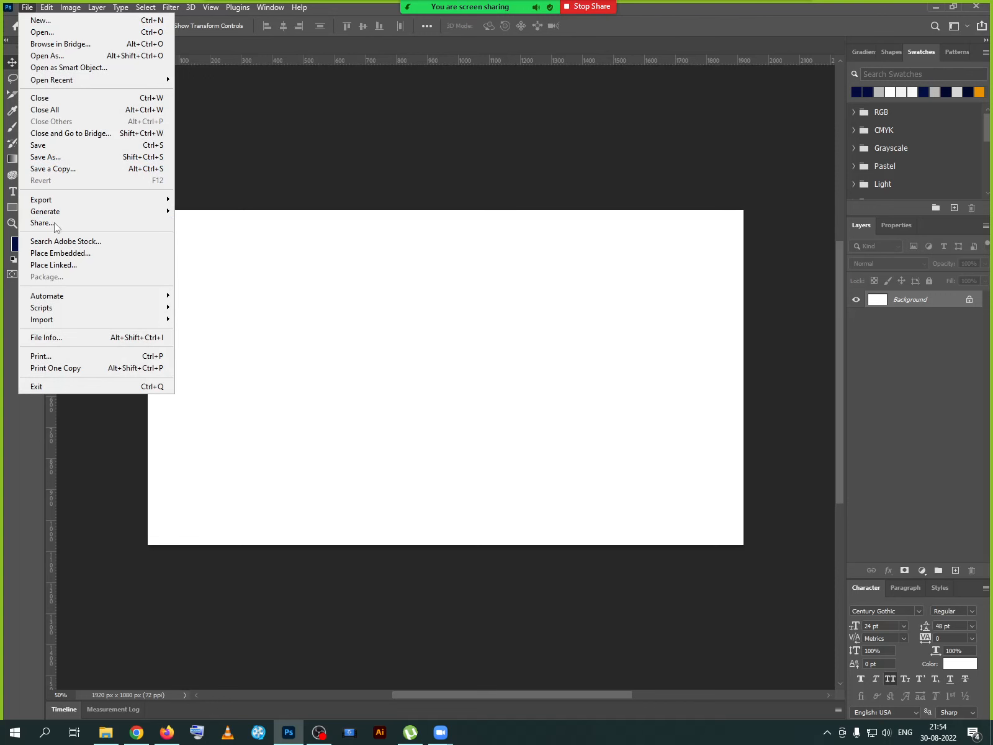
left_click(62, 251)
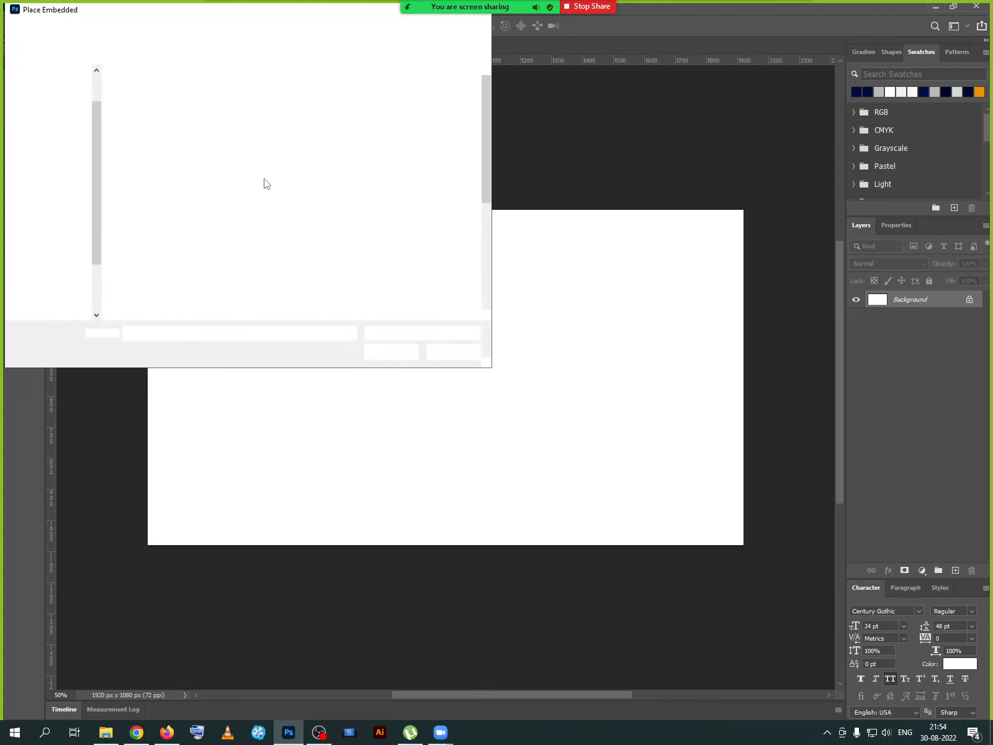
double_click(220, 138)
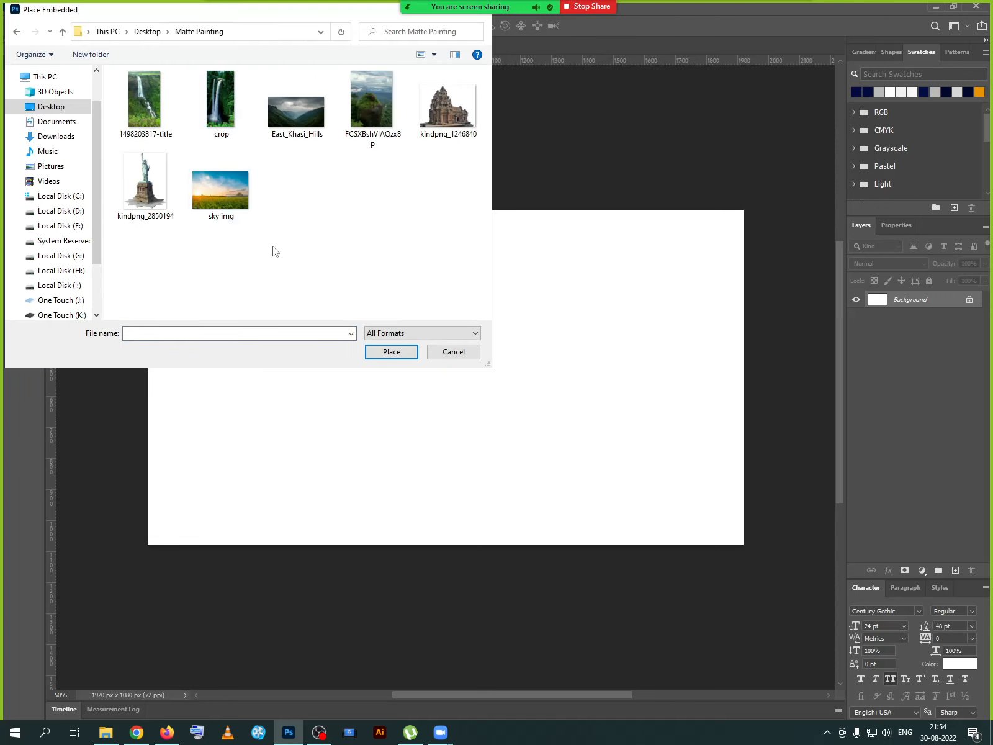
left_click(166, 732)
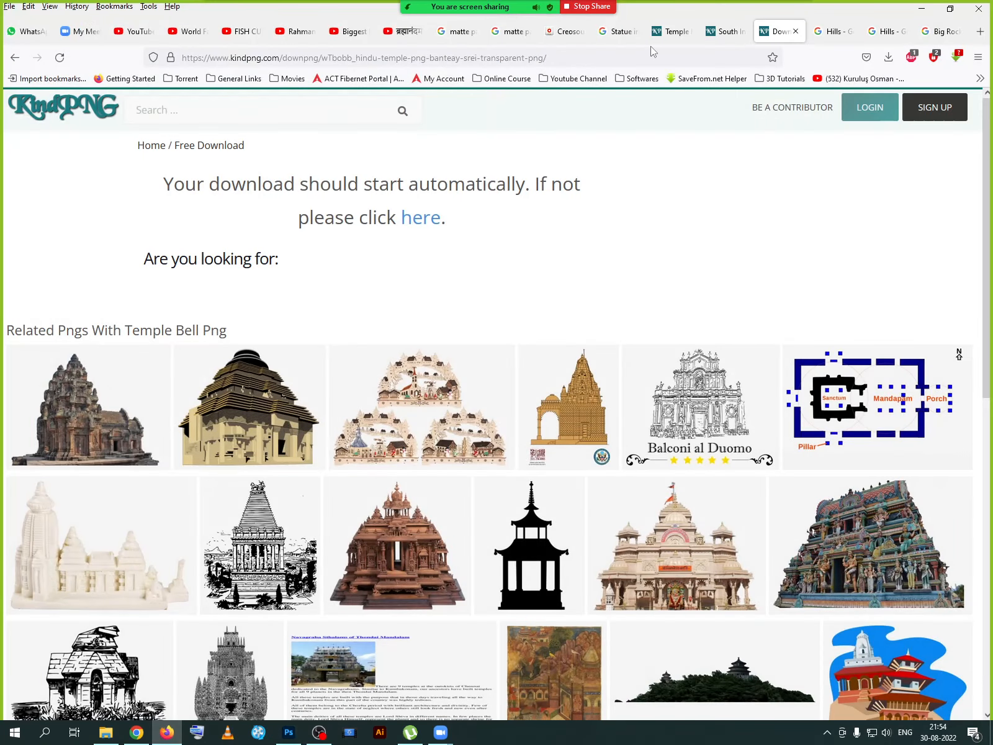
left_click(568, 34)
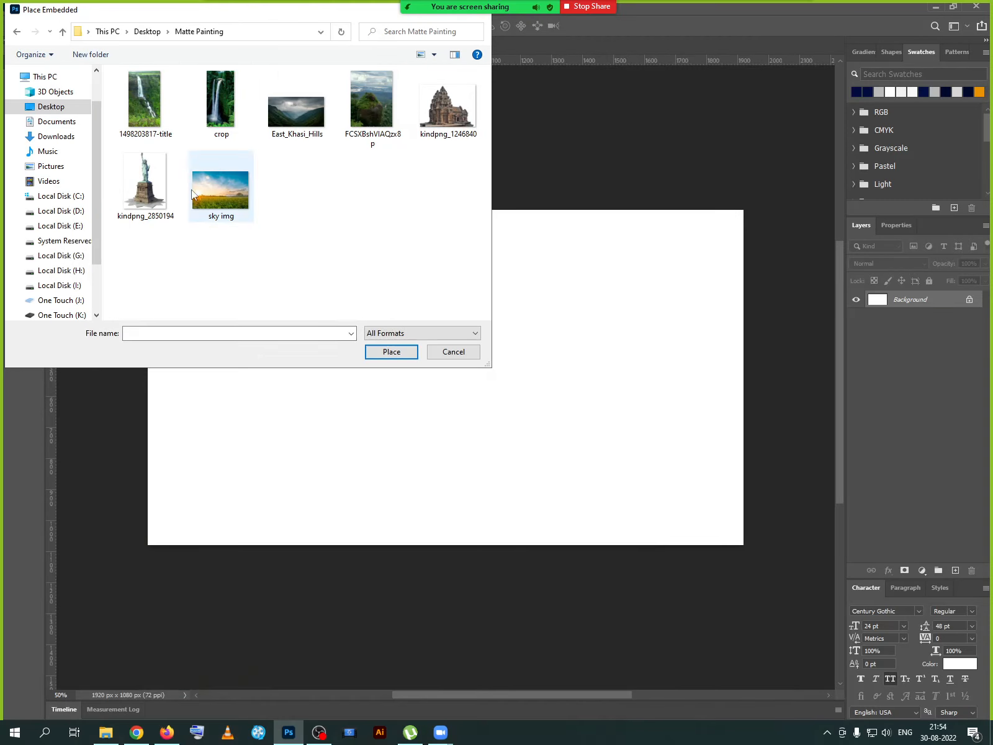
left_click(921, 8)
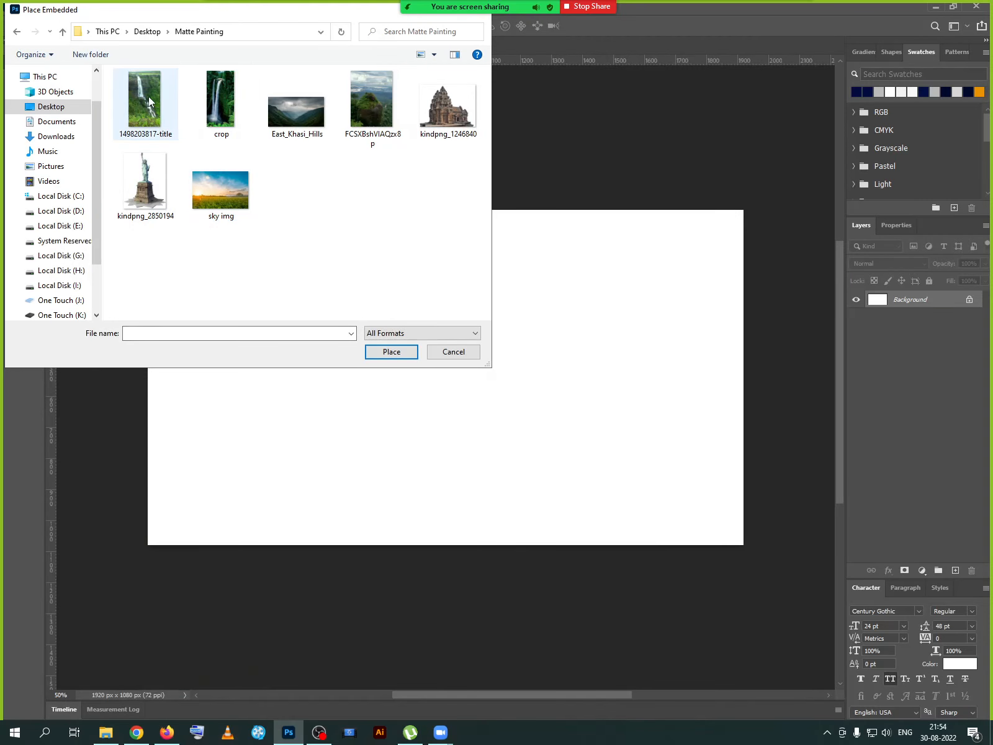
left_click(148, 96)
left_click(306, 124)
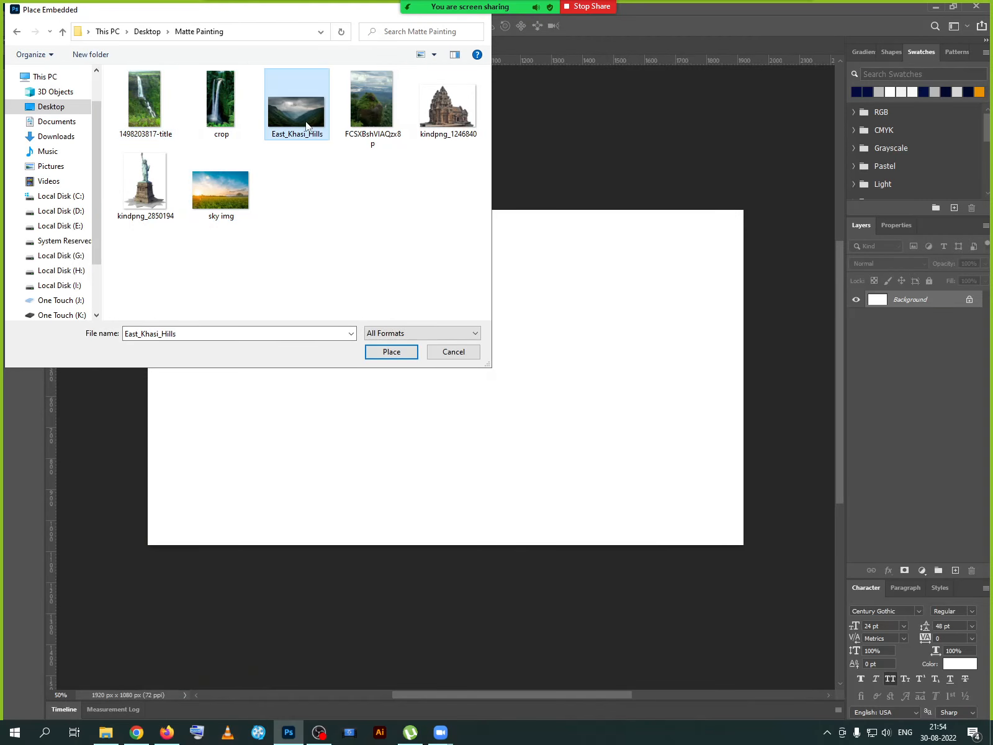
left_click(398, 351)
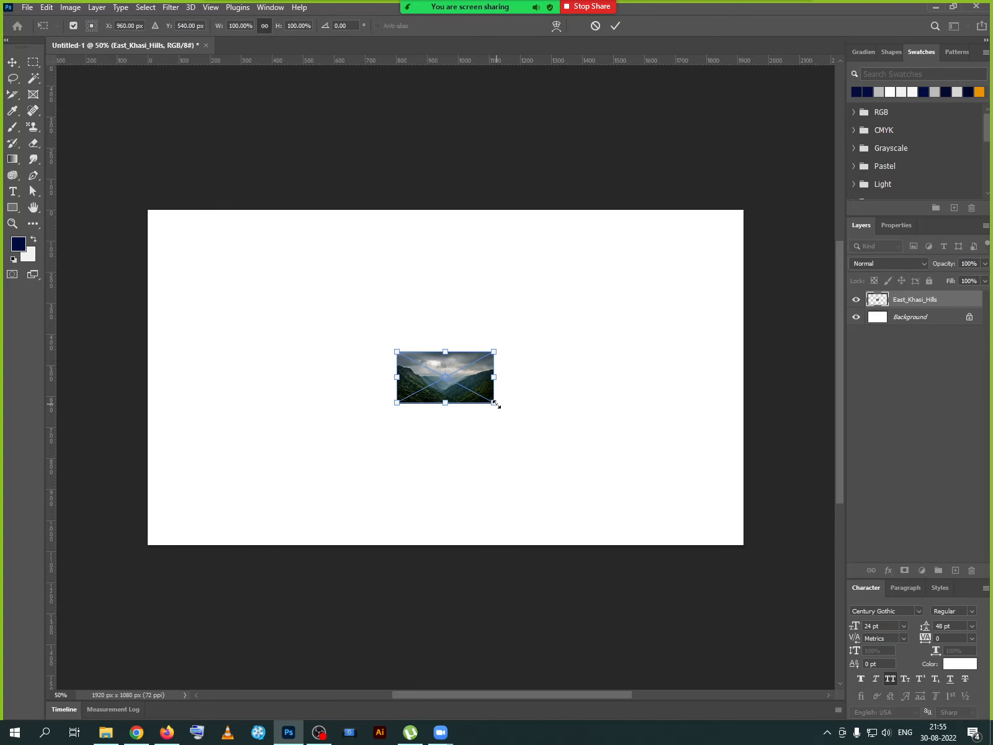
- Scale the placed East_Khasi_Hills image up from its centre to cover the whole canvas and commit the transform
left_click_drag(496, 405, 736, 533)
left_click_drag(778, 552, 773, 546)
left_click(615, 26)
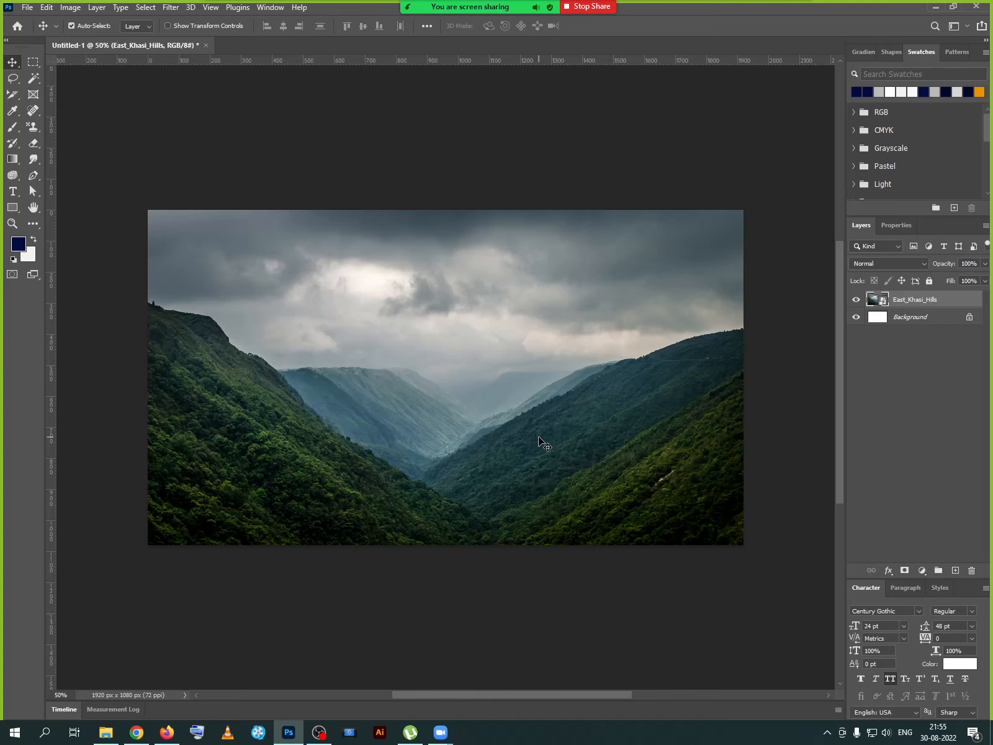
- Show the Matte Painting folder's files as extra large icons and bring sky img into the Photoshop document
left_click(106, 733)
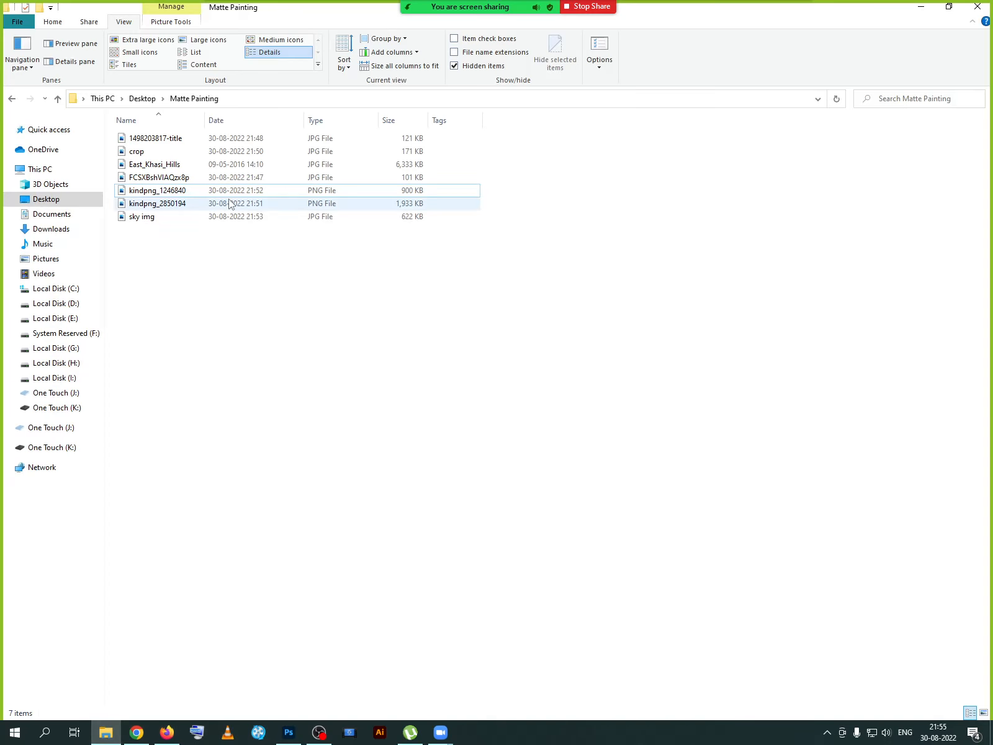
left_click(160, 39)
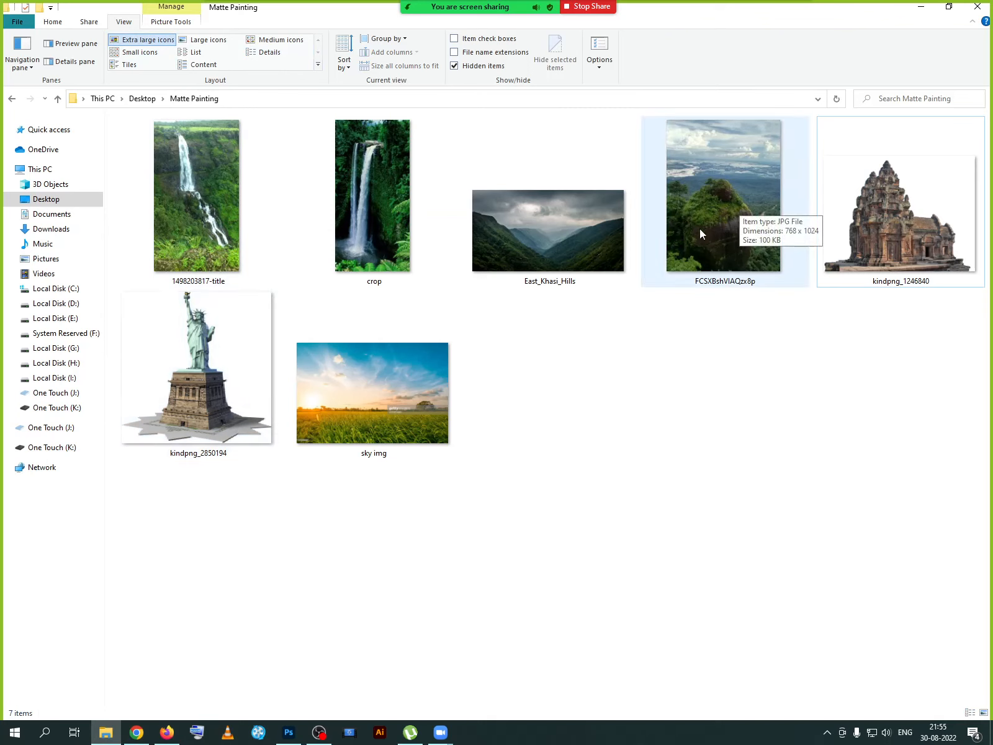
left_click(289, 732)
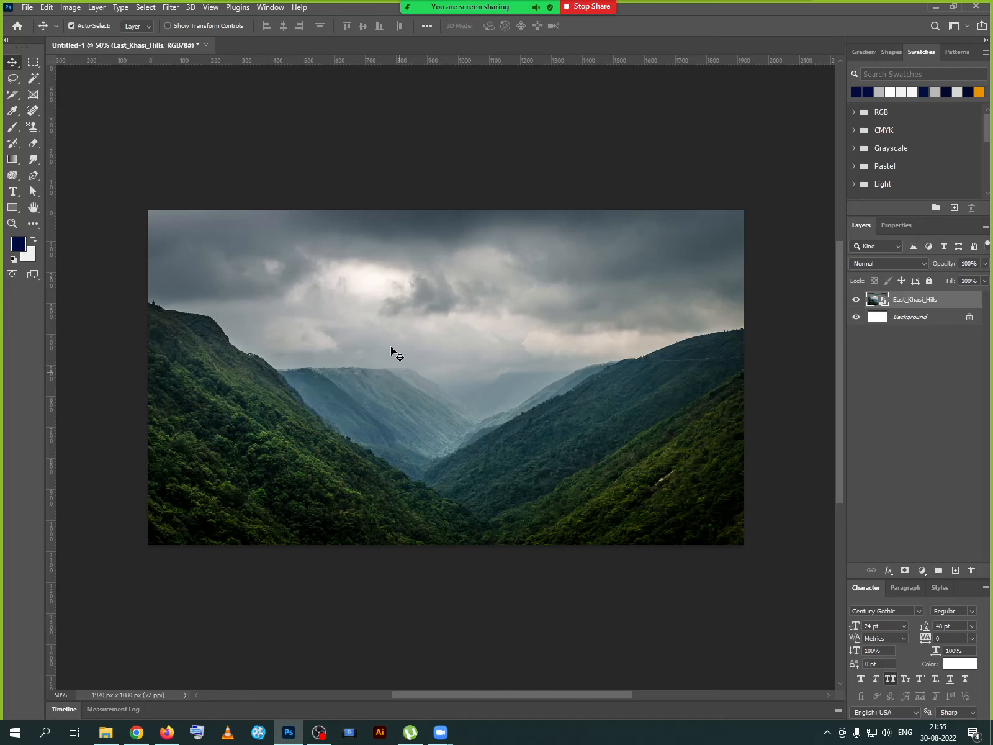
left_click(288, 732)
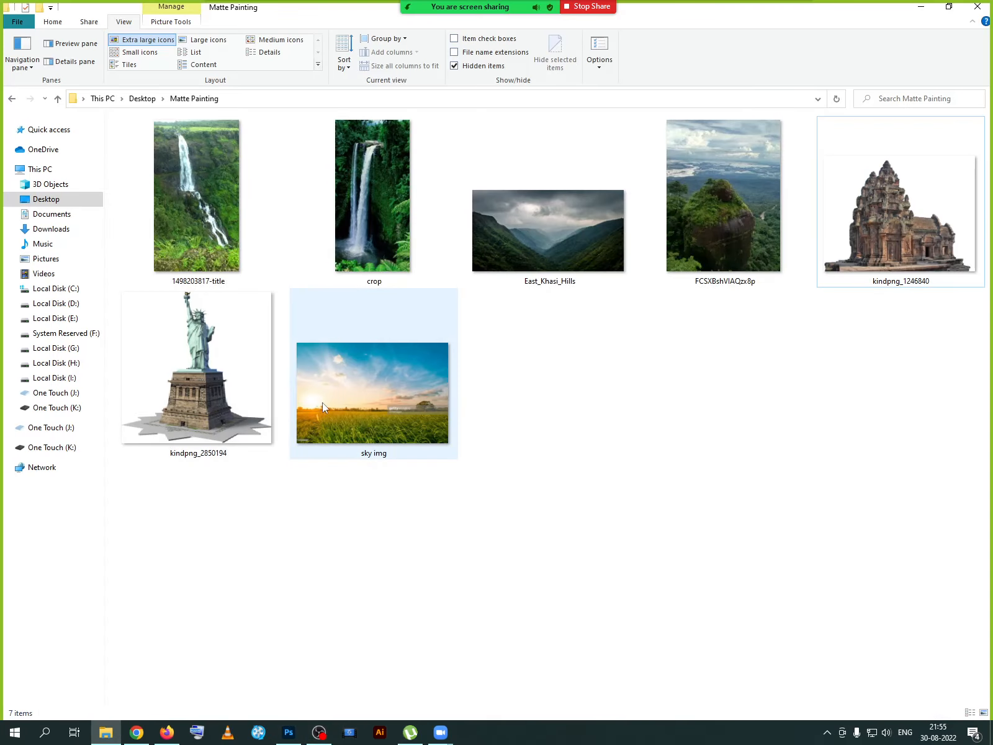
left_click_drag(322, 402, 342, 473)
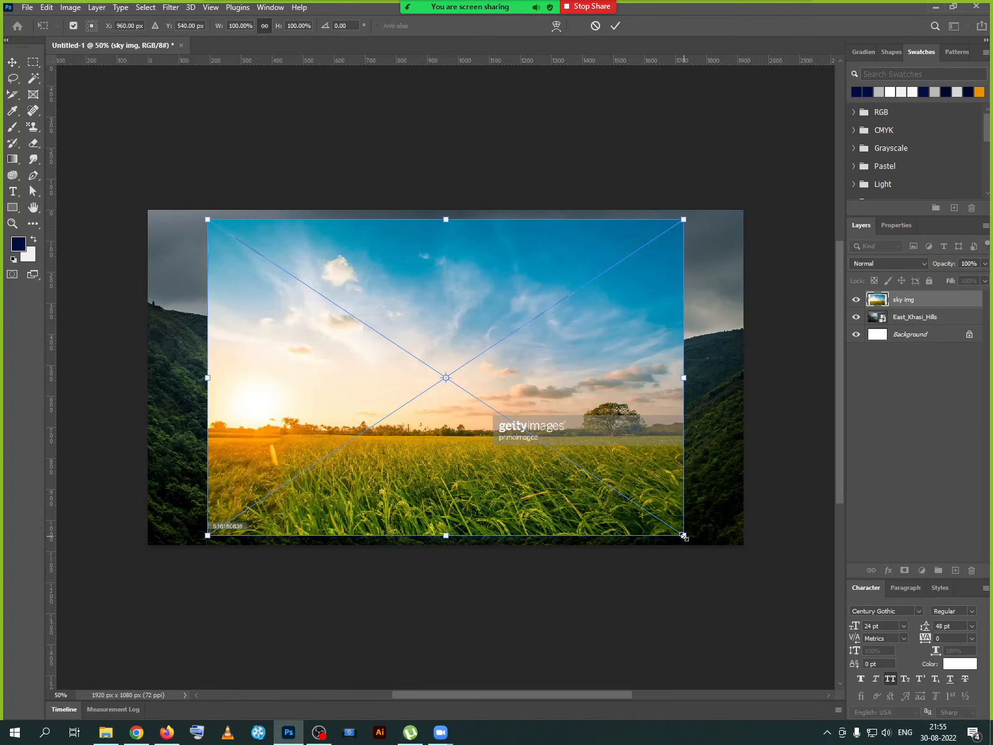
- Enlarge sky img to about 129% and position it over the upper canvas, leaving a strip of the hills uncovered along the lower edge
left_click_drag(684, 536, 753, 581)
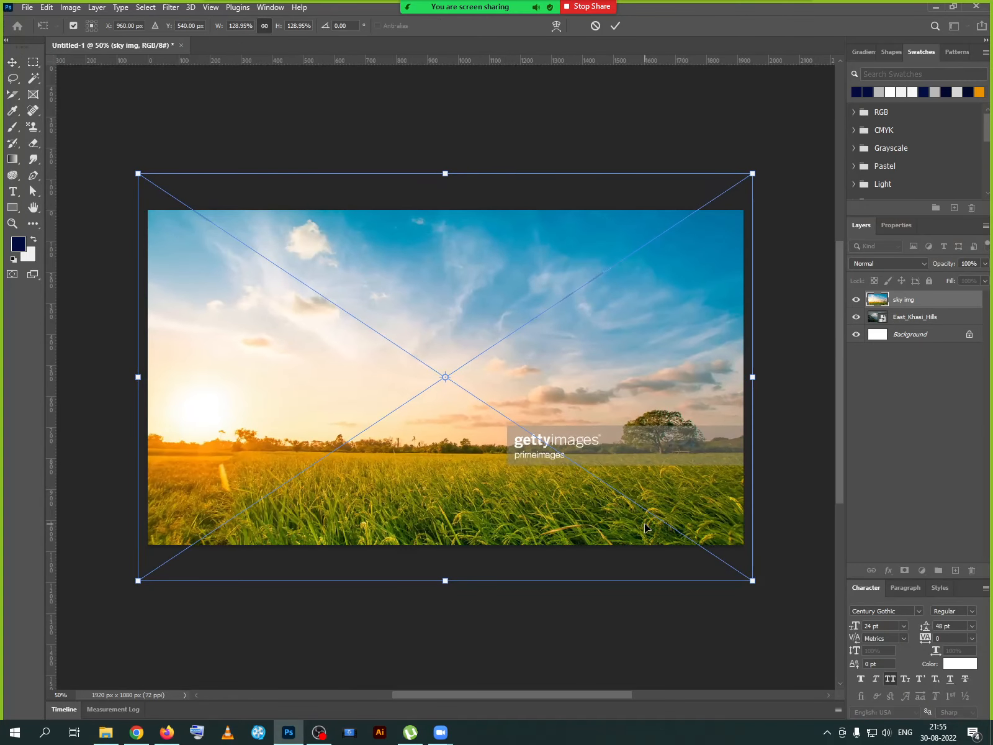
left_click_drag(645, 528, 655, 415)
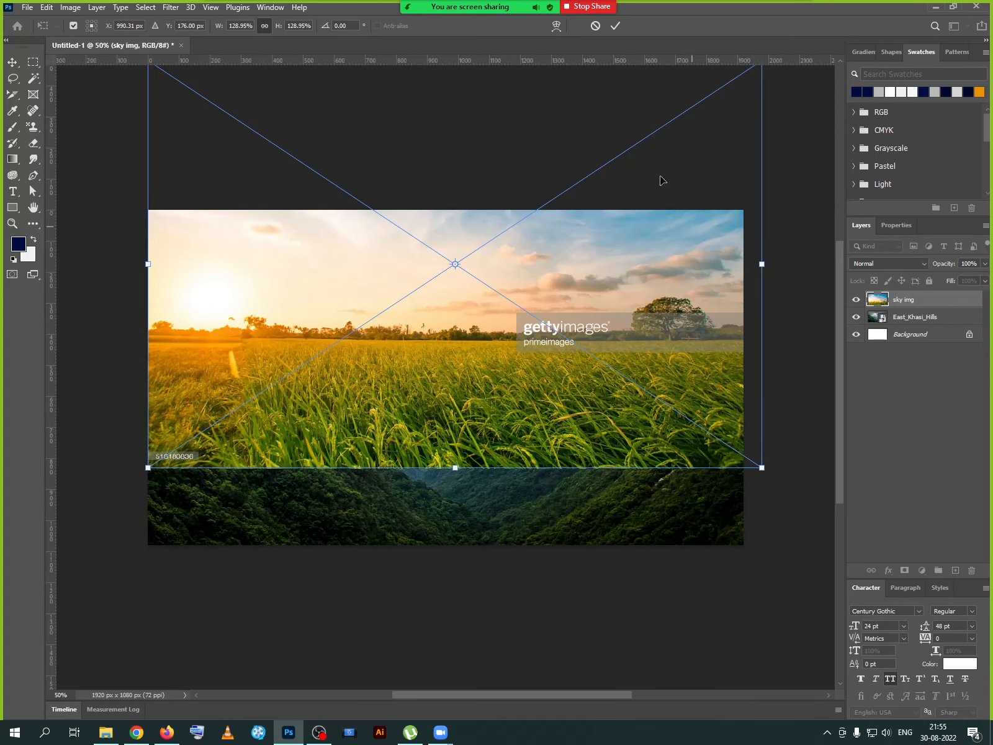
left_click(615, 28)
left_click_drag(594, 326, 592, 372)
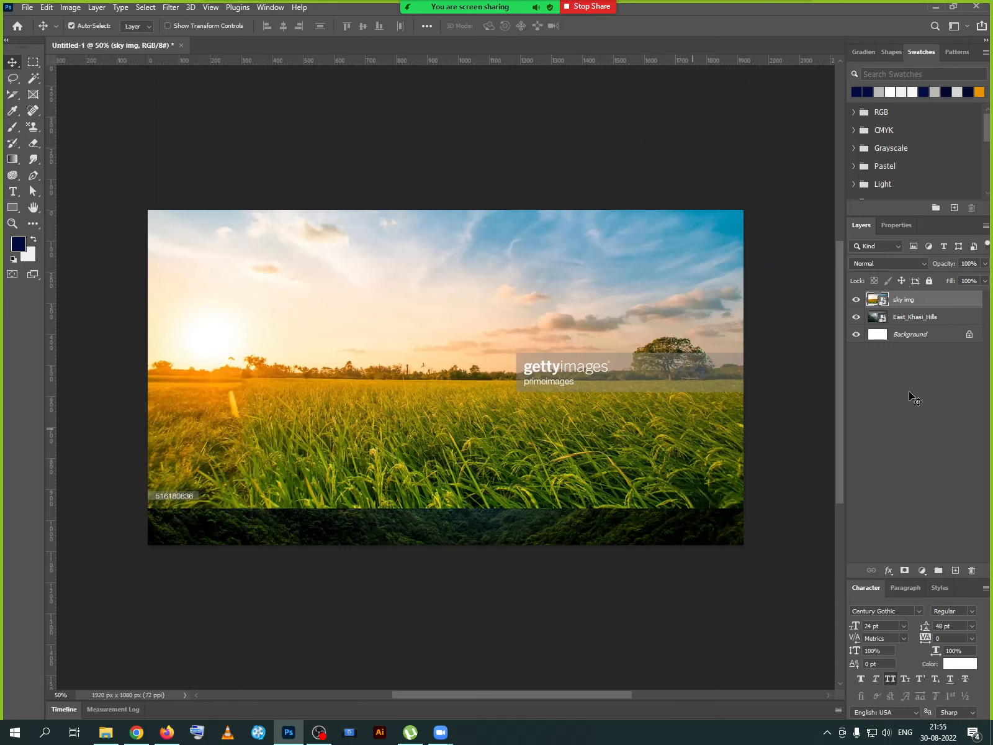
- Rasterize the sky img and East_Khasi_Hills layers and add a layer mask to the sky img layer
left_click(905, 318, "shift")
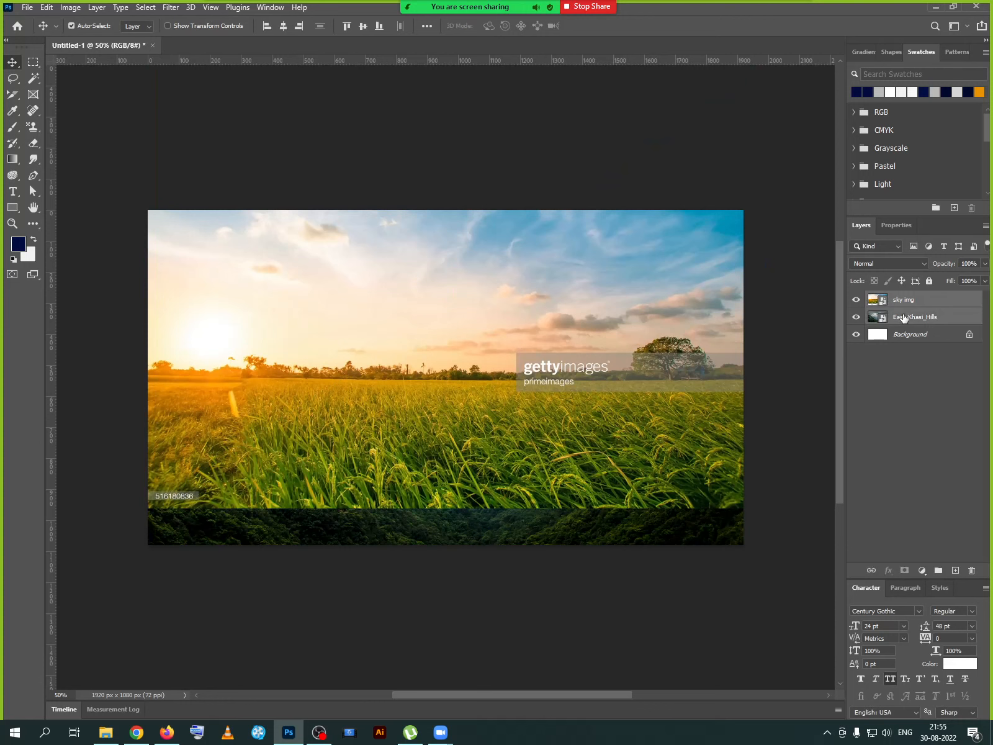
right_click(907, 301)
left_click(797, 407)
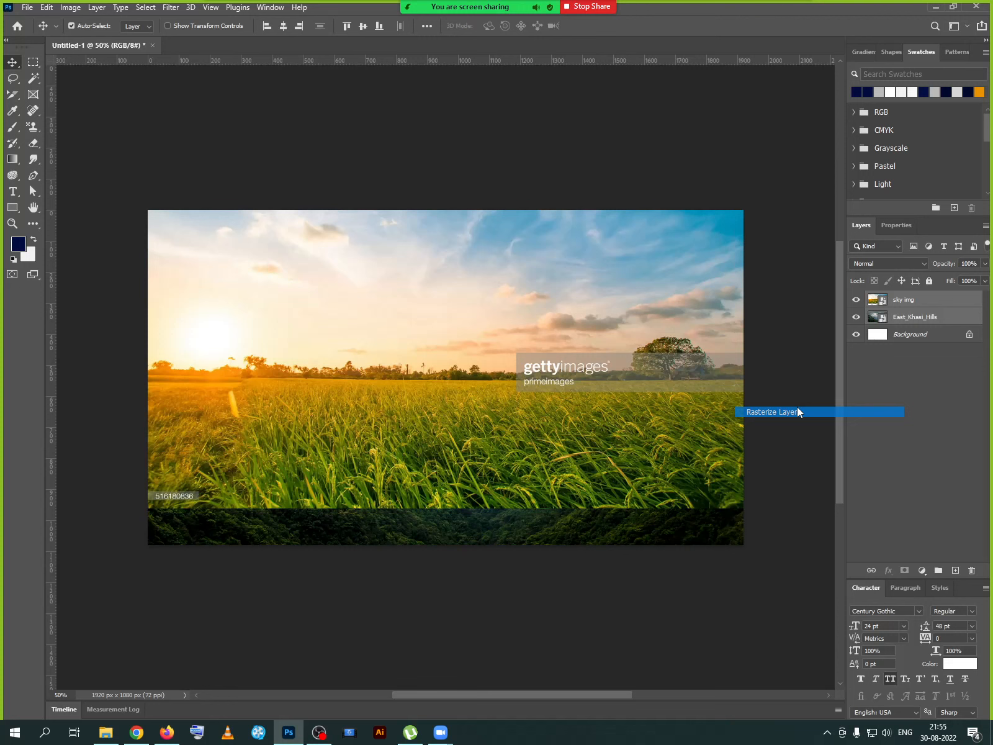
left_click(907, 302)
left_click(904, 572)
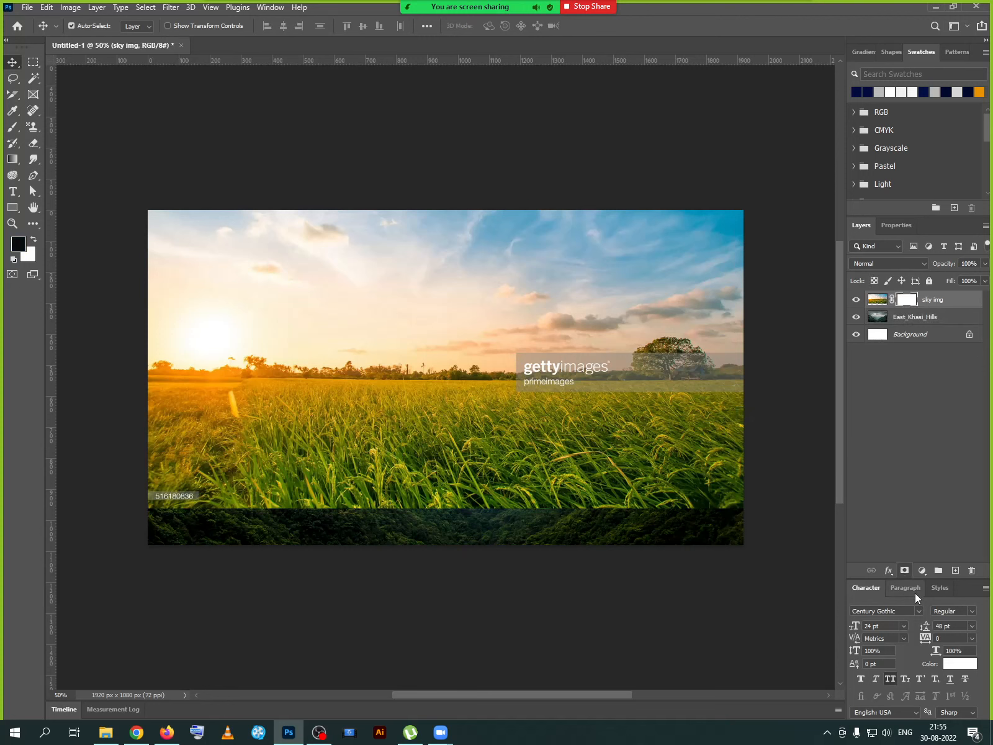
- Paint black on the sky img mask with a 250 px brush at 43% opacity and 47% flow, hiding the grass field to reveal the hills
right_click(11, 130)
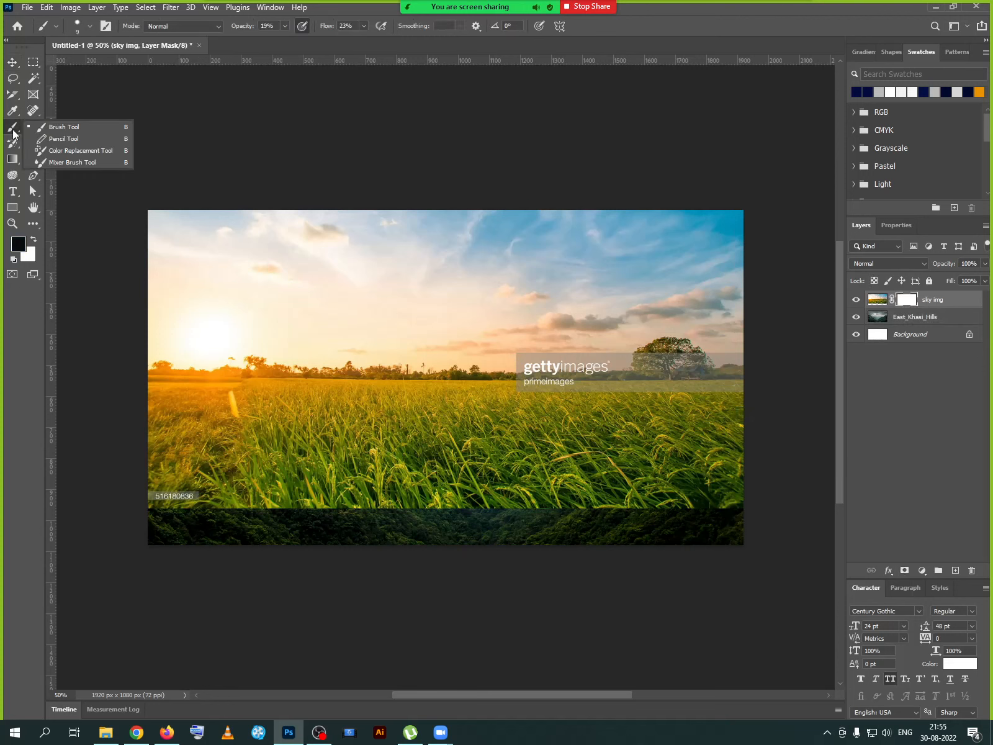
left_click(72, 131)
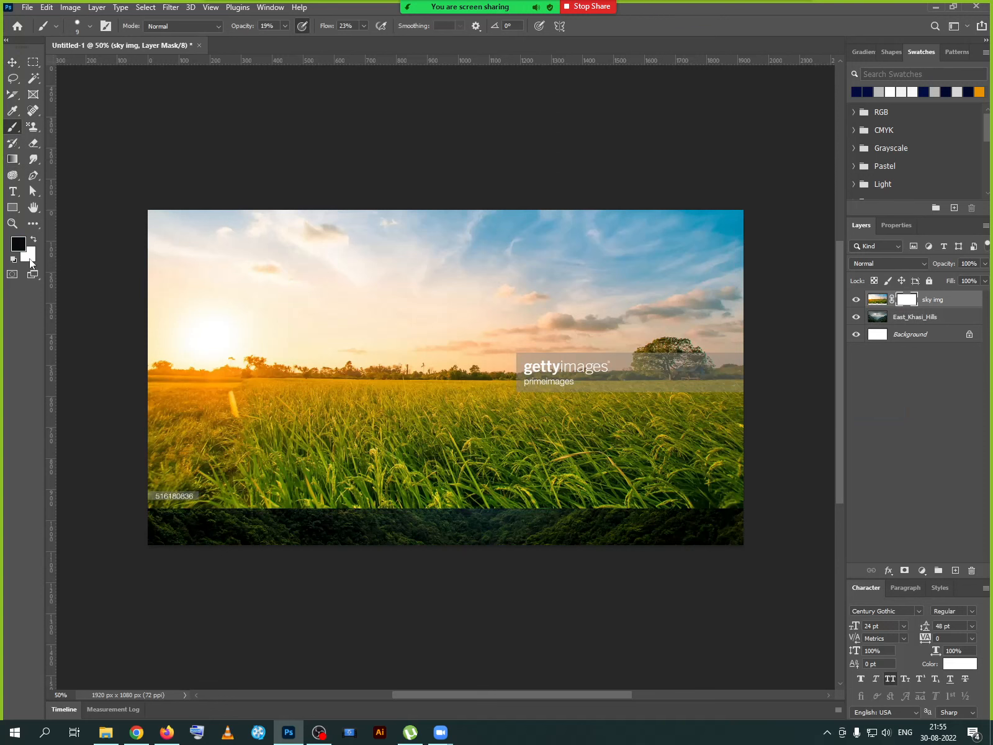
left_click(285, 26)
left_click(364, 27)
left_click(364, 388)
key("bracketright")
key("bracketright")
key("bracketright")
mouse_move(147, 504)
left_mouse_down()
mouse_move(755, 499)
mouse_move(611, 513)
mouse_move(293, 498)
mouse_move(144, 469)
mouse_move(452, 505)
mouse_move(663, 503)
mouse_move(745, 470)
mouse_move(346, 474)
mouse_move(223, 467)
mouse_move(153, 444)
mouse_move(354, 478)
mouse_move(561, 485)
mouse_move(692, 472)
mouse_move(357, 470)
mouse_move(402, 447)
mouse_move(420, 483)
mouse_move(420, 428)
mouse_move(457, 489)
mouse_move(433, 444)
mouse_move(326, 449)
mouse_move(307, 420)
mouse_move(363, 420)
mouse_move(155, 415)
mouse_move(469, 451)
mouse_move(422, 439)
mouse_move(673, 437)
mouse_move(411, 412)
mouse_move(694, 424)
mouse_move(655, 411)
mouse_move(754, 428)
mouse_move(561, 447)
mouse_move(611, 409)
mouse_move(612, 422)
mouse_move(665, 393)
mouse_move(589, 436)
mouse_move(735, 391)
mouse_move(673, 417)
mouse_move(589, 434)
mouse_move(680, 374)
mouse_move(594, 406)
left_mouse_up()
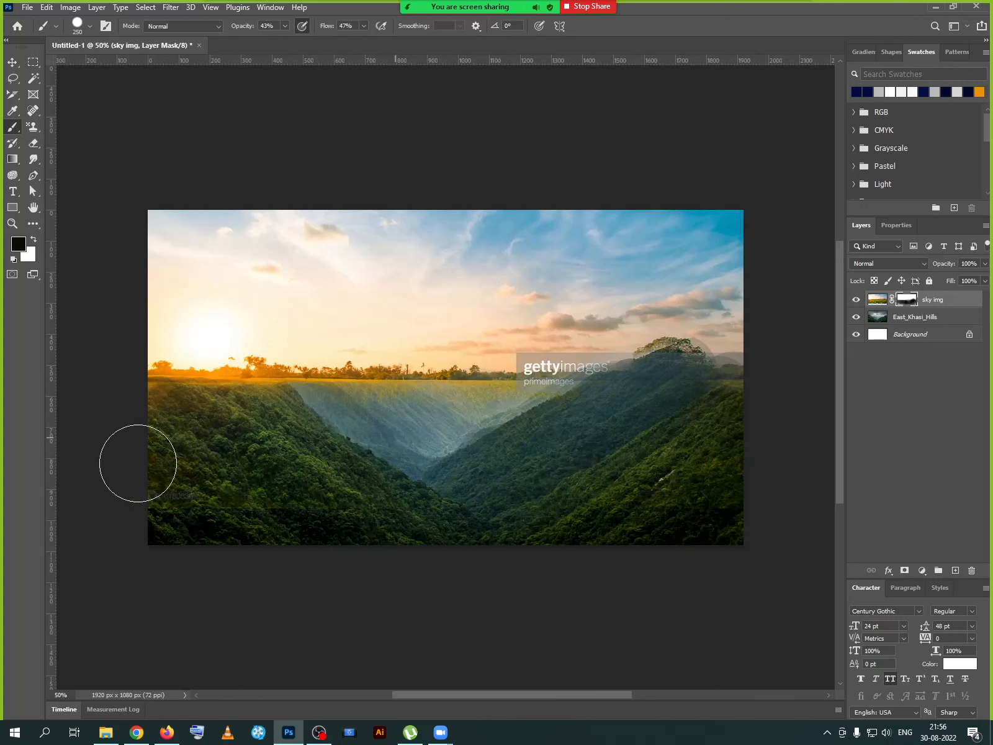
- Continue masking sky img along the horizon, lowering the brush to 25% opacity and 25% flow, to reveal the hill ridges and misty valley
mouse_move(135, 465)
left_mouse_down()
mouse_move(166, 398)
mouse_move(214, 437)
mouse_move(229, 410)
mouse_move(177, 377)
mouse_move(306, 443)
mouse_move(367, 457)
left_mouse_up()
left_click_drag(261, 383, 299, 398)
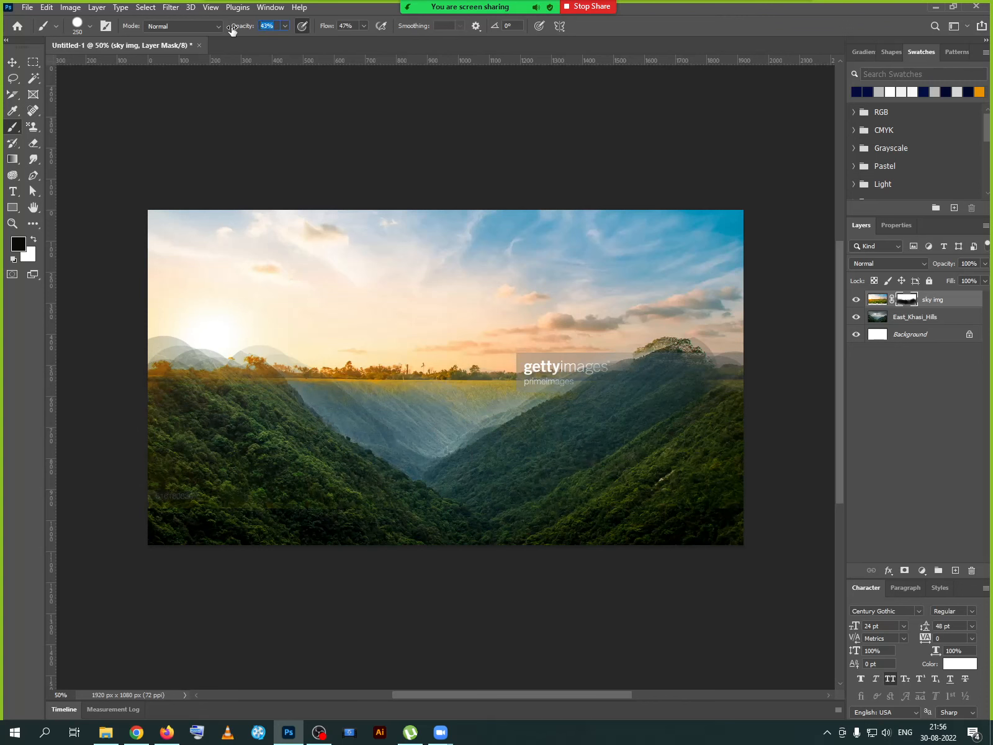
type("52")
mouse_move(231, 403)
left_mouse_down()
mouse_move(162, 369)
mouse_move(260, 386)
mouse_move(160, 366)
mouse_move(302, 394)
mouse_move(159, 364)
left_mouse_up()
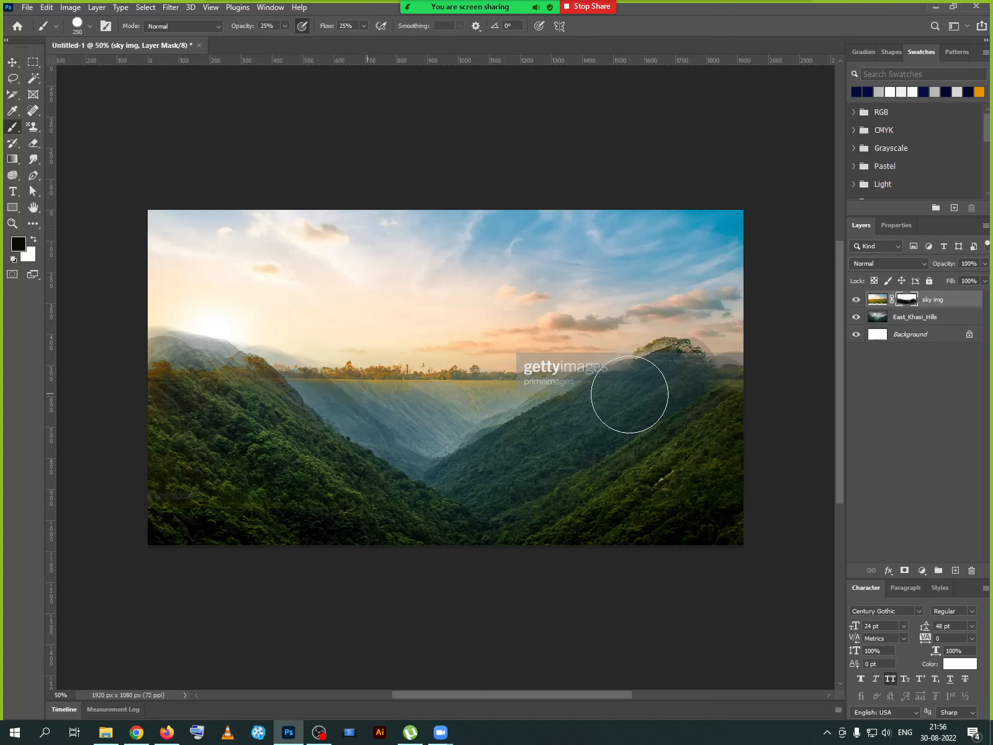
mouse_move(629, 394)
left_mouse_down()
mouse_move(709, 368)
mouse_move(549, 425)
mouse_move(535, 416)
mouse_move(711, 351)
mouse_move(473, 429)
mouse_move(369, 431)
mouse_move(315, 426)
mouse_move(334, 401)
mouse_move(396, 411)
mouse_move(383, 412)
mouse_move(492, 402)
mouse_move(304, 393)
mouse_move(326, 394)
mouse_move(309, 402)
mouse_move(433, 397)
mouse_move(475, 412)
mouse_move(400, 417)
mouse_move(234, 391)
mouse_move(297, 390)
mouse_move(237, 363)
mouse_move(60, 345)
mouse_move(111, 360)
mouse_move(96, 346)
mouse_move(200, 357)
mouse_move(72, 368)
mouse_move(94, 382)
mouse_move(115, 370)
mouse_move(74, 350)
mouse_move(138, 393)
mouse_move(287, 422)
mouse_move(352, 407)
mouse_move(333, 433)
mouse_move(419, 409)
mouse_move(153, 390)
mouse_move(638, 392)
mouse_move(719, 352)
mouse_move(571, 388)
mouse_move(566, 409)
mouse_move(602, 384)
mouse_move(705, 372)
mouse_move(687, 388)
mouse_move(724, 371)
mouse_move(548, 418)
mouse_move(414, 424)
mouse_move(352, 479)
mouse_move(457, 476)
mouse_move(455, 451)
mouse_move(321, 445)
mouse_move(347, 428)
mouse_move(531, 401)
mouse_move(393, 405)
mouse_move(528, 401)
mouse_move(317, 457)
mouse_move(386, 392)
mouse_move(191, 372)
mouse_move(117, 350)
mouse_move(65, 377)
mouse_move(182, 368)
mouse_move(214, 376)
mouse_move(113, 341)
mouse_move(257, 388)
mouse_move(194, 366)
mouse_move(217, 376)
mouse_move(6, 341)
mouse_move(193, 376)
mouse_move(546, 383)
mouse_move(210, 355)
mouse_move(749, 370)
mouse_move(755, 338)
mouse_move(658, 270)
mouse_move(627, 264)
mouse_move(88, 227)
mouse_move(854, 277)
mouse_move(747, 300)
mouse_move(688, 213)
mouse_move(741, 281)
mouse_move(665, 257)
mouse_move(377, 215)
mouse_move(275, 189)
mouse_move(419, 404)
left_mouse_up()
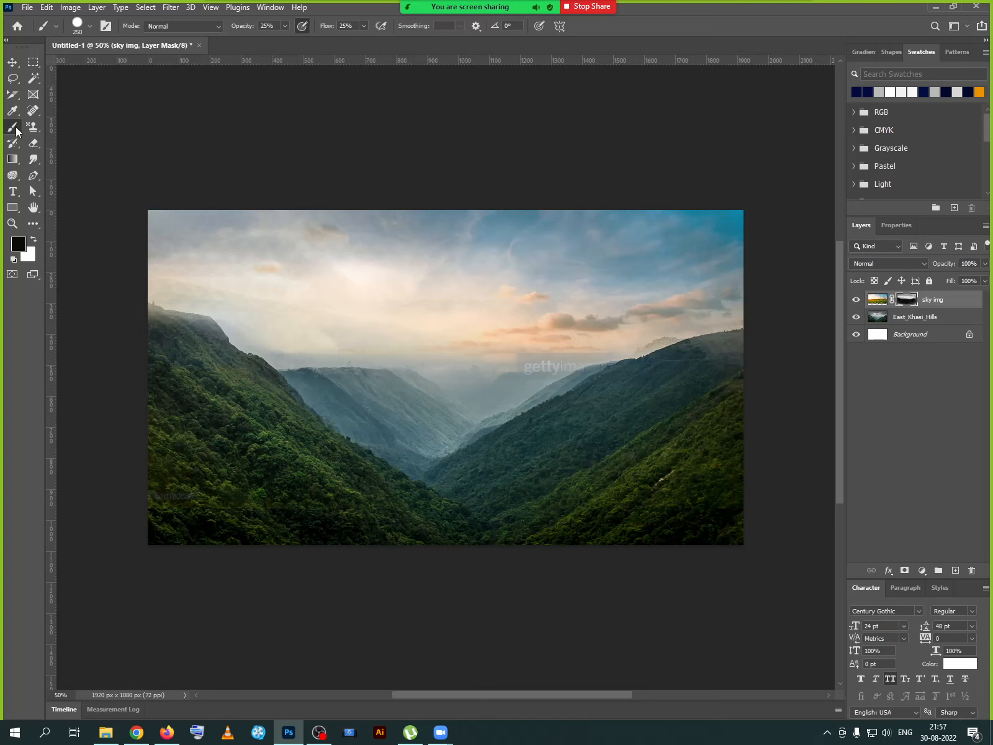
- Touch up the sky img mask along the horizon with a 125 px brush, alternating white and black, to blend the sky glow and fade the watermark
left_click(33, 239)
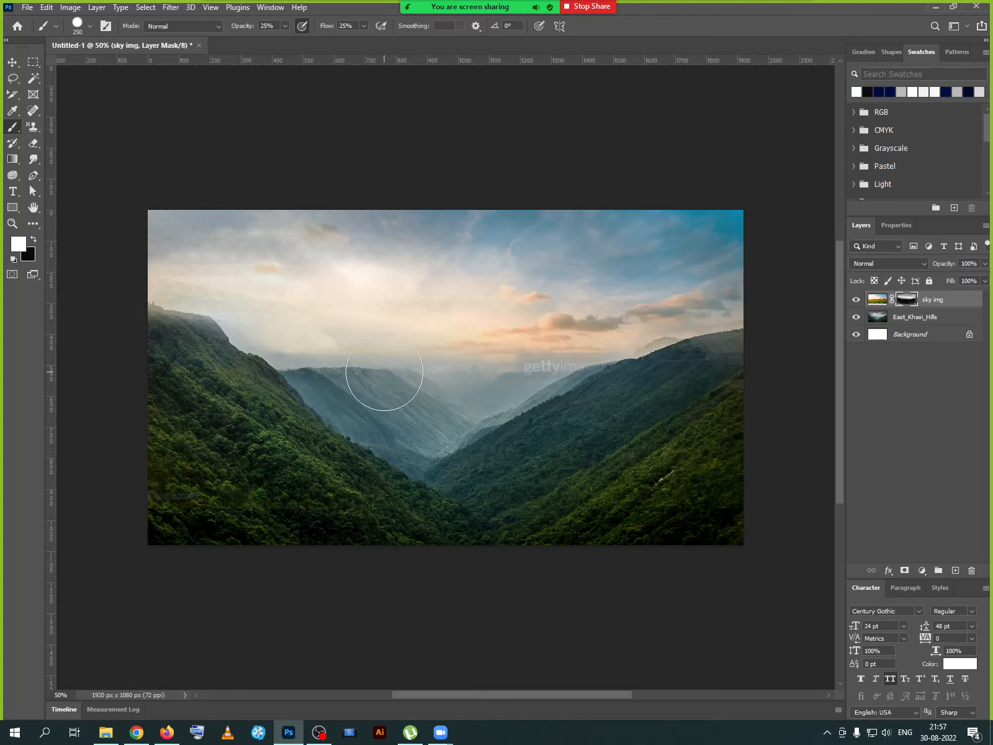
key("bracketleft")
key("bracketleft")
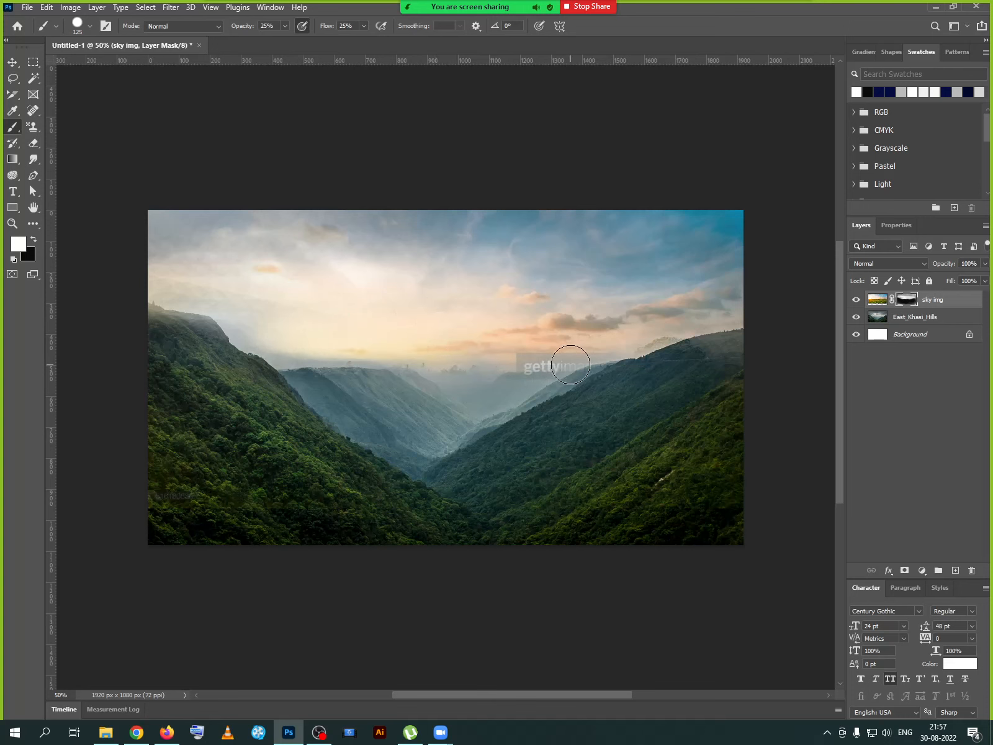
key("x")
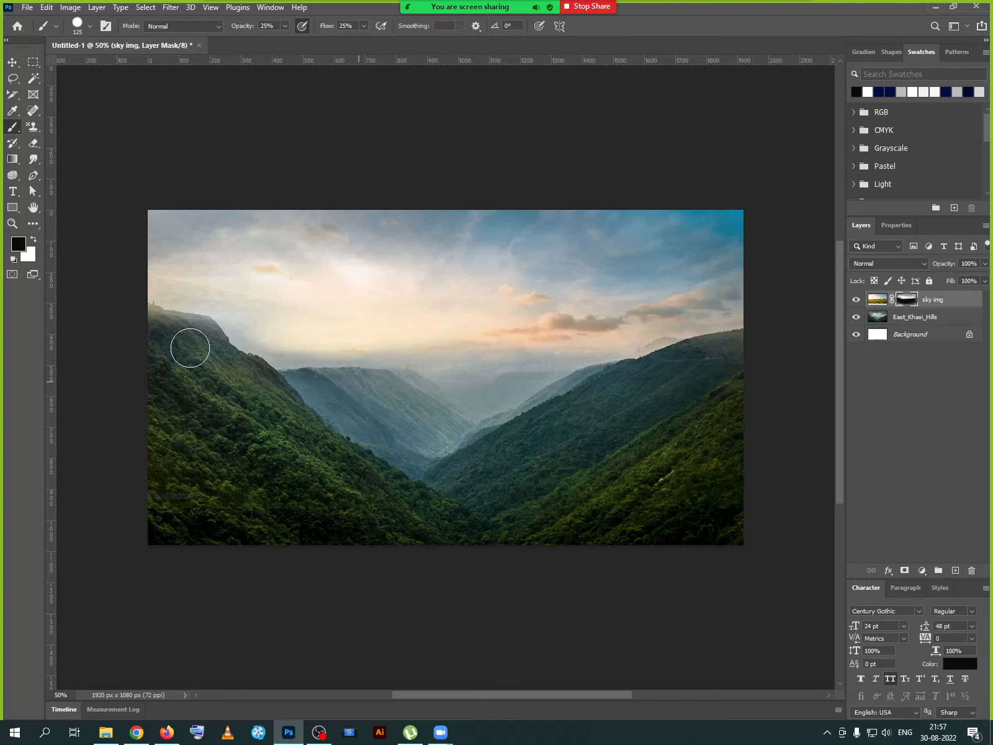
mouse_move(122, 306)
left_mouse_down()
mouse_move(229, 343)
mouse_move(267, 381)
left_mouse_up()
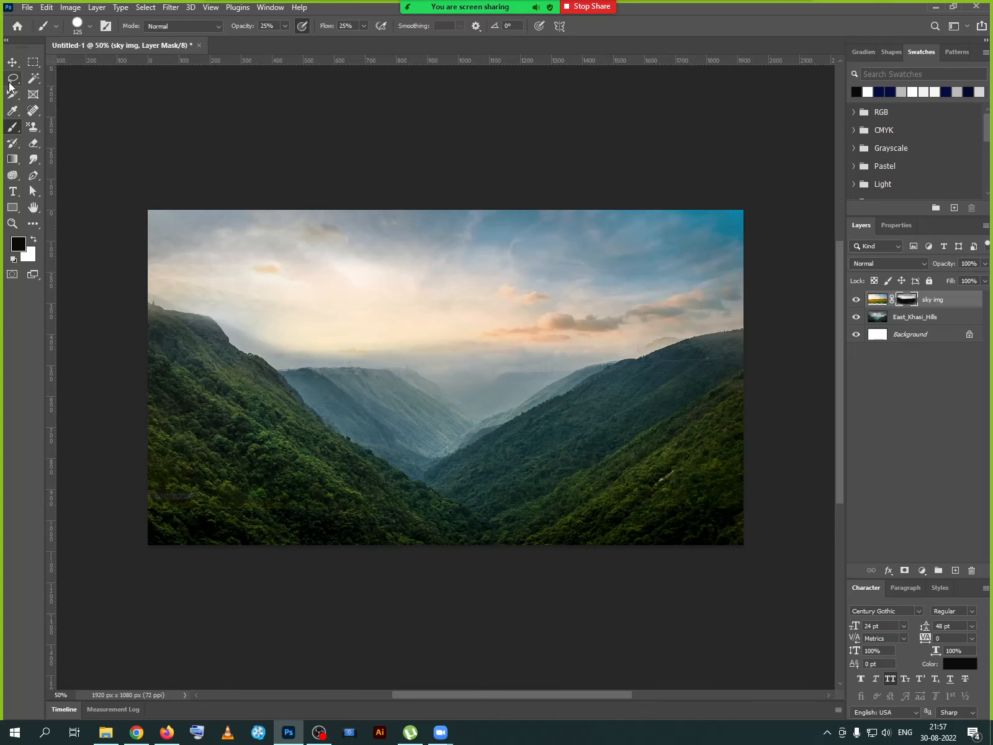
- Place FCSXBshVIAQzx8p from the Matte Painting folder, scale it to about 94%, and position the rock over the hills' right slope
left_click(11, 62)
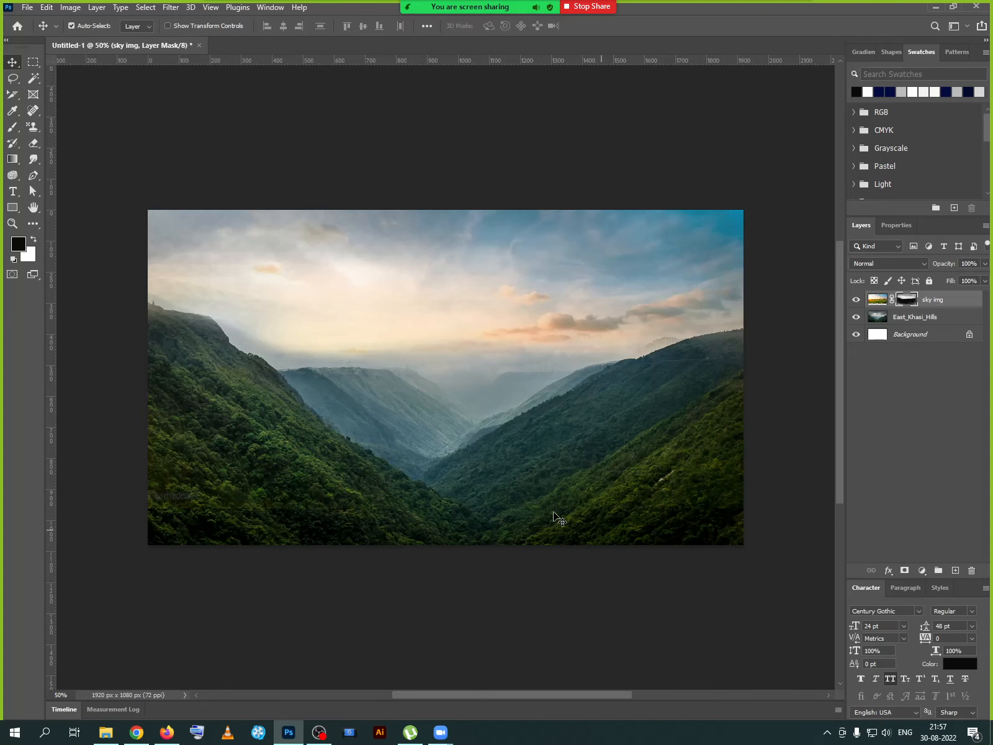
left_click(289, 733)
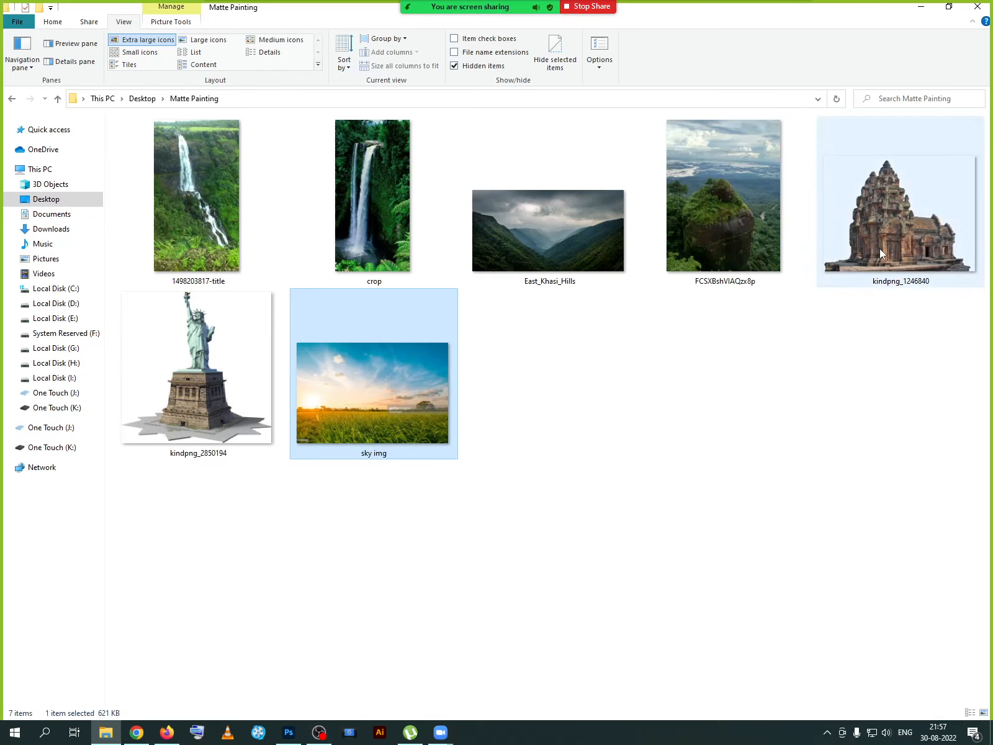
left_click_drag(727, 223, 486, 519)
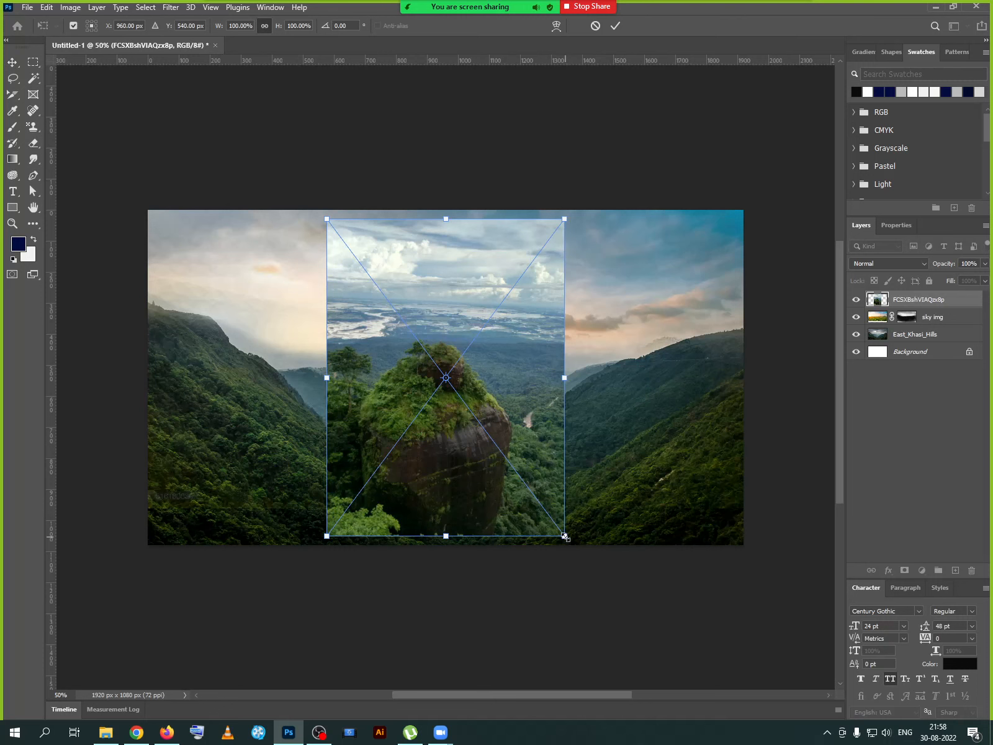
left_click_drag(564, 536, 558, 529)
left_click_drag(494, 438, 654, 452)
left_click(616, 26)
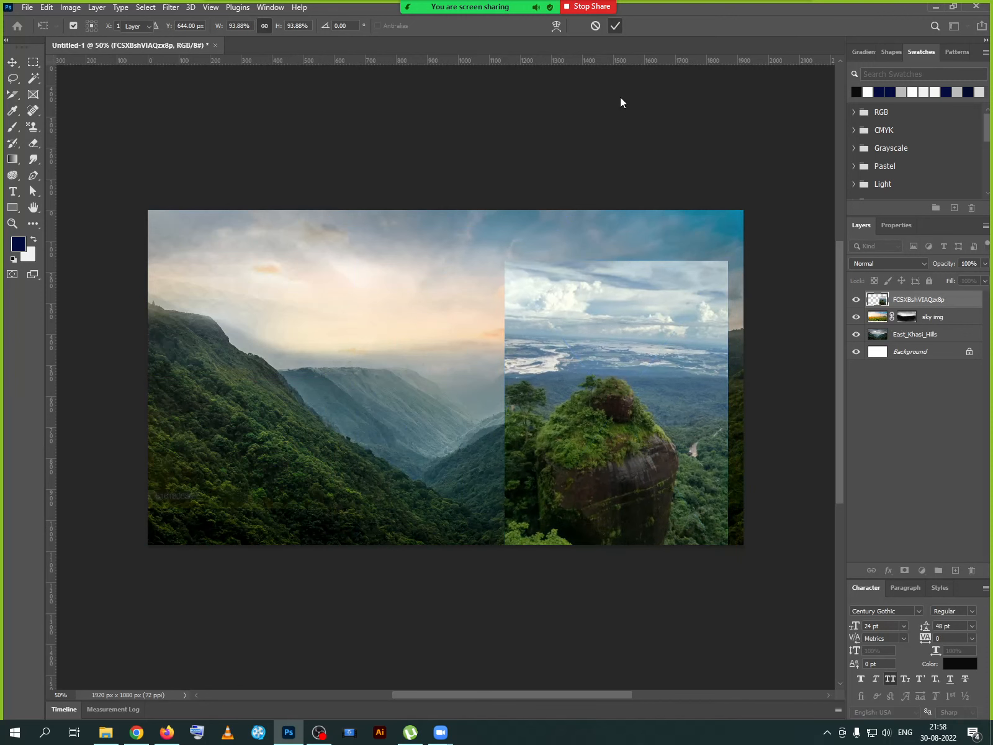
- Rasterize the FCSXBshVIAQzx8p layer, then lasso and delete its sky and distant background above the rock
right_click(12, 81)
left_click(69, 77)
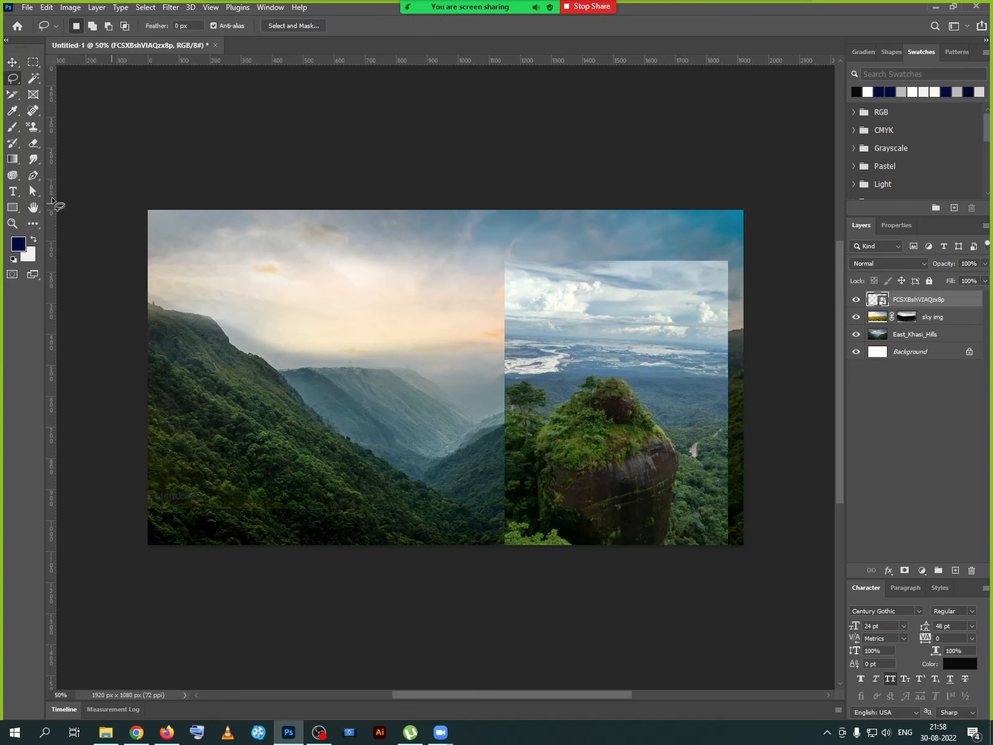
right_click(919, 309)
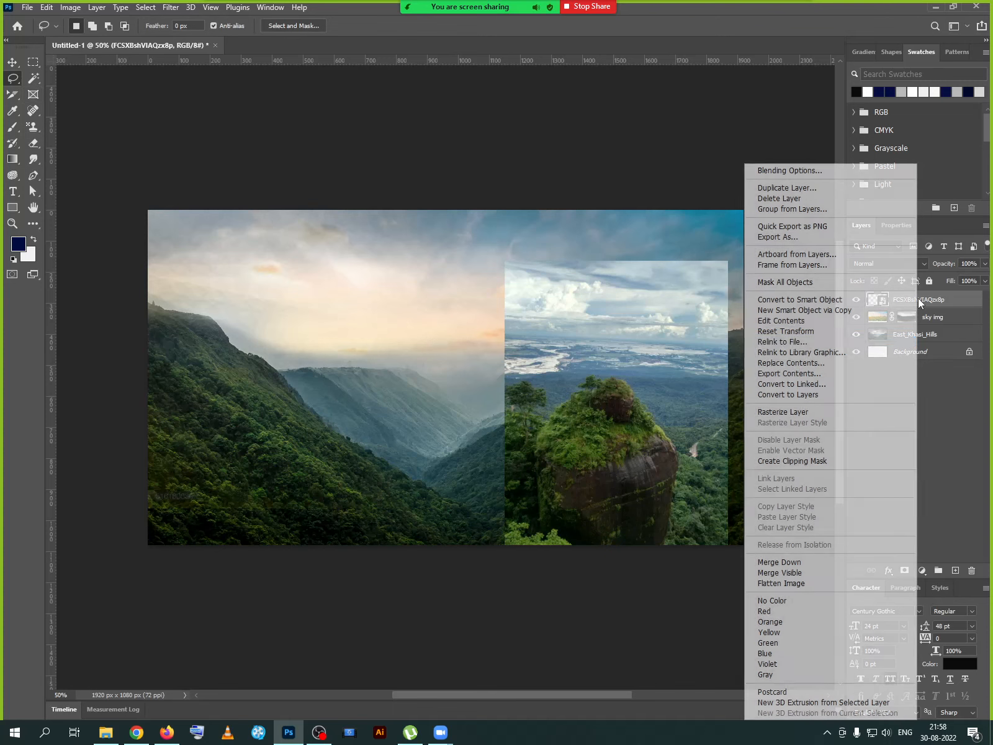
left_click(428, 441)
left_click_drag(439, 468, 479, 405)
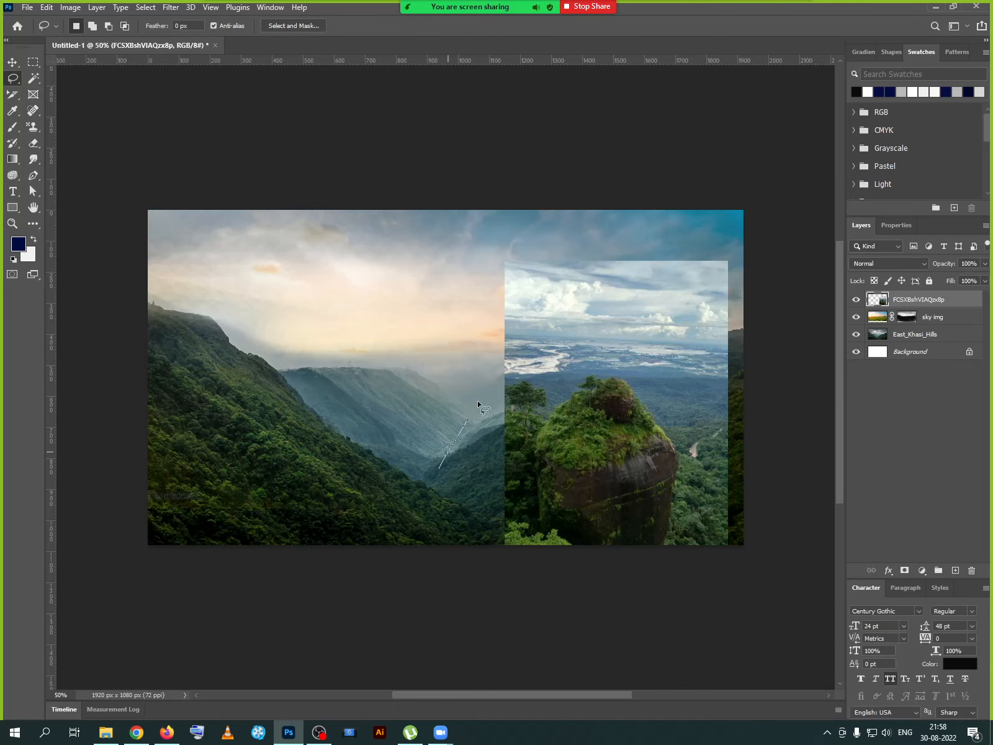
mouse_move(770, 465)
left_mouse_down()
mouse_move(637, 191)
mouse_move(484, 322)
mouse_move(461, 431)
mouse_move(443, 444)
left_mouse_up()
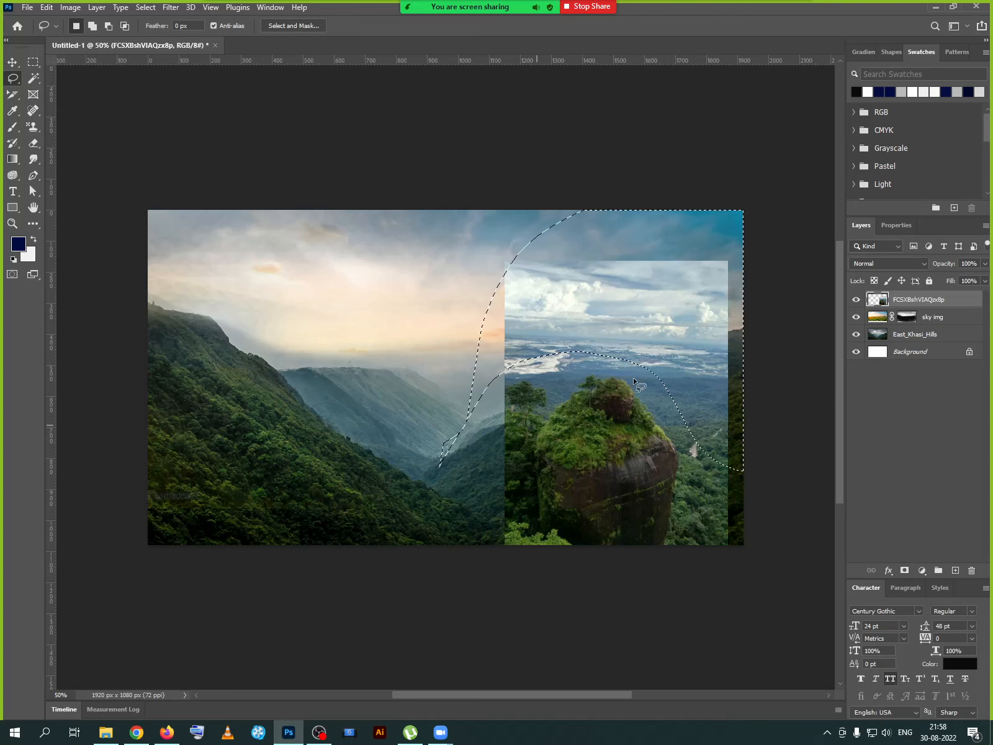
key("Delete")
mouse_move(571, 211)
left_mouse_down()
mouse_move(444, 320)
mouse_move(540, 254)
left_mouse_up()
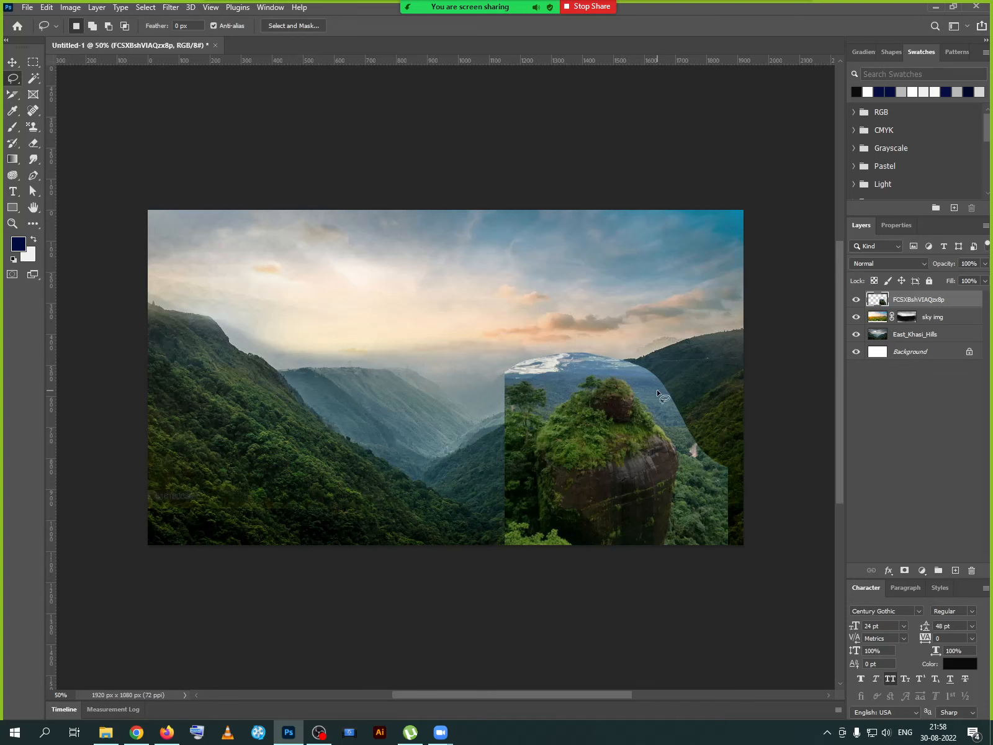
- Add a layer mask to FCSXBshVIAQzx8p and paint out the surroundings of the rock with a soft black brush, reducing it to 70 px
left_click(13, 127)
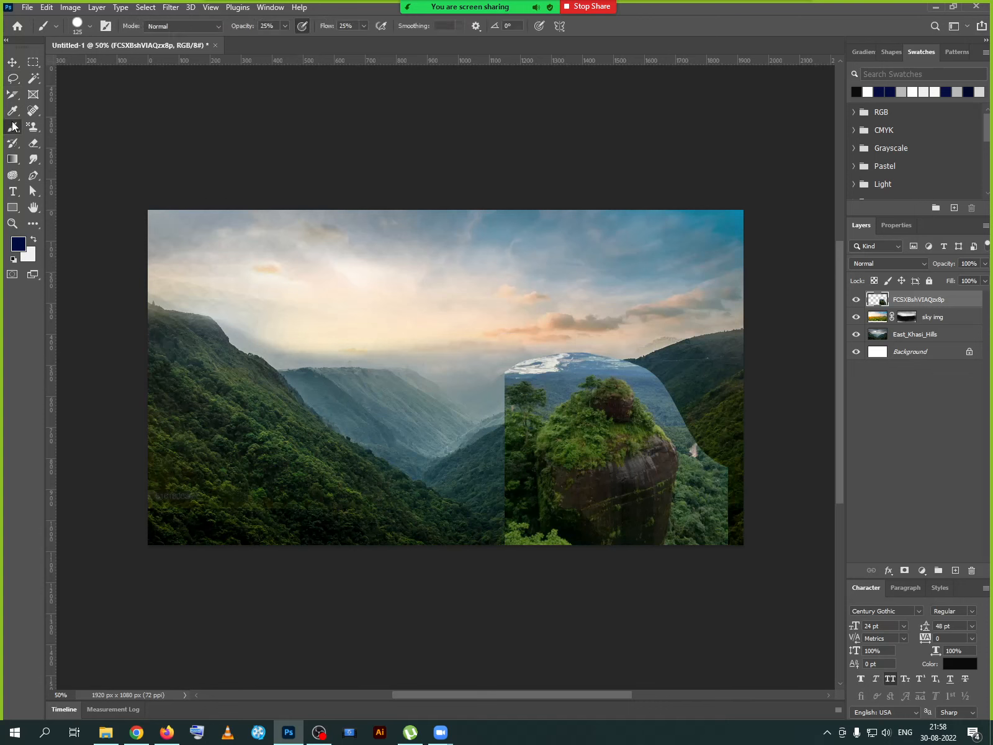
left_click(904, 571)
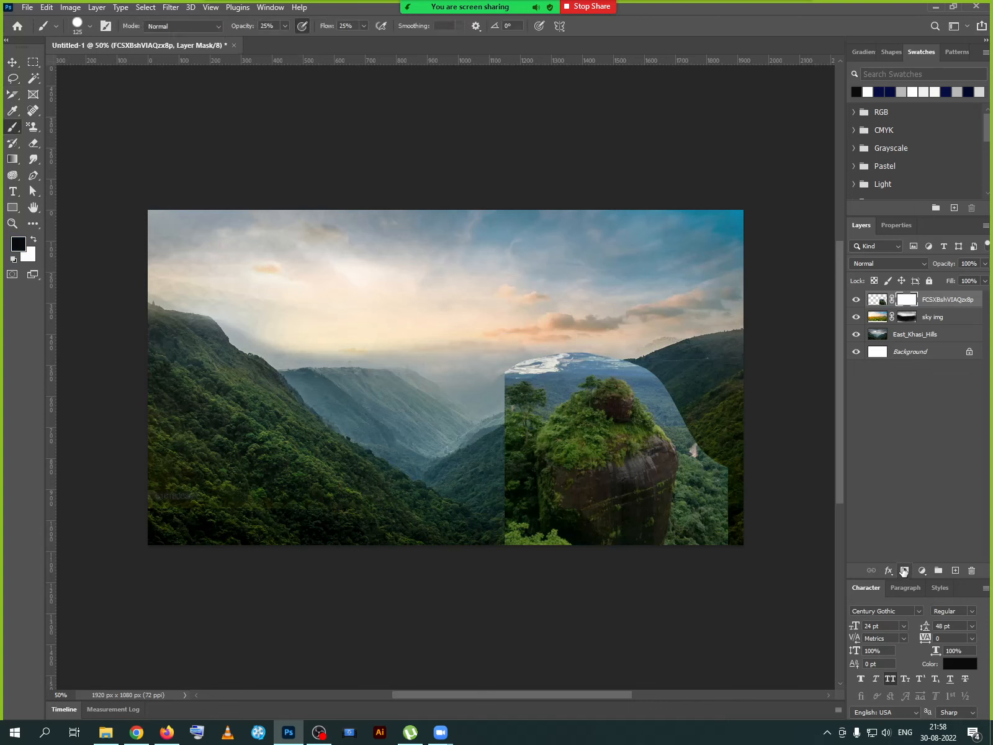
key("ctrl+plus")
left_click_drag(634, 495, 574, 448)
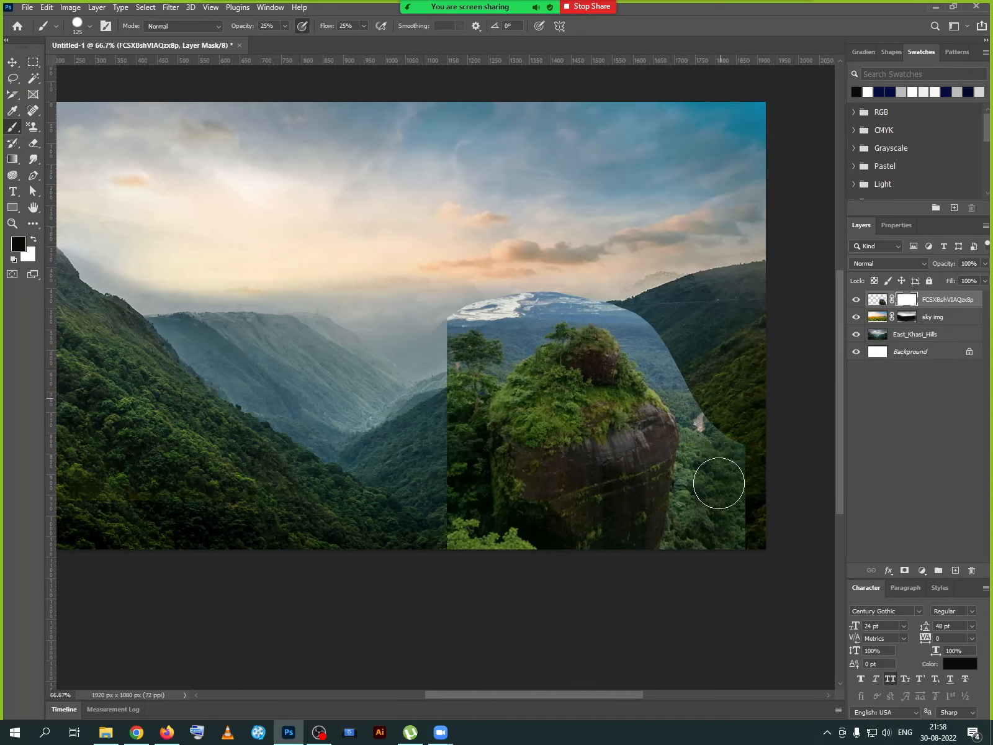
mouse_move(714, 437)
left_mouse_down()
mouse_move(691, 514)
mouse_move(707, 436)
mouse_move(754, 442)
mouse_move(731, 546)
mouse_move(718, 461)
mouse_move(696, 521)
mouse_move(702, 463)
mouse_move(689, 532)
mouse_move(710, 395)
mouse_move(642, 301)
mouse_move(739, 487)
mouse_move(718, 422)
mouse_move(699, 554)
mouse_move(700, 470)
mouse_move(696, 486)
mouse_move(613, 250)
left_mouse_up()
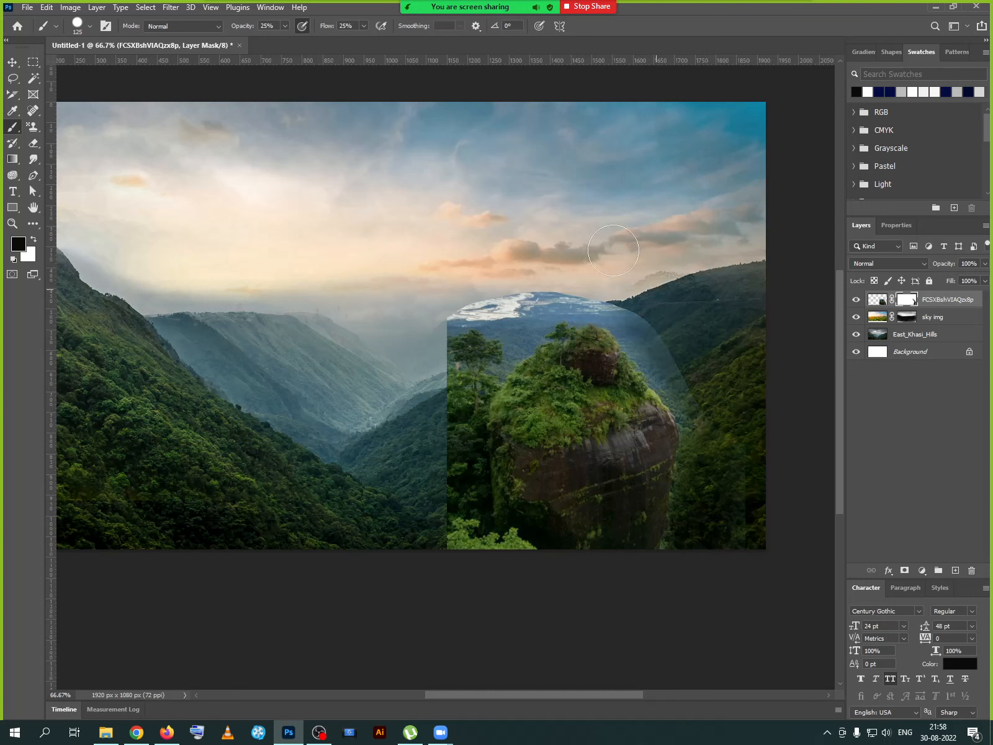
mouse_move(498, 267)
left_mouse_down()
mouse_move(555, 284)
mouse_move(530, 281)
mouse_move(432, 366)
mouse_move(440, 401)
mouse_move(515, 285)
mouse_move(434, 413)
mouse_move(447, 448)
left_mouse_up()
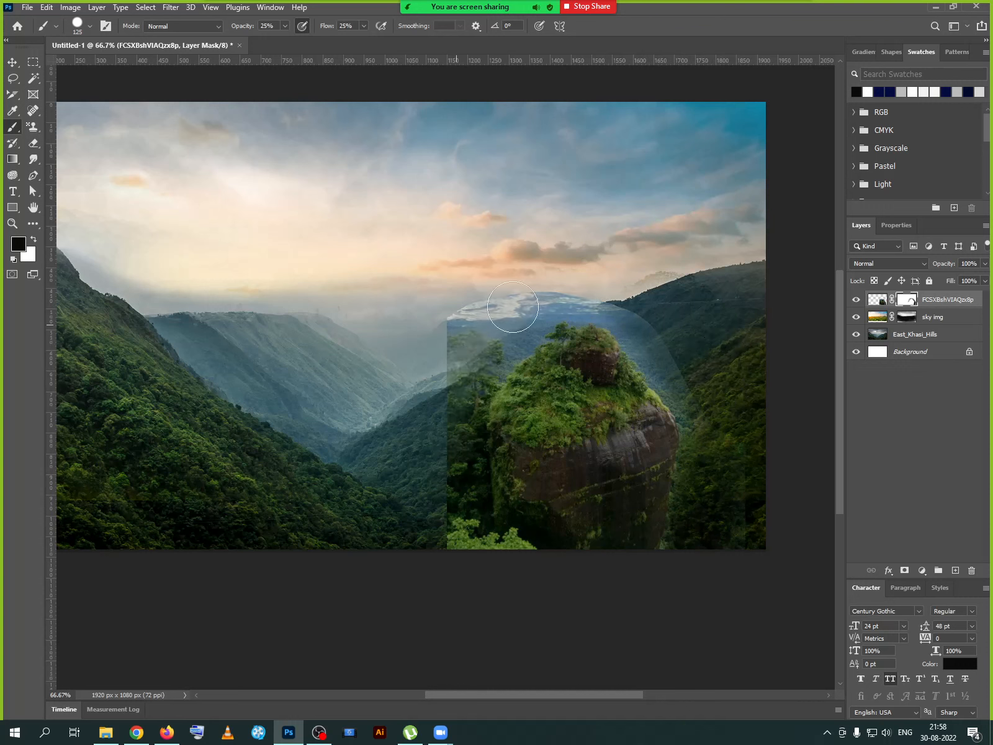
mouse_move(468, 303)
left_mouse_down()
mouse_move(435, 413)
mouse_move(446, 414)
mouse_move(433, 396)
mouse_move(453, 503)
mouse_move(462, 417)
mouse_move(450, 541)
mouse_move(469, 581)
mouse_move(453, 479)
left_mouse_up()
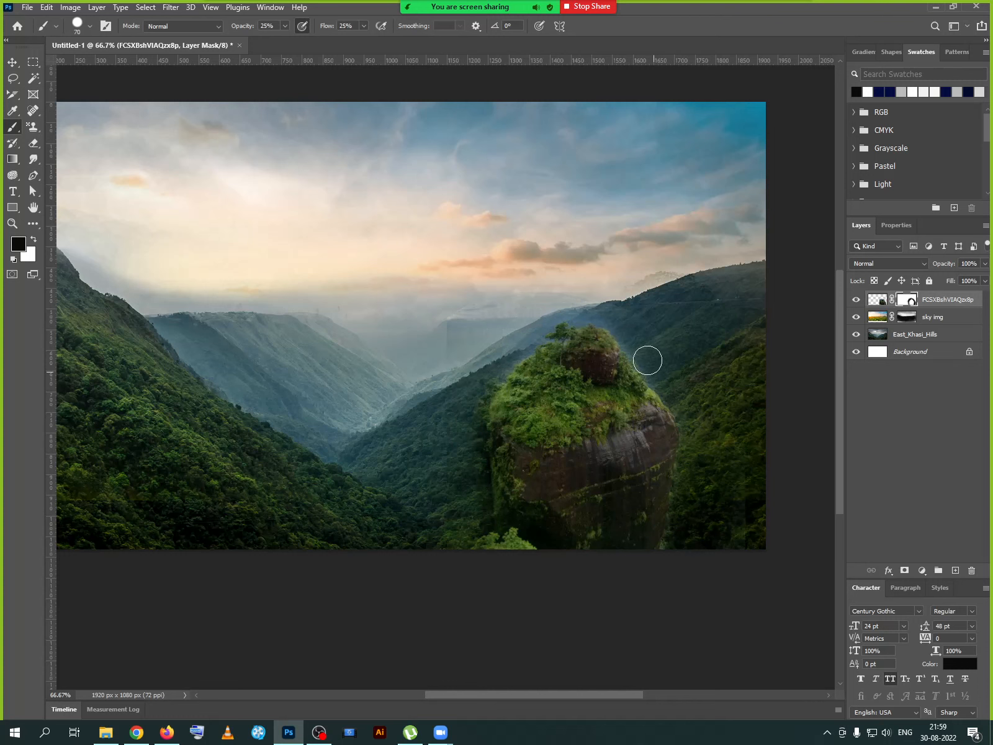
- Scale the masked rock layer down to 72.79% and lower it to the canvas's lower edge on the right slope
left_click(13, 63)
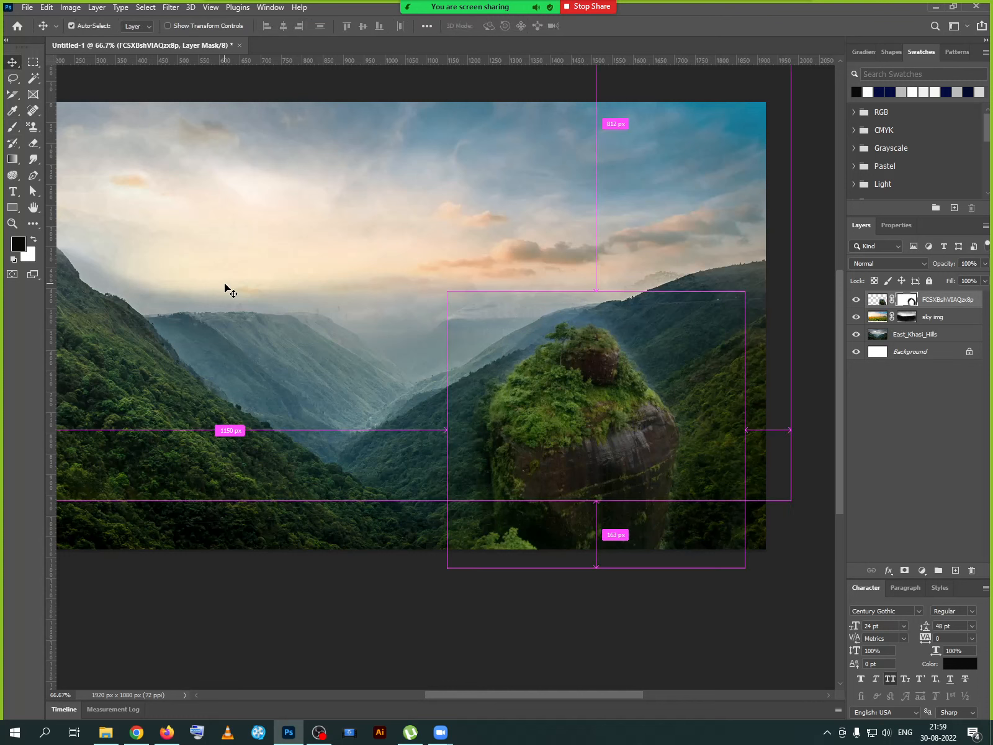
key("ctrl+t")
left_click_drag(749, 576, 706, 532)
left_click_drag(612, 477, 611, 515)
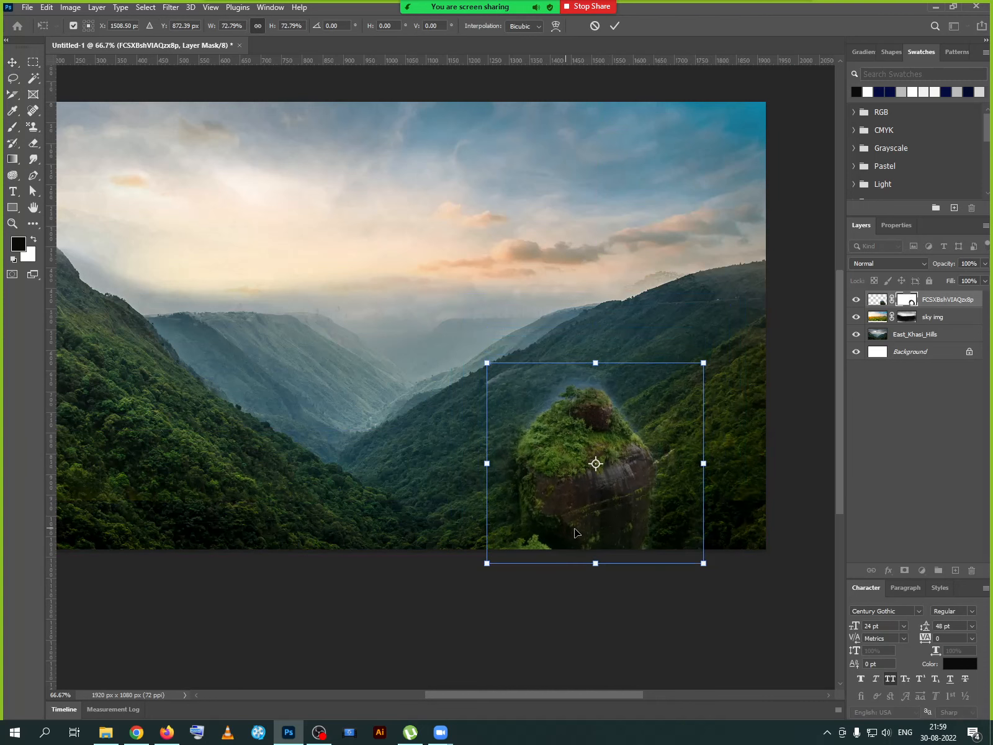
left_click(617, 26)
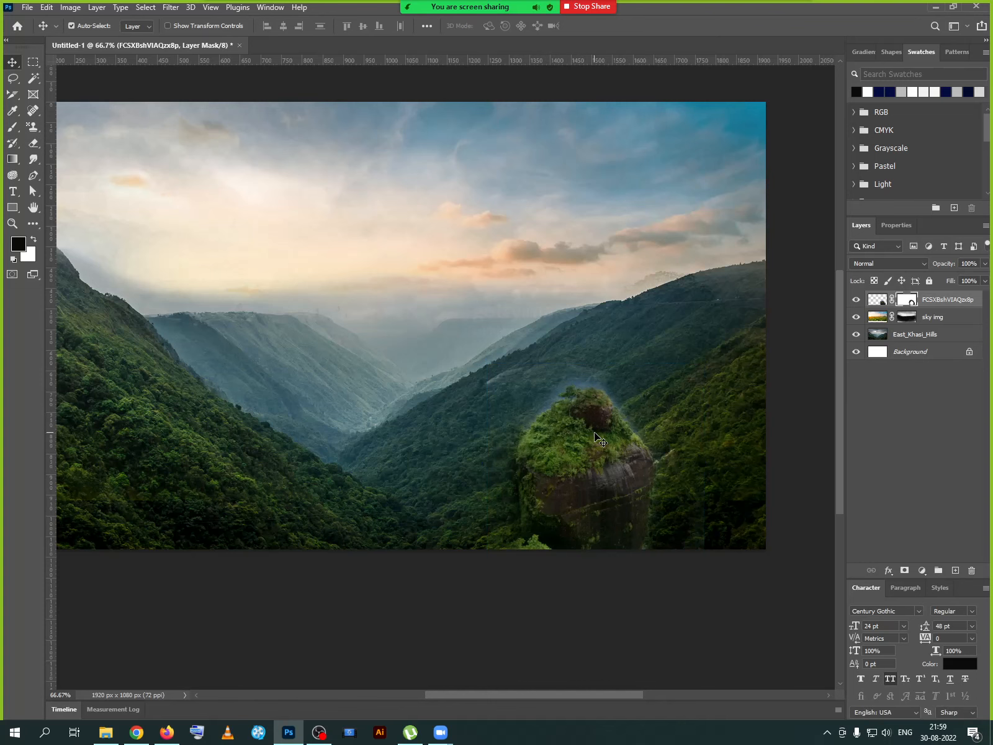
- Zoom in to 200% on the rock to examine its masked edges against the hillside
key("ctrl+plus")
key("ctrl+plus")
left_click_drag(662, 486, 323, 349)
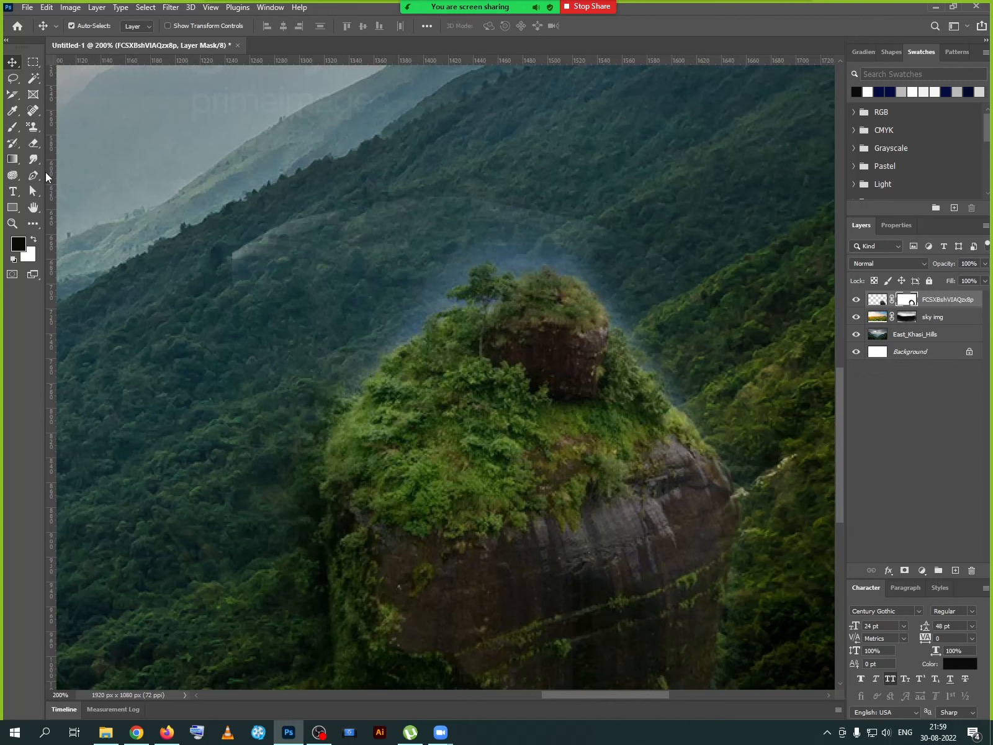
- Try to cover the small top boulder with cloned foliage on the FCSXBshVIAQzx8p layer's image using the Clone Stamp at brush size 90
right_click(33, 132)
left_click(80, 127)
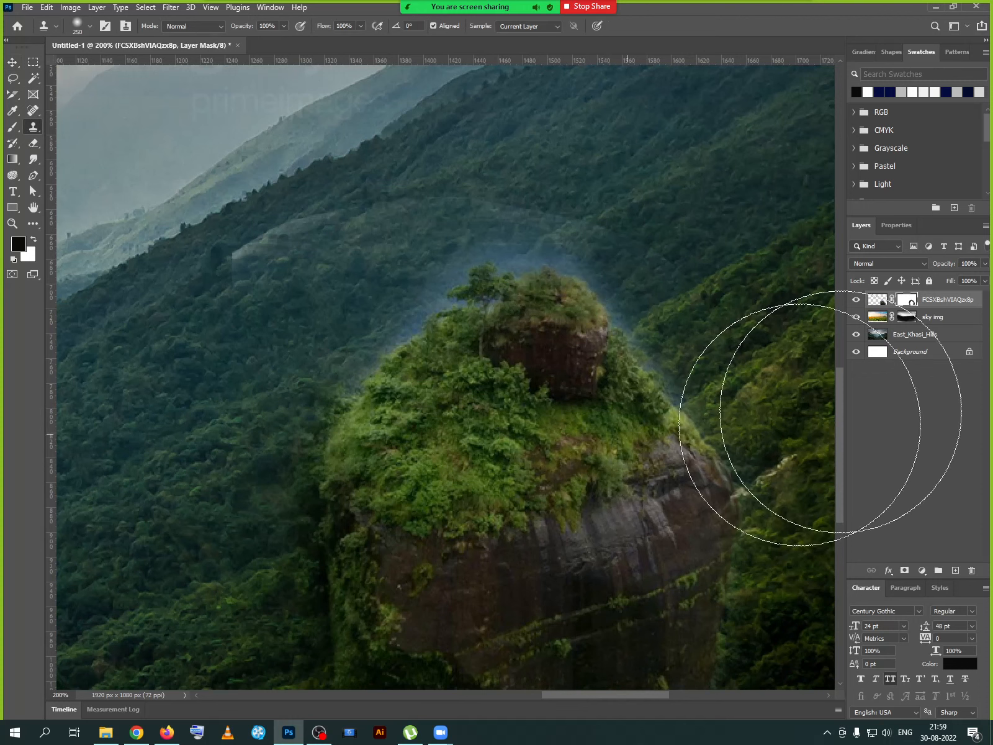
left_click(870, 302)
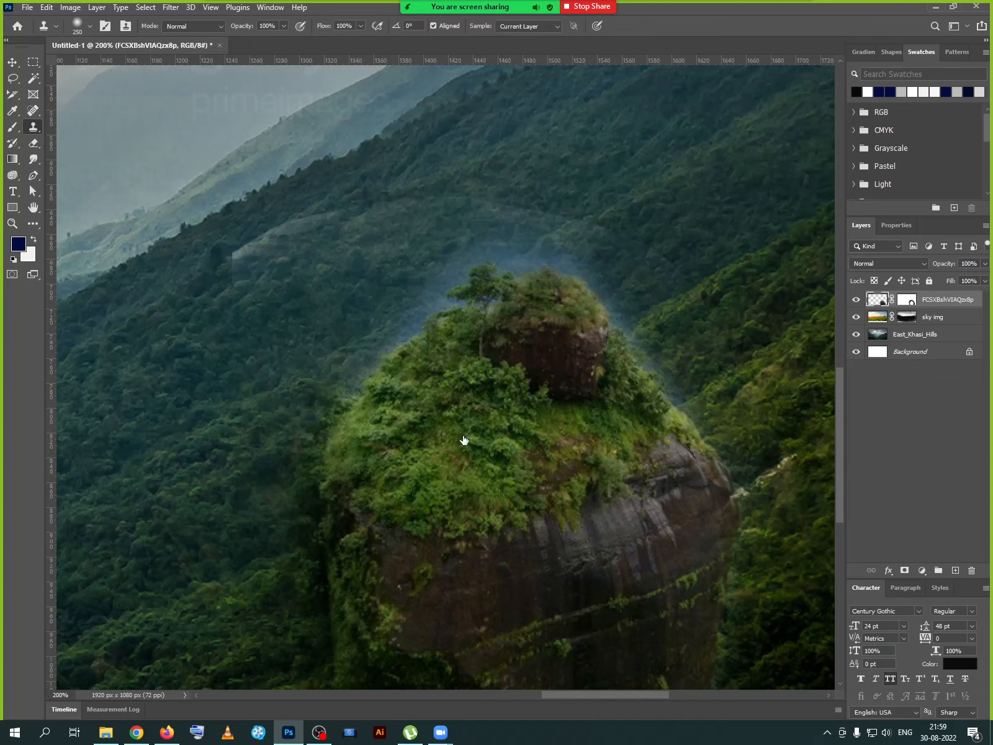
left_click(896, 281)
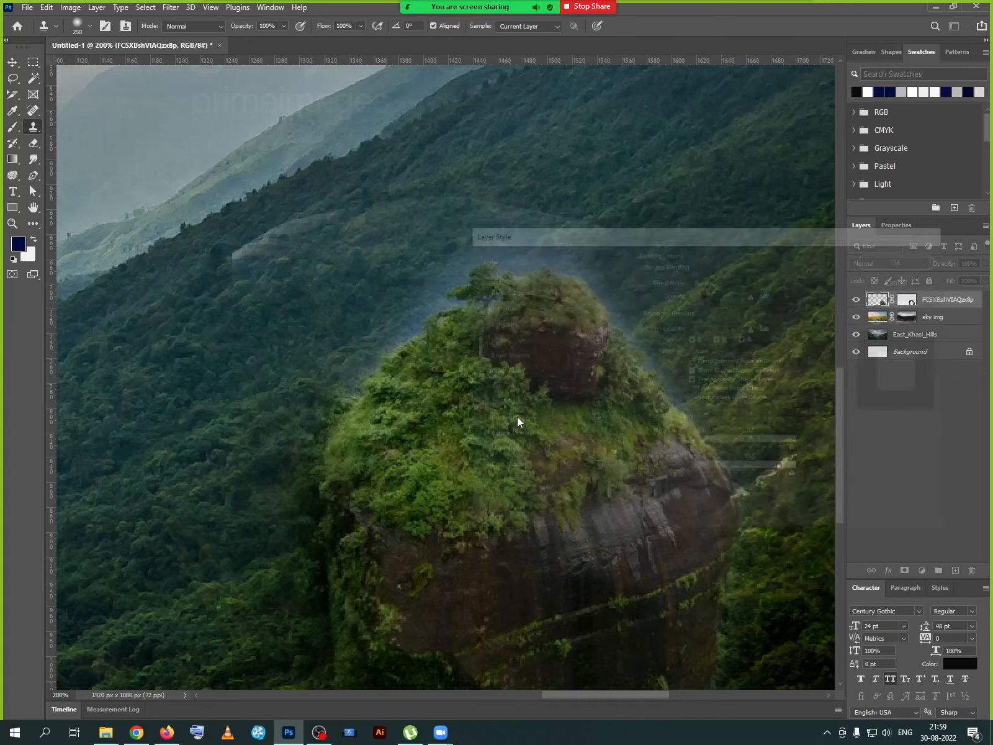
left_click(509, 426, "alt")
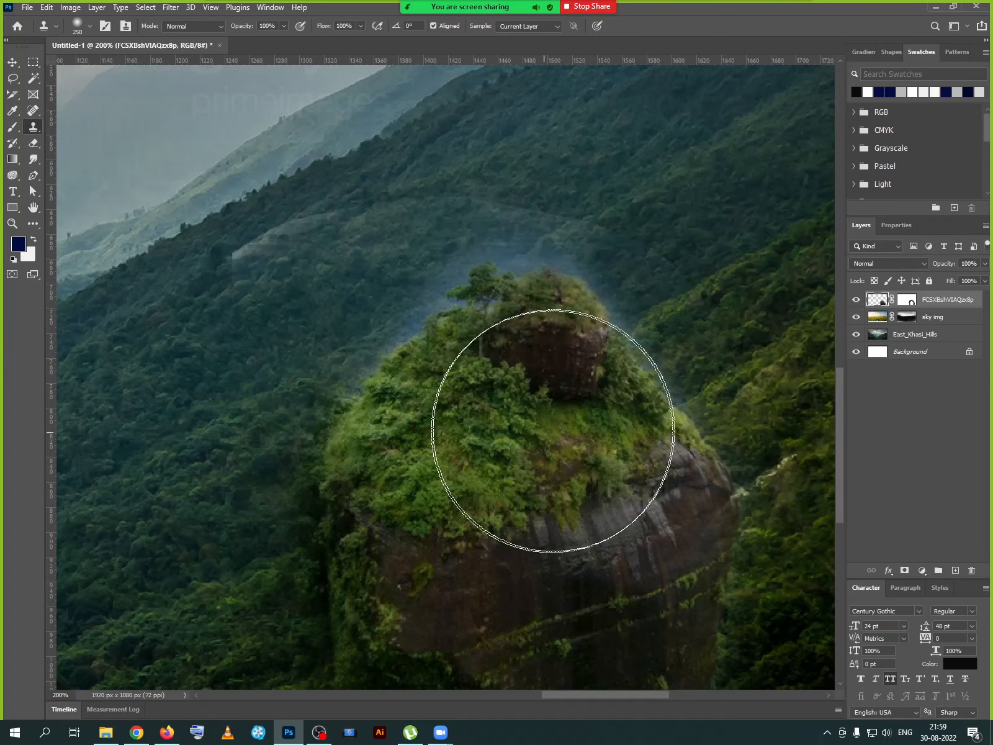
mouse_move(532, 411)
left_mouse_down()
mouse_move(556, 421)
mouse_move(543, 406)
mouse_move(555, 401)
mouse_move(488, 434)
mouse_move(539, 428)
mouse_move(572, 370)
mouse_move(609, 452)
mouse_move(497, 415)
mouse_move(481, 517)
mouse_move(454, 543)
mouse_move(431, 499)
mouse_move(479, 466)
mouse_move(583, 454)
mouse_move(563, 468)
mouse_move(571, 374)
mouse_move(528, 339)
mouse_move(548, 399)
mouse_move(532, 314)
mouse_move(561, 328)
mouse_move(570, 461)
mouse_move(625, 467)
left_mouse_up()
key("[")
key("[")
key("[")
key("[")
key("[")
key("[")
key("[")
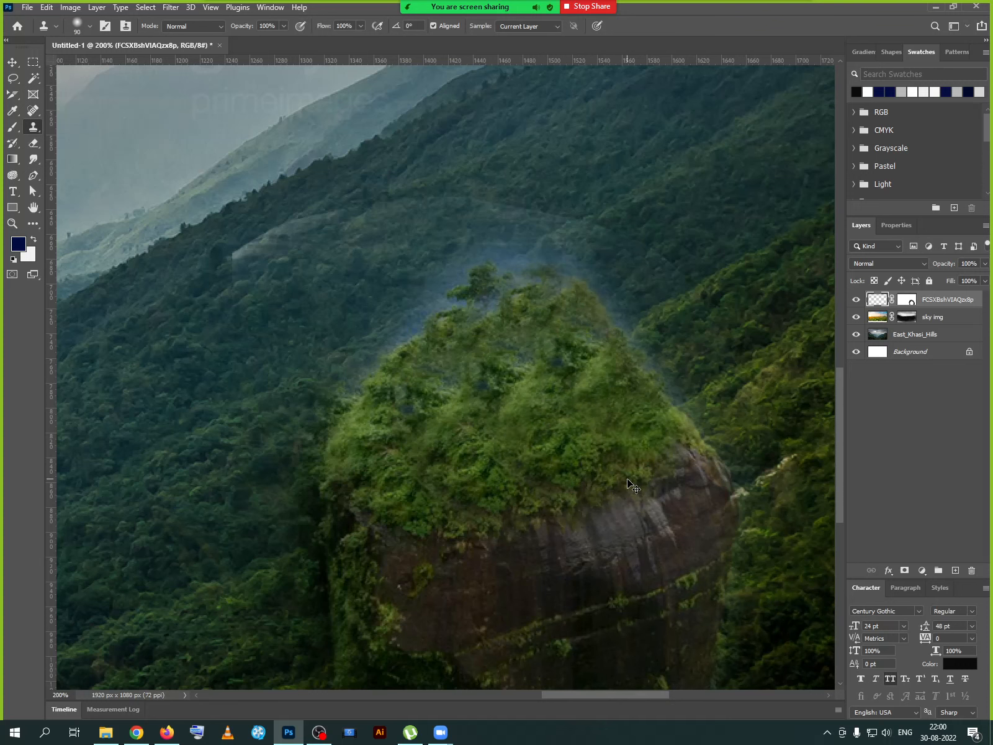
left_click_drag(627, 478, 647, 521)
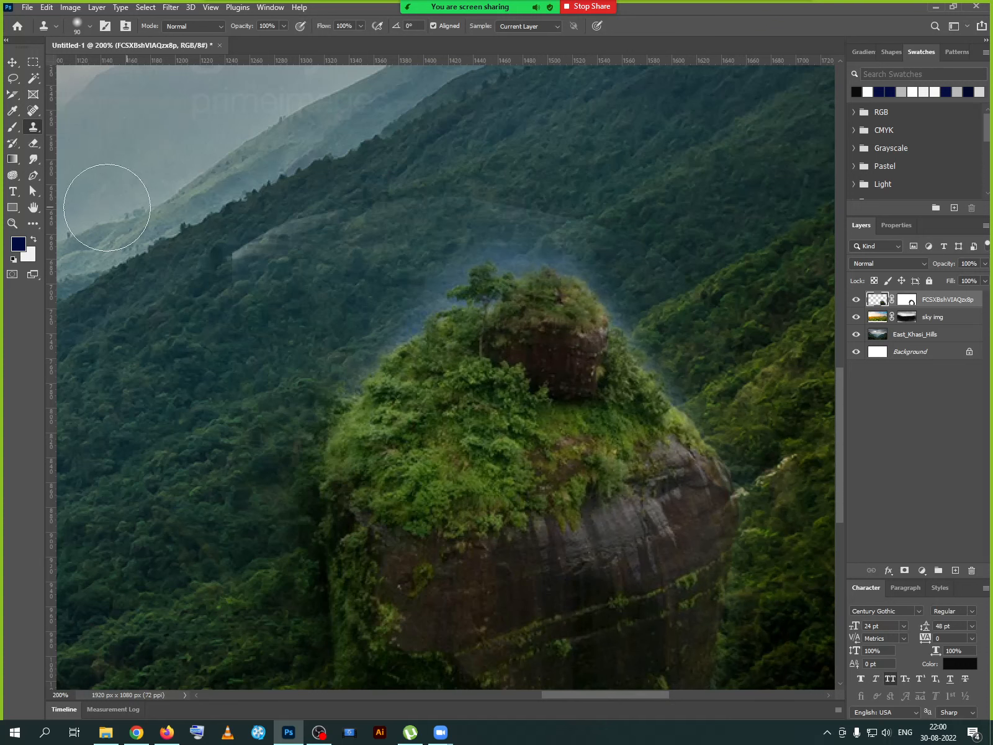
- Place the Statue of Liberty image kindpng_2850194 from the Matte Painting folder as an embedded object
left_click(14, 63)
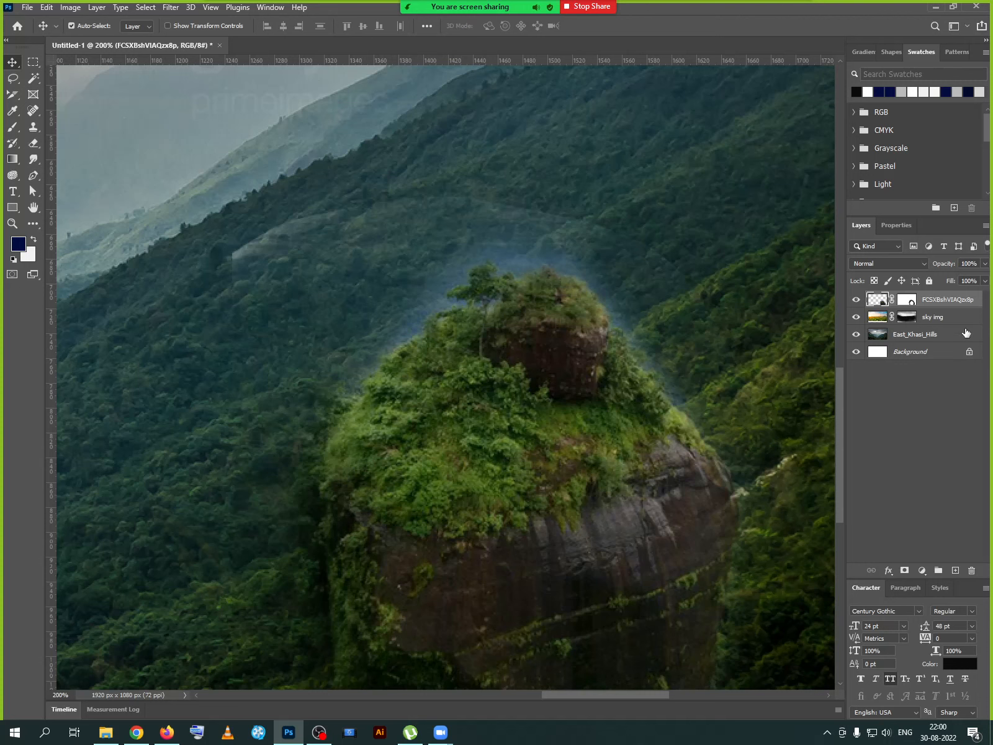
left_click(28, 8)
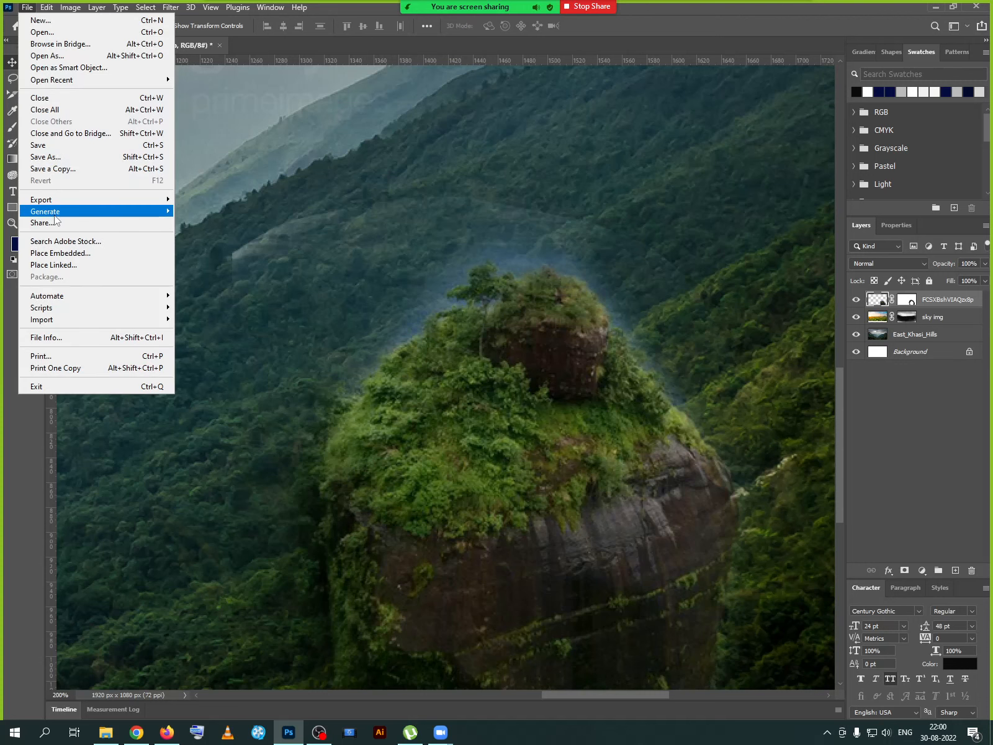
left_click(60, 253)
left_click(435, 117)
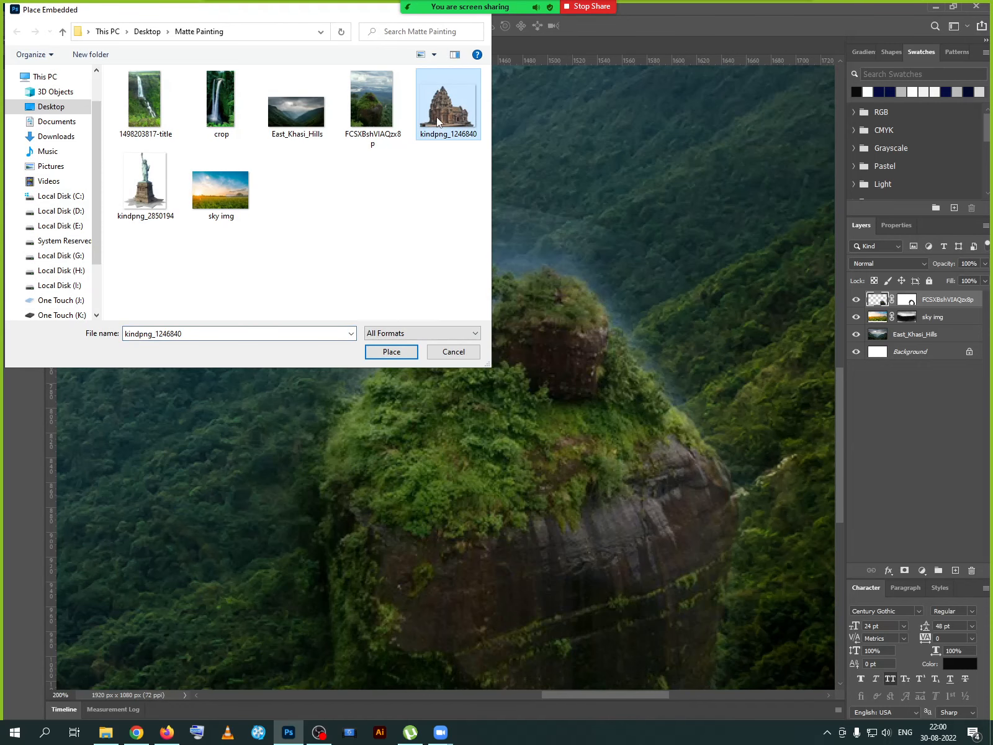
left_click(174, 205)
left_click(400, 354)
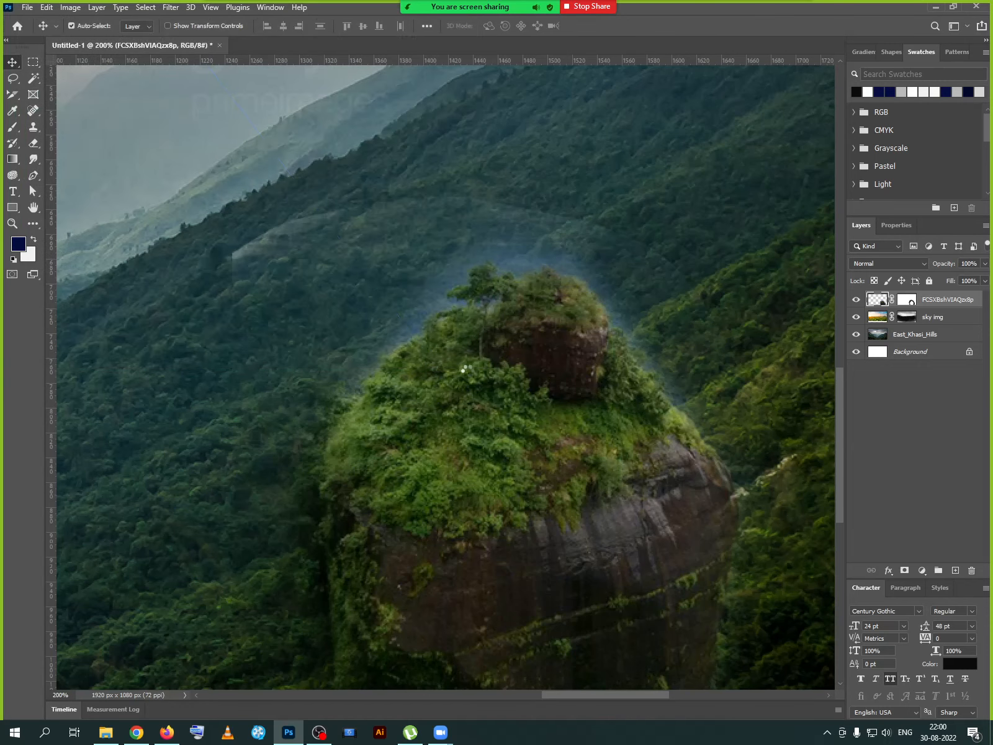
- Scale the statue to about 20% and stand it on top of the rock, committing the placement
key("ctrl+minus")
key("ctrl+minus")
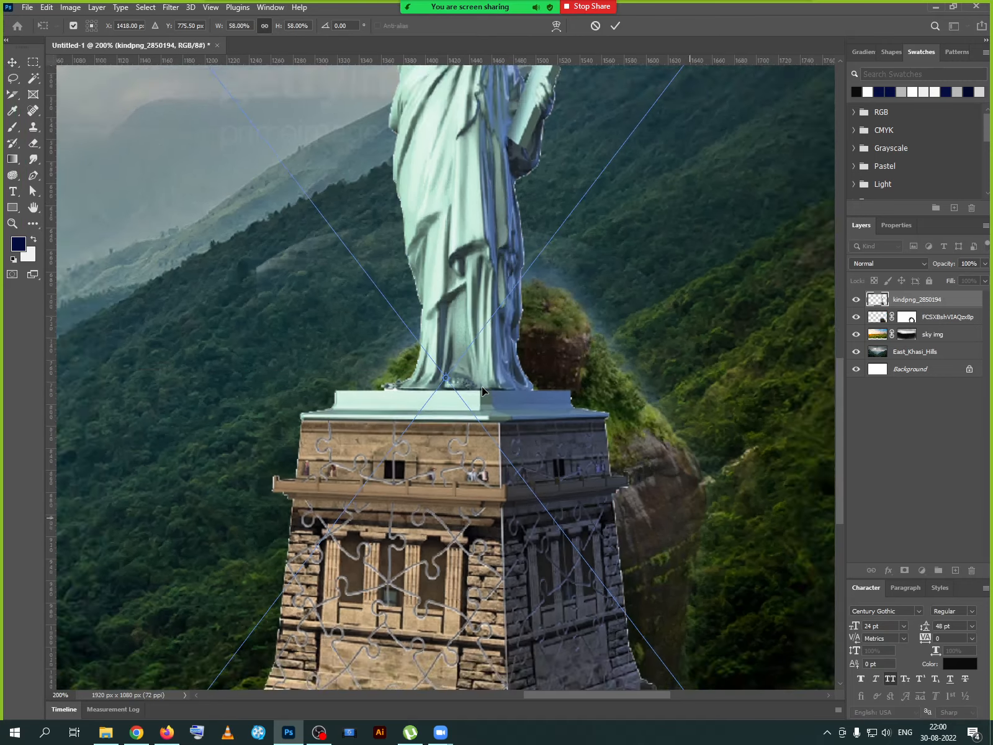
left_click_drag(616, 601, 441, 434)
left_click_drag(388, 373, 502, 407)
left_click_drag(577, 433, 554, 389)
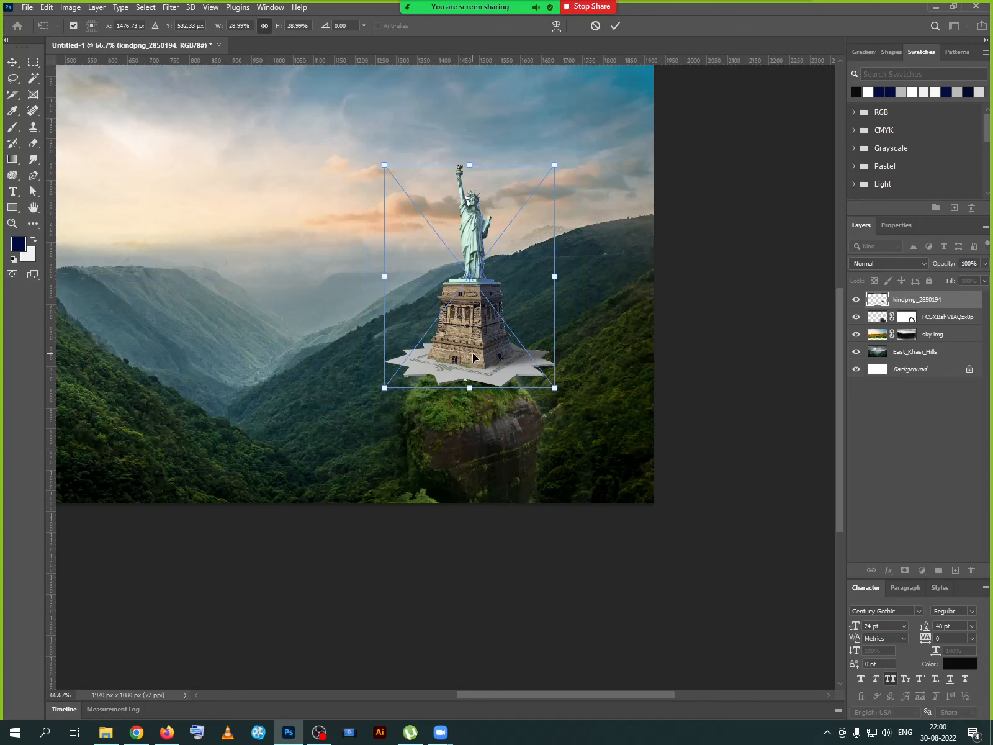
left_click_drag(474, 357, 475, 384)
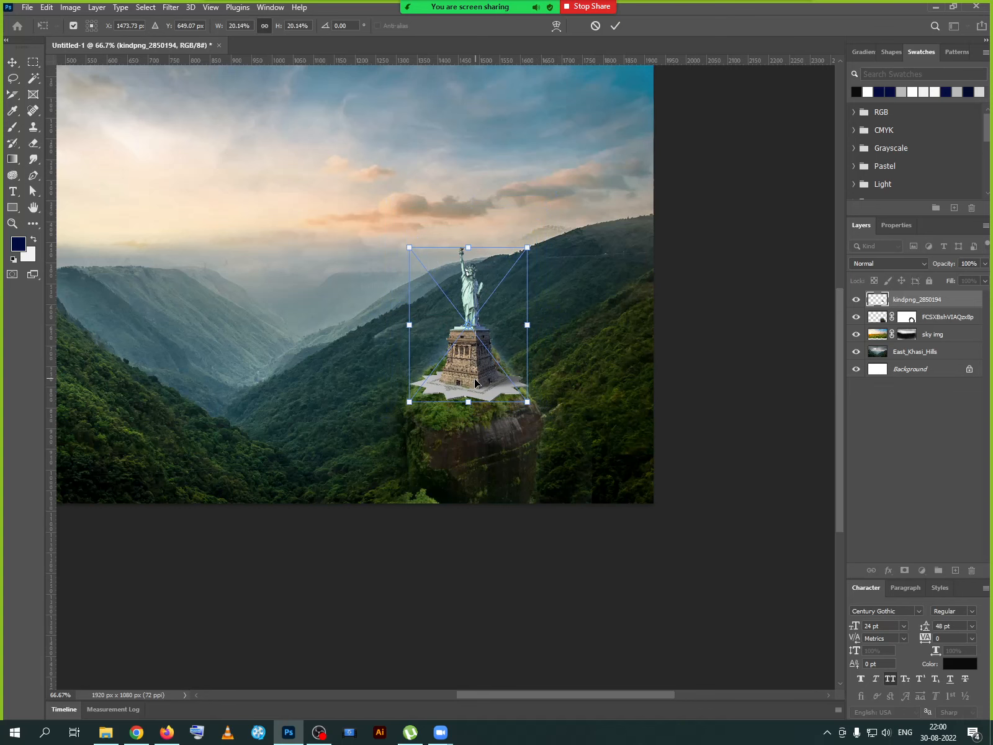
left_click(615, 26)
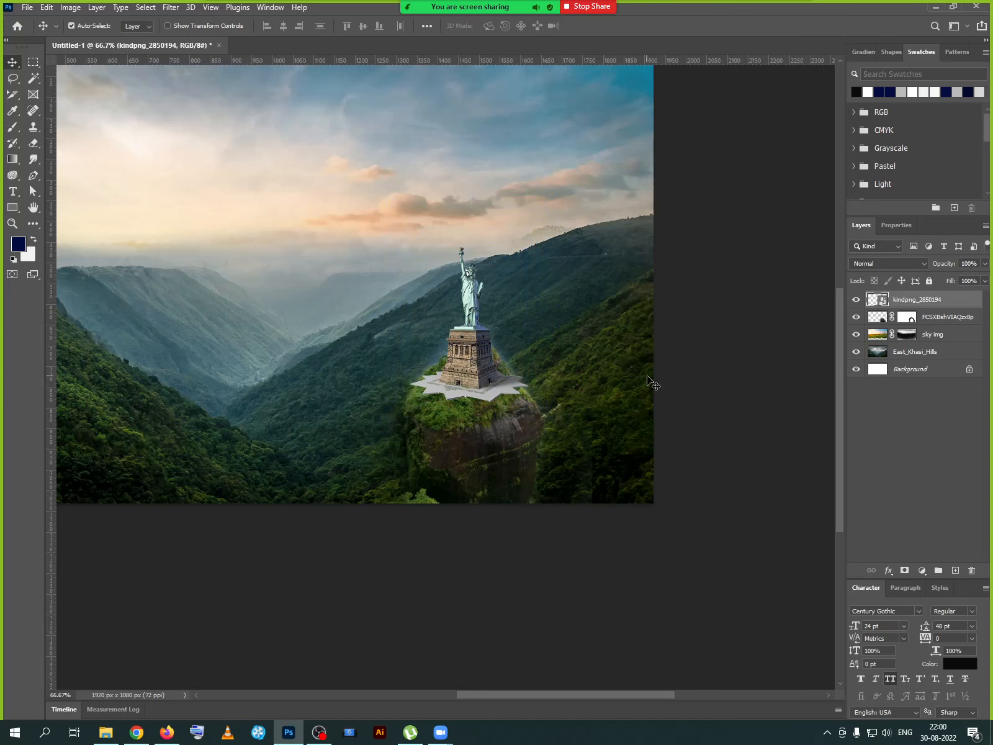
- Rasterize the kindpng_2850194 statue layer and hide it
key("ctrl+plus")
key("ctrl+plus")
left_click_drag(494, 445, 422, 458)
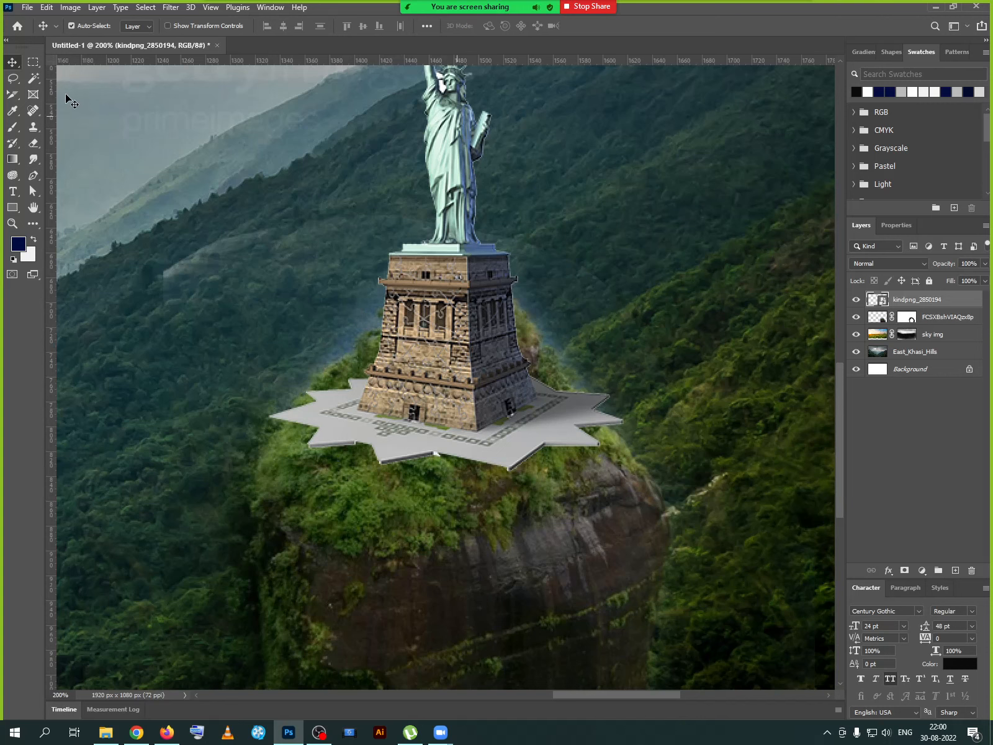
right_click(910, 301)
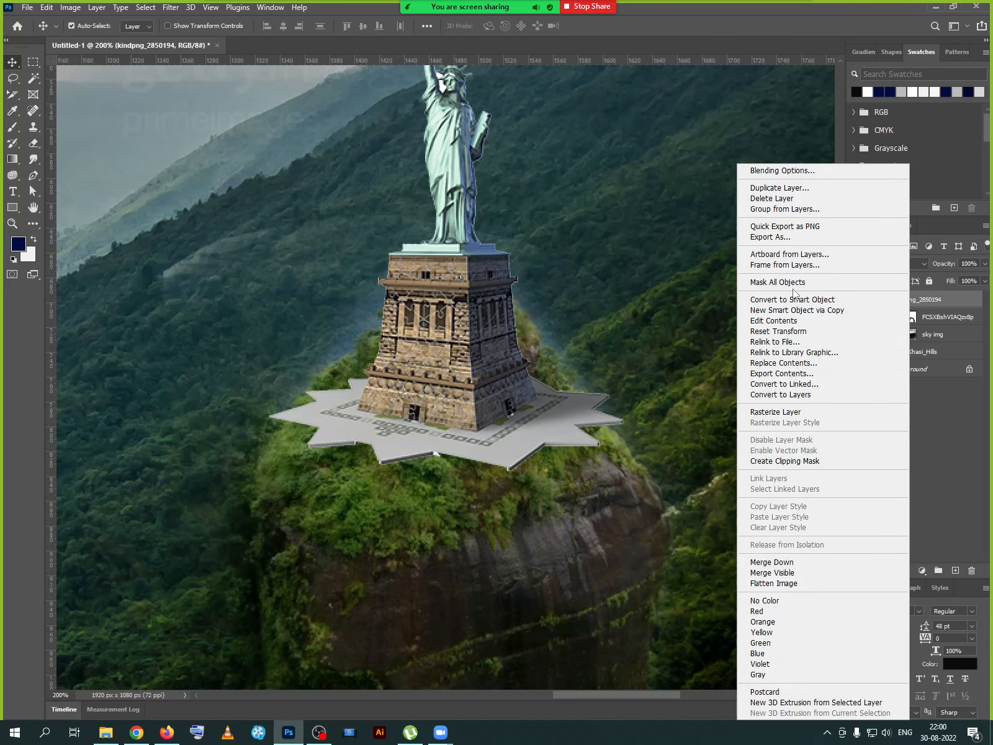
left_click(775, 412)
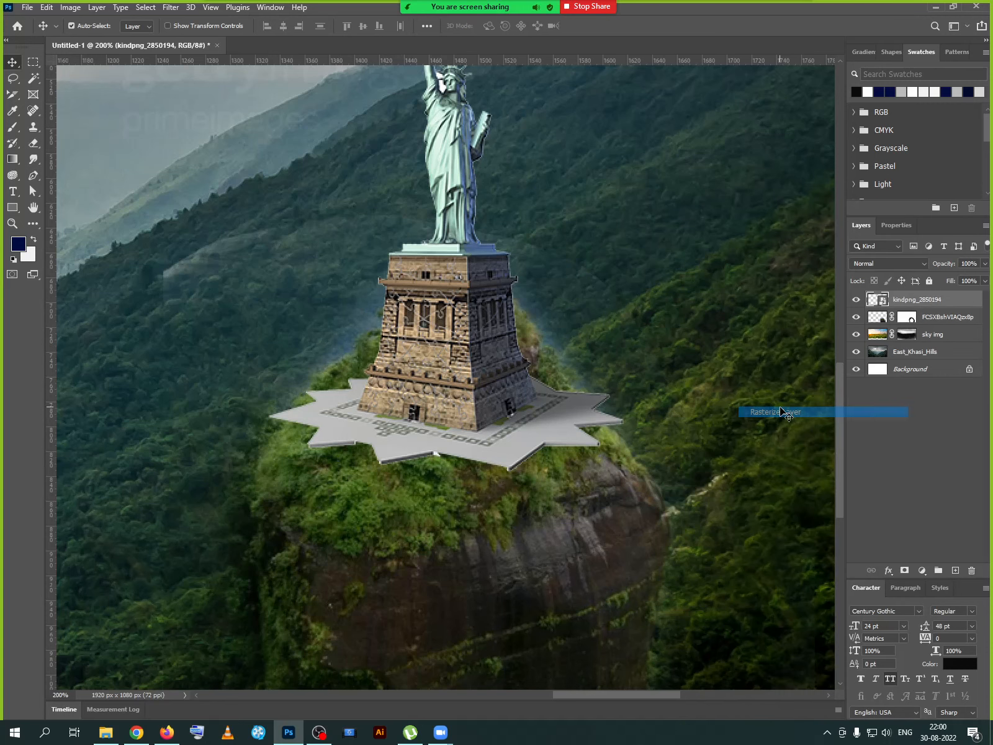
left_click(859, 299)
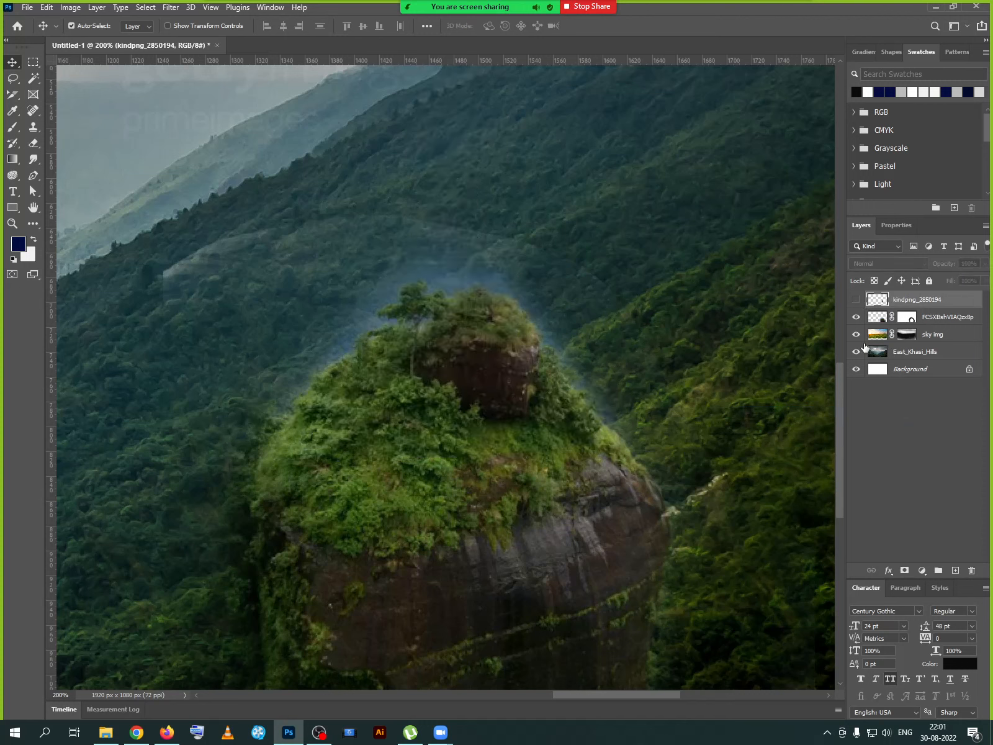
- Try brushing around the pedestal on the FCSXBshVIAQzx8p layer's image with the statue shown, and undo back to the hidden statue
left_click(856, 301)
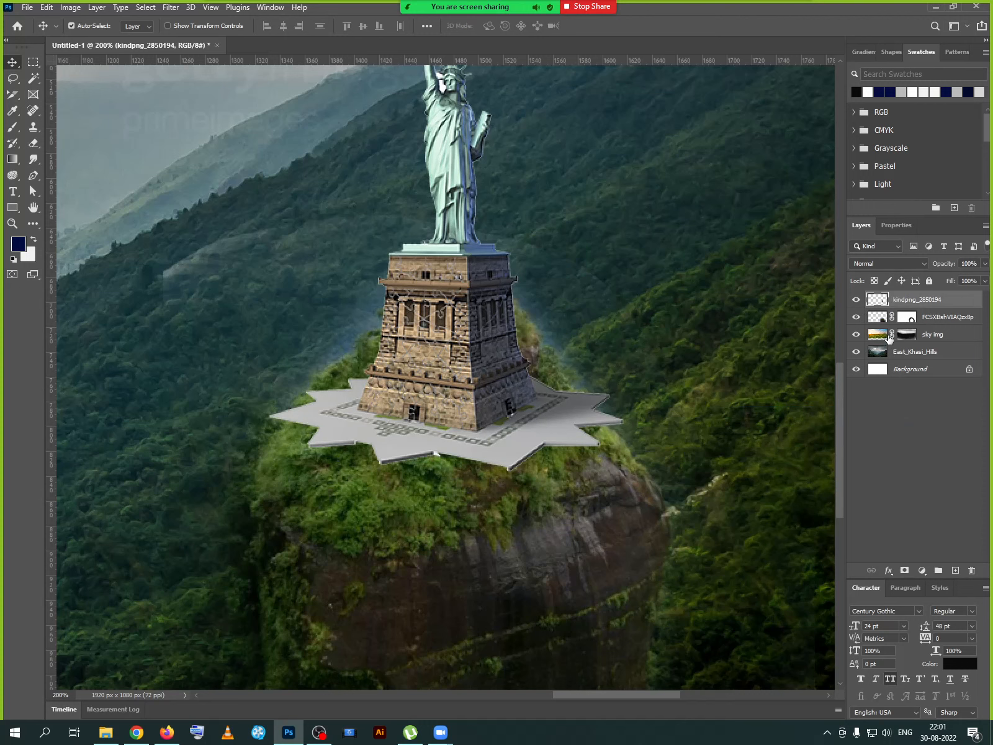
left_click(885, 321)
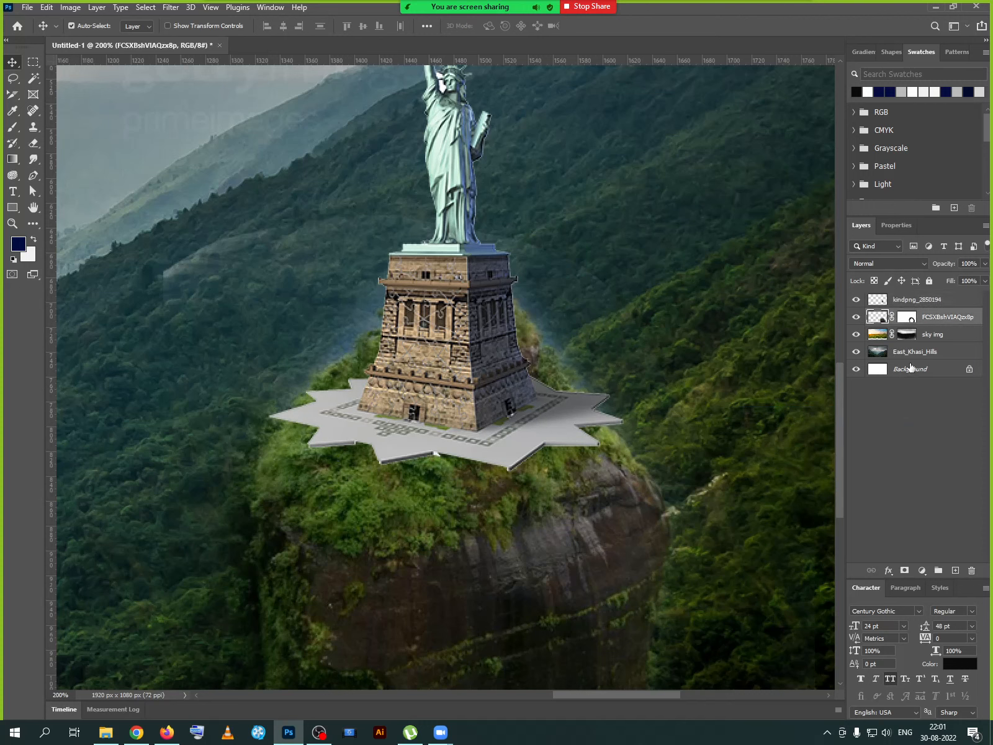
left_click(12, 128)
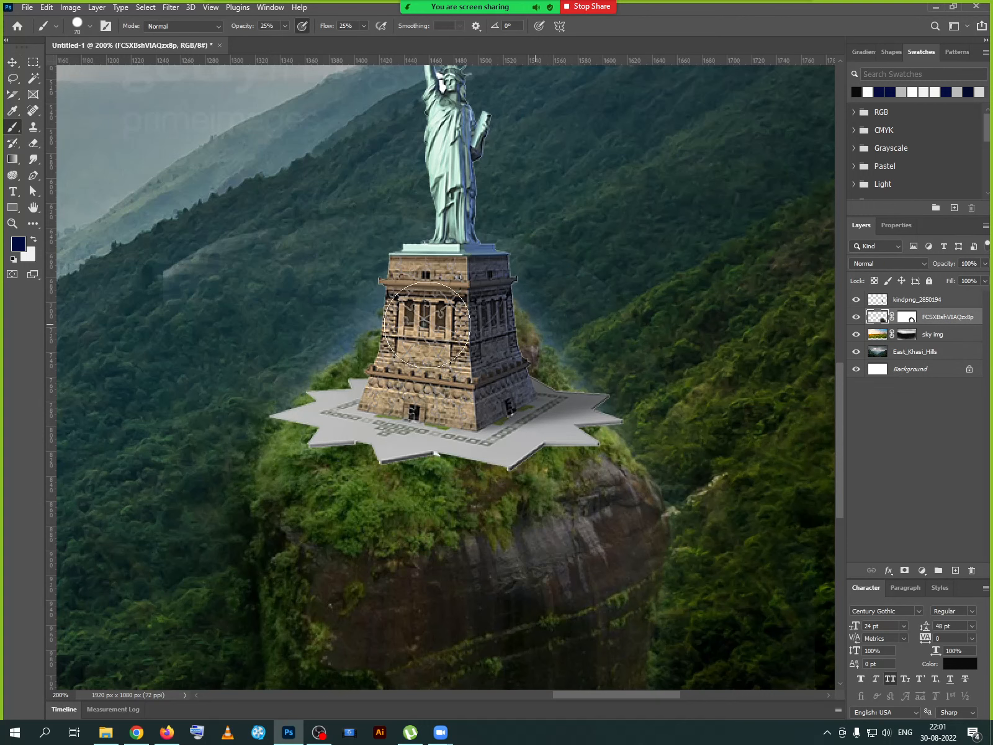
mouse_move(427, 324)
left_mouse_down()
mouse_move(493, 344)
mouse_move(391, 342)
mouse_move(470, 326)
mouse_move(349, 352)
mouse_move(557, 362)
mouse_move(349, 362)
mouse_move(363, 365)
mouse_move(515, 362)
mouse_move(312, 354)
mouse_move(551, 362)
mouse_move(330, 398)
mouse_move(529, 379)
mouse_move(359, 376)
left_mouse_up()
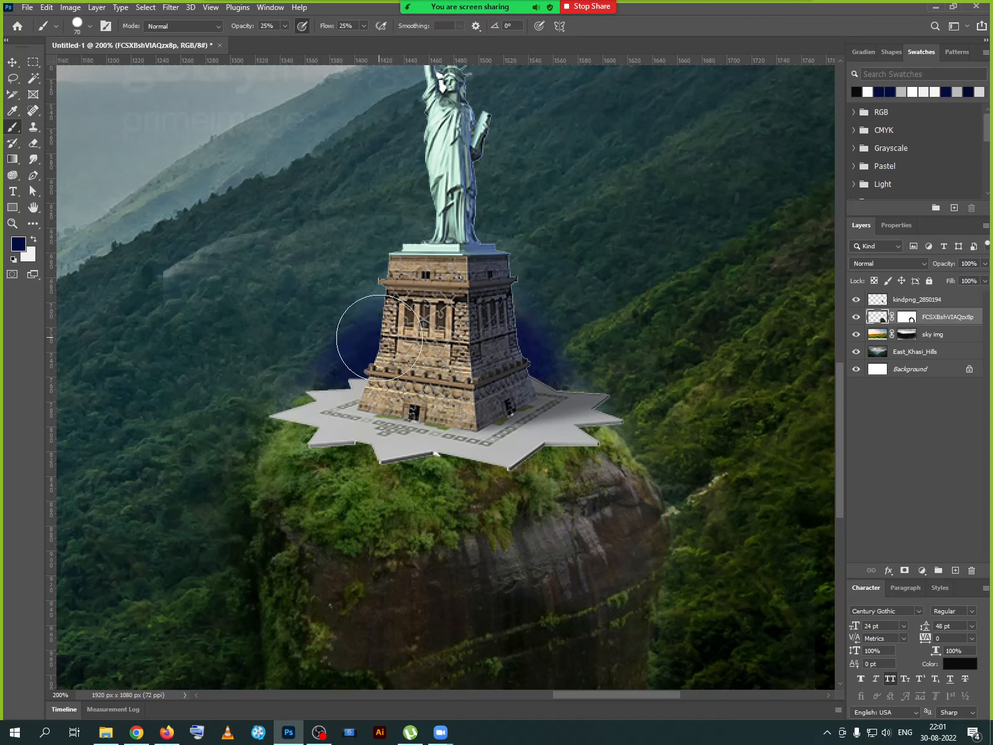
left_click(857, 318)
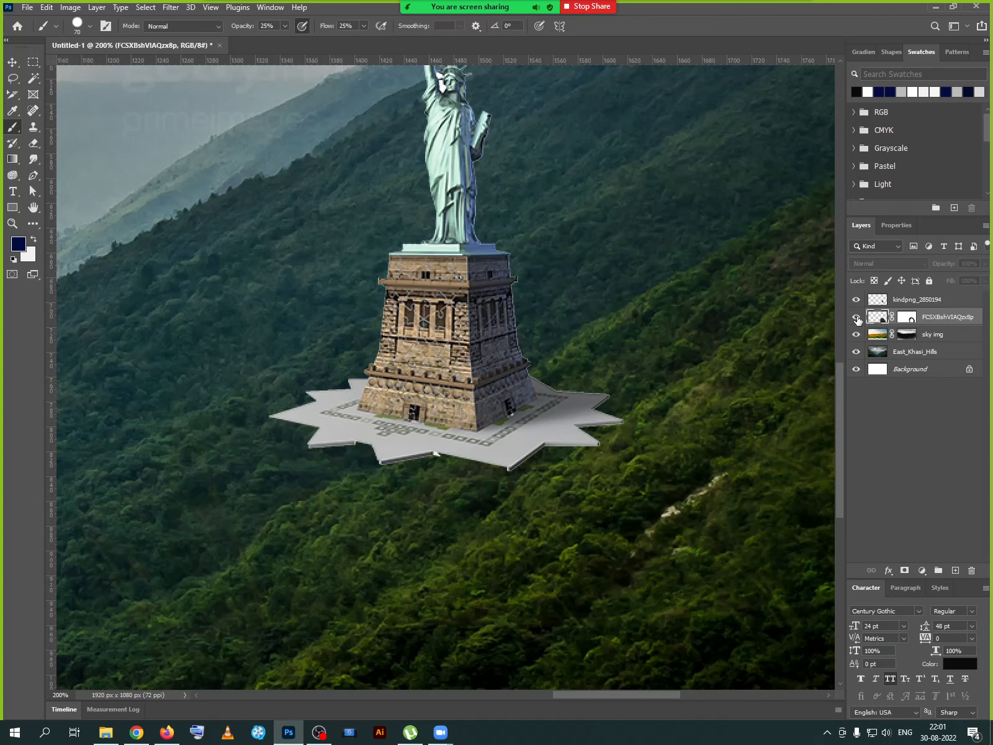
left_click(857, 318)
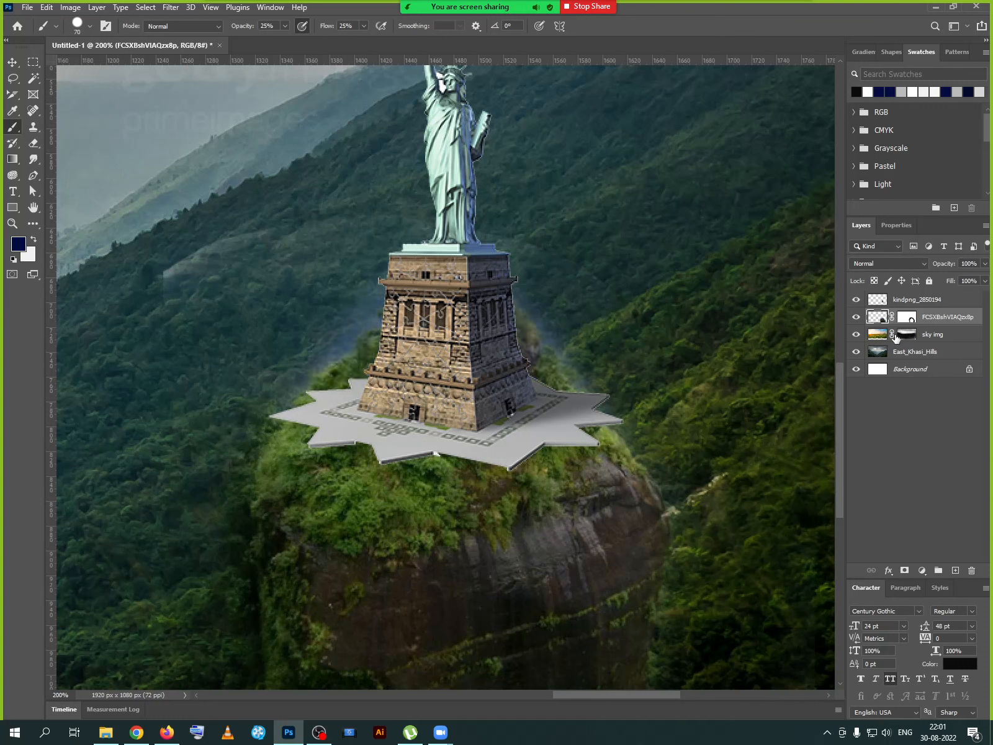
key("ctrl+z")
key("ctrl+z")
key("ctrl+z")
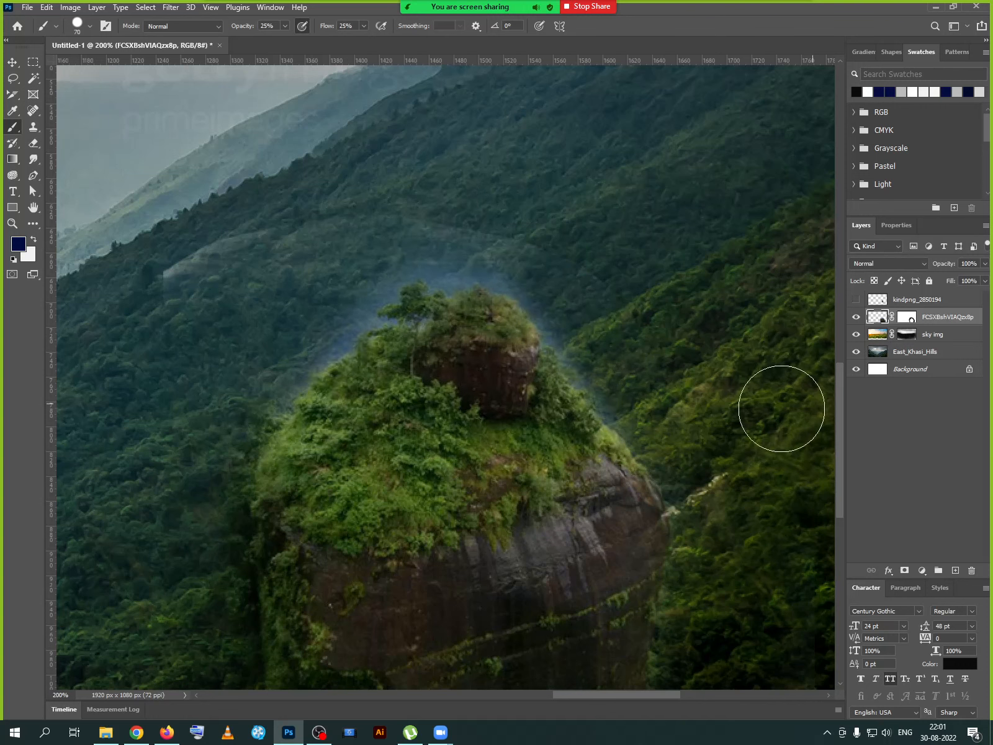
- Paint black on the FCSXBshVIAQzx8p layer mask to remove the boulder and peak, raising the brush to 66% opacity and 73% flow
left_click(910, 319)
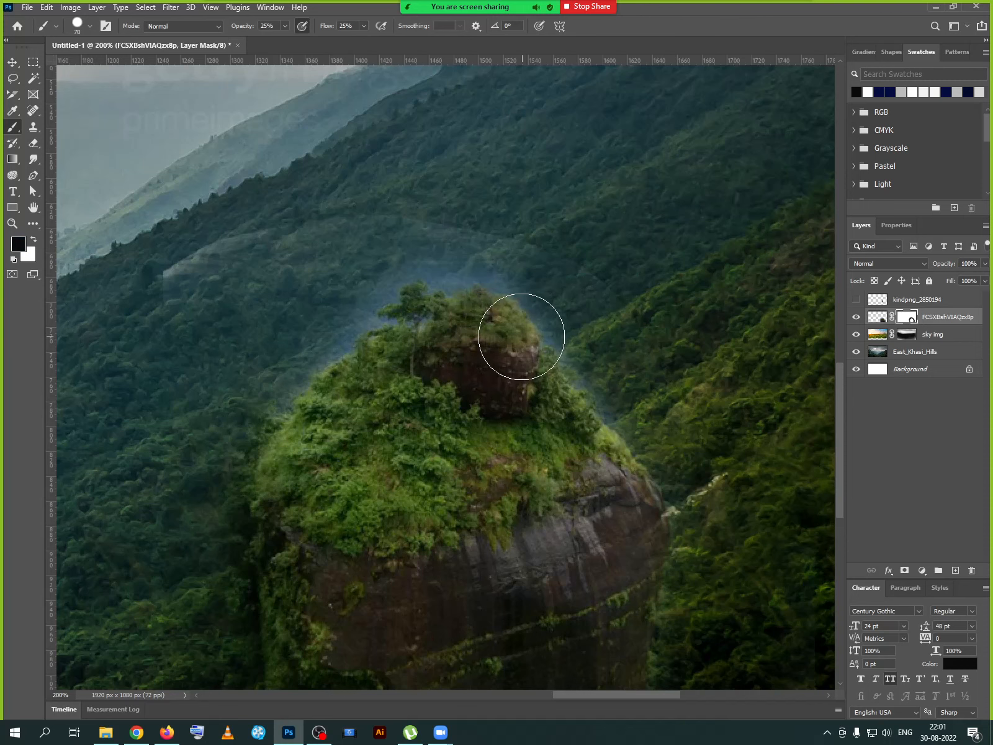
mouse_move(545, 357)
left_mouse_down()
mouse_move(352, 364)
mouse_move(542, 367)
mouse_move(308, 365)
mouse_move(412, 351)
mouse_move(543, 303)
mouse_move(524, 285)
left_mouse_up()
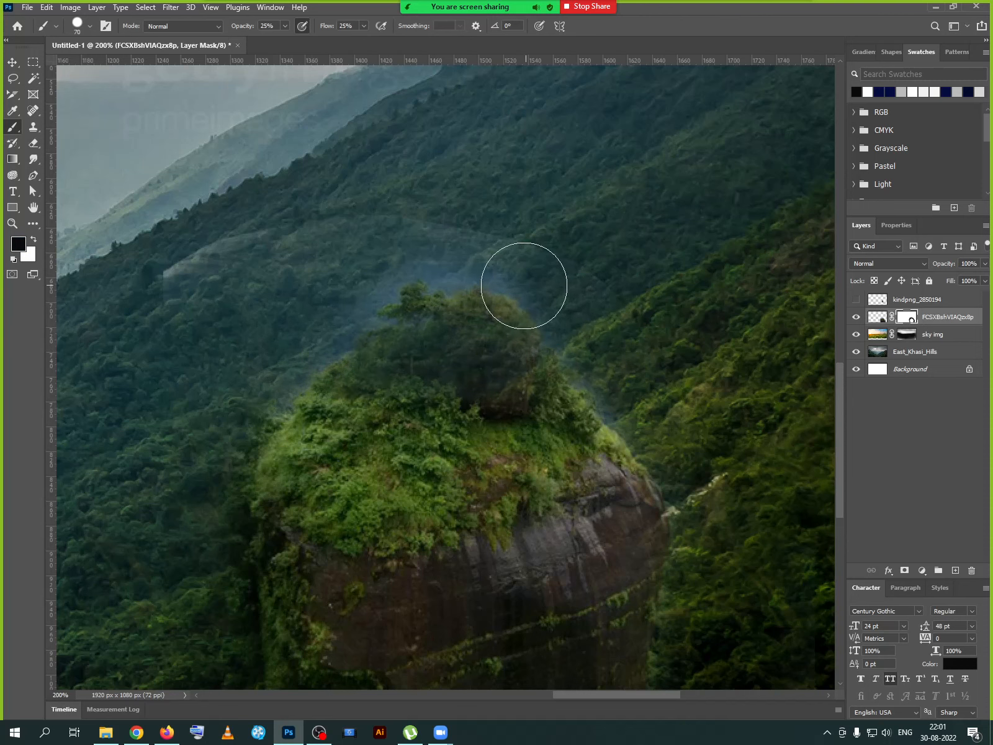
left_click(285, 26)
left_click(364, 26)
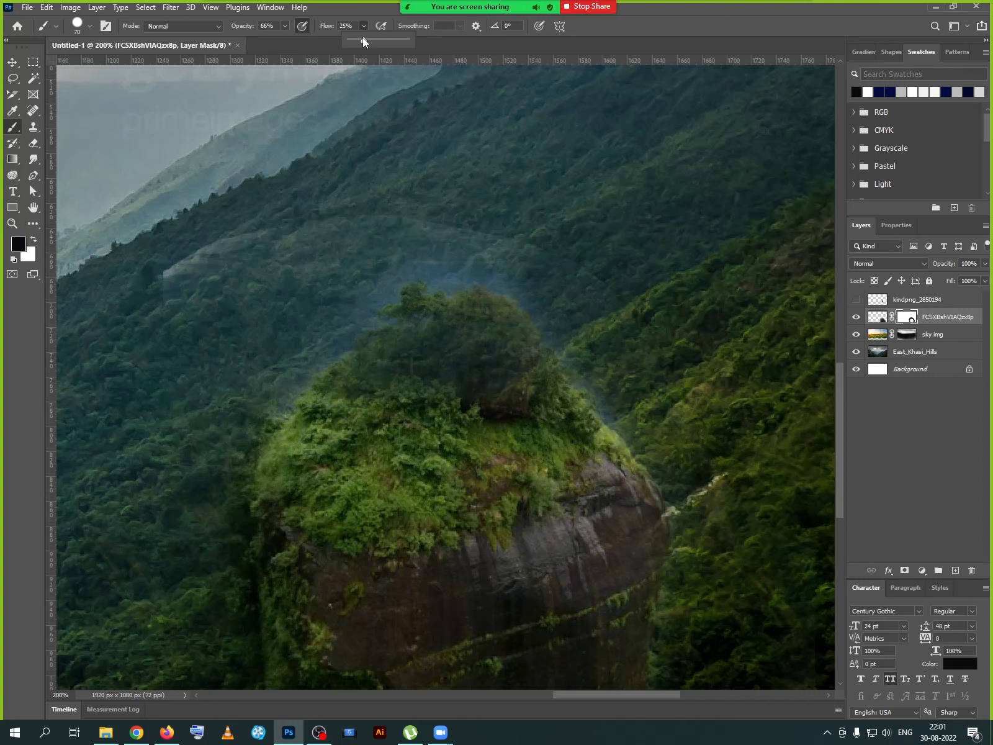
mouse_move(445, 258)
left_mouse_down()
mouse_move(466, 326)
mouse_move(368, 331)
mouse_move(379, 344)
mouse_move(609, 362)
mouse_move(375, 368)
mouse_move(572, 370)
mouse_move(373, 378)
mouse_move(523, 378)
mouse_move(469, 365)
mouse_move(245, 371)
mouse_move(309, 374)
mouse_move(215, 423)
mouse_move(341, 378)
mouse_move(453, 375)
mouse_move(314, 382)
mouse_move(597, 399)
mouse_move(446, 366)
mouse_move(635, 421)
mouse_move(632, 409)
mouse_move(710, 445)
mouse_move(438, 372)
mouse_move(401, 398)
mouse_move(463, 405)
mouse_move(470, 427)
mouse_move(353, 423)
mouse_move(328, 403)
left_mouse_up()
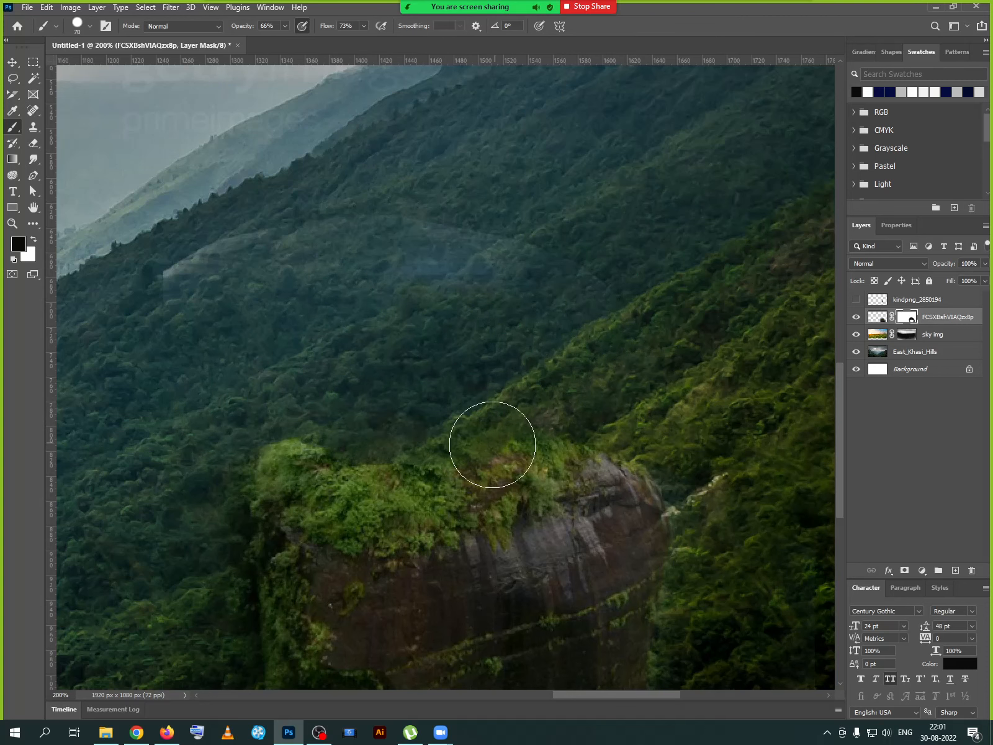
- Undo the last strokes that cut too deep into the foliage and mask away the left shoulder of the rock instead
key("ctrl+z")
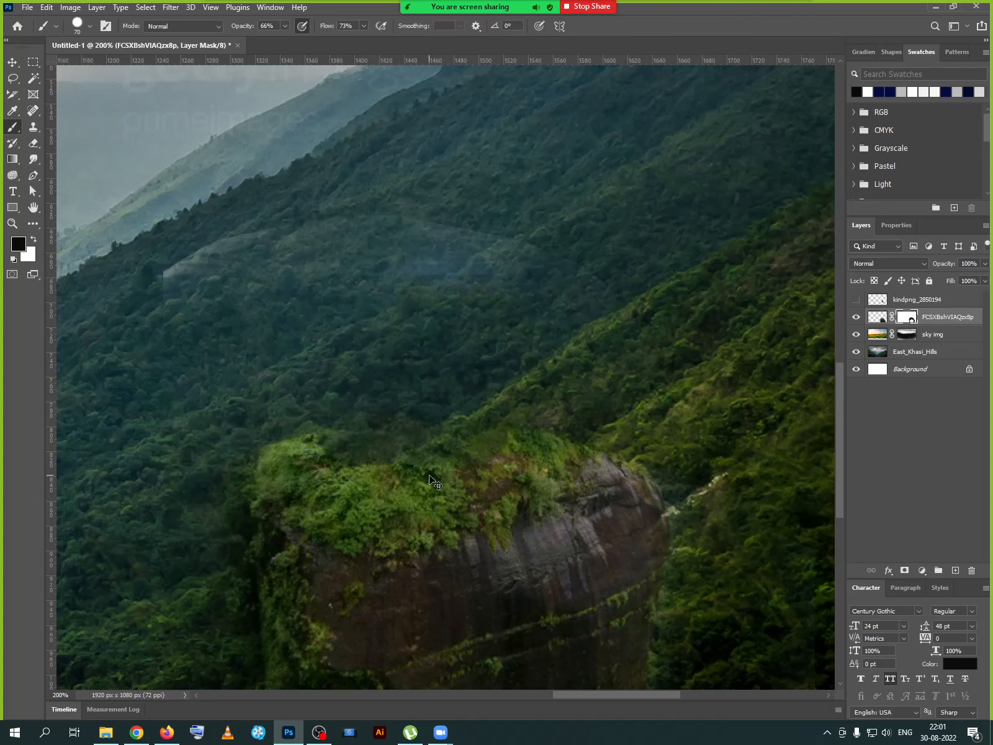
key("ctrl+z")
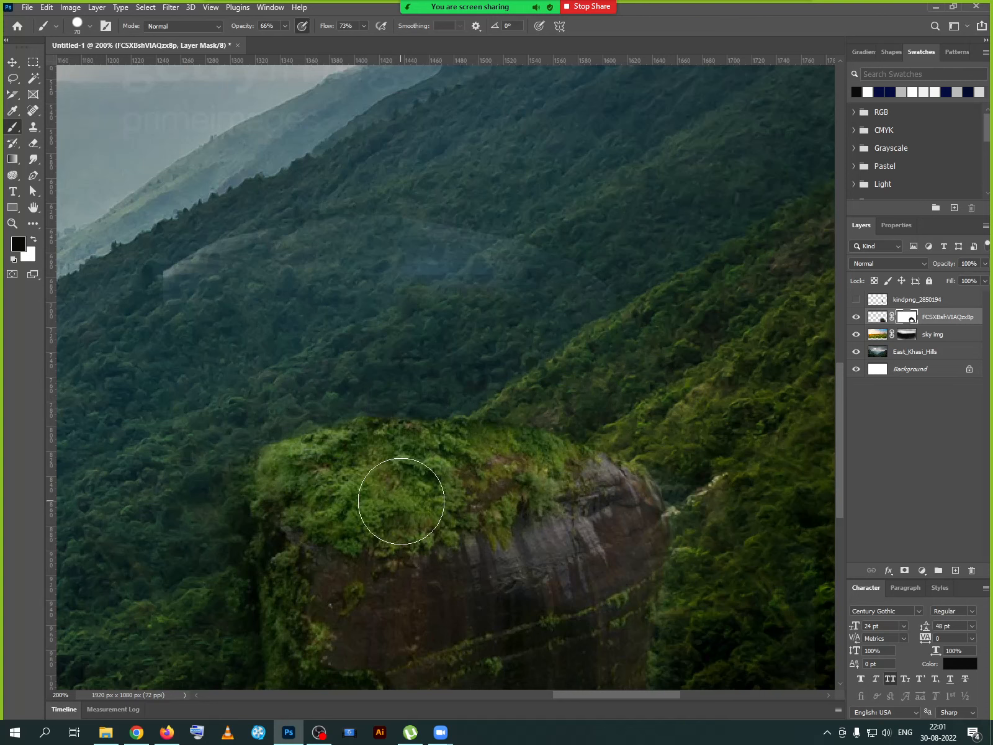
mouse_move(400, 434)
left_mouse_down()
mouse_move(308, 411)
mouse_move(284, 437)
mouse_move(277, 425)
mouse_move(229, 474)
mouse_move(252, 432)
mouse_move(221, 505)
mouse_move(265, 425)
mouse_move(211, 495)
mouse_move(242, 426)
mouse_move(214, 564)
left_mouse_up()
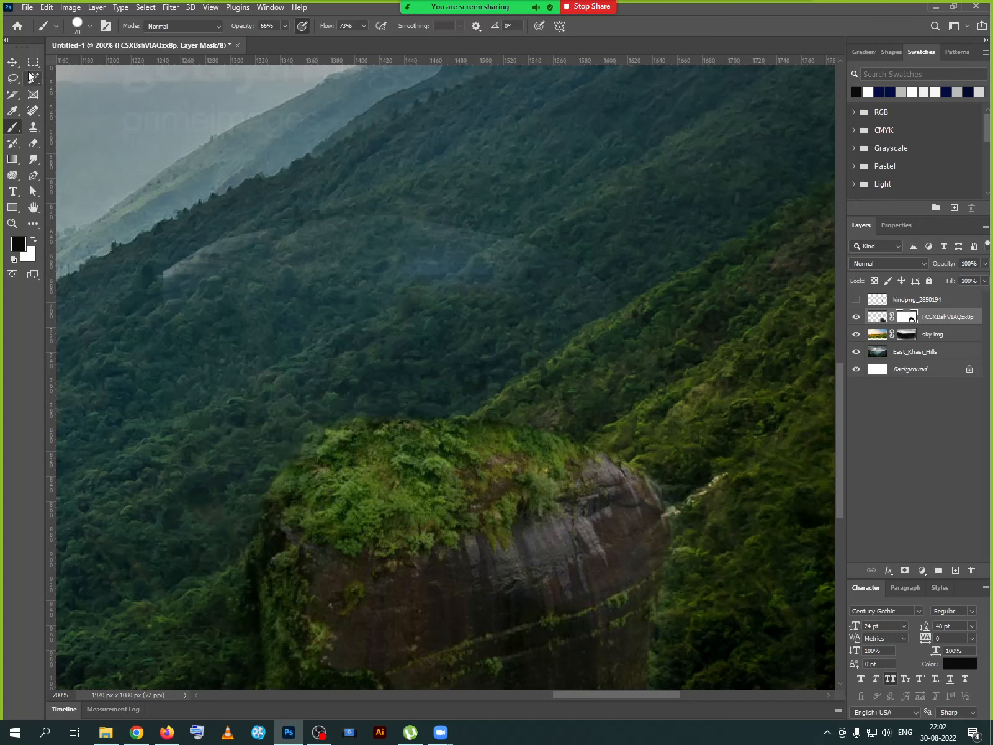
- Place the kindpng_2850194 statue image as an embedded object and scale it down to stand on top of the rock
key("v")
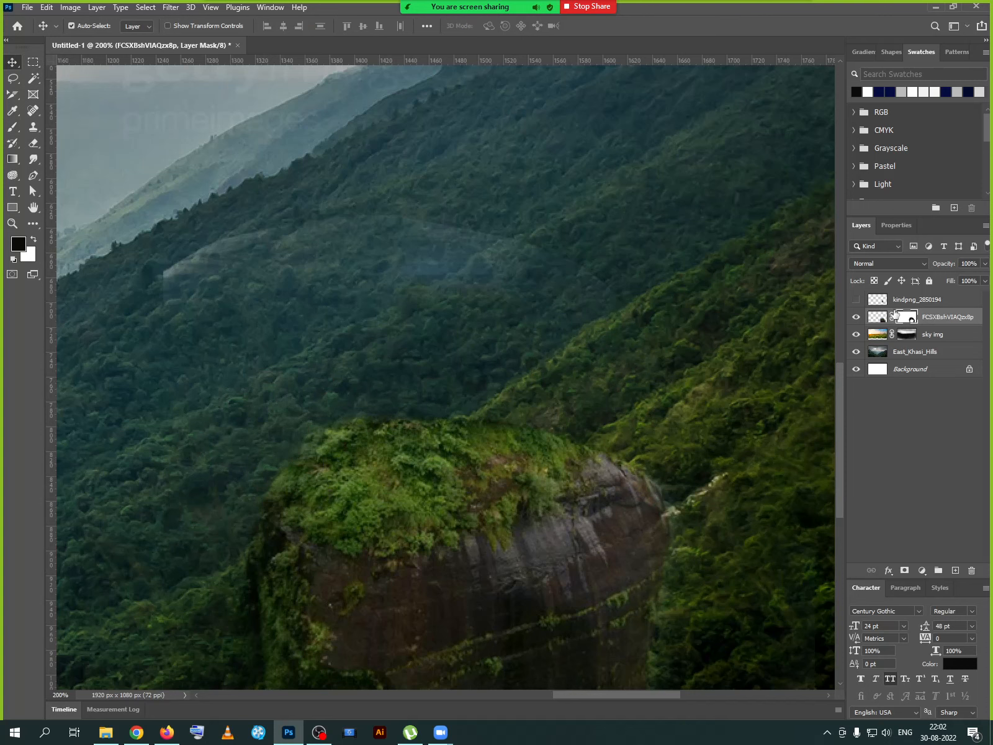
left_click(26, 8)
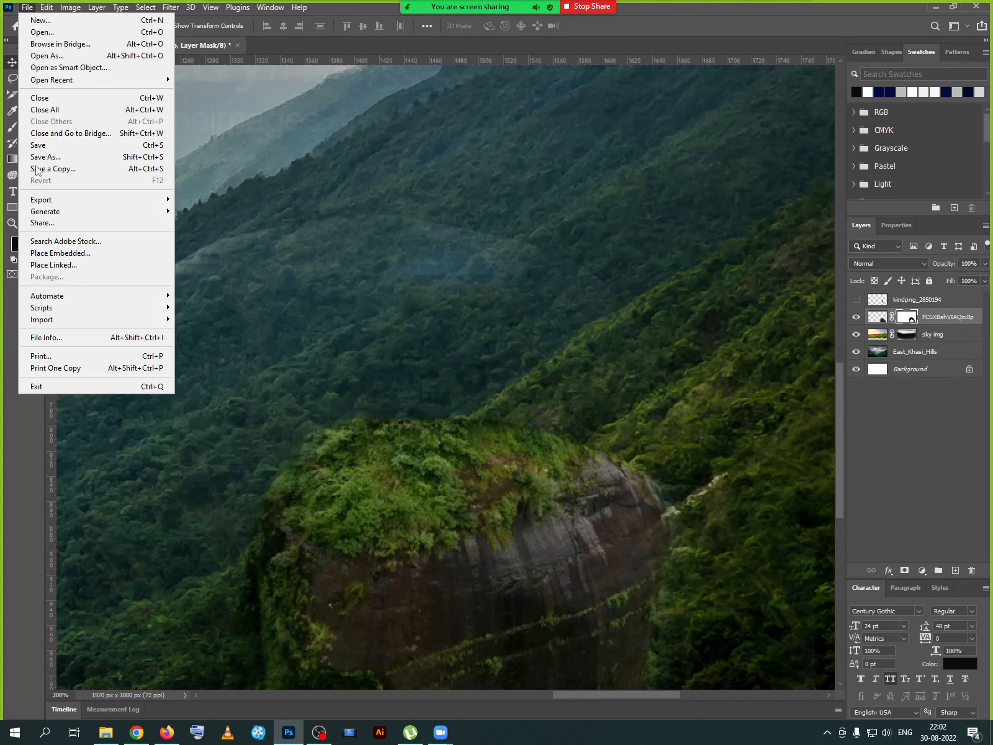
left_click(63, 253)
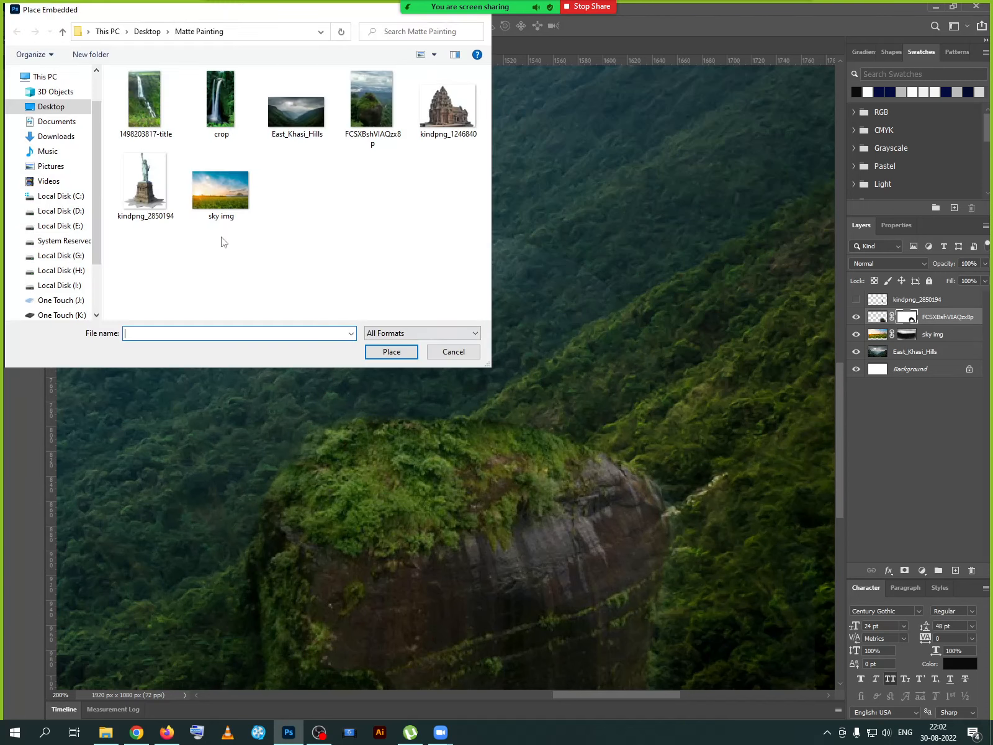
left_click(149, 192)
left_click(392, 352)
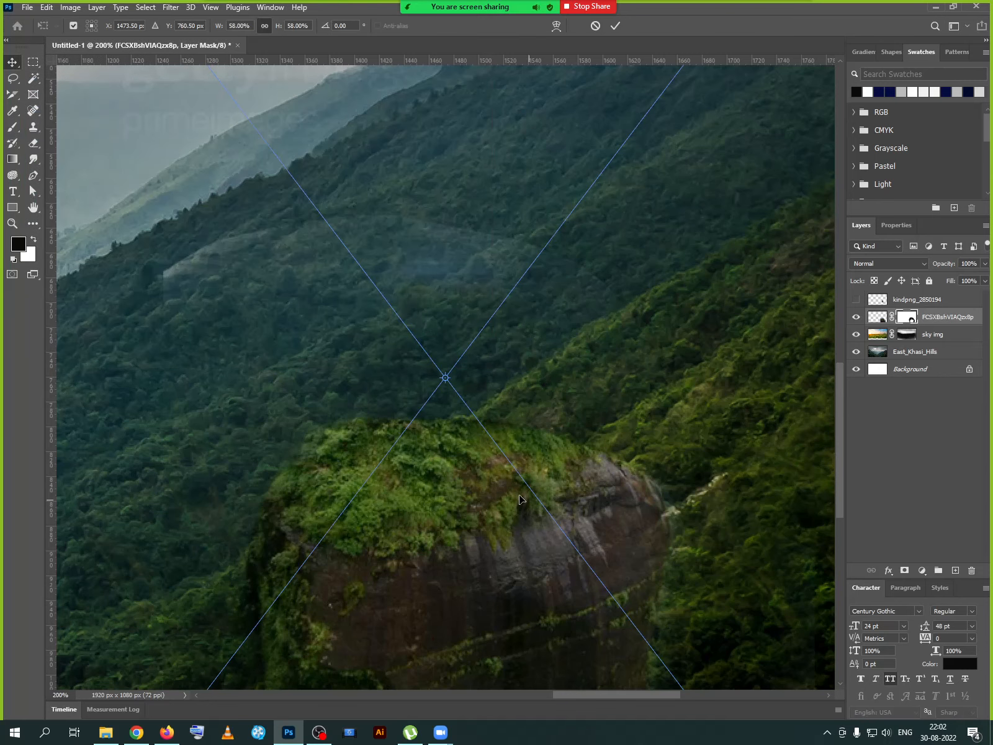
key("ctrl+minus")
key("ctrl+minus")
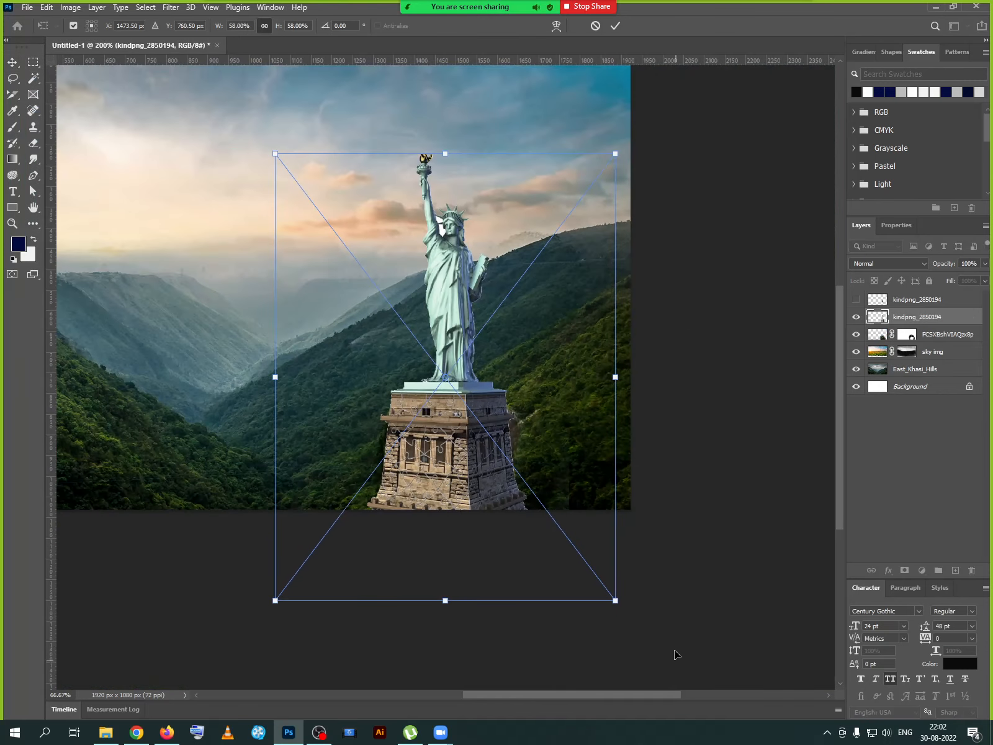
left_click_drag(615, 603, 458, 406)
left_click(613, 27)
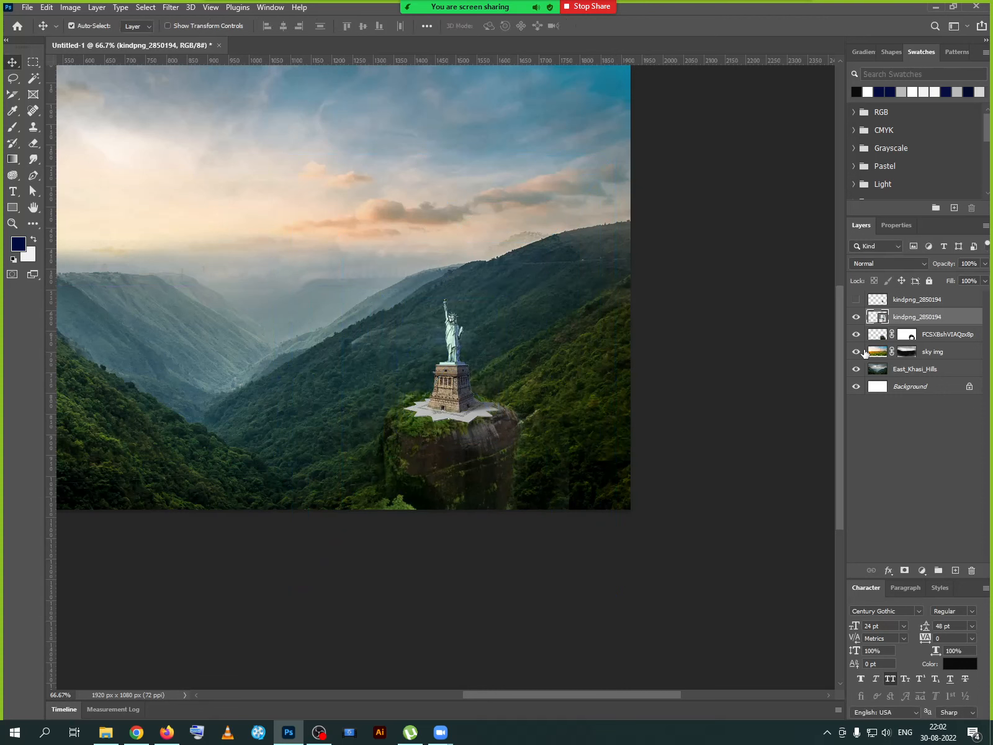
- Delete the old hidden kindpng_2850194 layer and rasterize the newly placed statue layer
left_click(856, 300)
left_click(856, 300)
left_click(905, 300)
key("Delete")
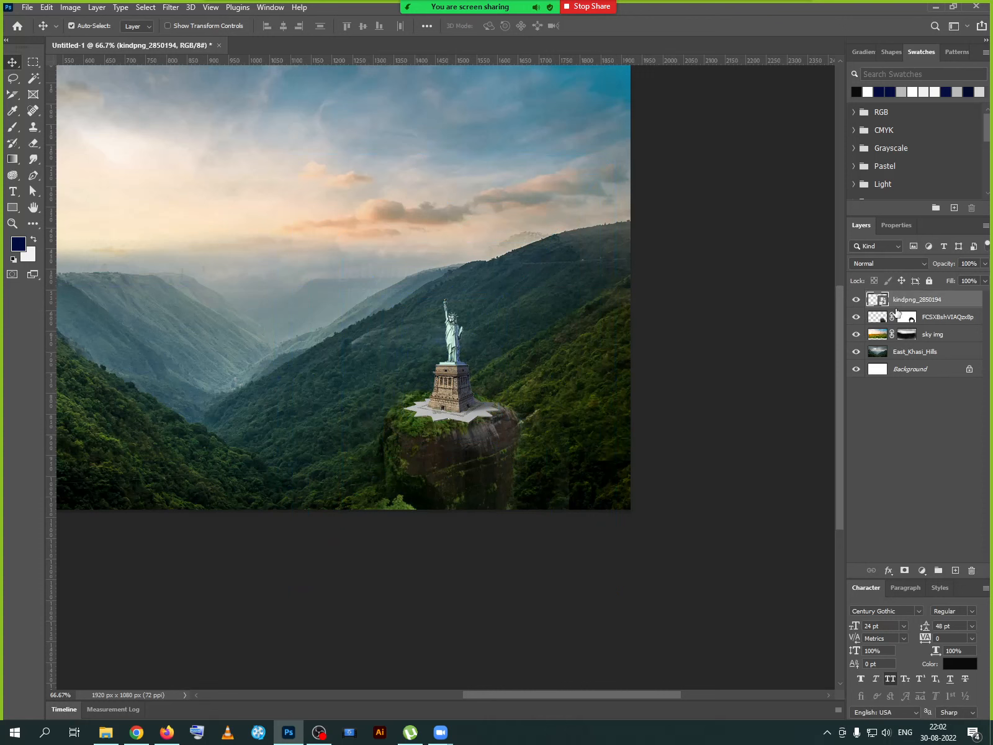
right_click(893, 305)
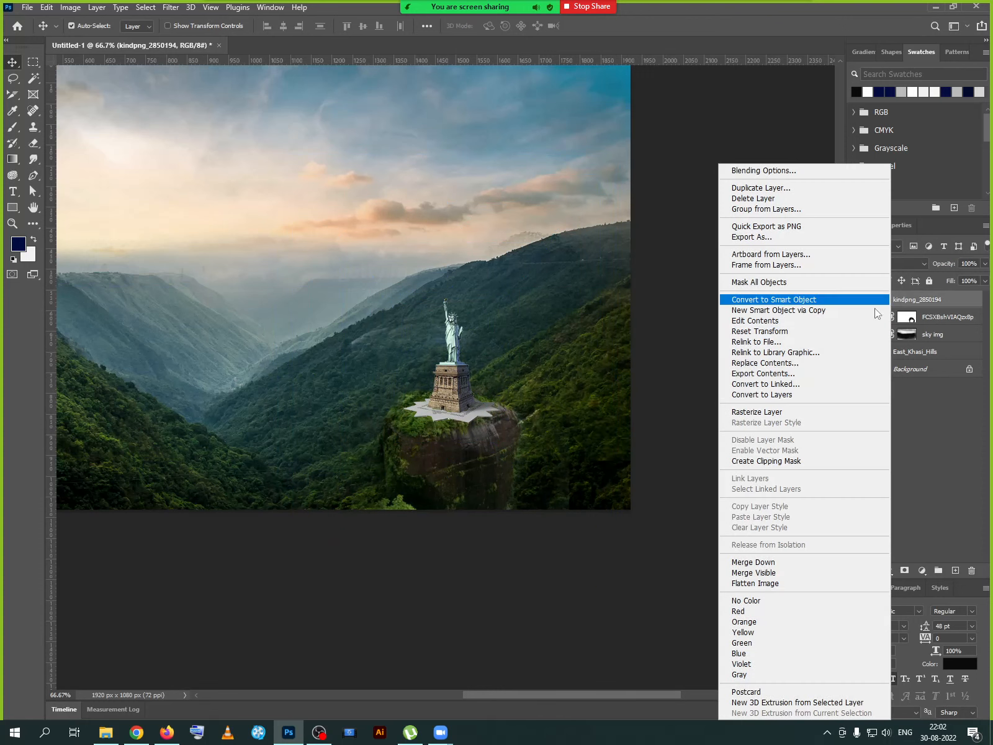
left_click(770, 411)
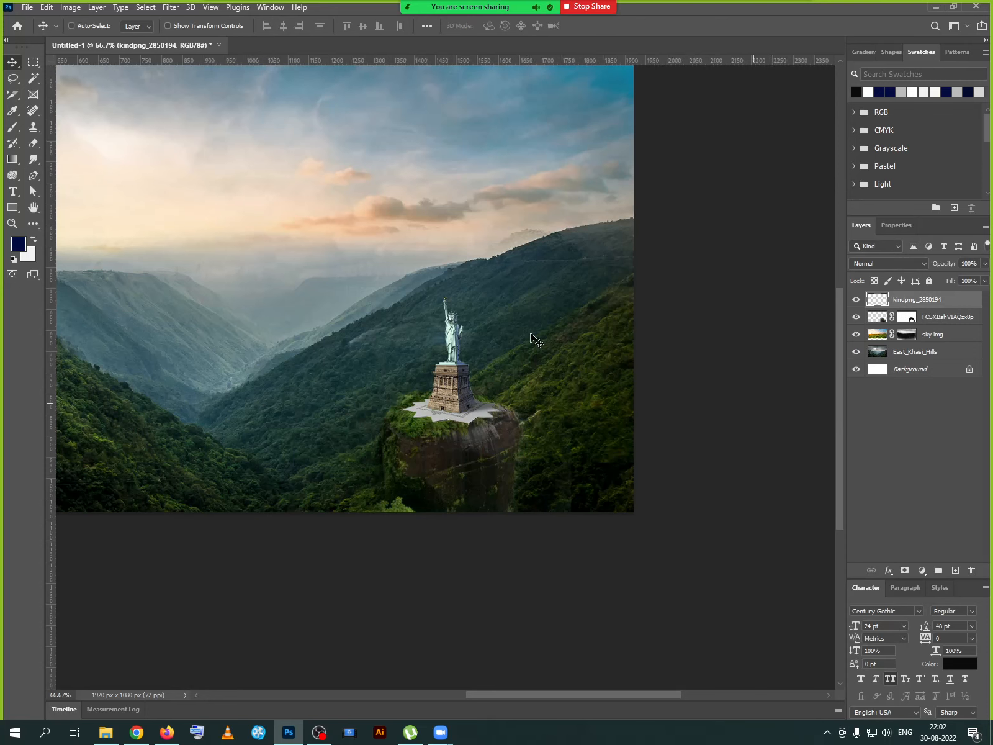
- Add a mask to the statue layer and fade out the star-shaped base with a 35 px black brush at 30% opacity and 30% flow
scroll(420, 430, "up", 2)
left_click_drag(421, 430, 397, 398)
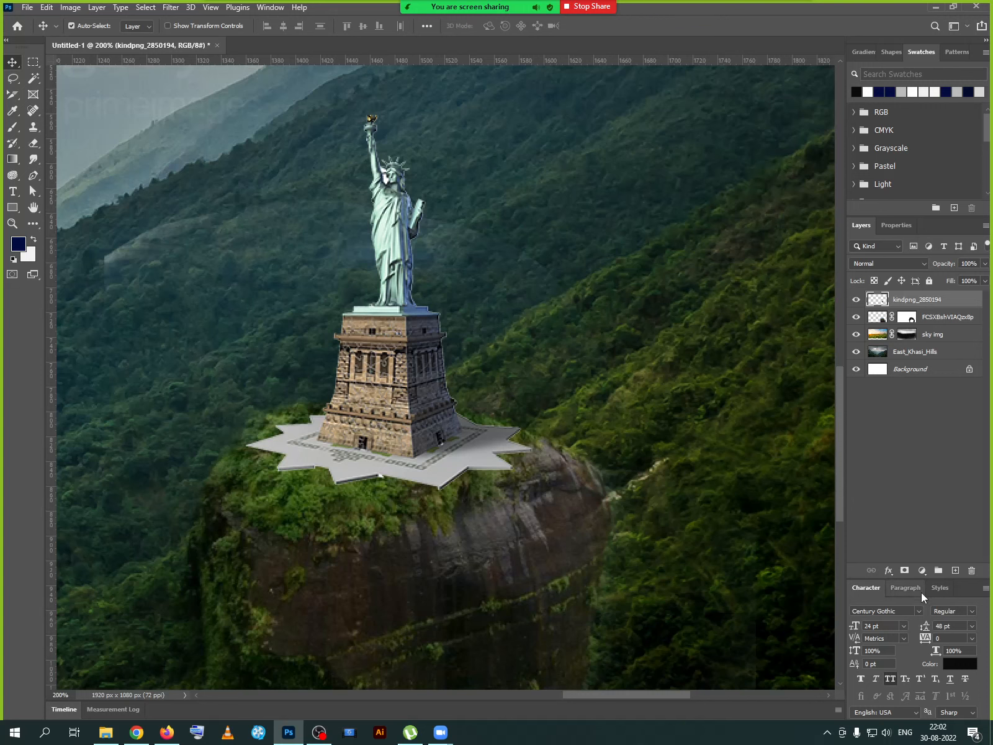
left_click(905, 570)
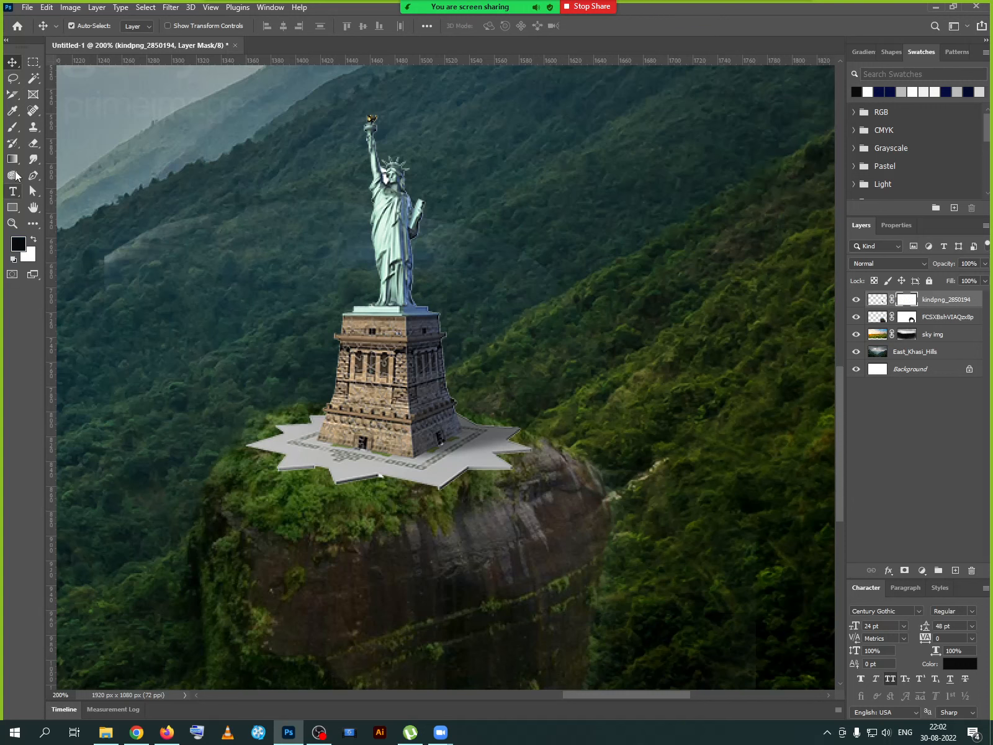
left_click(13, 126)
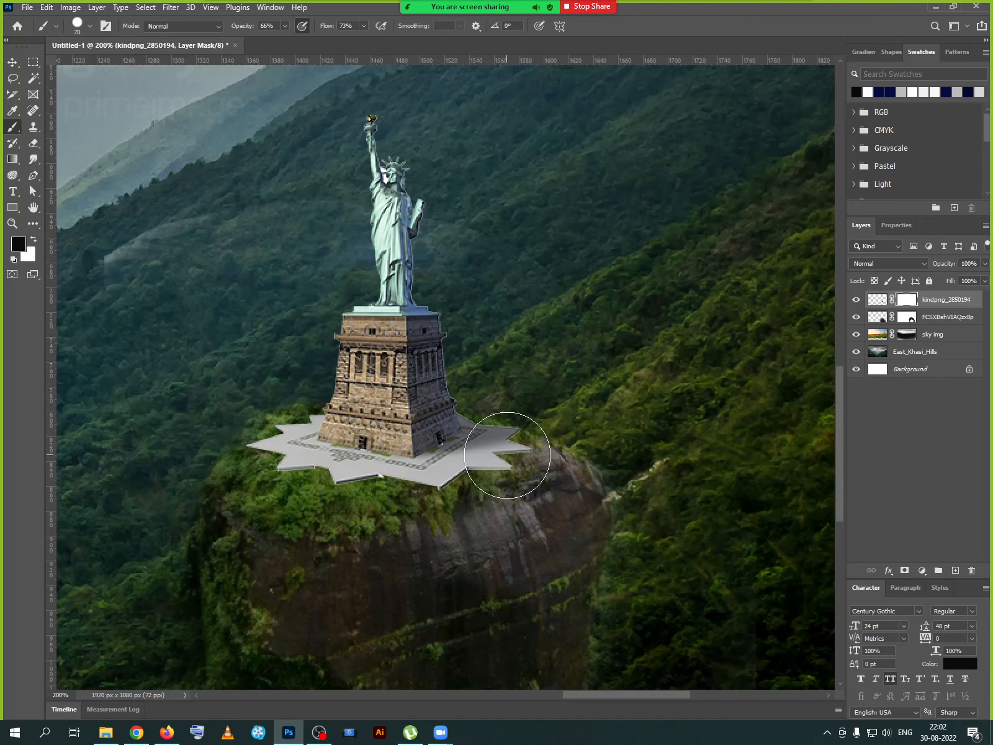
key("bracketleft")
key("bracketleft")
key("bracketleft")
type("30")
key("Tab")
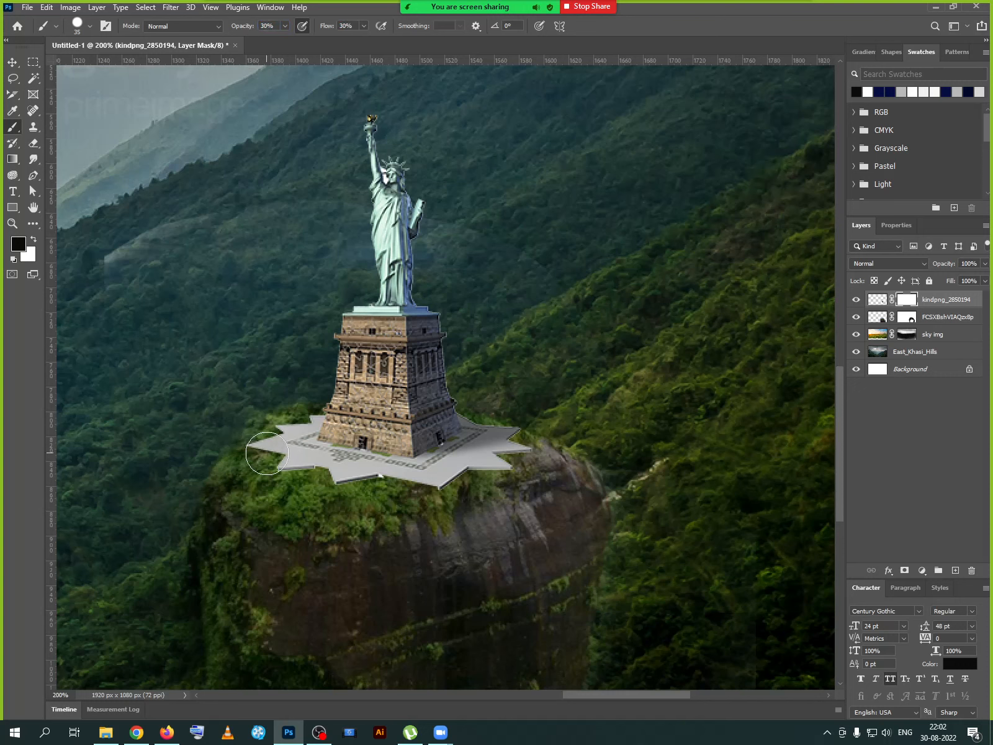
mouse_move(274, 464)
left_mouse_down()
mouse_move(314, 488)
mouse_move(261, 450)
mouse_move(333, 491)
mouse_move(282, 459)
mouse_move(352, 485)
mouse_move(277, 463)
mouse_move(389, 488)
mouse_move(281, 473)
mouse_move(451, 482)
mouse_move(347, 490)
mouse_move(406, 499)
mouse_move(471, 490)
mouse_move(313, 495)
mouse_move(451, 488)
mouse_move(347, 500)
mouse_move(333, 497)
mouse_move(500, 470)
mouse_move(422, 500)
mouse_move(535, 424)
mouse_move(494, 448)
mouse_move(456, 490)
mouse_move(498, 430)
mouse_move(515, 443)
mouse_move(447, 487)
mouse_move(517, 456)
mouse_move(358, 481)
mouse_move(459, 467)
mouse_move(361, 474)
mouse_move(413, 478)
mouse_move(235, 453)
mouse_move(259, 422)
mouse_move(305, 435)
mouse_move(290, 444)
mouse_move(295, 424)
mouse_move(287, 461)
mouse_move(271, 463)
mouse_move(265, 431)
mouse_move(317, 474)
mouse_move(288, 447)
mouse_move(323, 463)
mouse_move(405, 470)
mouse_move(305, 460)
mouse_move(445, 470)
mouse_move(477, 449)
mouse_move(469, 466)
mouse_move(497, 469)
left_mouse_up()
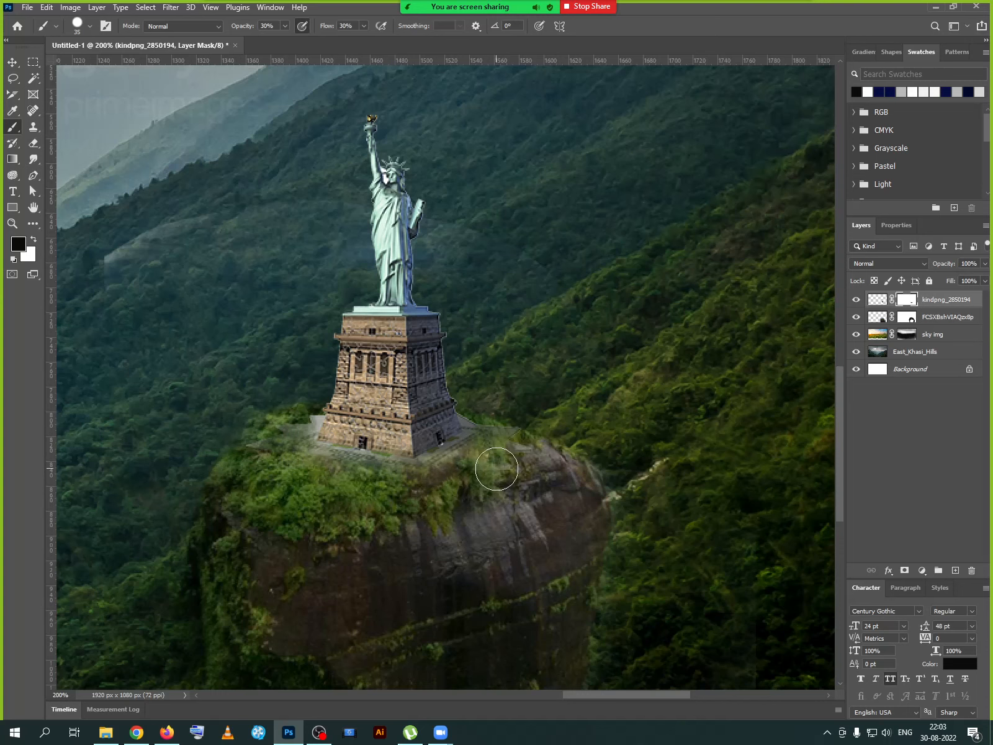
- Shrink the brush to 10 px and mask out the leftover paving along the right side of the pedestal
scroll(496, 467, "up", 3)
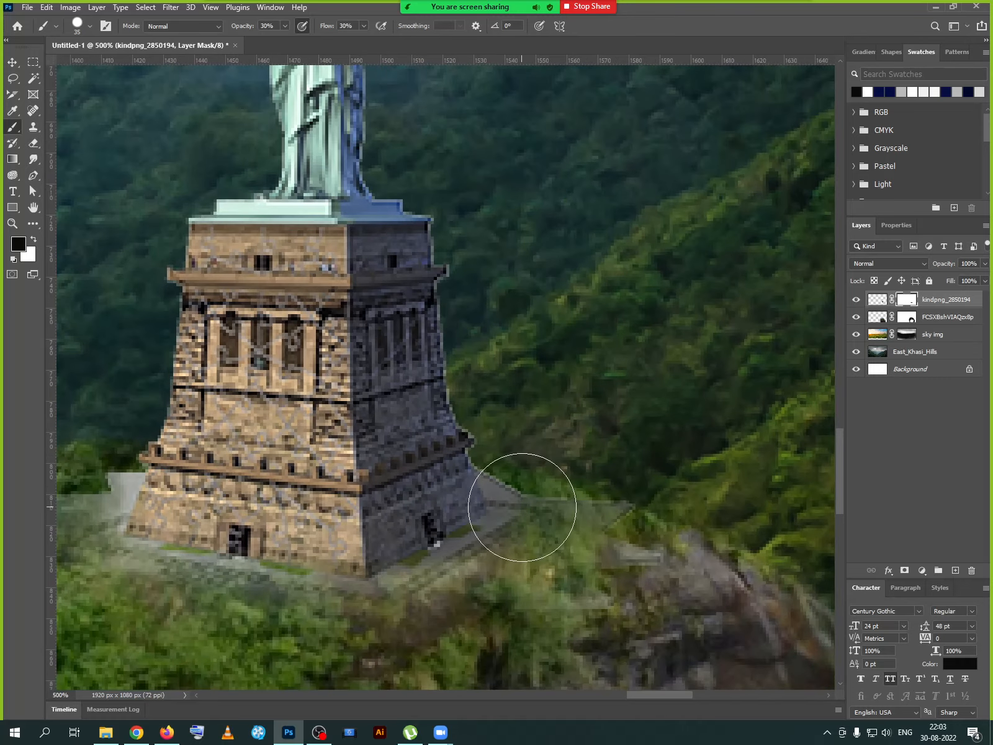
key("bracketleft")
key("bracketleft")
key("bracketleft")
key("bracketleft")
key("bracketleft")
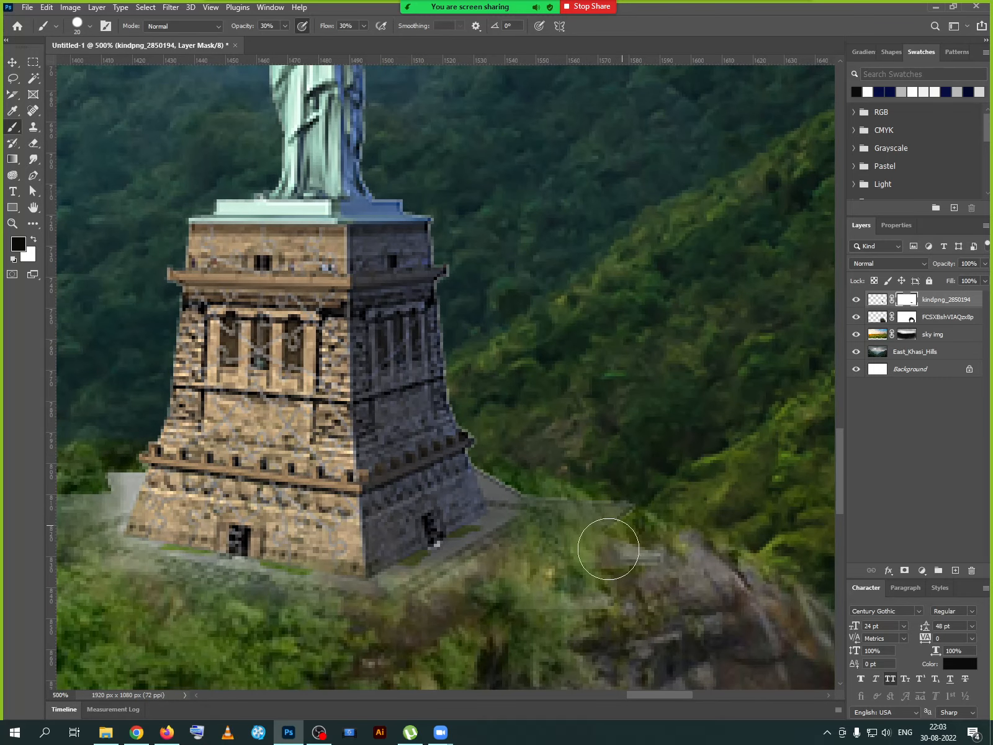
left_click(628, 555)
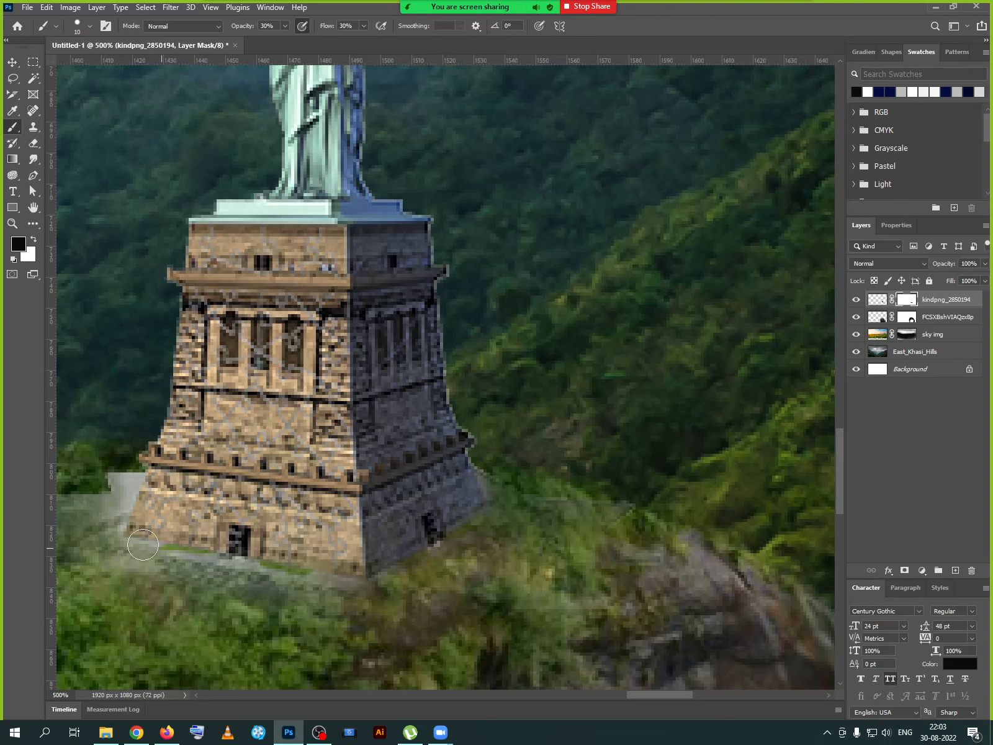
- Mask out the remaining grey base along the front and left edges of the pedestal so it blends into the foliage
mouse_move(142, 545)
left_mouse_down()
mouse_move(182, 562)
mouse_move(147, 560)
mouse_move(300, 596)
mouse_move(141, 562)
mouse_move(368, 601)
mouse_move(249, 574)
mouse_move(429, 600)
left_mouse_up()
left_click_drag(139, 555, 425, 626)
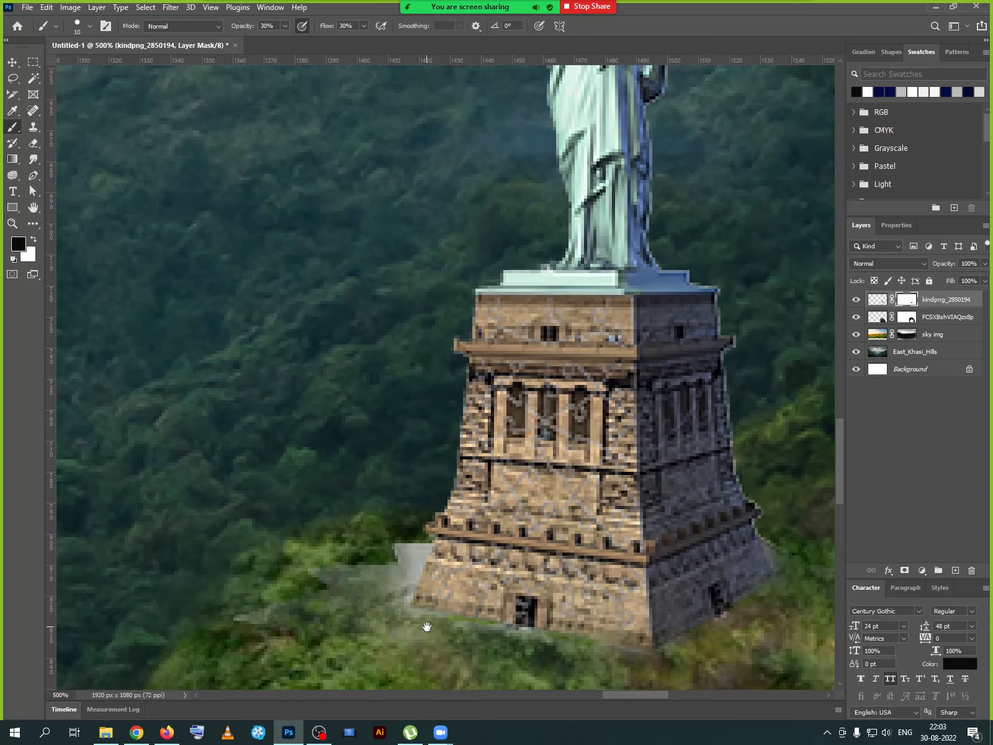
mouse_move(265, 597)
left_mouse_down()
mouse_move(380, 596)
mouse_move(412, 550)
left_mouse_up()
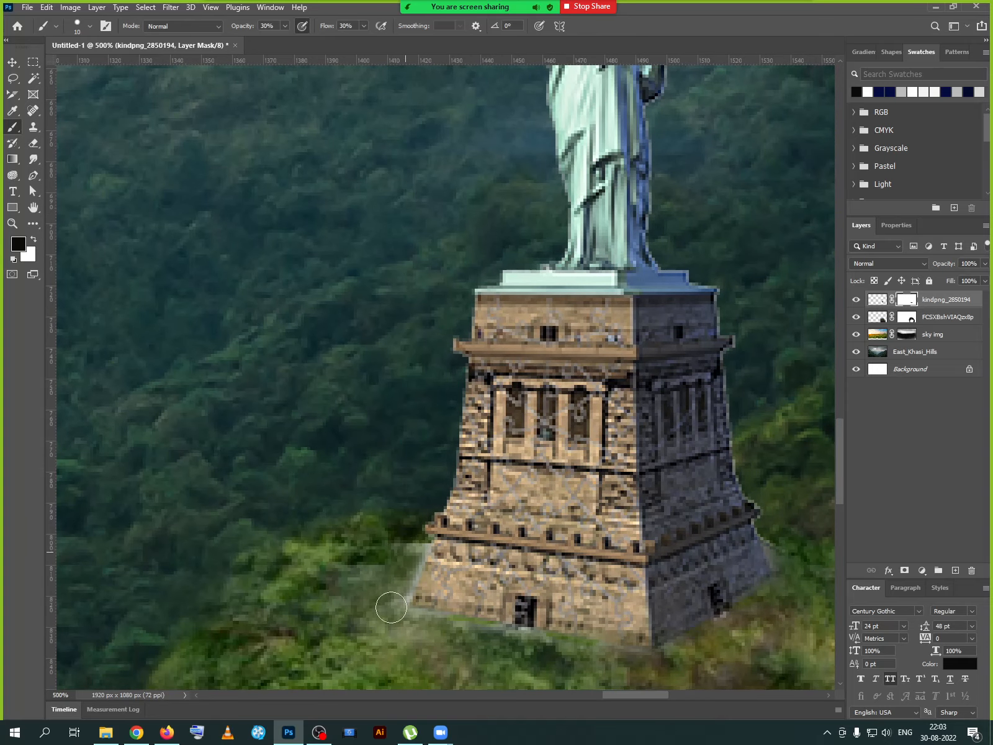
mouse_move(387, 602)
left_mouse_down()
mouse_move(395, 617)
mouse_move(503, 635)
left_mouse_up()
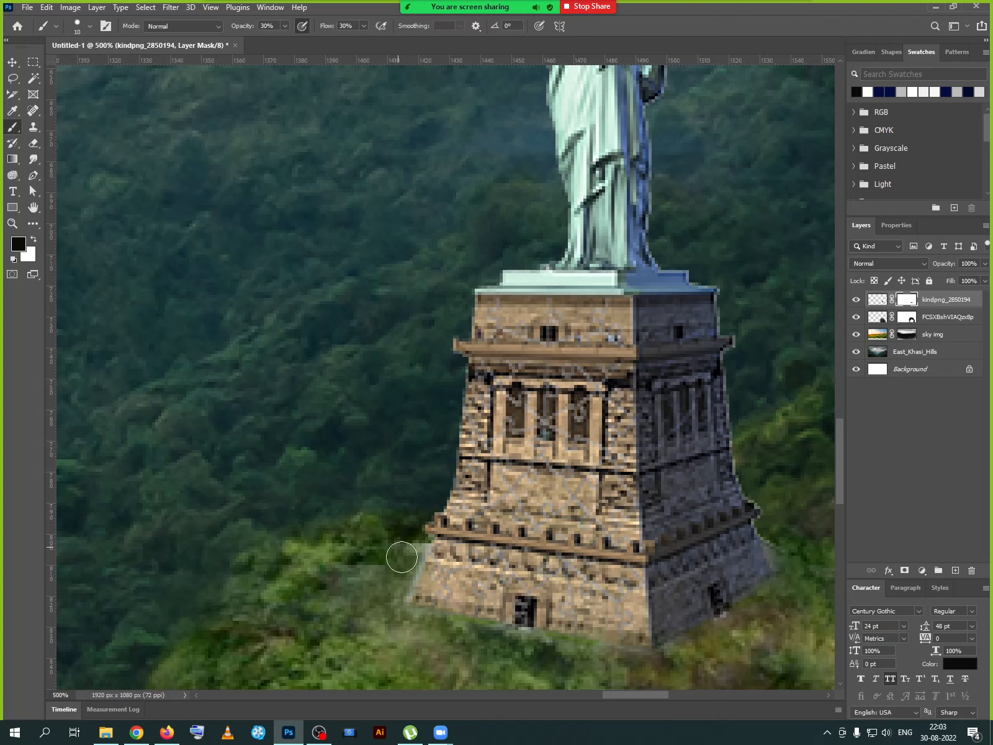
mouse_move(402, 557)
left_mouse_down()
mouse_move(401, 587)
mouse_move(404, 549)
mouse_move(294, 621)
mouse_move(345, 609)
mouse_move(404, 623)
mouse_move(401, 590)
mouse_move(607, 668)
mouse_move(488, 630)
mouse_move(669, 658)
left_mouse_up()
scroll(776, 602, "right", 5)
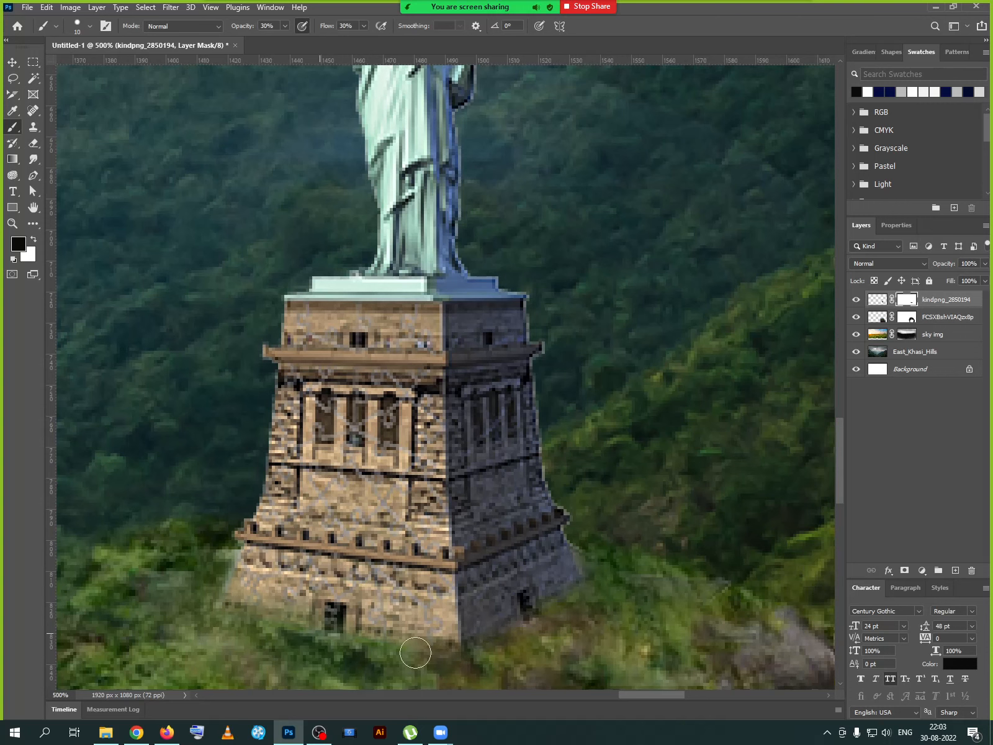
scroll(454, 662, "down", 5)
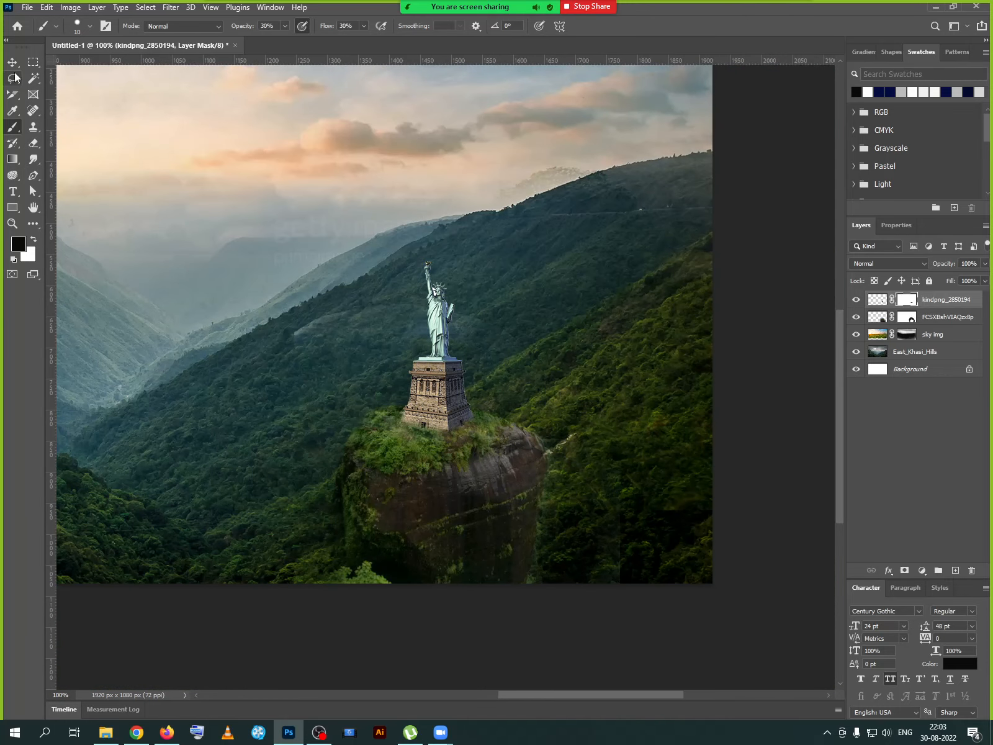
- Dismiss the meeting time notice and place the kindpng_1246840 temple image as an embedded object above the statue layer
key("v")
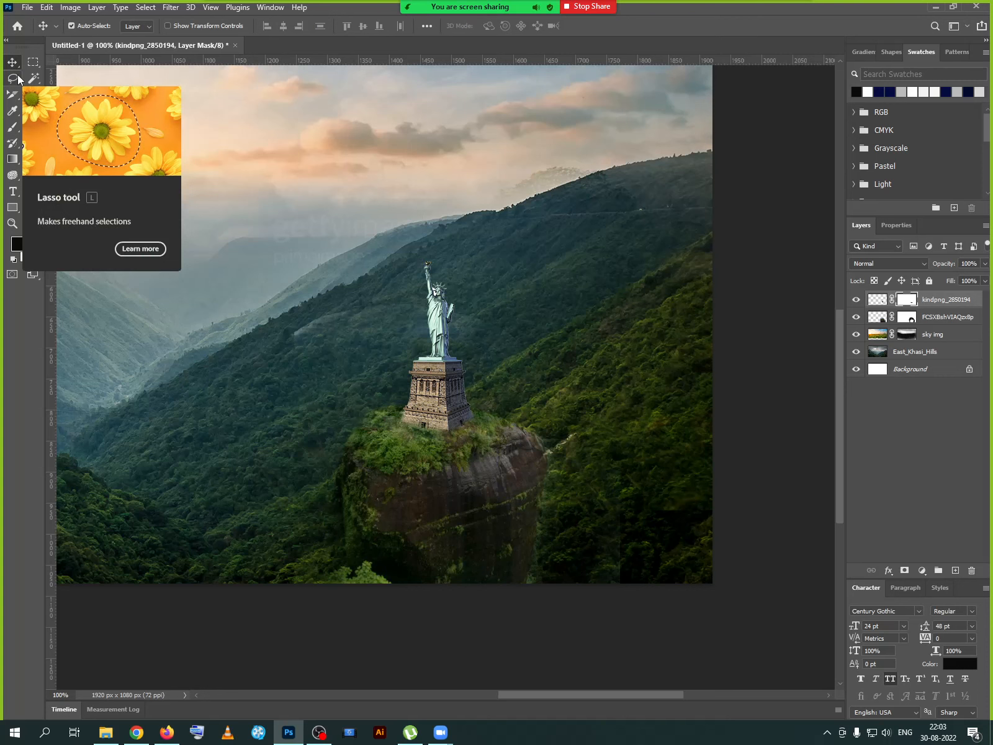
key("ctrl+minus")
key("ctrl+minus")
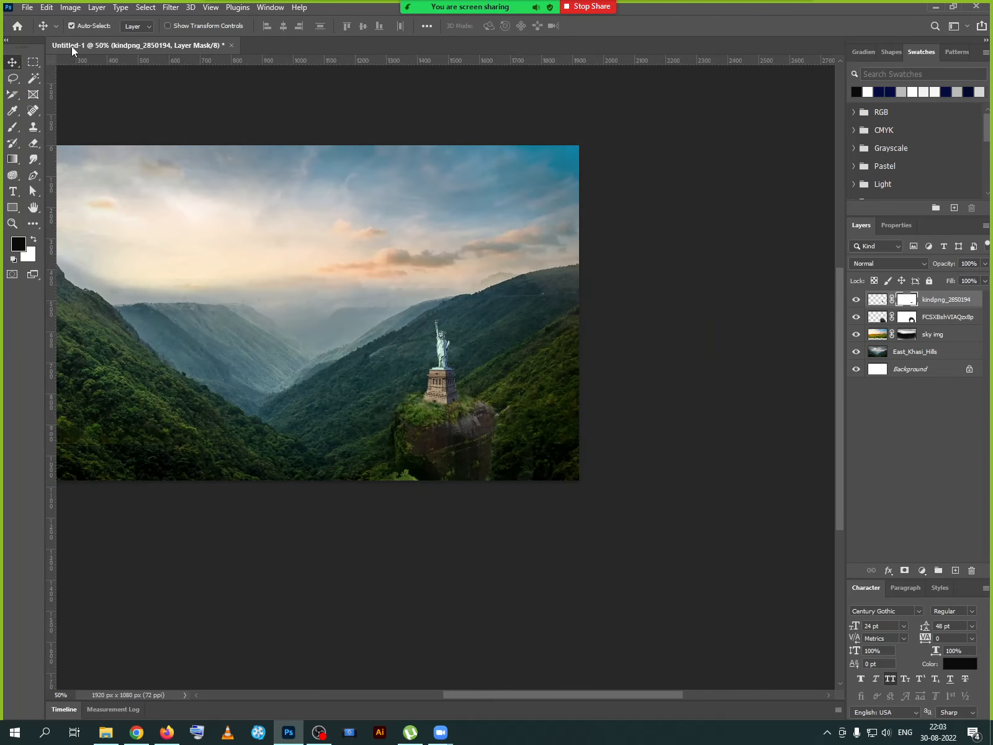
left_click_drag(271, 378, 490, 459)
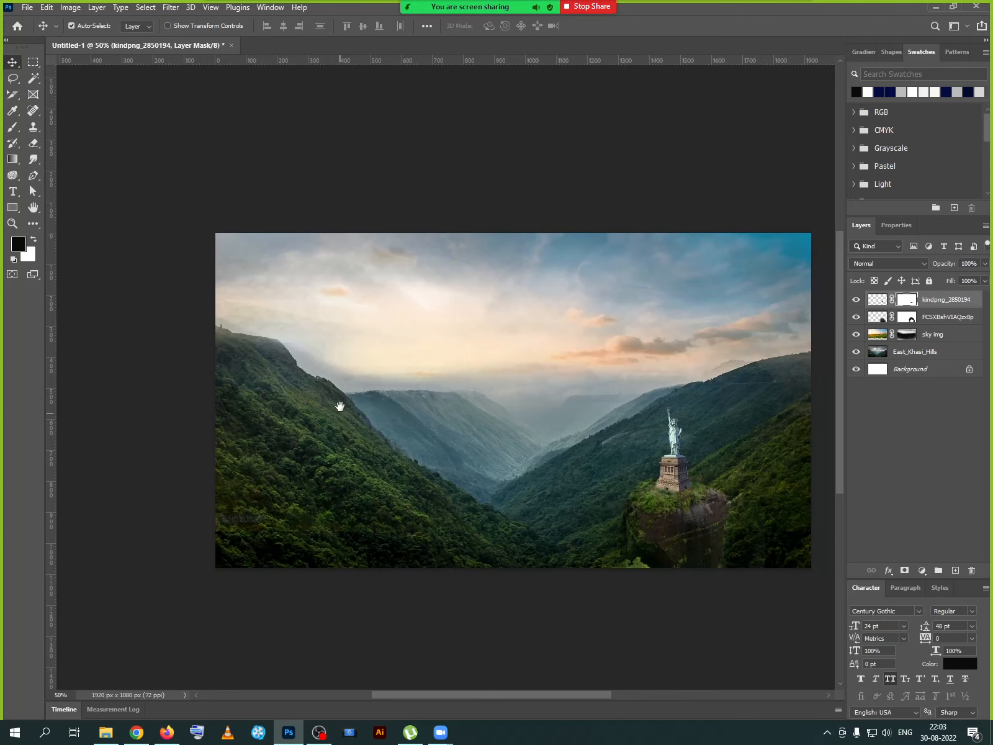
scroll(339, 406, "down", 1)
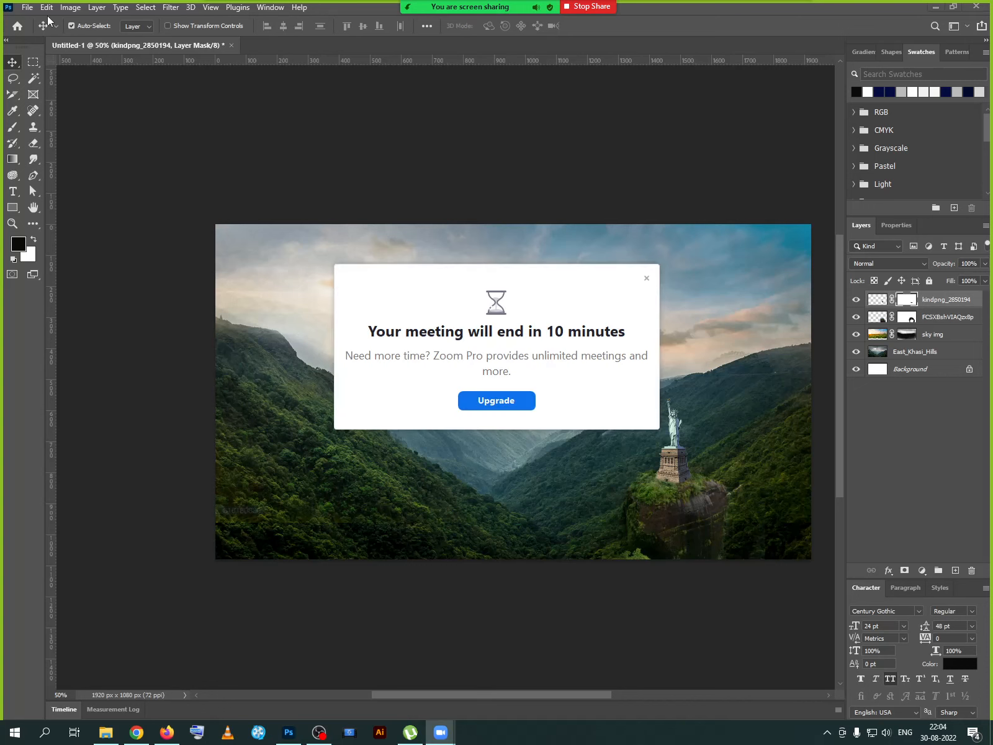
left_click(647, 278)
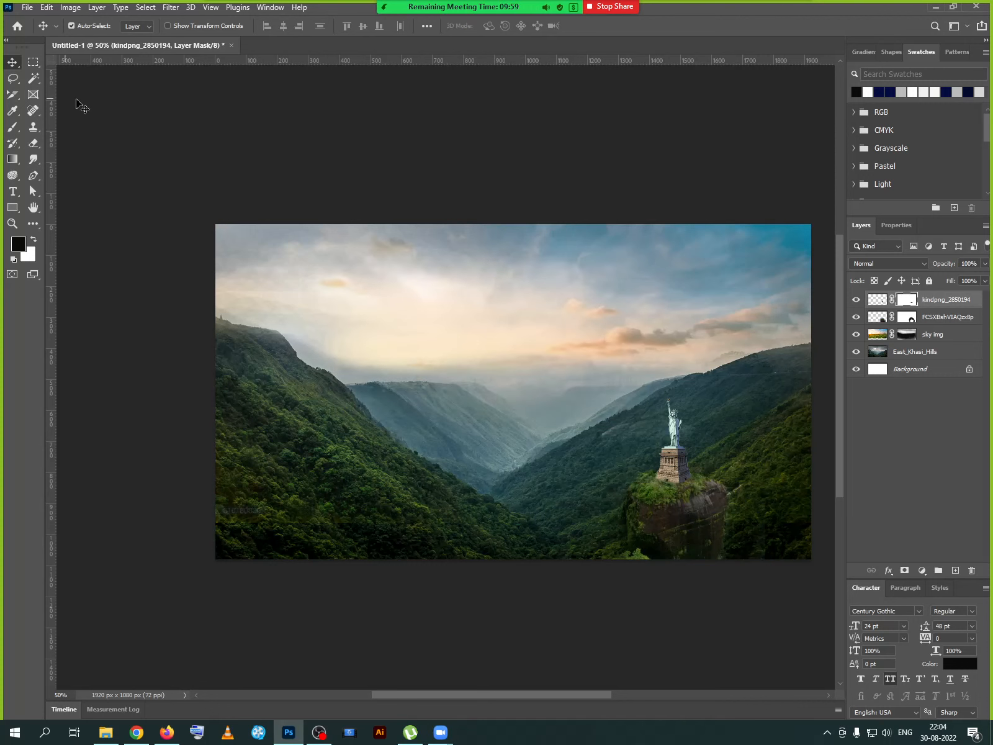
left_click(27, 7)
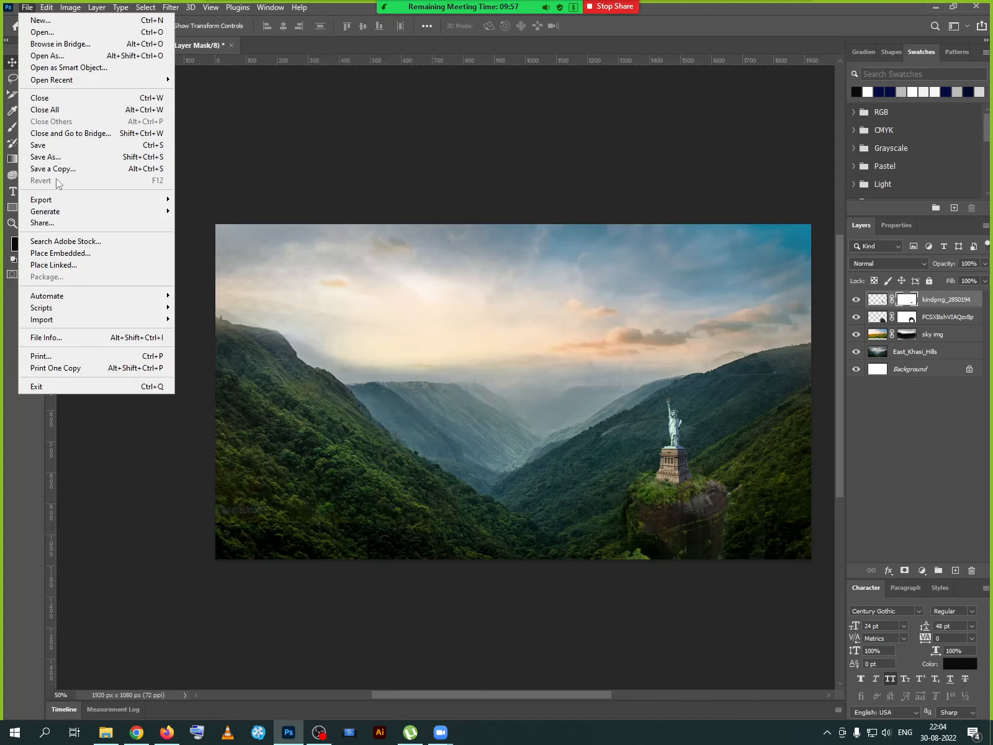
left_click(60, 253)
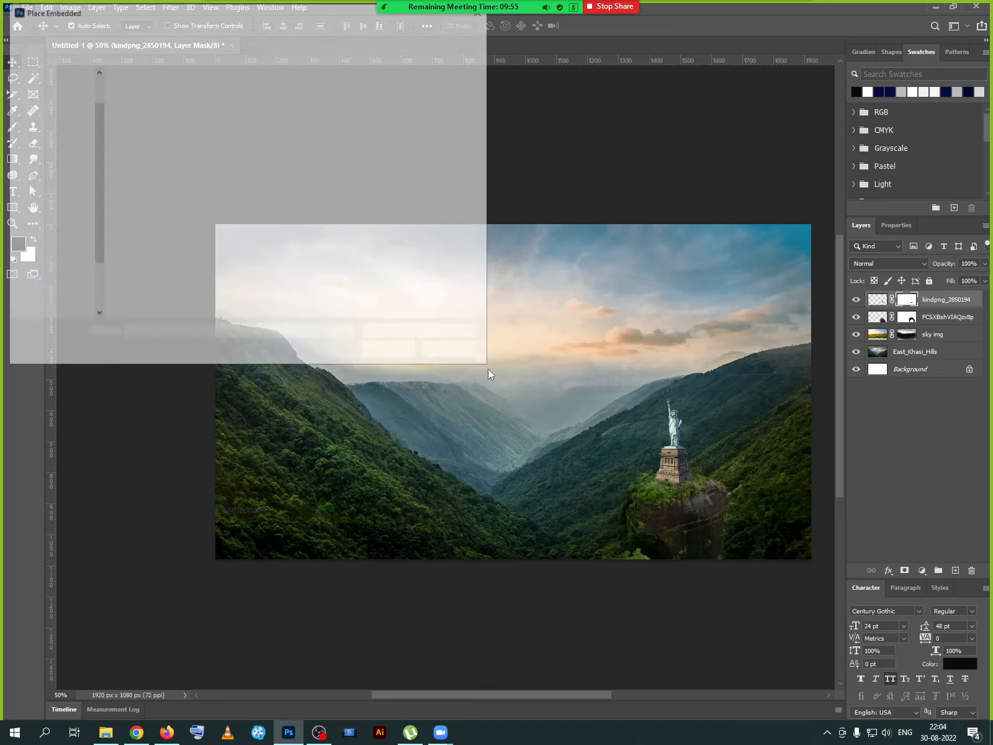
left_click(438, 118)
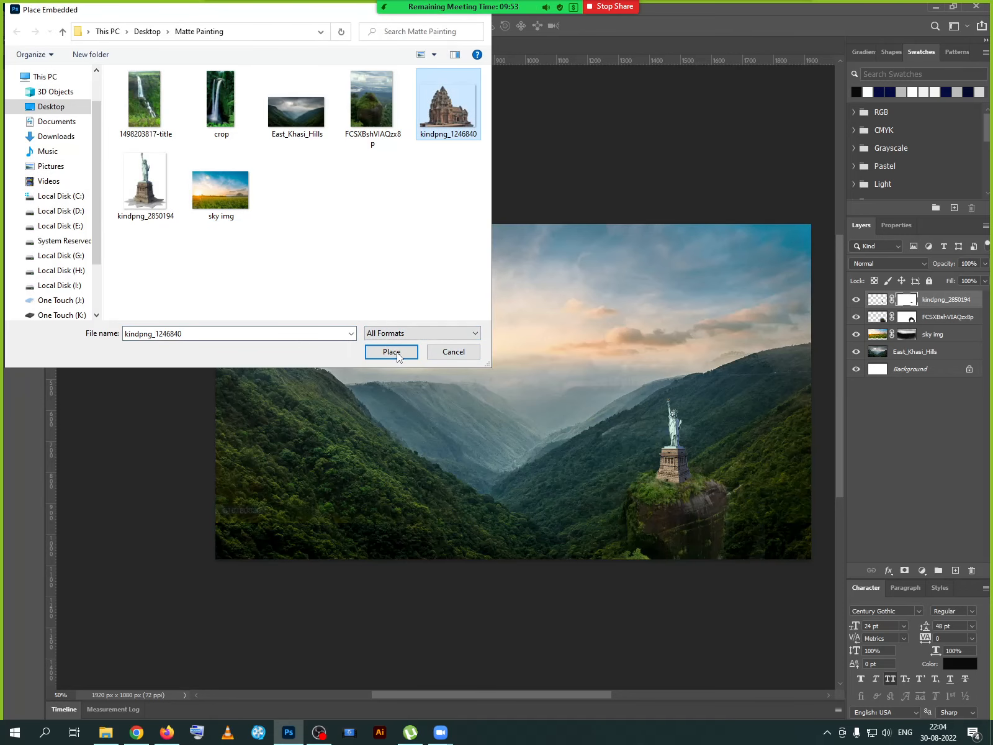
left_click(392, 352)
- Scale the placed temple down to about 28.7% and position it on the right-hand mountain ridge
left_click_drag(506, 438, 748, 342)
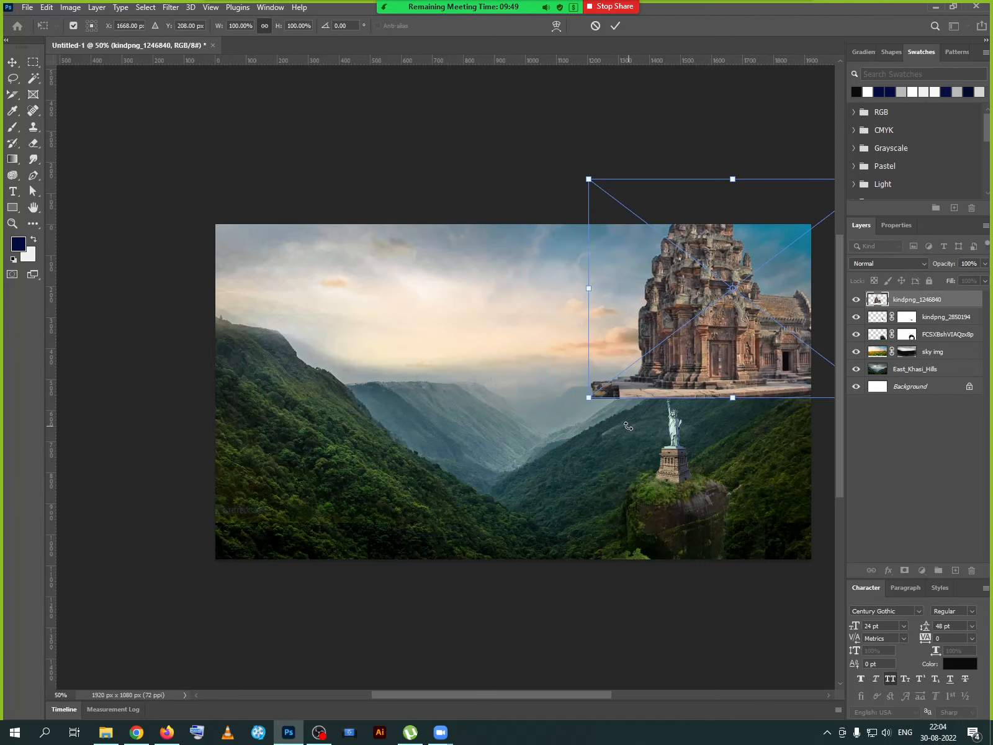
left_click_drag(590, 399, 727, 365)
scroll(768, 449, "up", 3)
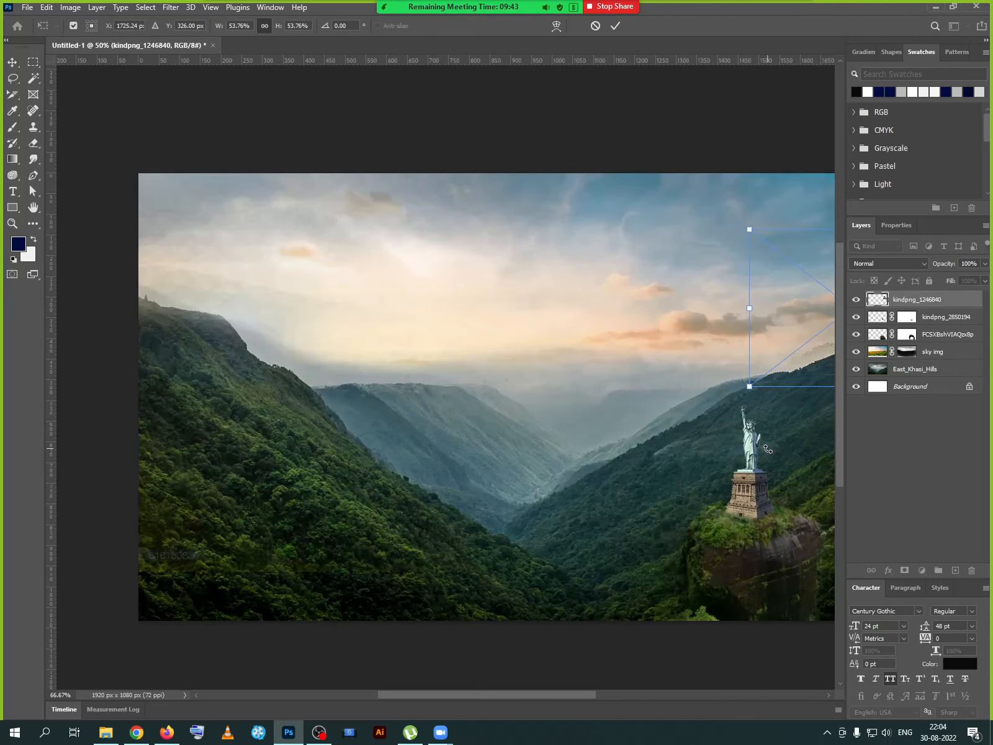
left_click_drag(772, 432, 391, 442)
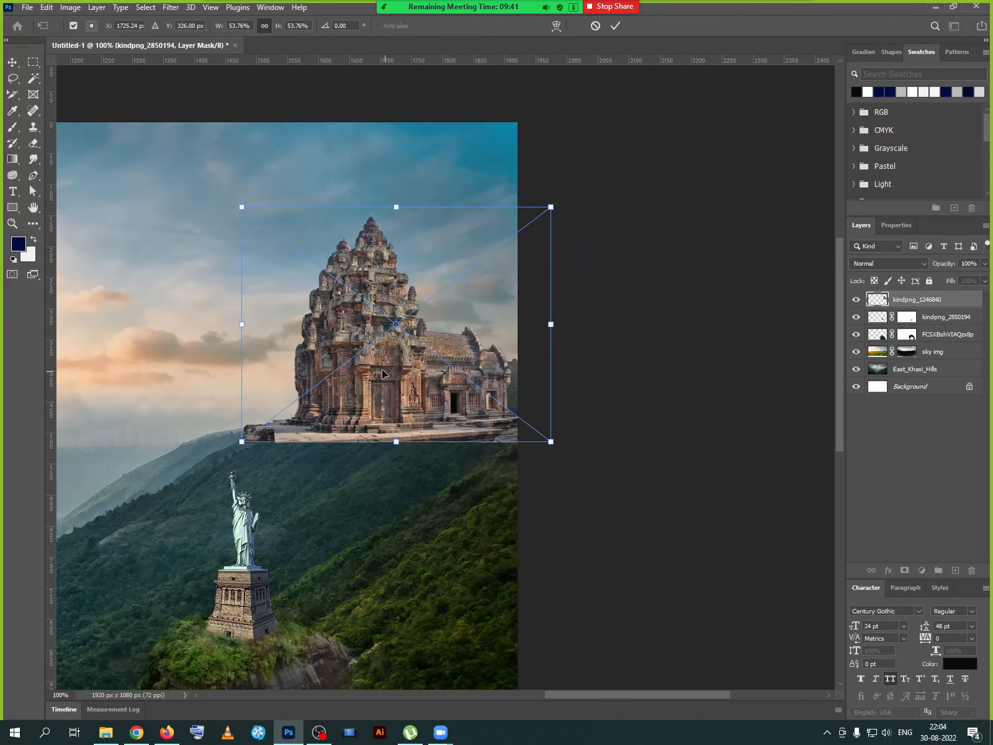
mouse_move(382, 374)
left_mouse_down()
mouse_move(440, 375)
mouse_move(382, 365)
left_mouse_up()
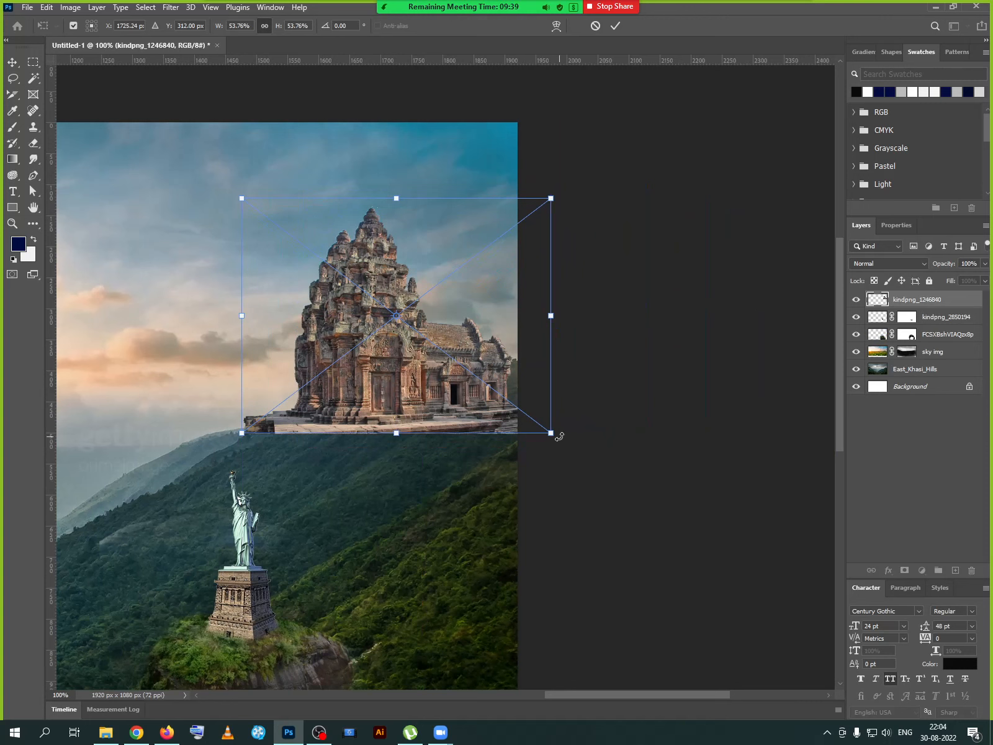
left_click_drag(560, 436, 516, 404)
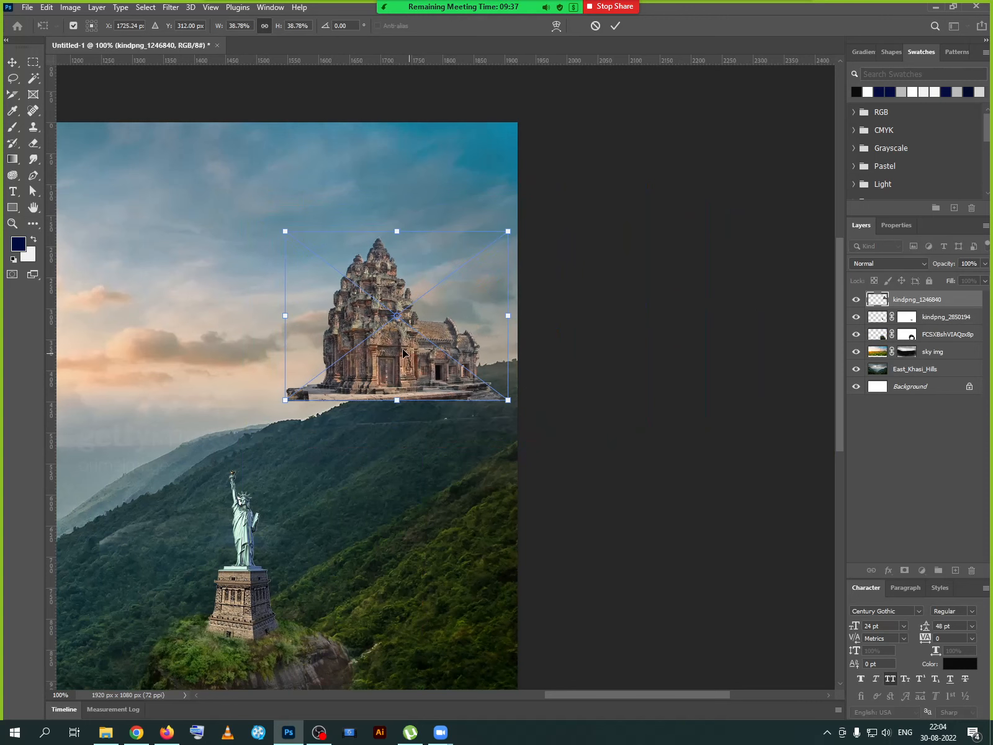
mouse_move(402, 353)
left_mouse_down()
mouse_move(402, 381)
mouse_move(390, 373)
left_mouse_up()
left_click_drag(508, 428, 472, 398)
left_click_drag(404, 369, 399, 393)
left_click_drag(470, 423, 478, 430)
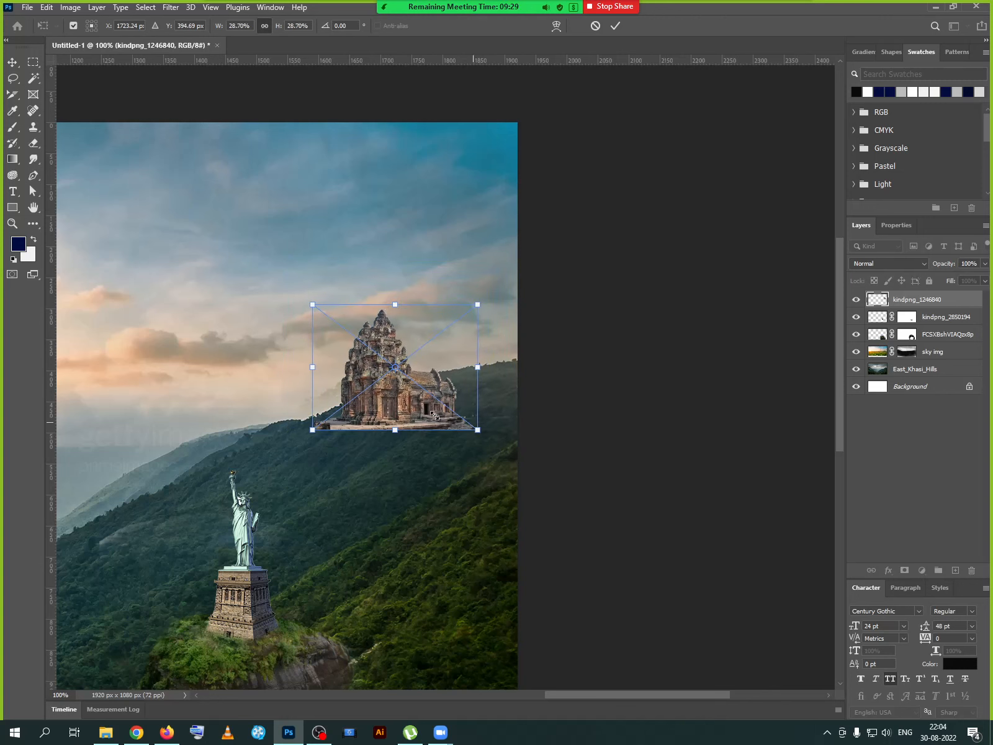
left_click(615, 26)
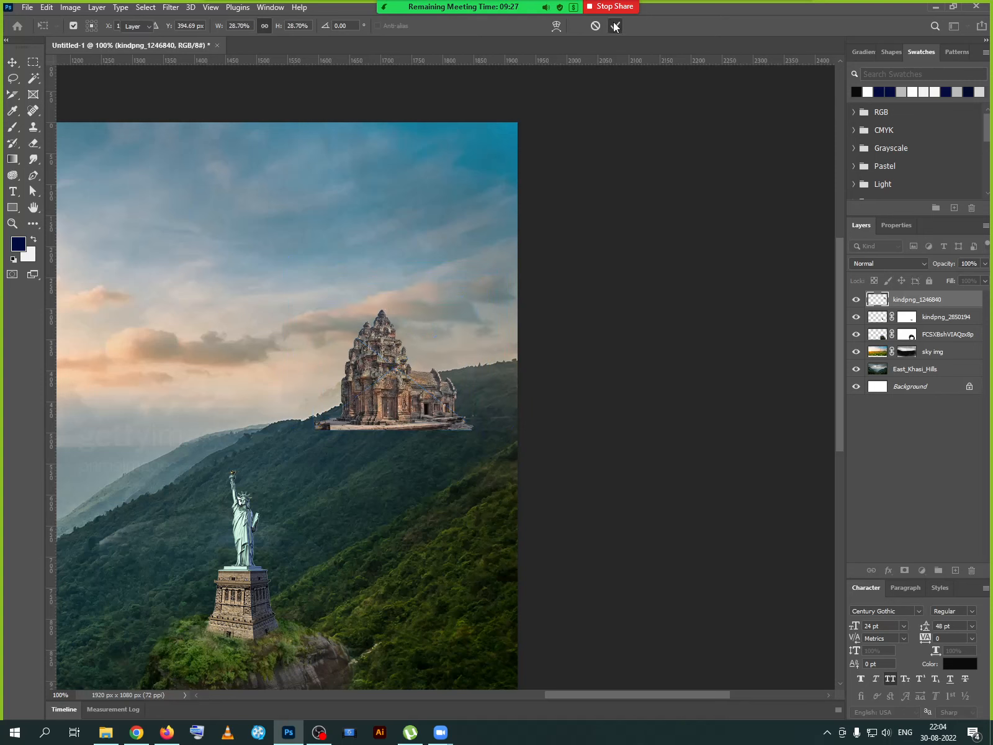
- Rasterize the kindpng_1246840 temple layer and add a layer mask to it
right_click(908, 301)
left_click(796, 412)
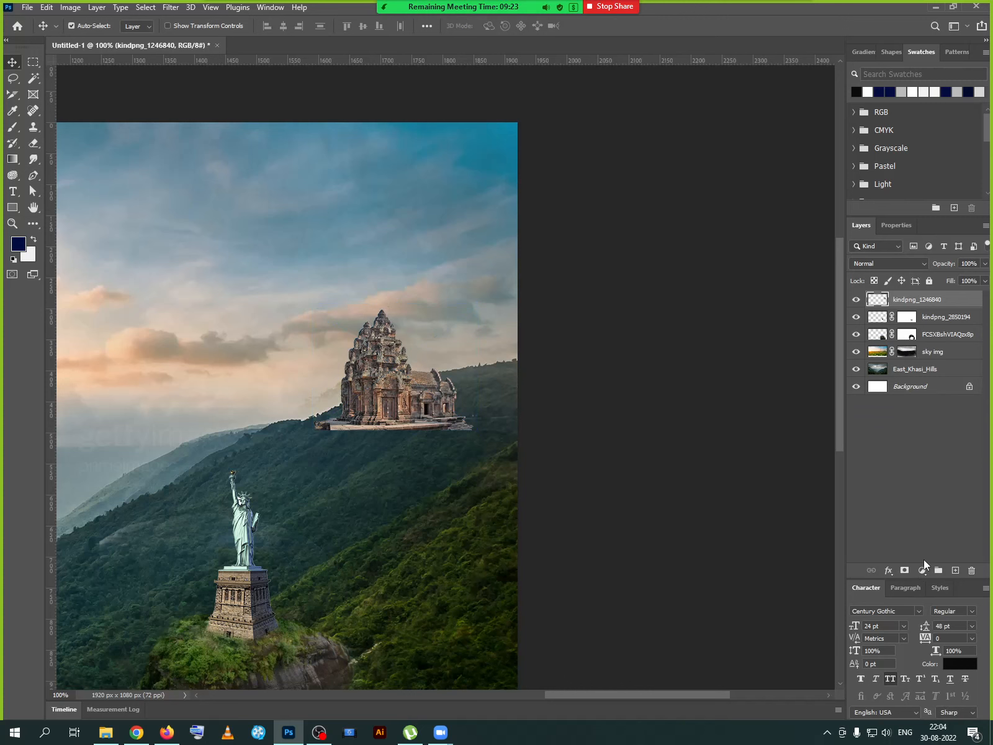
left_click(906, 570)
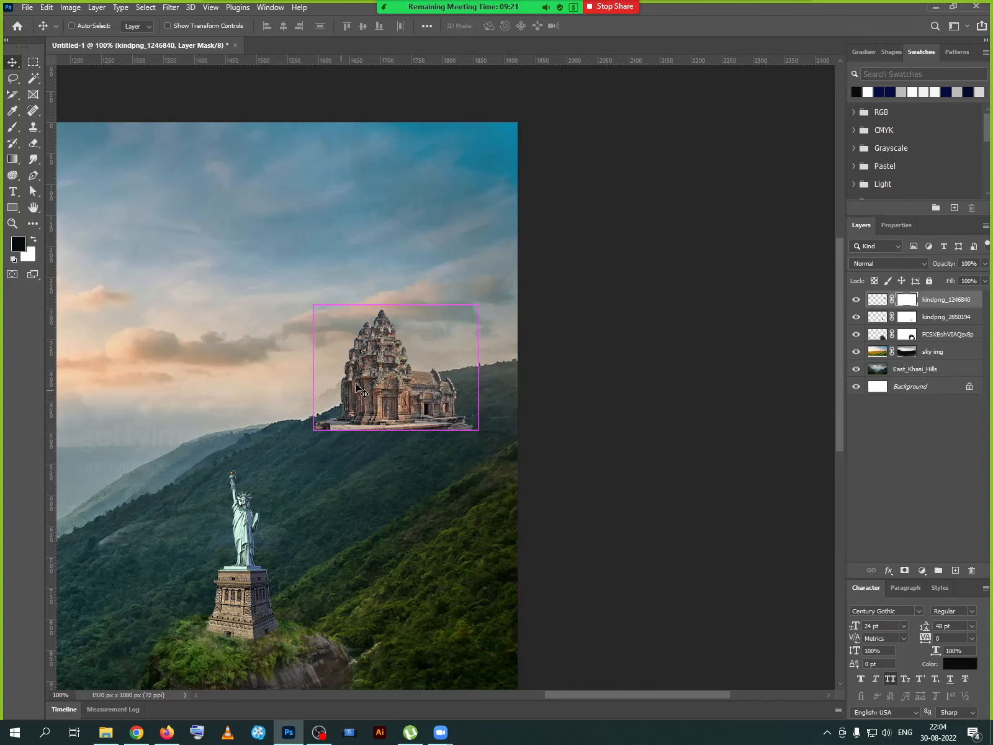
- Mask out the stone platform under the temple with a black brush of 10 to 30 px at 30% opacity and flow
key("ctrl+plus")
key("ctrl+plus")
left_click_drag(351, 429, 425, 301)
left_click_drag(382, 353, 394, 337)
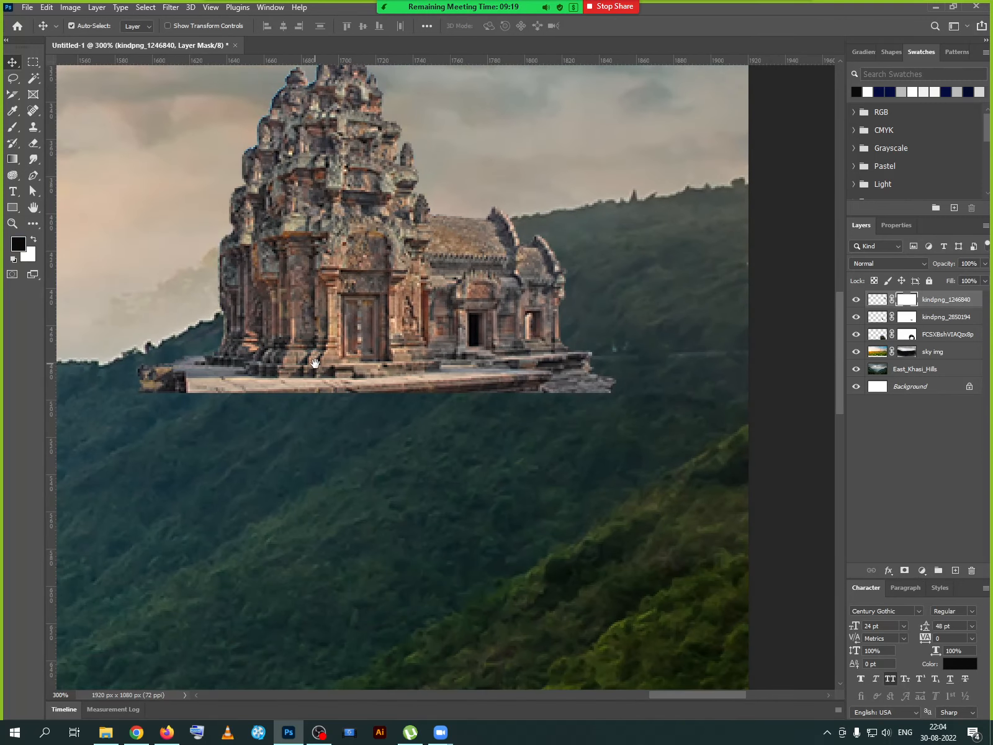
left_click(12, 126)
left_click_drag(162, 380, 110, 364)
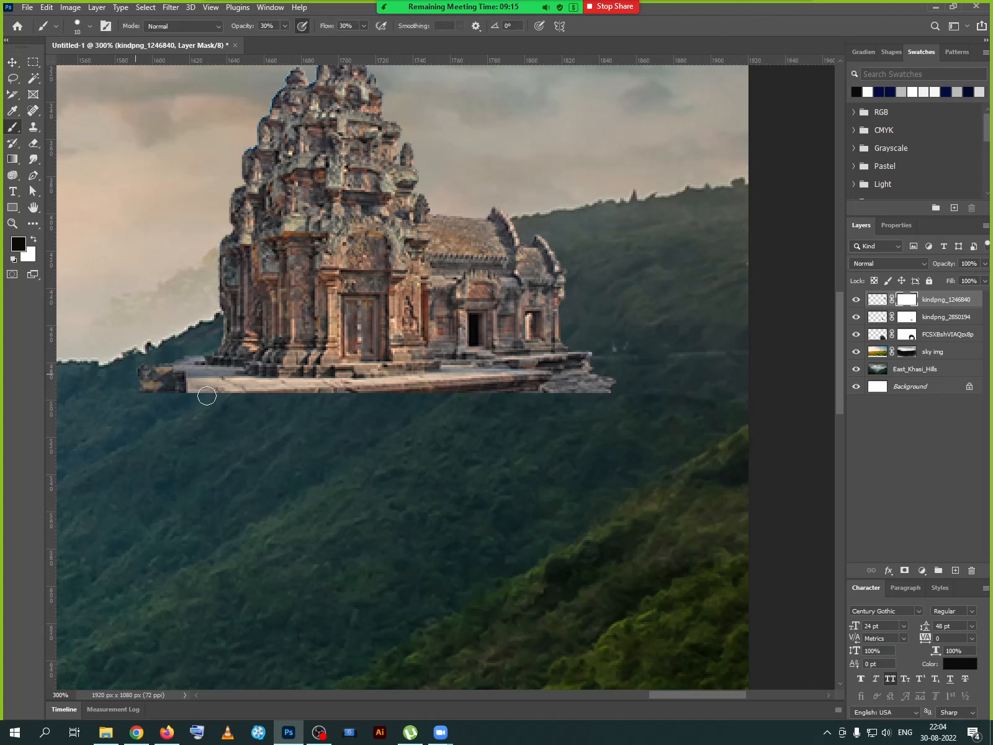
left_click_drag(207, 395, 141, 362)
mouse_move(206, 376)
left_mouse_down()
mouse_move(246, 385)
mouse_move(144, 372)
mouse_move(215, 399)
mouse_move(174, 378)
mouse_move(234, 388)
mouse_move(145, 372)
mouse_move(283, 409)
mouse_move(133, 388)
mouse_move(305, 421)
mouse_move(224, 407)
mouse_move(625, 394)
mouse_move(591, 379)
mouse_move(493, 397)
mouse_move(608, 387)
mouse_move(408, 406)
mouse_move(194, 403)
mouse_move(484, 403)
mouse_move(520, 390)
mouse_move(379, 403)
mouse_move(454, 409)
mouse_move(606, 373)
mouse_move(650, 375)
mouse_move(414, 417)
mouse_move(504, 391)
mouse_move(449, 394)
mouse_move(449, 409)
mouse_move(471, 422)
mouse_move(472, 406)
mouse_move(526, 401)
mouse_move(520, 393)
mouse_move(337, 409)
mouse_move(134, 388)
mouse_move(213, 396)
mouse_move(162, 357)
mouse_move(211, 405)
mouse_move(174, 400)
mouse_move(174, 346)
mouse_move(310, 410)
mouse_move(390, 390)
mouse_move(288, 395)
mouse_move(424, 398)
left_mouse_up()
key("bracketright")
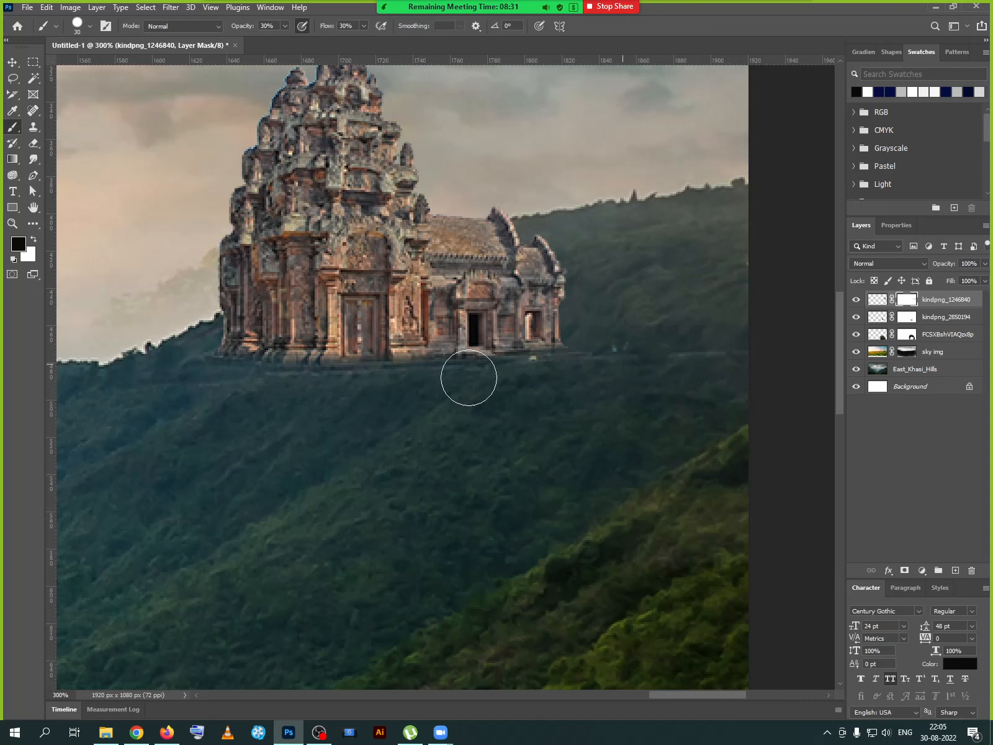
- Scale the masked temple down further with Free Transform and keep it standing on the ridge
key("ctrl+minus")
key("ctrl+minus")
key("ctrl+minus")
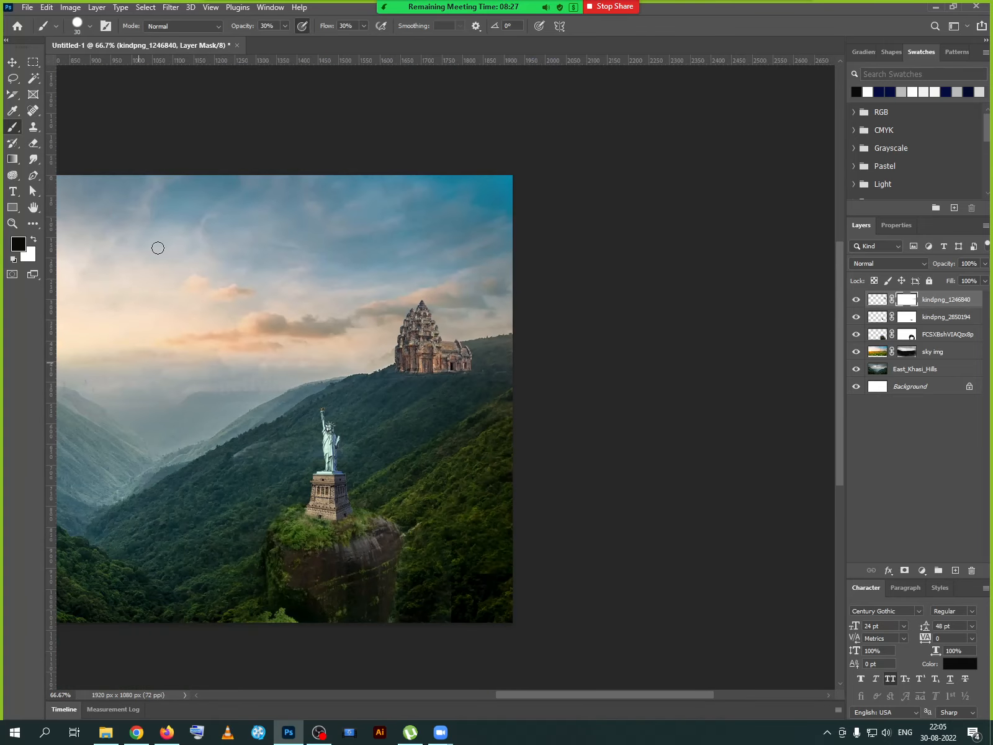
left_click(12, 62)
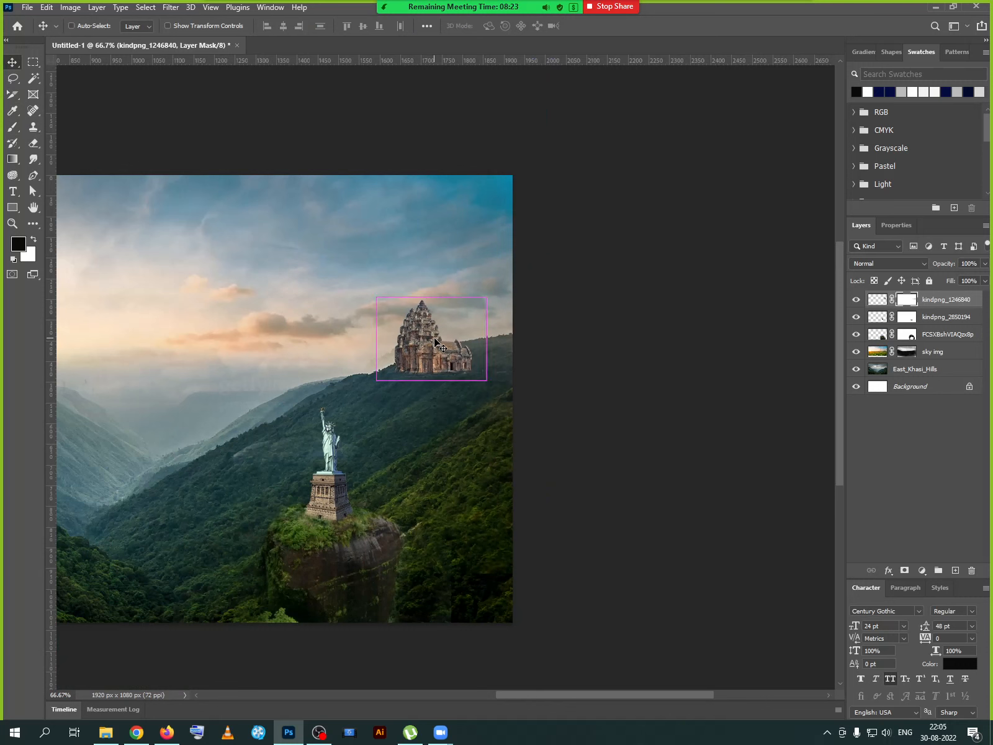
key("ctrl+t")
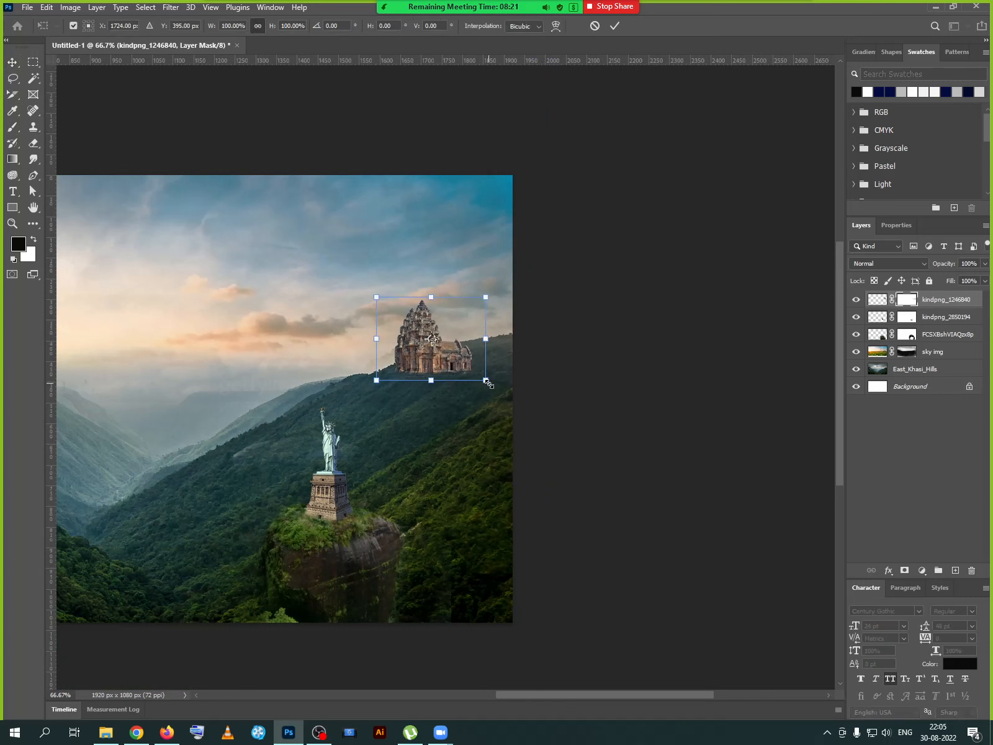
left_click_drag(486, 380, 428, 372)
left_click(614, 26)
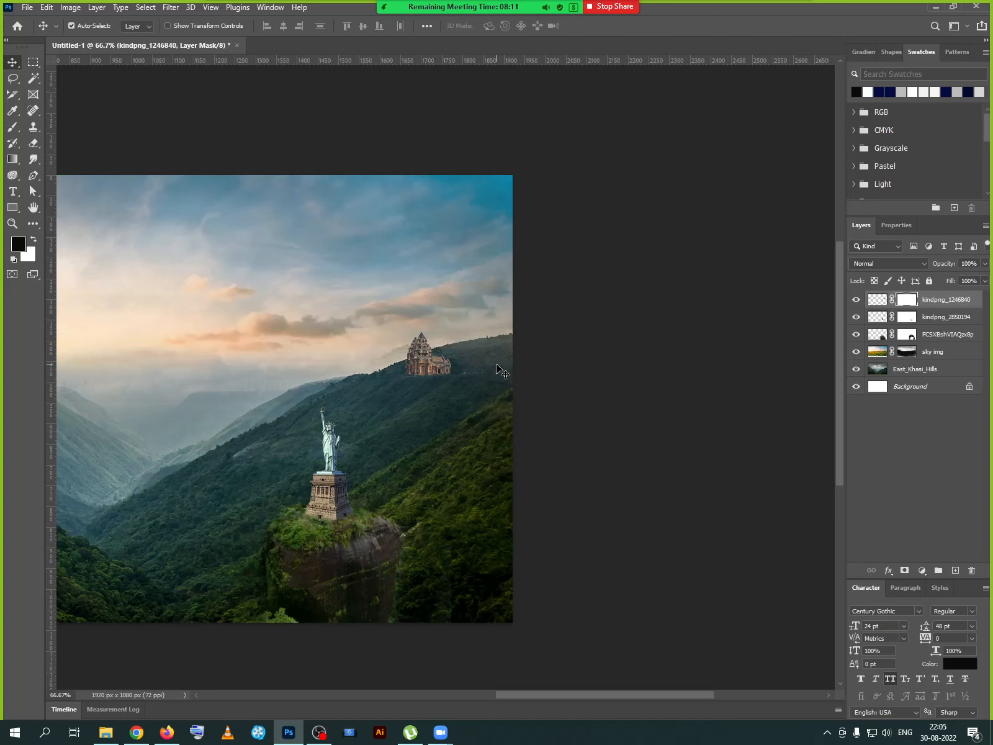
- Nudge the temple slightly downward so its base sits into the ridge
scroll(496, 363, "up", 4)
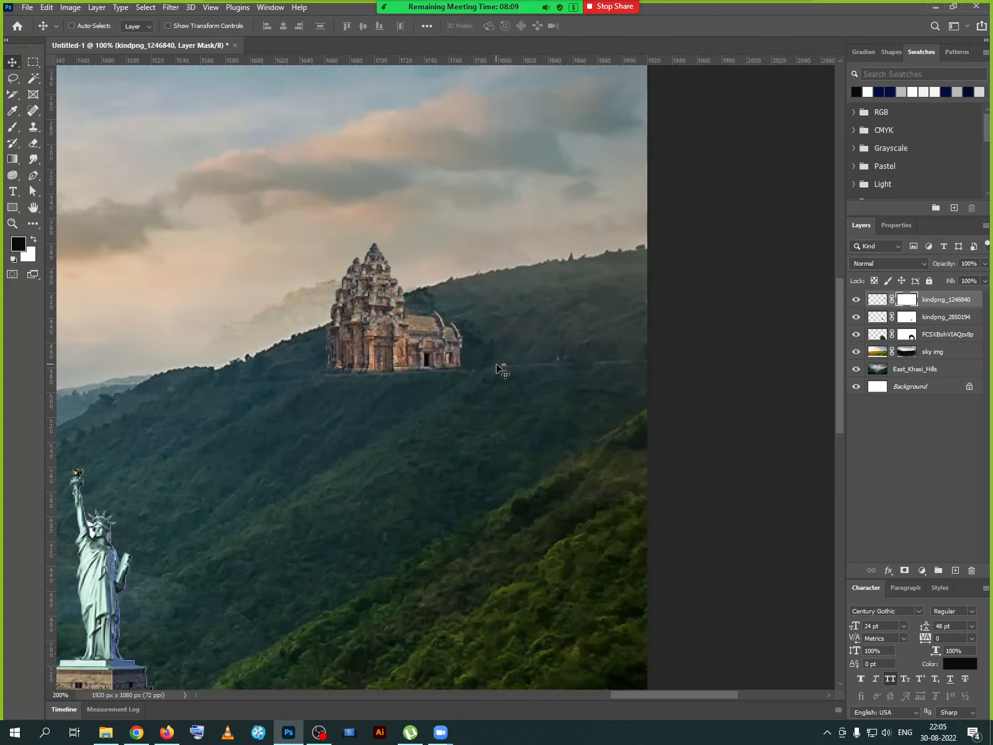
left_click_drag(335, 305, 336, 313)
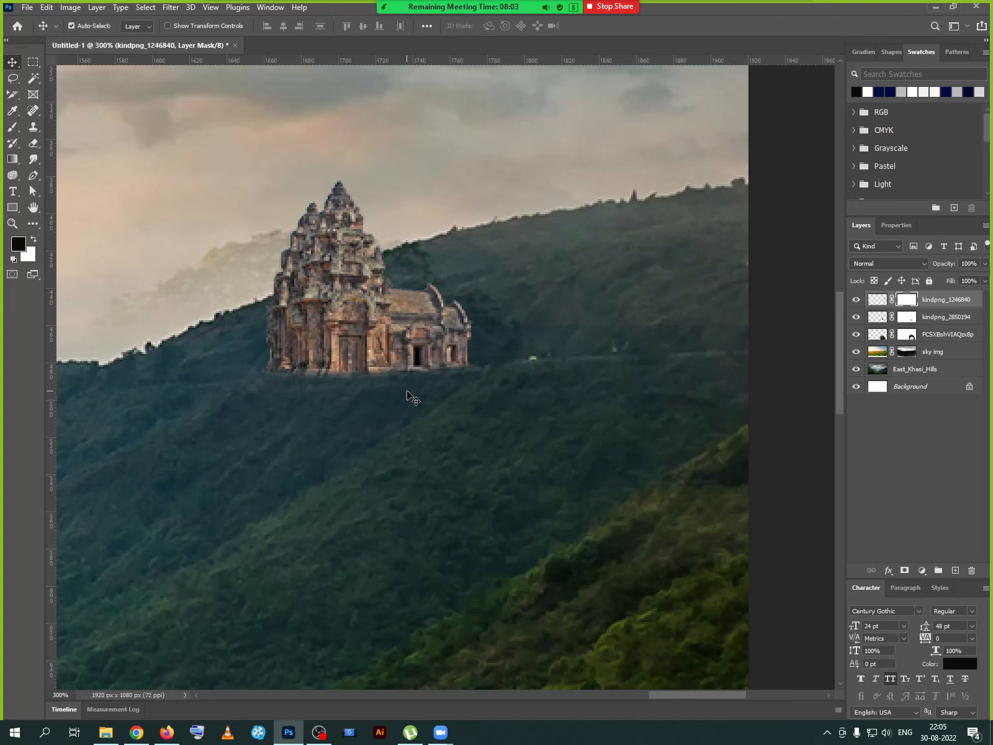
scroll(408, 392, "down", 4)
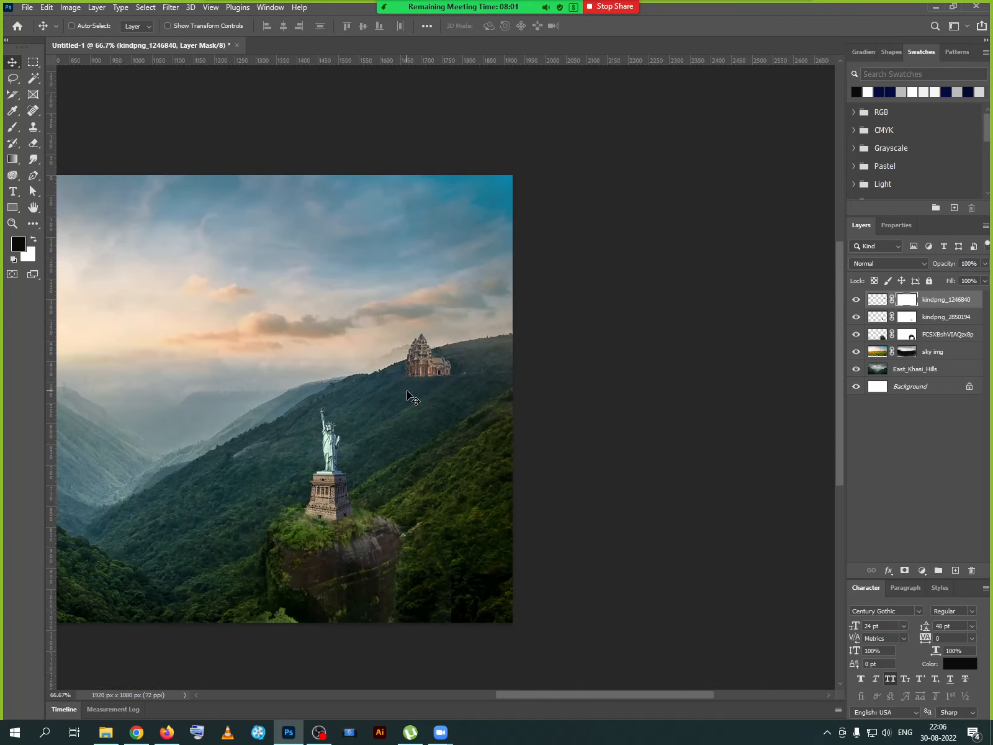
left_click_drag(379, 465, 504, 403)
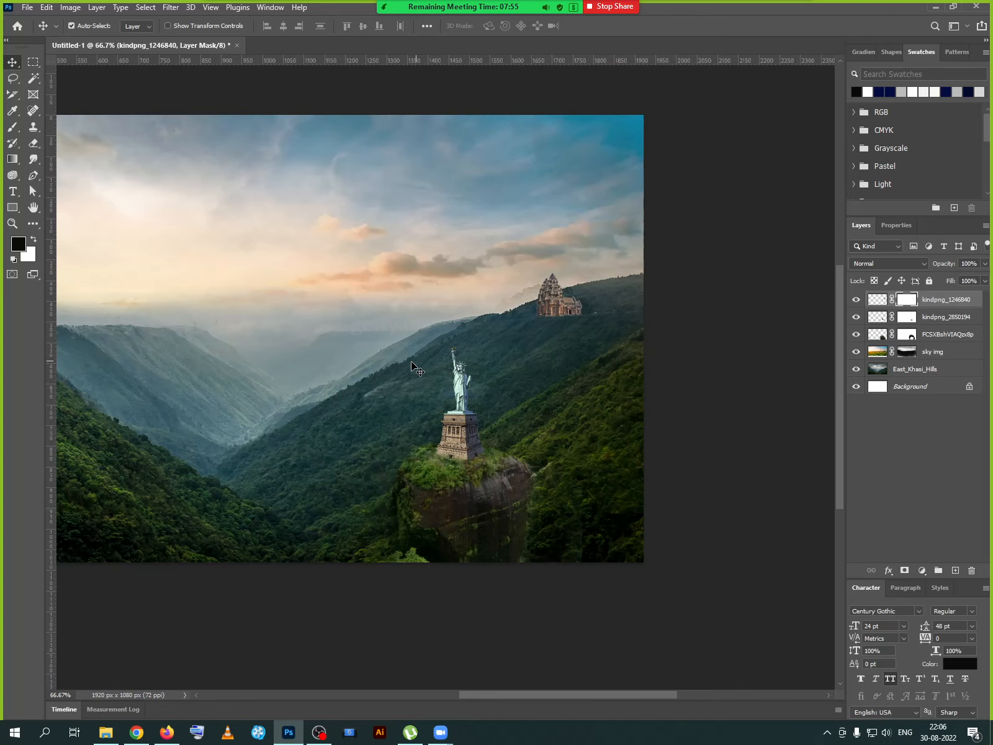
left_click_drag(449, 374, 377, 359)
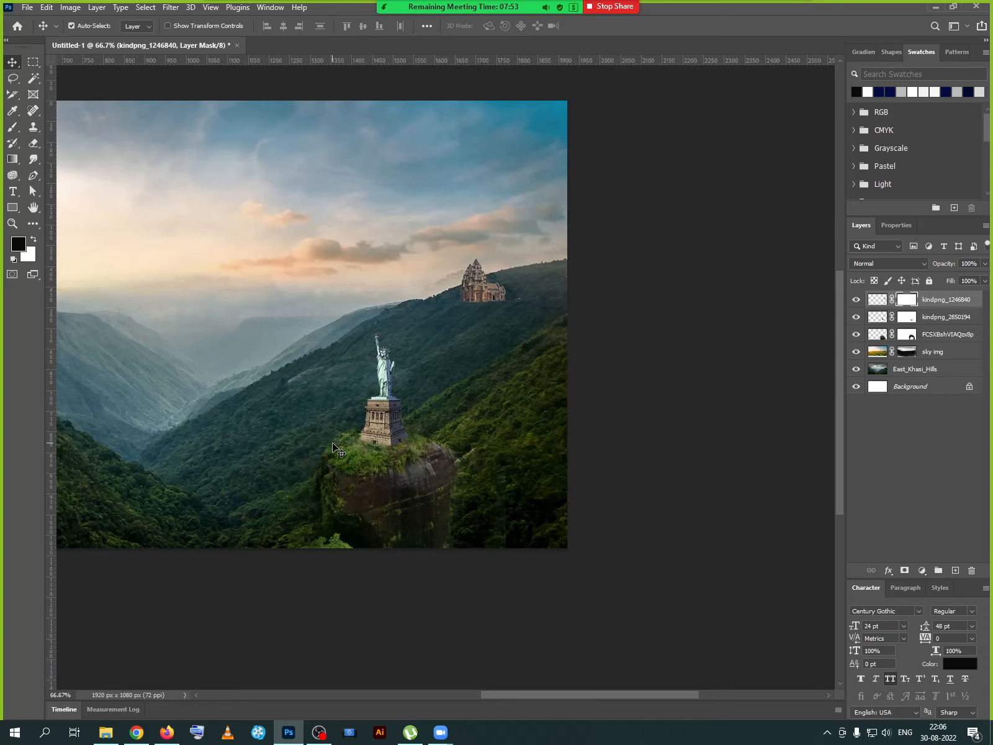
left_click_drag(335, 450, 478, 457)
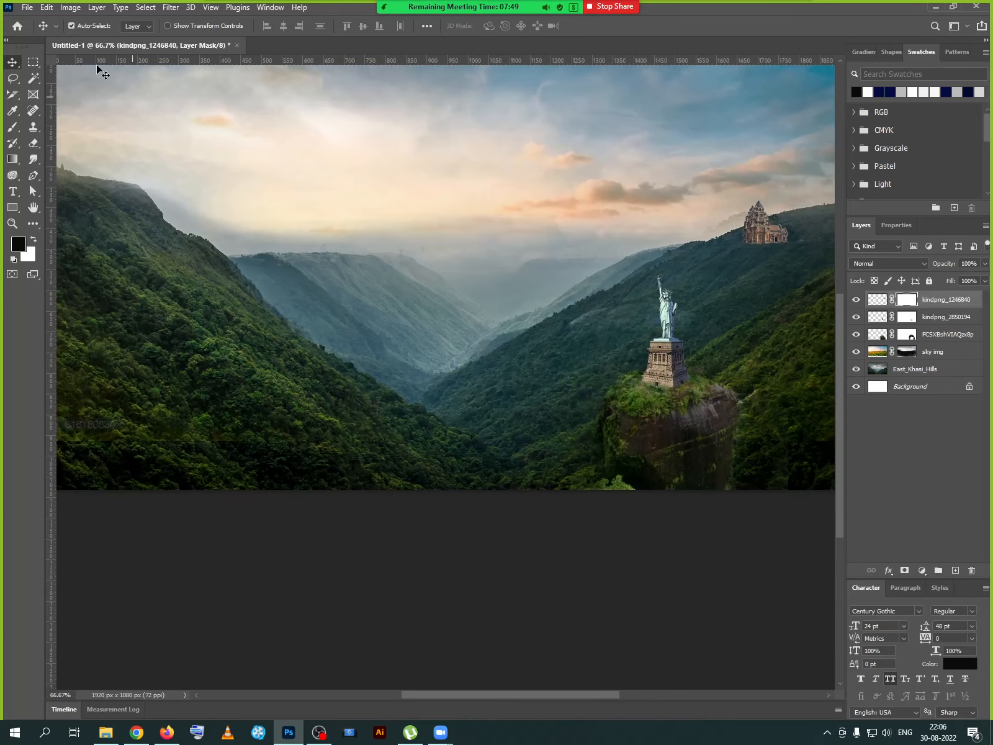
left_click(27, 7)
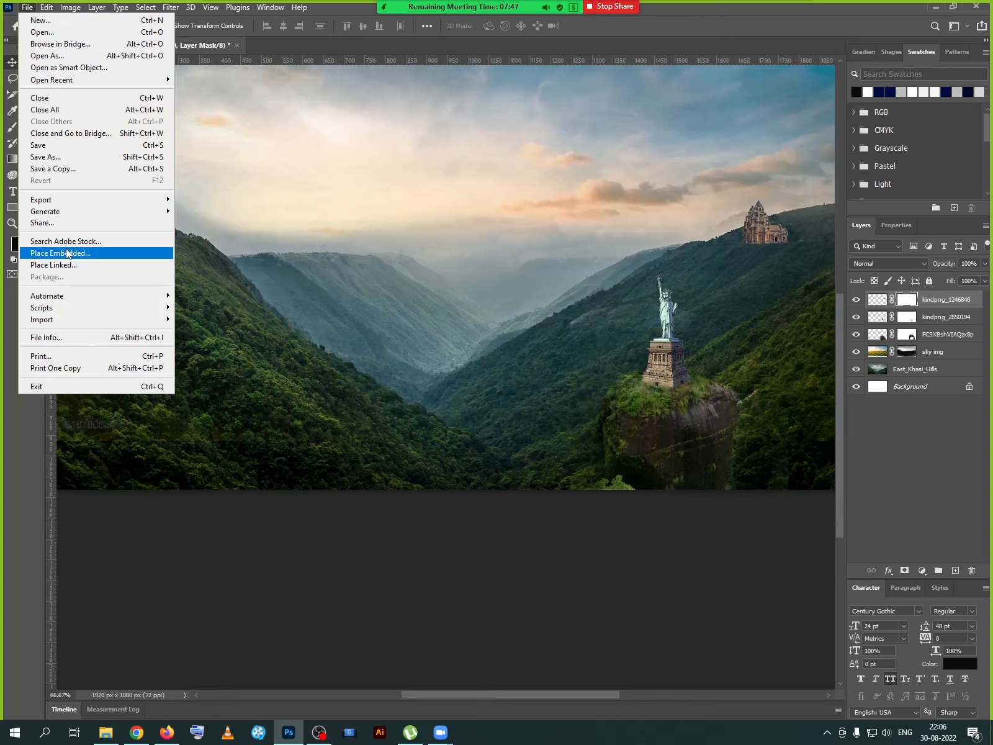
left_click(73, 252)
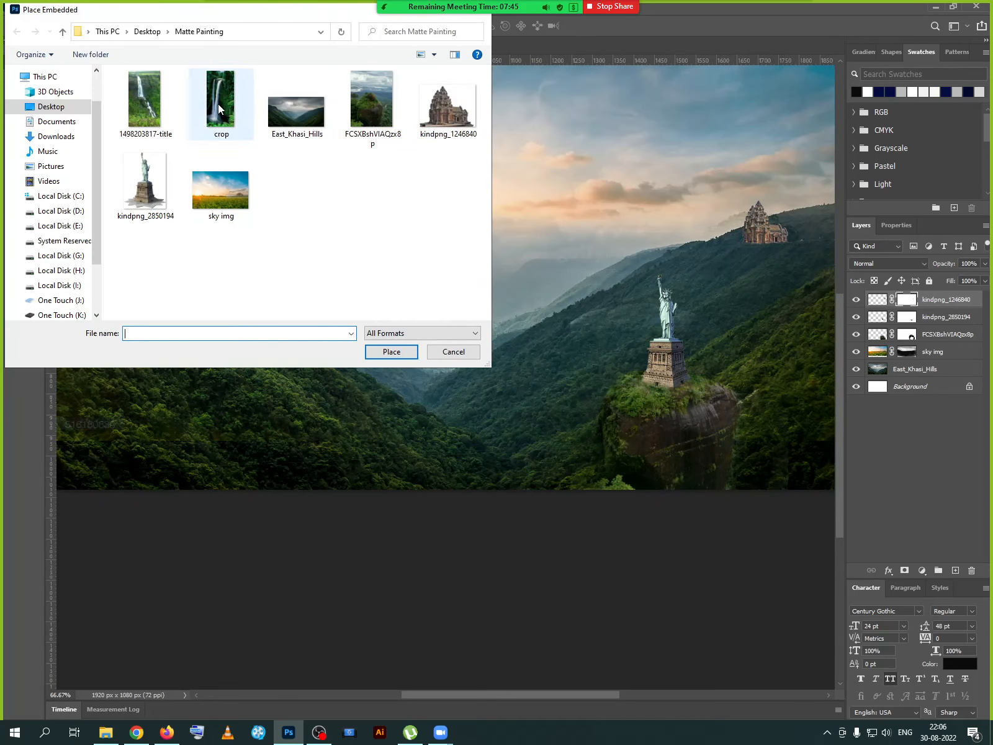
left_click(213, 97)
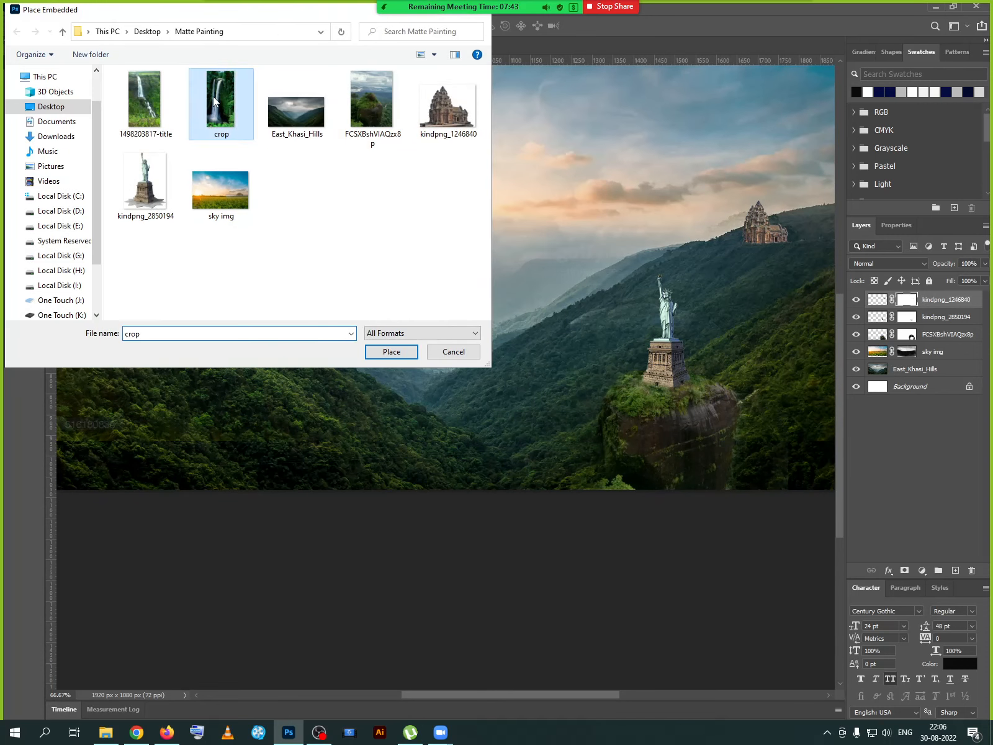
left_click(144, 101)
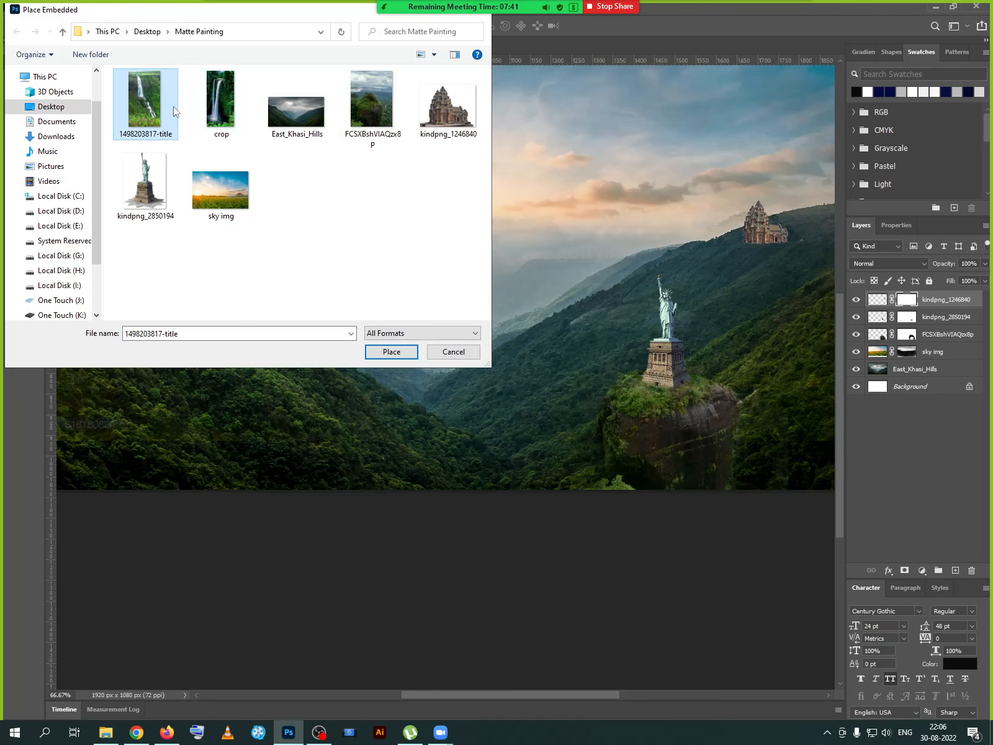
left_click(388, 353)
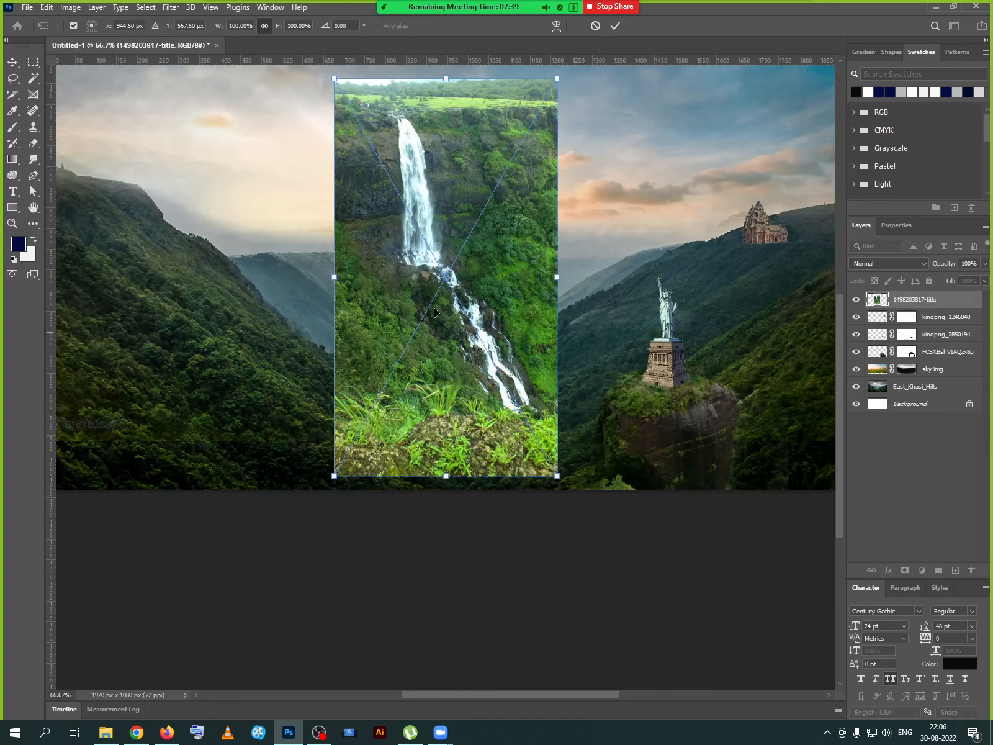
- Rotate the waterfall image to about -21.8° and place it over the left hillside
left_click_drag(286, 305, 269, 325)
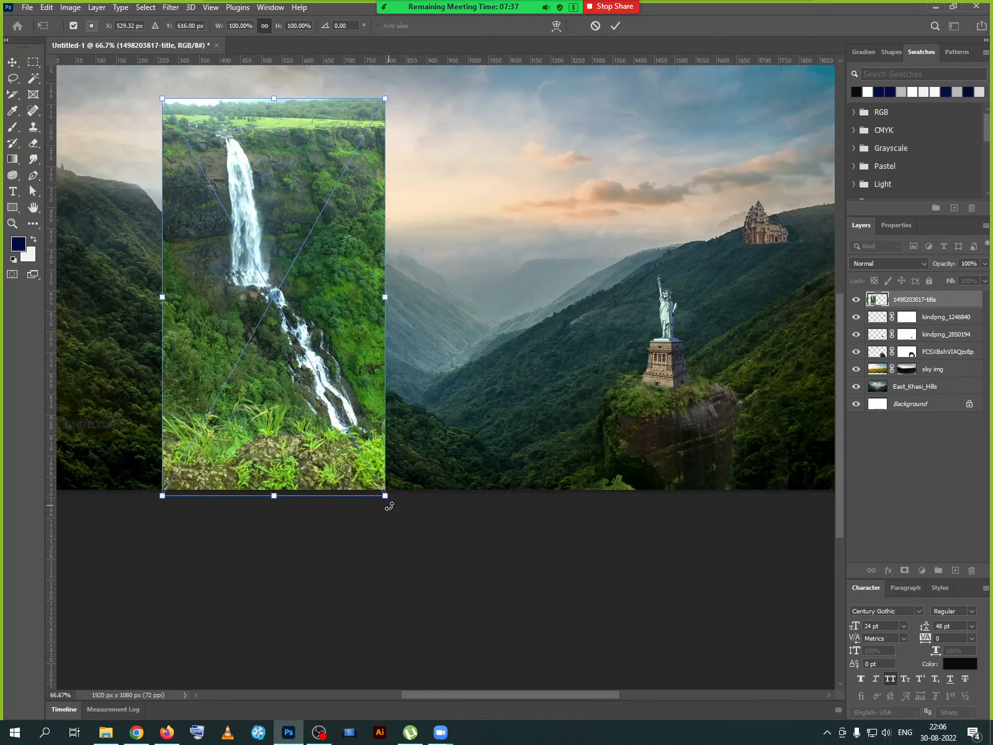
left_click_drag(389, 506, 447, 462)
left_click_drag(319, 371, 250, 385)
left_click_drag(394, 492, 406, 476)
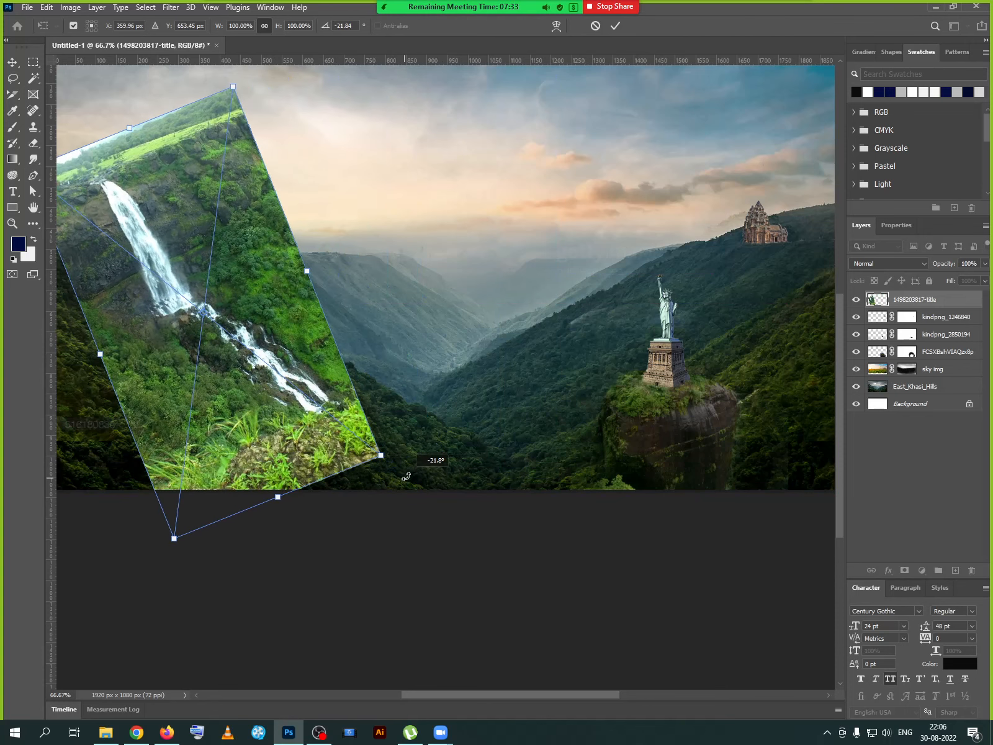
mouse_move(286, 407)
left_mouse_down()
mouse_move(322, 437)
mouse_move(274, 416)
left_mouse_up()
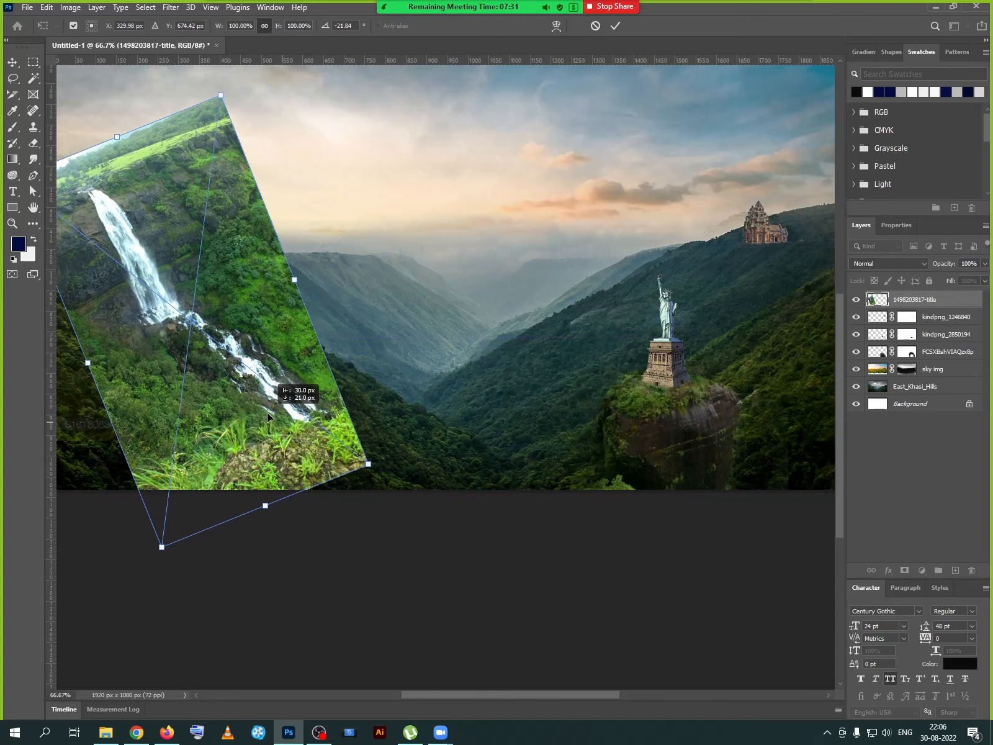
left_click(614, 26)
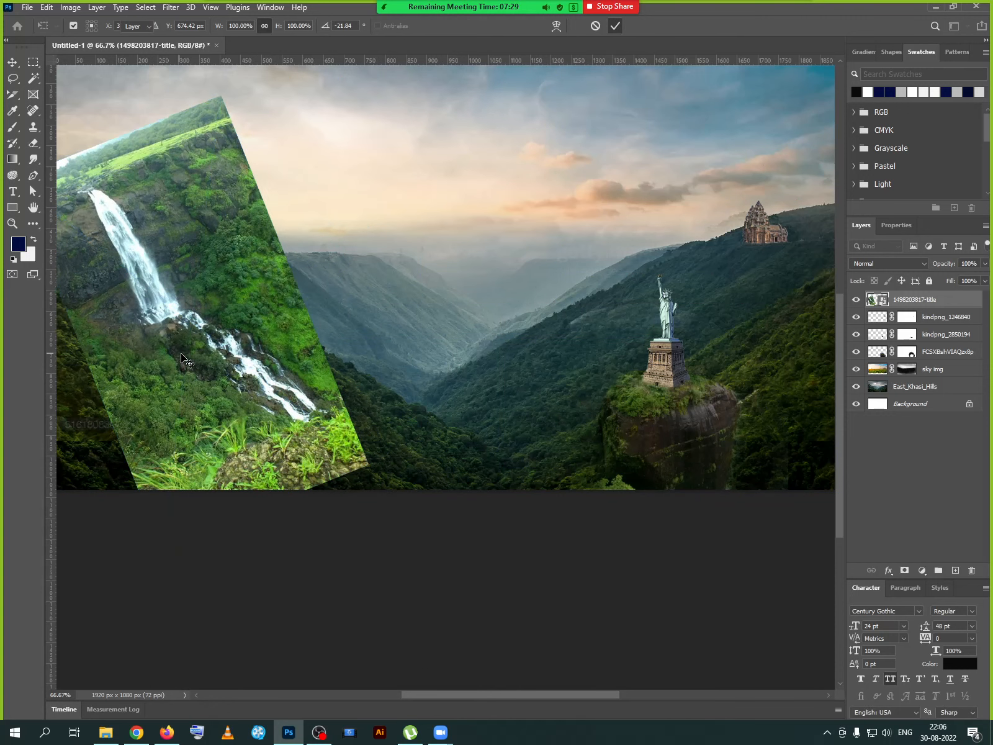
- Shift the waterfall image up and to the right along the left slope and rasterize its layer
left_click_drag(181, 352, 283, 313)
left_click_drag(232, 289, 218, 254)
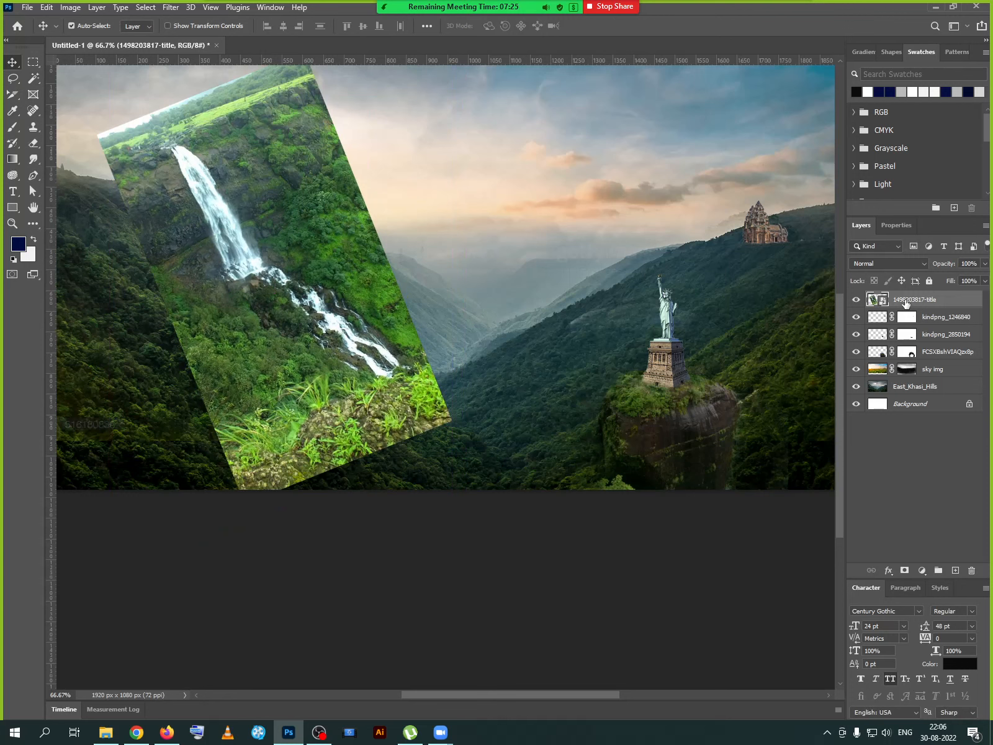
right_click(906, 303)
left_click(782, 411)
- Draw a freehand lasso selection around the waterfall with some surrounding rock and greenery and invert it
left_click(13, 78)
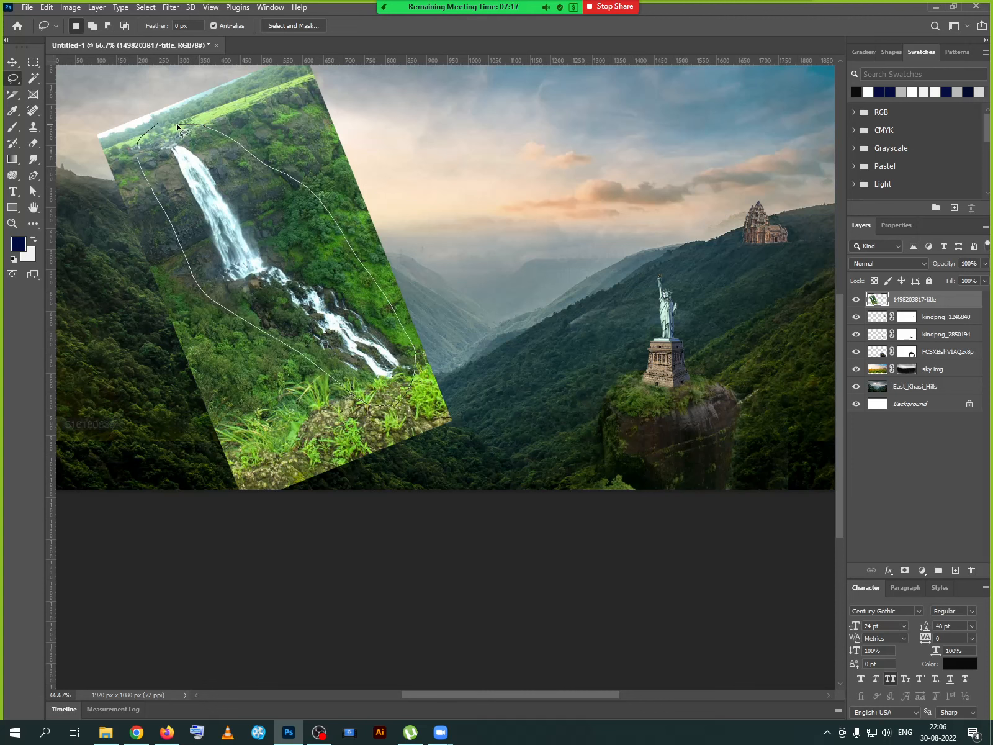
left_click_drag(163, 126, 157, 147)
left_click(146, 8)
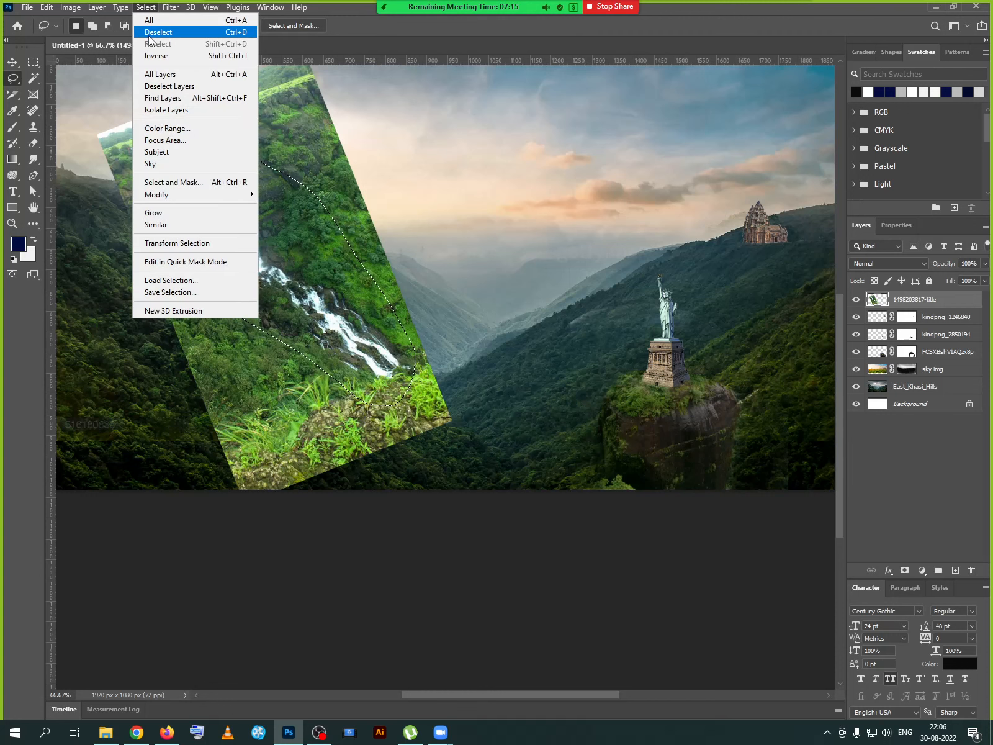
left_click(155, 56)
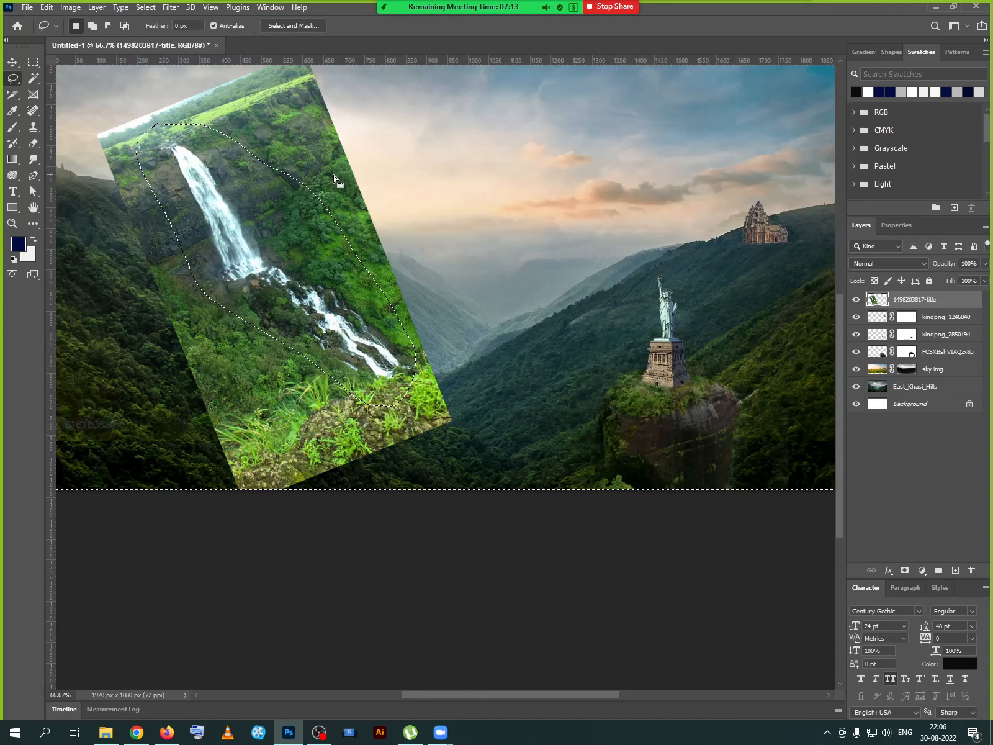
- Clear everything outside the lasso outline, deselect, and move the waterfall cutout left and slightly down onto the left hillside
key("Delete")
key("ctrl+d")
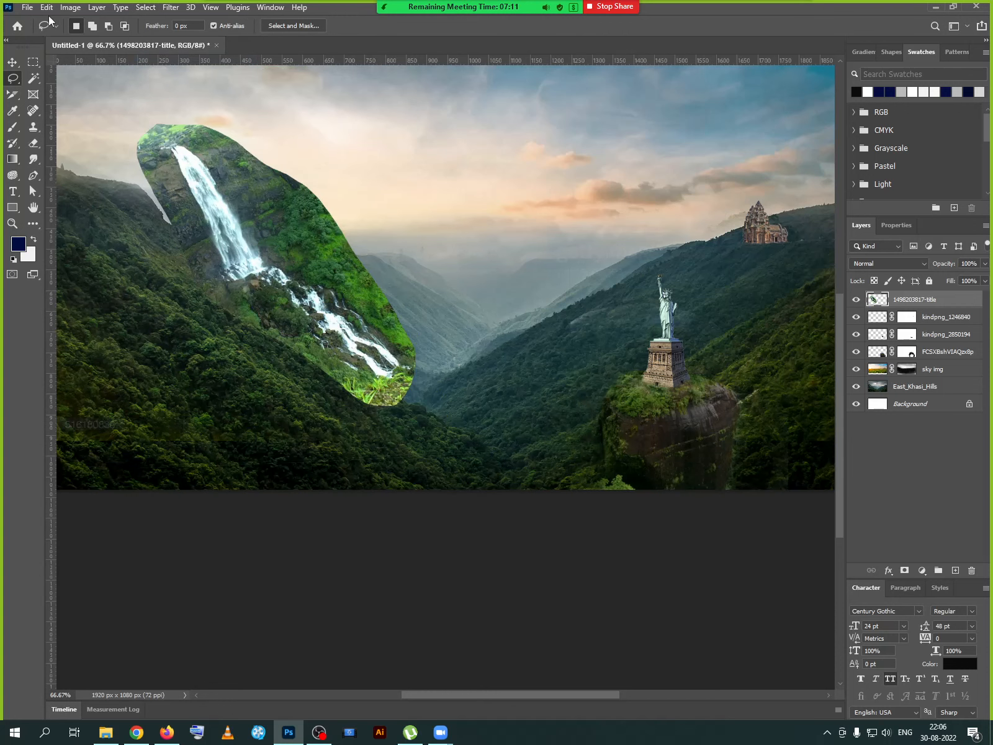
left_click(13, 64)
left_click_drag(234, 211, 159, 229)
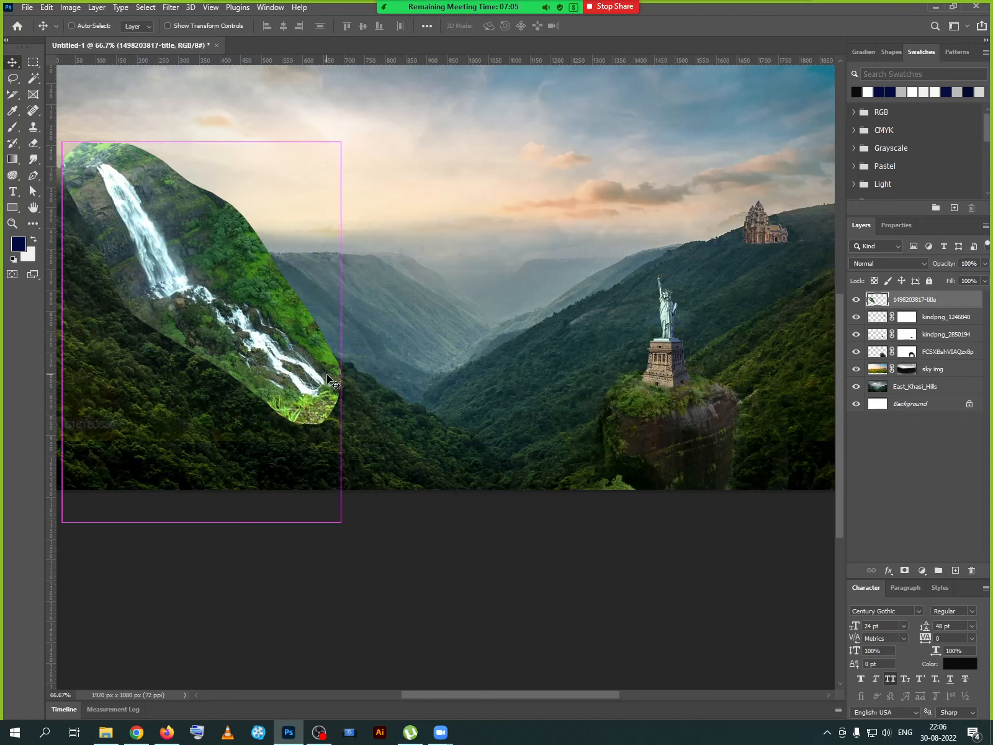
- Enlarge the waterfall cutout with Free Transform to about 155.6% width and 132.1% height, reaching the canvas's lower edge
key("ctrl+t")
left_click_drag(340, 519, 465, 616)
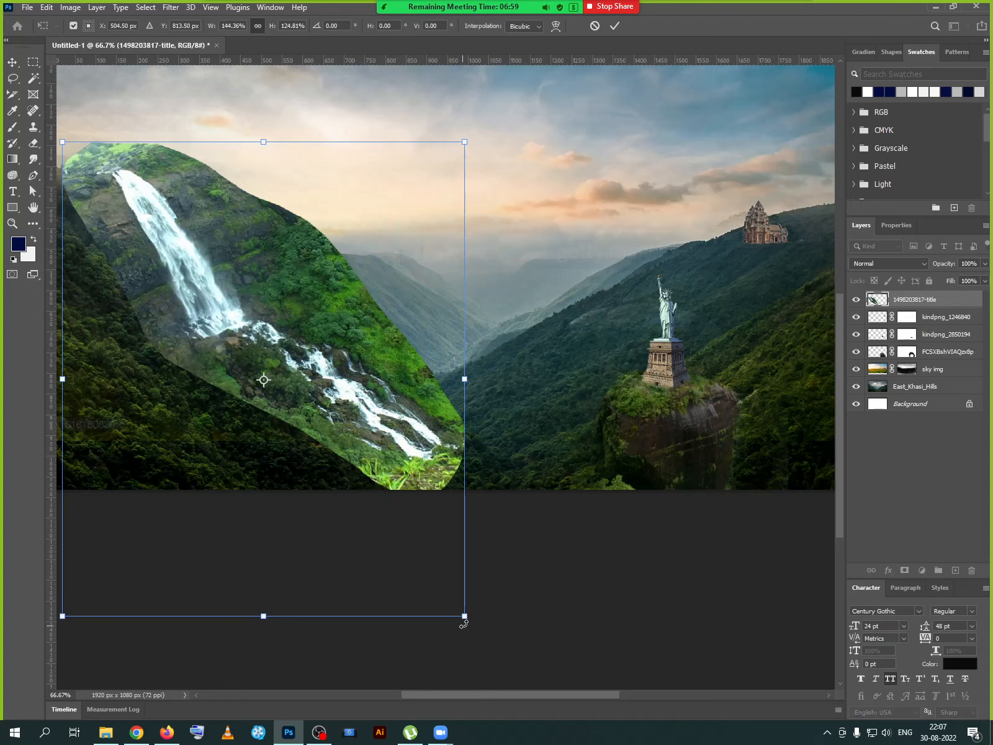
left_click_drag(470, 625, 500, 653)
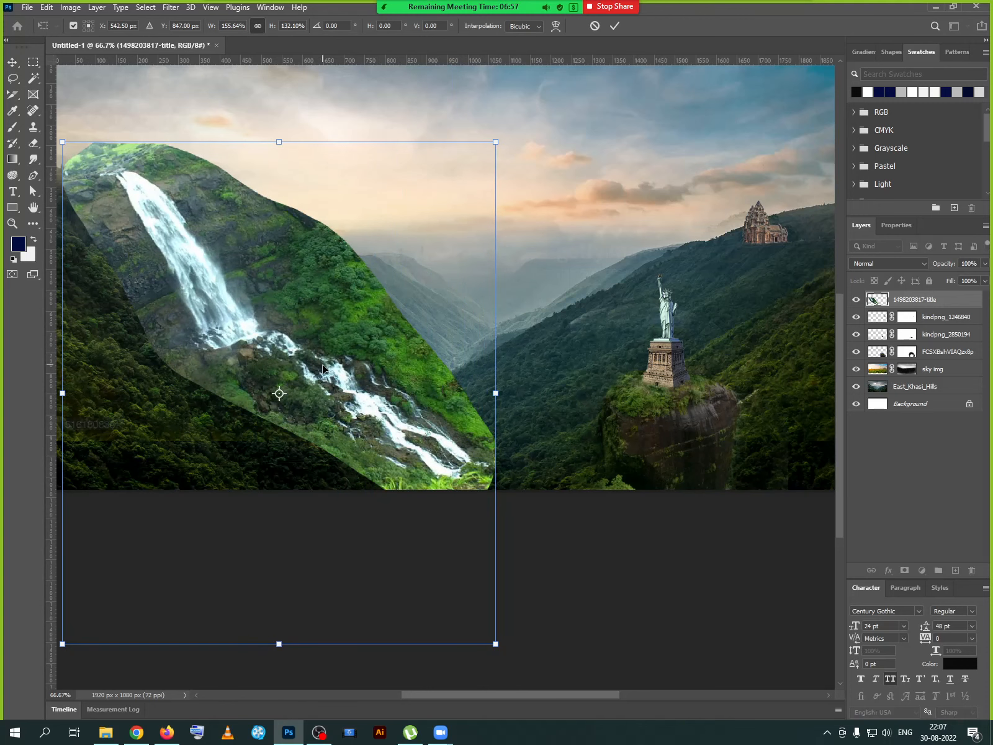
- Distort the waterfall cutout by its corners so its upper edge slopes down with the left ridge, and apply the transform
right_click(321, 336)
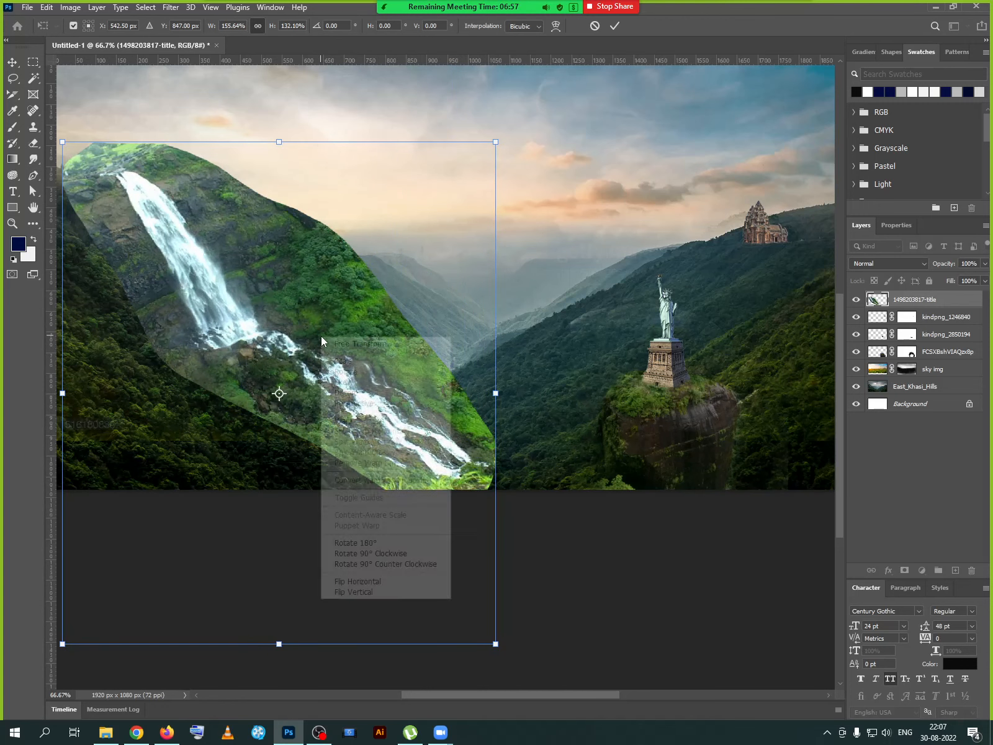
left_click(353, 393)
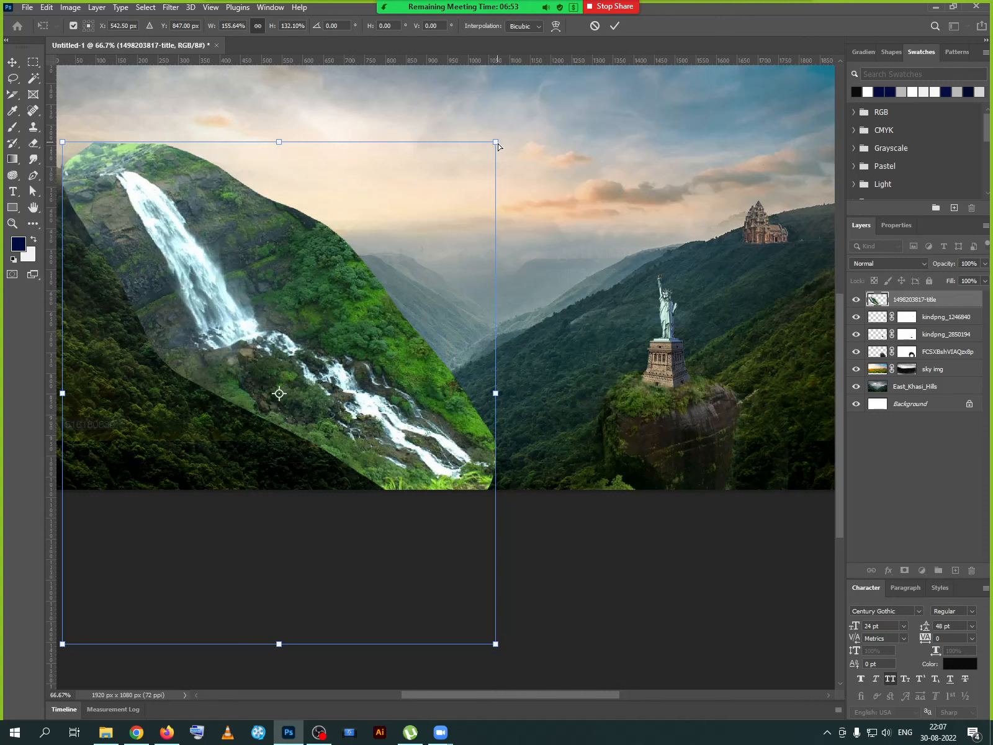
left_click_drag(498, 146, 433, 213)
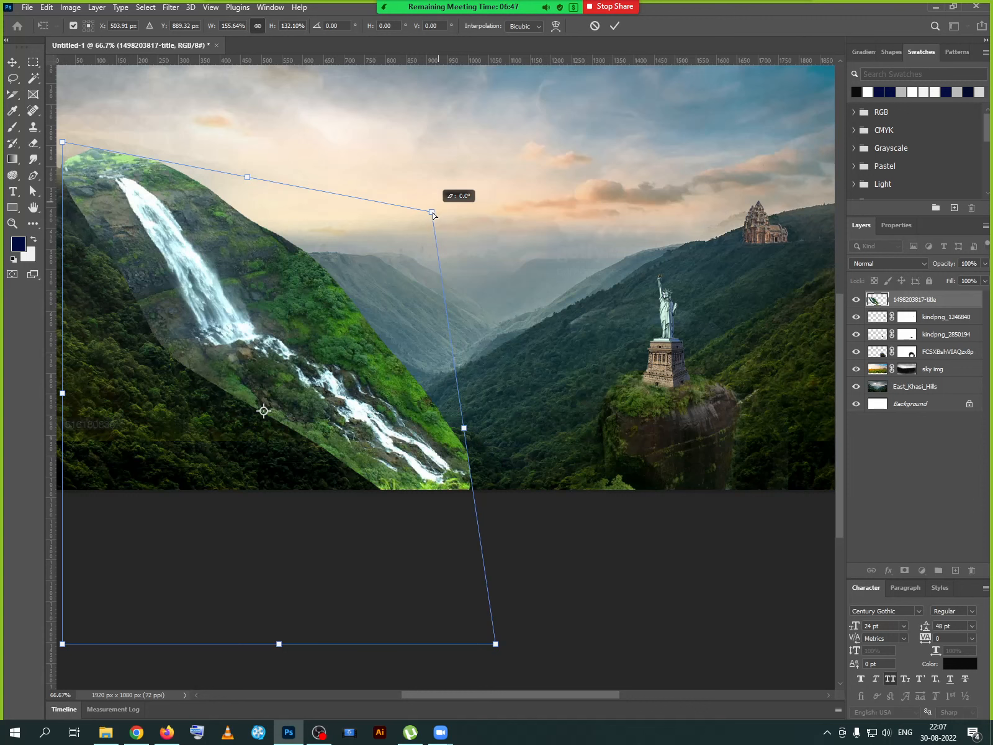
left_click_drag(433, 214, 433, 214)
mouse_move(63, 144)
left_mouse_down()
mouse_move(71, 138)
mouse_move(62, 155)
left_mouse_up()
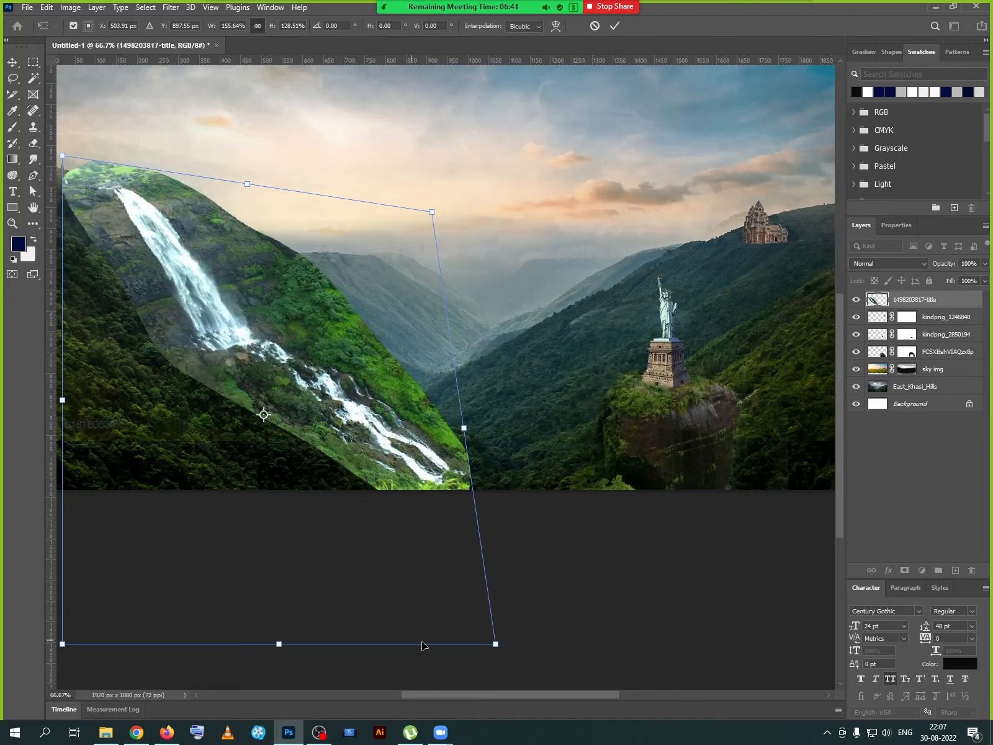
left_click_drag(495, 645, 539, 618)
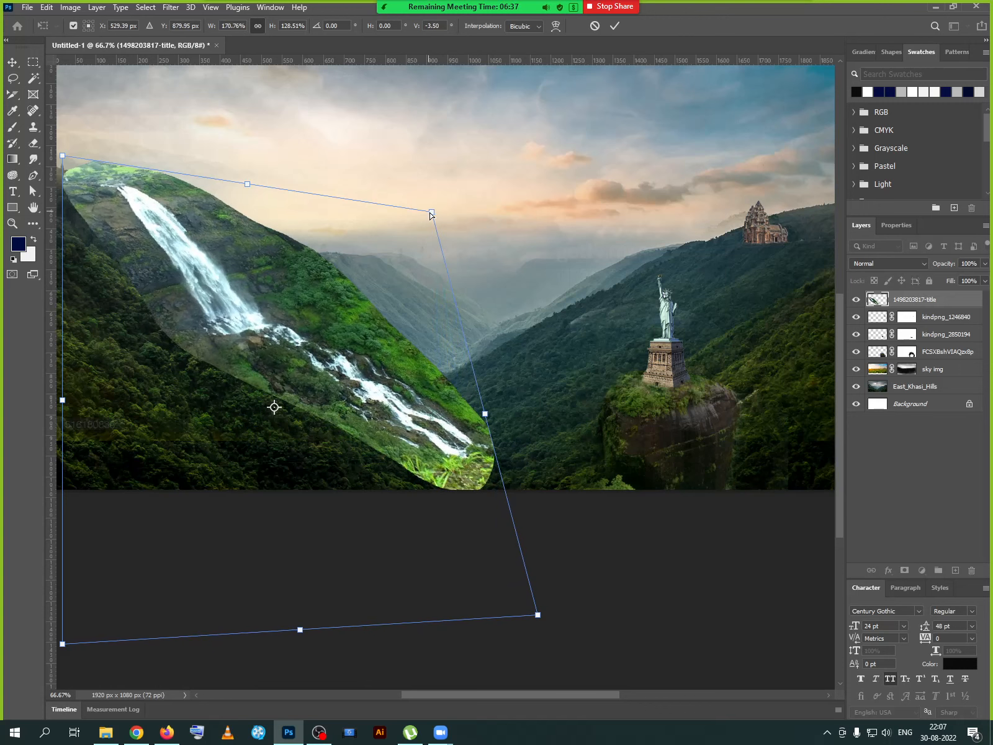
left_click_drag(431, 214, 408, 239)
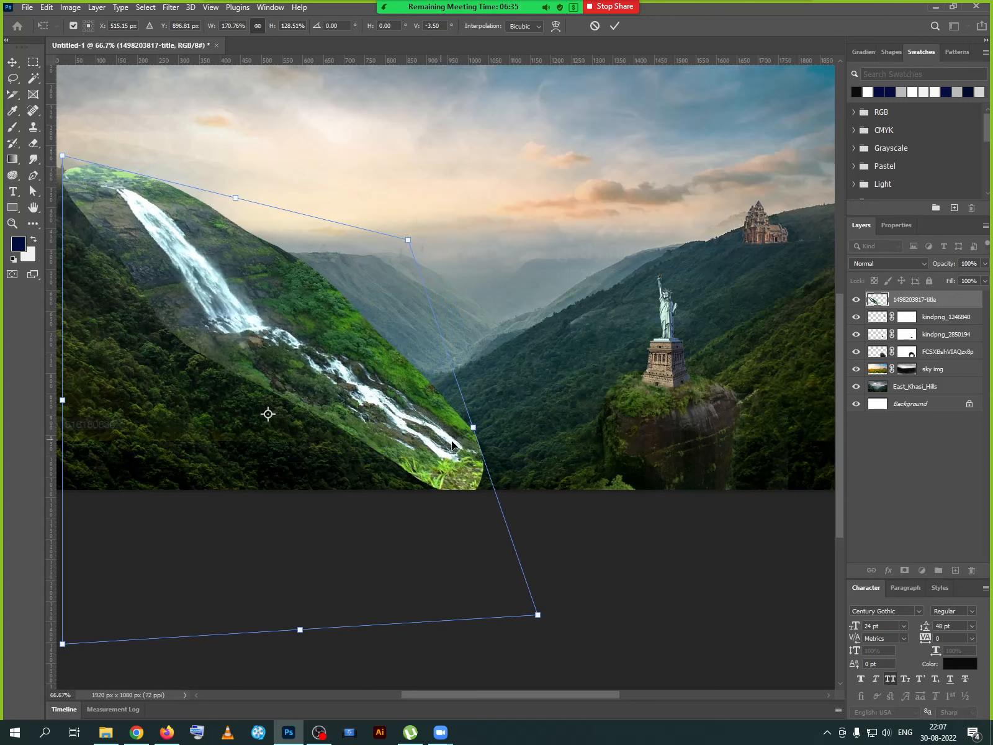
left_click_drag(540, 618, 494, 630)
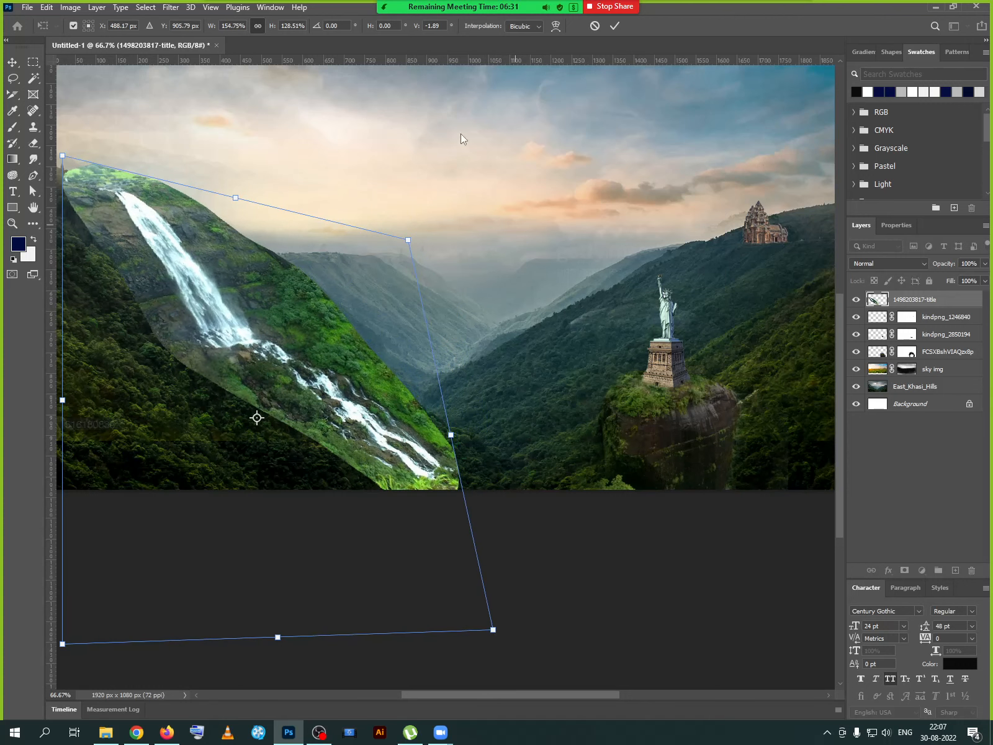
left_click(615, 25)
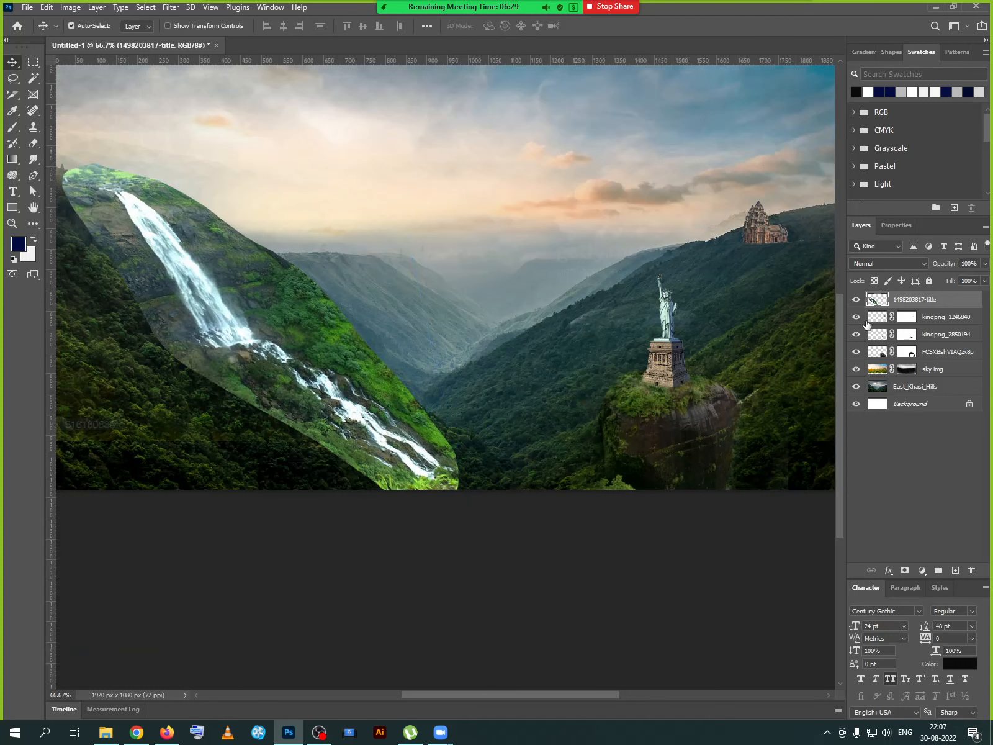
- Add a layer mask to the waterfall layer and paint out the cutout's left and lower edges with a 60 px black brush at 30% opacity
left_click(906, 570)
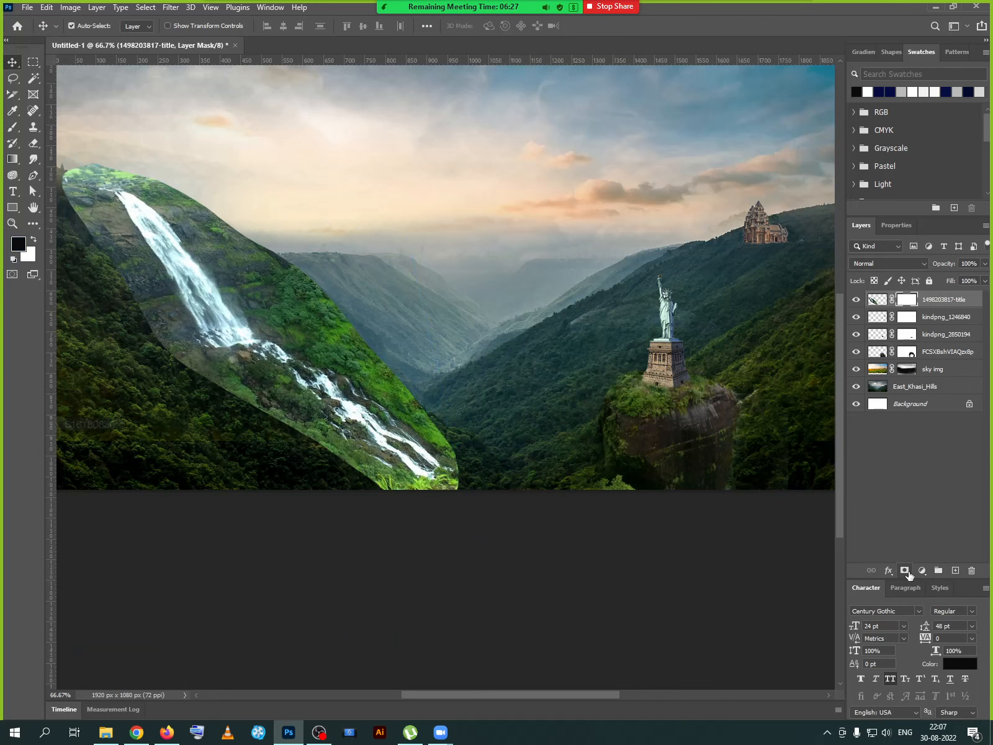
left_click(12, 127)
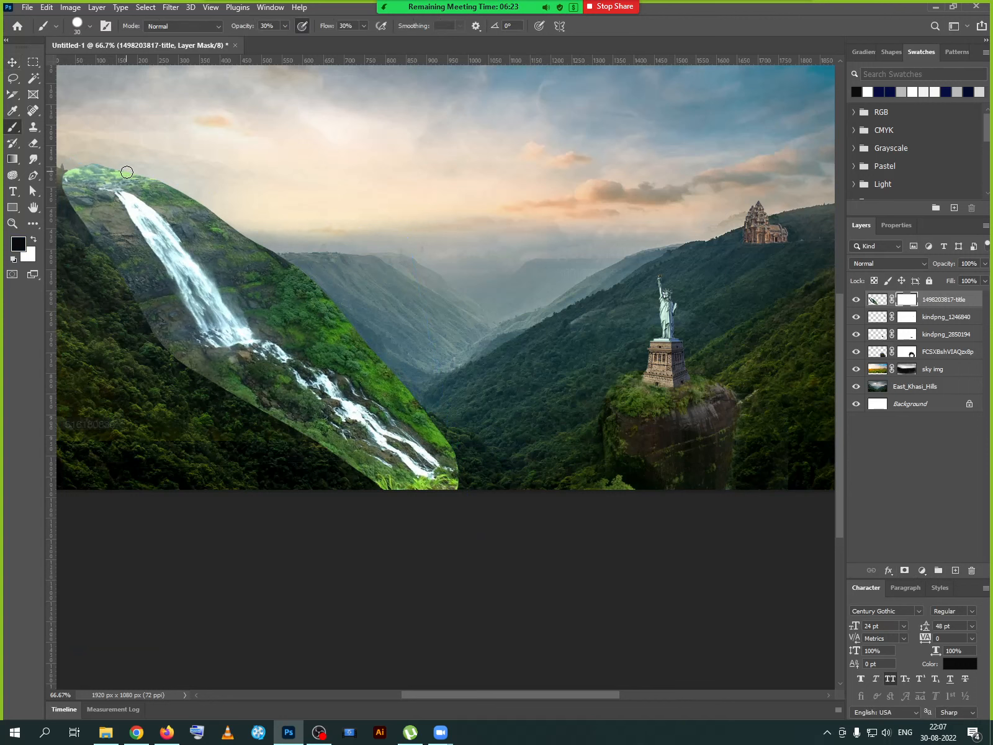
mouse_move(109, 178)
left_mouse_down()
mouse_move(76, 192)
mouse_move(124, 162)
mouse_move(74, 187)
mouse_move(78, 194)
mouse_move(109, 173)
mouse_move(82, 183)
mouse_move(75, 210)
mouse_move(88, 206)
mouse_move(86, 170)
mouse_move(79, 219)
left_mouse_up()
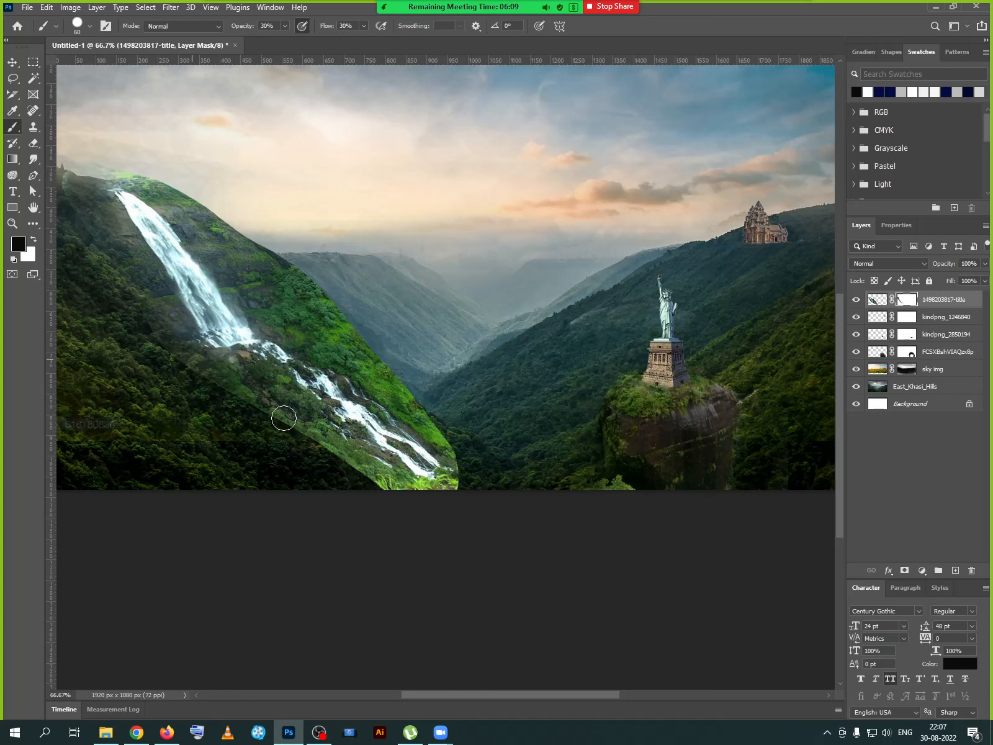
mouse_move(154, 348)
left_mouse_down()
mouse_move(330, 459)
mouse_move(232, 388)
mouse_move(316, 428)
mouse_move(357, 470)
mouse_move(252, 390)
mouse_move(329, 446)
mouse_move(437, 501)
mouse_move(353, 493)
mouse_move(455, 483)
mouse_move(410, 505)
left_mouse_up()
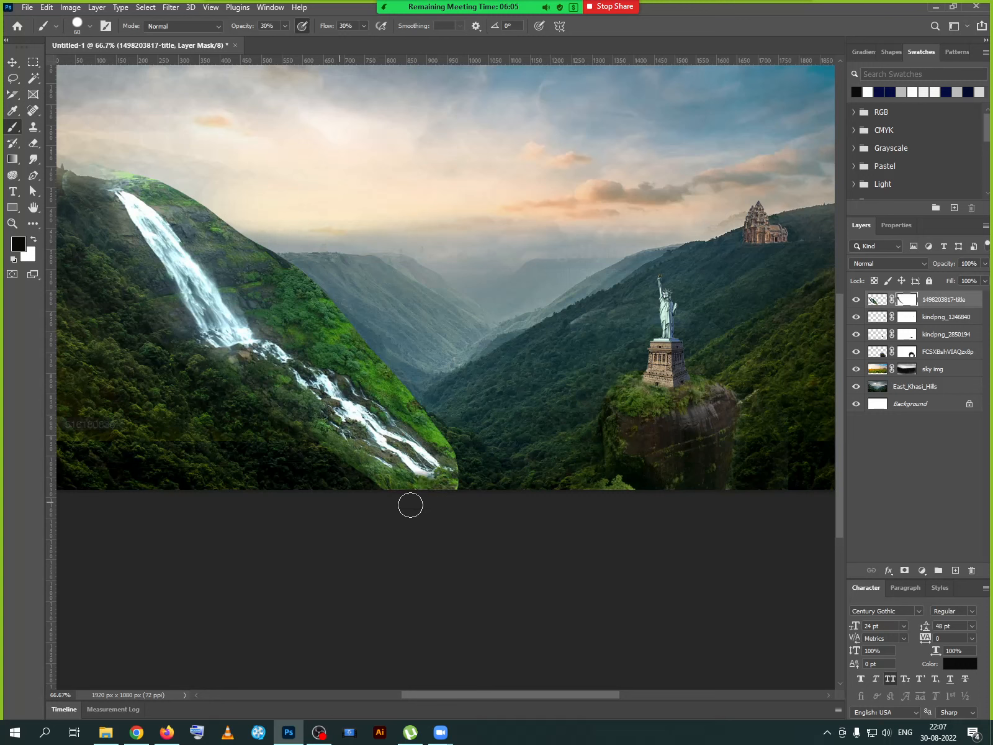
mouse_move(340, 449)
left_mouse_down()
mouse_move(322, 426)
mouse_move(446, 512)
mouse_move(457, 475)
mouse_move(433, 498)
left_mouse_up()
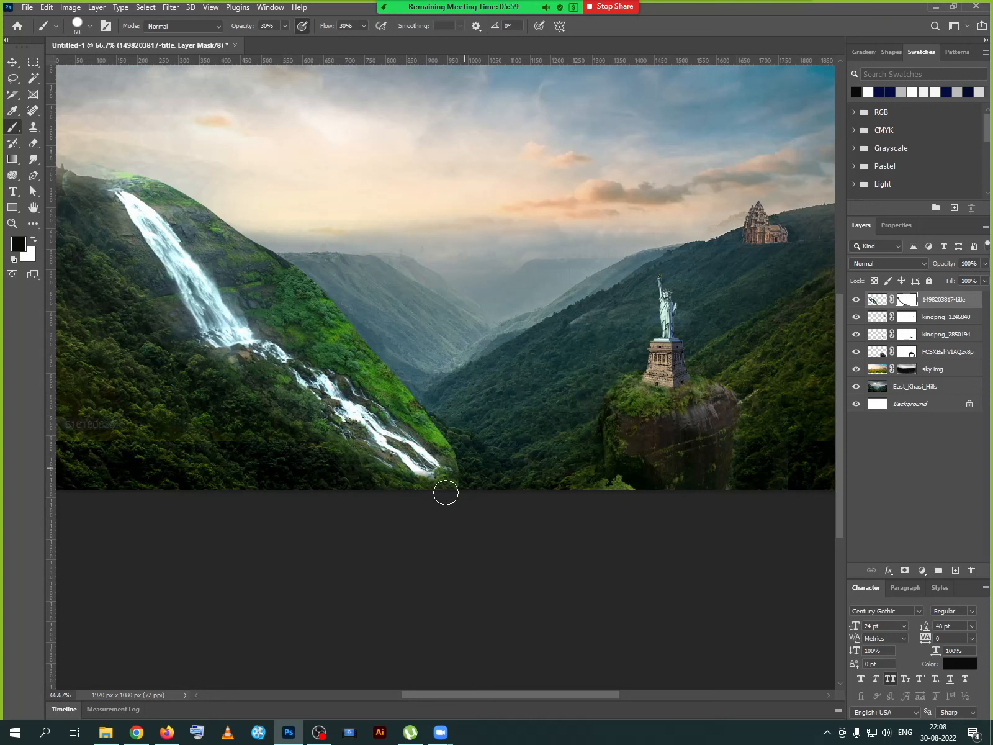
- Mask out the bright green slope along the waterfall's right side, enlarging the black brush to 100 px
mouse_move(181, 186)
left_mouse_down()
mouse_move(243, 242)
mouse_move(170, 189)
mouse_move(225, 228)
mouse_move(191, 187)
mouse_move(237, 217)
mouse_move(288, 271)
left_mouse_up()
key("bracketright")
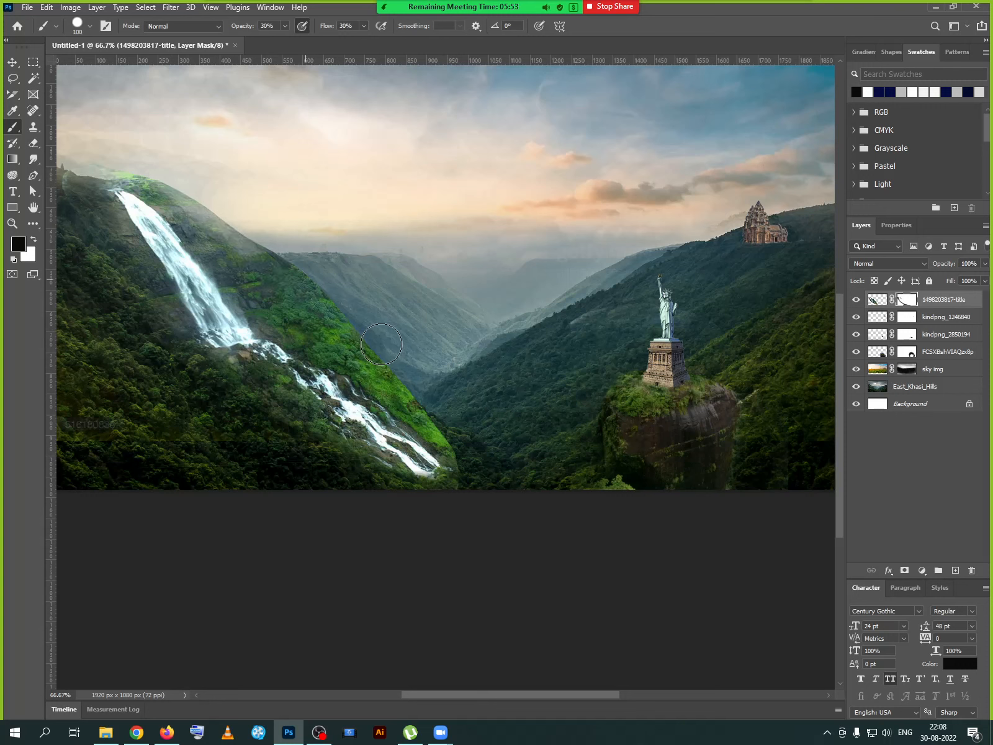
mouse_move(382, 344)
left_mouse_down()
mouse_move(333, 303)
mouse_move(392, 357)
mouse_move(327, 298)
mouse_move(439, 407)
mouse_move(356, 349)
mouse_move(413, 374)
mouse_move(439, 405)
mouse_move(436, 417)
mouse_move(289, 297)
mouse_move(352, 322)
mouse_move(455, 405)
mouse_move(364, 358)
mouse_move(469, 443)
mouse_move(433, 431)
mouse_move(429, 417)
mouse_move(475, 459)
mouse_move(386, 381)
mouse_move(442, 421)
mouse_move(477, 465)
mouse_move(403, 371)
mouse_move(488, 470)
left_mouse_up()
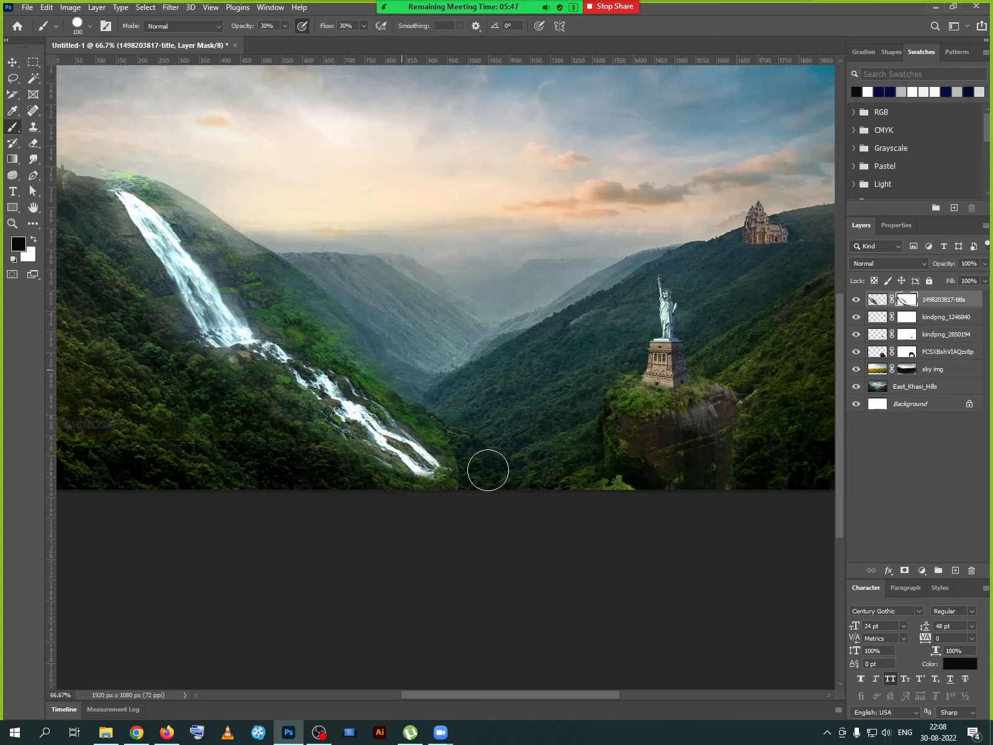
mouse_move(208, 239)
left_mouse_down()
mouse_move(261, 262)
mouse_move(183, 179)
mouse_move(255, 249)
mouse_move(175, 183)
mouse_move(179, 197)
mouse_move(127, 162)
mouse_move(162, 180)
mouse_move(116, 166)
mouse_move(224, 247)
mouse_move(190, 208)
mouse_move(266, 289)
mouse_move(230, 241)
mouse_move(296, 324)
mouse_move(261, 287)
mouse_move(325, 340)
mouse_move(268, 295)
mouse_move(415, 379)
mouse_move(306, 325)
mouse_move(406, 406)
mouse_move(334, 361)
mouse_move(403, 400)
mouse_move(456, 464)
mouse_move(429, 414)
mouse_move(338, 496)
mouse_move(416, 499)
mouse_move(238, 438)
mouse_move(315, 436)
left_mouse_up()
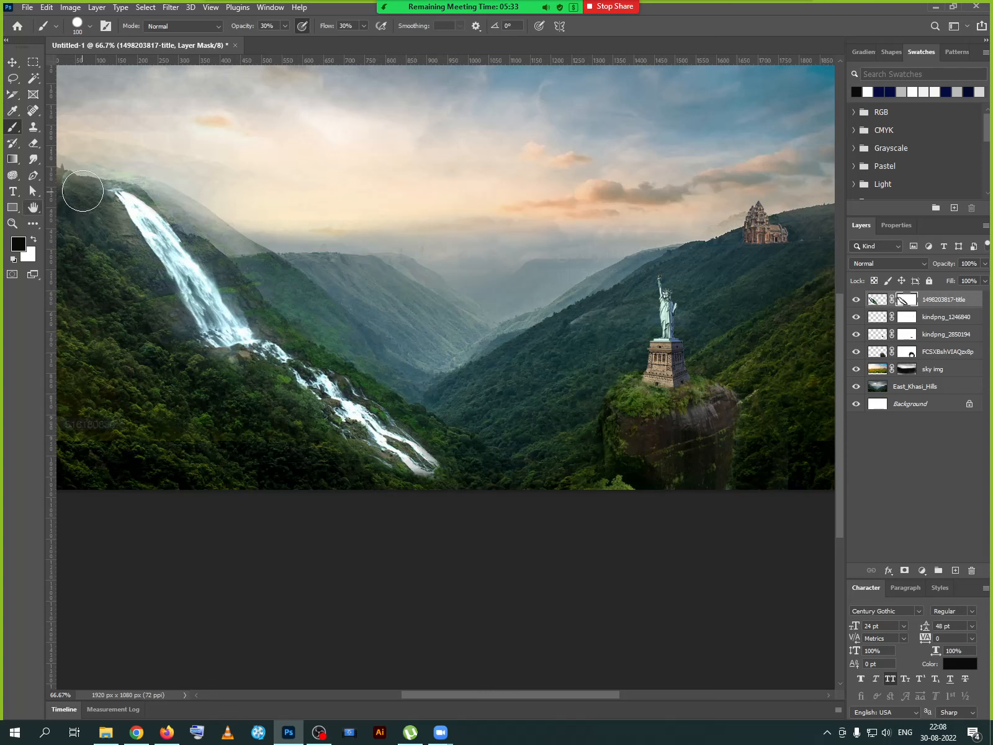
- Soften the edges of the falling water on the mask with the 100 px black brush, from the crest to the lower cascade
mouse_move(108, 197)
left_mouse_down()
mouse_move(162, 200)
mouse_move(146, 184)
mouse_move(248, 271)
mouse_move(180, 216)
mouse_move(256, 321)
mouse_move(222, 255)
mouse_move(241, 336)
mouse_move(154, 280)
mouse_move(263, 382)
mouse_move(133, 264)
mouse_move(289, 379)
mouse_move(265, 351)
mouse_move(350, 440)
mouse_move(318, 387)
mouse_move(406, 447)
left_mouse_up()
left_click_drag(346, 391, 433, 456)
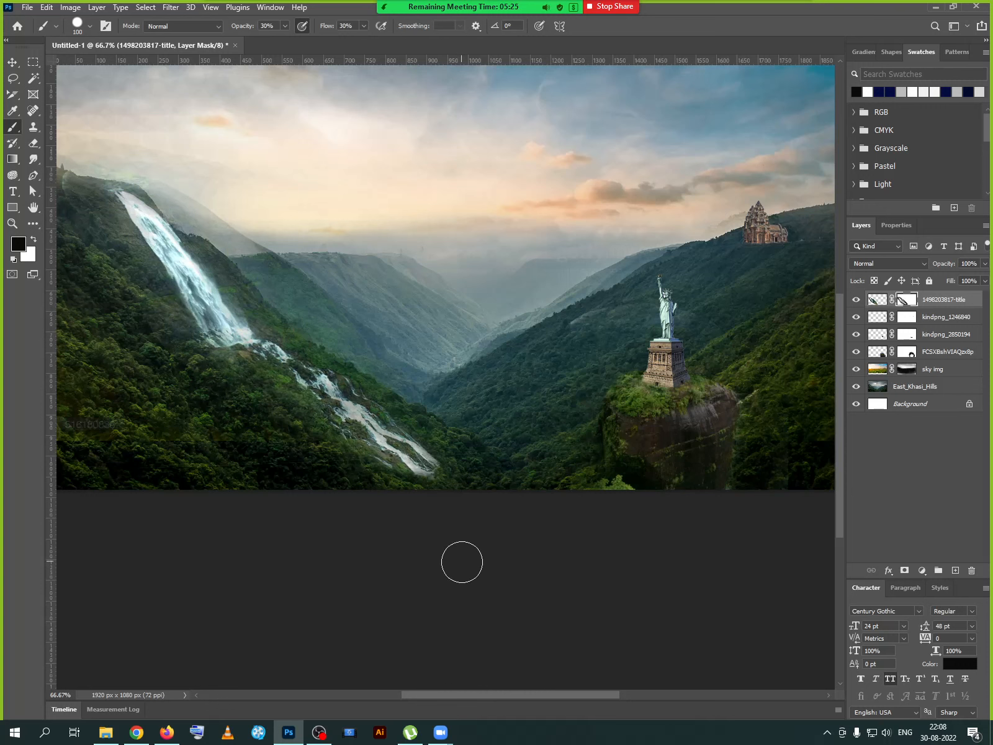
mouse_move(147, 174)
left_mouse_down()
mouse_move(96, 202)
mouse_move(59, 179)
mouse_move(54, 189)
mouse_move(114, 176)
mouse_move(106, 182)
mouse_move(201, 253)
left_mouse_up()
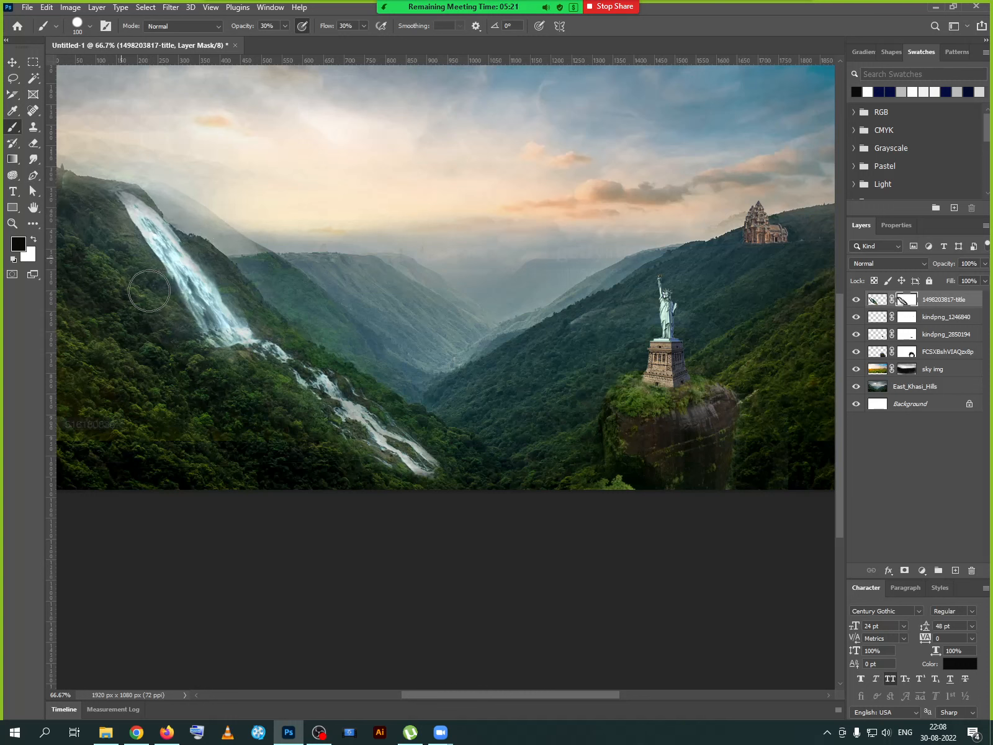
mouse_move(118, 229)
left_mouse_down()
mouse_move(201, 254)
mouse_move(271, 300)
left_mouse_up()
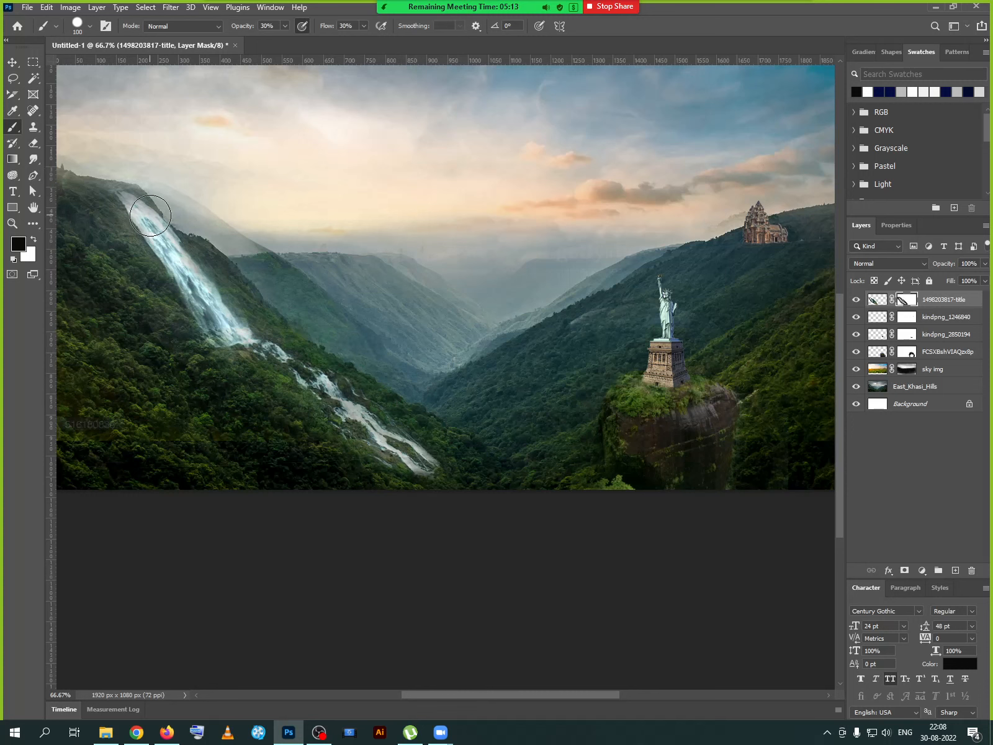
- Restore the stream at the waterfall's crest by painting white on the mask with a 35 px brush
scroll(149, 214, "up", 3)
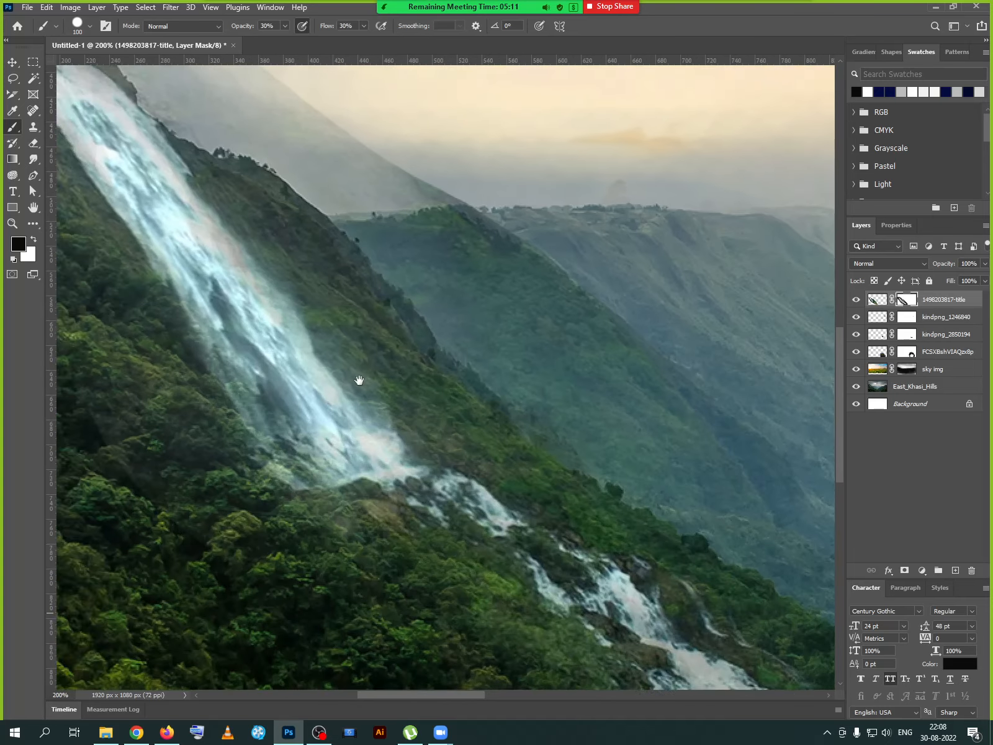
left_click_drag(359, 380, 457, 522)
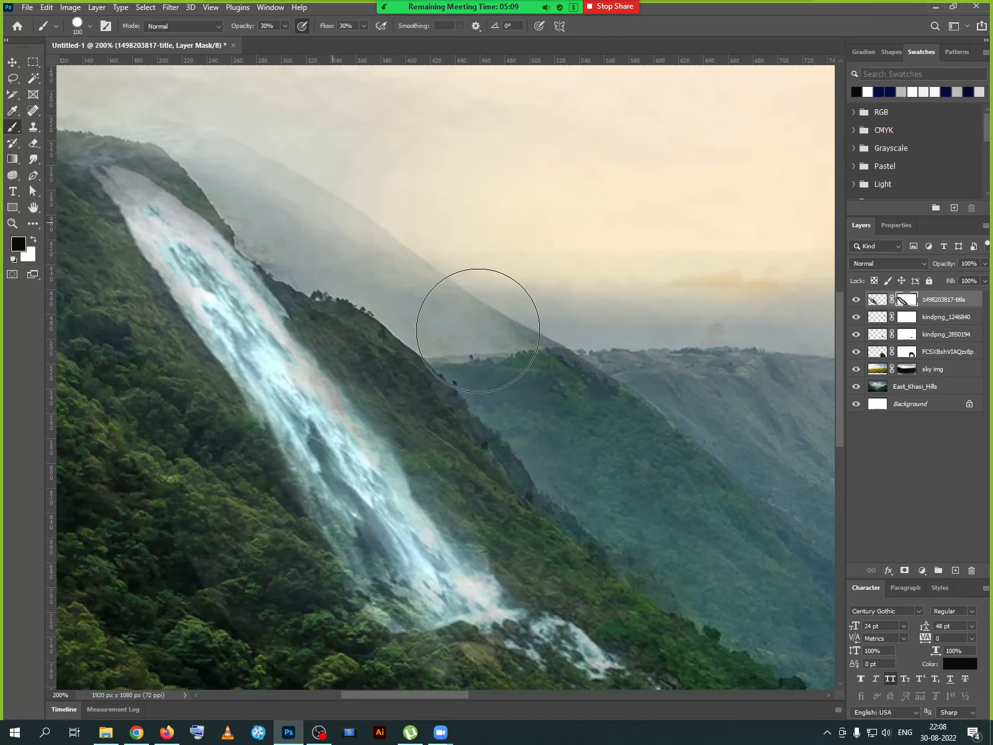
left_click_drag(267, 399, 410, 500)
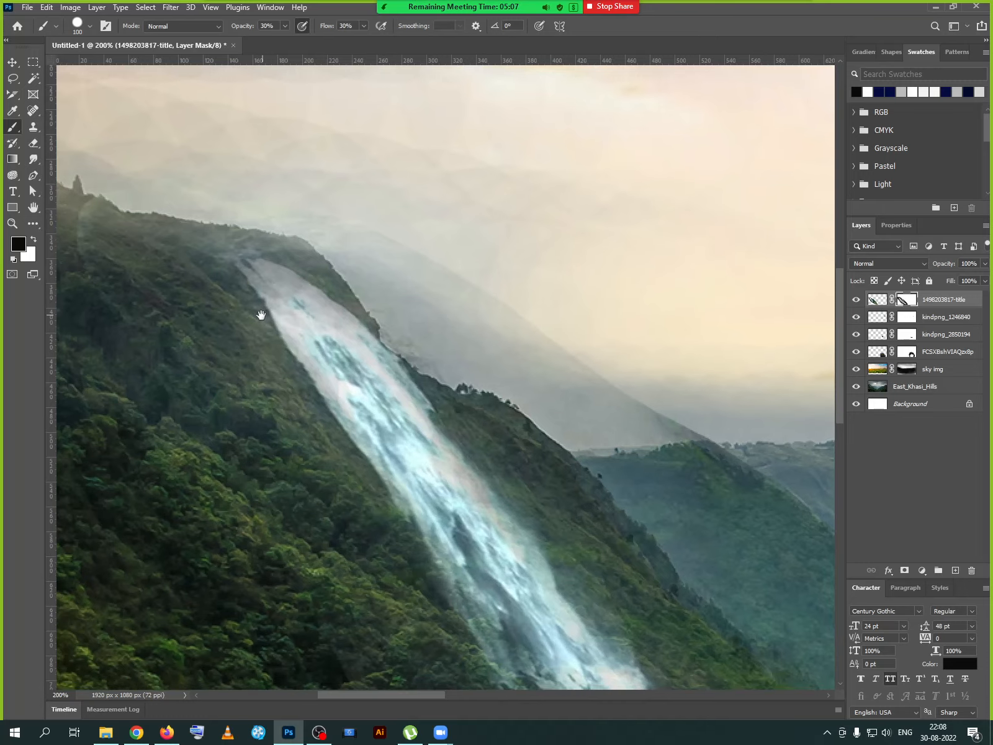
left_click_drag(262, 314, 351, 431)
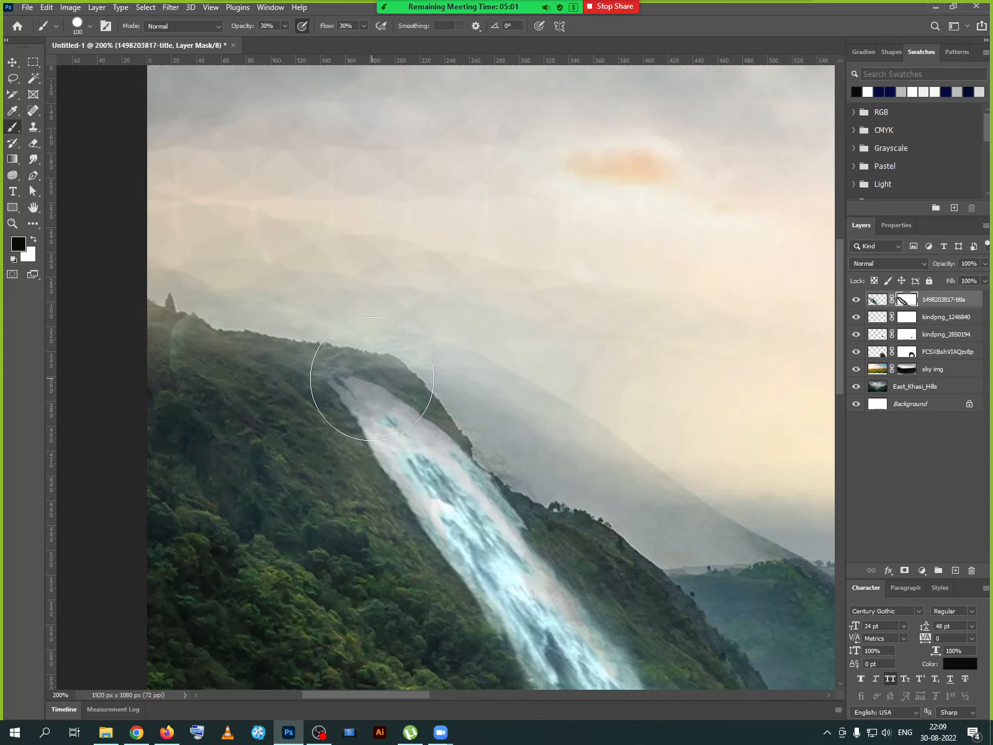
key("bracketleft")
key("bracketleft")
key("bracketleft")
key("bracketleft")
key("bracketleft")
key("bracketleft")
key("bracketleft")
key("bracketleft")
mouse_move(351, 380)
left_mouse_down()
mouse_move(327, 373)
mouse_move(403, 429)
mouse_move(333, 373)
mouse_move(374, 408)
mouse_move(312, 378)
mouse_move(345, 394)
mouse_move(326, 376)
mouse_move(299, 373)
mouse_move(321, 372)
mouse_move(284, 380)
mouse_move(316, 376)
mouse_move(282, 371)
mouse_move(314, 364)
mouse_move(211, 356)
mouse_move(279, 348)
mouse_move(198, 347)
left_mouse_up()
key("x")
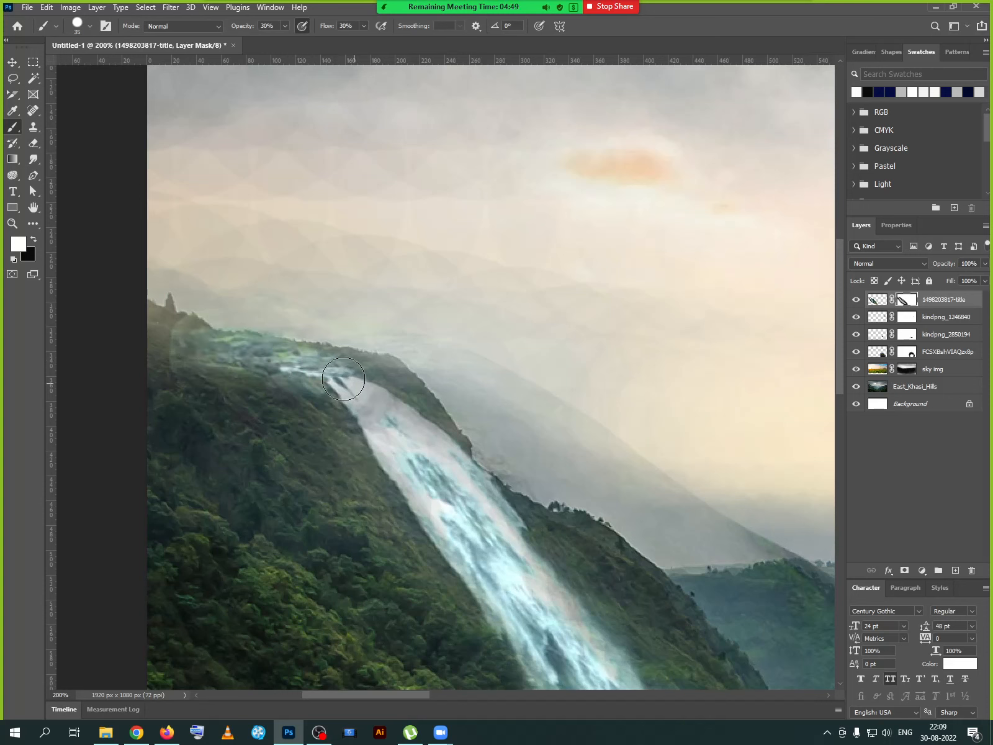
left_click_drag(343, 378, 282, 377)
mouse_move(374, 401)
left_mouse_down()
mouse_move(340, 402)
mouse_move(319, 371)
left_mouse_up()
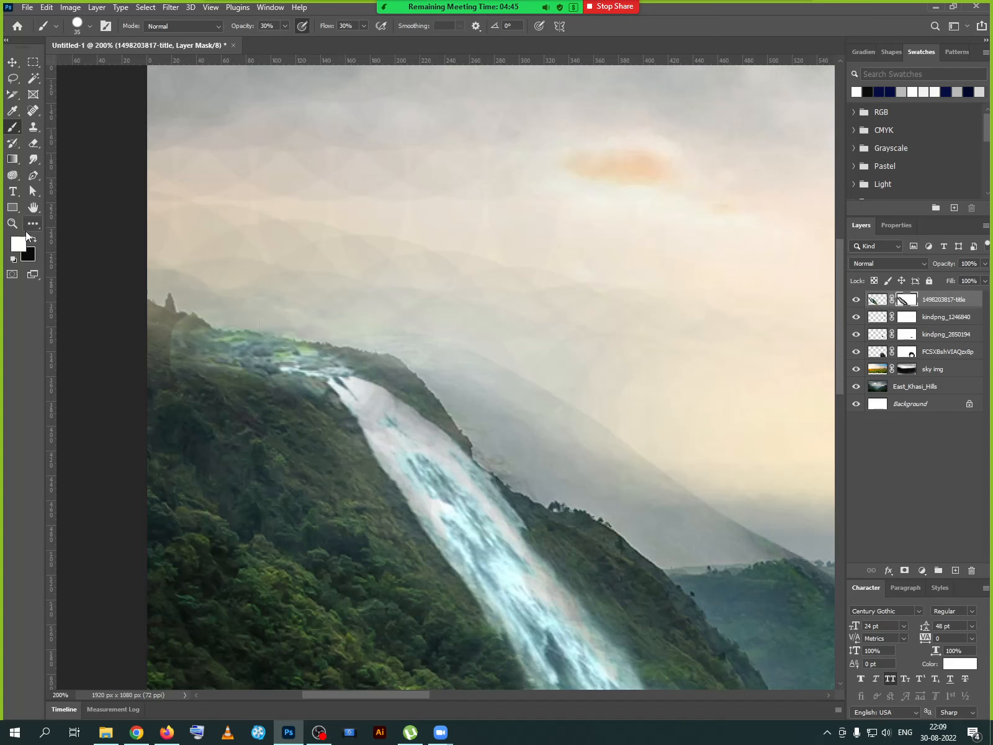
- Switch back to black and mask out the leftover greenery around the stream at the waterfall's crest
left_click(35, 238)
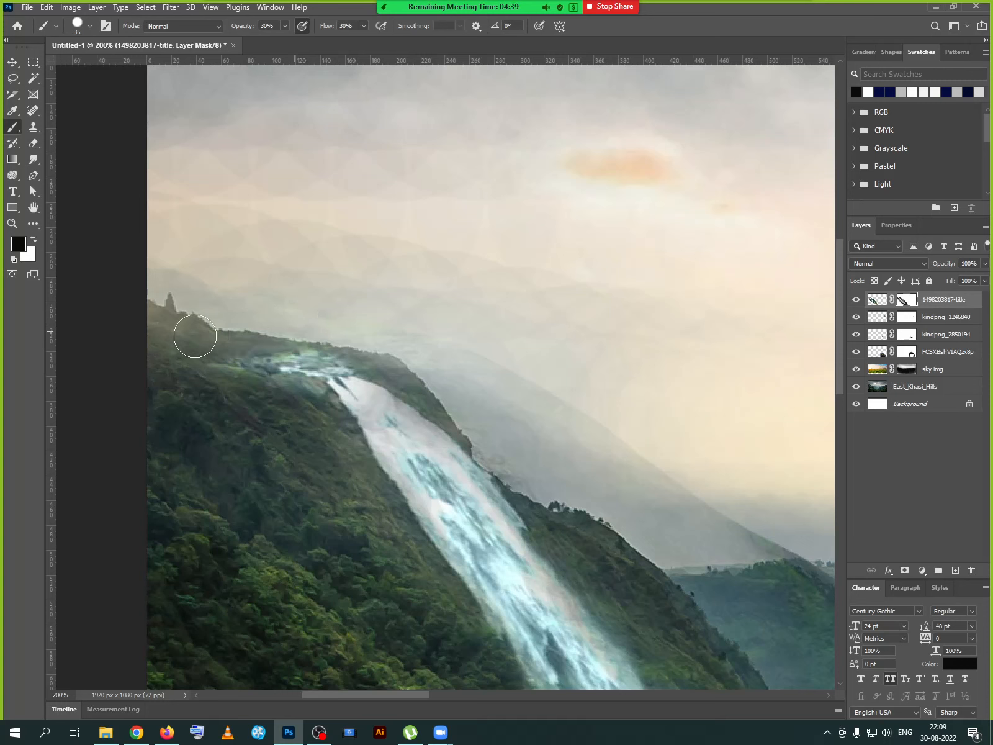
left_click_drag(300, 344, 281, 339)
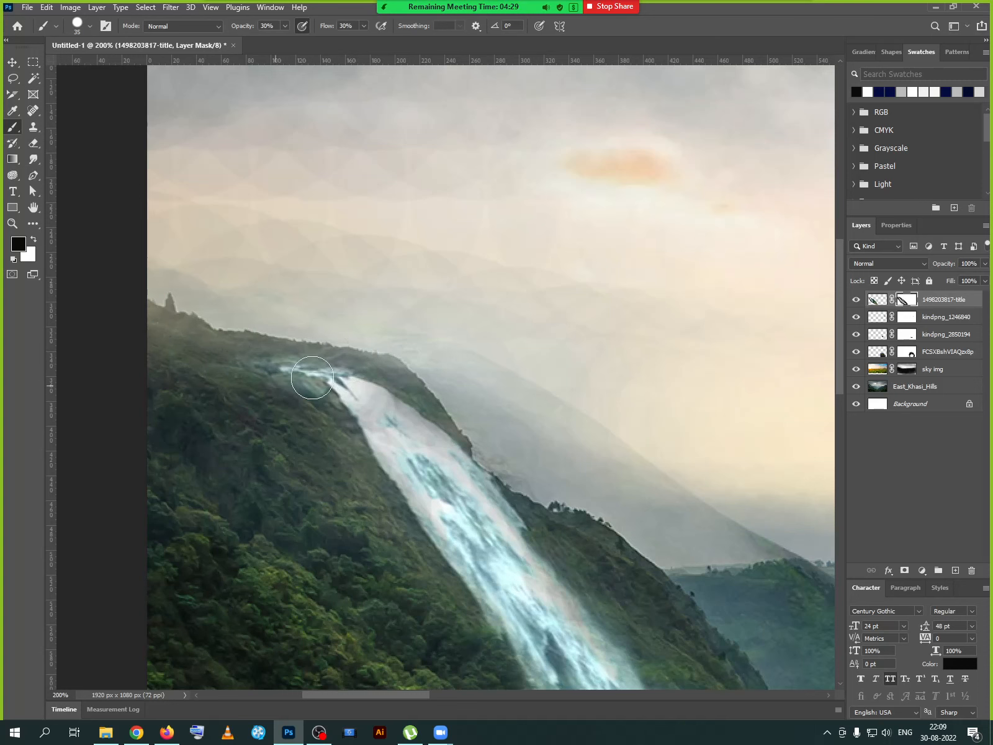
left_click(313, 377)
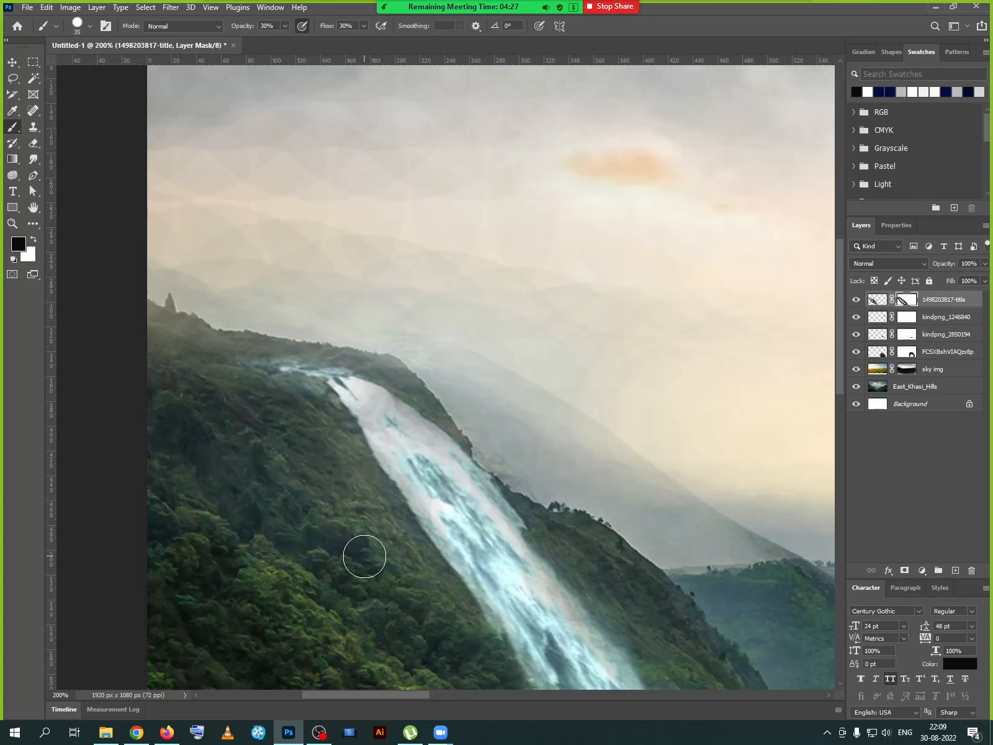
- Blend the right edge of the upper waterfall into the dark slope by painting black on the mask with the 35 px brush
scroll(364, 555, "down", 2)
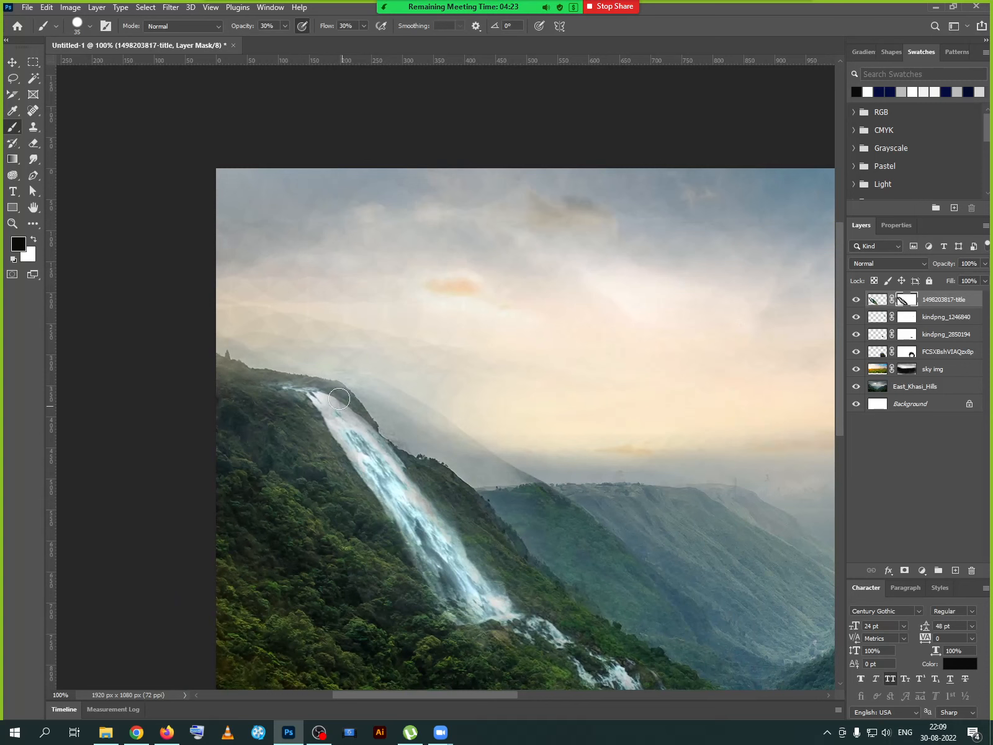
left_click_drag(353, 399, 404, 474)
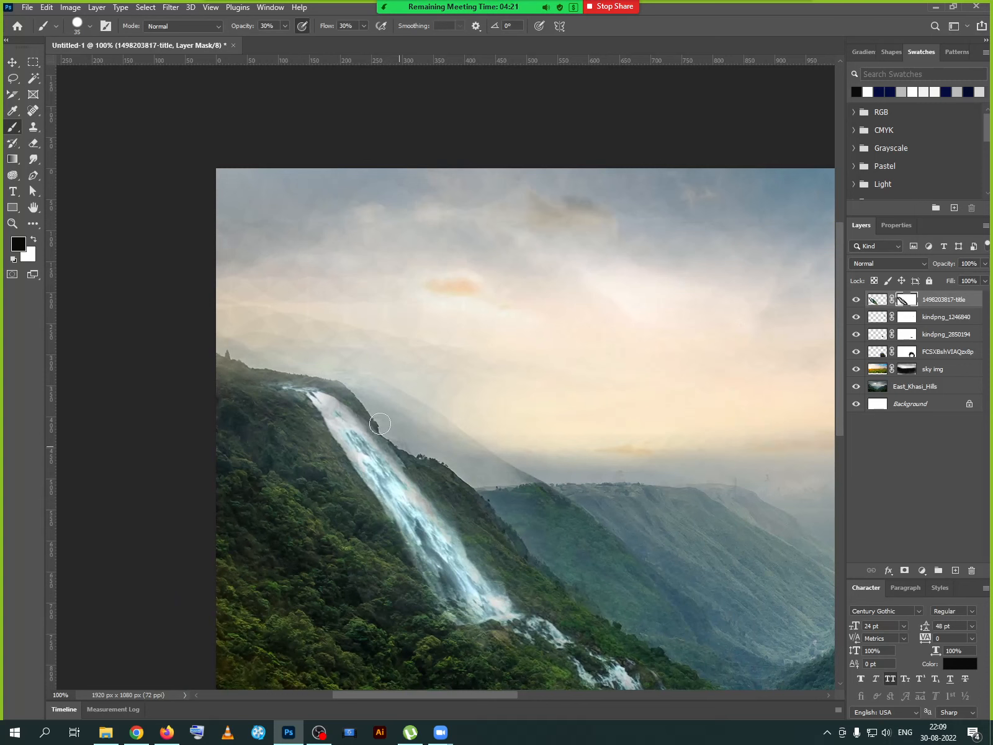
left_click_drag(358, 410, 412, 465)
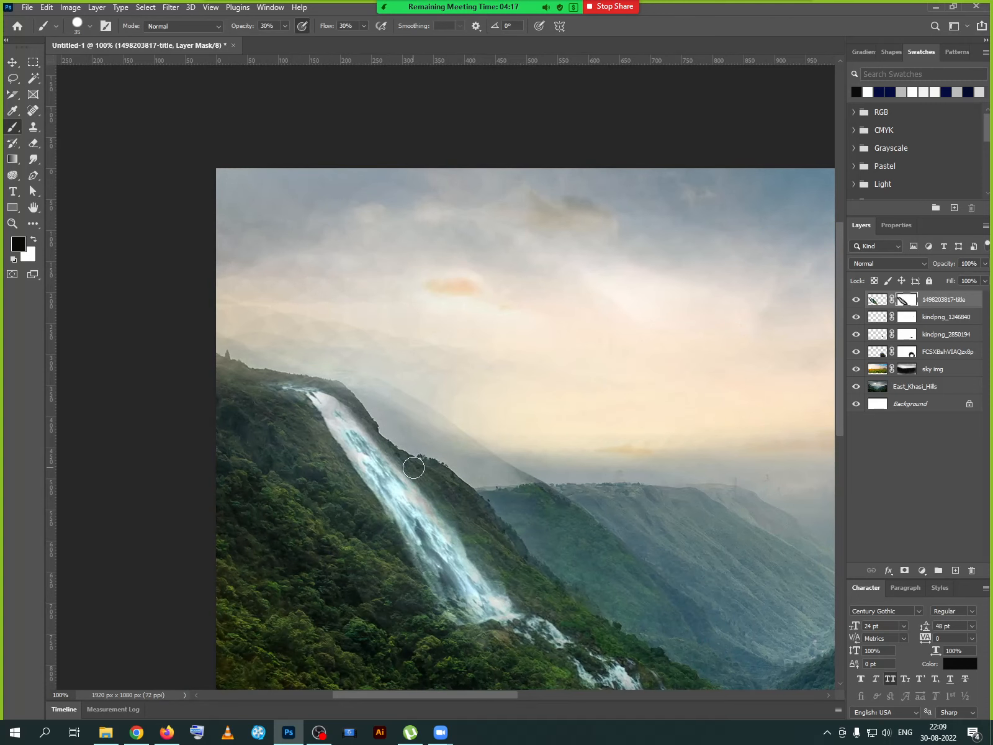
- Mask out the leftover haze and foliage along the lower left edge of the upper waterfall with the 35 px black brush
scroll(413, 467, "up", 3)
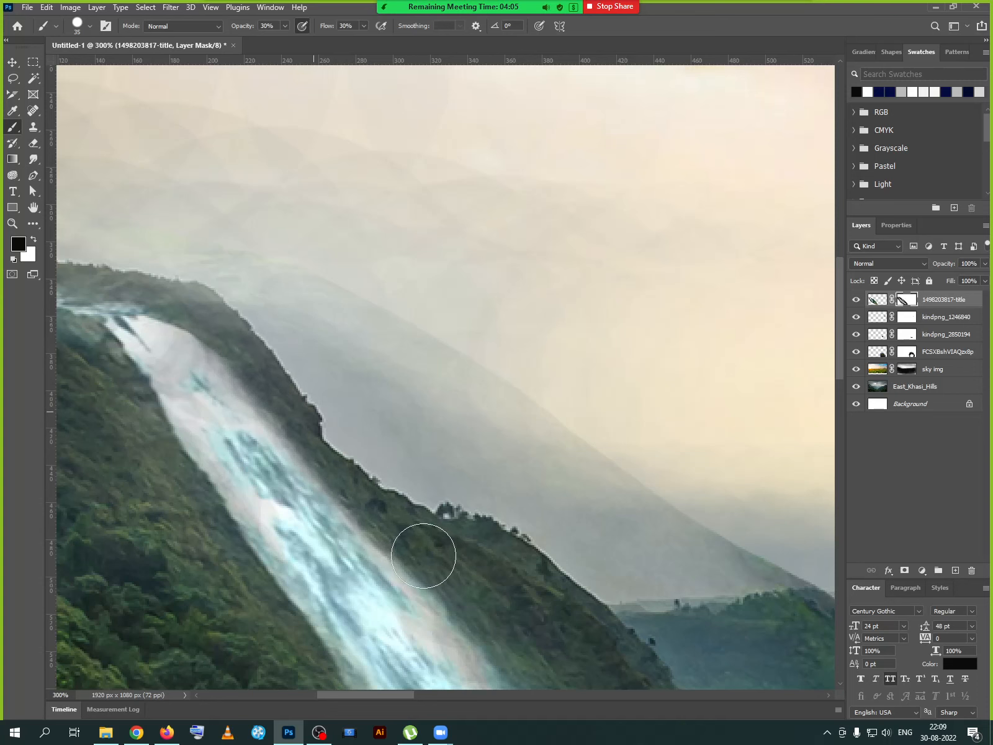
left_click_drag(279, 542, 144, 209)
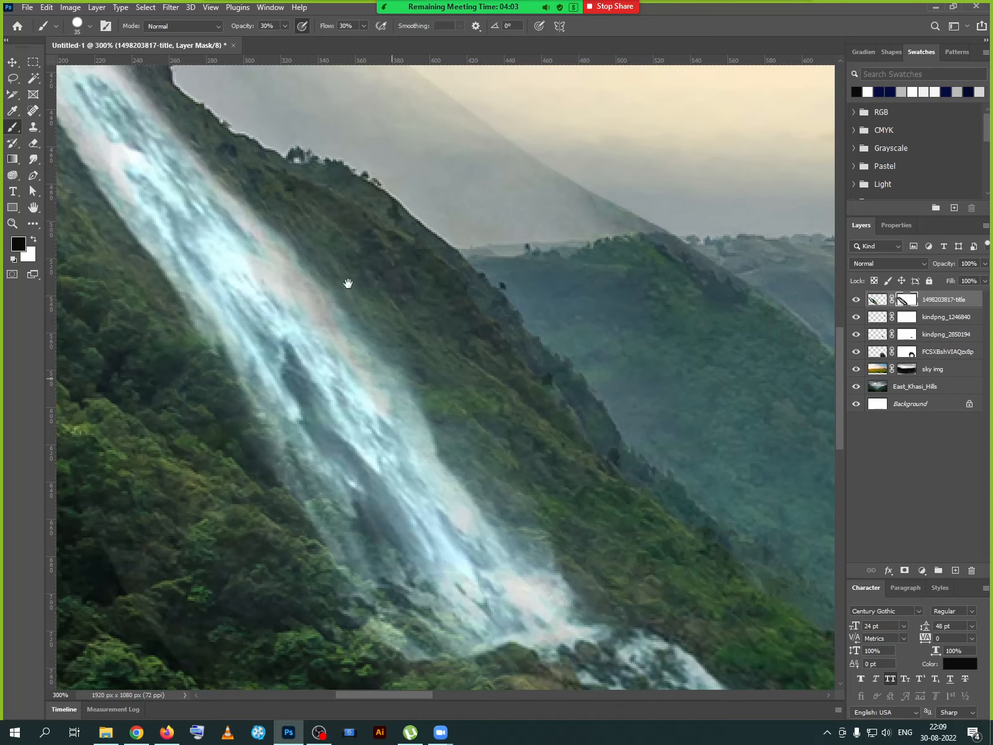
mouse_move(224, 422)
left_mouse_down()
mouse_move(266, 450)
mouse_move(327, 542)
mouse_move(431, 652)
mouse_move(384, 630)
mouse_move(435, 634)
mouse_move(497, 669)
mouse_move(409, 599)
left_mouse_up()
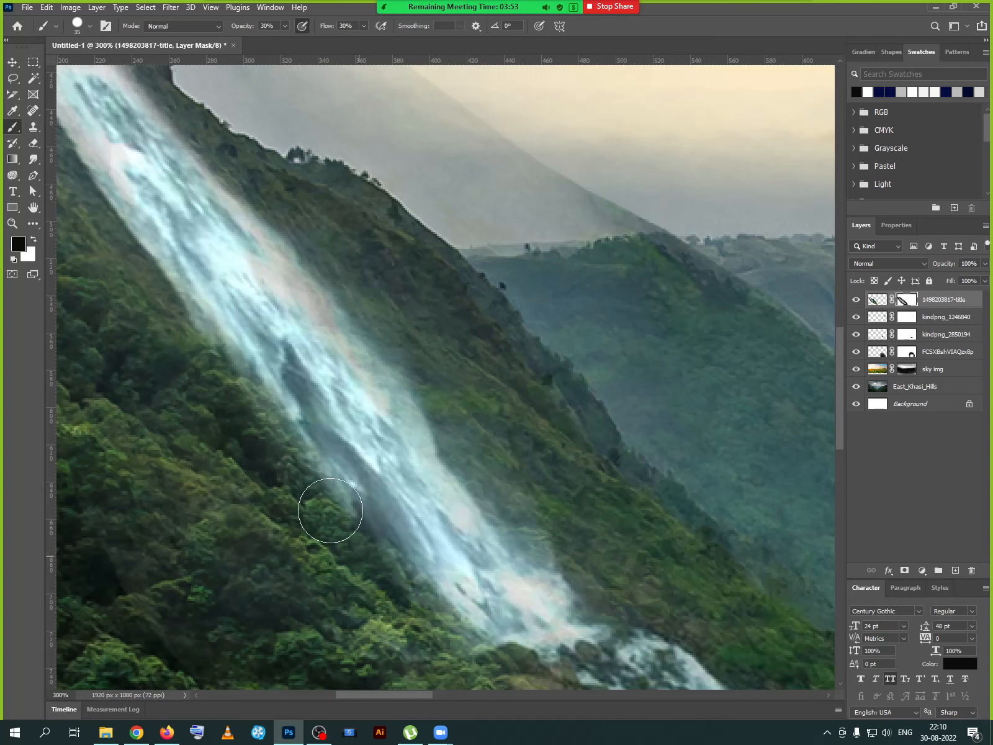
- Switch from the mask to the waterfall layer's image and extend the left strand at the waterfall's foot with a 90 px Clone Stamp
left_click_drag(377, 634, 192, 476)
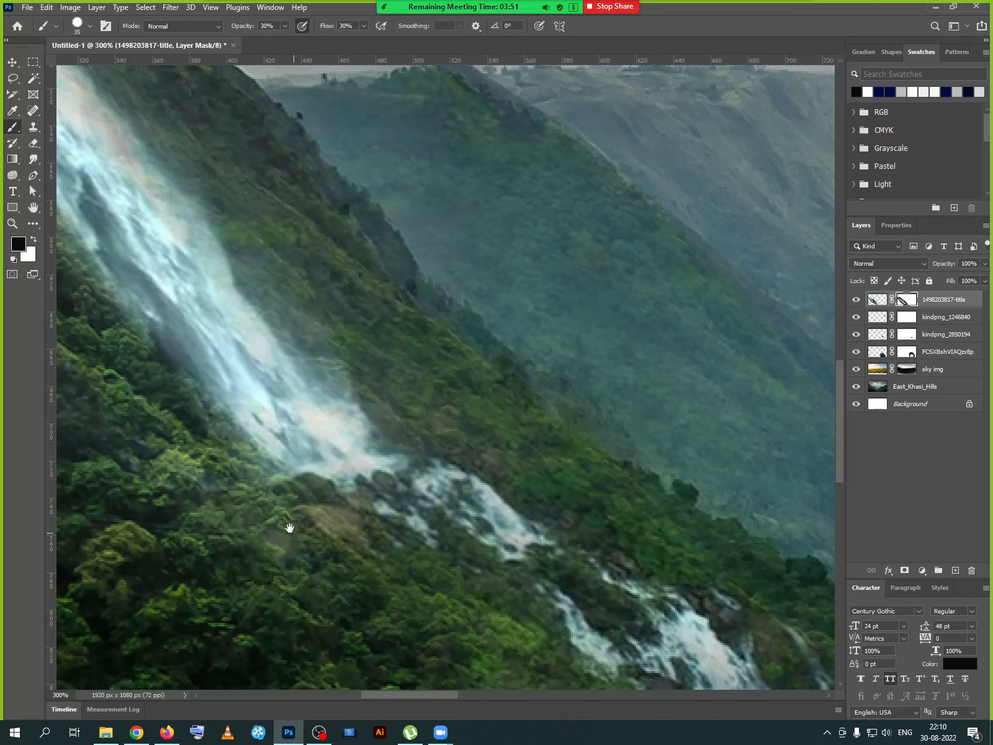
key("ctrl+minus")
key("ctrl+minus")
key("ctrl+minus")
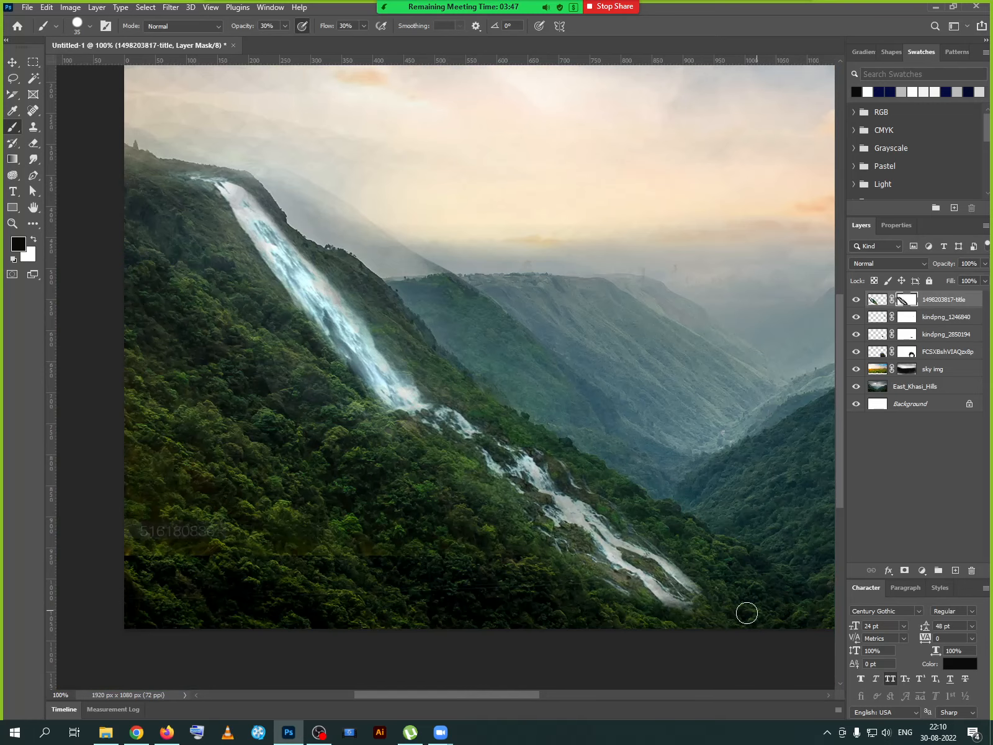
left_click_drag(677, 613, 492, 582)
key("ctrl+plus")
key("ctrl+plus")
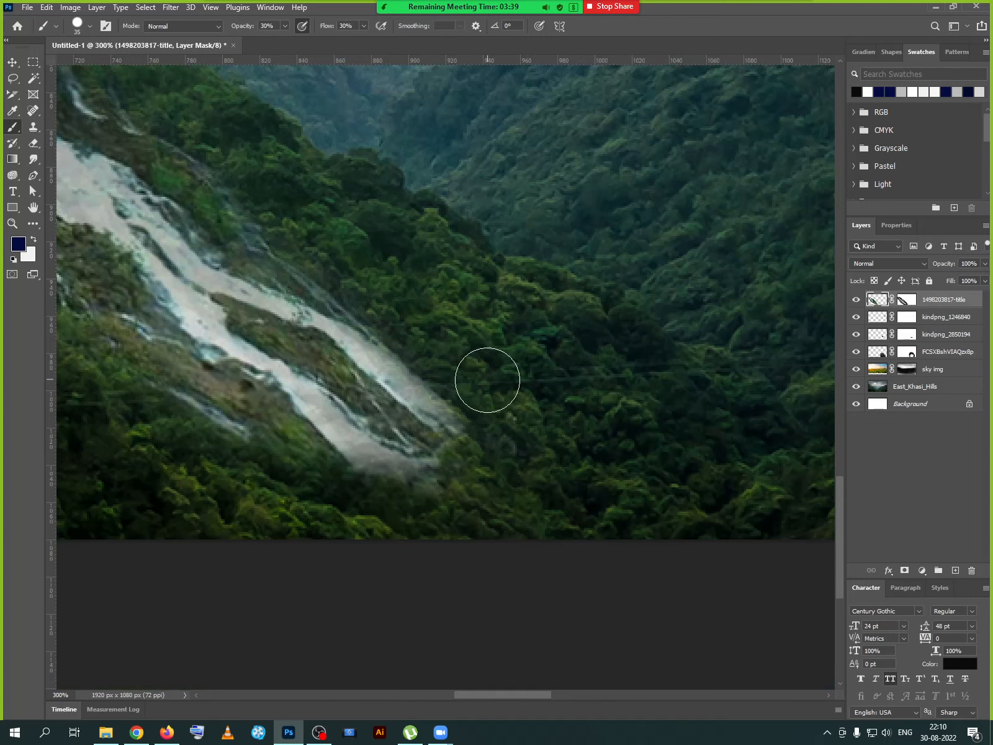
key("ctrl+2")
left_click(36, 129)
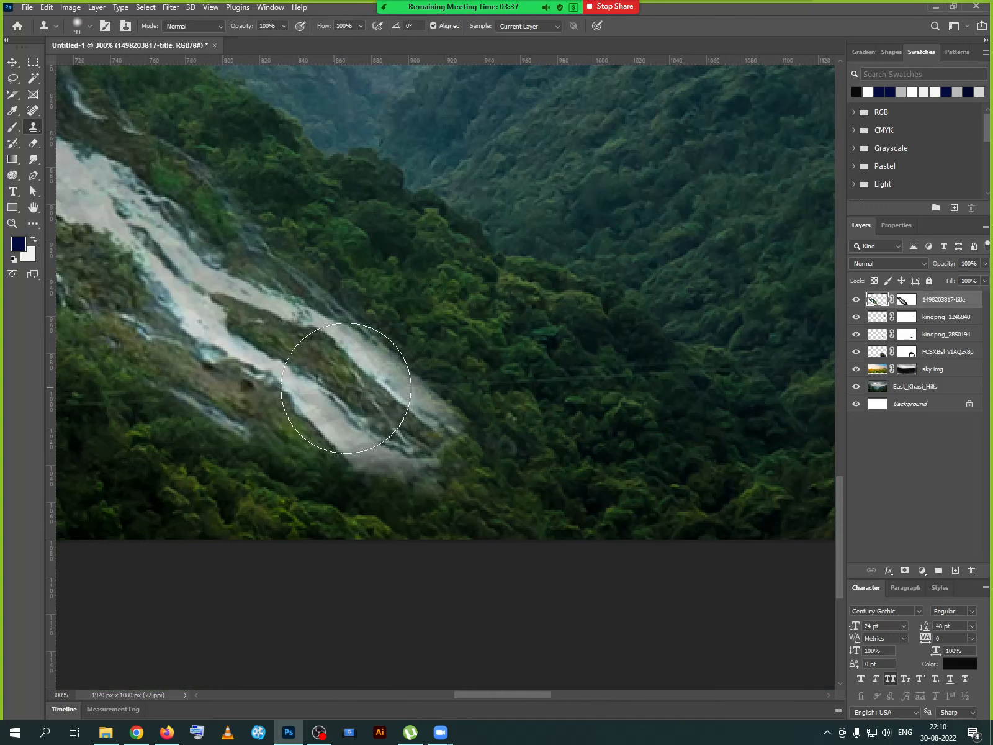
left_click(343, 417, "alt")
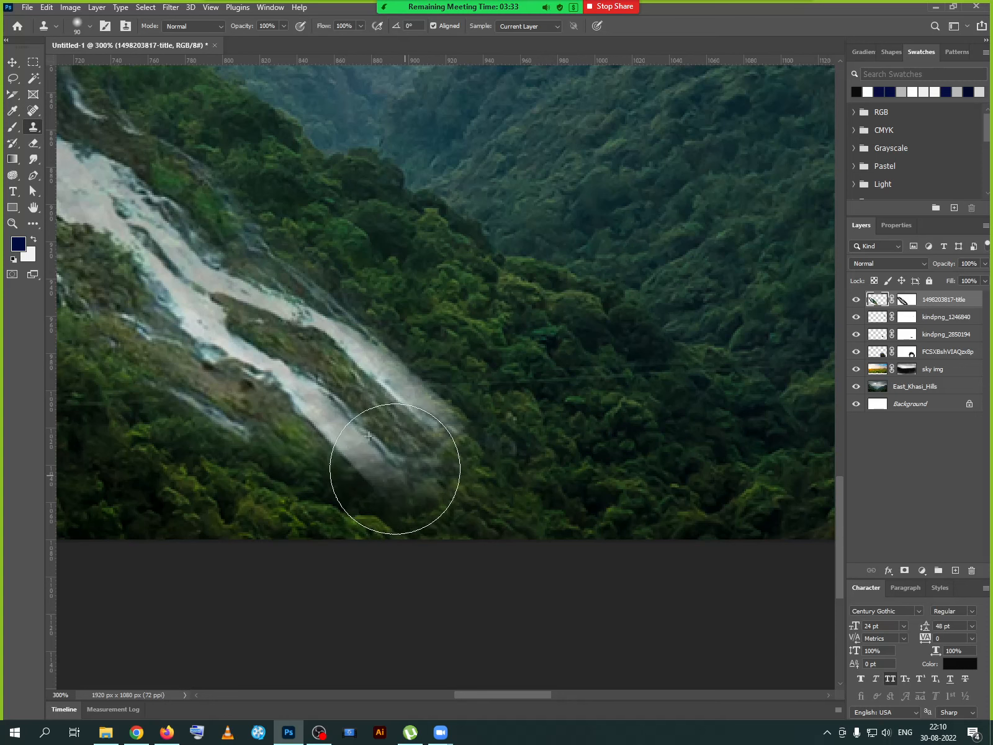
left_click(354, 441)
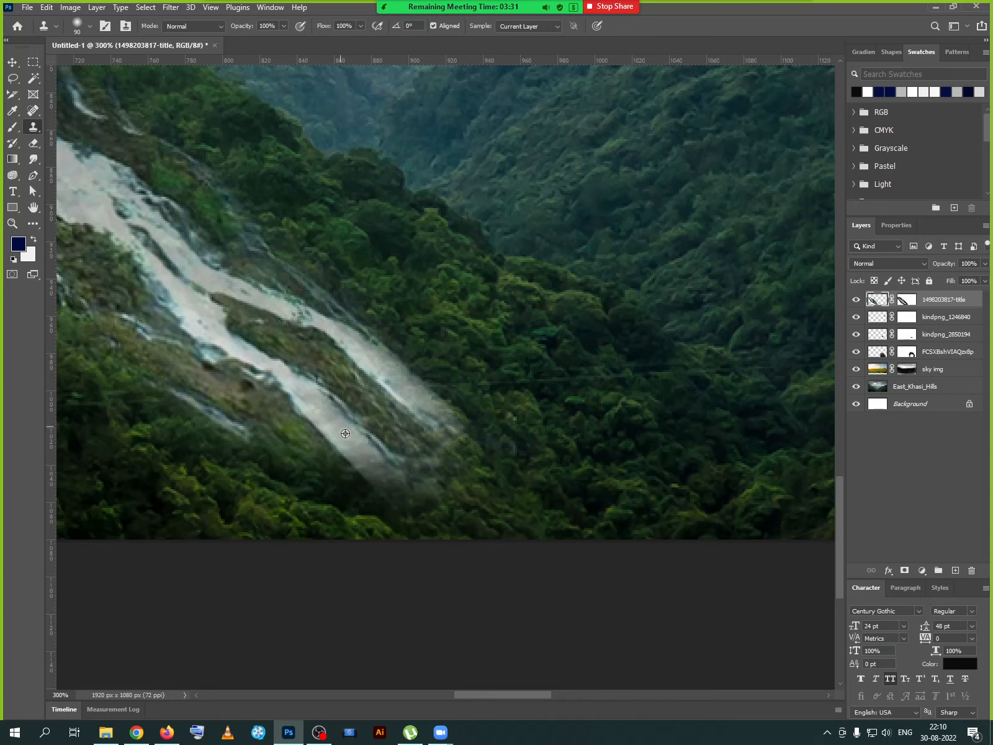
- Resample the water with a 70 px Clone Stamp and extend both strands of the waterfall's foot farther down the slope
left_click(345, 433, "alt")
key("bracketleft")
key("bracketleft")
left_click_drag(369, 454, 437, 515)
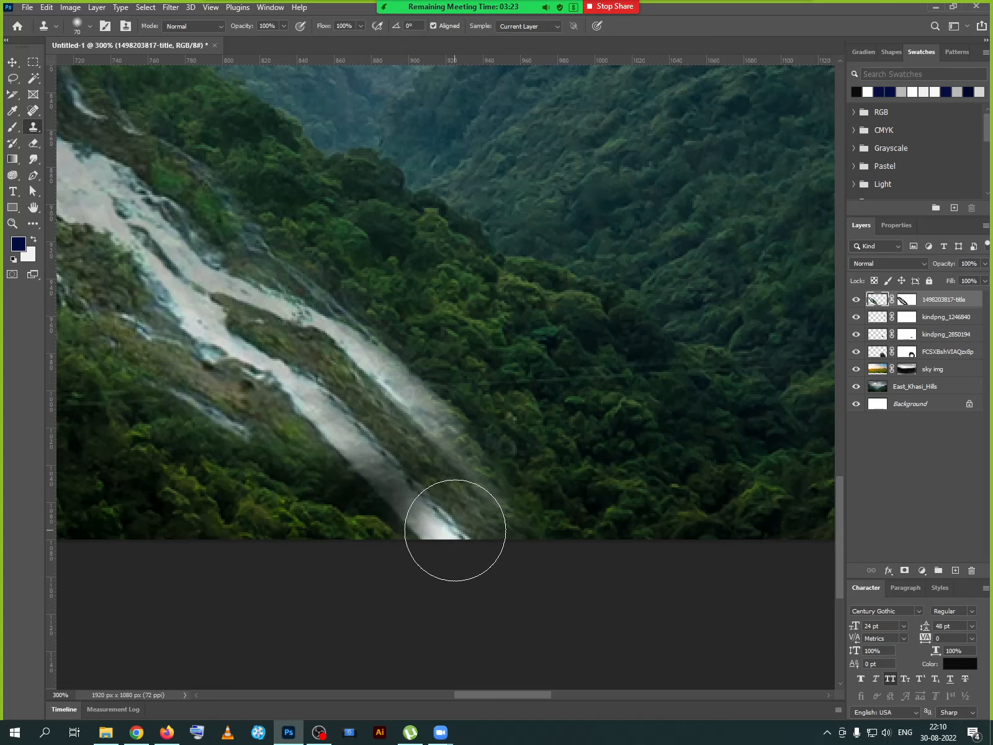
mouse_move(411, 487)
left_mouse_down()
mouse_move(456, 517)
mouse_move(414, 492)
mouse_move(453, 525)
mouse_move(494, 487)
left_mouse_up()
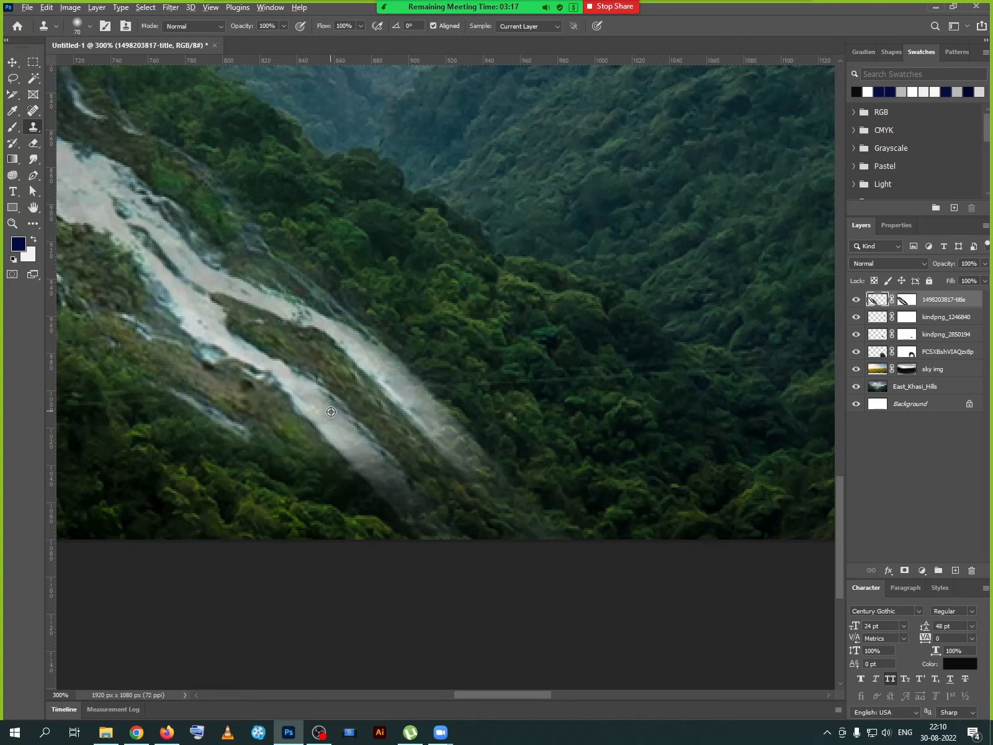
mouse_move(363, 458)
left_mouse_down()
mouse_move(451, 528)
mouse_move(418, 488)
mouse_move(443, 488)
mouse_move(399, 398)
left_mouse_up()
left_click(416, 414, "alt")
left_click_drag(442, 436, 535, 526)
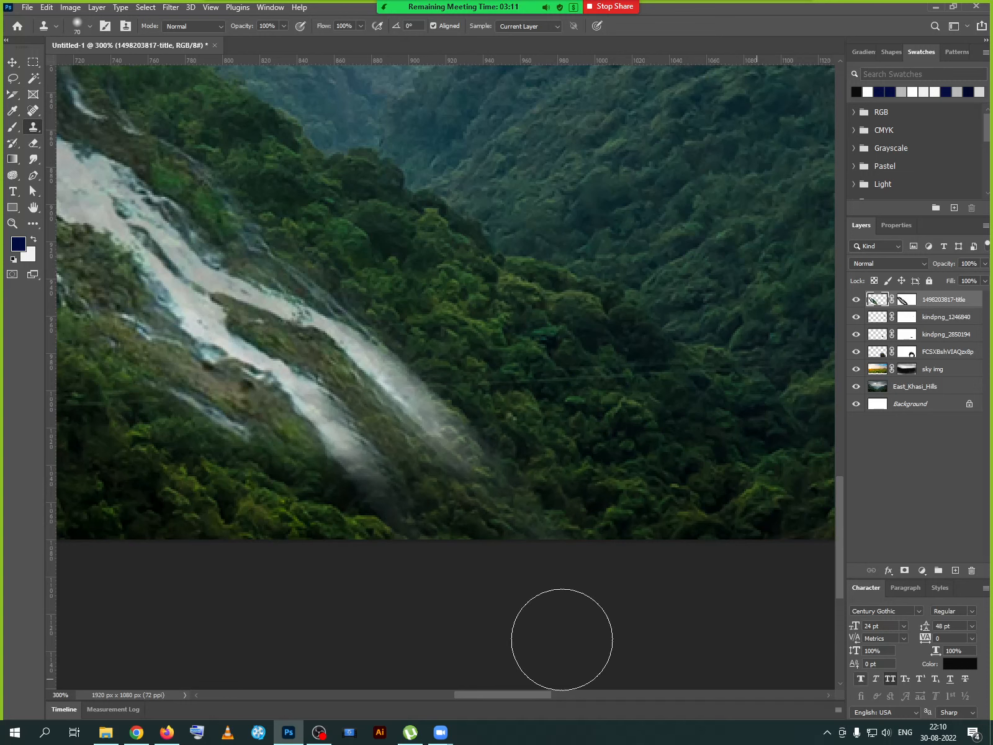
- Examine how the extended waterfall fits into the whole composition
left_click(11, 65)
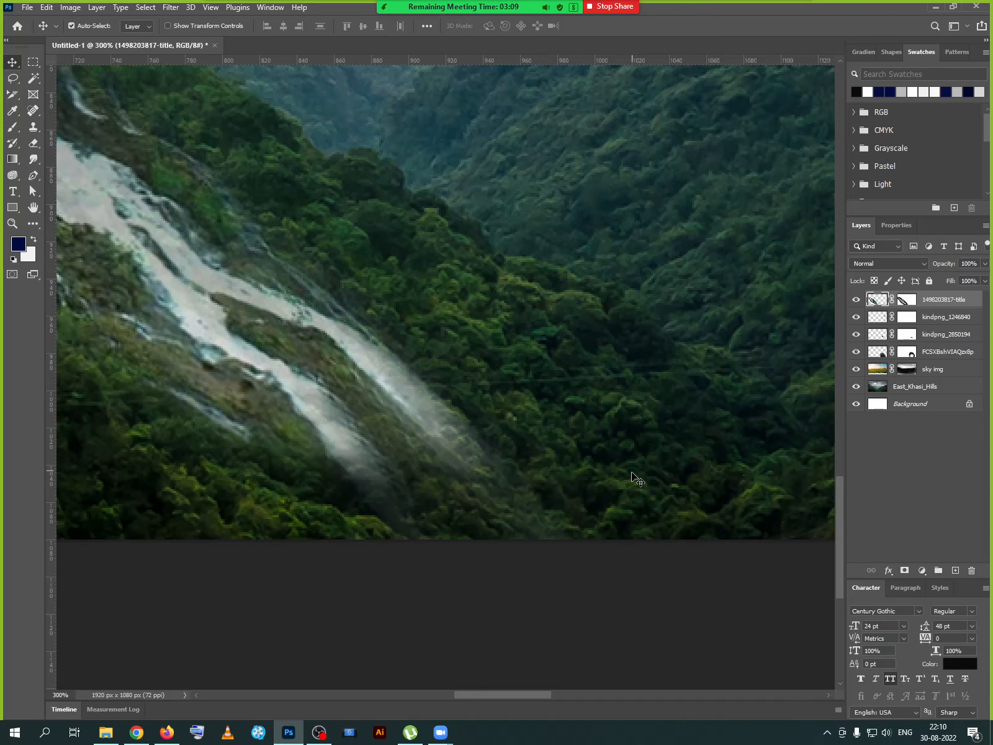
key("ctrl+minus")
key("ctrl+minus")
key("ctrl+minus")
key("ctrl+minus")
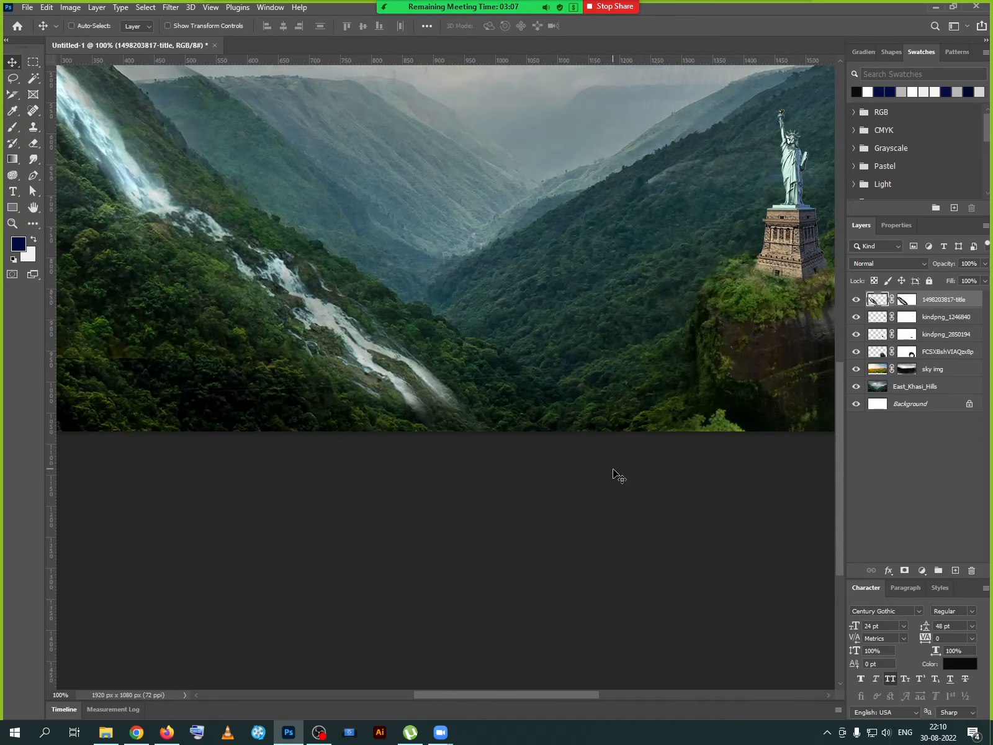
key("ctrl+minus")
key("ctrl+minus")
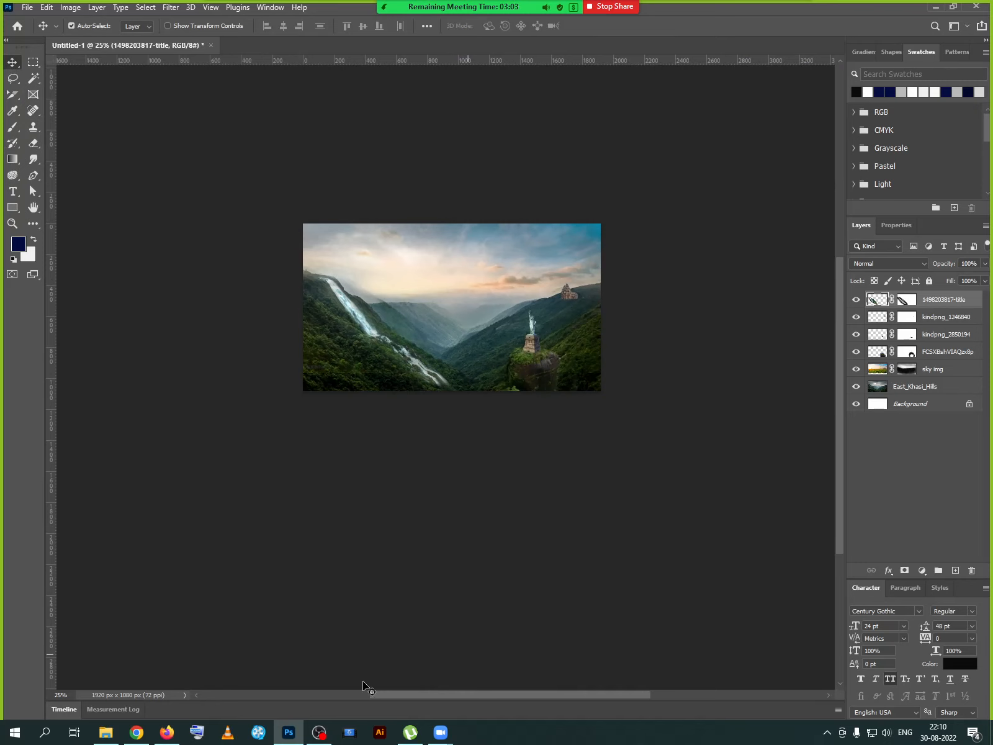
left_click(31, 9)
left_click(41, 30)
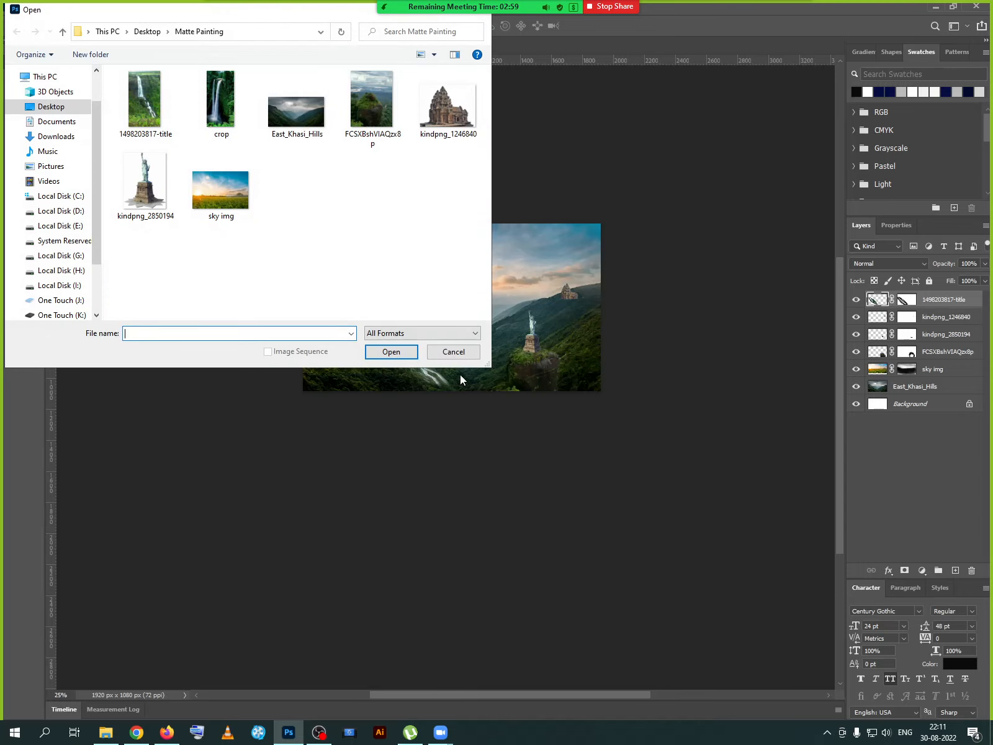
left_click(453, 352)
left_click(28, 8)
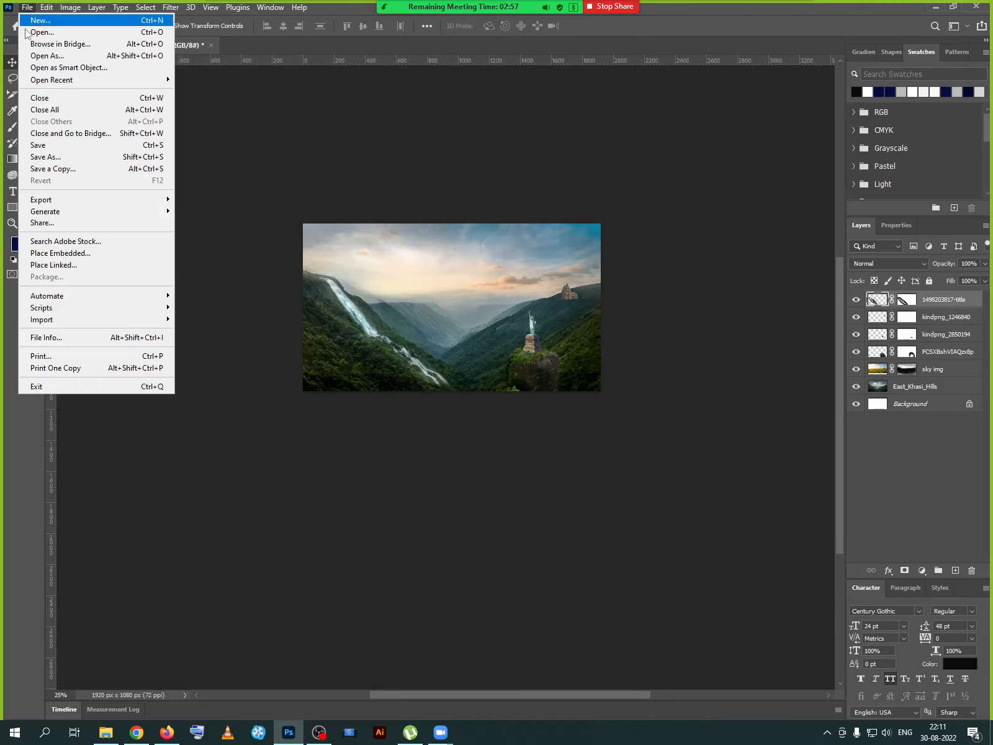
left_click(77, 253)
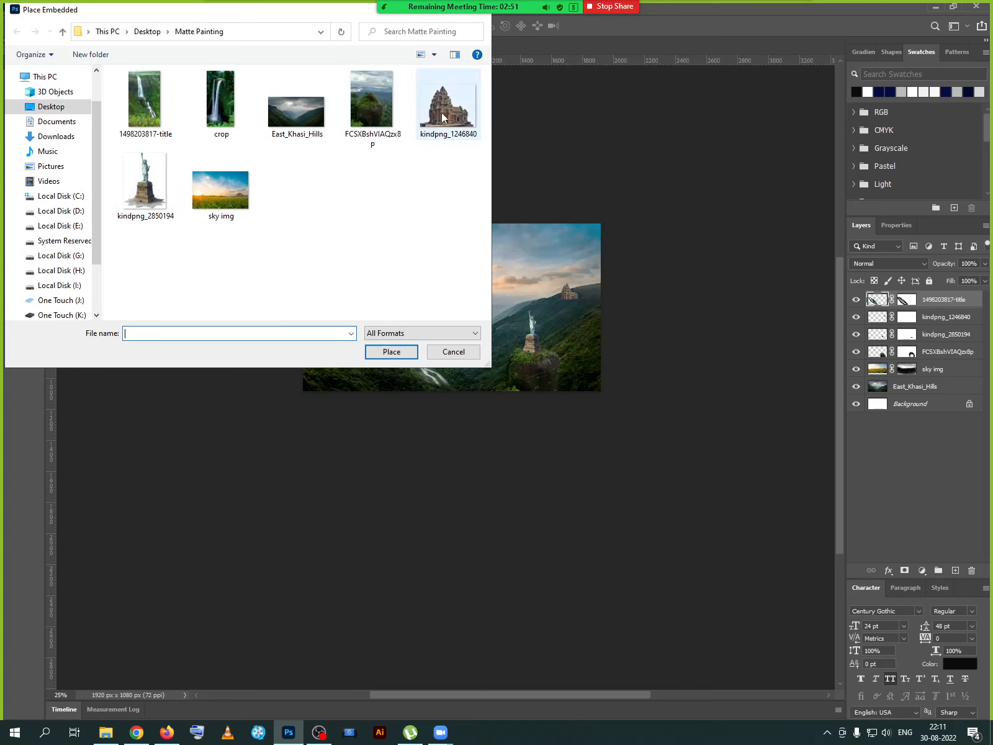
left_click(462, 353)
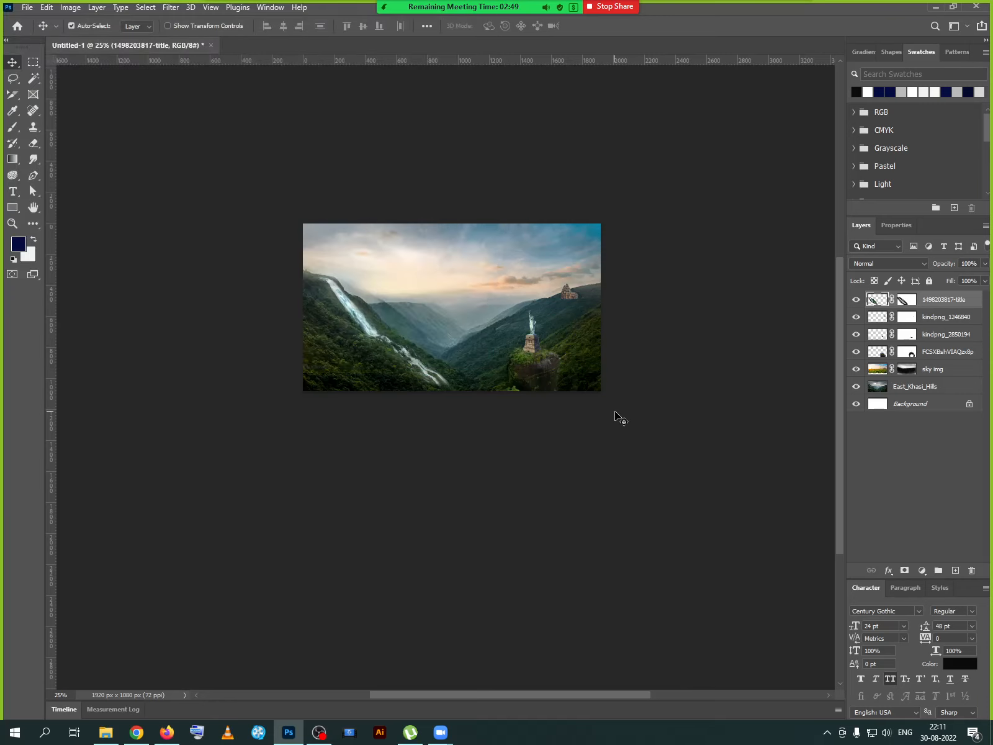
- Add a Hue/Saturation adjustment layer above the waterfall layer, set its Hue to -8 and float its settings over the canvas
key("ctrl+plus")
key("ctrl+plus")
key("ctrl+plus")
key("ctrl+plus")
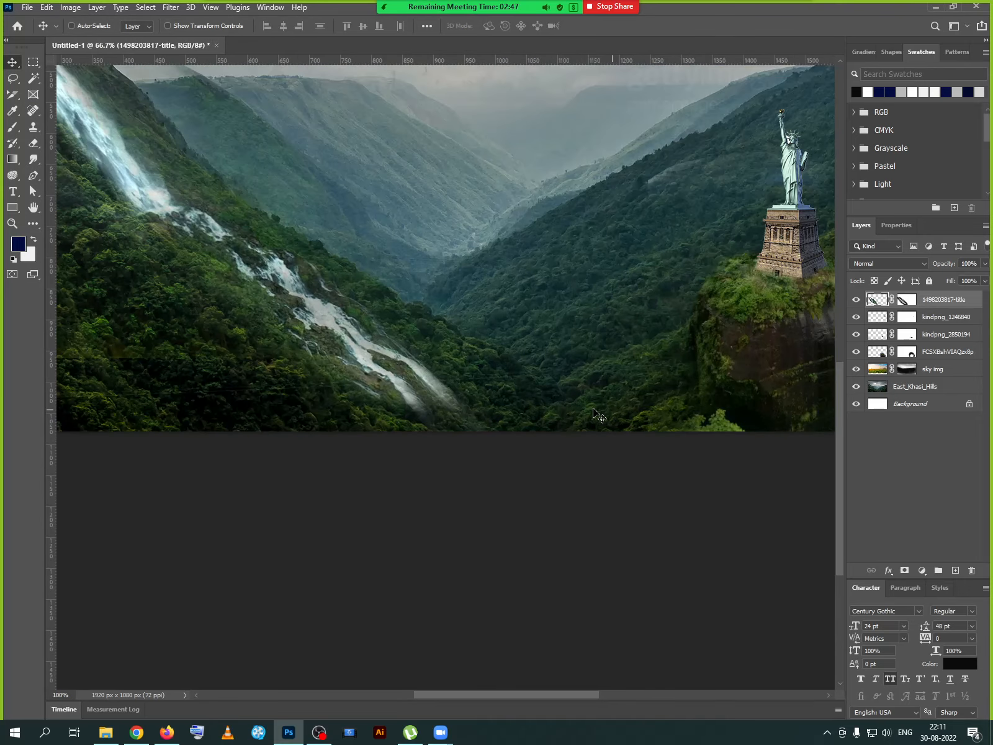
left_click_drag(531, 428, 657, 542)
left_click_drag(263, 345, 337, 399)
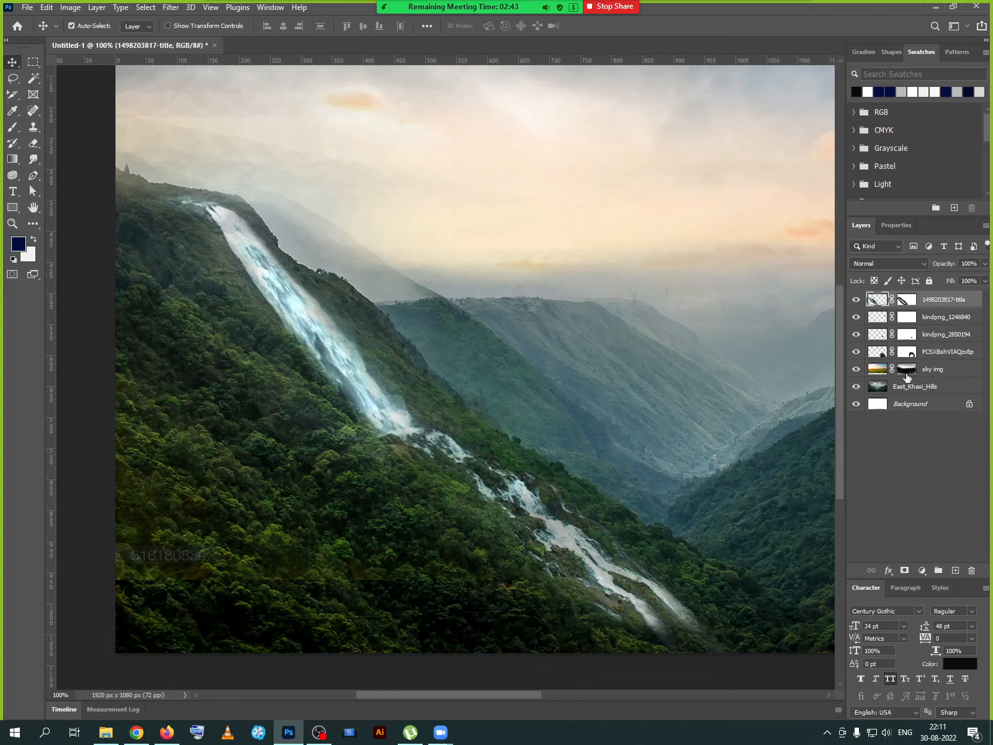
left_click(922, 570)
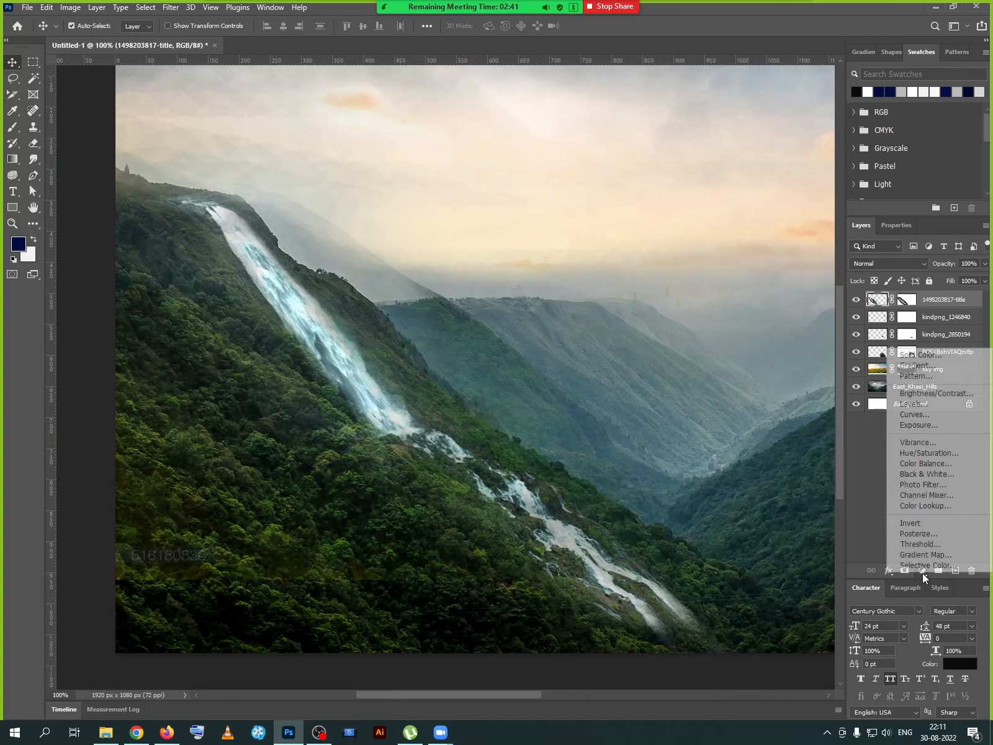
left_click(930, 453)
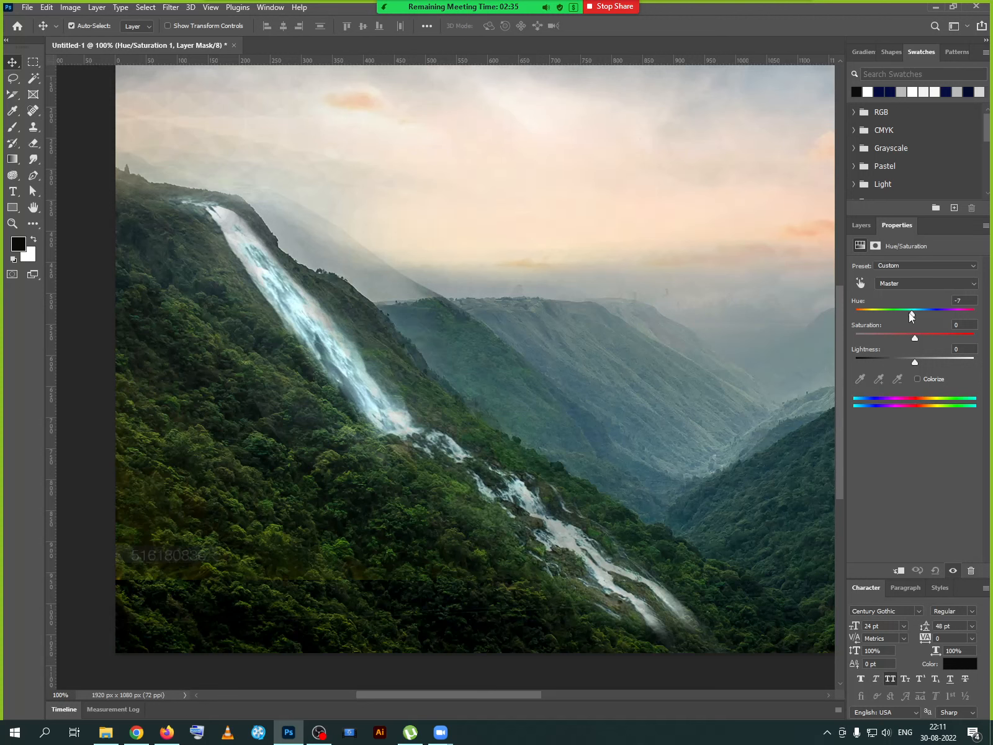
mouse_move(911, 317)
left_mouse_down()
mouse_move(874, 312)
mouse_move(928, 311)
mouse_move(896, 311)
mouse_move(911, 311)
left_mouse_up()
left_click_drag(894, 225, 631, 131)
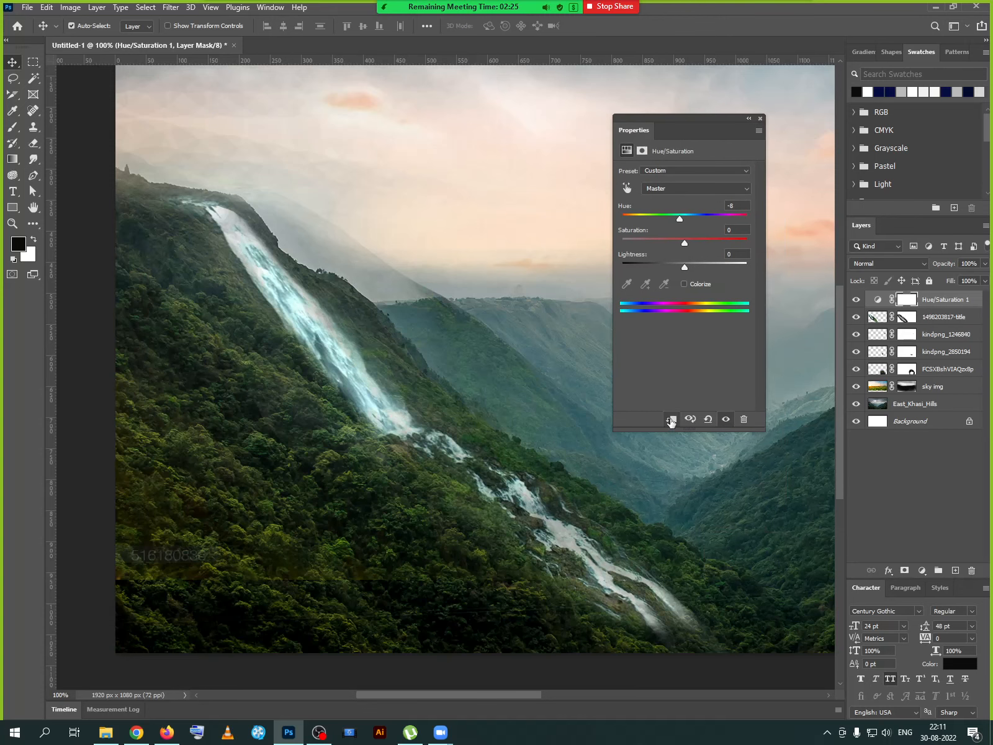
- Clip the Hue/Saturation adjustment to the waterfall layer and set Hue to -85, Saturation to -41 and Lightness to -3
left_click(671, 420)
mouse_move(678, 214)
left_mouse_down()
mouse_move(634, 216)
mouse_move(678, 217)
mouse_move(659, 216)
left_mouse_up()
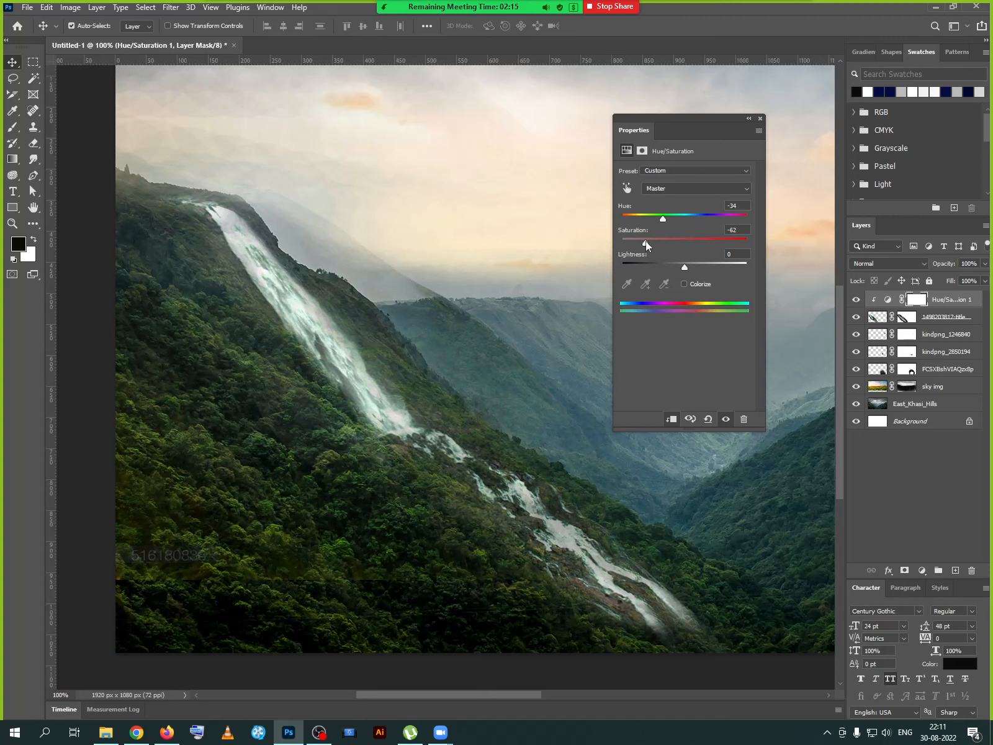
left_click_drag(646, 242, 647, 242)
left_click_drag(683, 266, 659, 242)
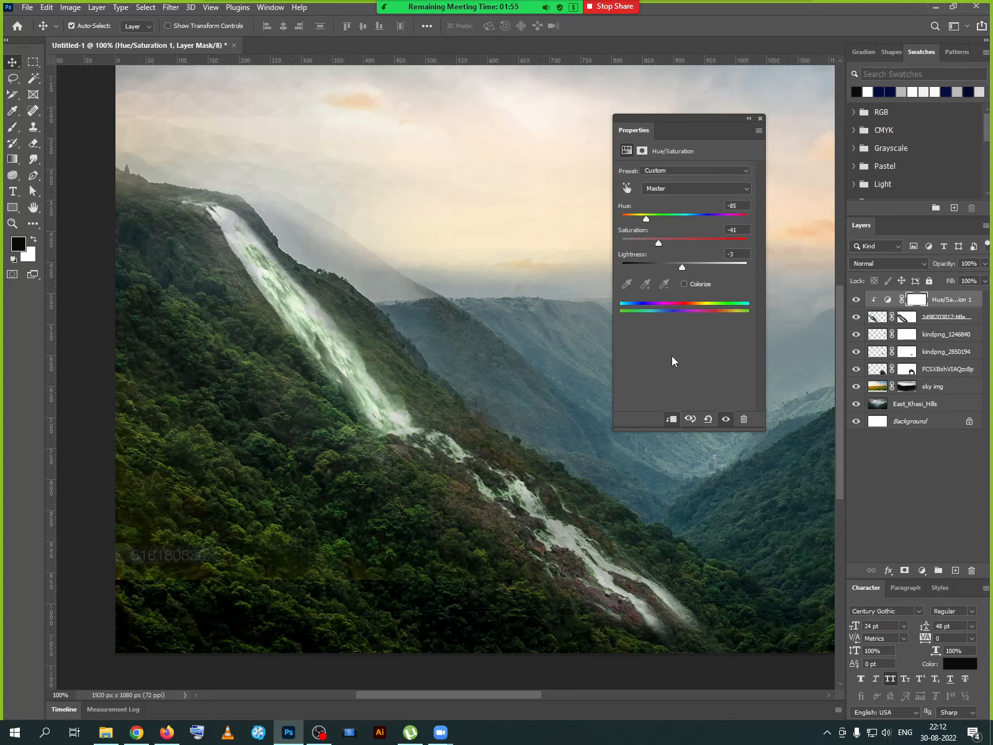
- Close the adjustment settings and compare the waterfall's colour with and without the Hue/Saturation adjustment
key("ctrl+minus")
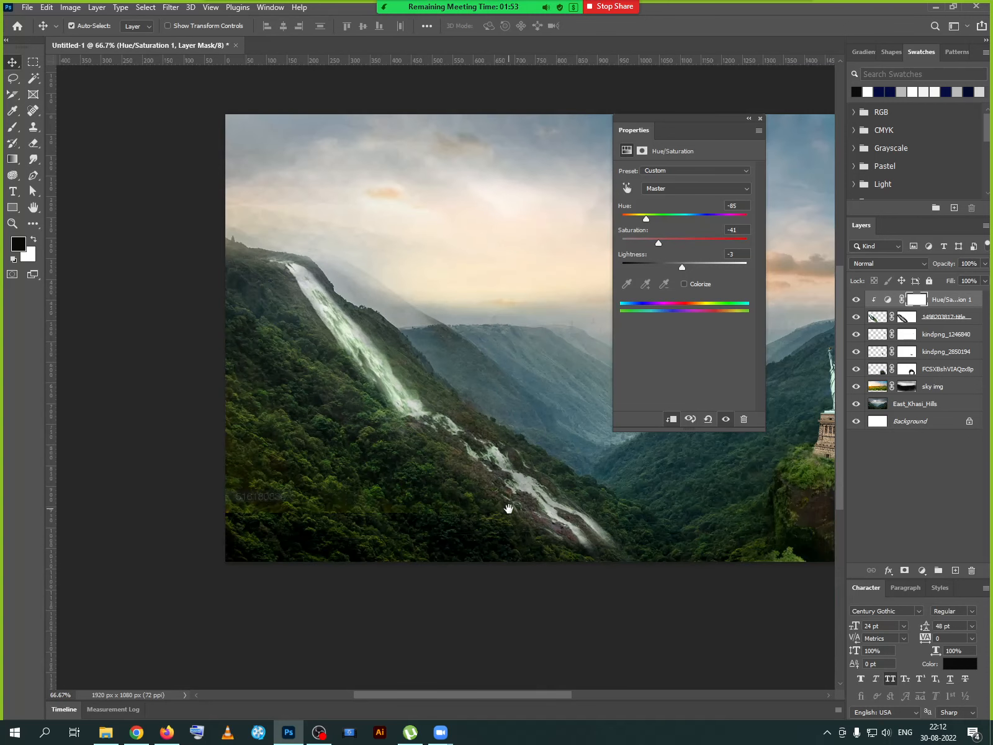
left_click_drag(508, 508, 339, 518)
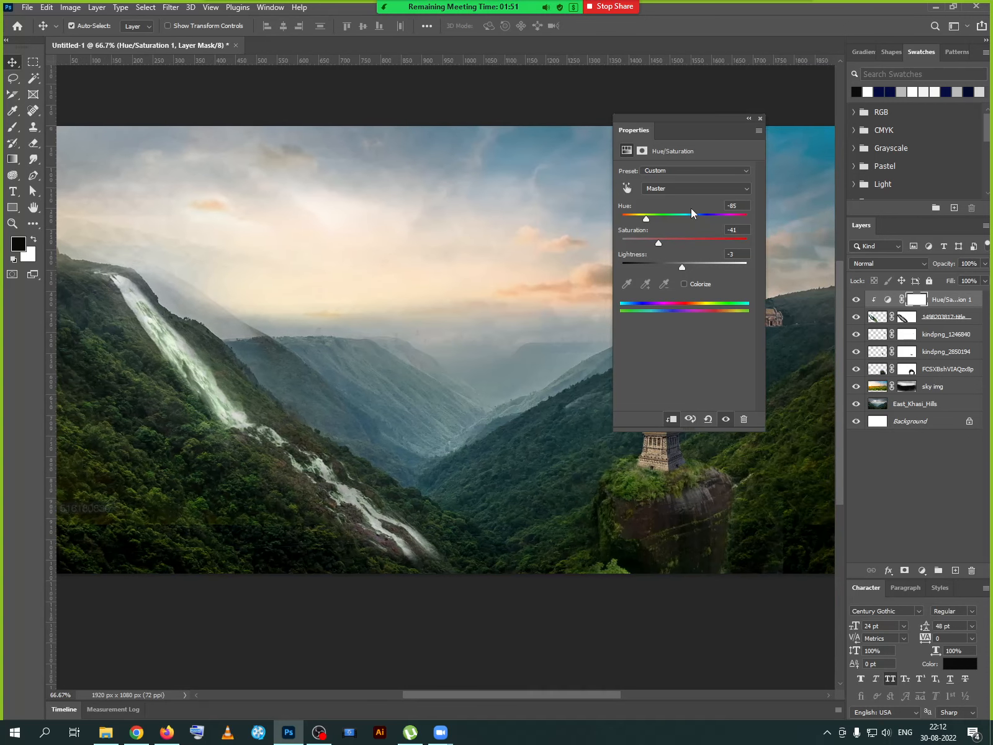
left_click(761, 117)
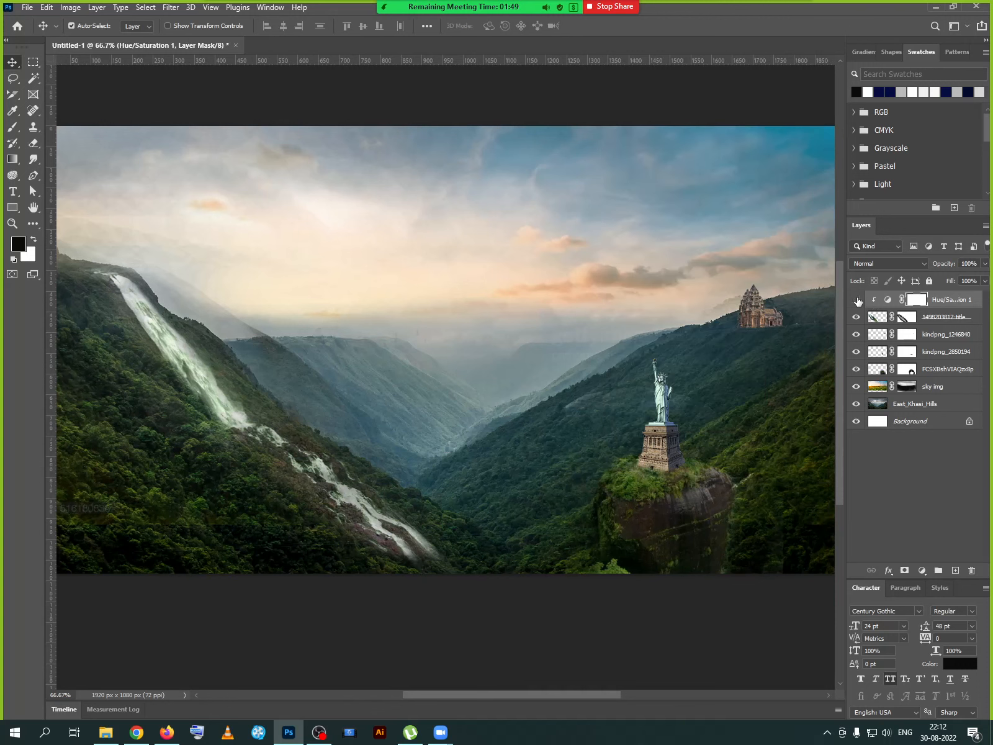
left_click(858, 300)
left_click(857, 299)
left_click(858, 300)
left_click(857, 300)
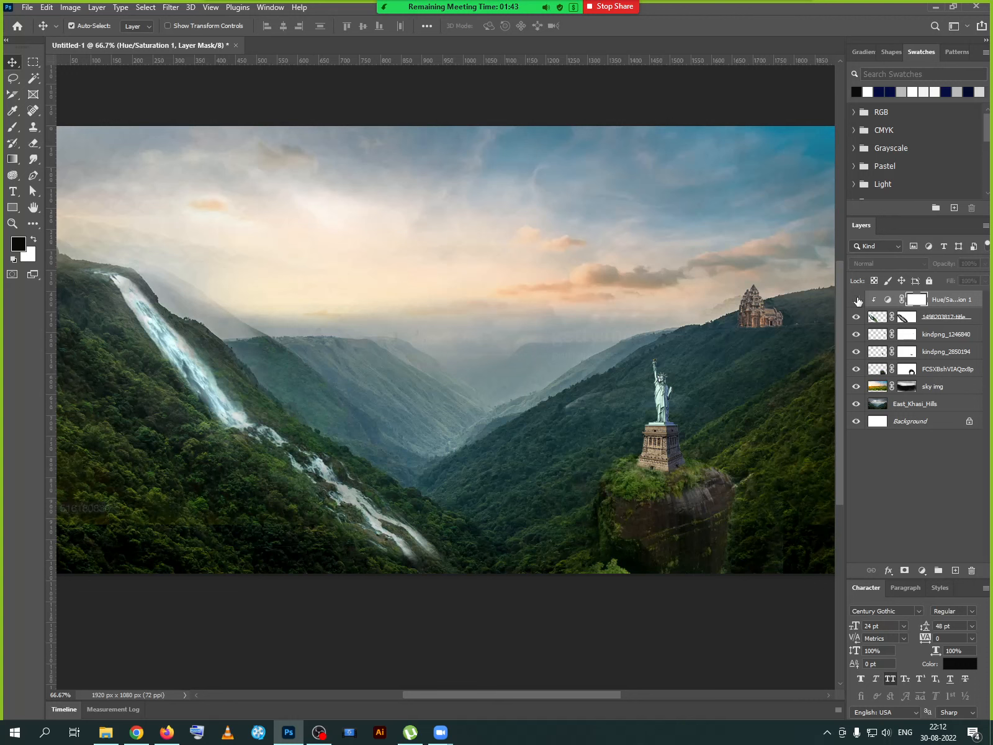
left_click(857, 300)
left_click(857, 300)
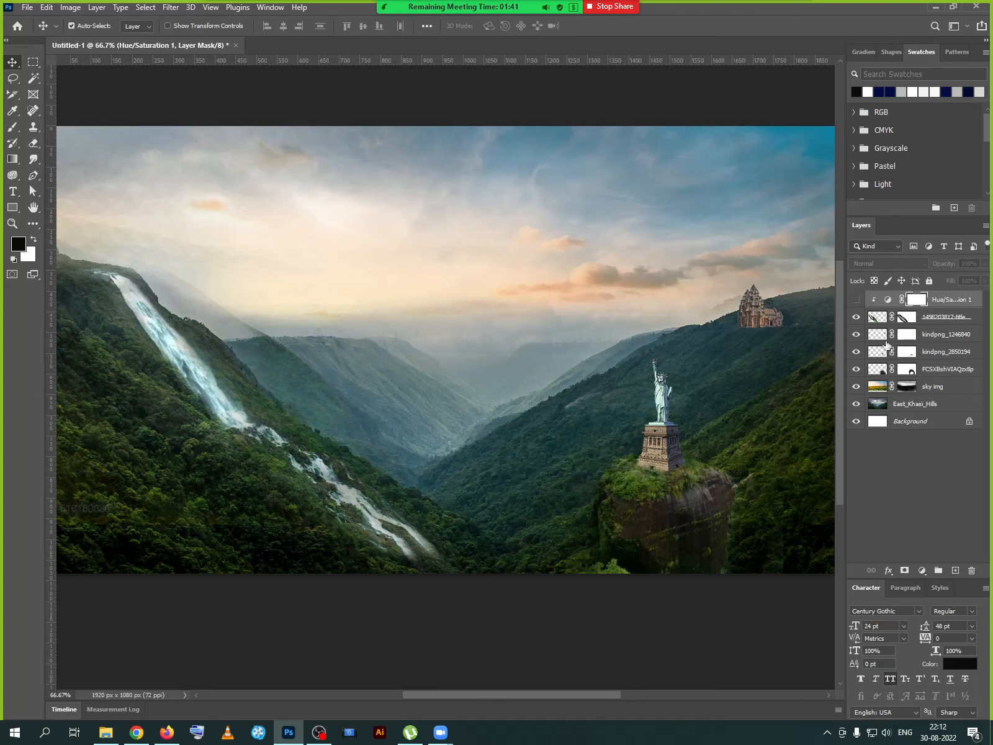
left_click(857, 301)
left_click(856, 301)
left_click(856, 301)
left_click(856, 300)
left_click(856, 300)
left_click(856, 300)
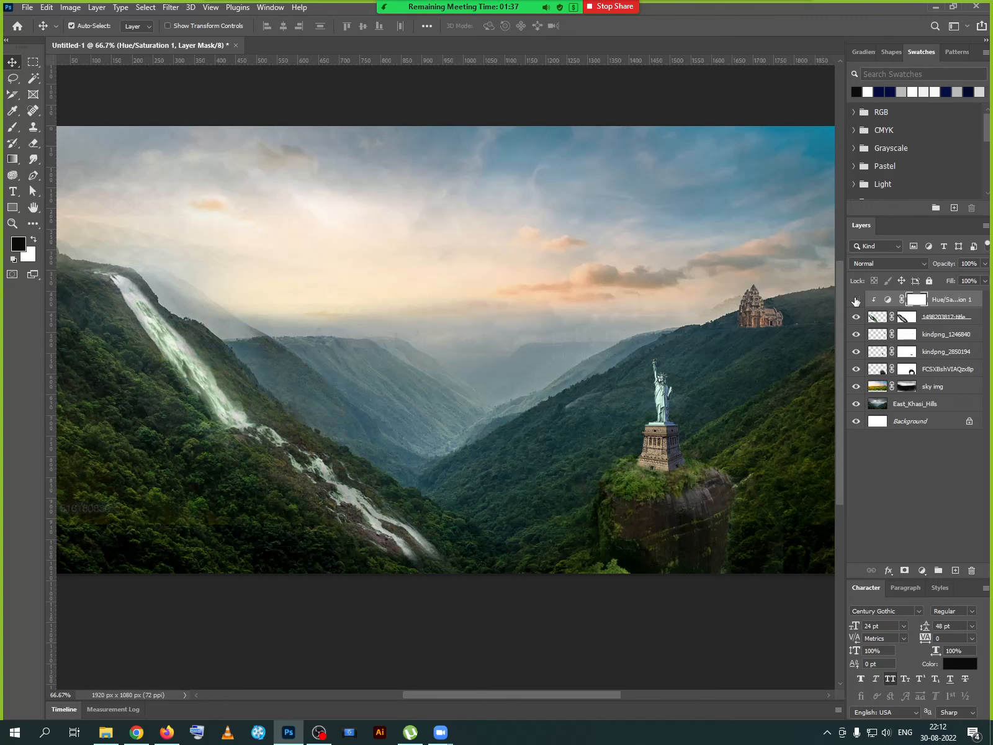
- Delete the Hue/Saturation adjustment layer above the waterfall
right_click(936, 302)
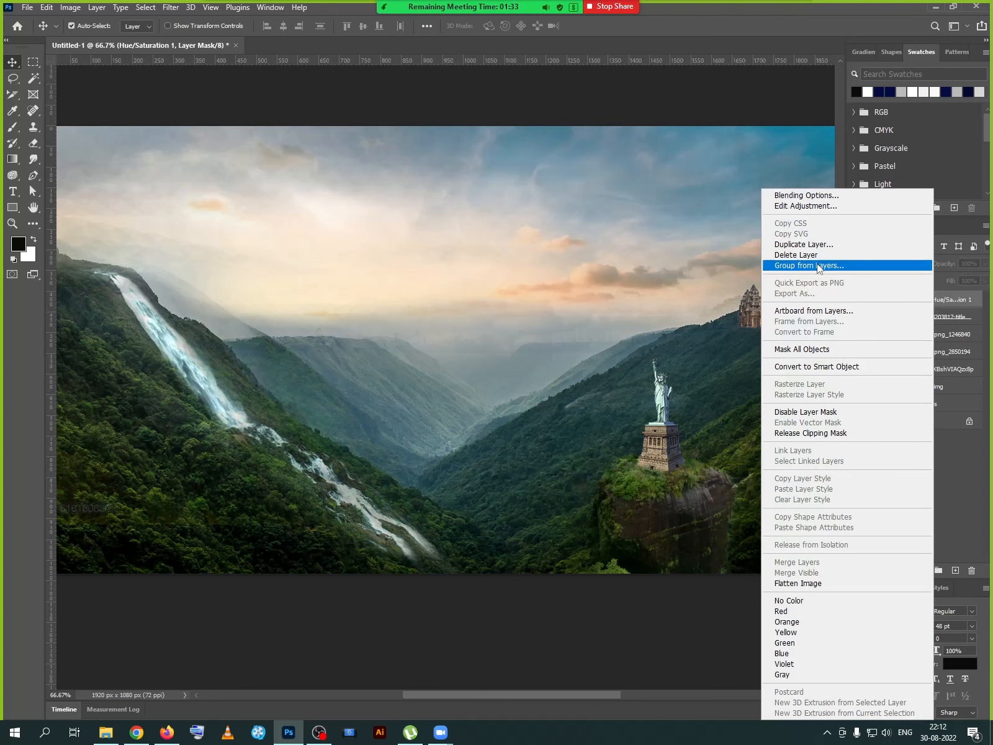
left_click(800, 255)
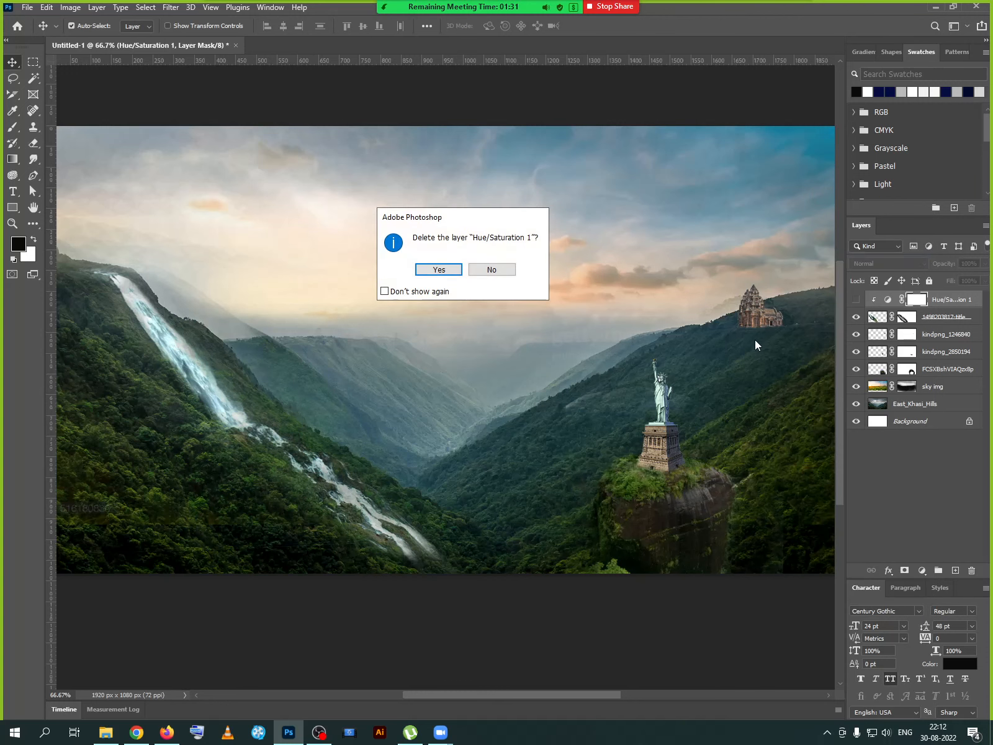
left_click(439, 269)
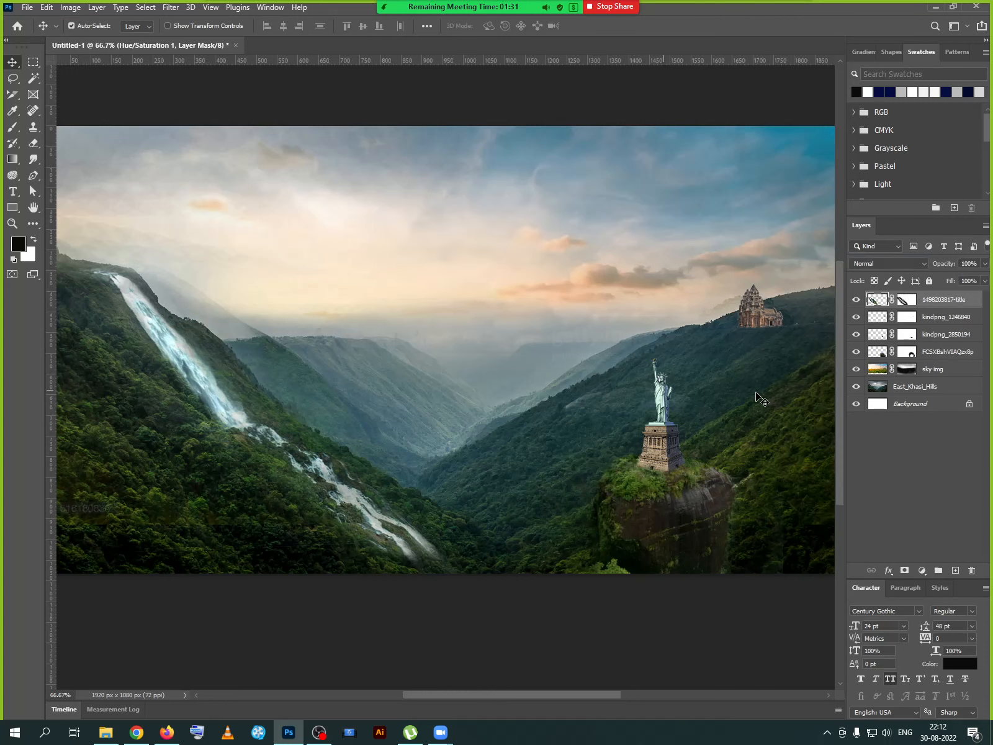
- Add a Brightness/Contrast adjustment layer above the statue layer and clip it to the statue
left_click(661, 446)
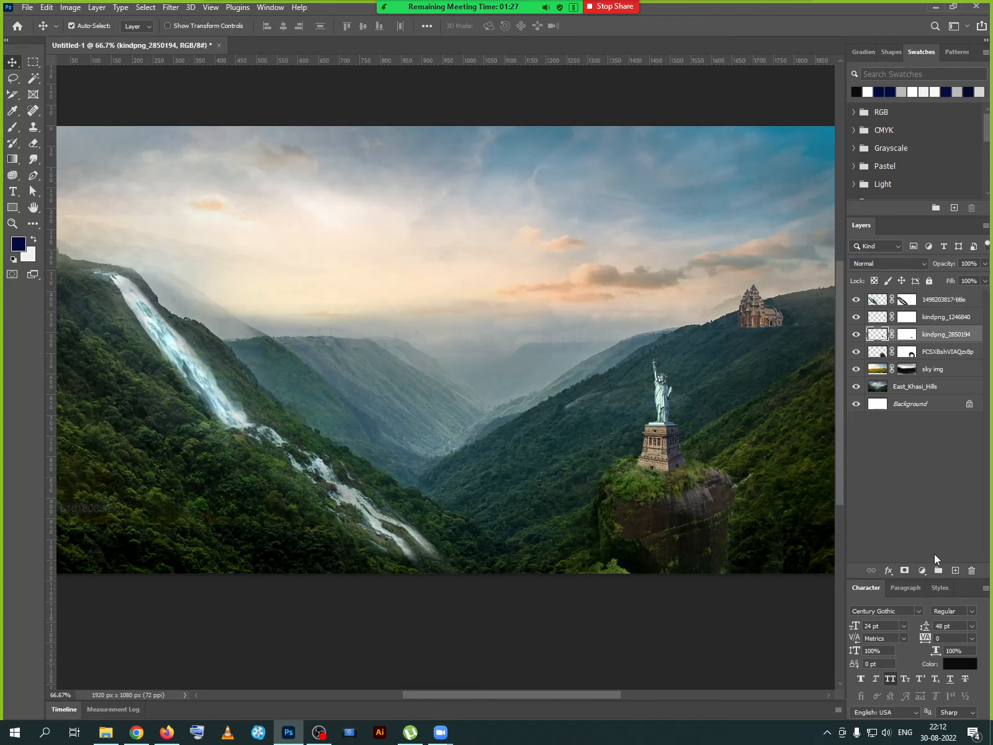
left_click(923, 570)
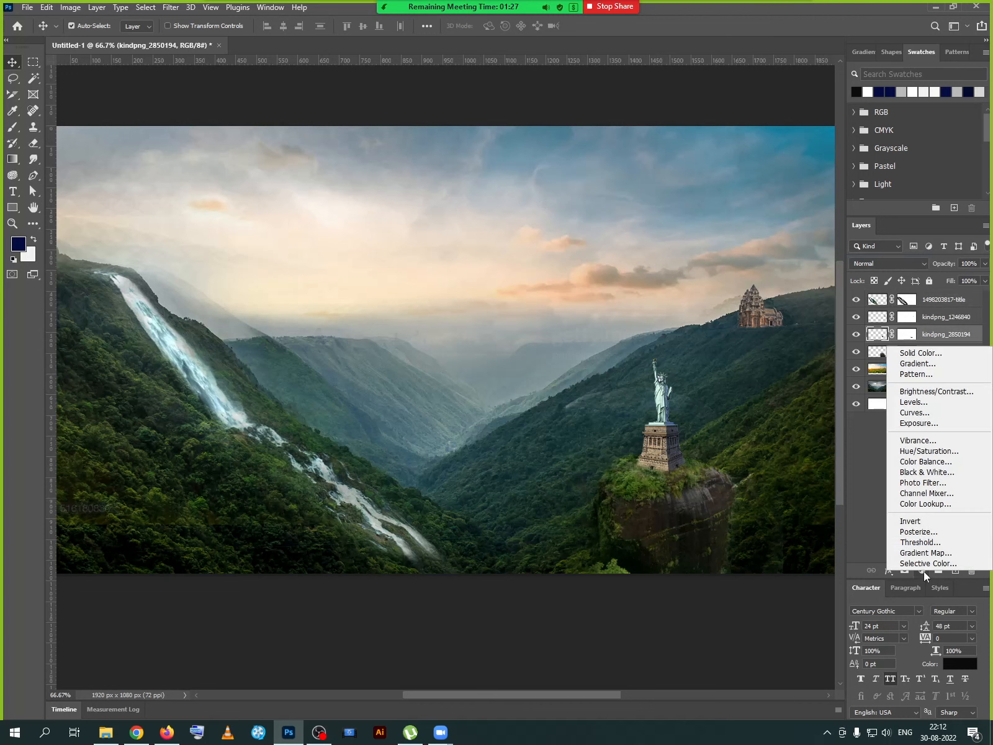
left_click(927, 395)
left_click_drag(679, 117, 499, 170)
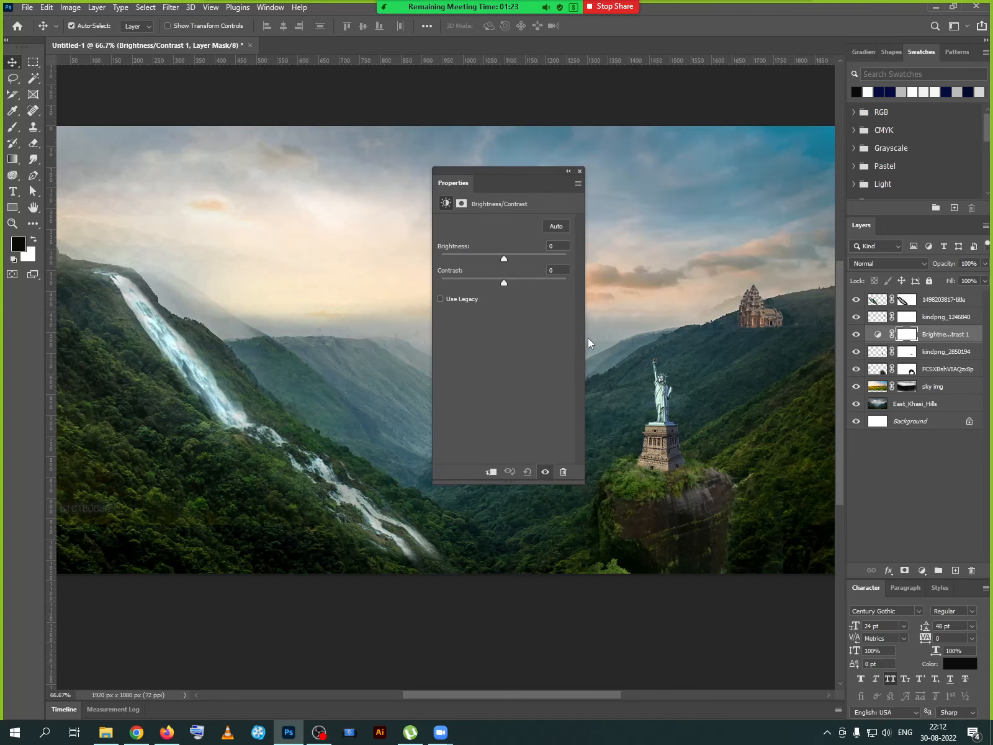
key("ctrl+plus")
key("ctrl+plus")
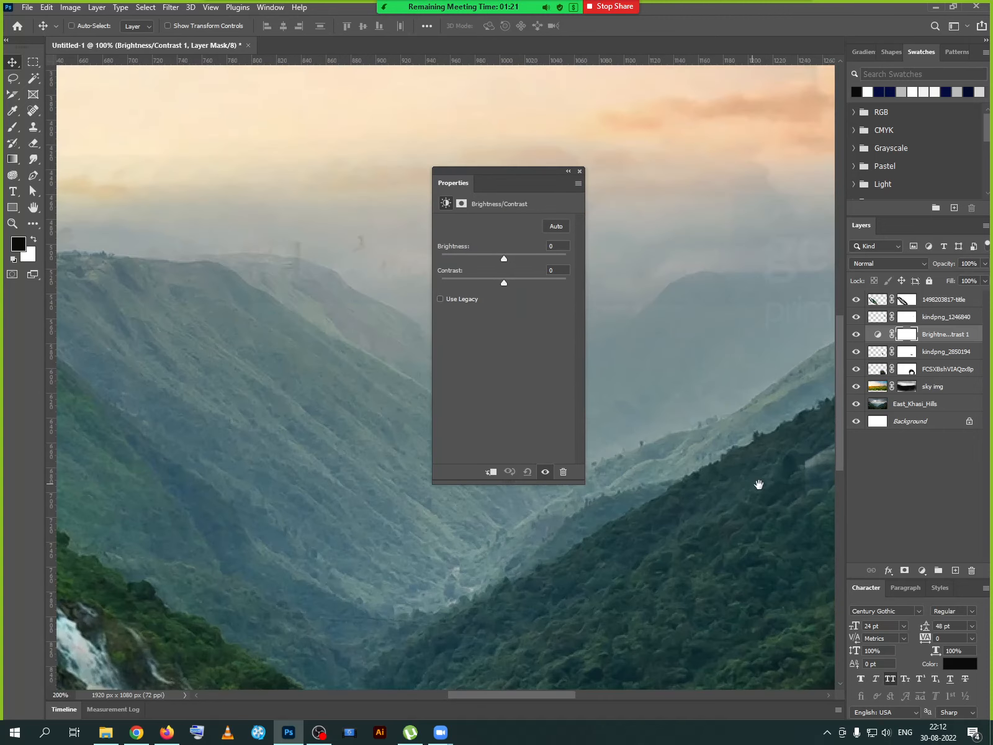
left_click_drag(758, 485, 434, 418)
left_click_drag(539, 482, 511, 455)
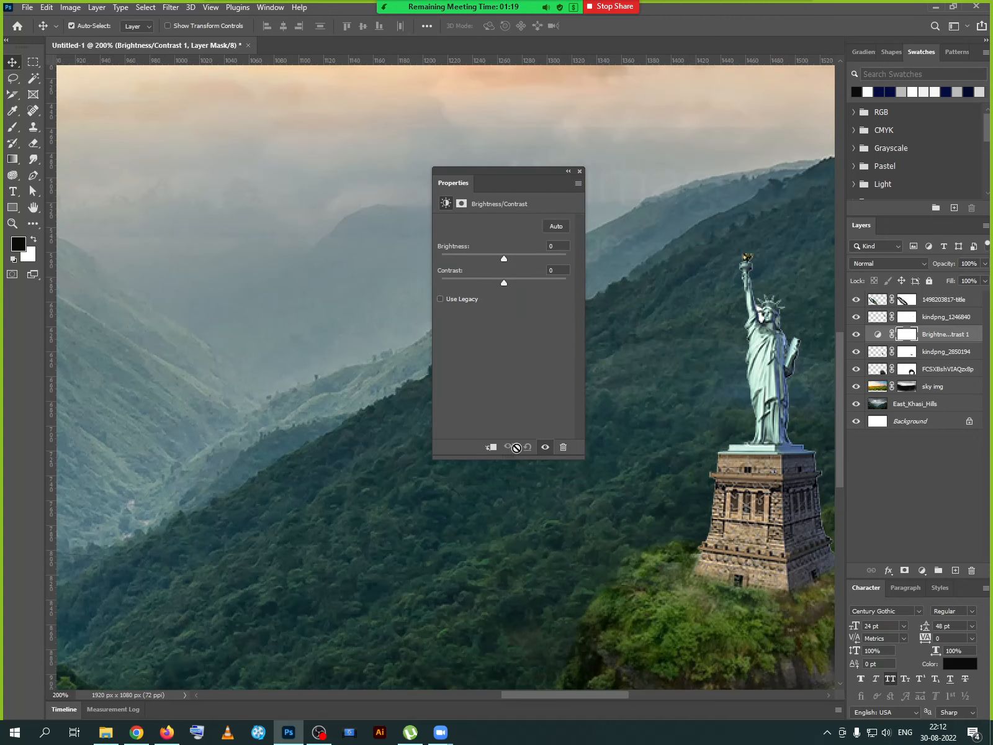
left_click(491, 446)
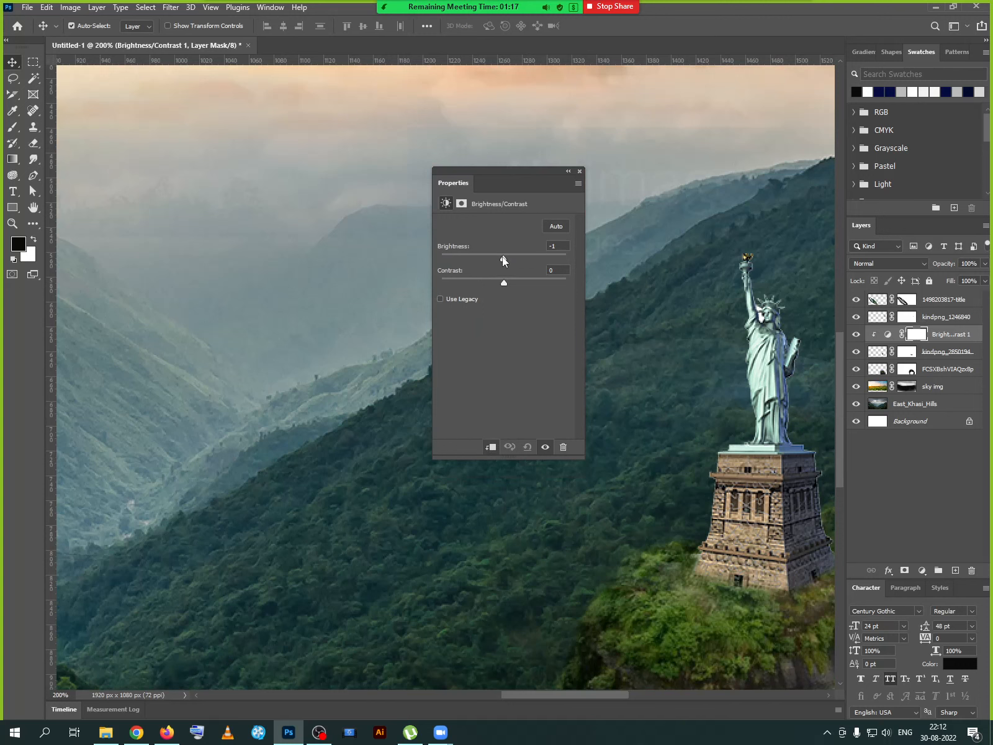
- Set the statue adjustment's Brightness to -144 and Contrast to -40, and close its settings
left_click_drag(502, 256, 452, 256)
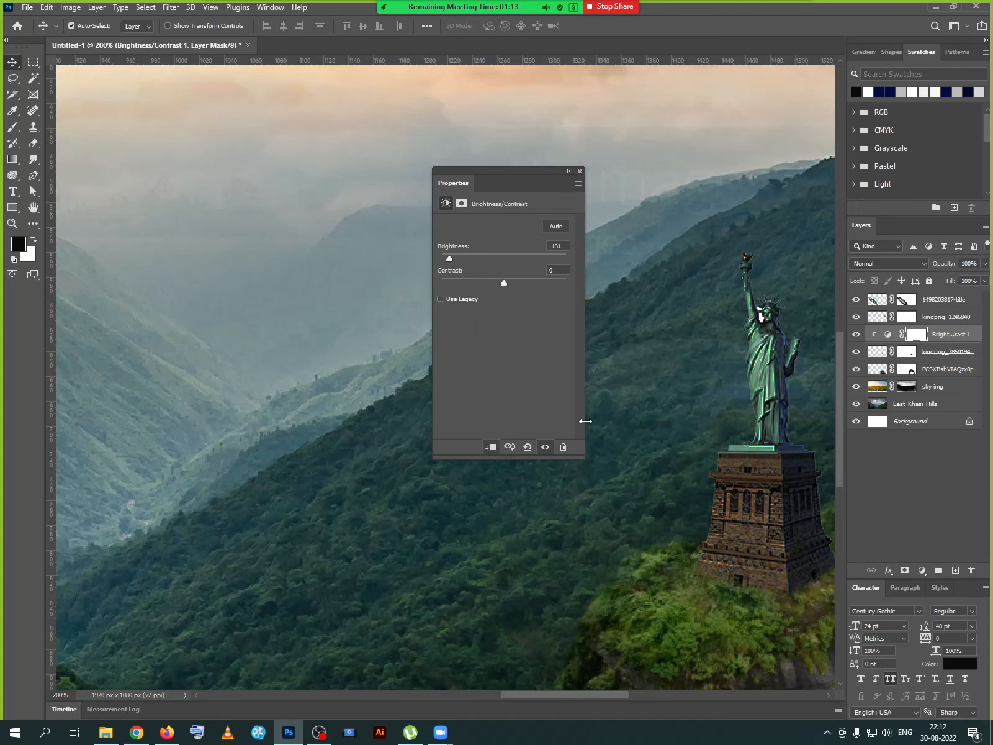
left_click_drag(664, 500, 542, 438)
left_click_drag(621, 519, 634, 515)
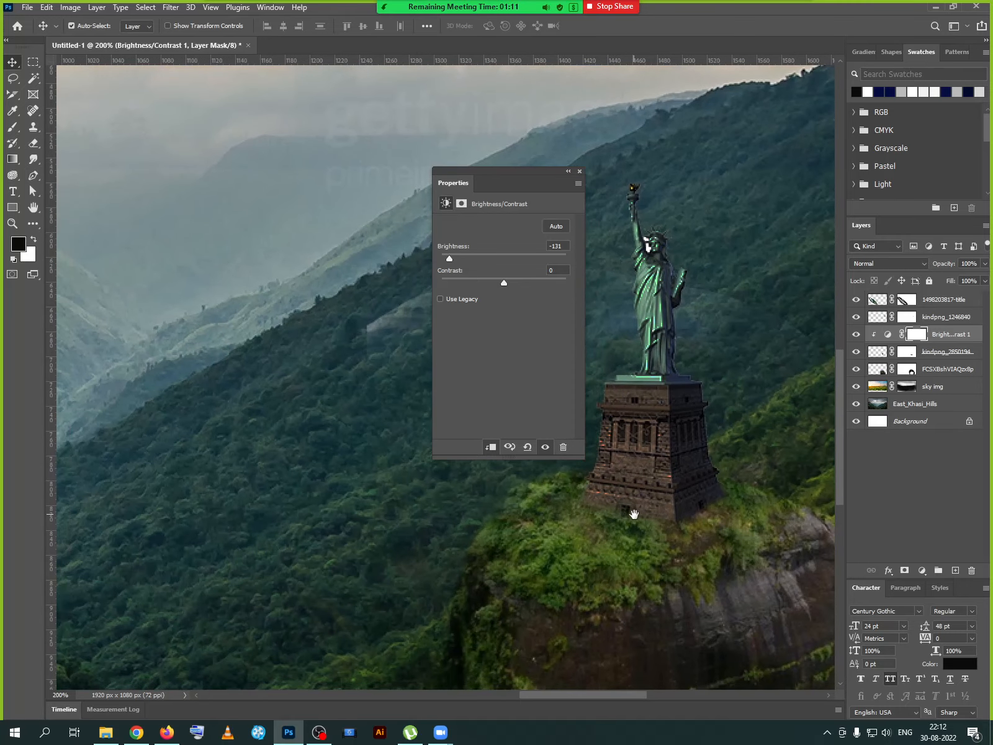
left_click_drag(449, 259, 463, 260)
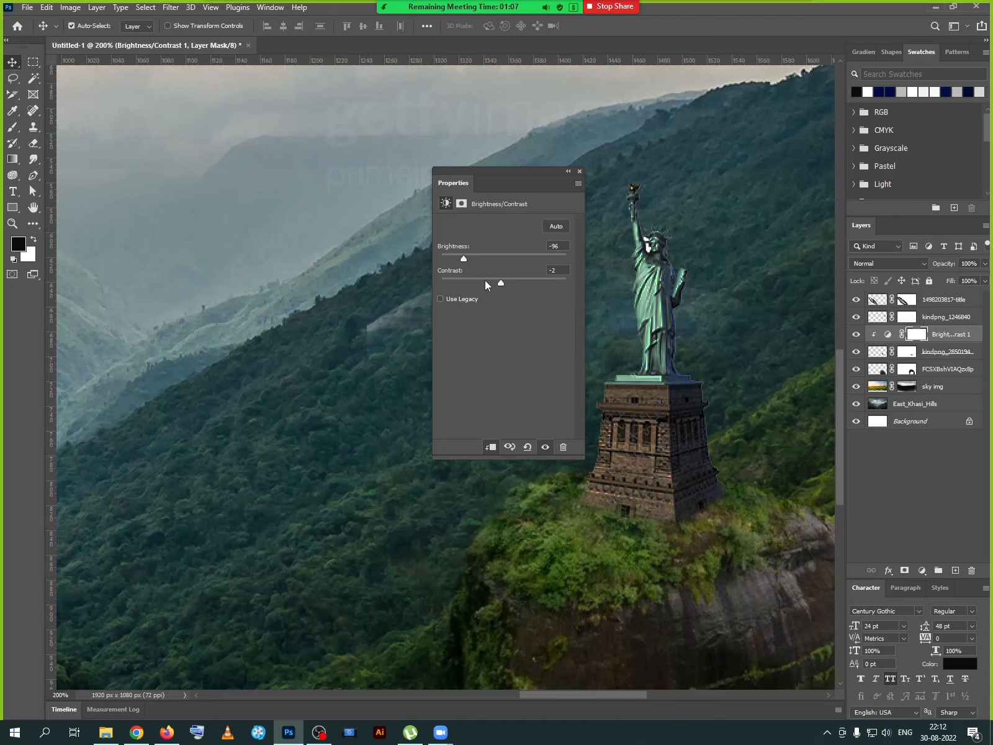
left_click_drag(508, 282, 447, 257)
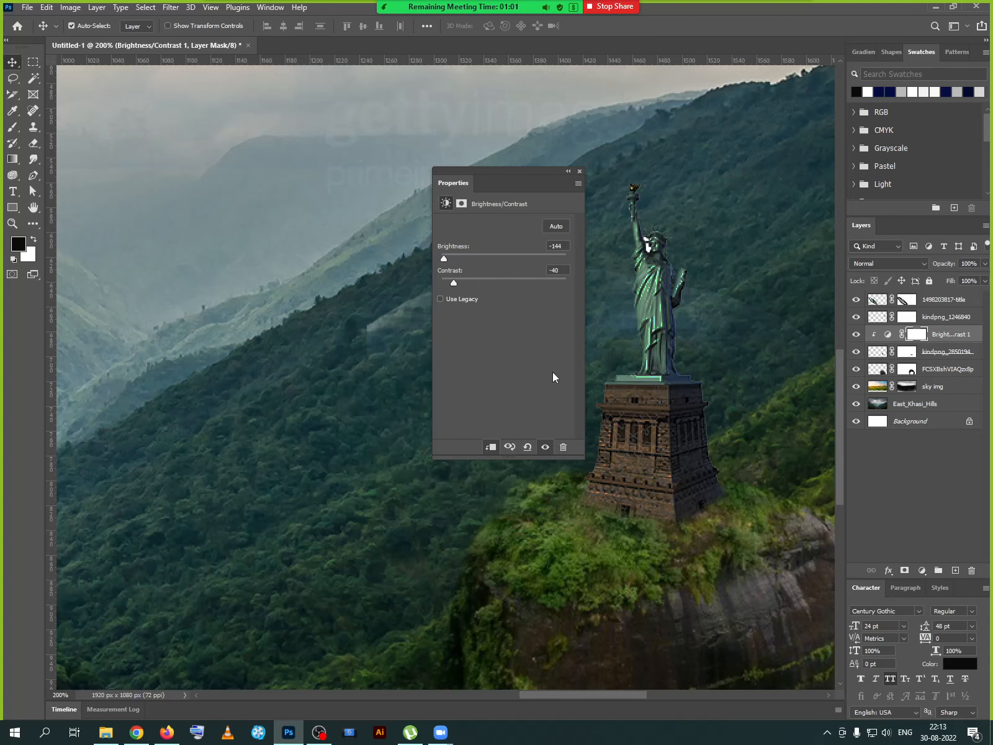
left_click(579, 171)
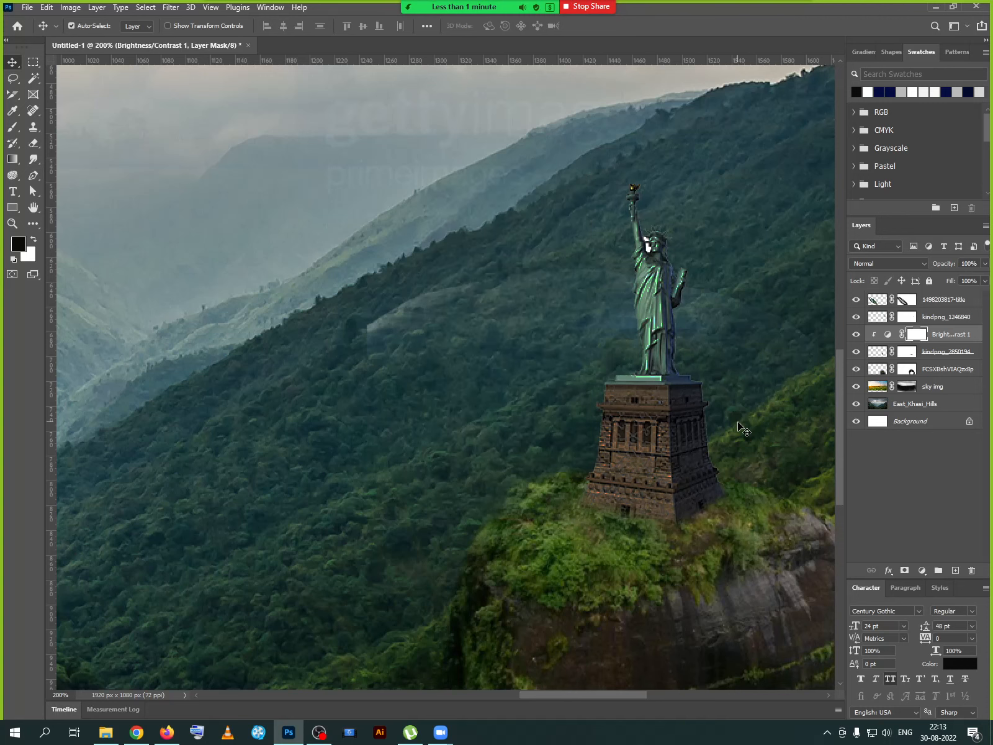
key("ctrl+minus")
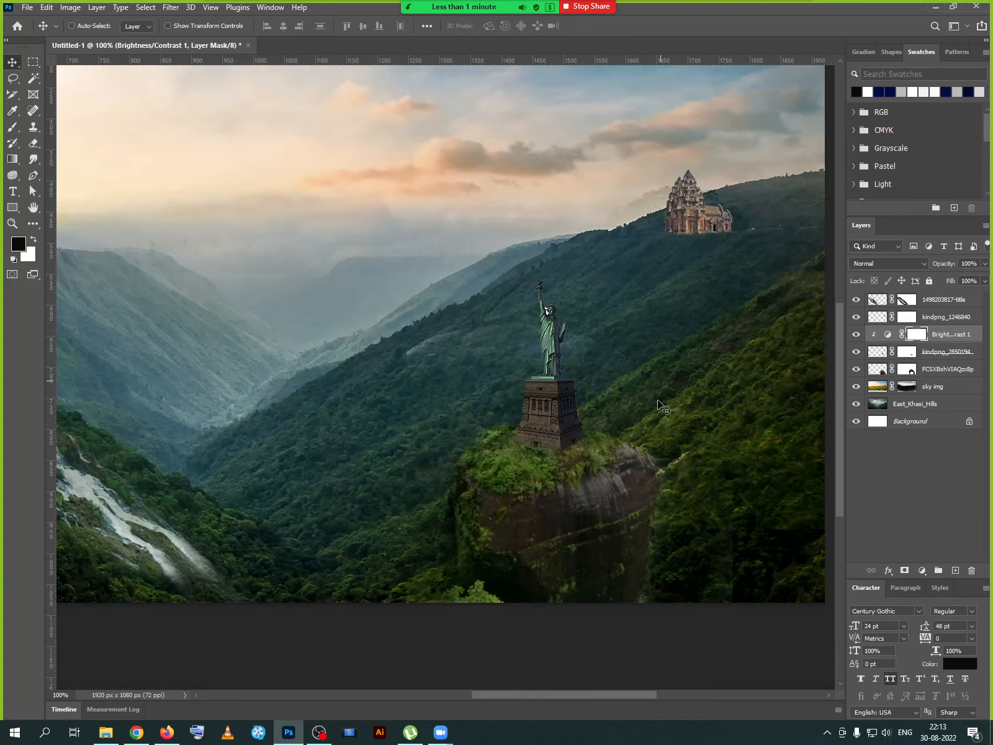
- Paint black over the statue figure on the Brightness/Contrast mask with a 35 px brush at 30% opacity and 30% flow
key("ctrl")
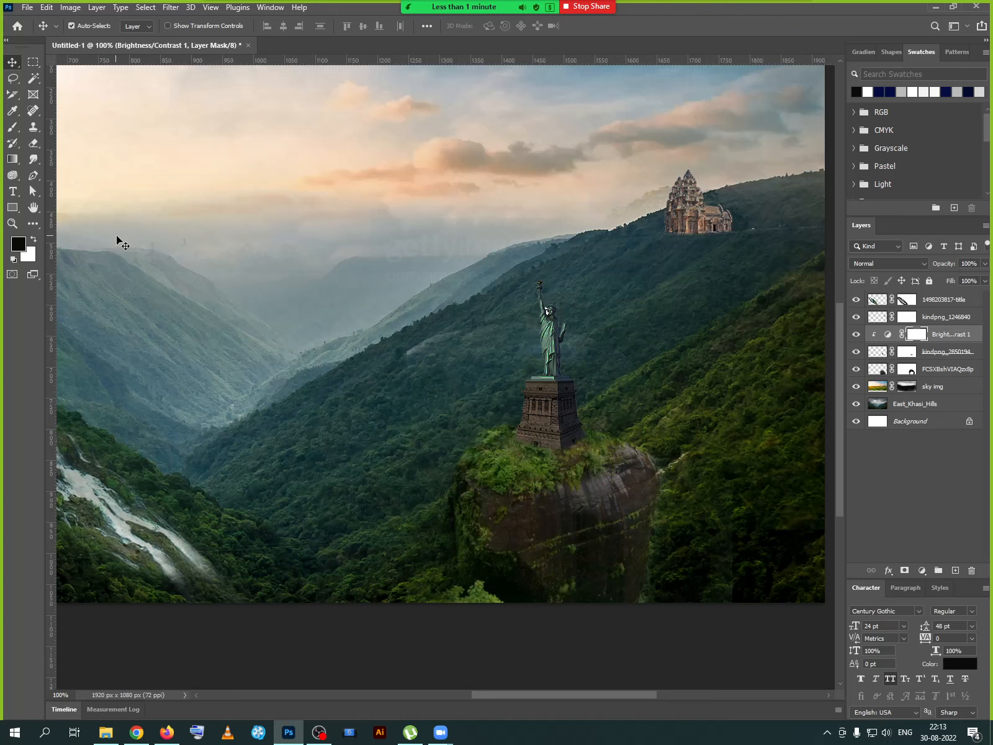
left_click(13, 127)
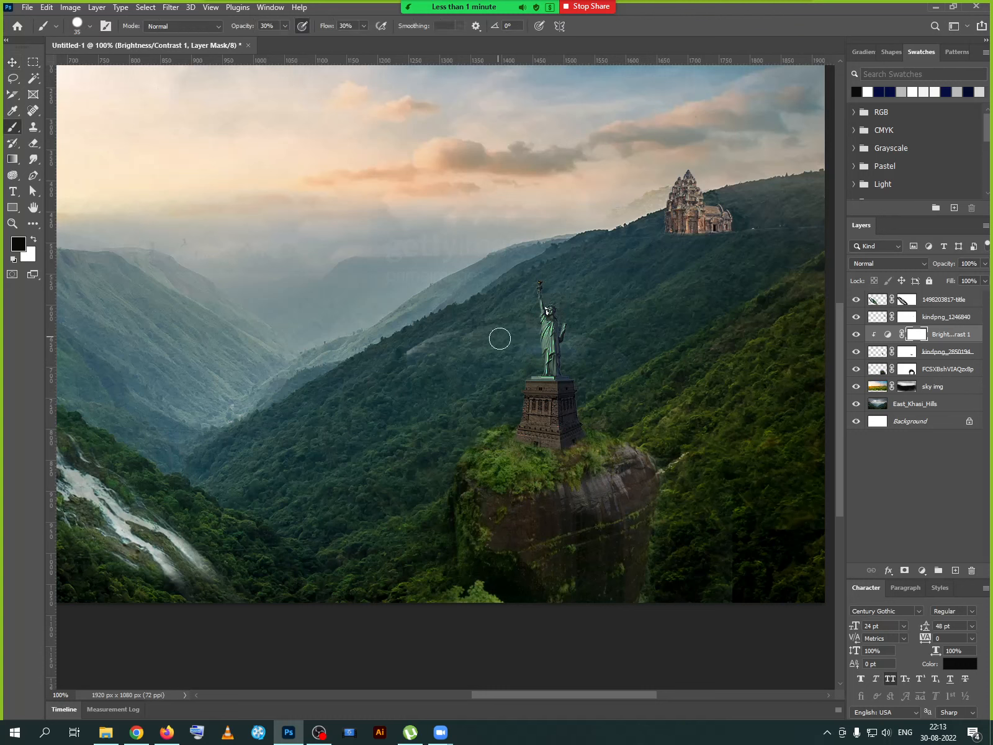
mouse_move(541, 294)
left_mouse_down()
mouse_move(558, 336)
mouse_move(540, 292)
mouse_move(553, 351)
mouse_move(534, 287)
mouse_move(548, 350)
mouse_move(542, 284)
mouse_move(559, 348)
mouse_move(555, 318)
mouse_move(539, 350)
mouse_move(554, 351)
mouse_move(535, 361)
mouse_move(565, 363)
mouse_move(545, 353)
mouse_move(551, 342)
mouse_move(528, 285)
mouse_move(558, 314)
mouse_move(558, 288)
mouse_move(563, 366)
left_mouse_up()
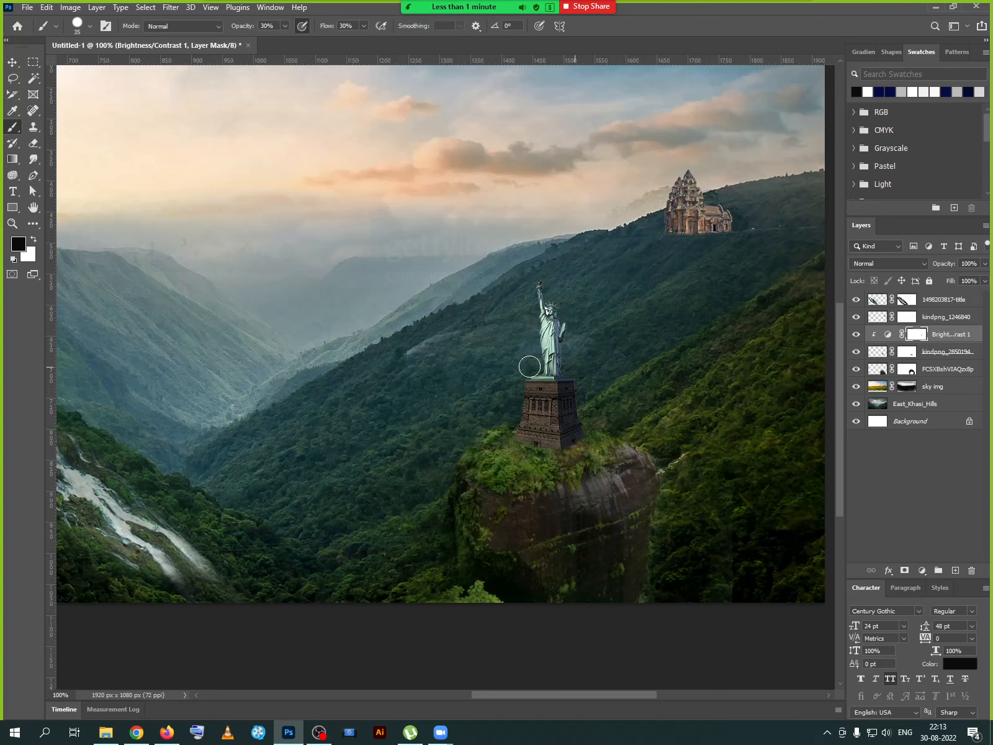
- Compare the statue and pedestal with and without the masked Brightness/Contrast adjustment
left_click(857, 336)
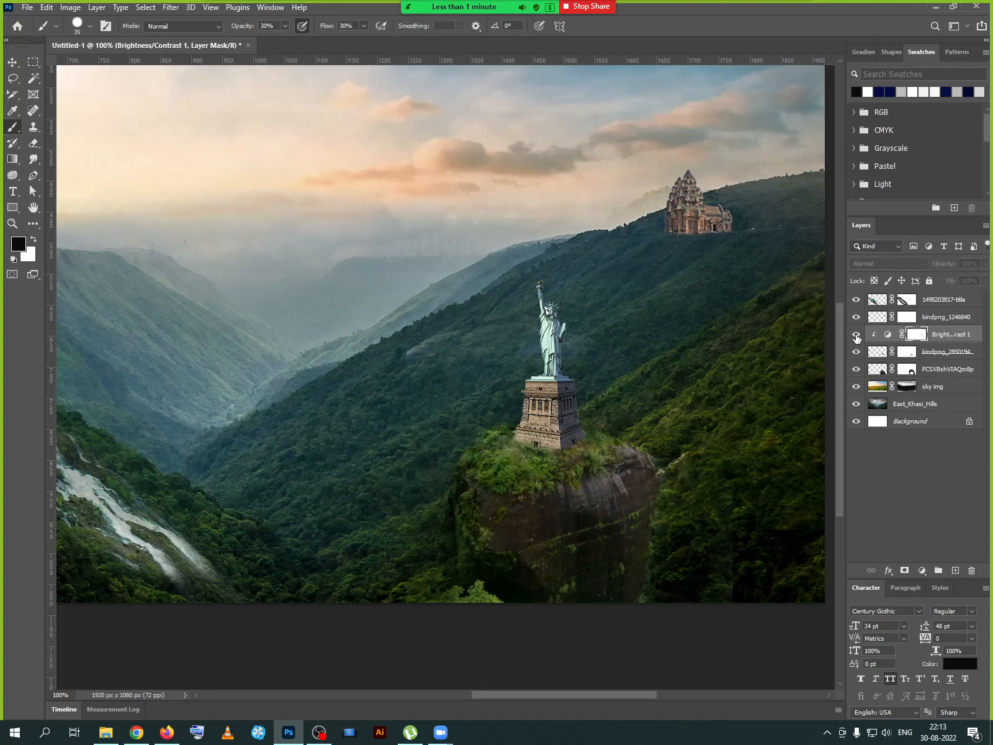
left_click(857, 335)
left_click(856, 335)
left_click(857, 335)
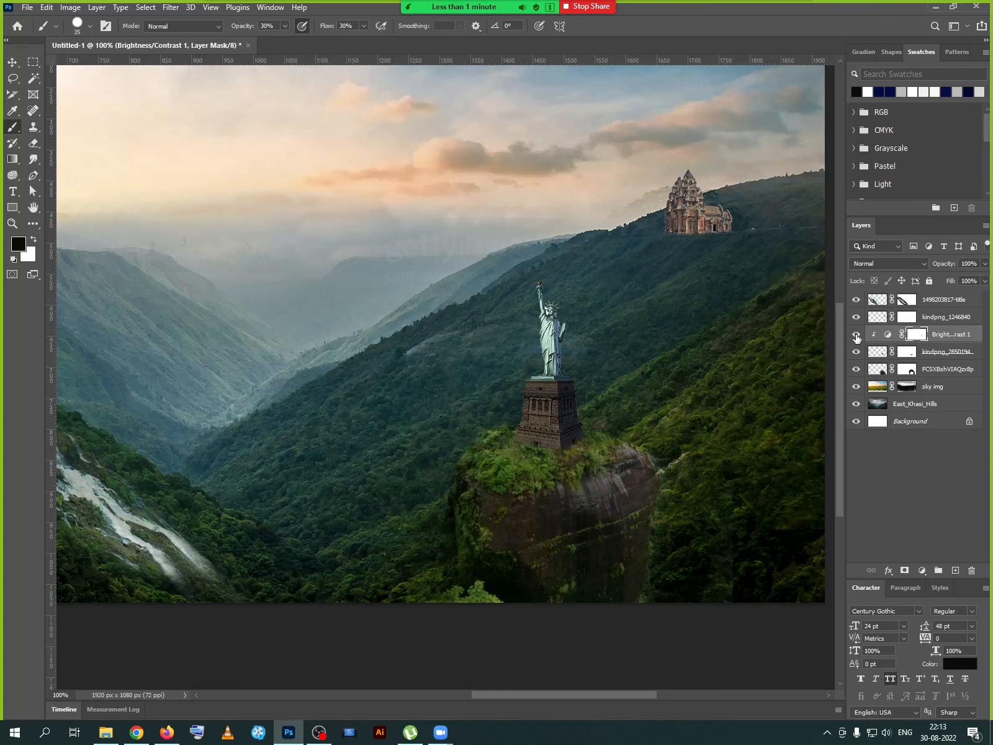
left_click(857, 335)
left_click(856, 335)
left_click(857, 336)
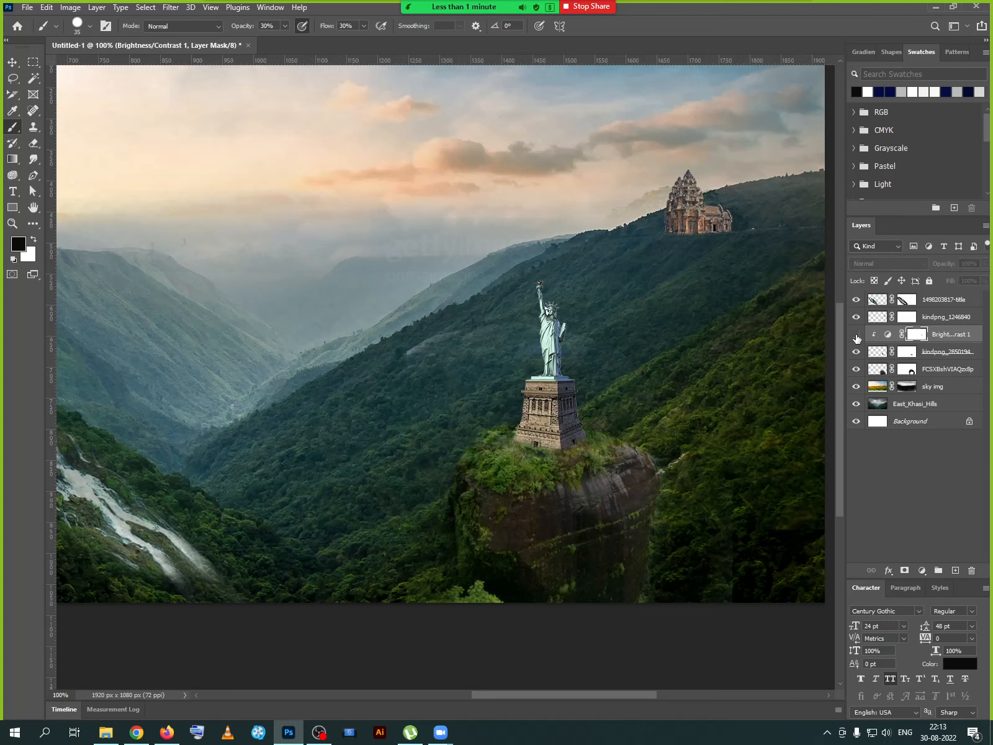
left_click(857, 335)
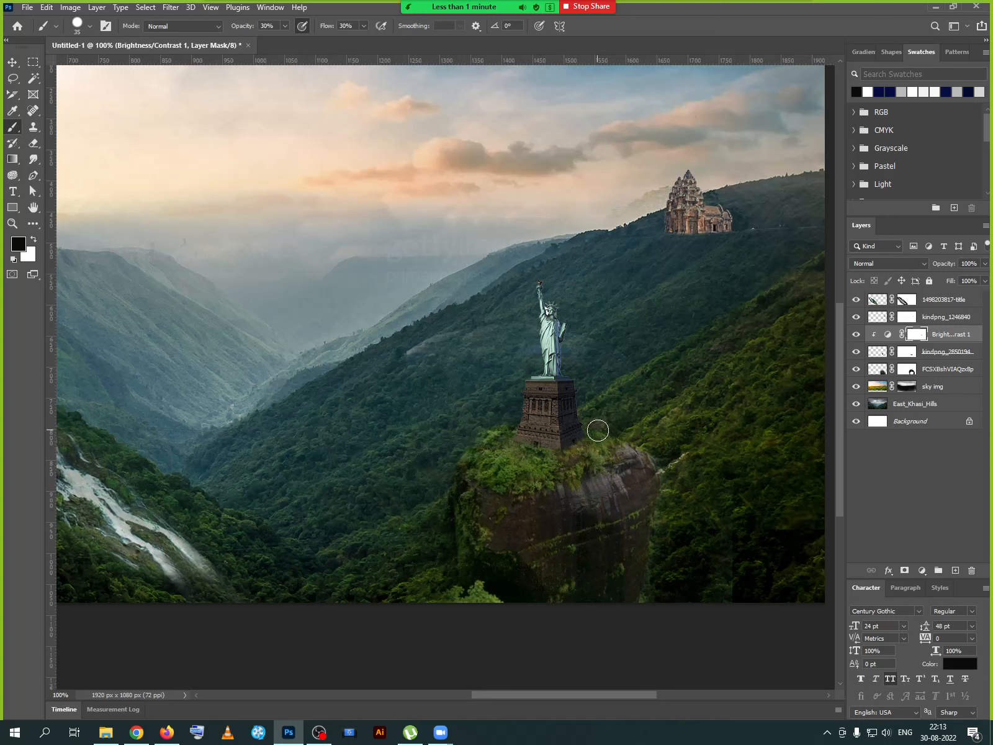
- Lower the brush flow to 12% and its opacity to 13% for softer masking on the pedestal
key("ctrl+plus")
mouse_move(616, 470)
left_mouse_down()
mouse_move(517, 415)
mouse_move(458, 345)
left_mouse_up()
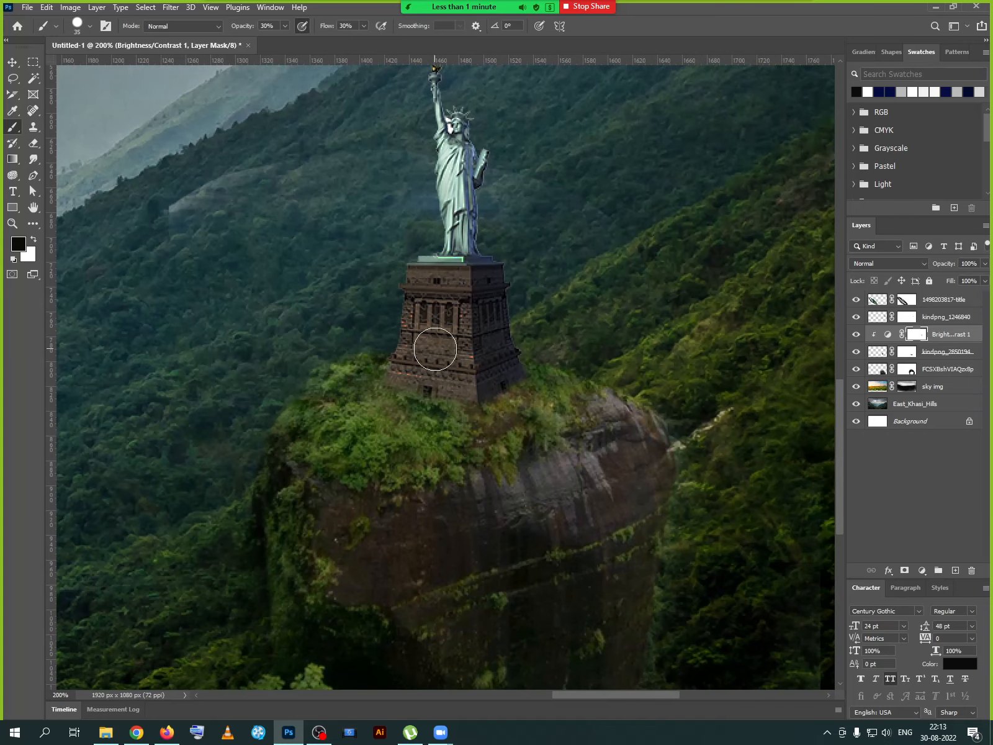
left_click(364, 25)
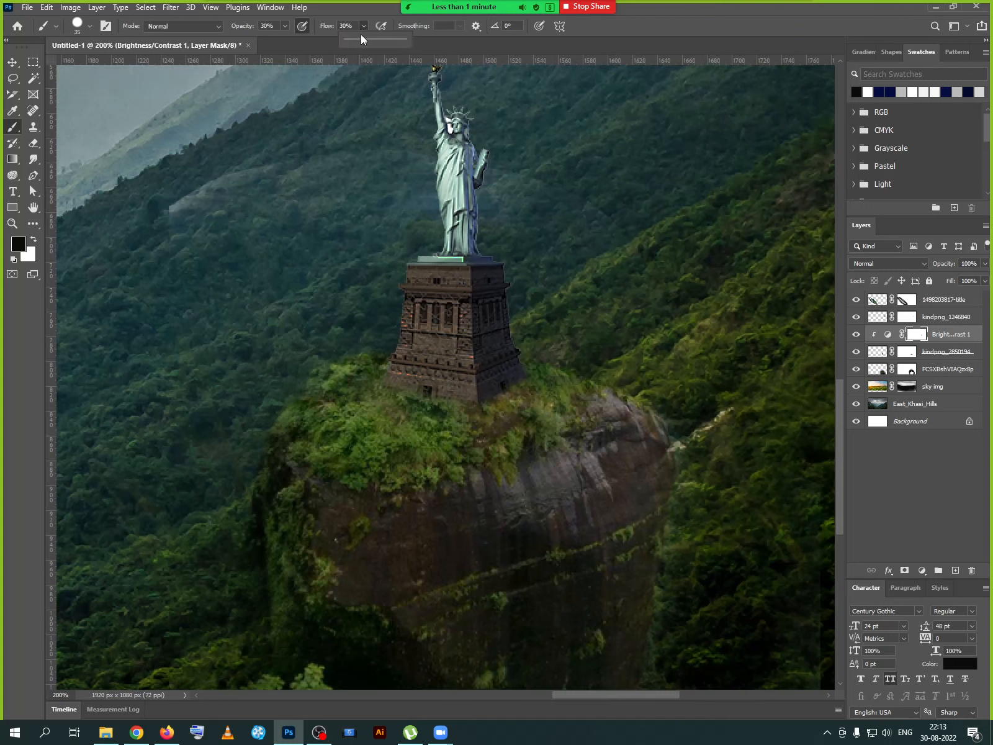
left_click(285, 25)
left_click_drag(277, 40, 275, 40)
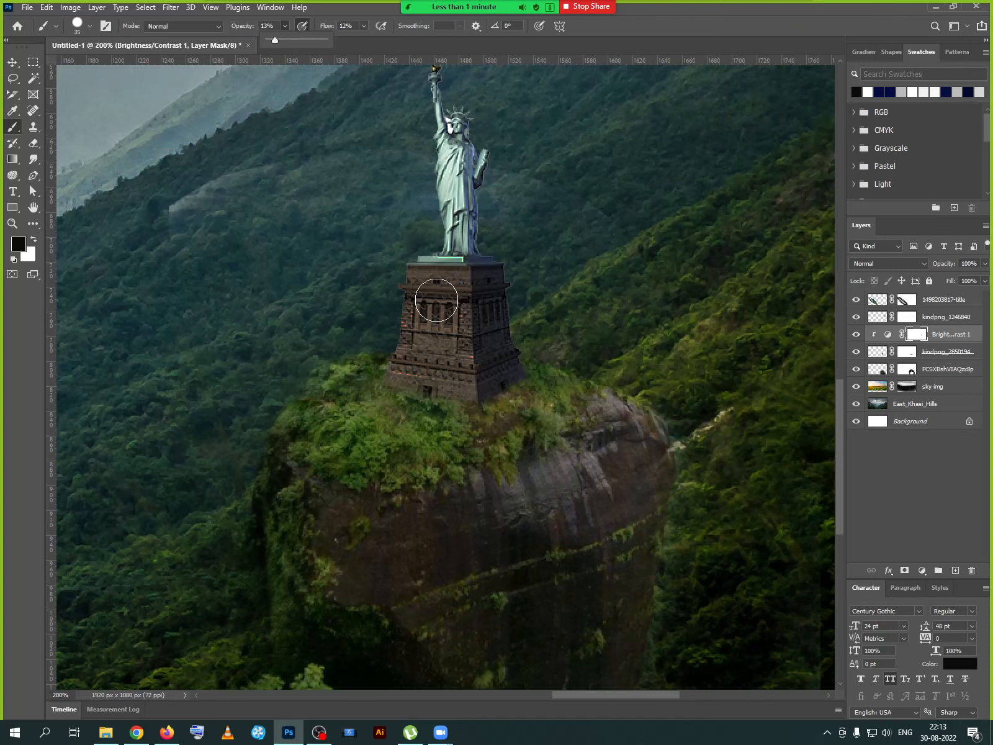
- Enlarge the brush to 60 px over the pedestal
key("bracketleft")
key("bracketleft")
key("bracketleft")
key("bracketleft")
key("bracketright")
key("bracketright")
key("bracketright")
key("bracketright")
key("bracketright")
key("bracketright")
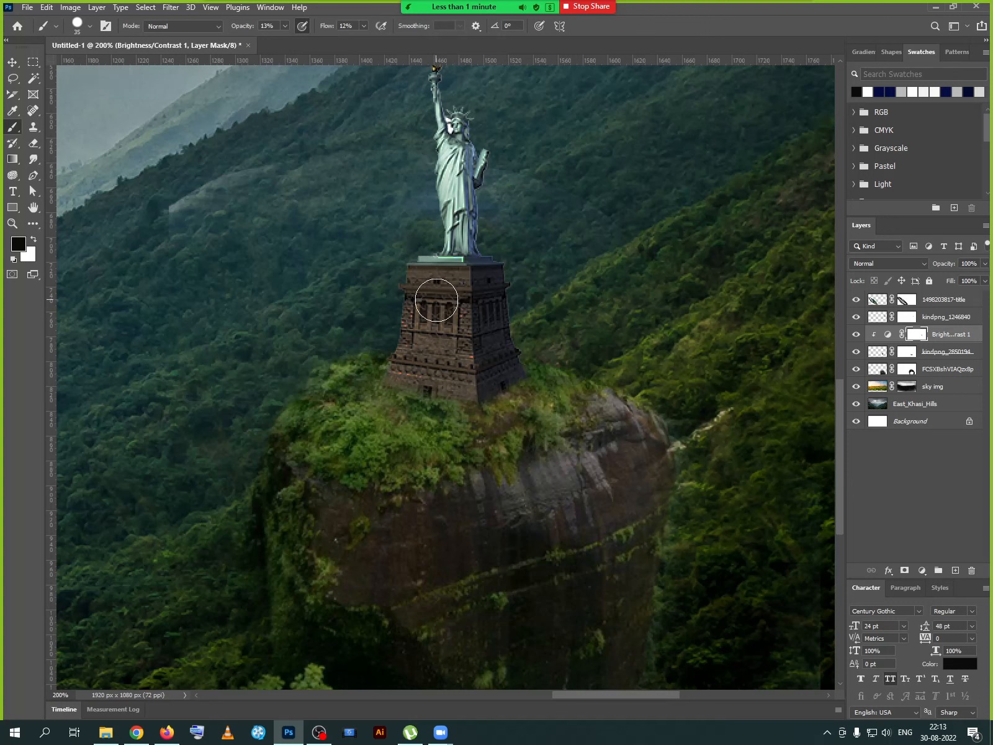
key("bracketright")
key("bracketright")
- Check the statue's Brightness/Contrast adjustment by toggling its visibility, and review the whole composition
left_click(860, 337)
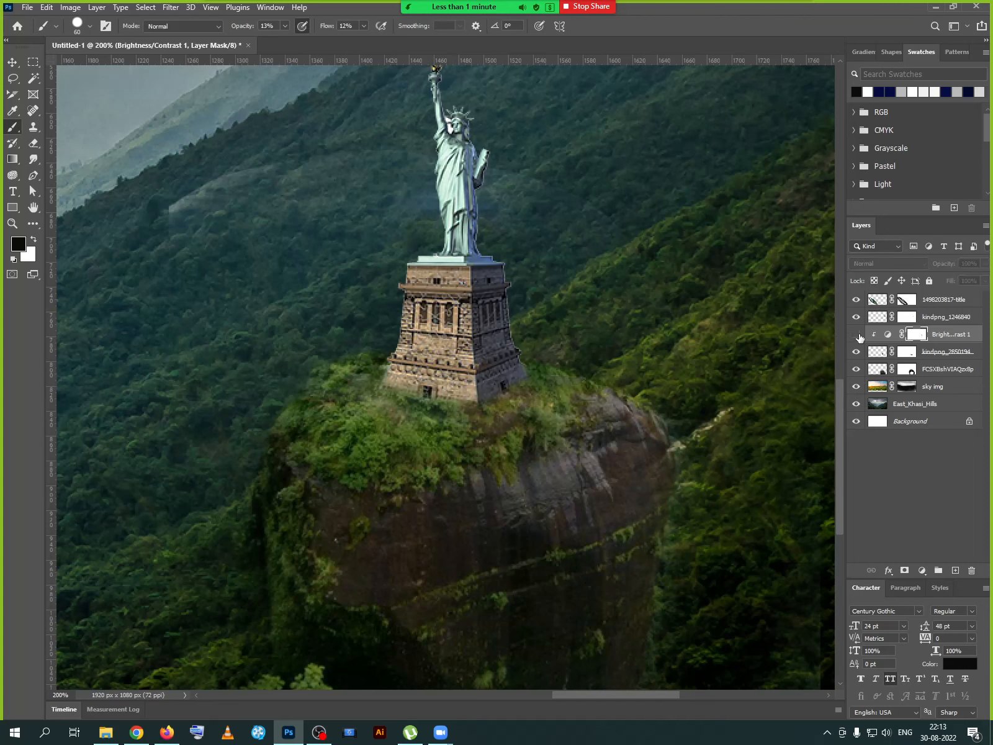
left_click(860, 337)
left_click(858, 335)
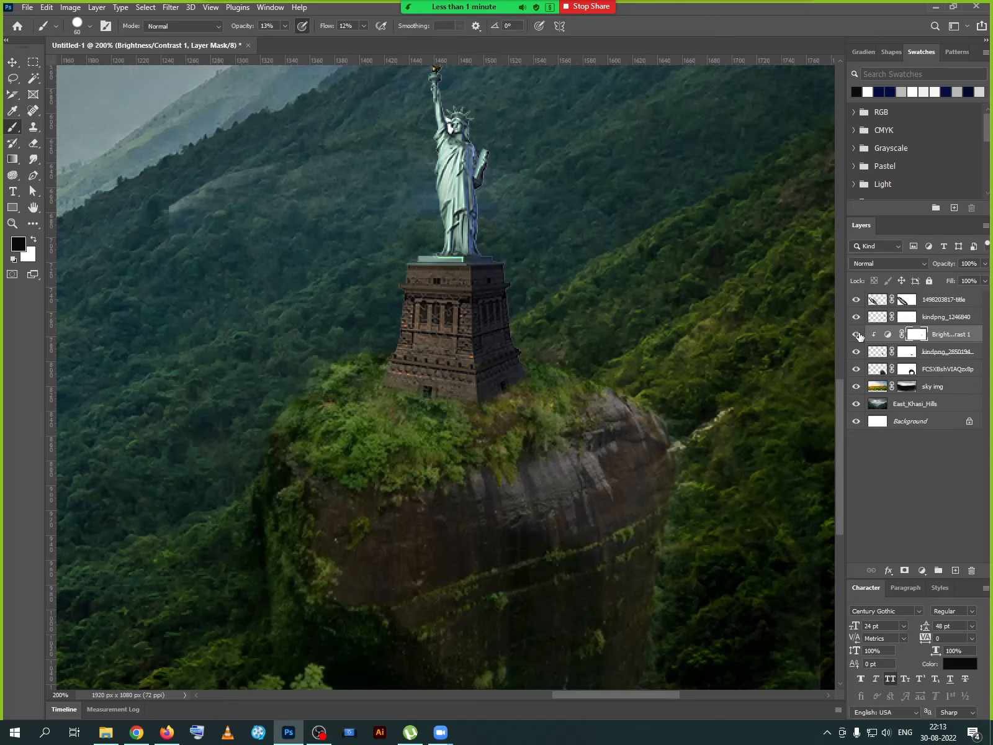
key("ctrl+minus")
key("ctrl+minus")
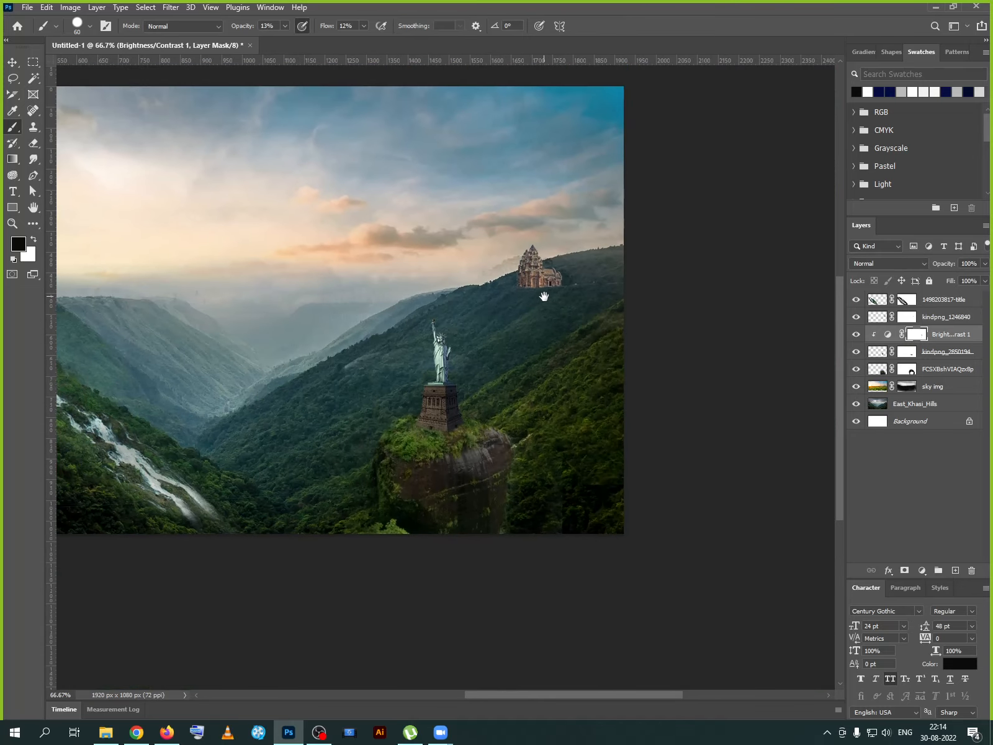
- Close the Zoom window, switch to the Zoom meetings page in Firefox and start the class meeting again
left_click(648, 277)
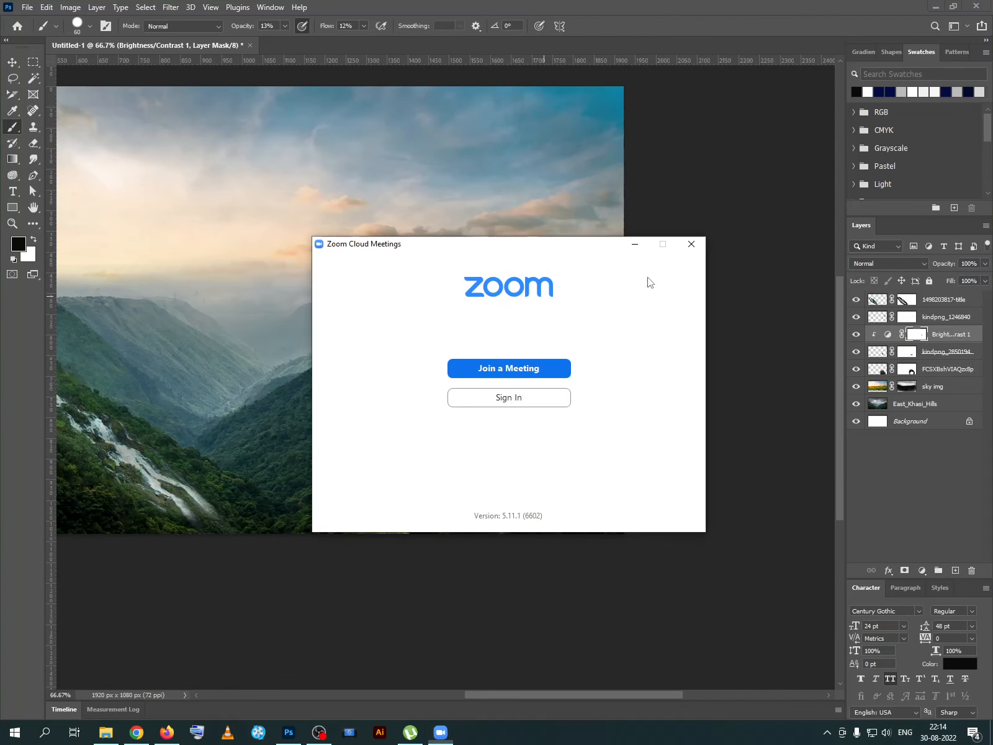
left_click(691, 244)
left_click(168, 733)
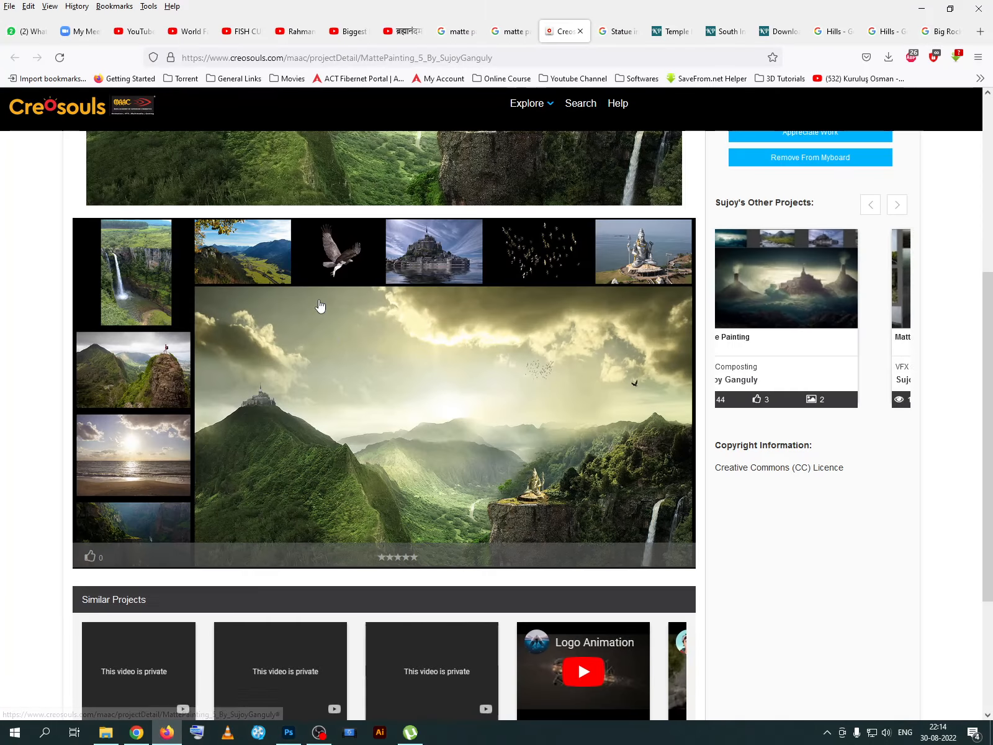
left_click(80, 32)
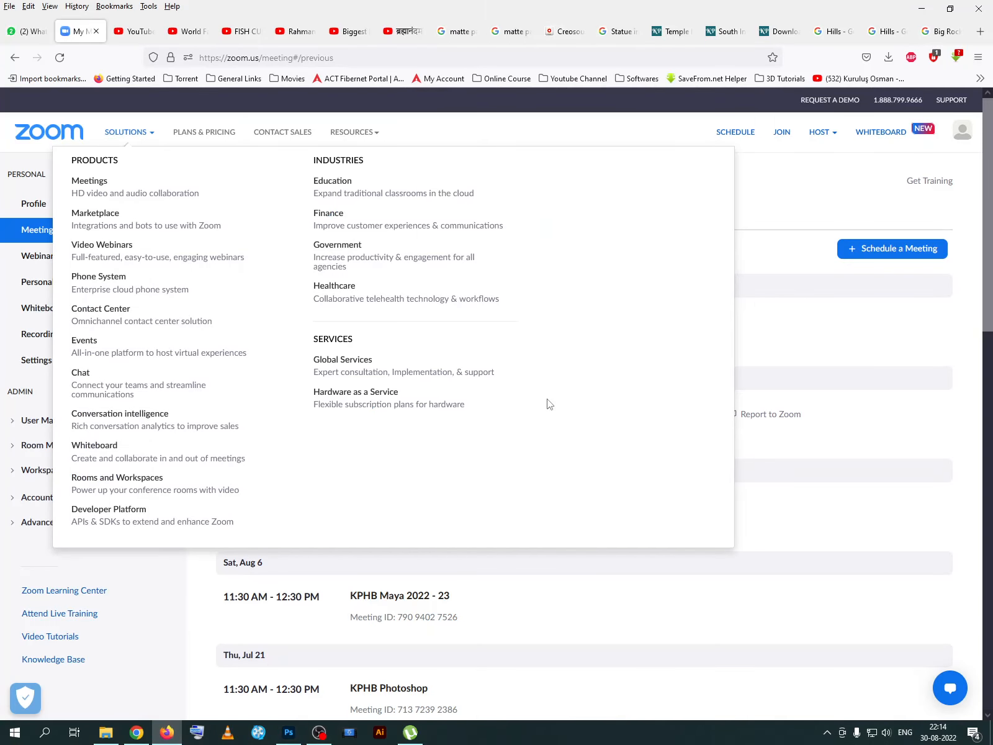
left_click(610, 422)
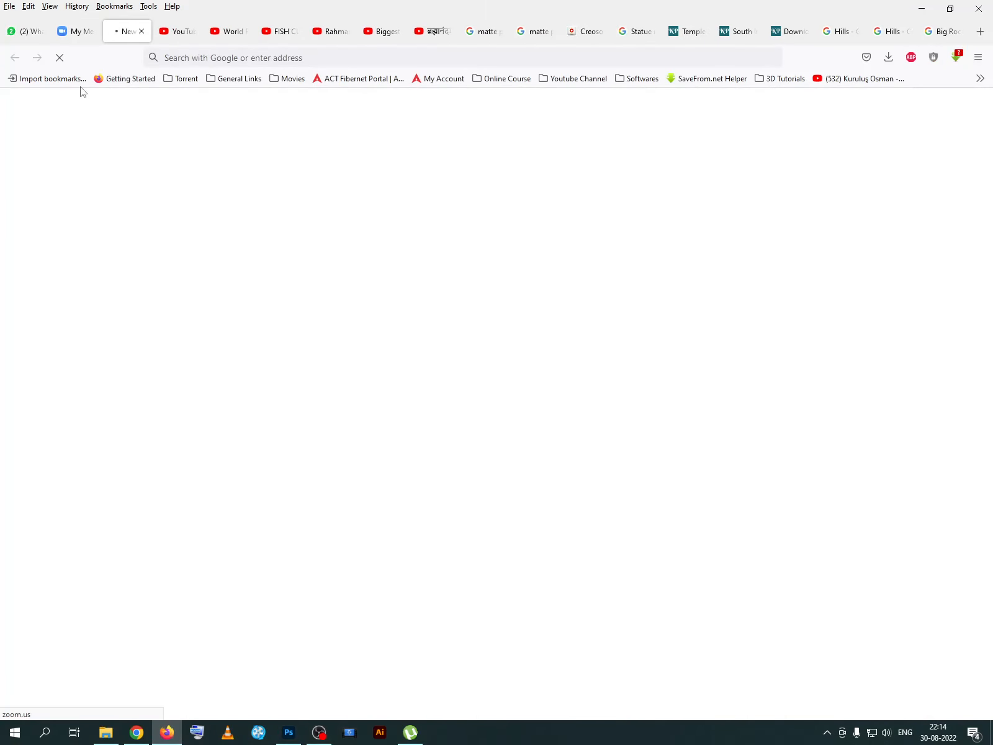
- Switch to WhatsApp Web and read the two chats with unread messages
left_click(28, 32)
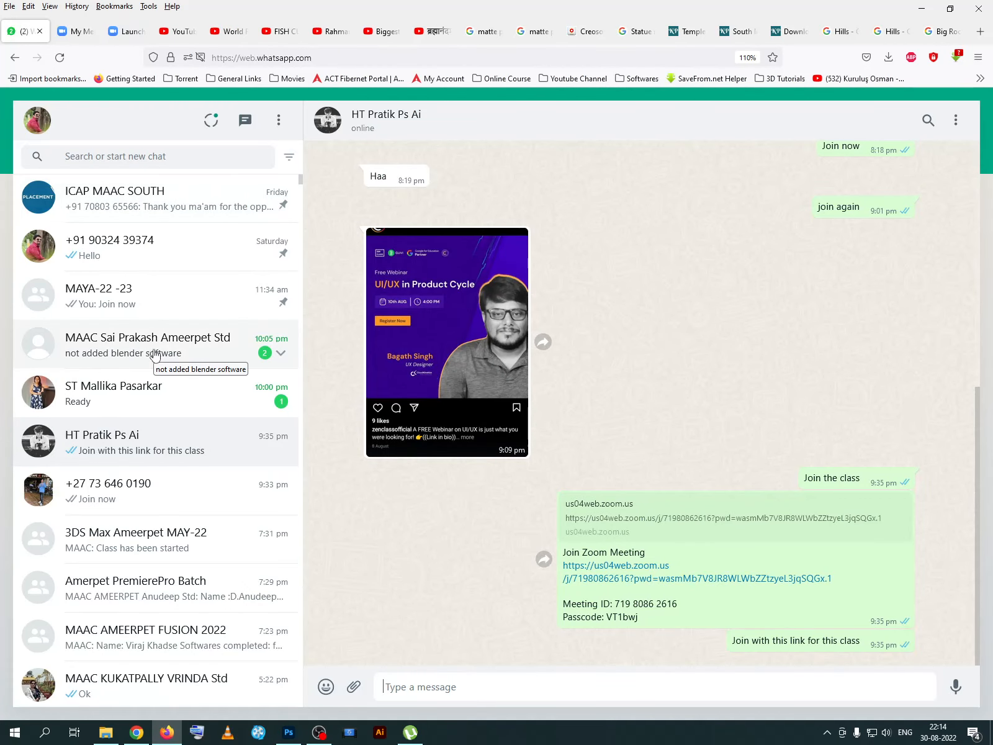
left_click(155, 355)
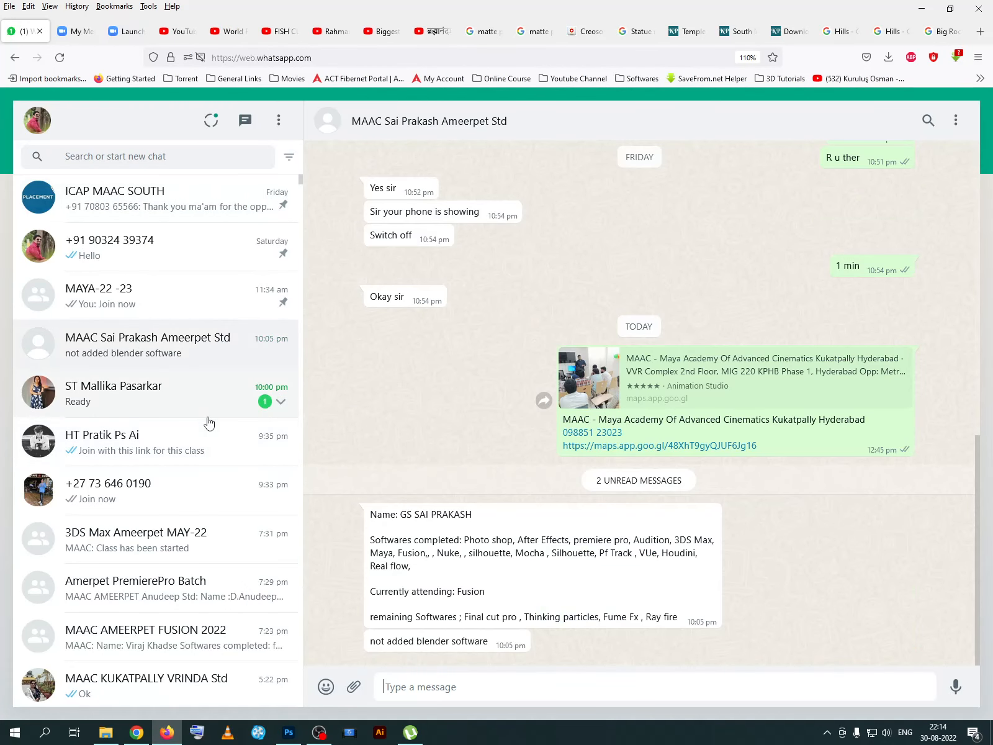
left_click(149, 402)
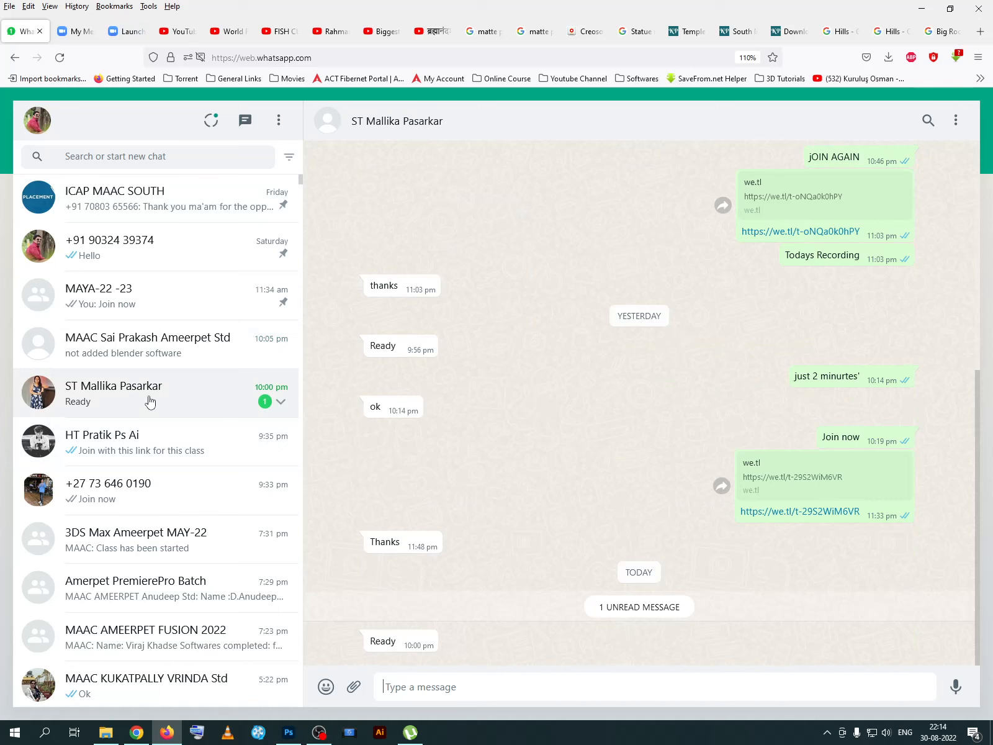
- Send the message "Join again" in the chat that holds the class's Zoom meeting link
left_click(149, 436)
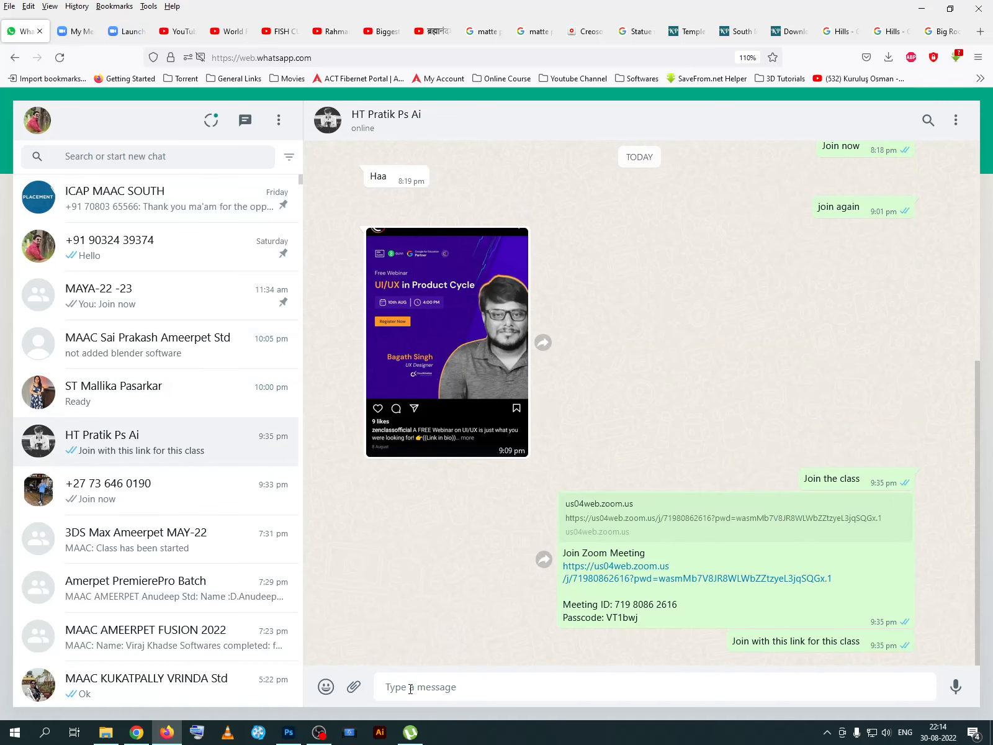
type("Join again")
key("Return")
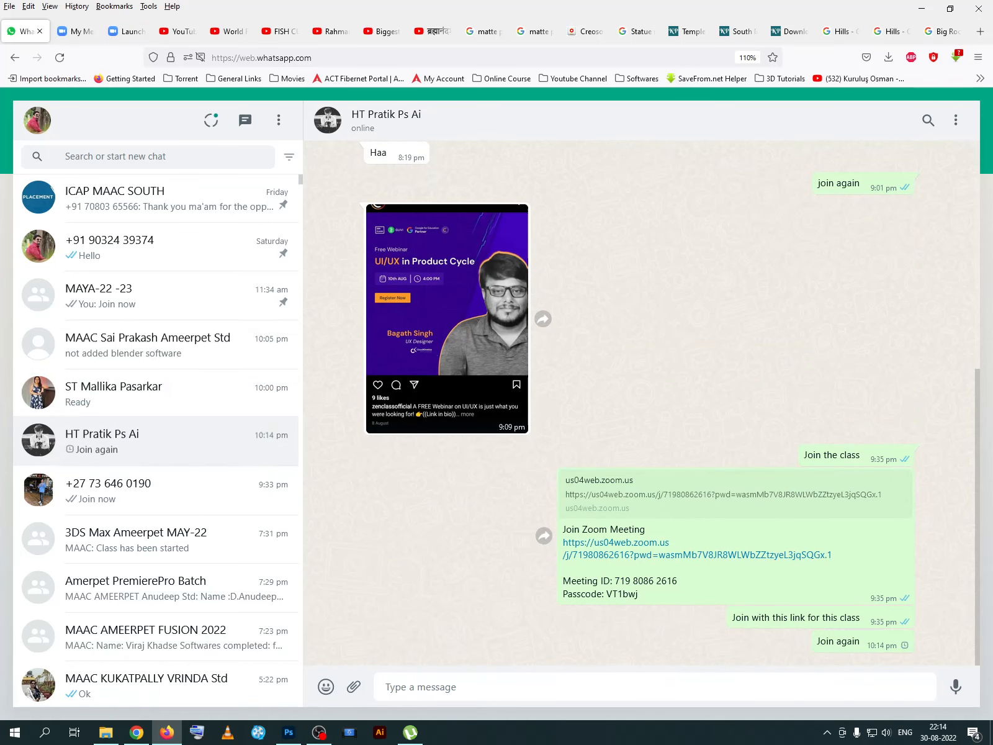
- Send the message "Join again" in the chat whose latest sent message is "Join now" from 9:33 pm
left_click(118, 494)
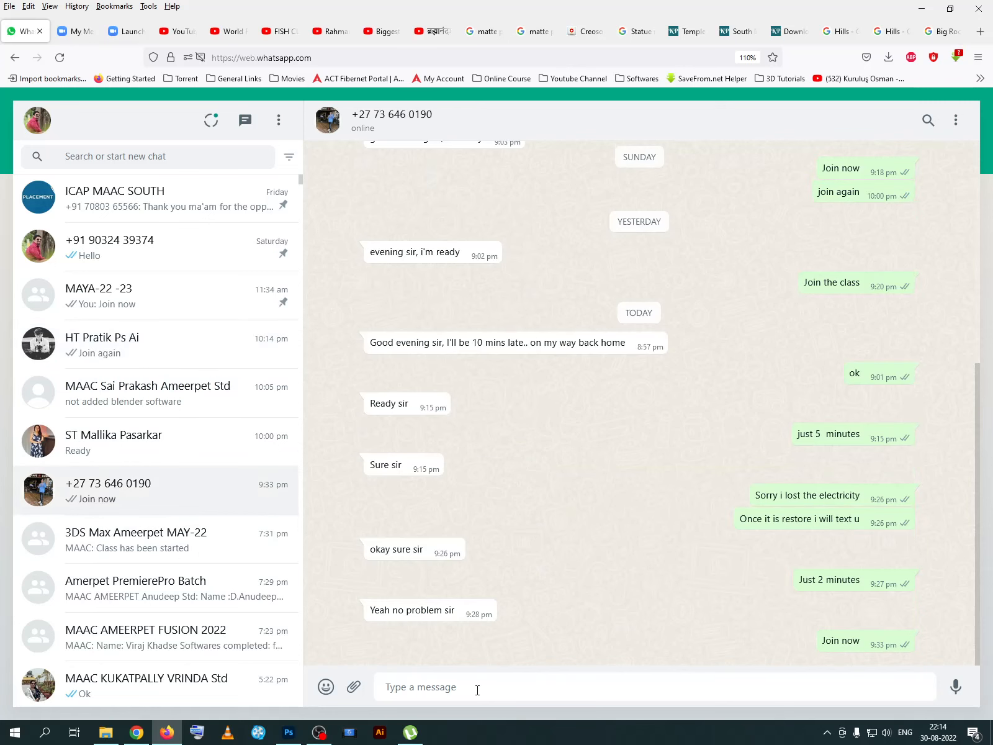
type("Join again")
key("Return")
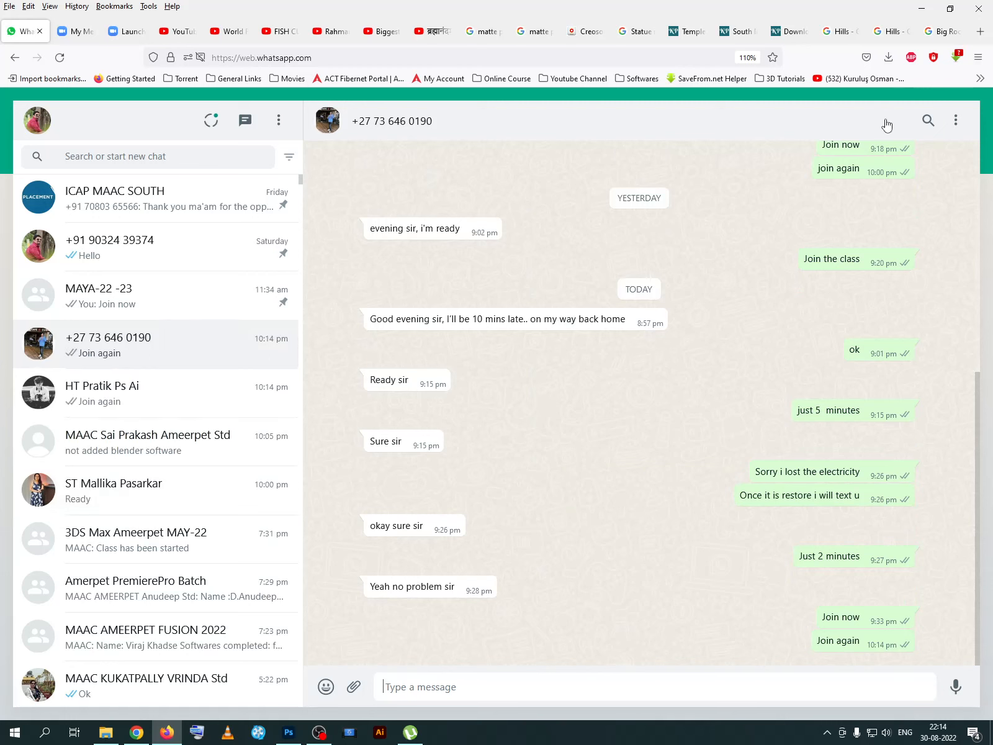
- Check the chat with the 10:00 pm "Ready" message, then return to the Zoom meetings page and restart the Aug 11 class meeting
left_click(168, 498)
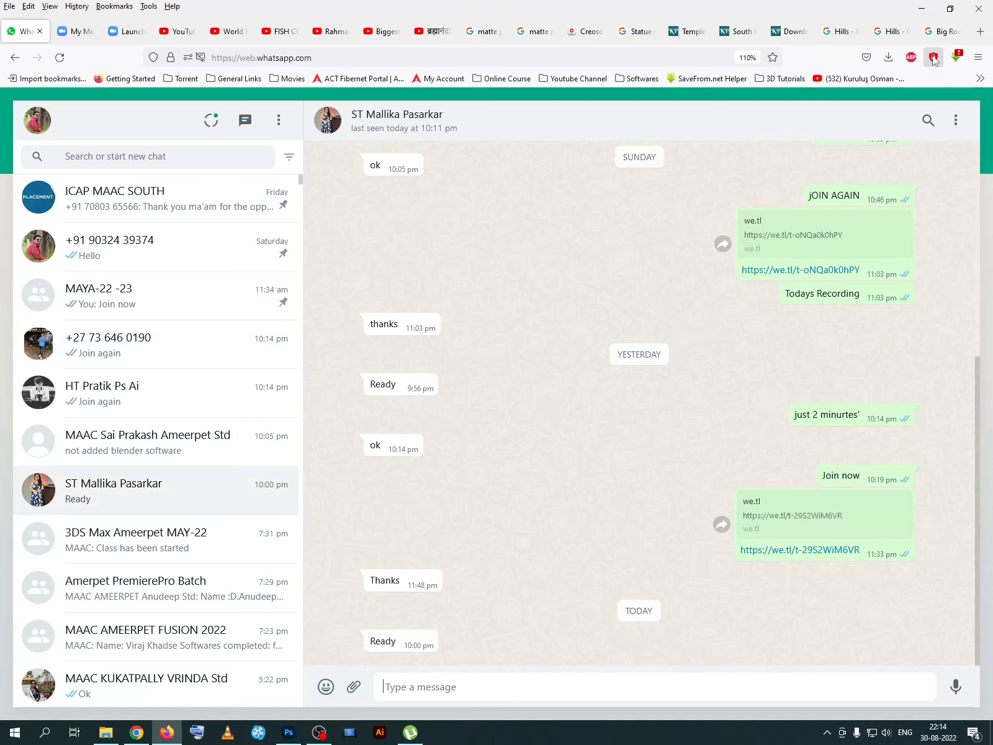
left_click(922, 9)
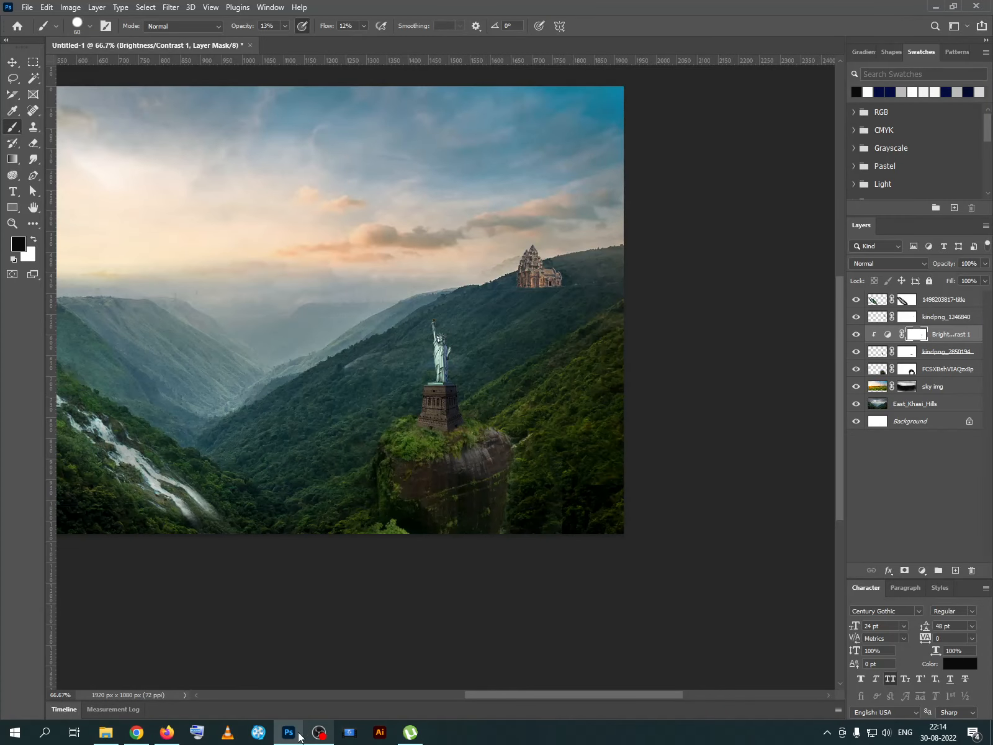
left_click(167, 735)
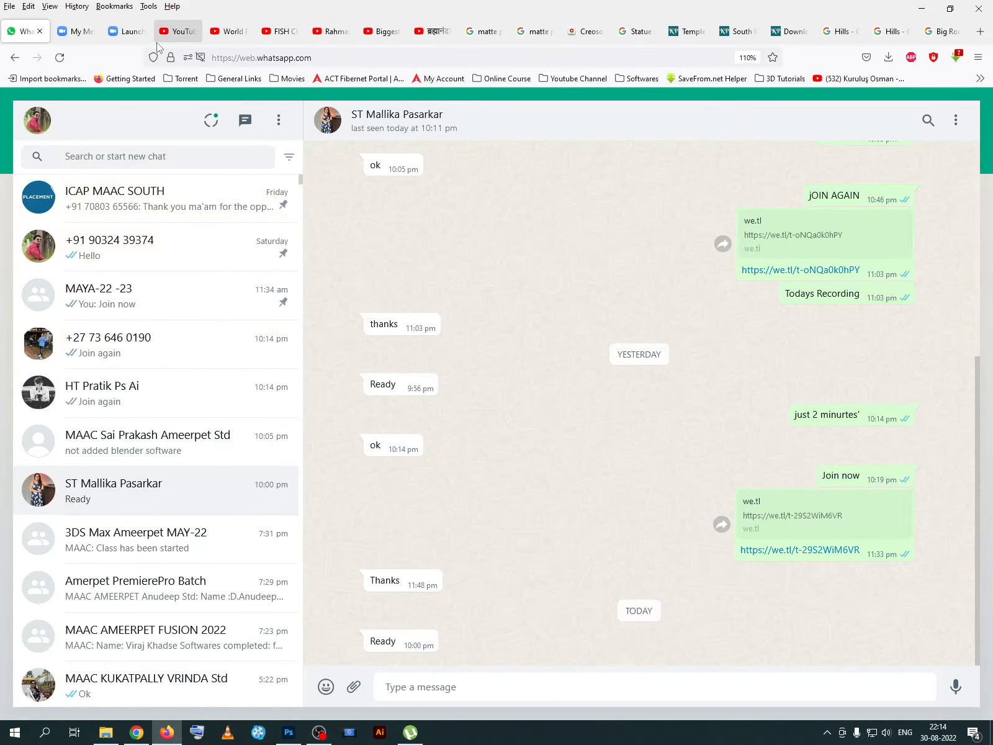
left_click(77, 31)
left_click(139, 32)
left_click(76, 31)
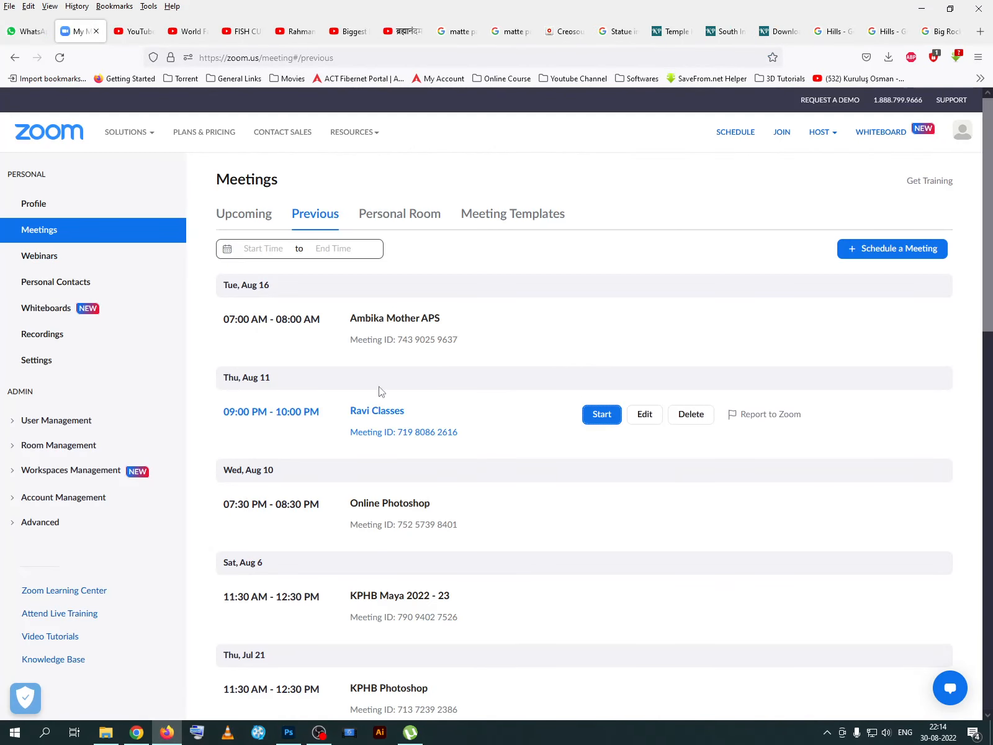
left_click(591, 416)
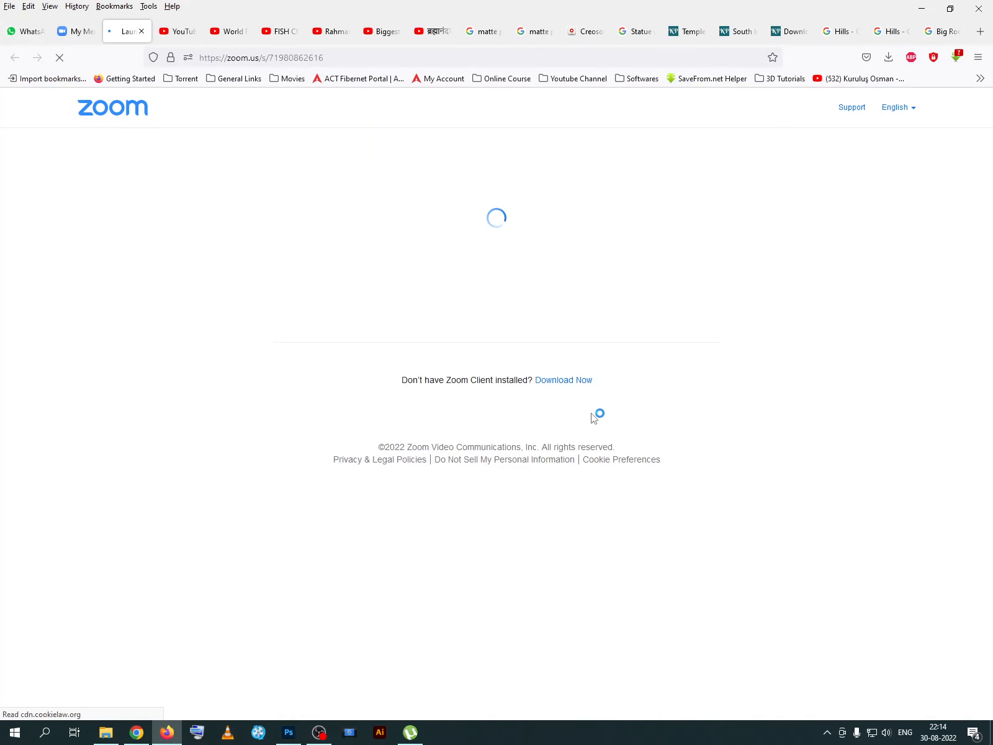
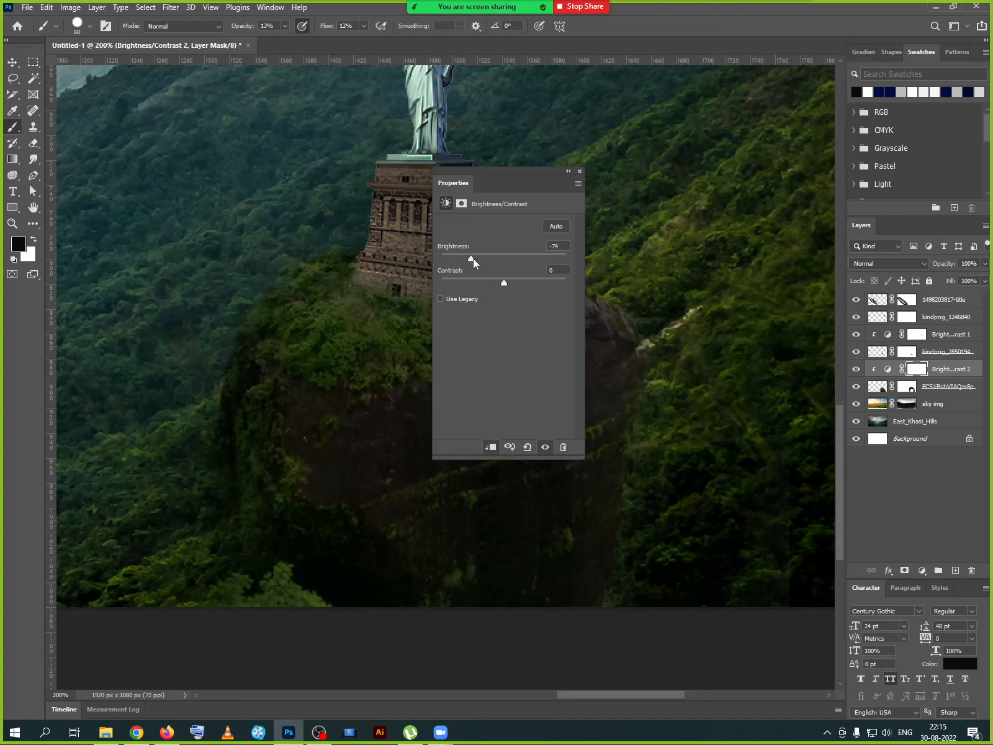
- Set the rock's Brightness/Contrast adjustment to brightness -50 and contrast -9, and close its properties
left_click_drag(479, 264, 483, 265)
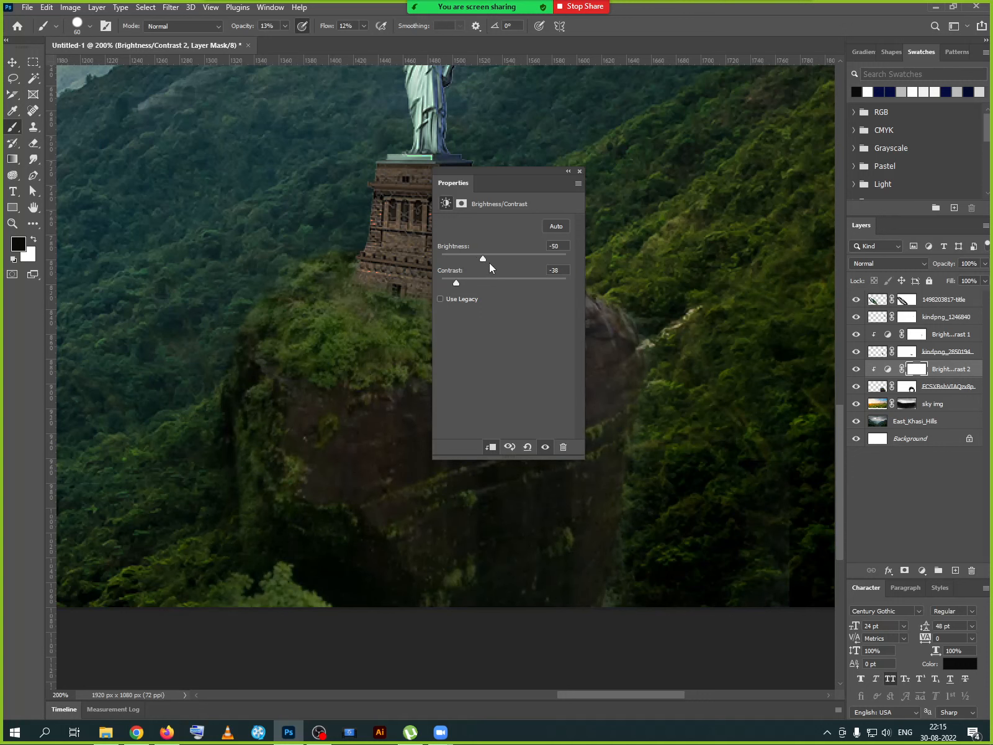
mouse_move(468, 258)
left_mouse_down()
mouse_move(489, 258)
mouse_move(514, 282)
mouse_move(469, 257)
mouse_move(478, 257)
left_mouse_up()
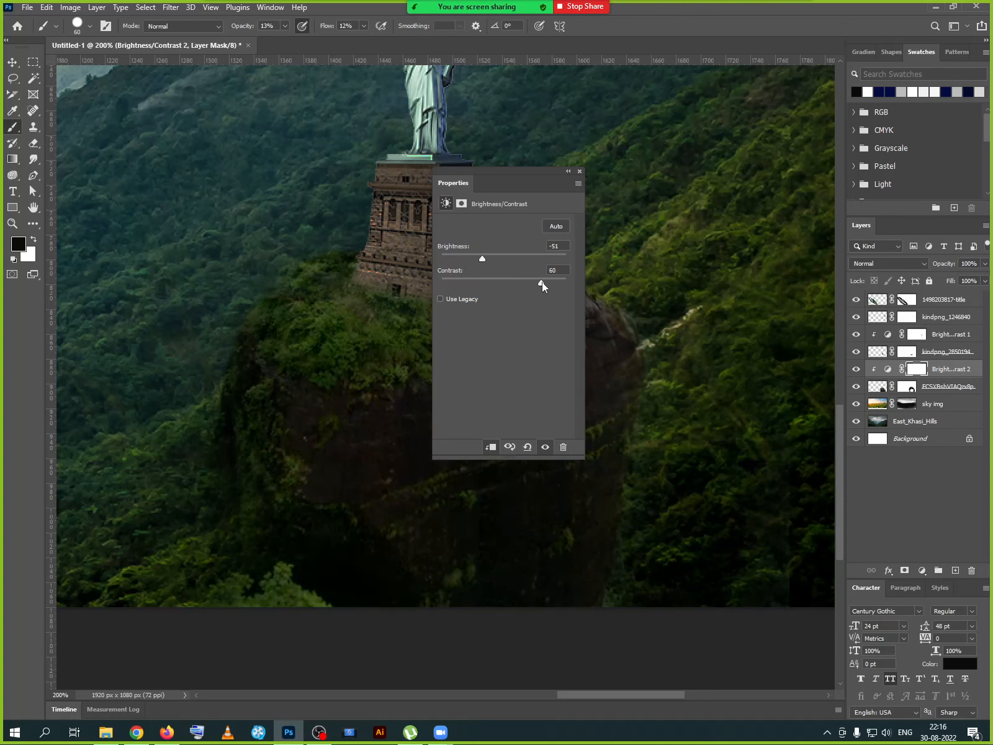
left_click_drag(541, 282, 485, 260)
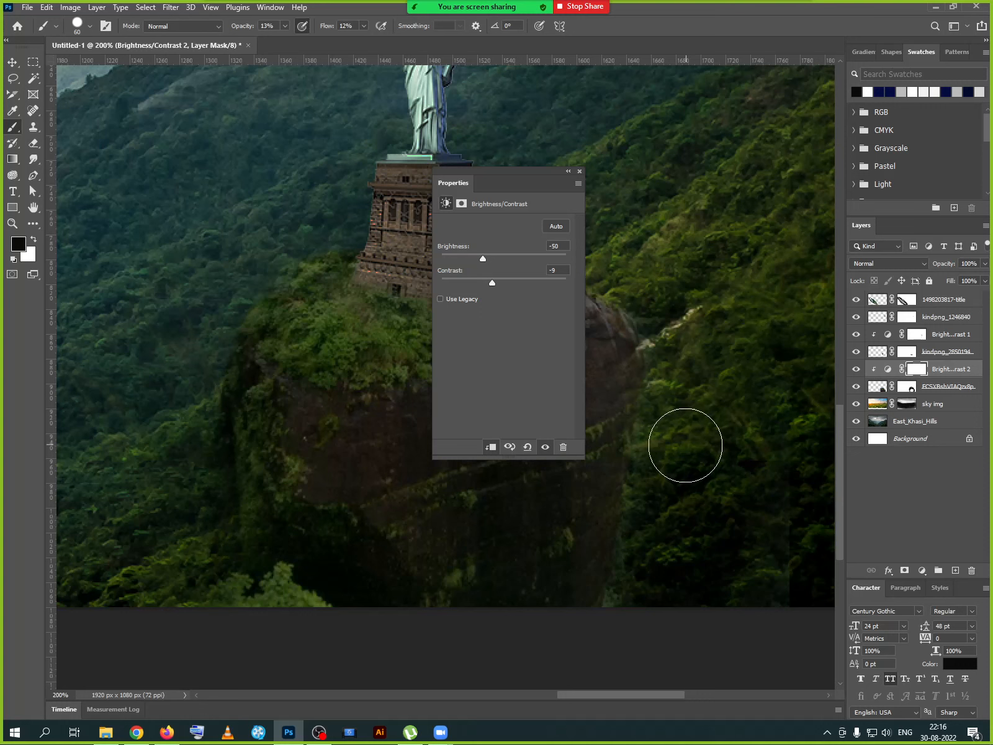
left_click(580, 171)
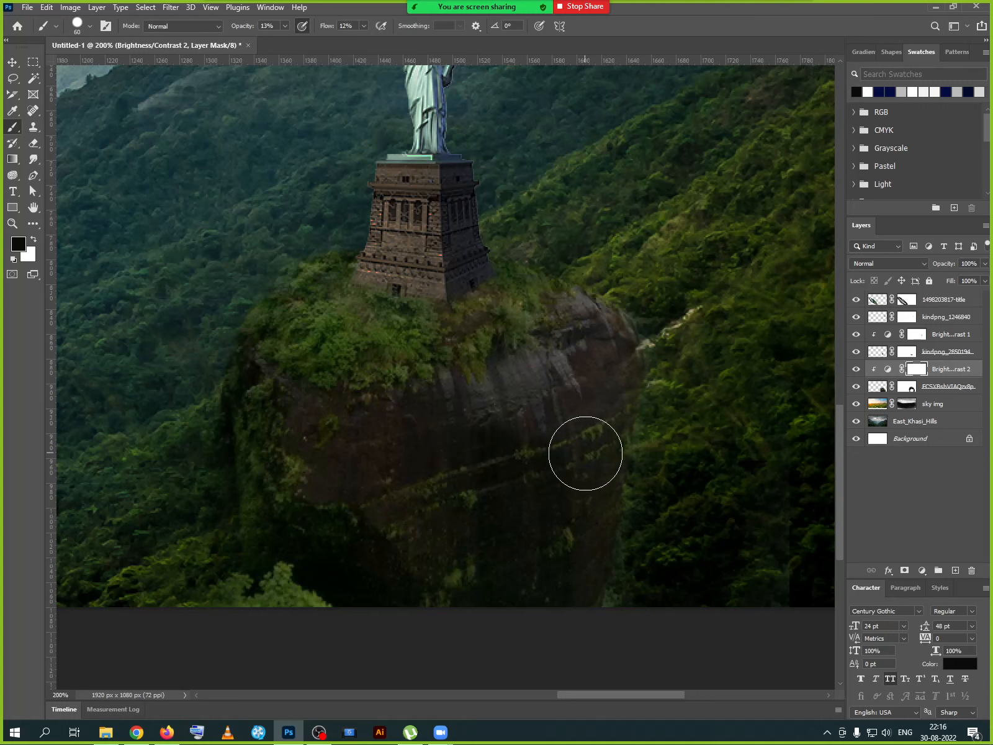
- Paint black faintly over the rock's left edge and face on the Brightness/Contrast 2 mask, and compare by toggling the adjustment's visibility
mouse_move(244, 490)
left_mouse_down()
mouse_move(245, 503)
mouse_move(232, 423)
mouse_move(251, 444)
left_mouse_up()
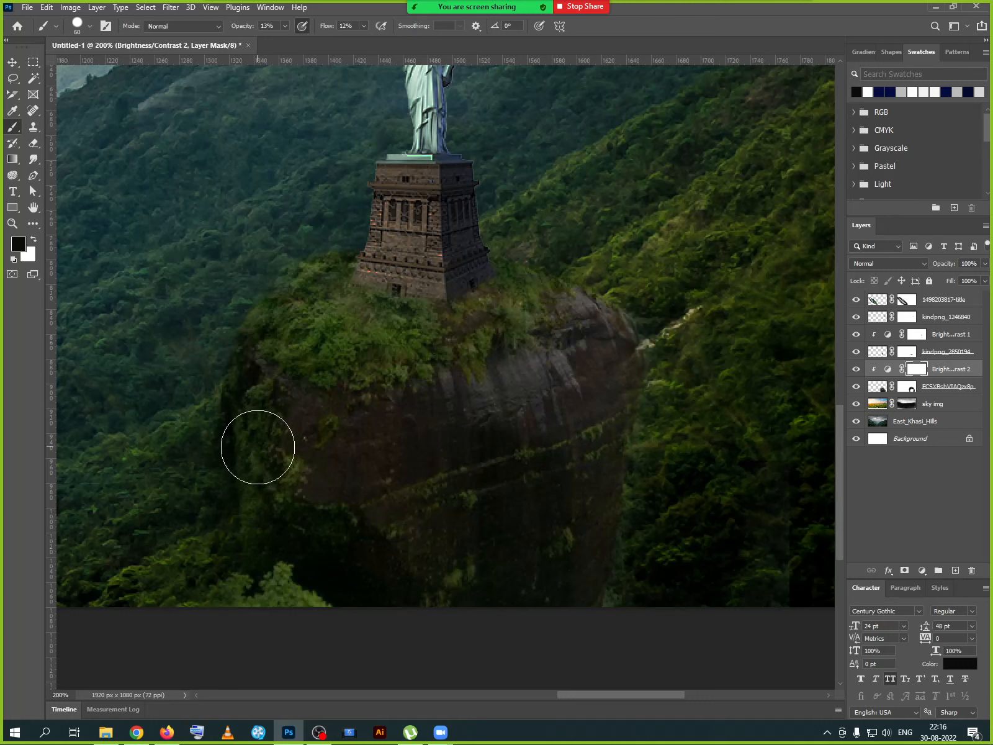
mouse_move(199, 432)
left_mouse_down()
mouse_move(239, 430)
mouse_move(218, 422)
mouse_move(215, 508)
mouse_move(216, 382)
mouse_move(237, 482)
mouse_move(212, 351)
mouse_move(262, 502)
mouse_move(251, 405)
mouse_move(279, 500)
mouse_move(236, 375)
mouse_move(244, 445)
mouse_move(235, 529)
mouse_move(227, 413)
mouse_move(227, 544)
mouse_move(220, 433)
mouse_move(230, 362)
mouse_move(267, 471)
left_mouse_up()
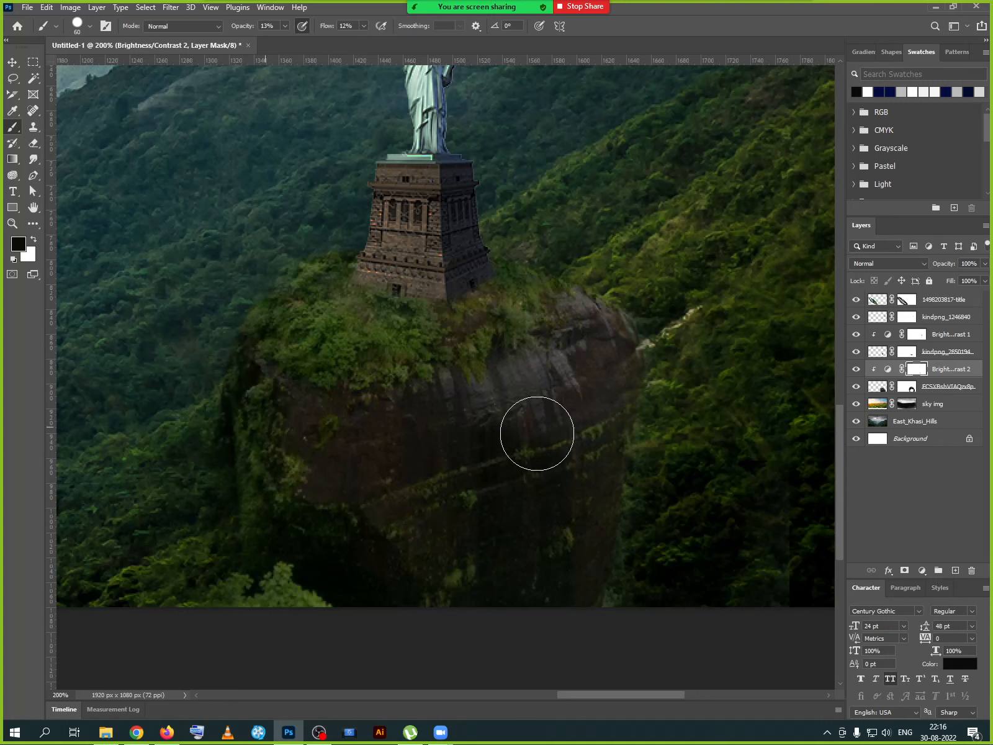
mouse_move(331, 457)
left_mouse_down()
mouse_move(524, 386)
mouse_move(641, 402)
mouse_move(401, 499)
mouse_move(593, 471)
mouse_move(303, 510)
mouse_move(492, 534)
mouse_move(529, 550)
mouse_move(250, 528)
mouse_move(318, 555)
mouse_move(402, 565)
mouse_move(198, 462)
mouse_move(214, 531)
mouse_move(234, 481)
mouse_move(234, 377)
mouse_move(235, 451)
mouse_move(492, 620)
mouse_move(375, 561)
mouse_move(626, 402)
mouse_move(617, 360)
mouse_move(430, 441)
mouse_move(354, 457)
mouse_move(534, 439)
mouse_move(672, 450)
mouse_move(592, 538)
left_mouse_up()
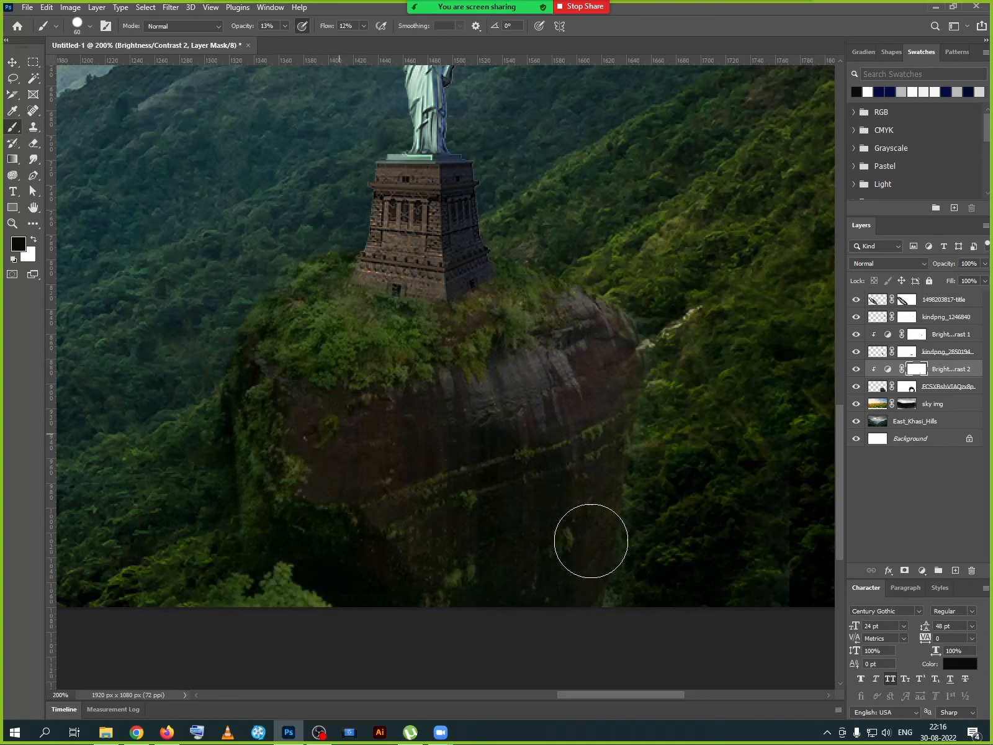
left_click(857, 369)
left_click(857, 369)
left_click(857, 369)
left_click(856, 369)
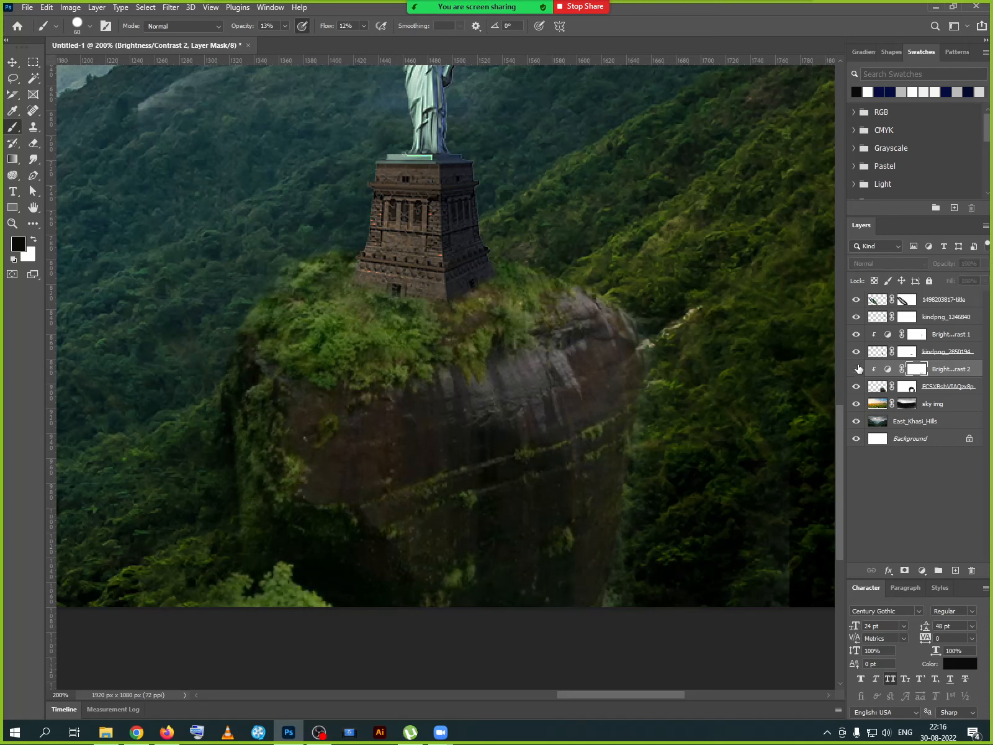
left_click(857, 369)
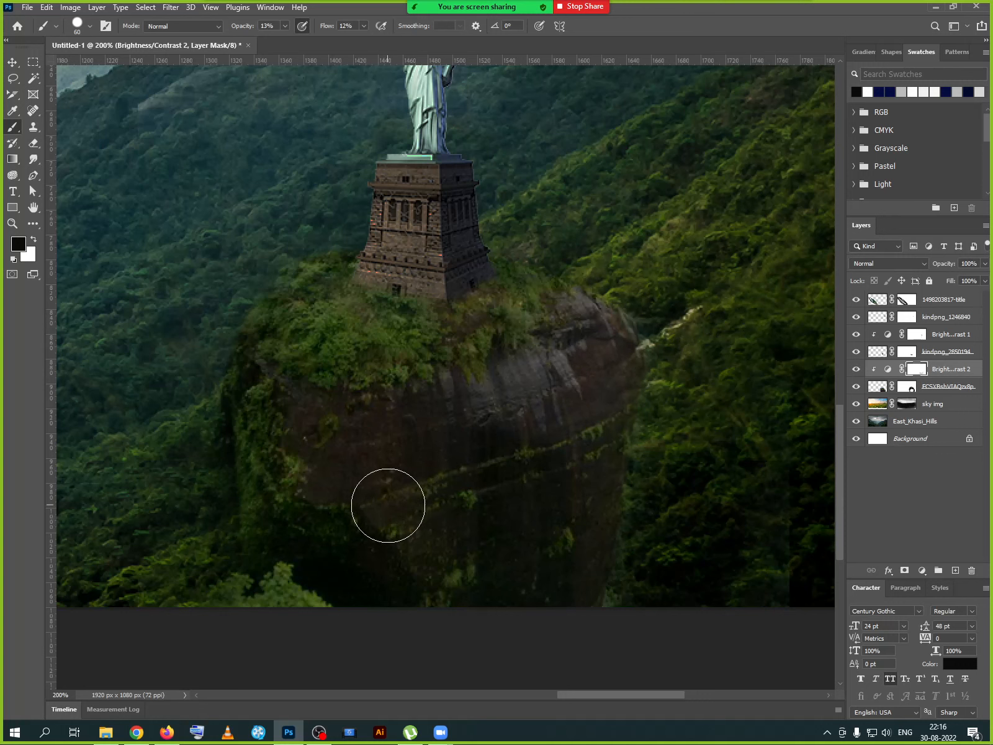
- Raise the brush to 21% opacity and 22% flow, paint the rock's adjustment mask further, and compare by toggling the adjustment's visibility
left_click(364, 27)
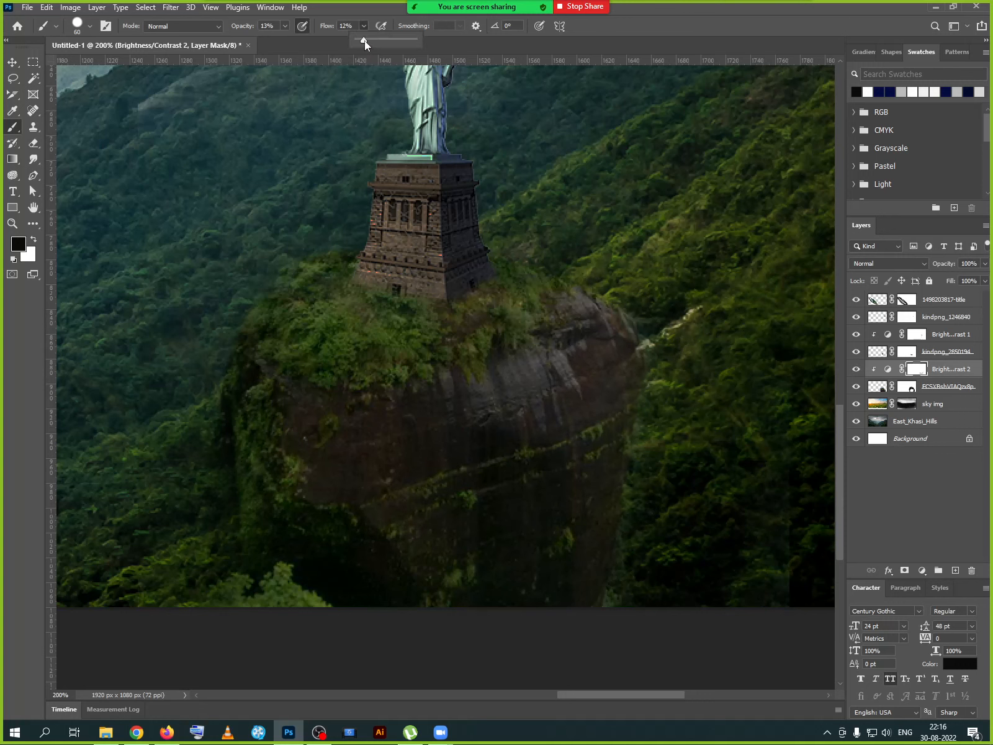
left_click(286, 26)
left_click_drag(289, 38, 290, 38)
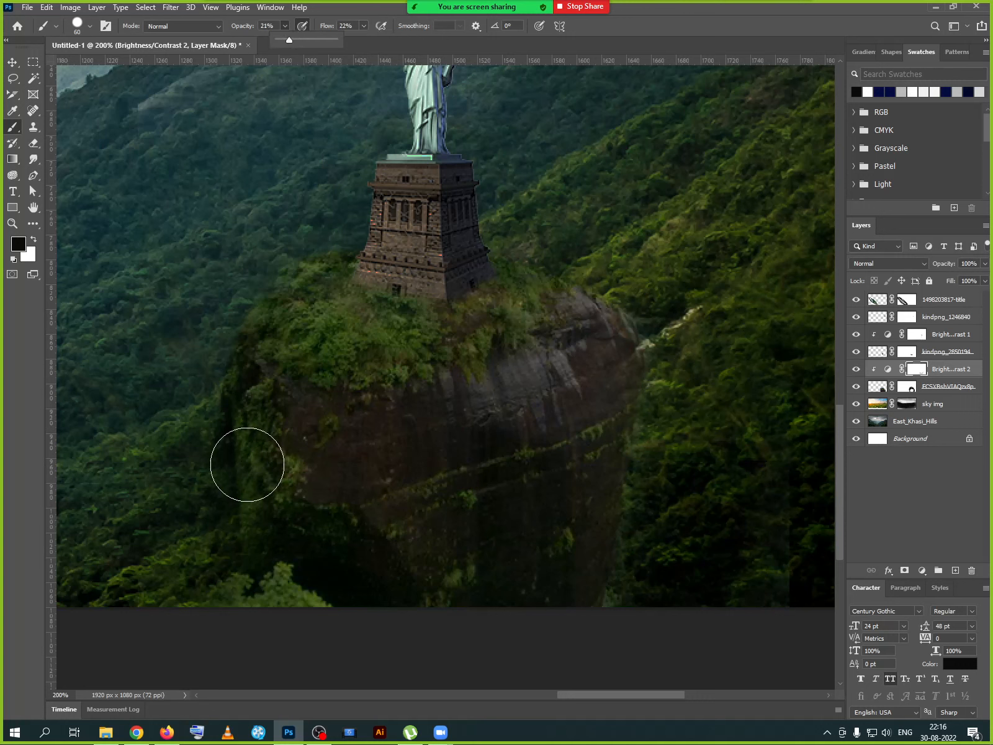
mouse_move(247, 466)
left_mouse_down()
mouse_move(313, 473)
mouse_move(211, 384)
mouse_move(268, 478)
mouse_move(270, 532)
mouse_move(225, 447)
mouse_move(219, 401)
mouse_move(232, 544)
mouse_move(212, 459)
mouse_move(235, 408)
mouse_move(277, 448)
mouse_move(362, 490)
mouse_move(515, 430)
mouse_move(452, 431)
mouse_move(601, 398)
mouse_move(454, 429)
mouse_move(481, 423)
mouse_move(614, 351)
mouse_move(624, 313)
mouse_move(551, 433)
mouse_move(347, 593)
mouse_move(645, 558)
mouse_move(690, 306)
mouse_move(508, 576)
mouse_move(244, 563)
mouse_move(330, 575)
mouse_move(307, 452)
left_mouse_up()
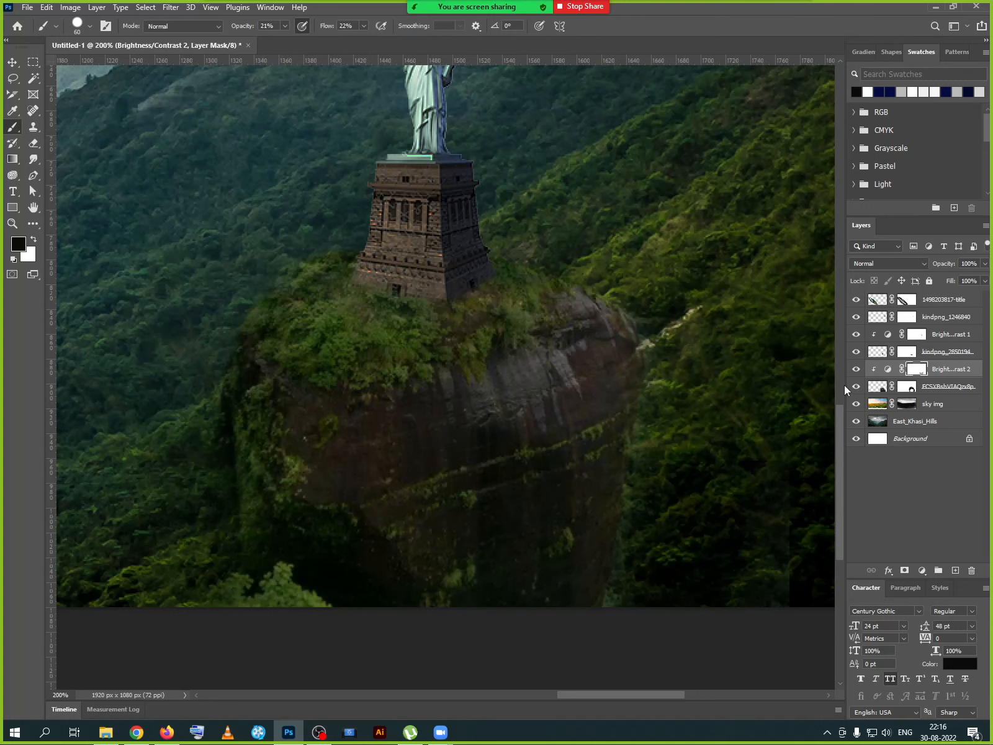
left_click(857, 369)
left_click(857, 370)
left_click(857, 370)
left_click(857, 369)
- Add a Brightness/Contrast adjustment above the temple layer kindpng_1246840 with brightness about -59, and clip it to the temple
scroll(592, 325, "down", 5)
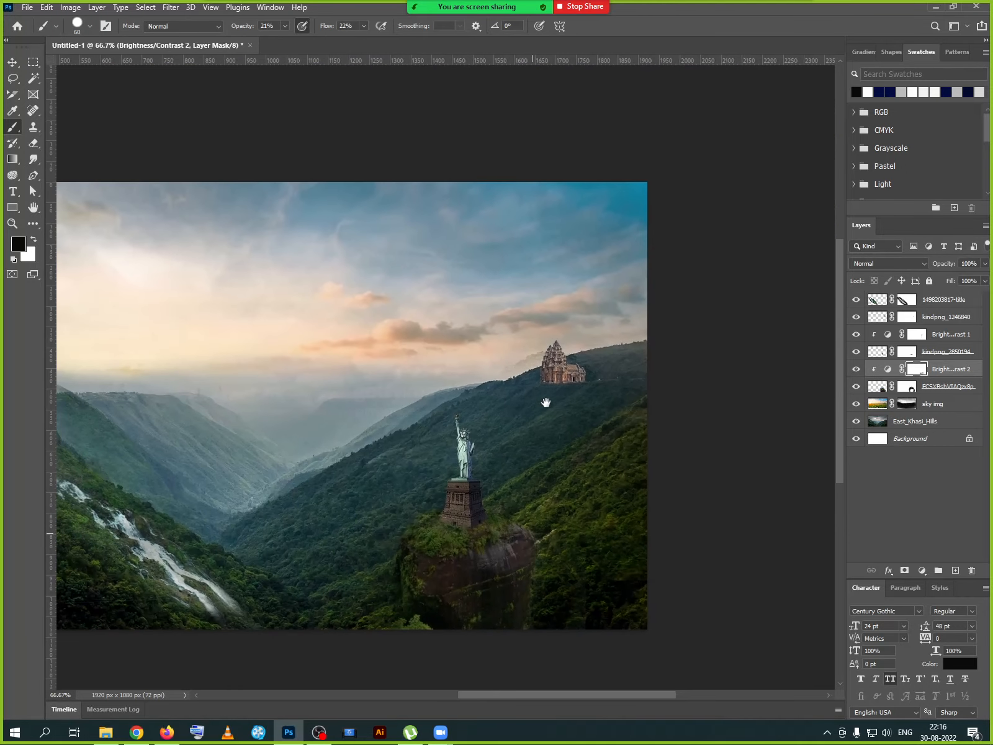
left_click_drag(546, 403, 478, 512)
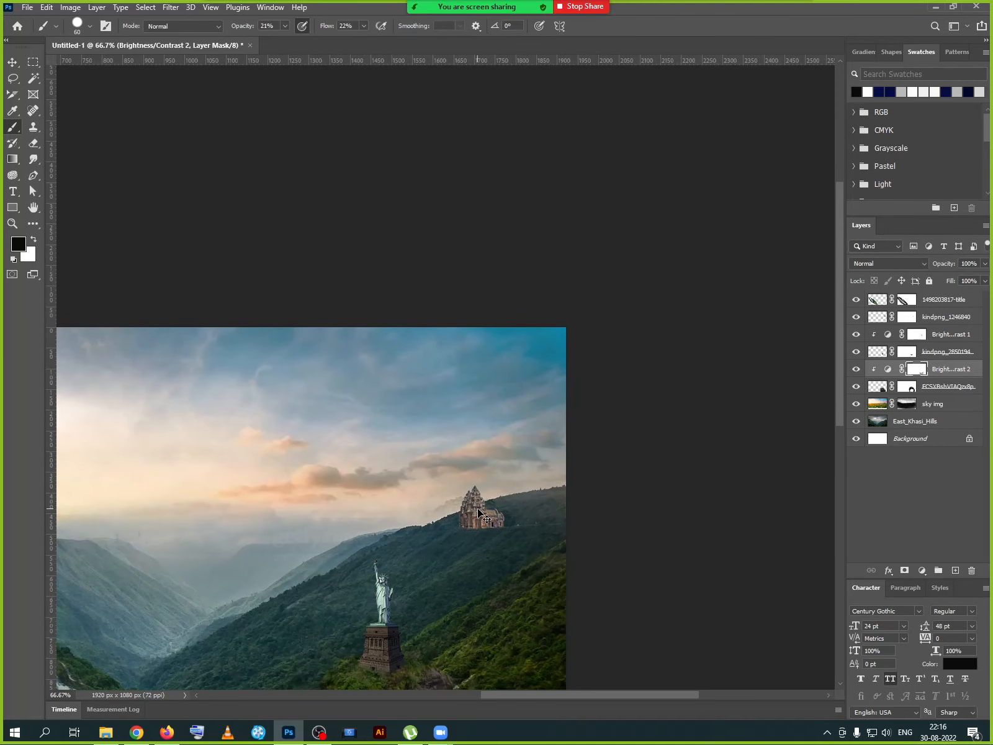
scroll(491, 506, "up", 6)
left_click_drag(488, 505, 366, 263)
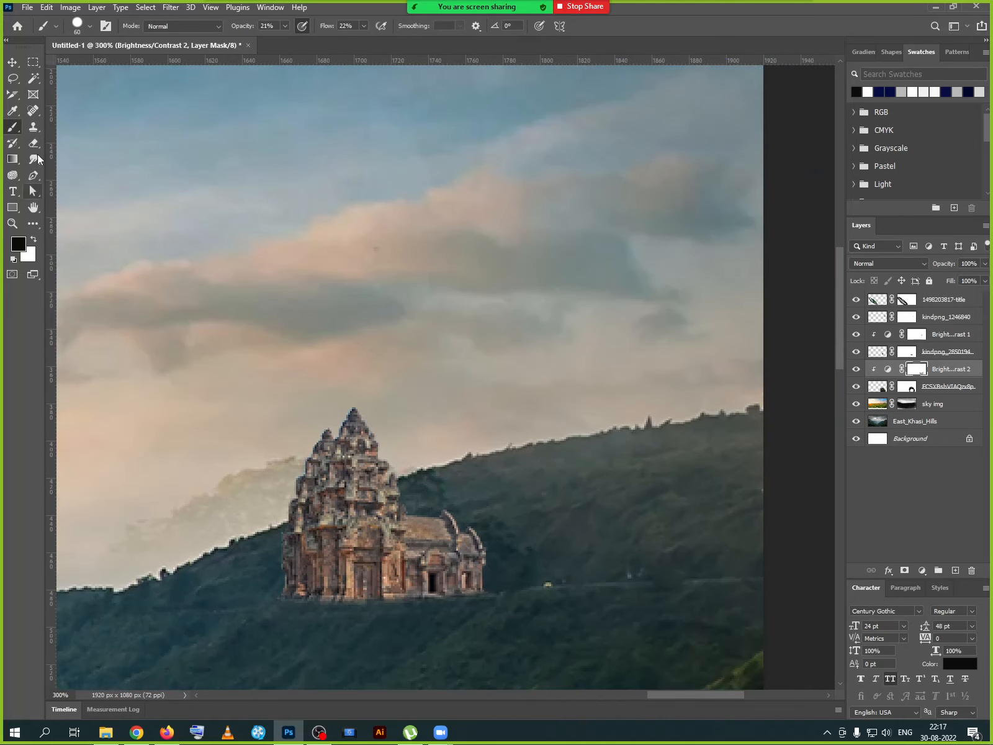
left_click(12, 62)
left_click(370, 479)
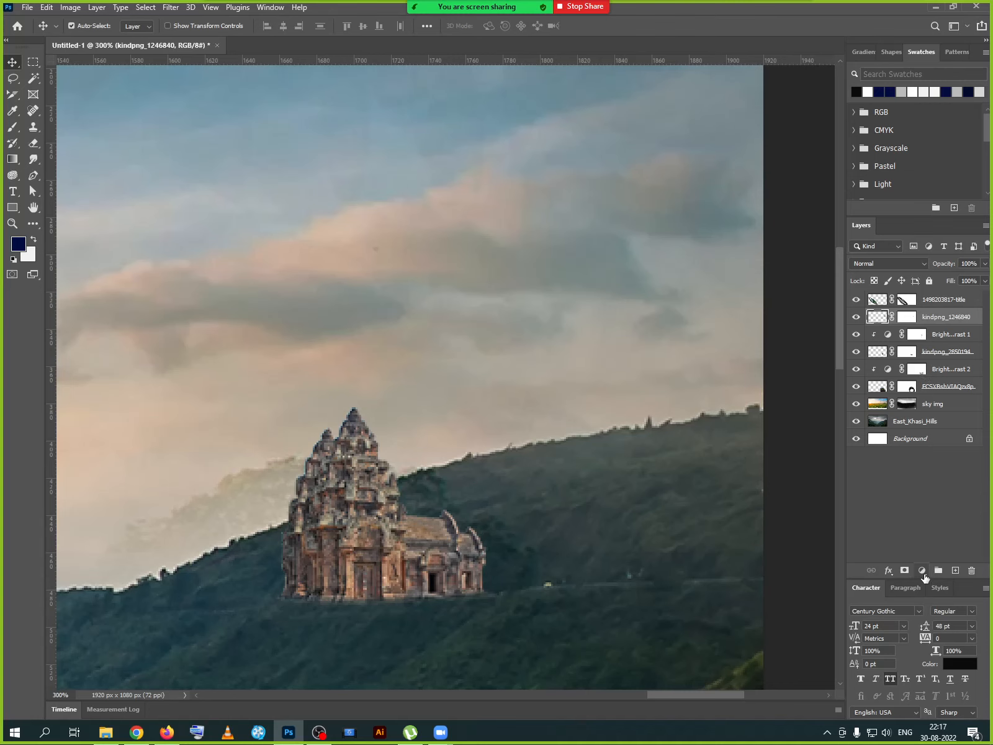
left_click(923, 571)
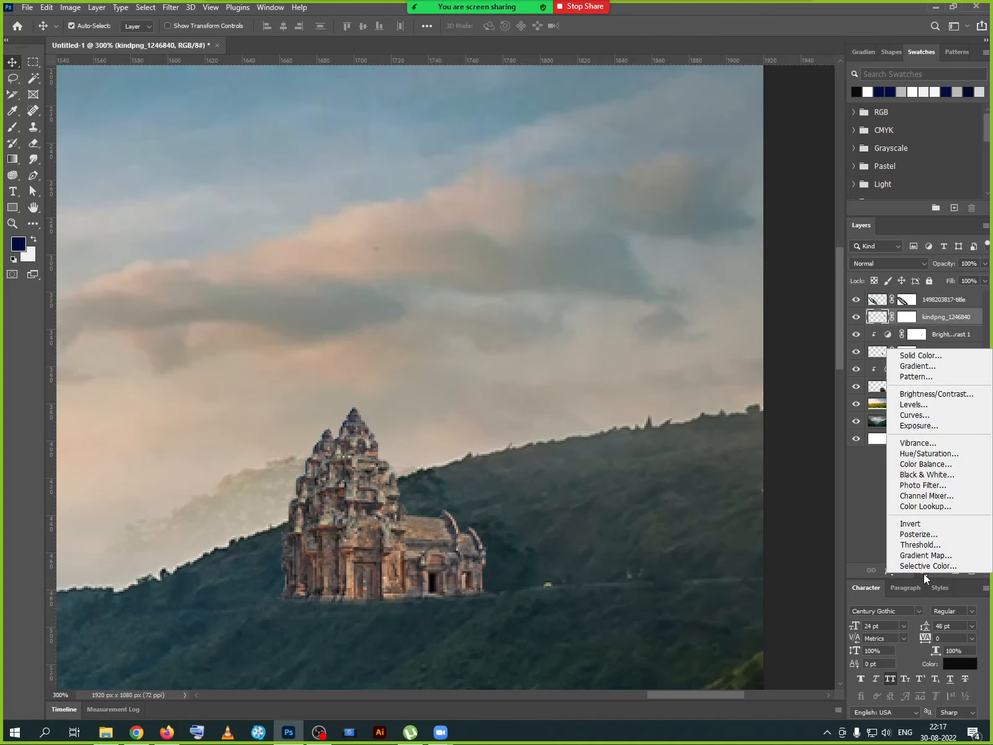
left_click(935, 394)
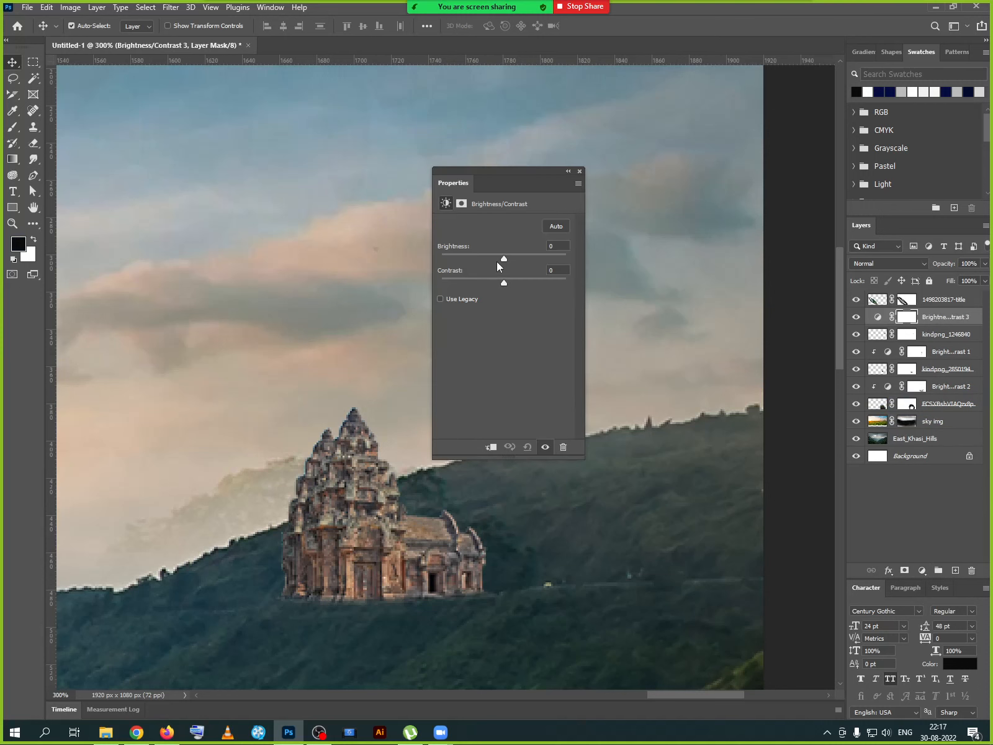
left_click_drag(496, 261, 477, 259)
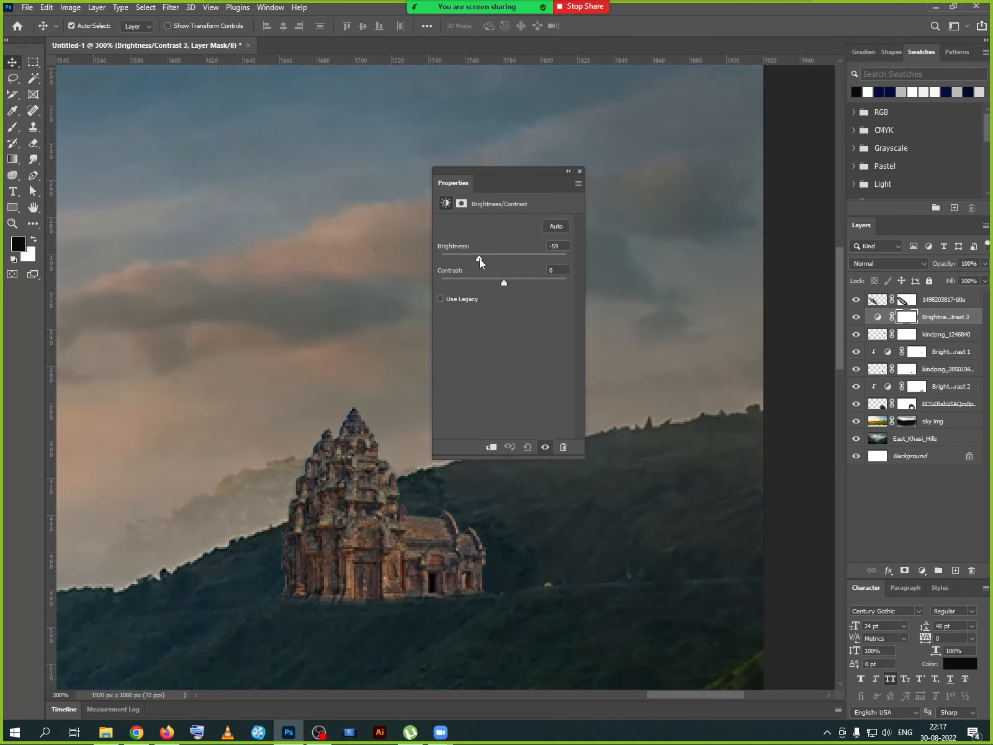
left_click(495, 450)
- Set the temple's Brightness/Contrast adjustment to brightness -92 and contrast -20, and close its properties
left_click_drag(478, 260, 454, 259)
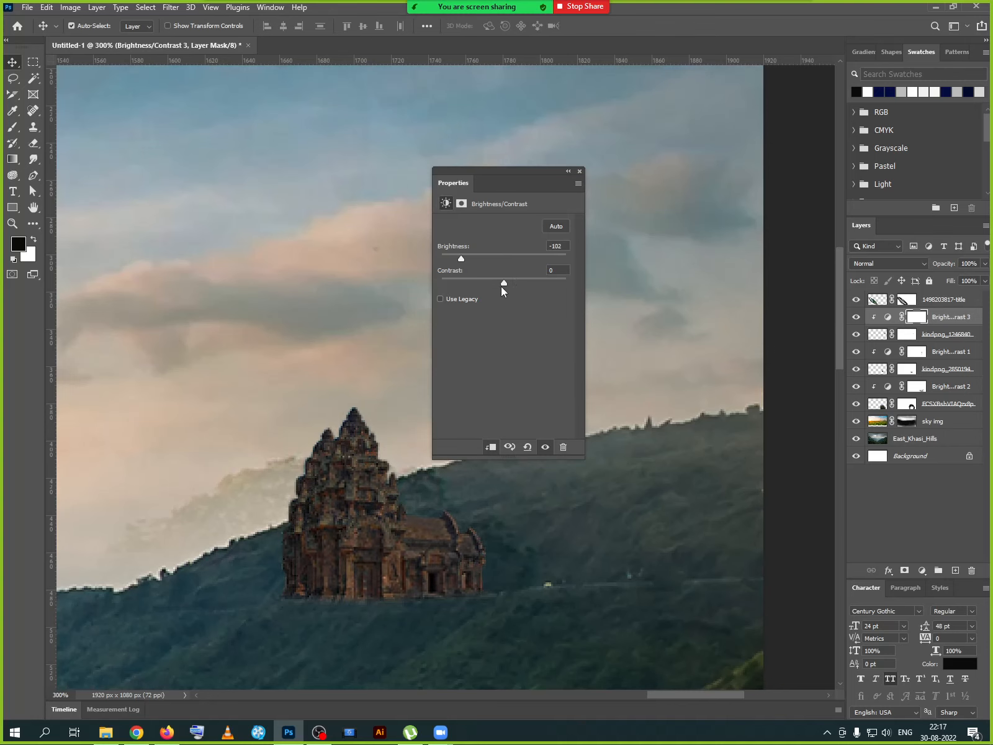
mouse_move(502, 287)
left_mouse_down()
mouse_move(460, 283)
mouse_move(582, 286)
mouse_move(498, 282)
mouse_move(459, 258)
mouse_move(488, 283)
left_mouse_up()
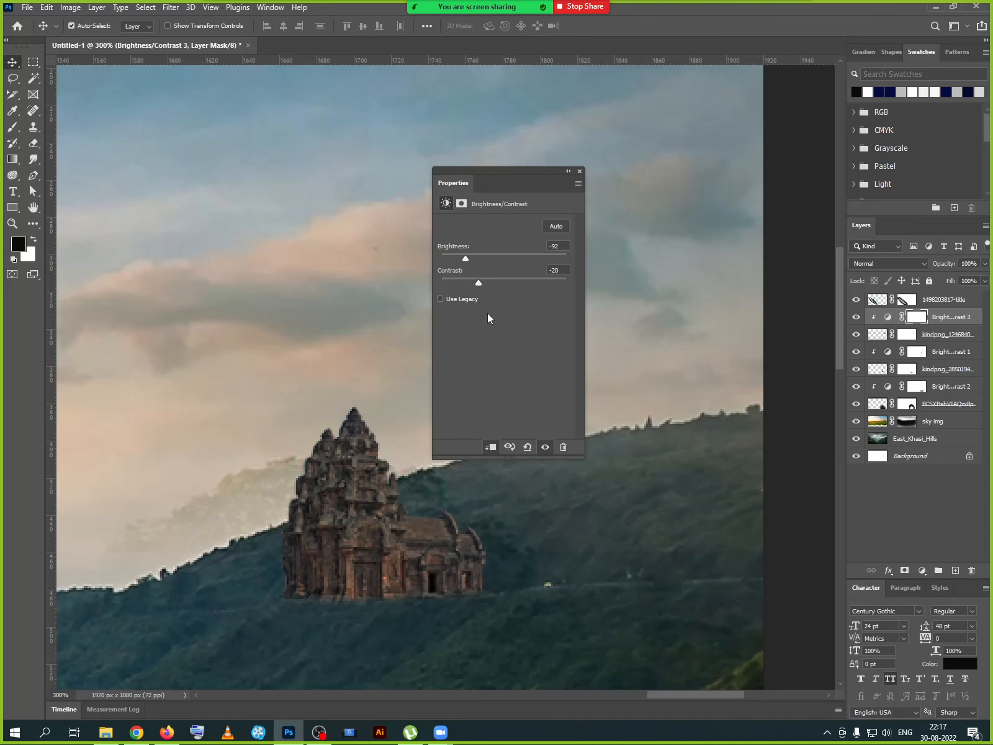
key("ctrl+minus")
key("ctrl+minus")
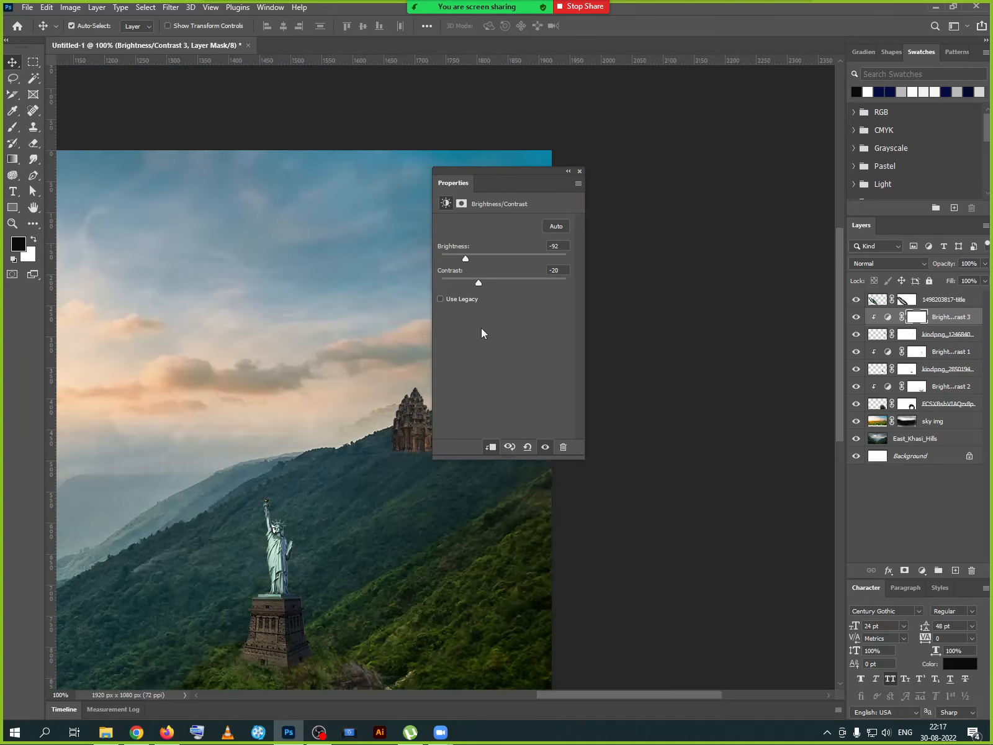
left_click(579, 172)
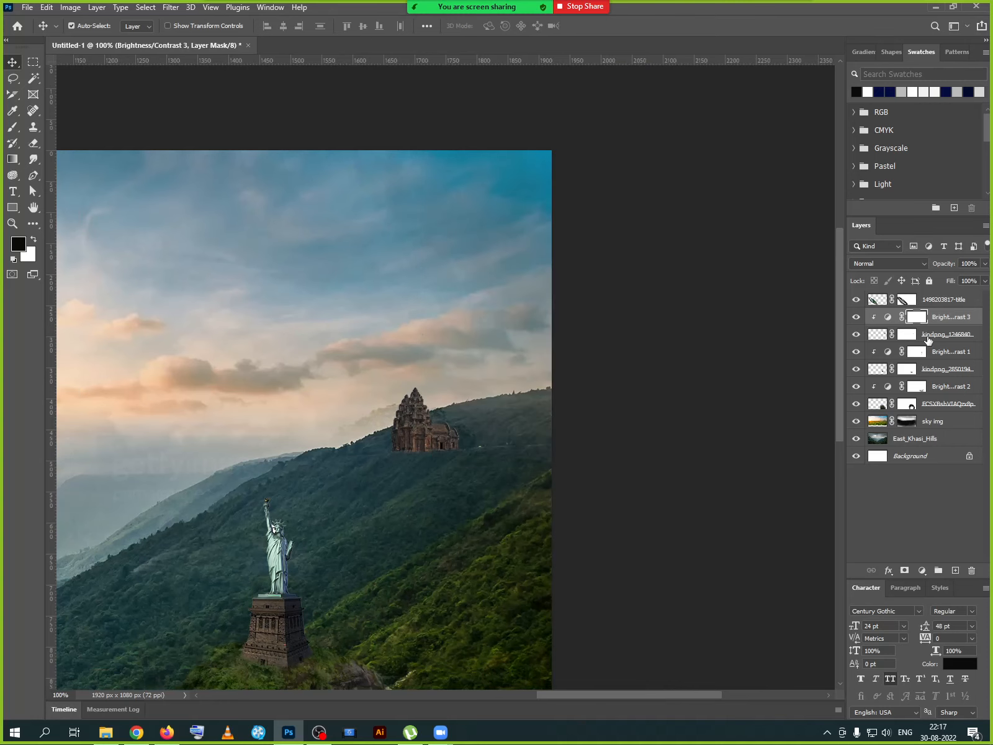
- Add a Hue/Saturation adjustment above the temple's brightness adjustment, set its hue to -58 and clip it to the temple
left_click(922, 570)
left_click(928, 450)
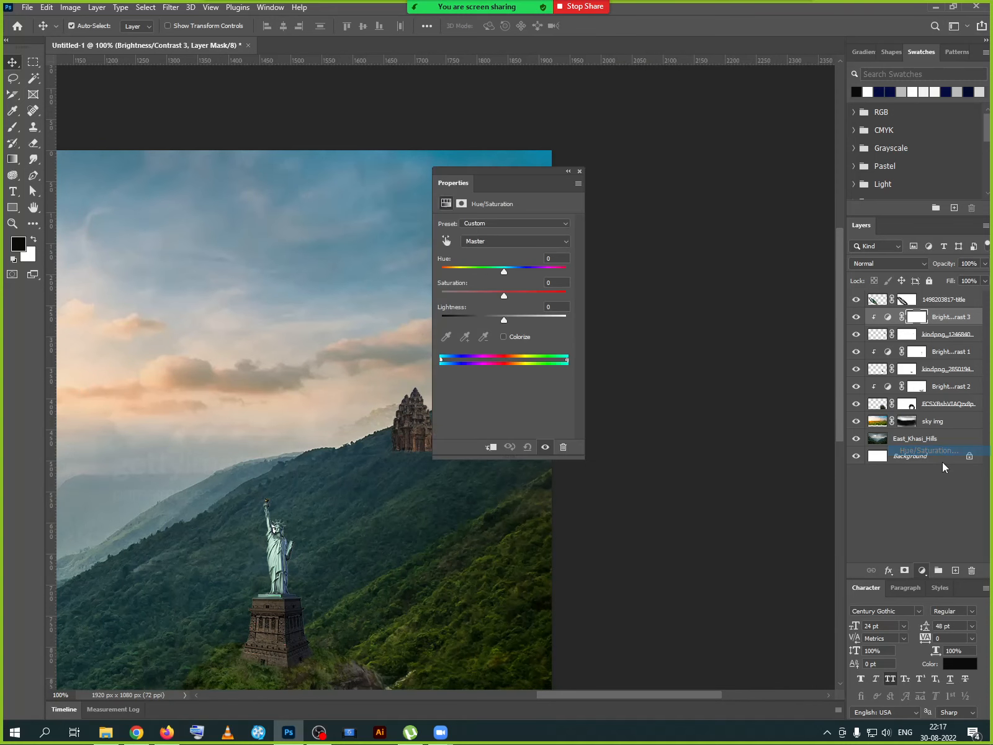
left_click_drag(490, 172, 665, 217)
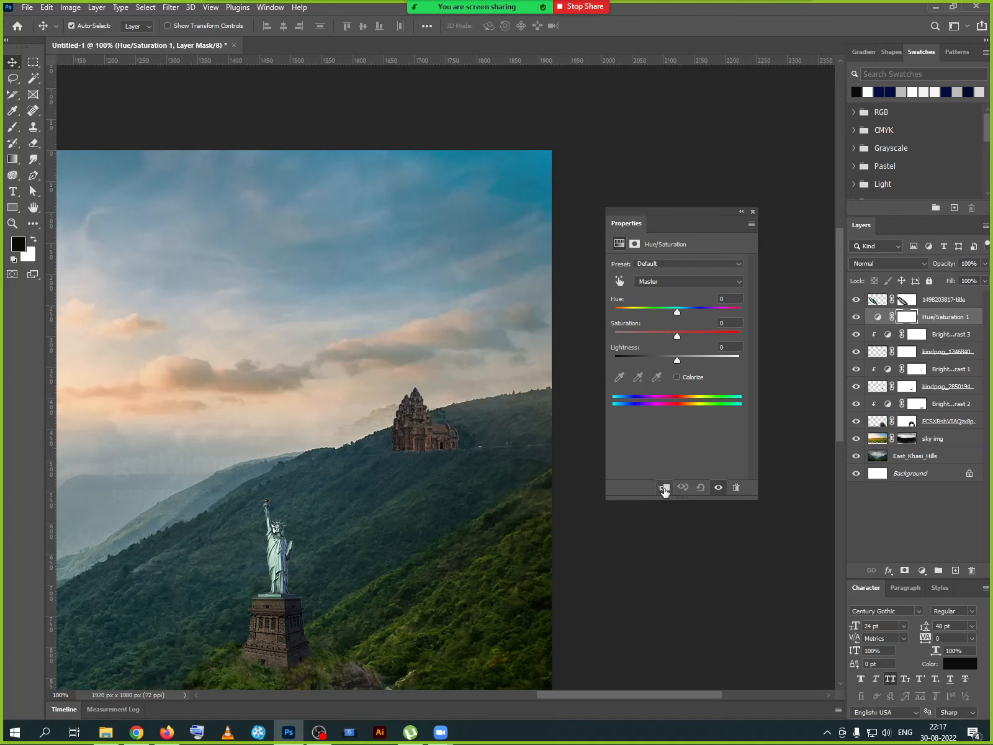
left_click_drag(679, 311, 645, 312)
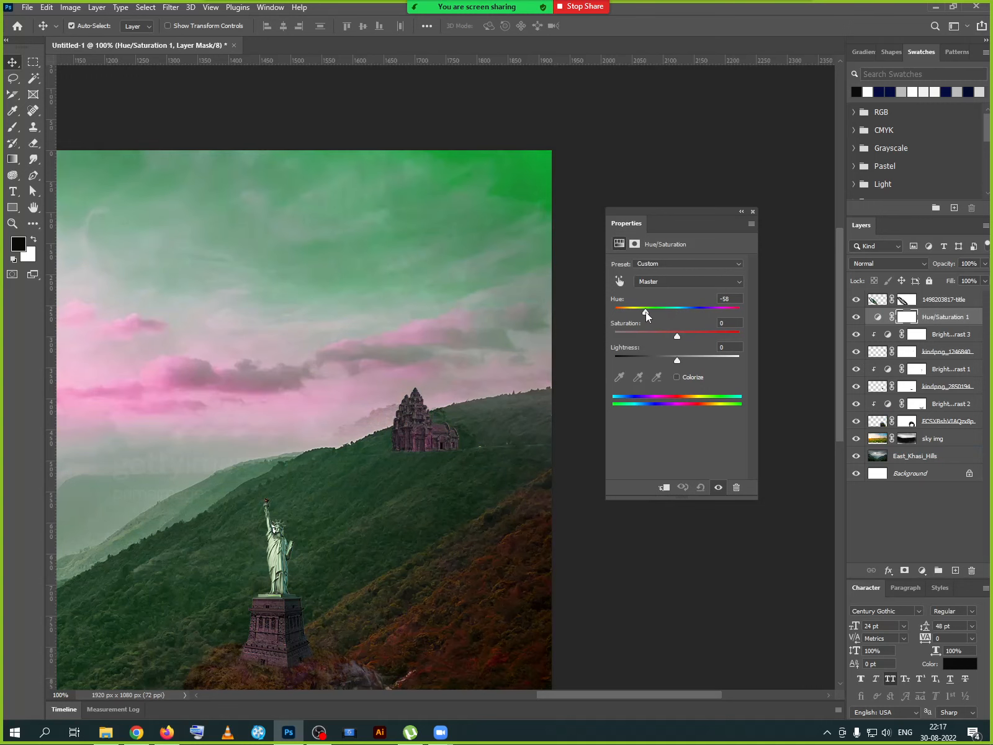
left_click(664, 488)
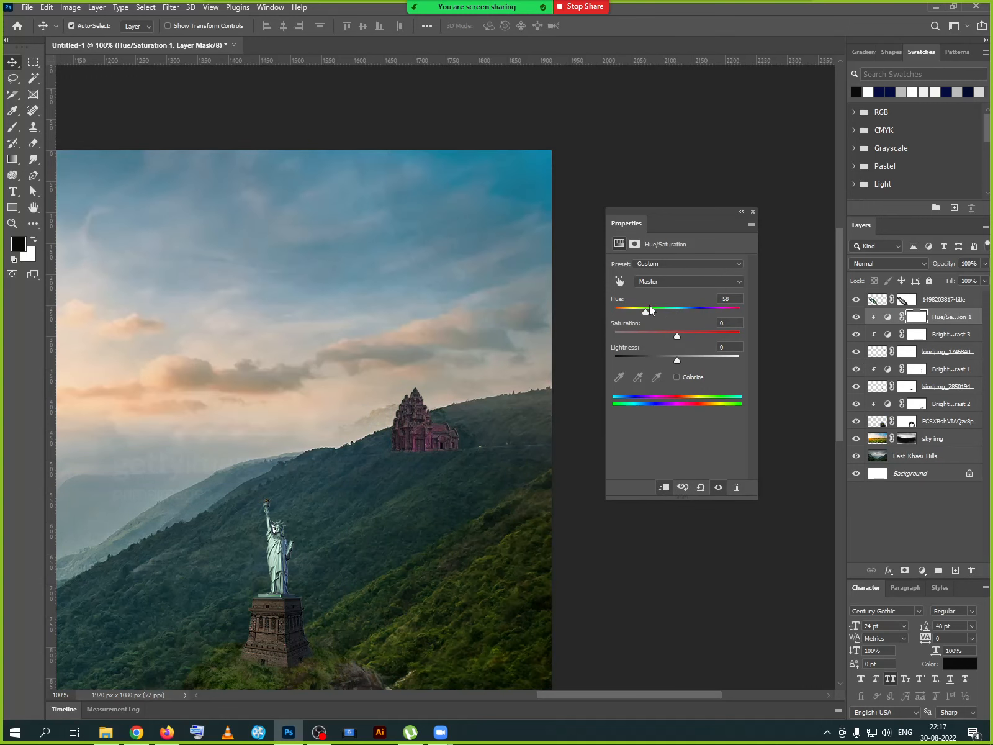
- Tune the temple's Hue/Saturation adjustment to a hue around -35, a saturation around -64 and a lightness of -14
left_click_drag(642, 311, 665, 310)
key("ctrl+plus")
key("ctrl+plus")
key("ctrl+plus")
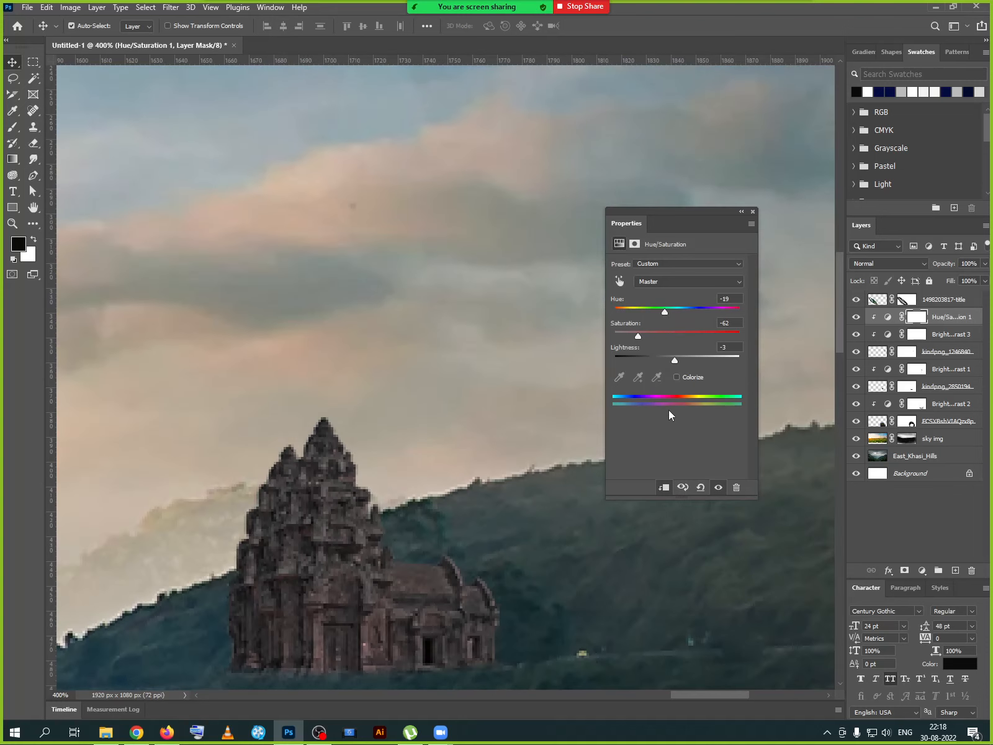
left_click_drag(393, 543, 424, 416)
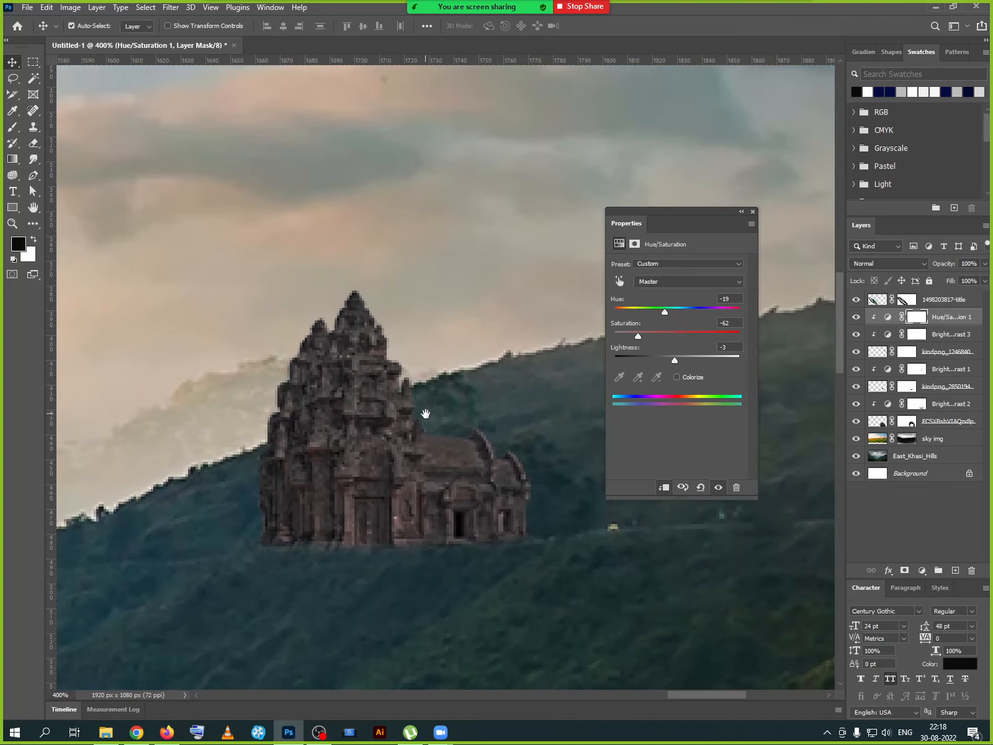
left_click_drag(664, 314, 703, 304)
mouse_move(638, 336)
left_mouse_down()
mouse_move(668, 337)
mouse_move(683, 312)
mouse_move(613, 312)
mouse_move(660, 312)
mouse_move(664, 338)
mouse_move(635, 337)
left_mouse_up()
left_click_drag(637, 341, 667, 360)
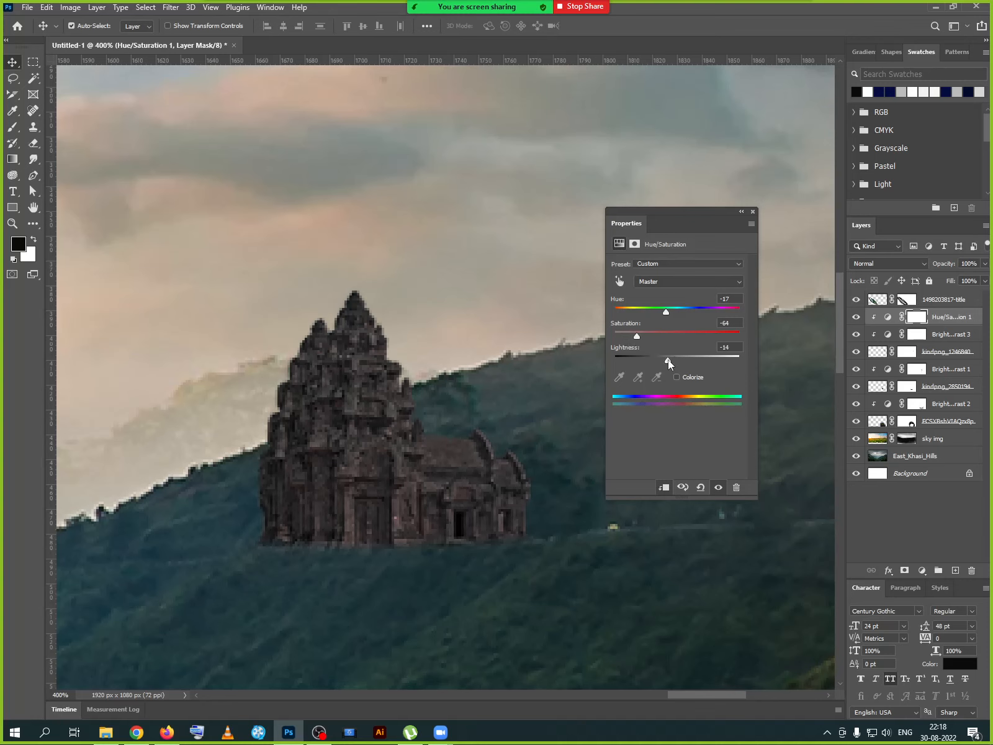
left_click_drag(663, 314, 655, 310)
scroll(529, 477, "down", 5)
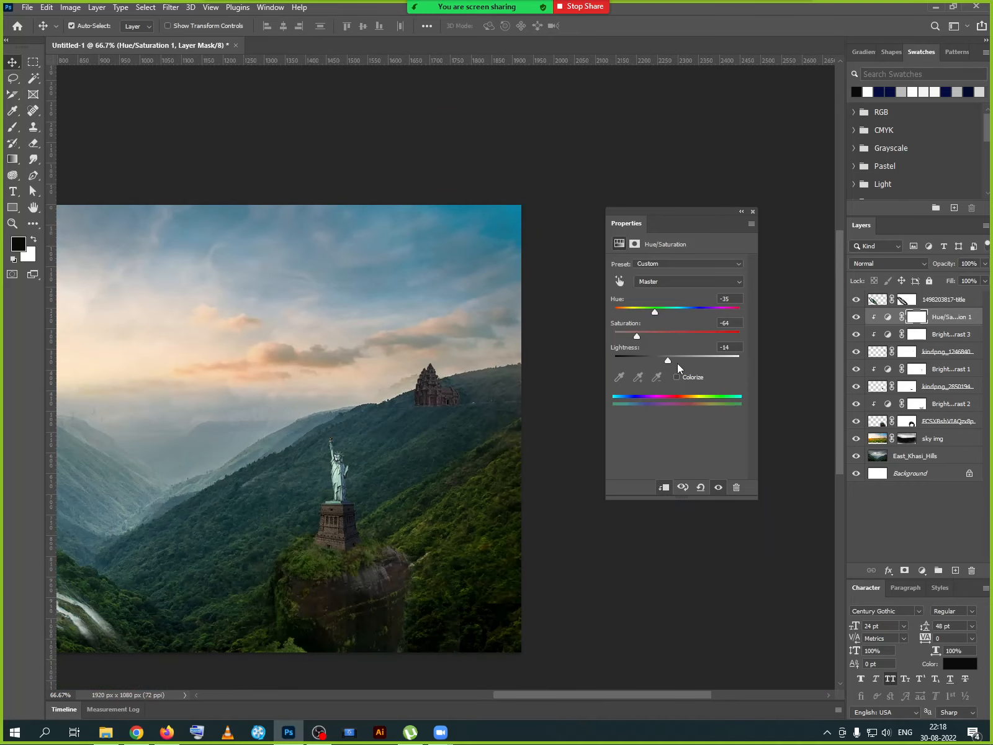
left_click_drag(652, 310, 627, 335)
- Paint black over parts of the temple on the Hue/Saturation adjustment's mask, using the brush reduced to 20 px
left_click(911, 318)
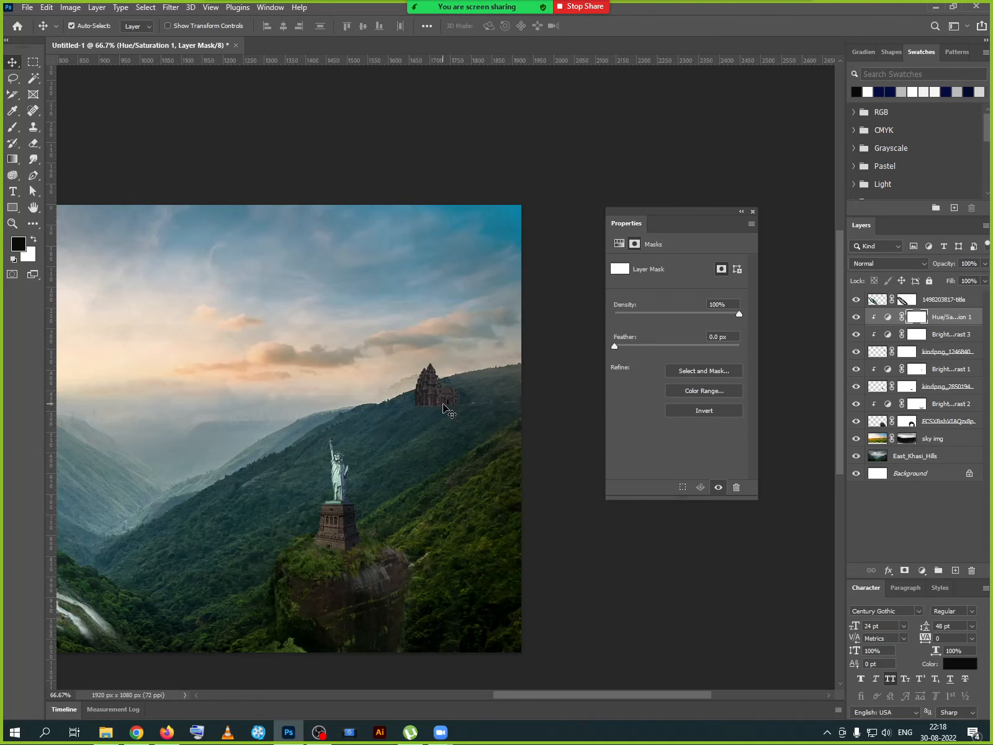
key("ctrl+plus")
key("ctrl+plus")
key("ctrl+plus")
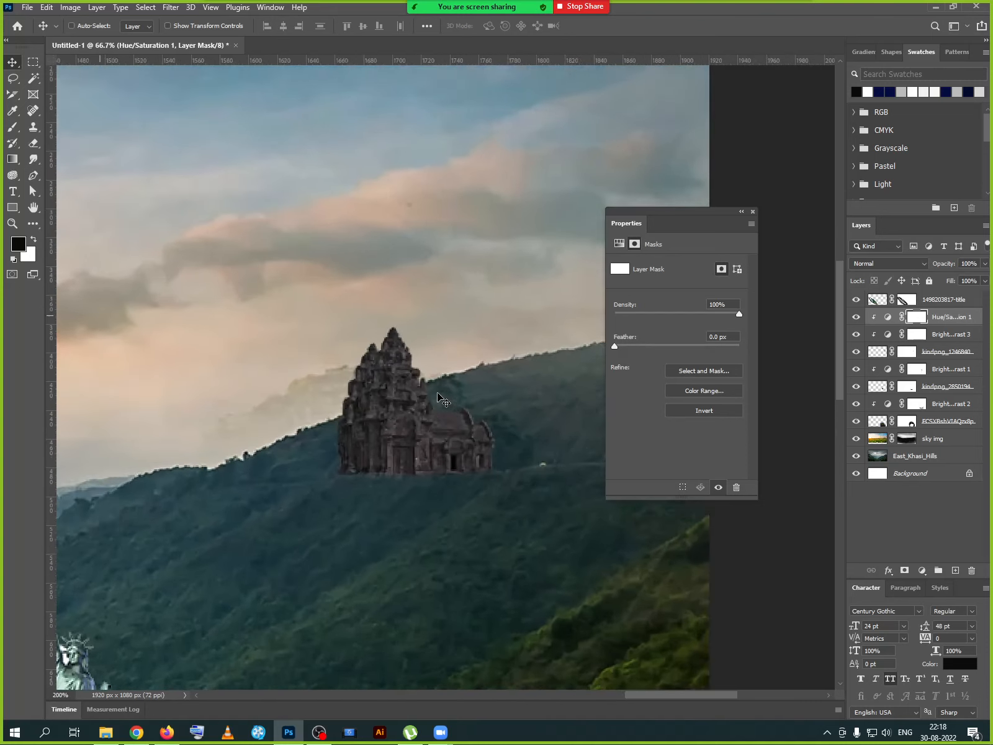
left_click_drag(363, 453, 431, 473)
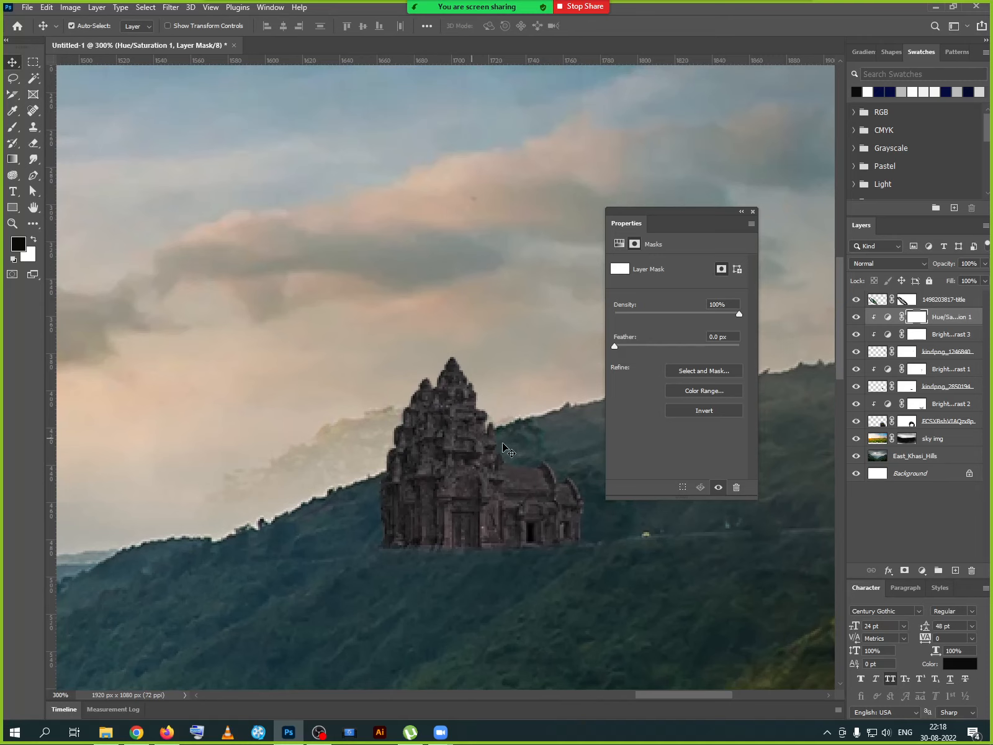
left_click(12, 128)
mouse_move(410, 371)
left_mouse_down()
mouse_move(399, 400)
mouse_move(410, 355)
mouse_move(400, 428)
mouse_move(407, 373)
left_mouse_up()
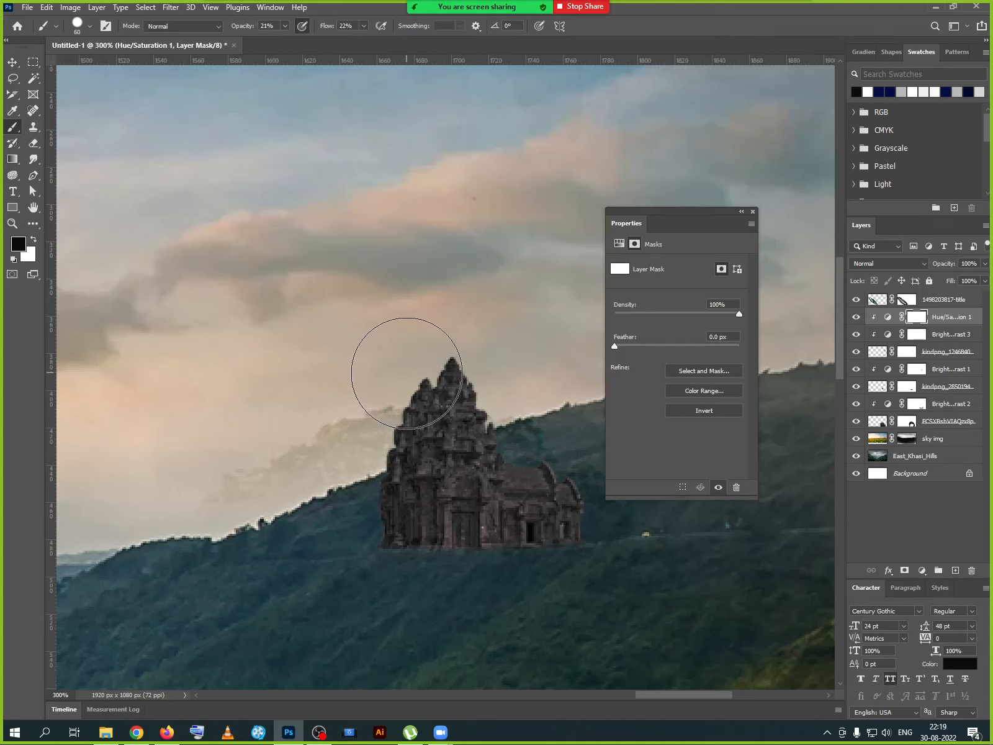
key("bracketleft")
key("bracketleft")
key("bracketleft")
key("bracketleft")
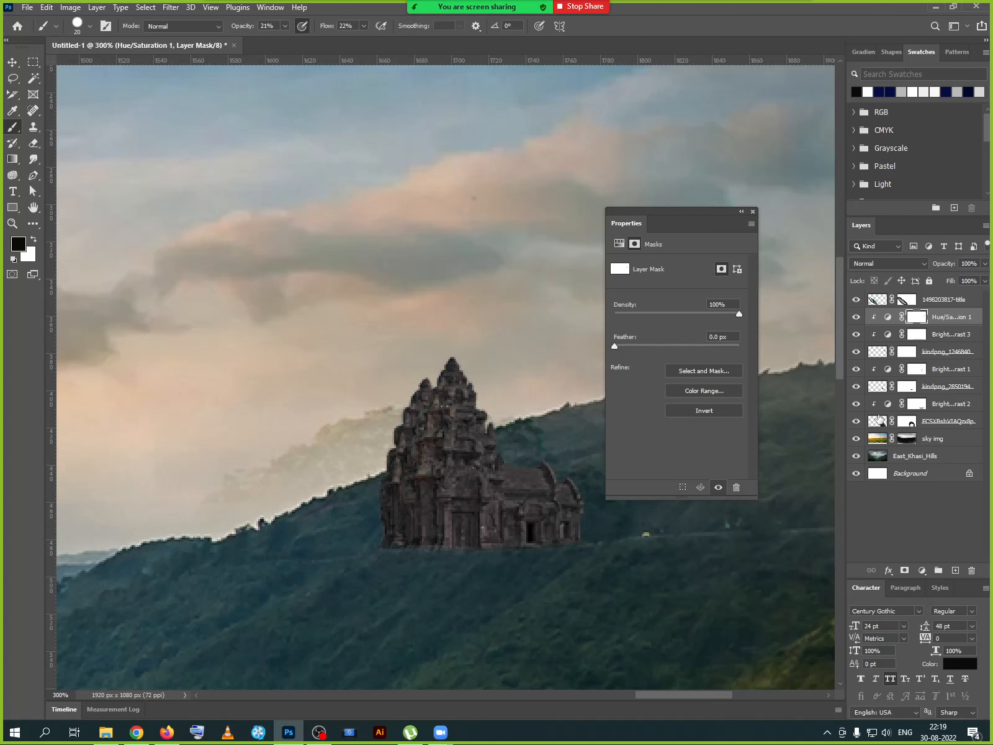
- Compare the temple with and without its Hue/Saturation adjustment, and review how it sits in the whole composition
left_click(858, 318)
left_click(857, 318)
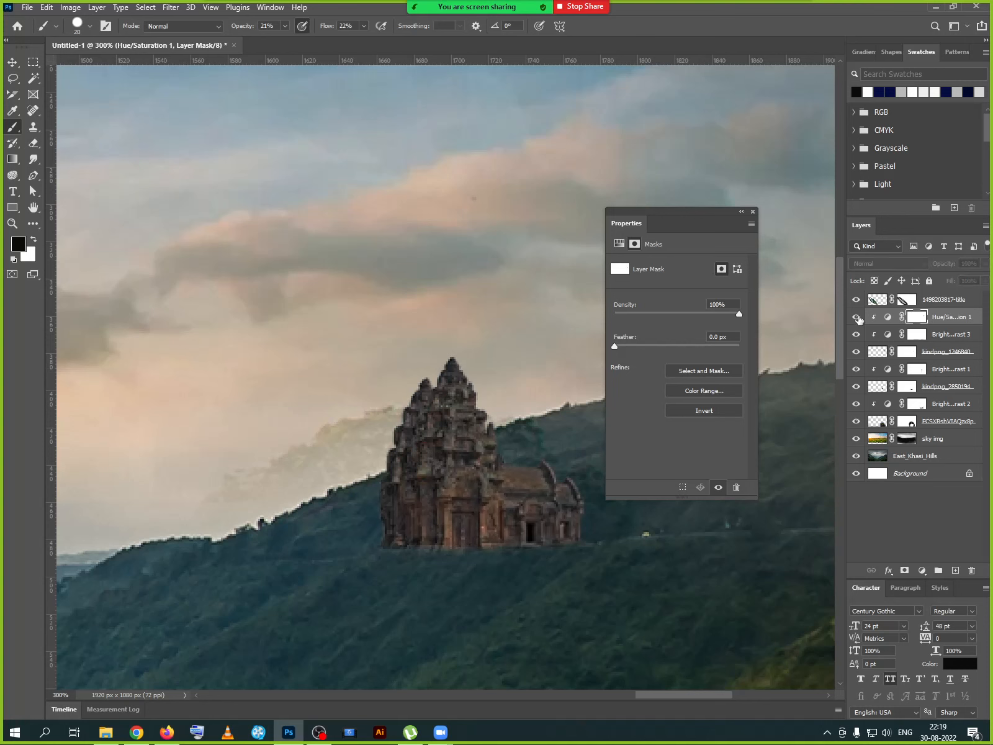
left_click(857, 318)
left_click(857, 318)
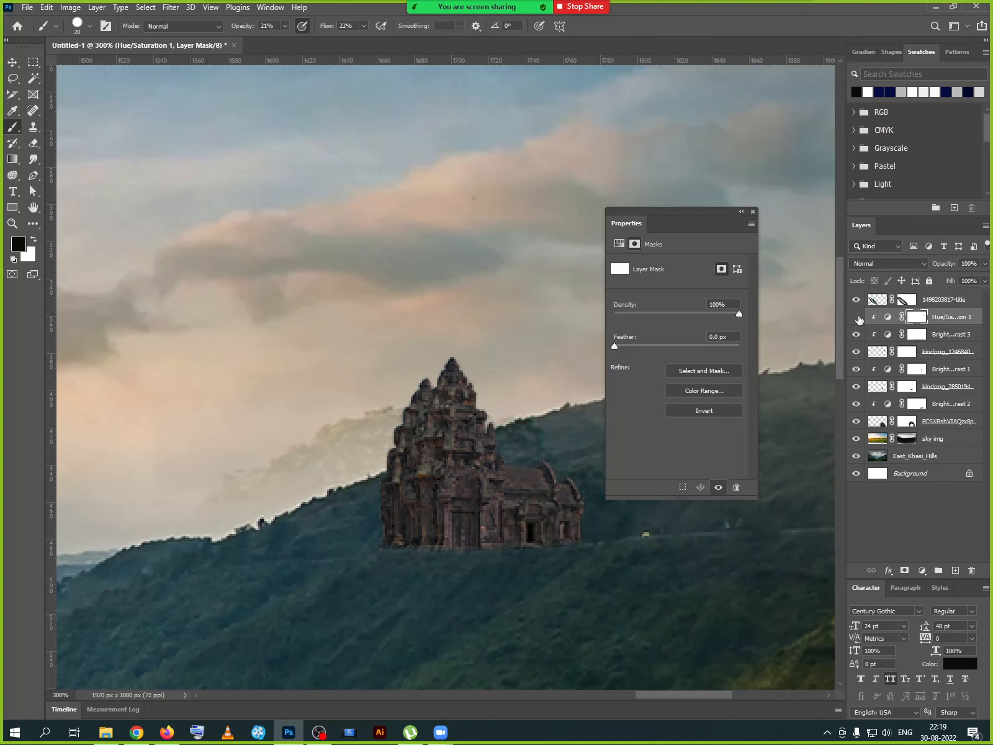
left_click(857, 318)
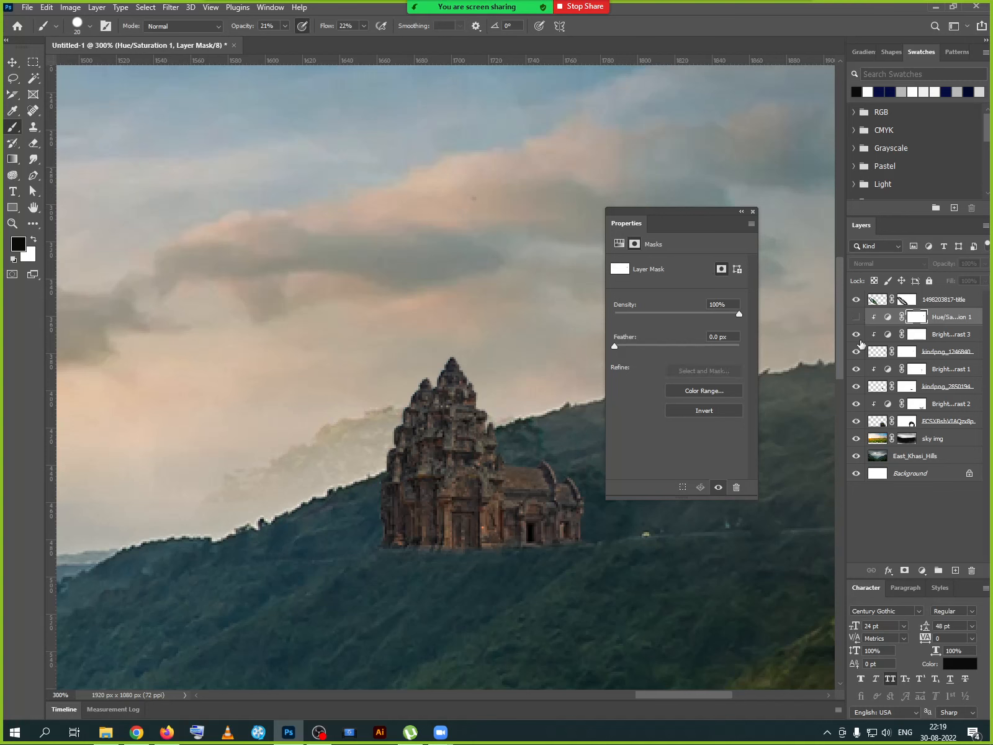
left_click(858, 318)
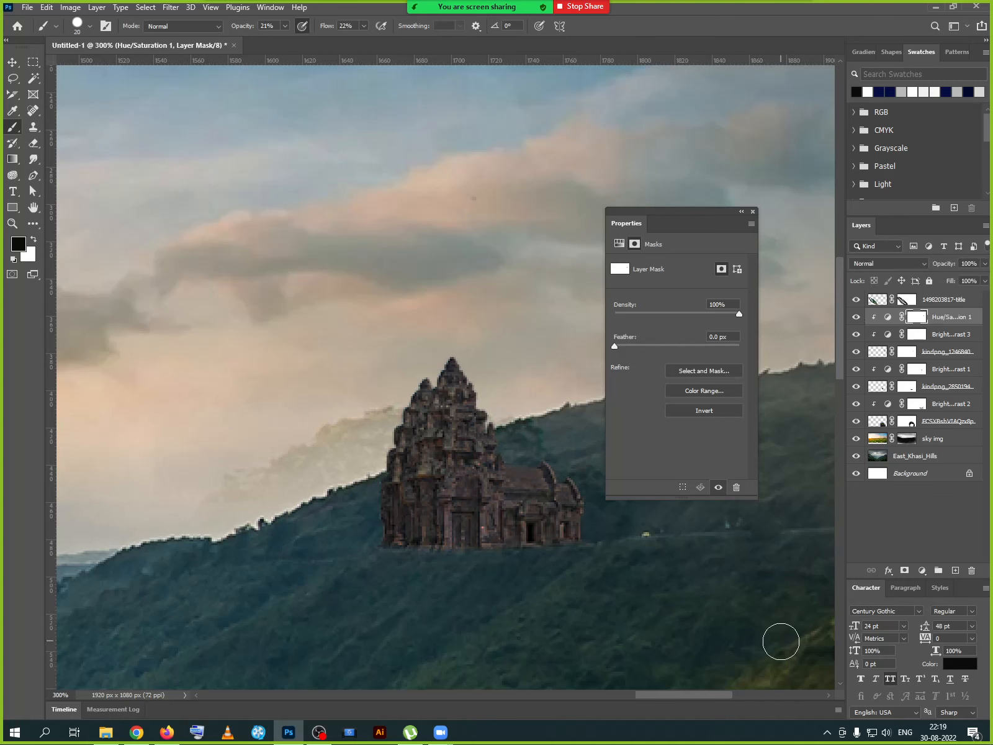
key("ctrl+minus")
key("ctrl+minus")
key("ctrl+minus")
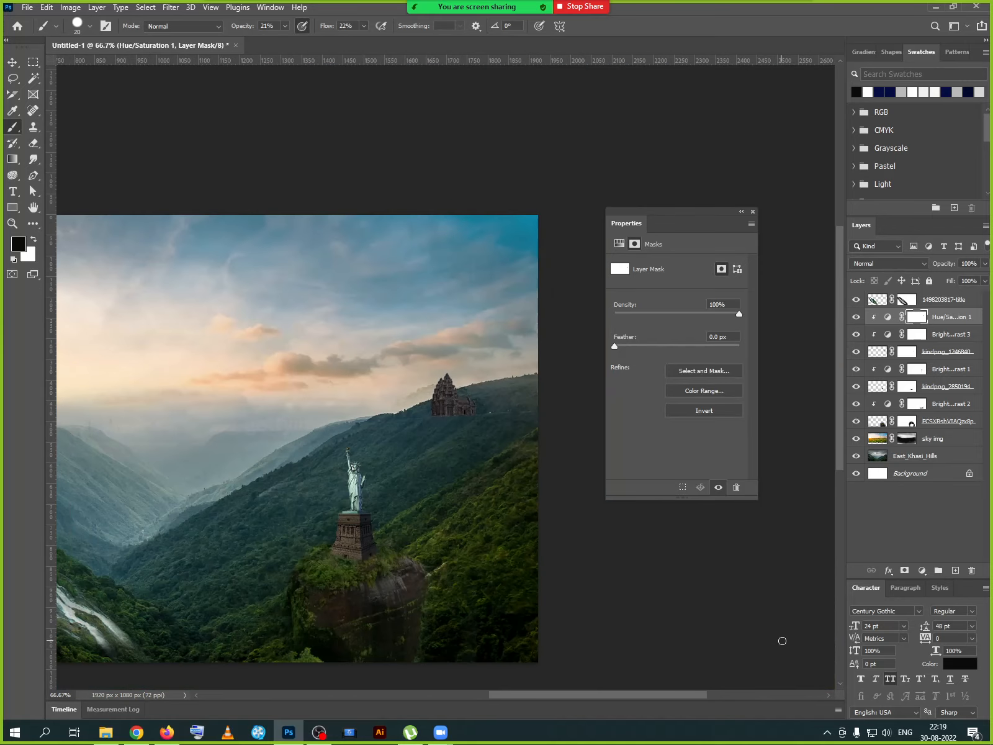
left_click_drag(422, 583, 575, 544)
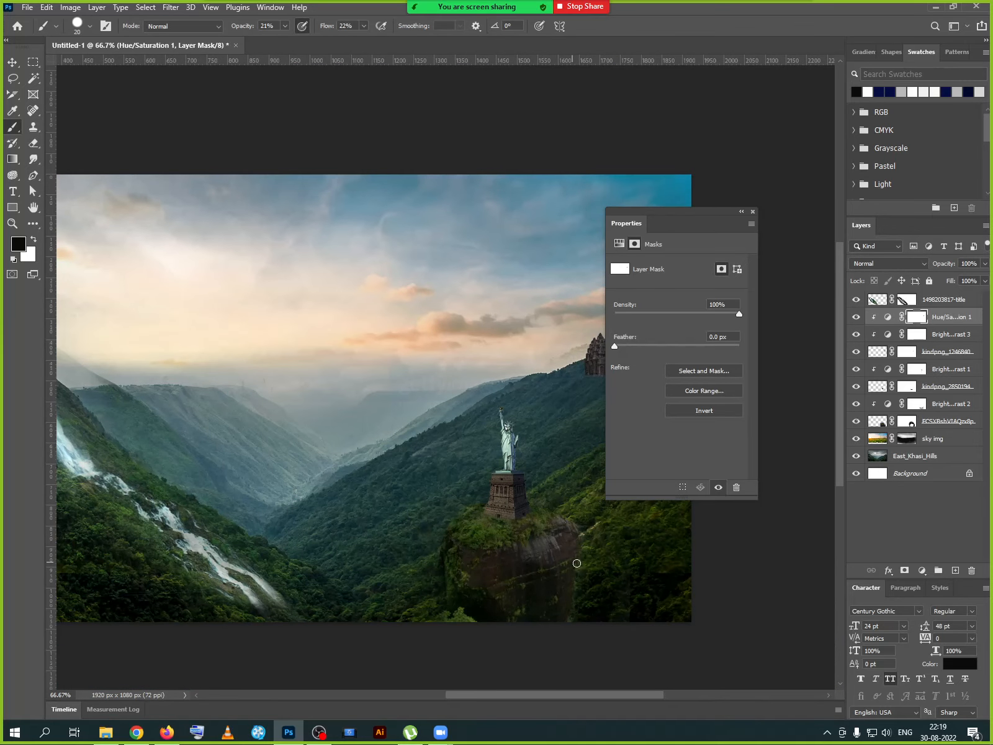
key("ctrl+minus")
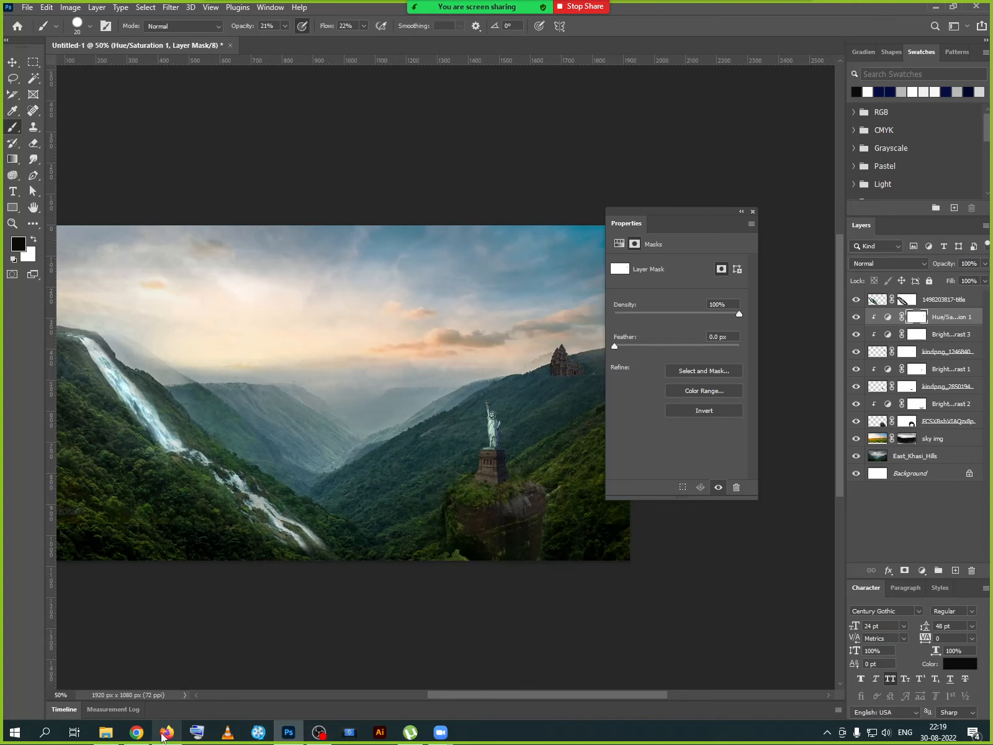
- Switch to Firefox, search Google for "fog images png" and show the image results
left_click(167, 732)
left_click(359, 58)
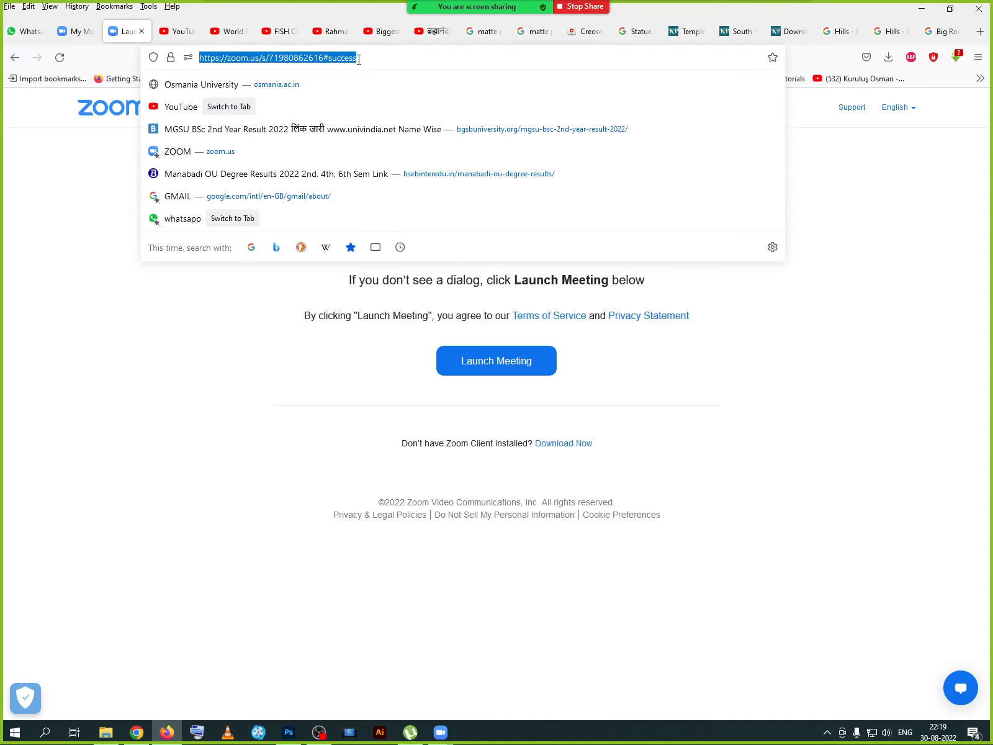
type("Fog")
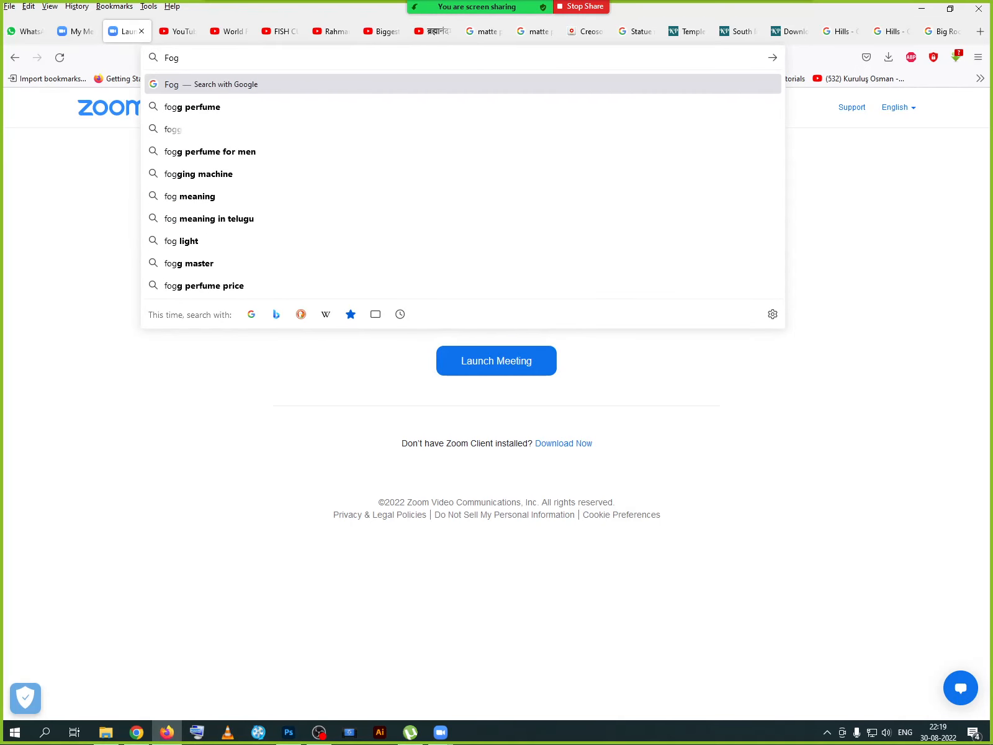
type(" ima")
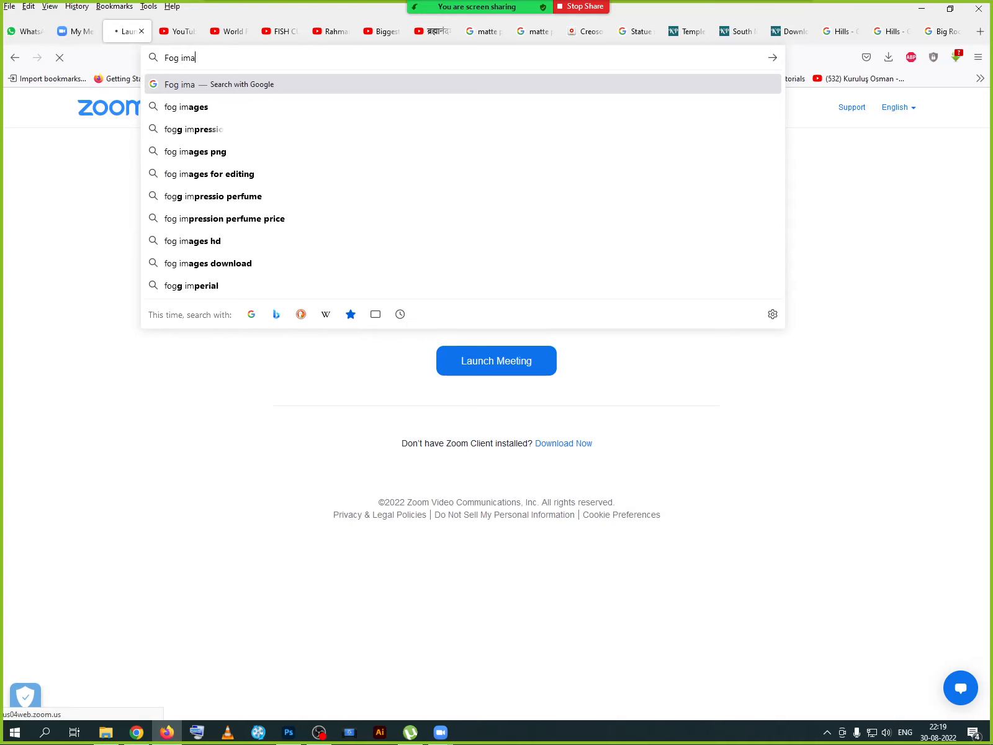
type("ges i")
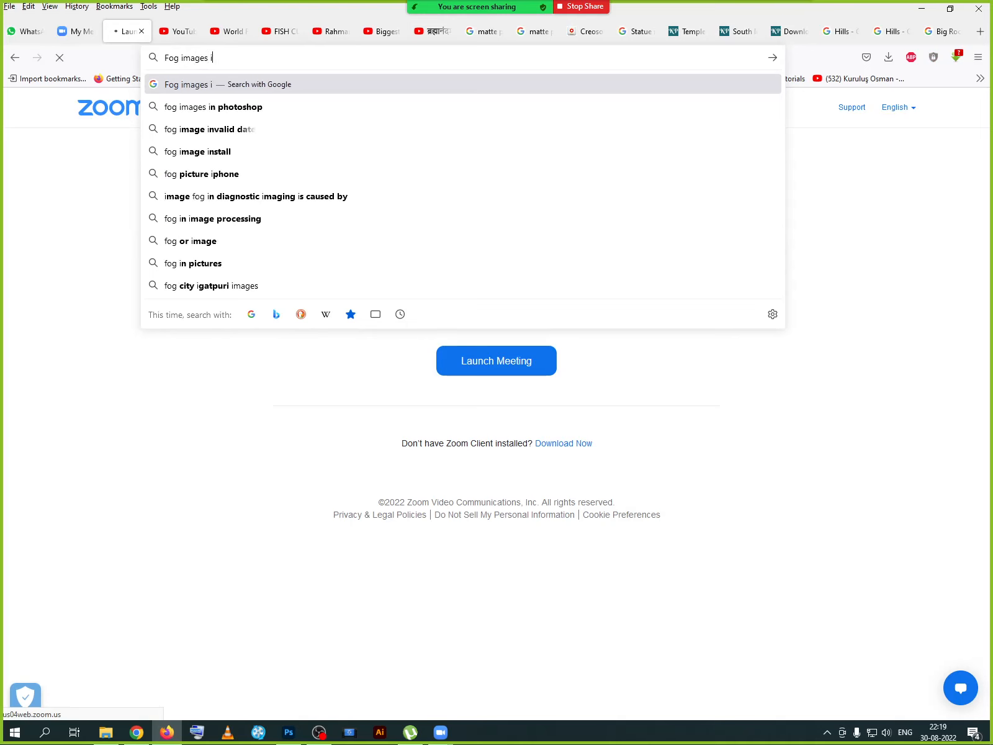
key("BackSpace")
key("Down")
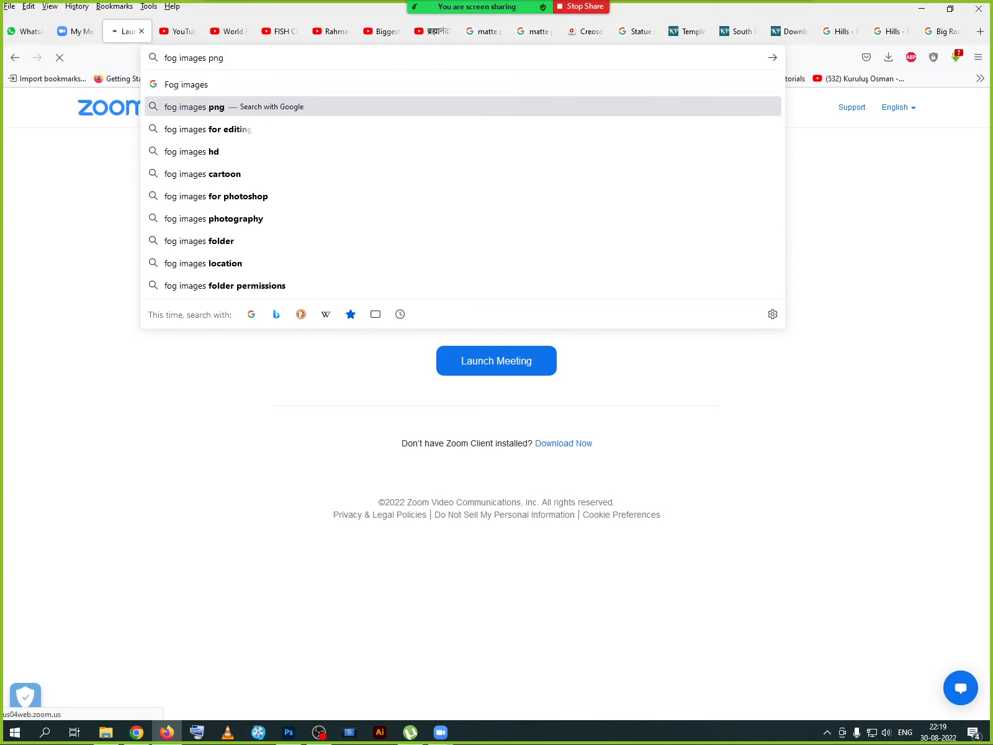
key("Return")
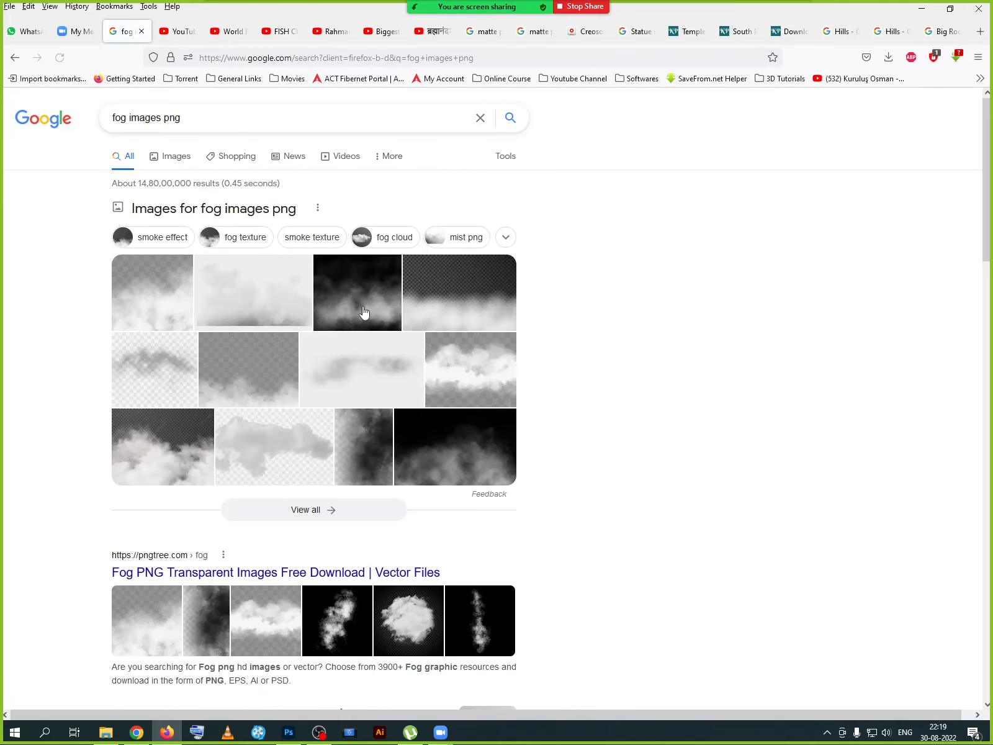
left_click(189, 209)
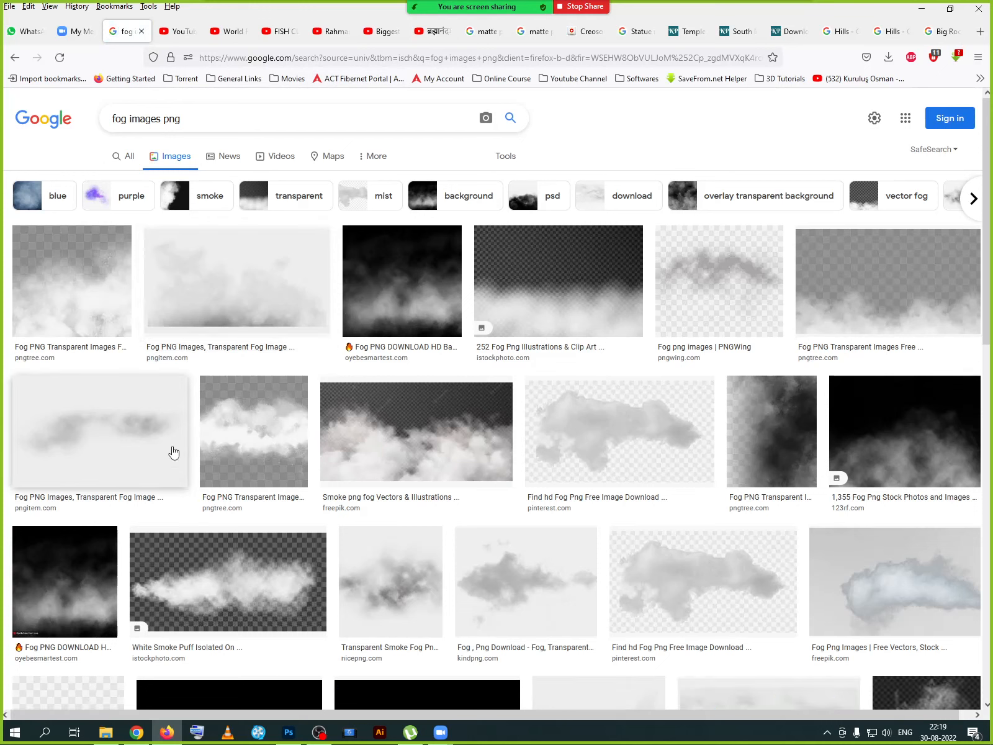
- Browse the fog image results and open the kindpng.com, stock.adobe.com and transparentpng.com candidates in separate tabs
scroll(174, 452, "down", 3)
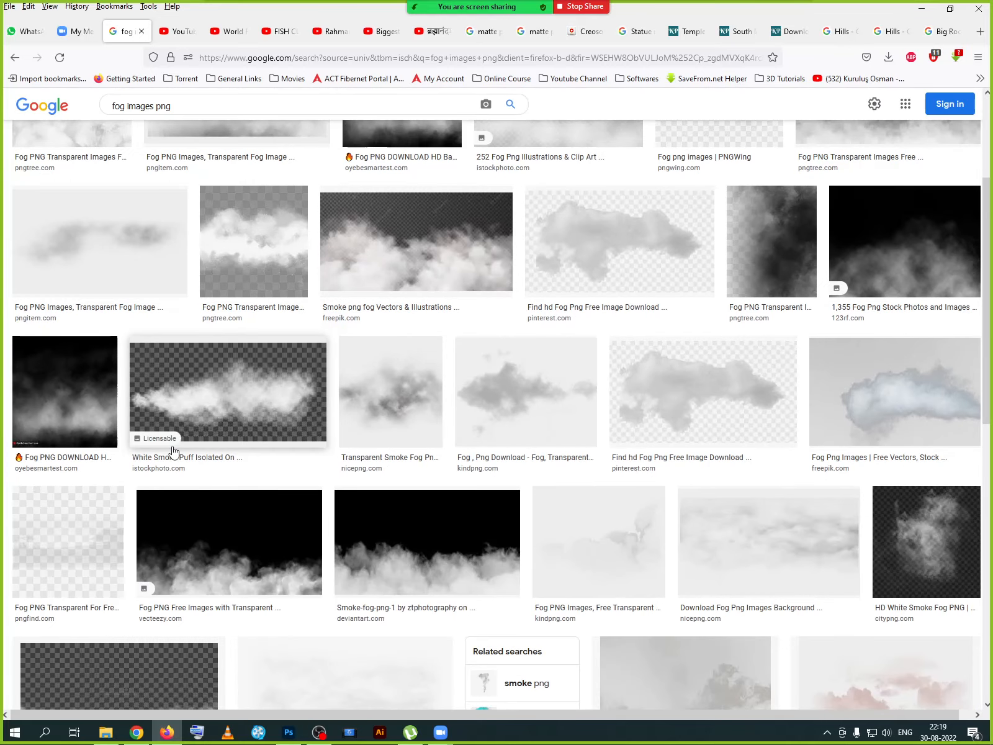
scroll(174, 452, "down", 3)
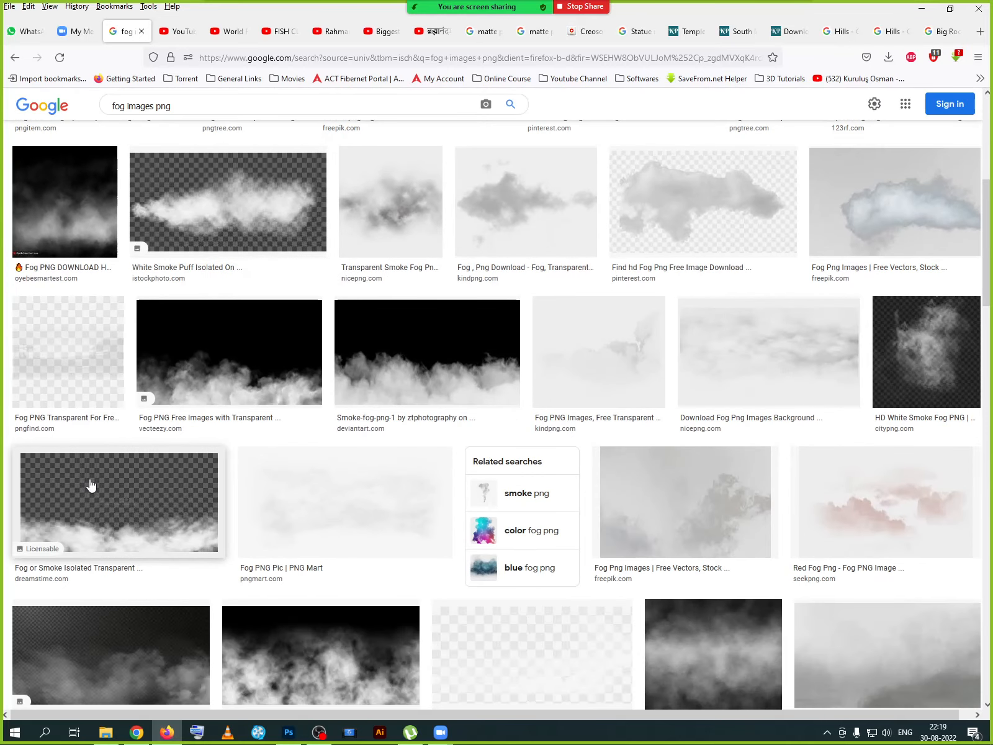
right_click(578, 376)
left_click(590, 383)
scroll(541, 446, "down", 4)
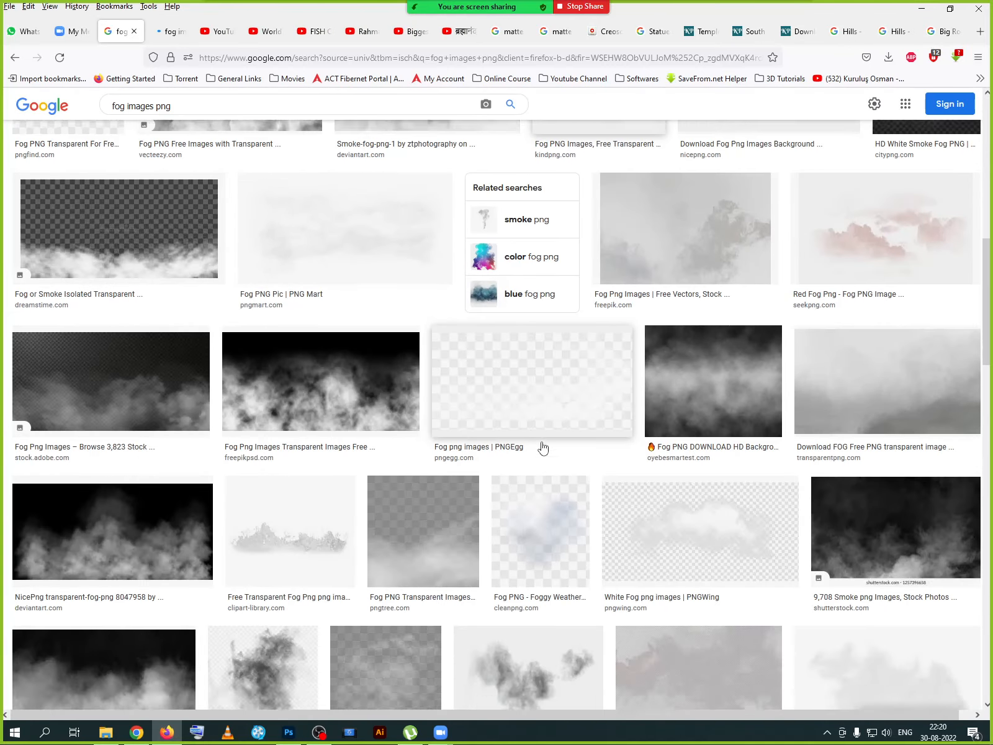
scroll(543, 447, "down", 3)
scroll(740, 447, "down", 4)
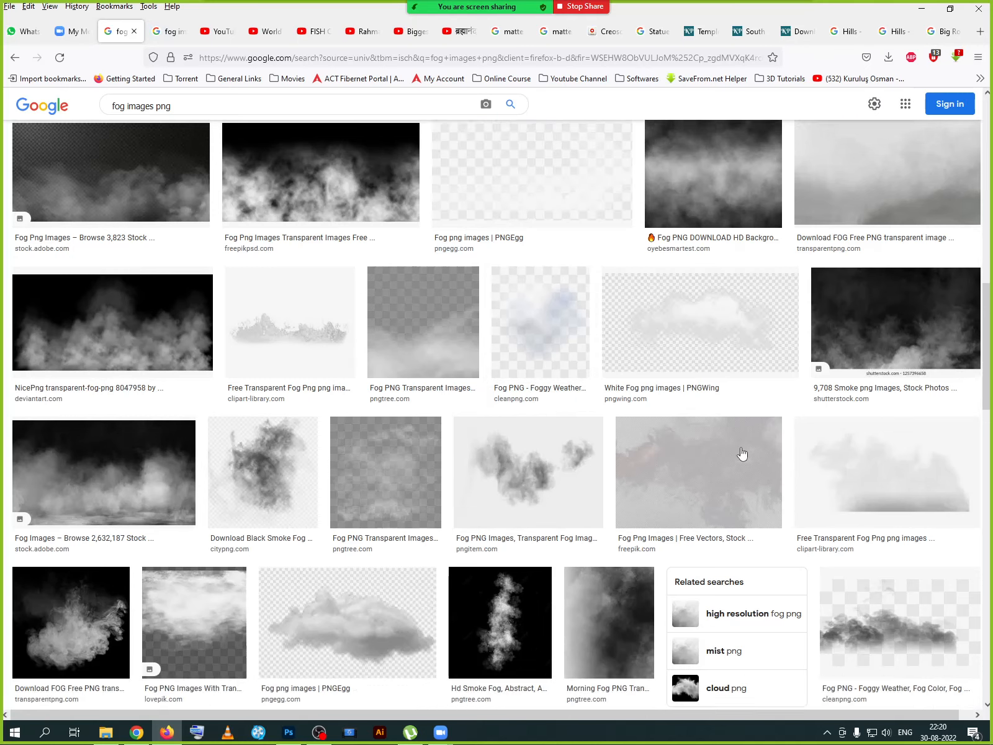
right_click(120, 275)
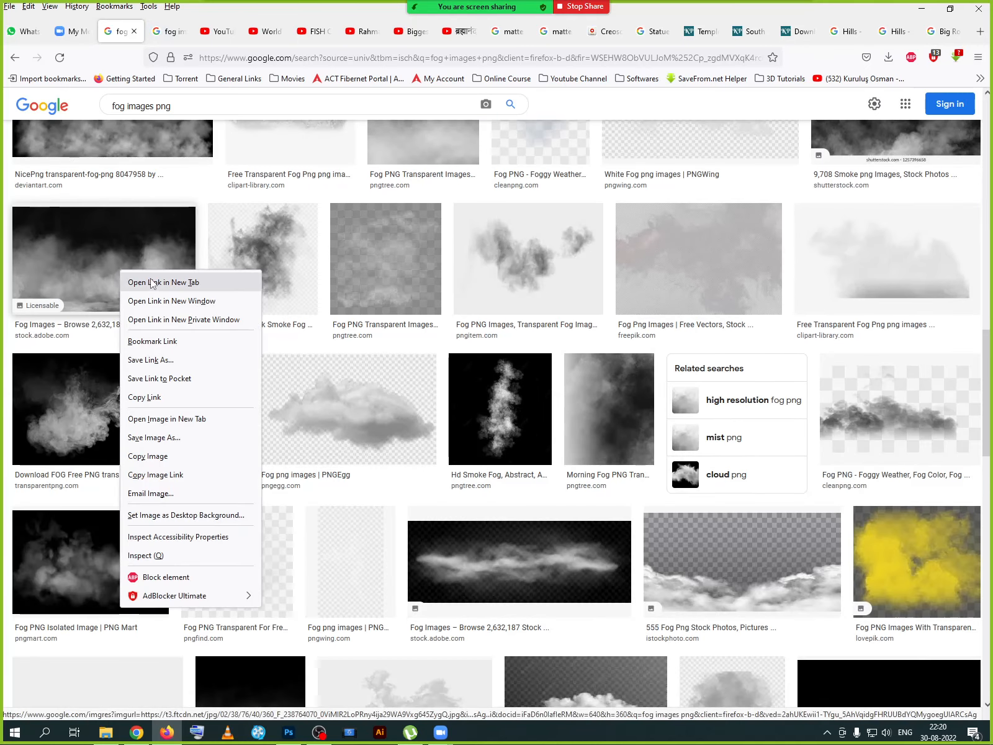
left_click(152, 285)
scroll(229, 399, "down", 6)
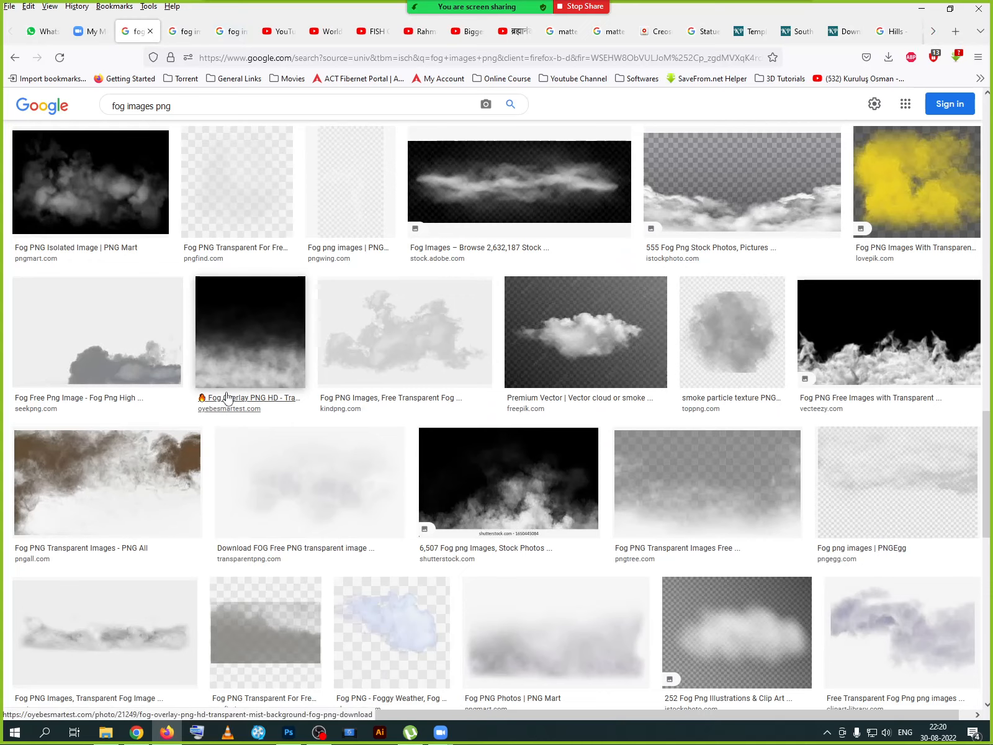
scroll(227, 397, "down", 2)
right_click(298, 377)
left_click(328, 384)
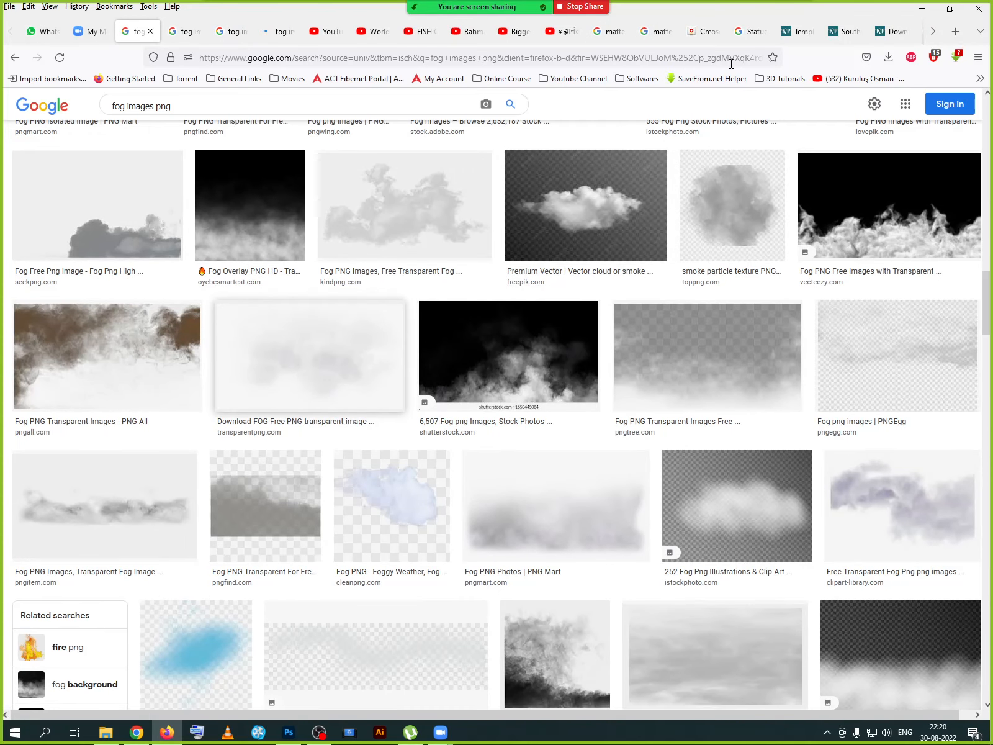
- Examine the kindpng.com fog candidate and browse through its related transparent fog and cloud images
left_click(185, 31)
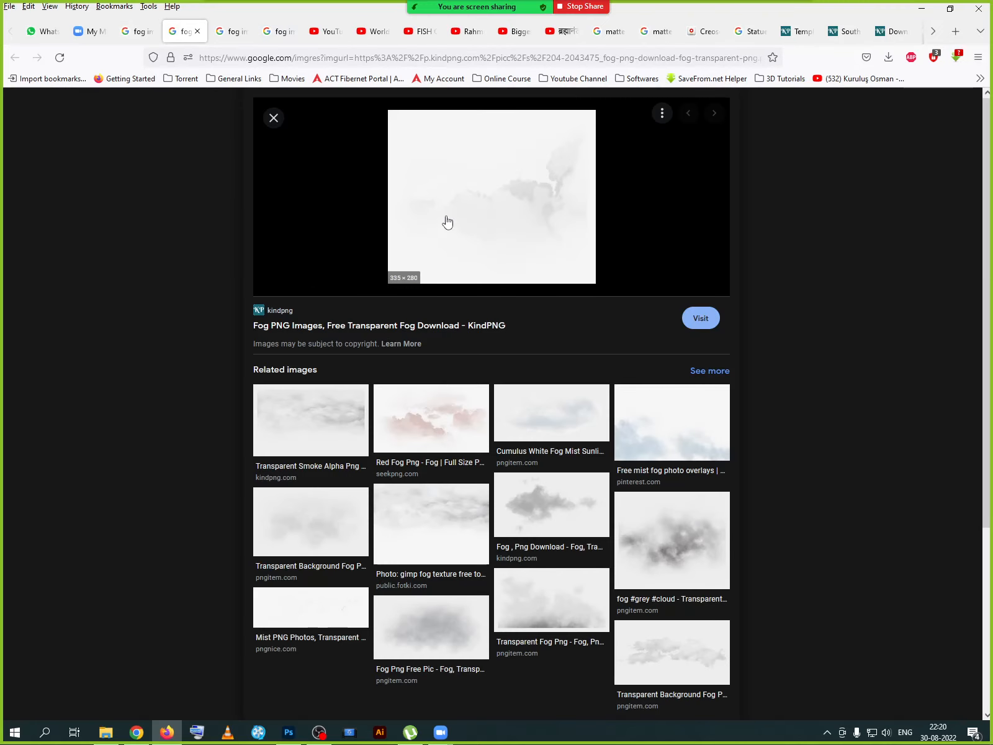
left_click(670, 667)
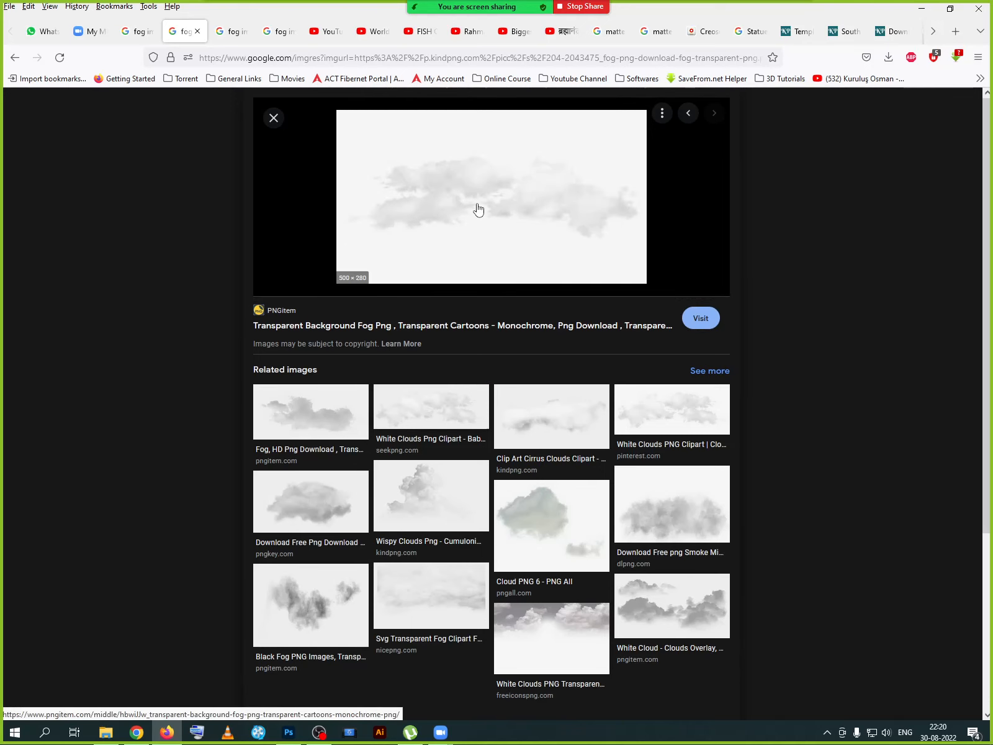
left_click(555, 639)
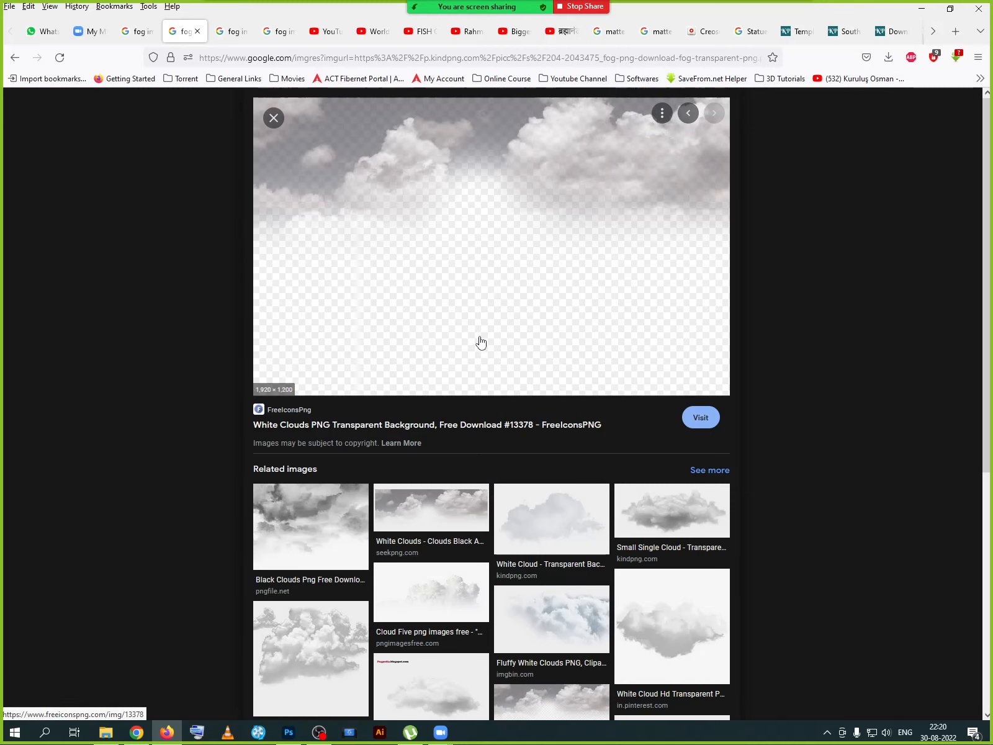
scroll(453, 594, "down", 2)
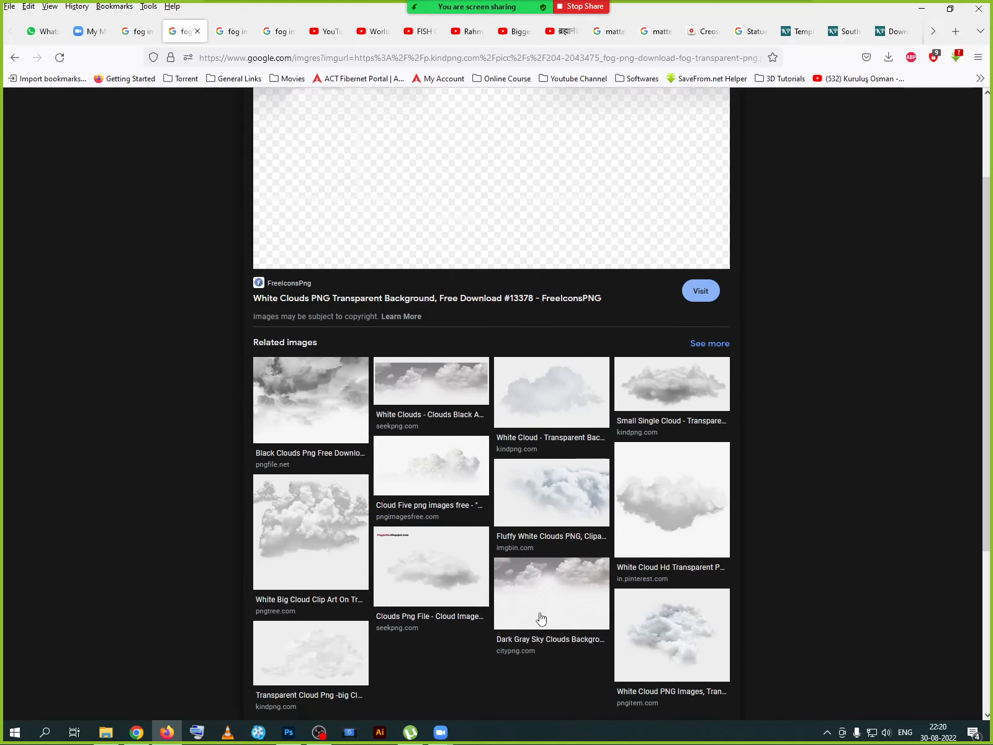
left_click(544, 409)
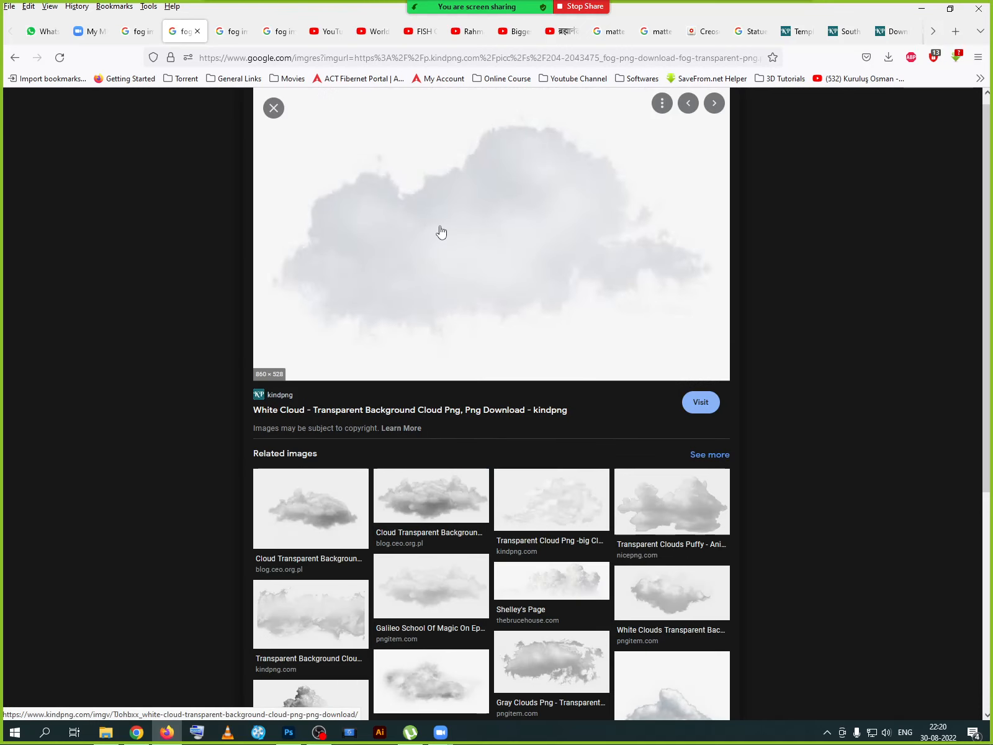
scroll(485, 618, "down", 2)
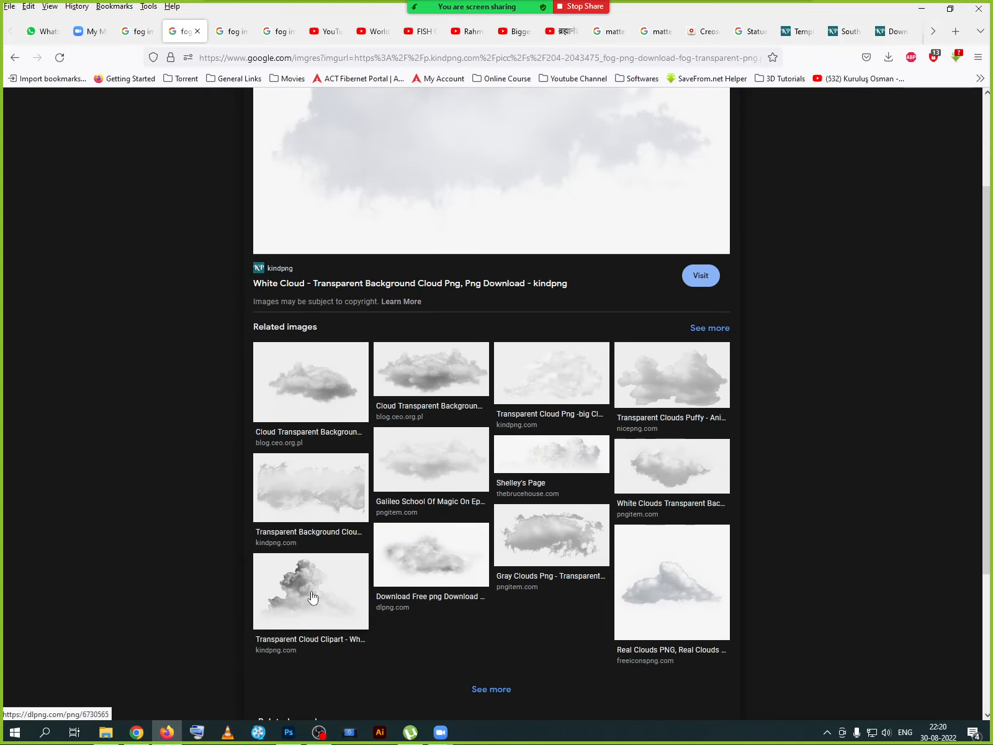
left_click(412, 577)
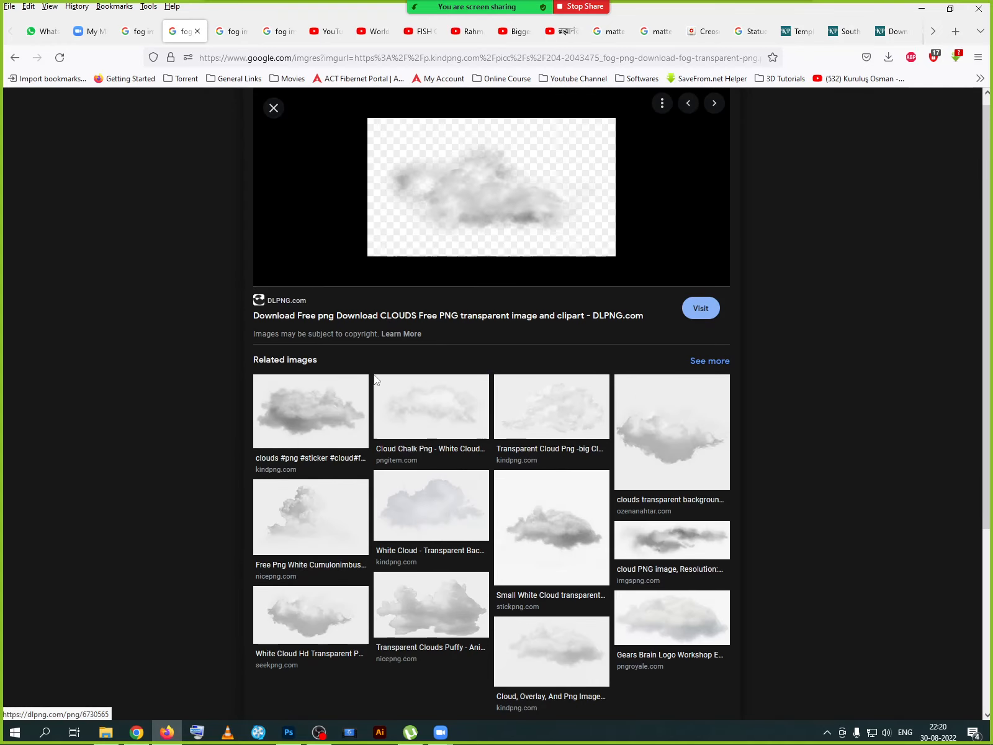
left_click(546, 653)
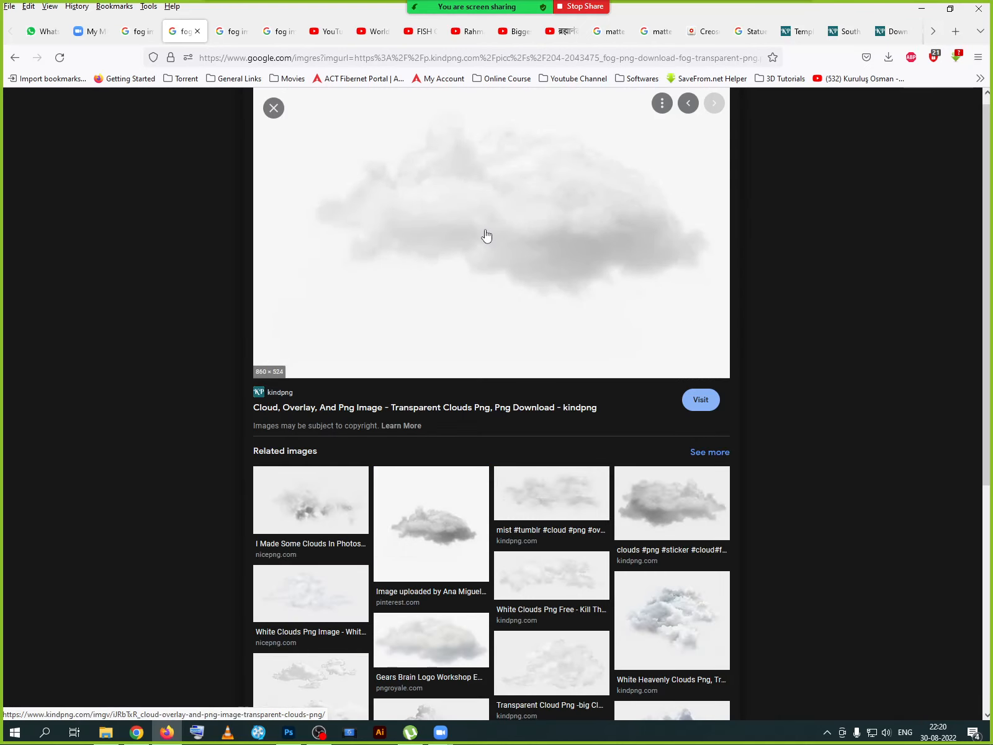
- Open the kindpng "mist #tumblr #cloud #png #overlay" image from the related results and save it to the Desktop as a PNG
left_click(537, 506)
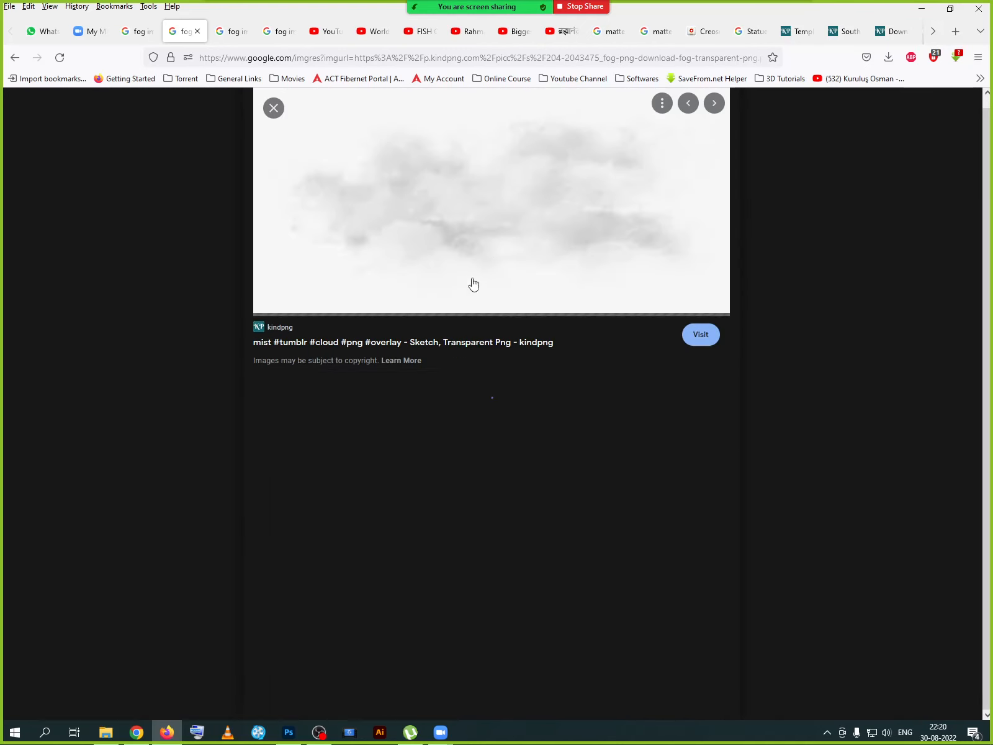
right_click(466, 220)
left_click(496, 382)
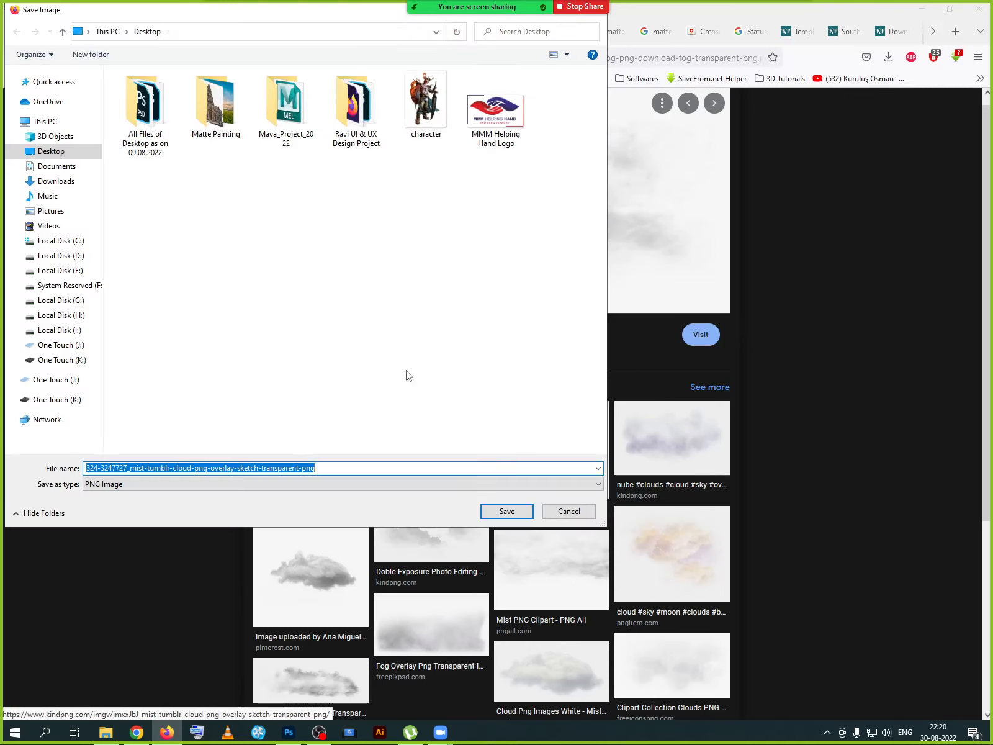
left_click(506, 511)
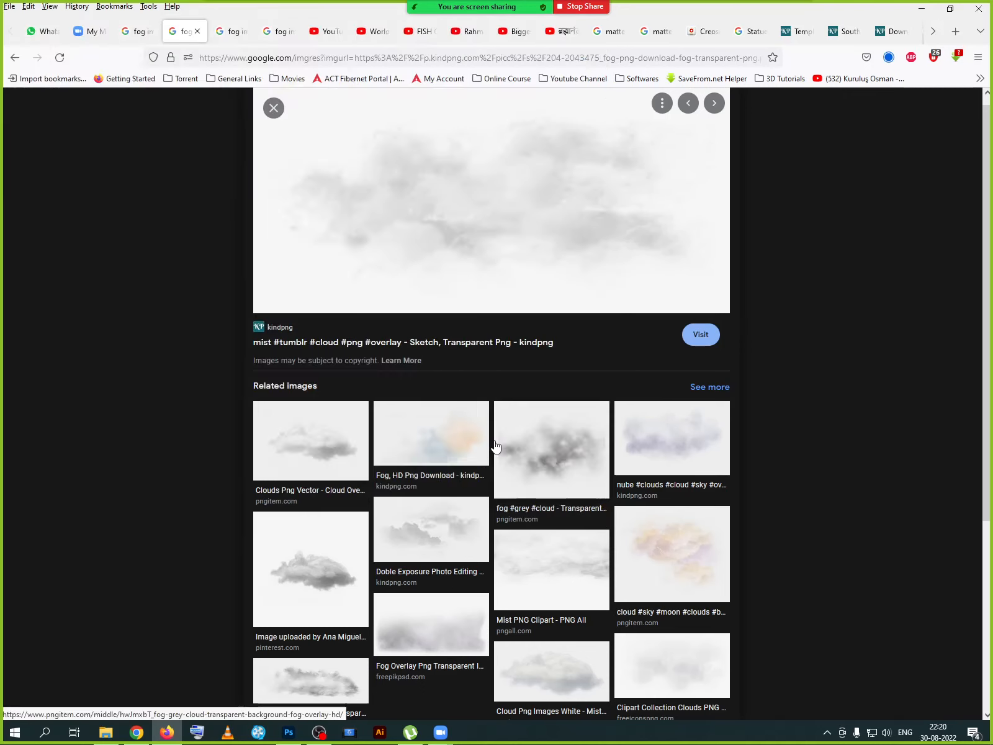
- View the PNGitem white mist cloud among the related images, and examine the Adobe Stock fog candidate in its own tab
scroll(496, 444, "down", 4)
left_click(563, 433)
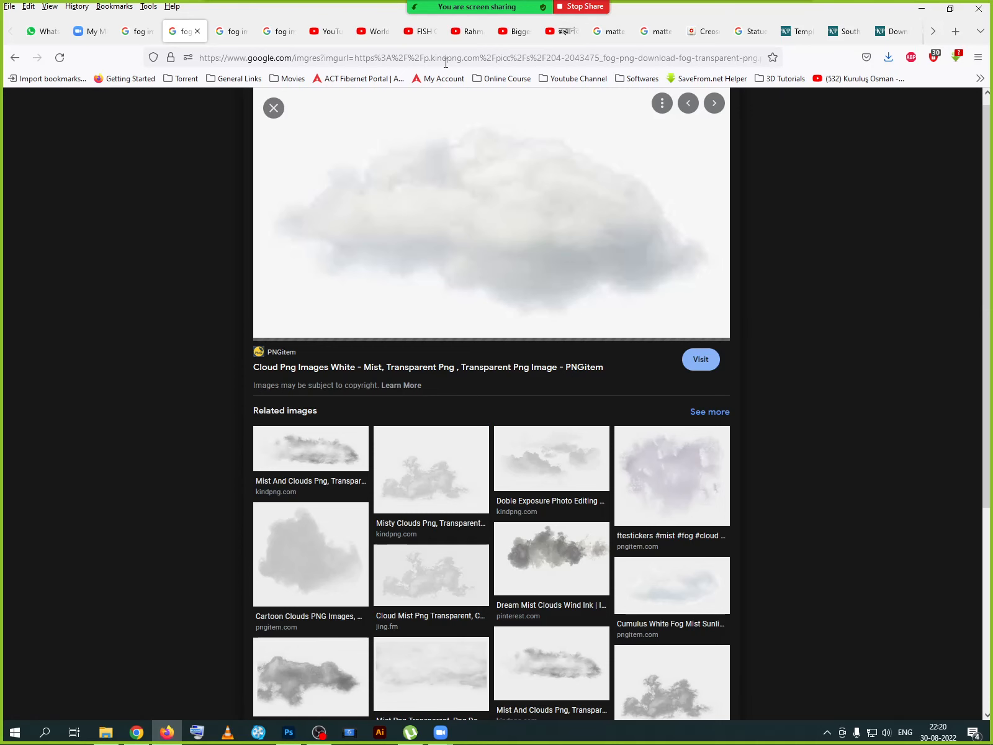
left_click(231, 38)
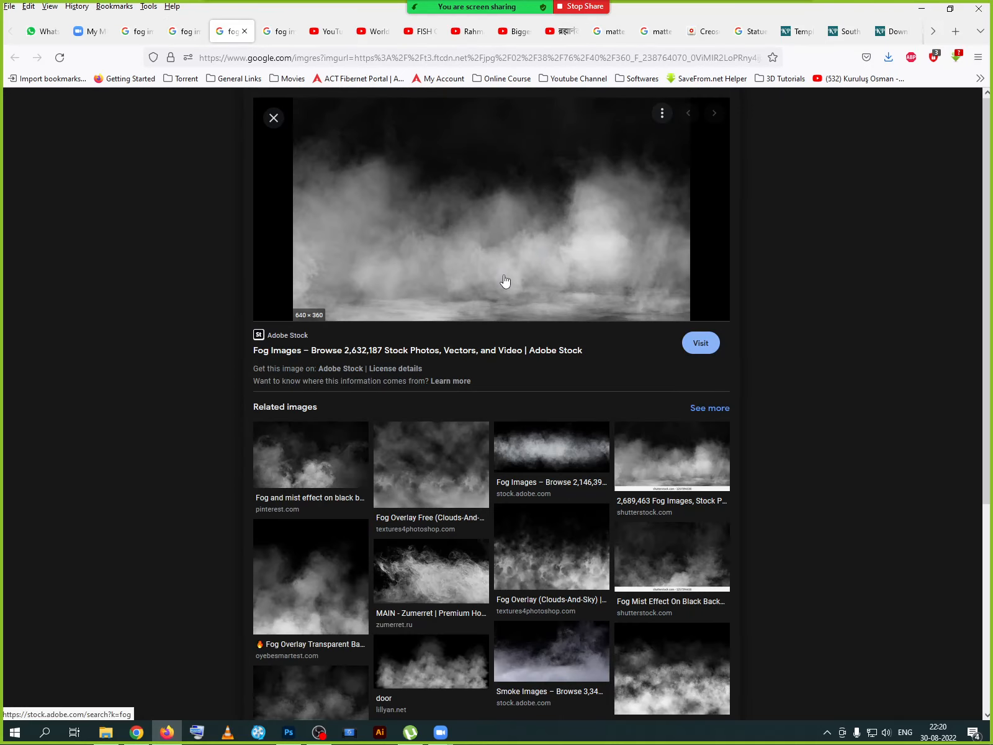
scroll(505, 281, "down", 4)
scroll(505, 281, "up", 4)
right_click(494, 259)
left_click(539, 433)
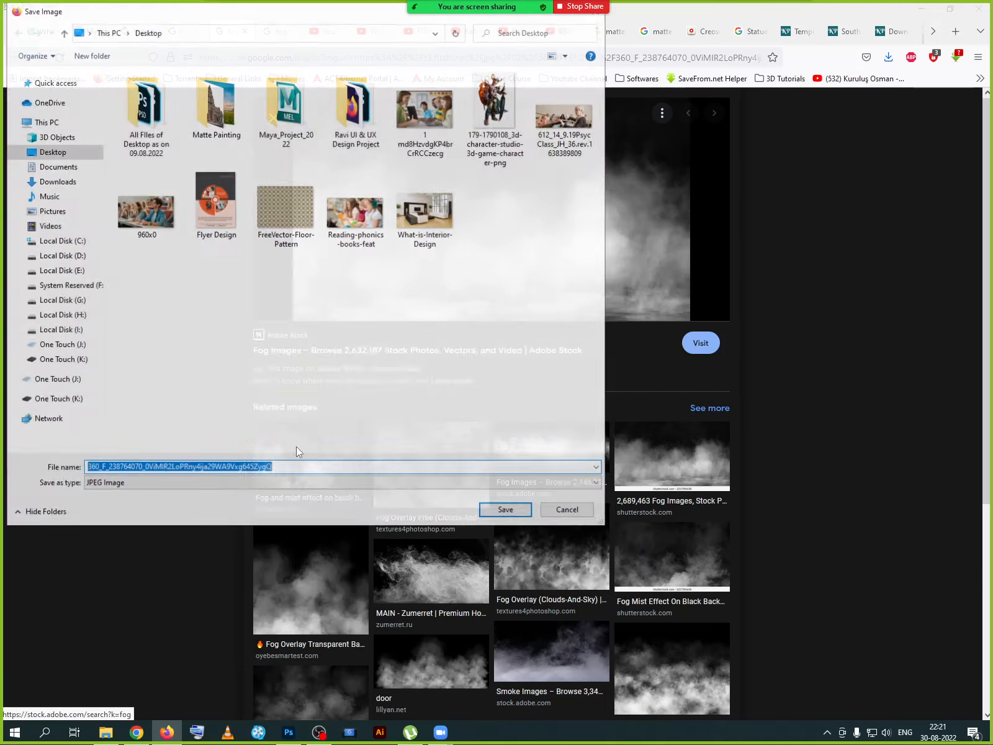
left_click(561, 512)
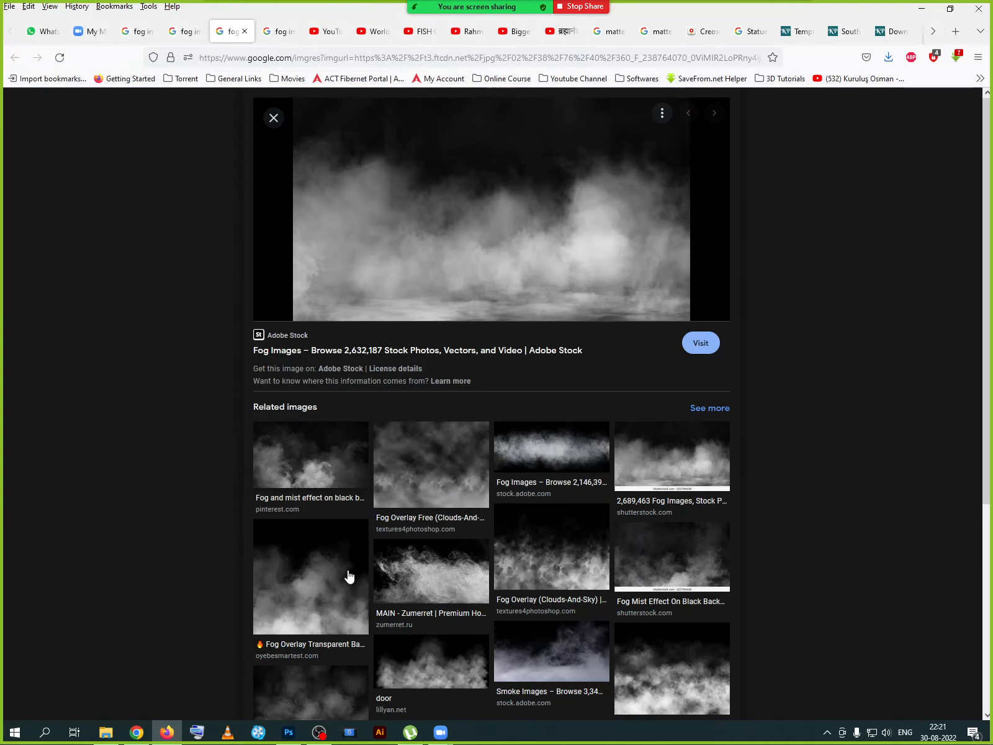
- Browse the related fog images on black backgrounds and open the source page of Freepik's premium "Realistic fog background" vector
left_click(667, 461)
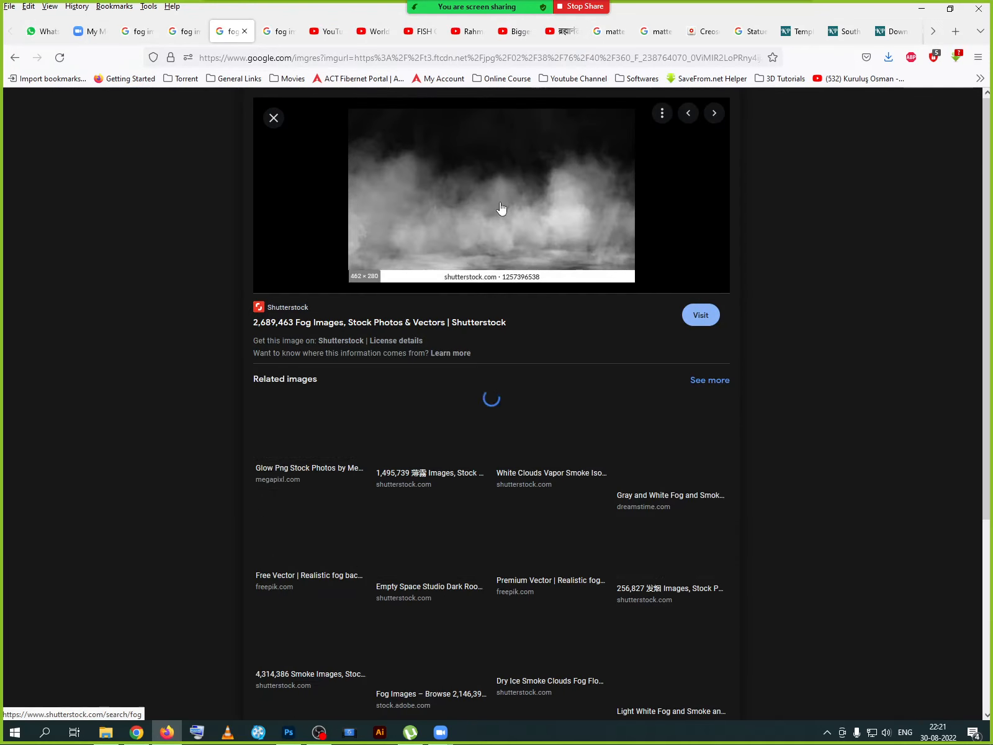
scroll(532, 403, "down", 4)
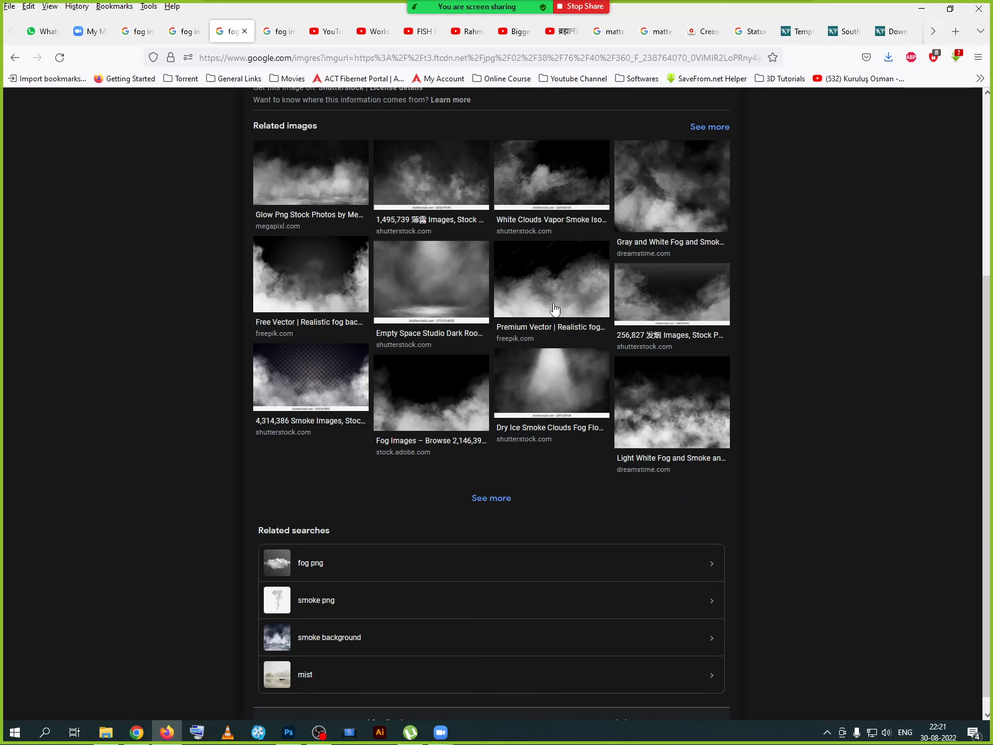
left_click(649, 303)
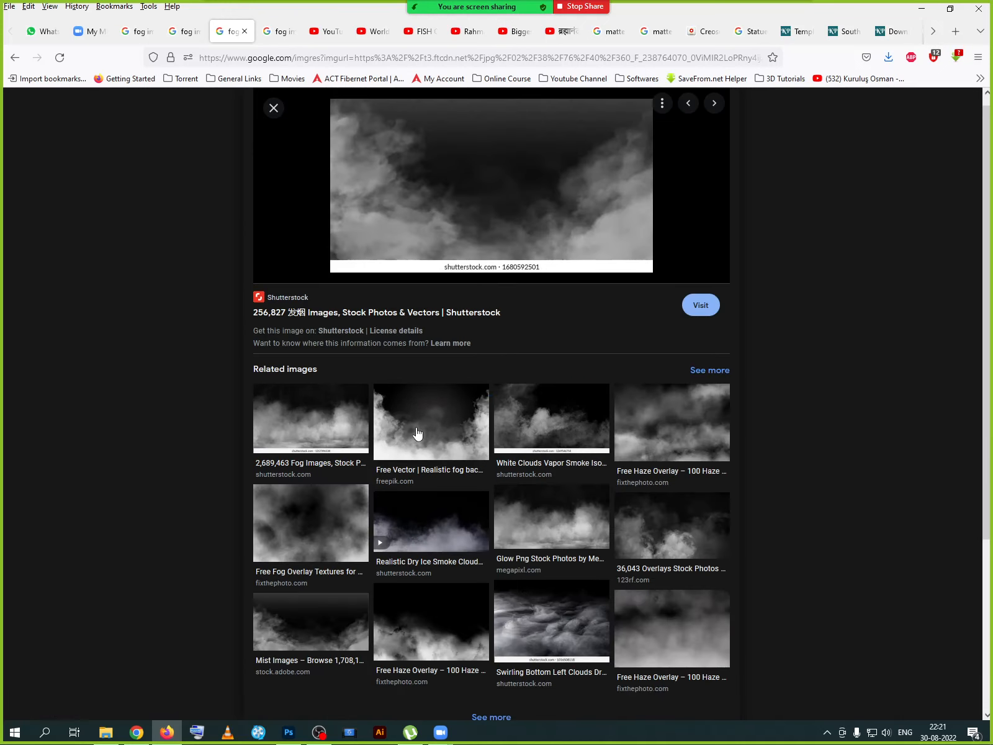
left_click(417, 434)
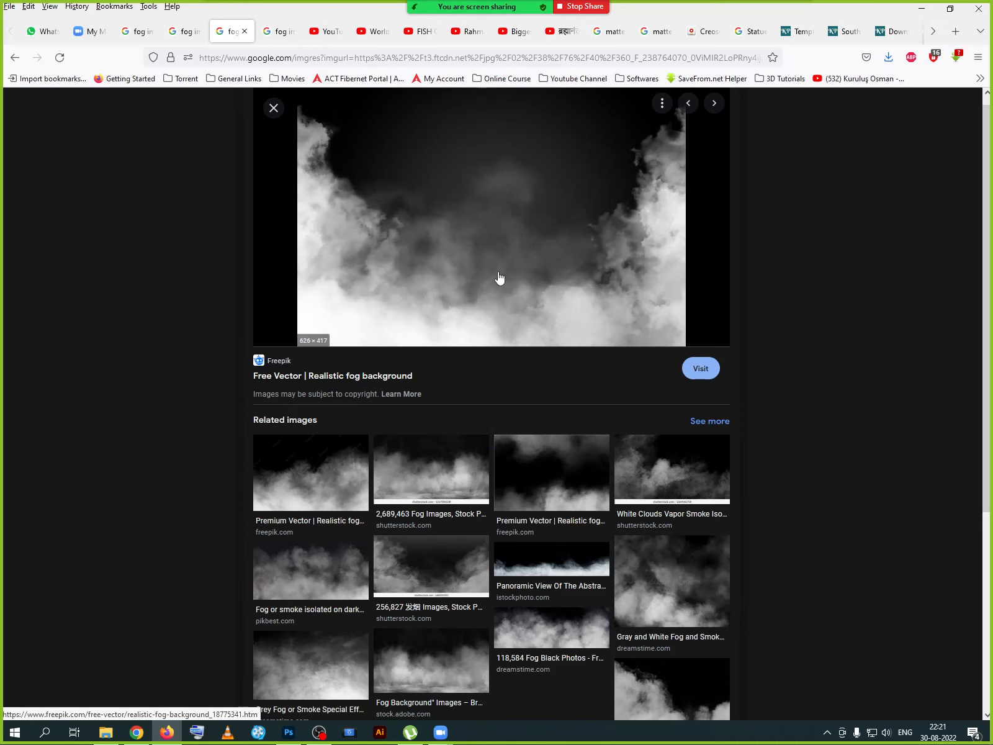
scroll(435, 304, "down", 3)
left_click(323, 316)
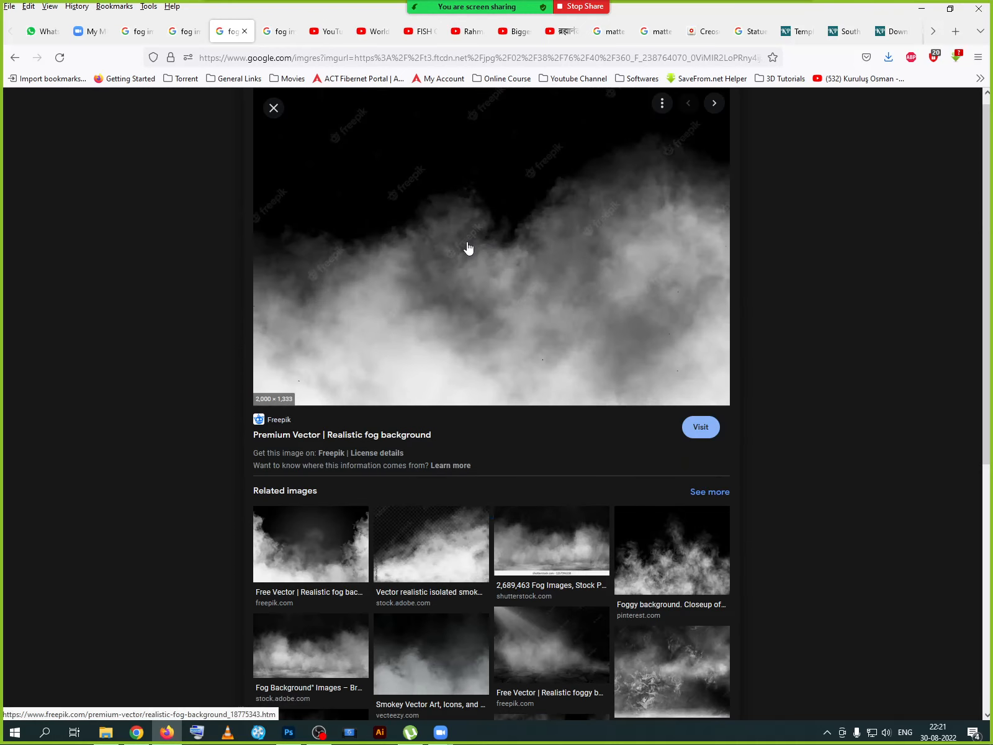
left_click(468, 248)
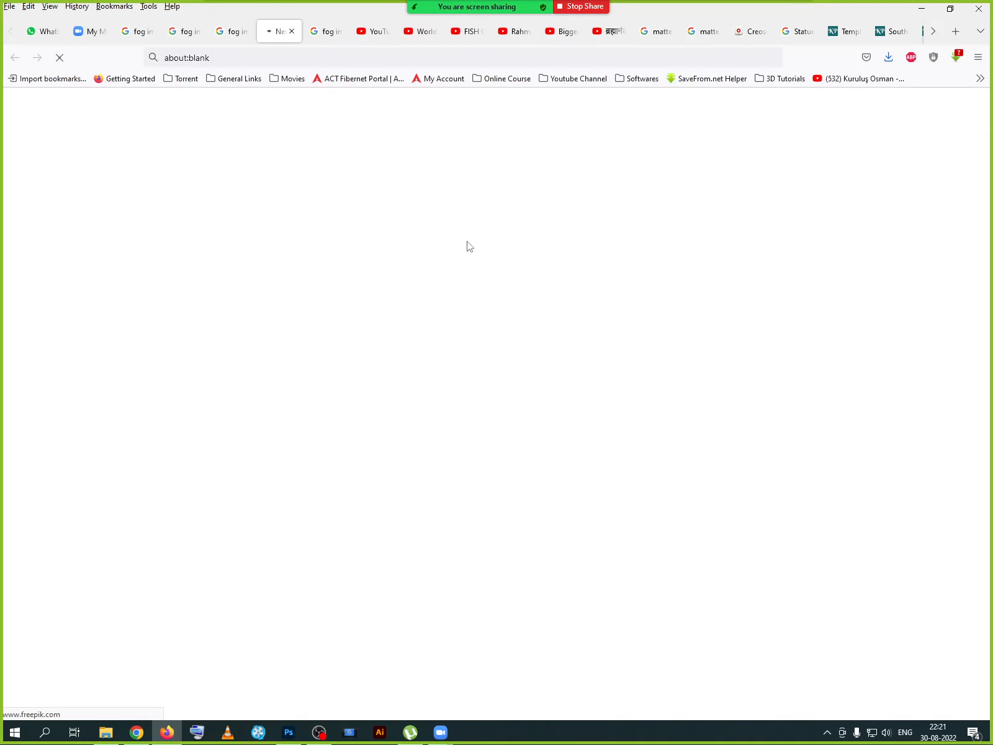
- Save the TransparentPNG.com fog candidate to the Desktop as the PNG image clouds-transparent-png-9
left_click(319, 32)
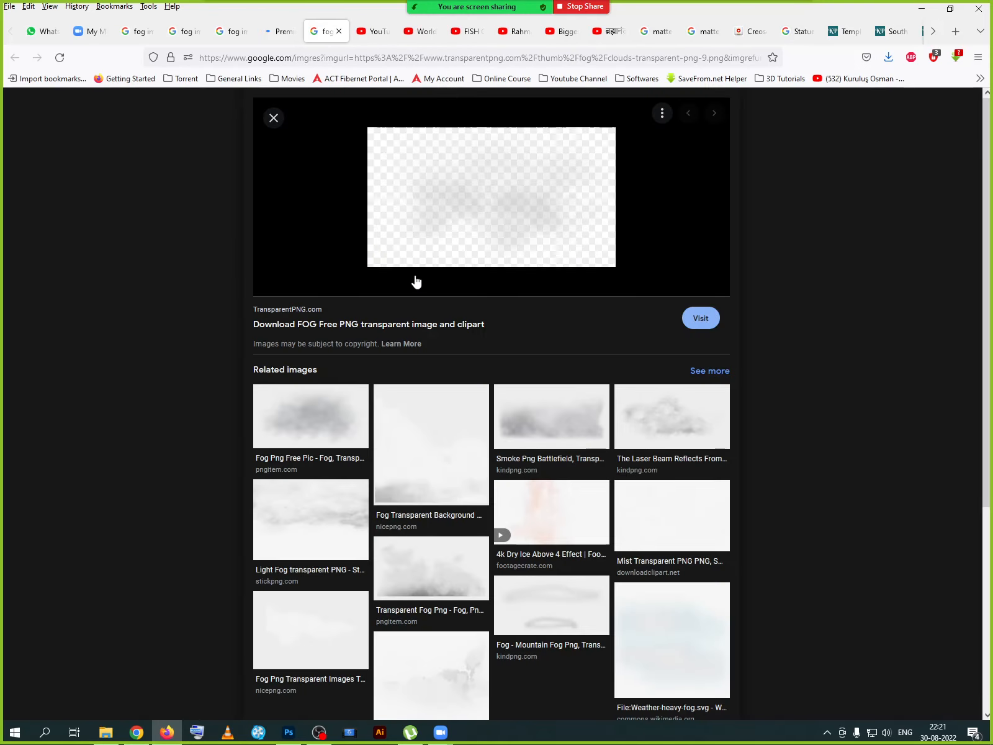
right_click(488, 229)
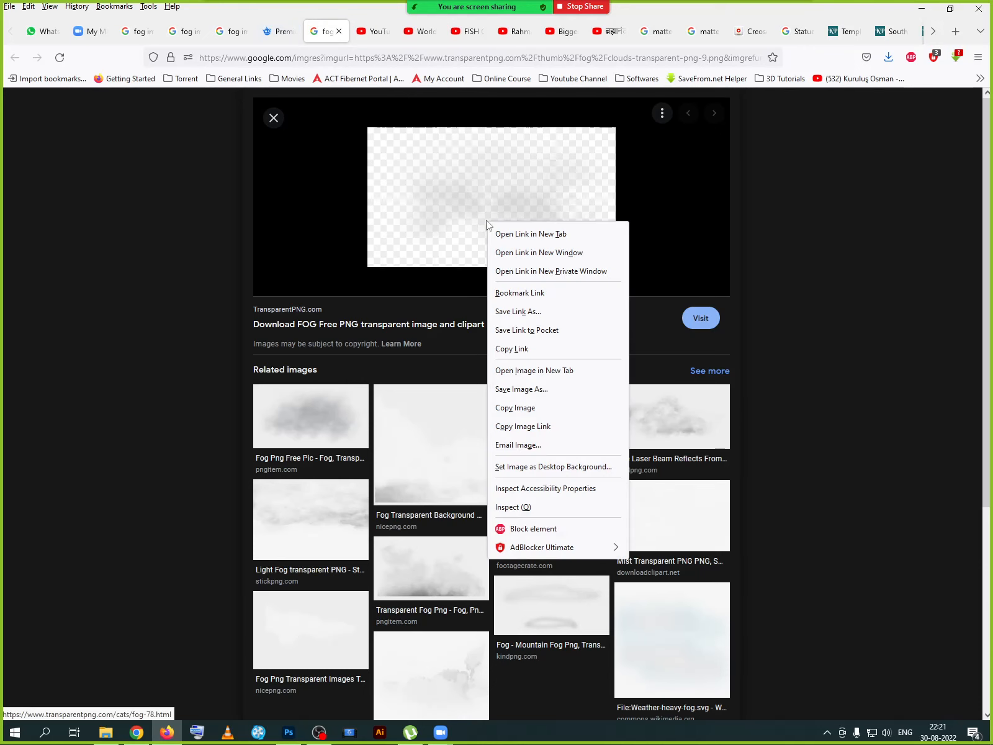
left_click(515, 388)
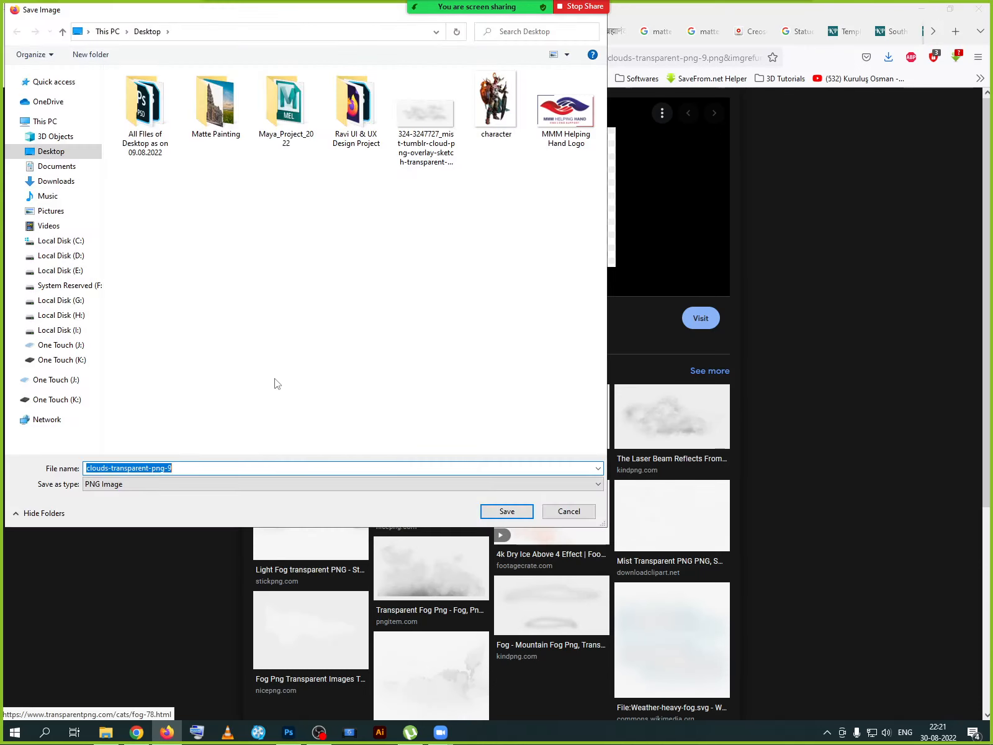
left_click(506, 511)
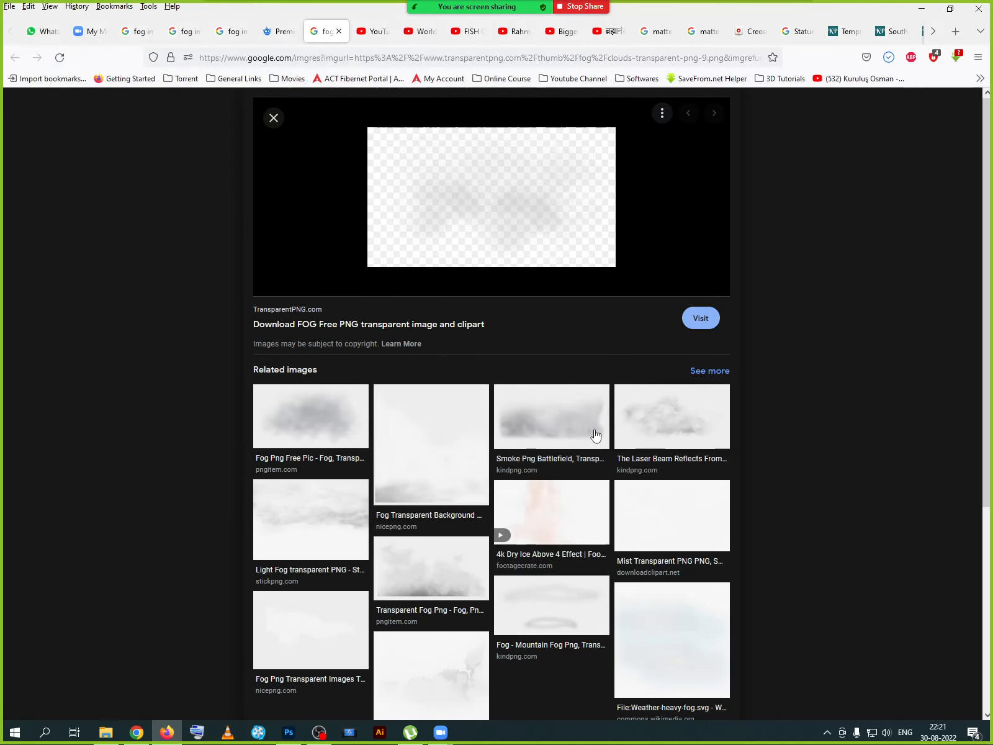
- Examine the NicePNG and PNGitem fog images related to the TransparentPNG.com candidate, along with their own related images
left_click(453, 472)
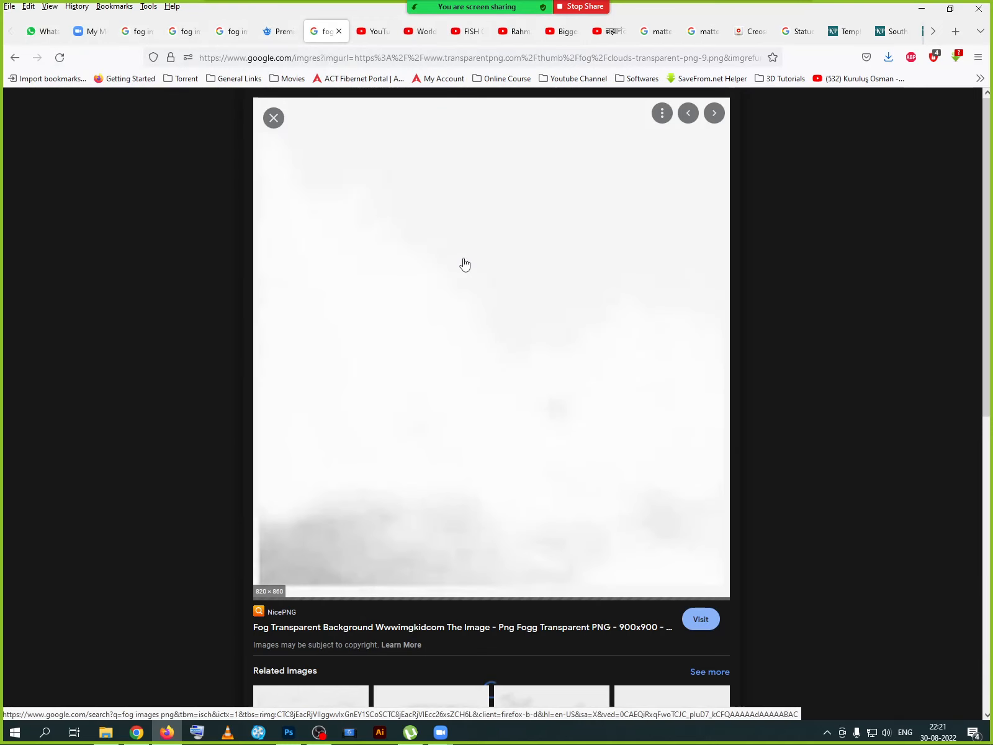
scroll(465, 264, "down", 5)
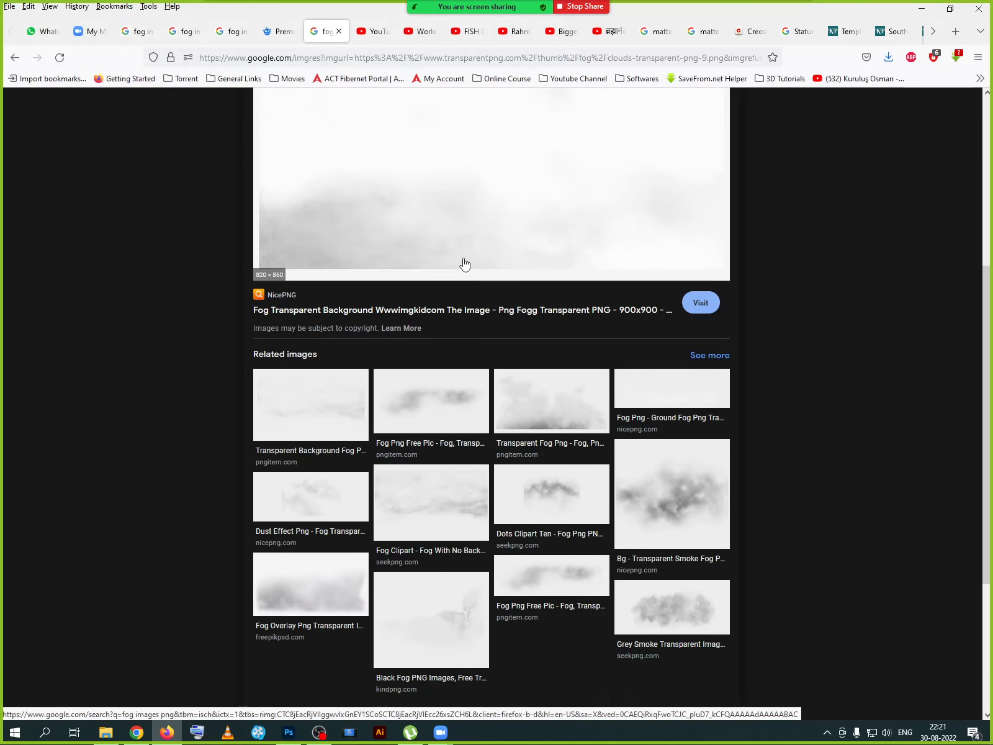
scroll(462, 252, "up", 1)
scroll(463, 252, "up", 2)
scroll(476, 383, "down", 4)
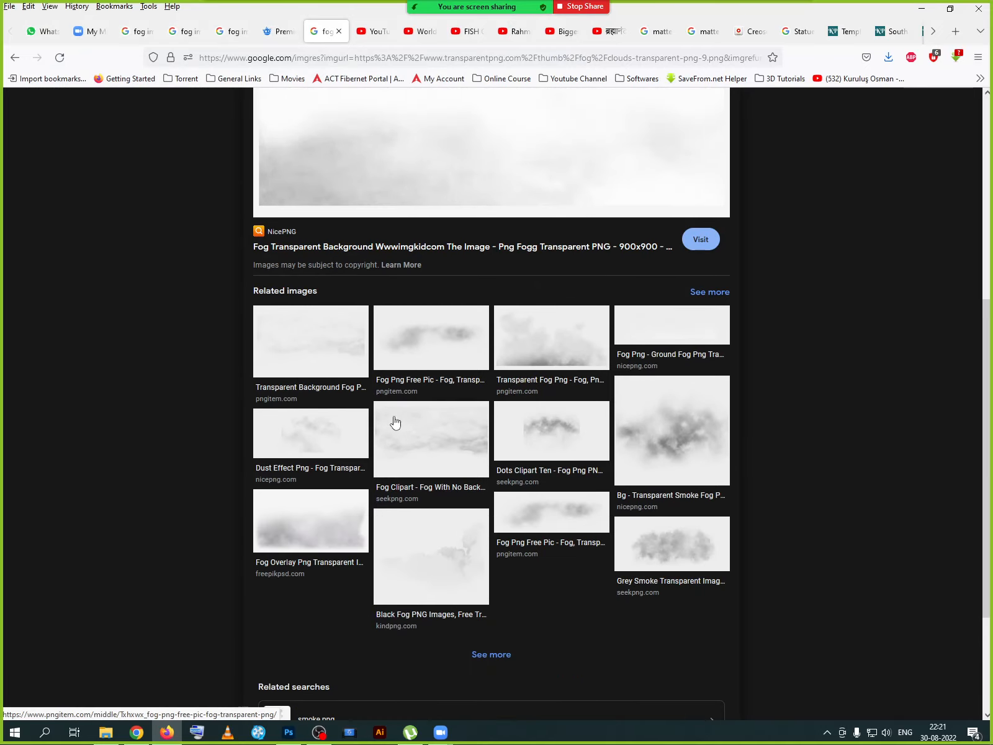
left_click(292, 362)
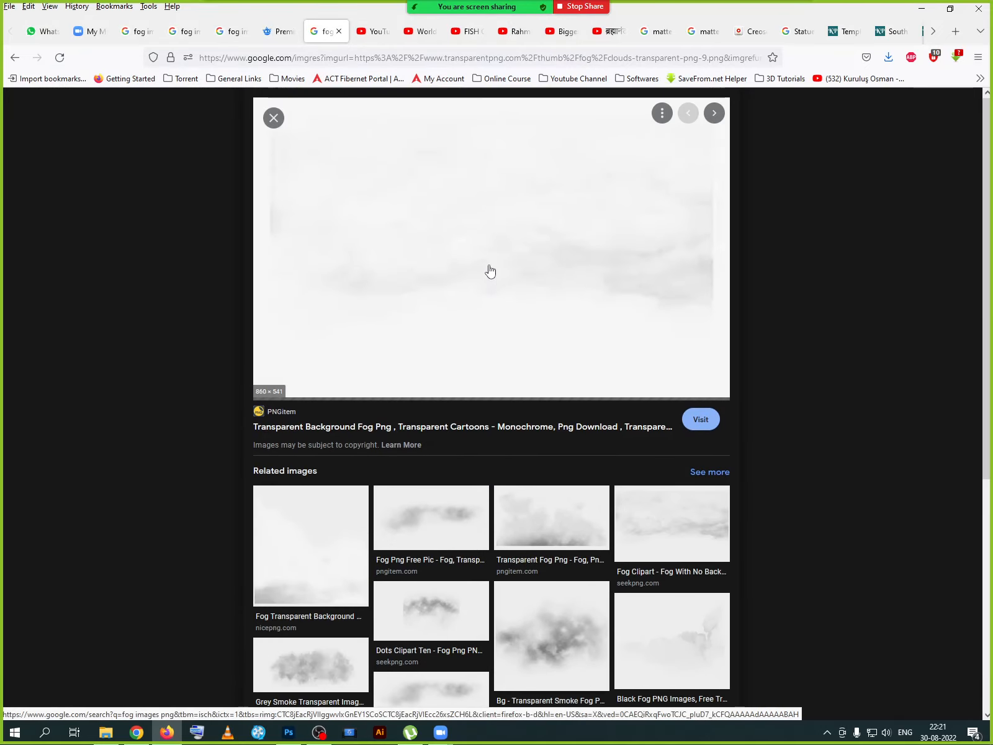
scroll(410, 546, "down", 4)
- Open the Clip Arts "Mist Transparent PNG" image and save it to the Desktop as mist-transparent-png
left_click(543, 520)
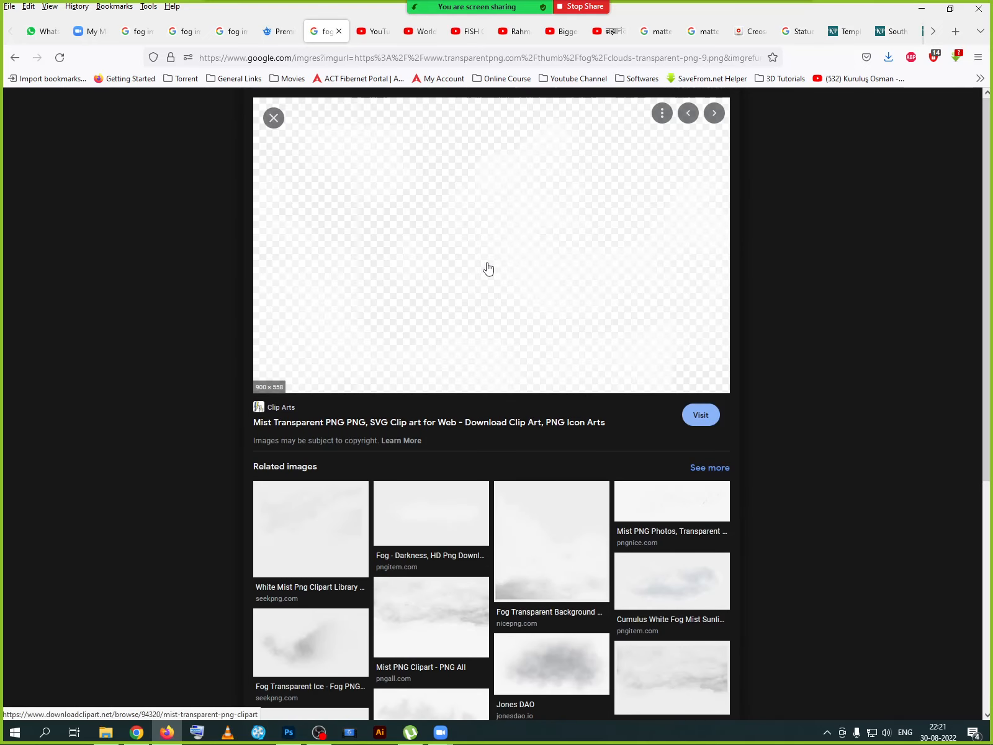
right_click(489, 268)
left_click(526, 430)
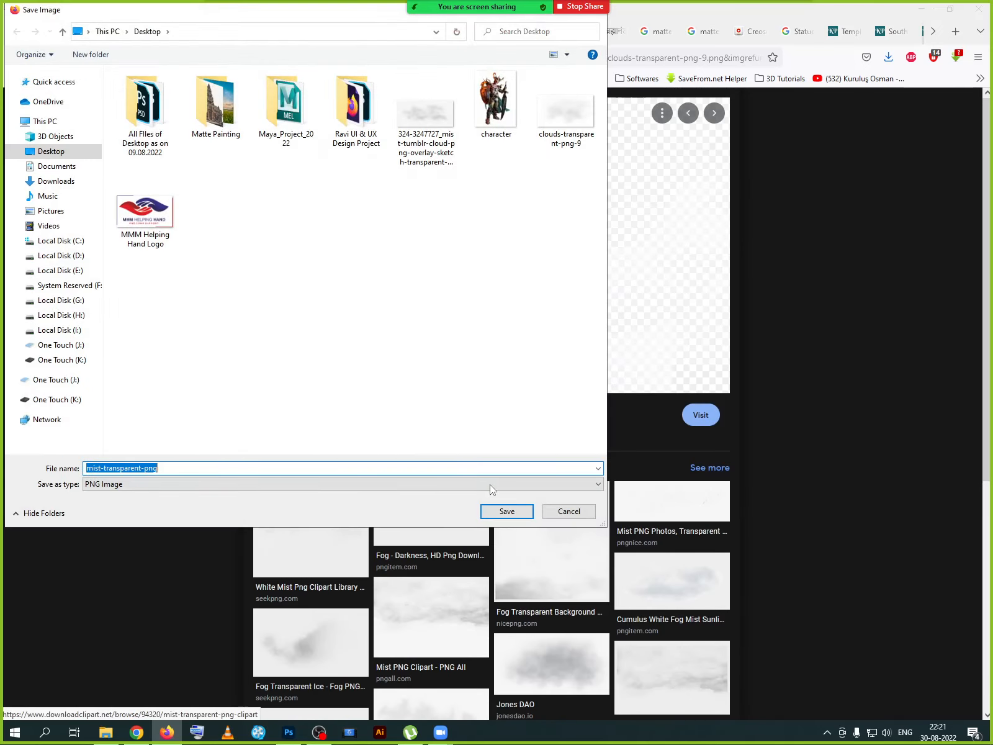
left_click(506, 511)
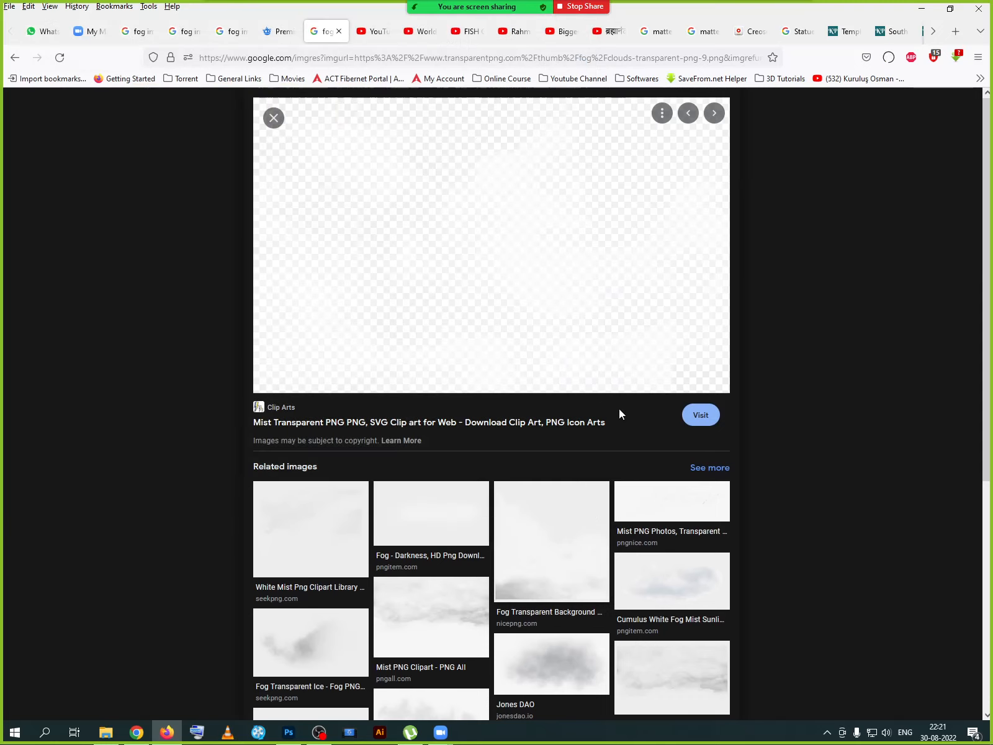
- Switch to Photoshop and place the Desktop image clouds-transparent-png-9 into the matte painting as an embedded object
left_click(921, 10)
left_click(27, 8)
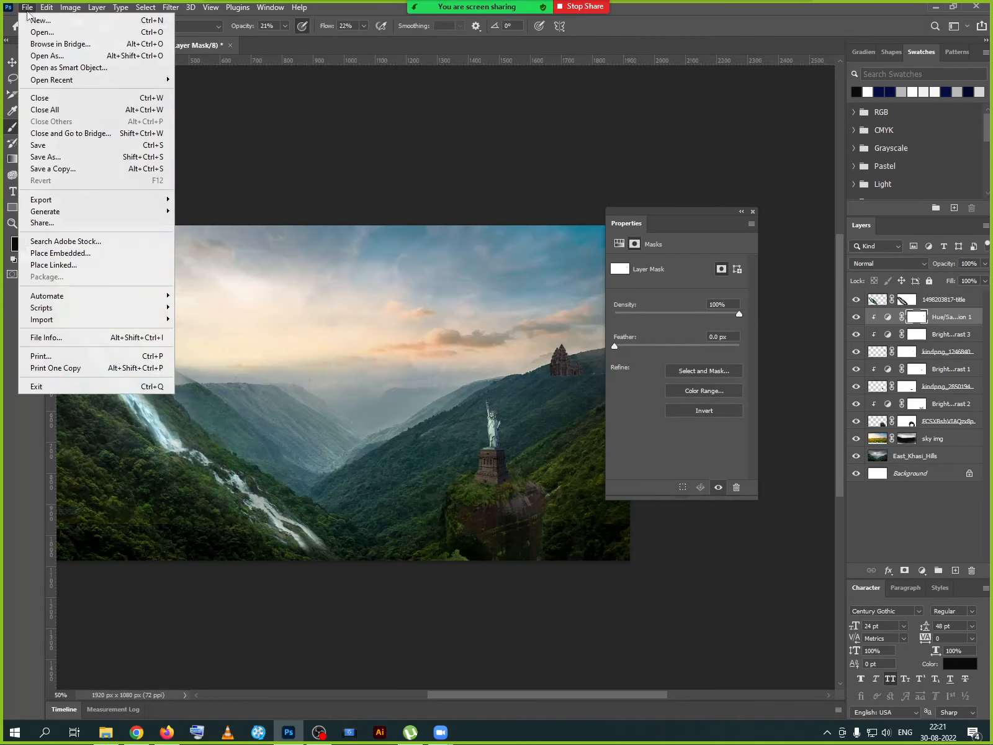
left_click(68, 253)
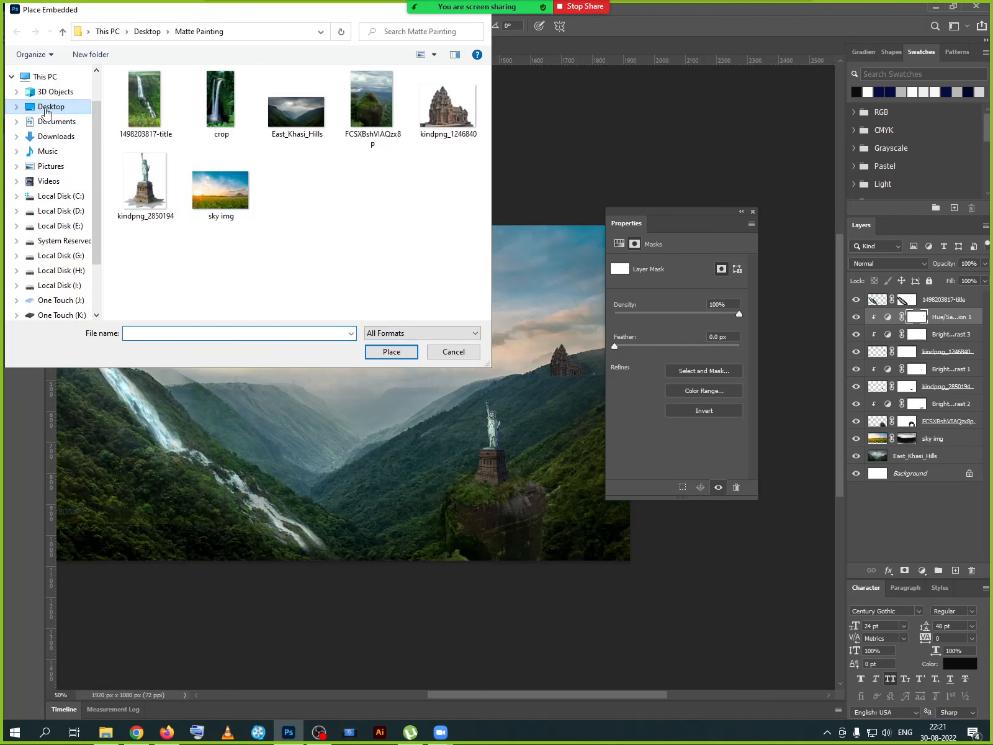
left_click(46, 112)
left_click(222, 211)
left_click(159, 297)
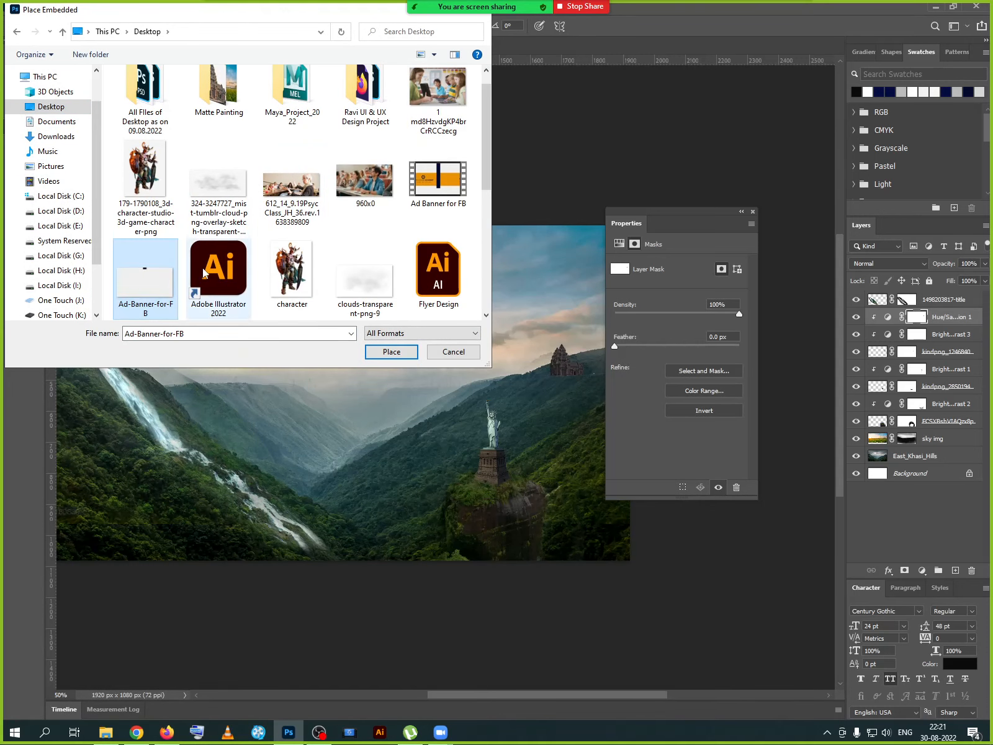
left_click(221, 196)
left_click(375, 294)
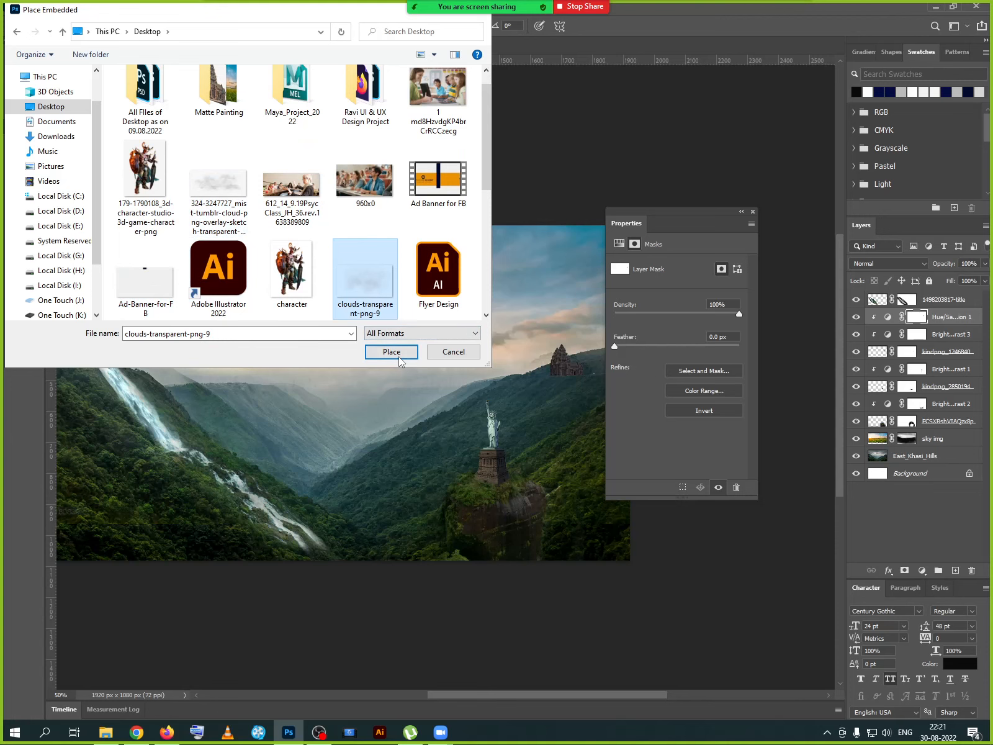
left_click(392, 352)
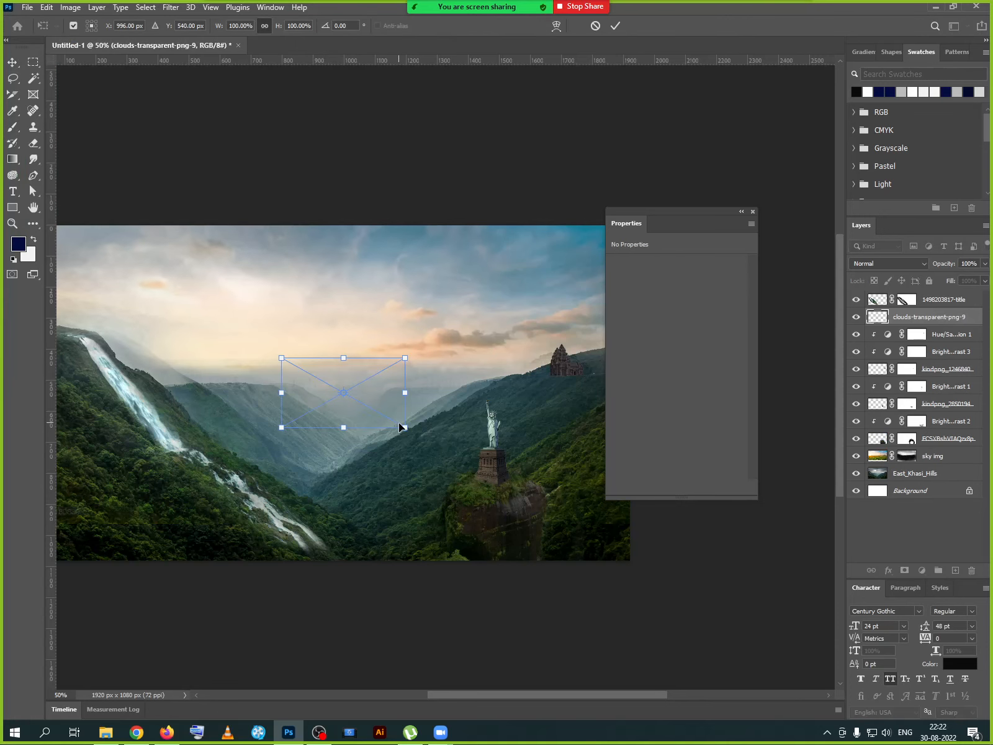
- Enlarge the placed clouds image to about 168% over the valley beside the statue and commit the placement
left_click_drag(405, 427, 453, 500)
left_click(616, 27)
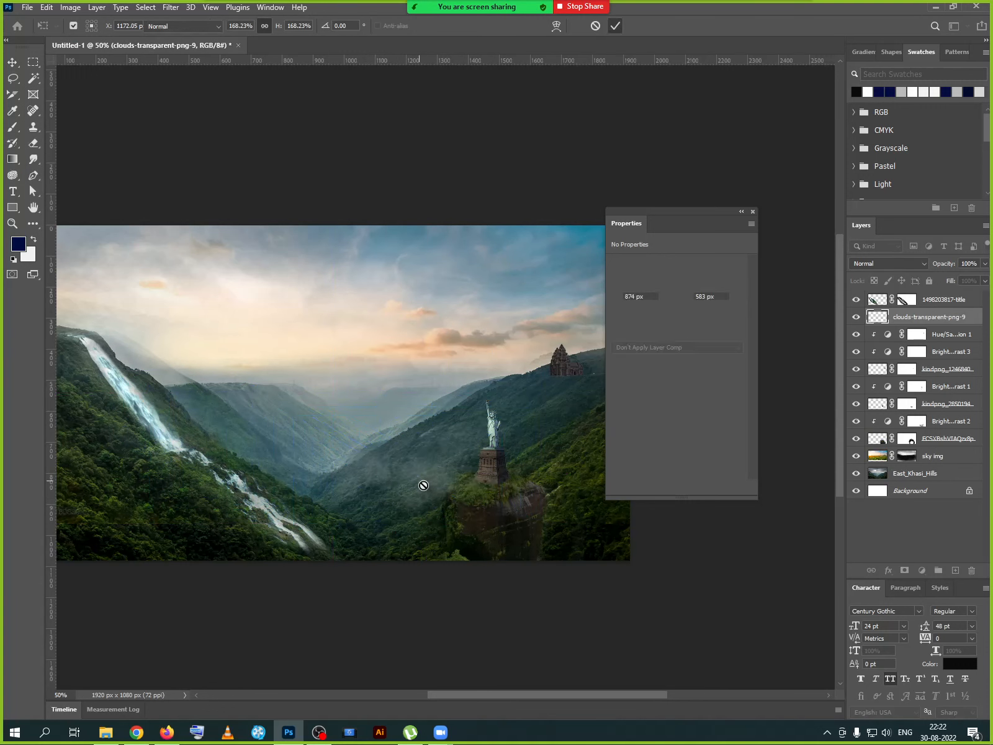
key("b")
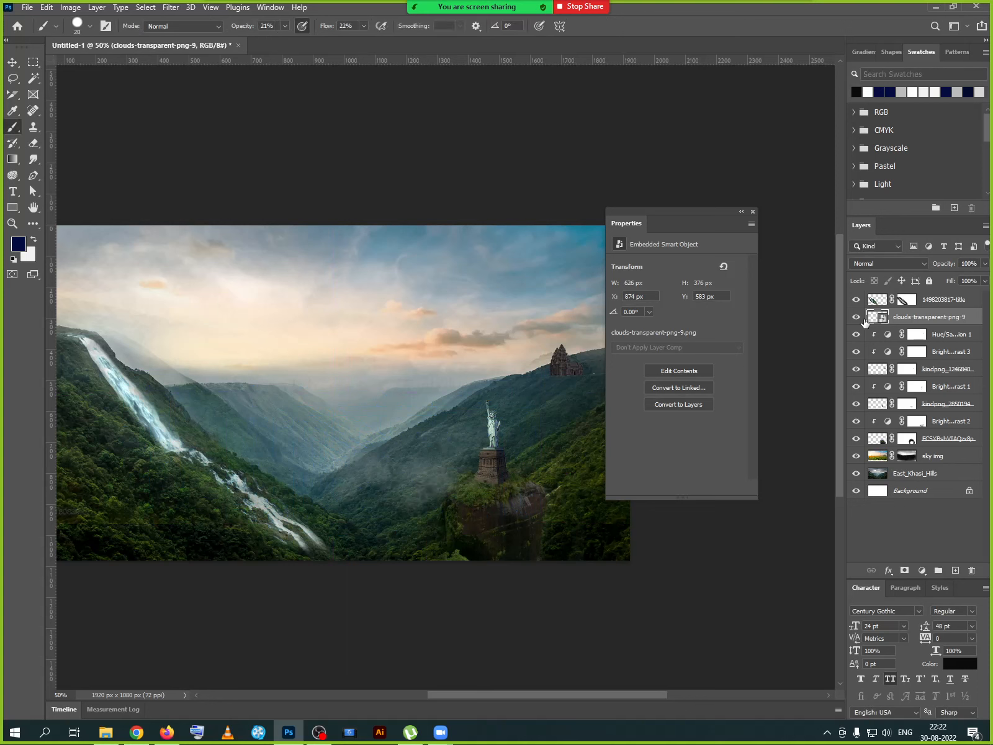
- Move the clouds-transparent-png-9 layer to the top of the layer stack and hide it
mouse_move(915, 316)
left_mouse_down()
mouse_move(911, 290)
mouse_move(909, 298)
left_mouse_up()
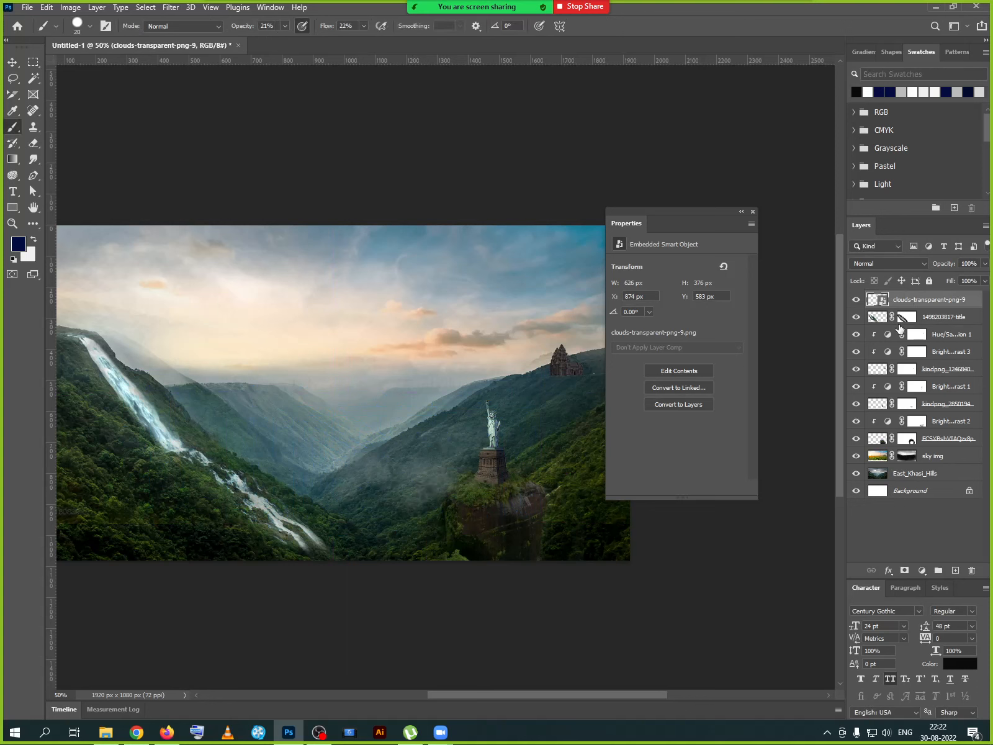
left_click(857, 300)
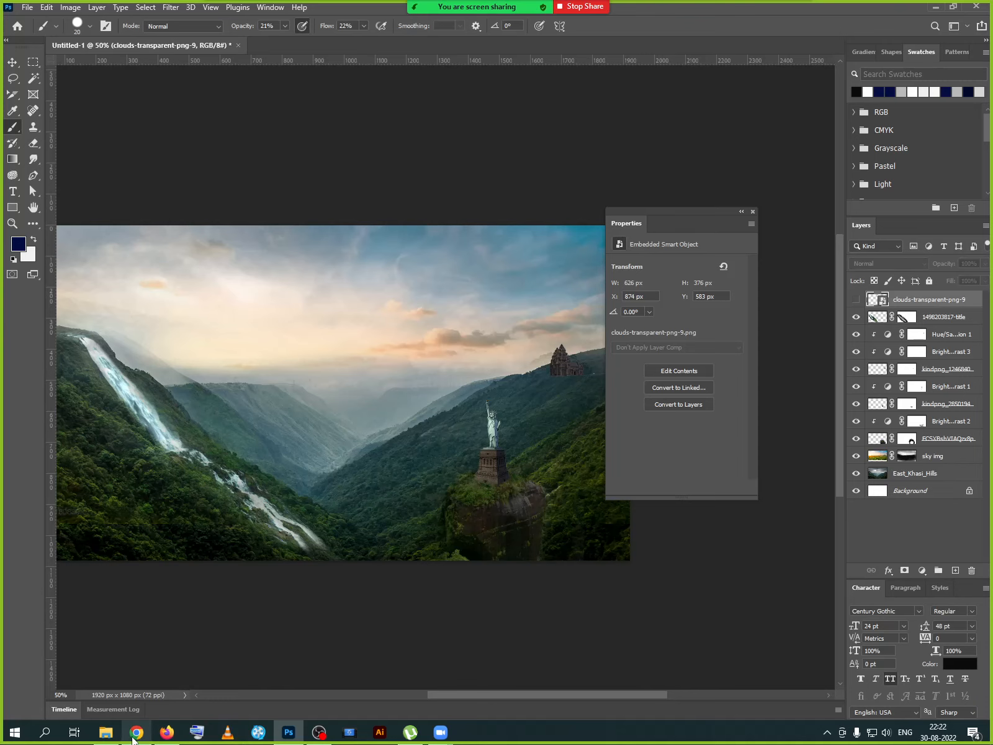
left_click(108, 731)
left_click(109, 732)
left_click(27, 8)
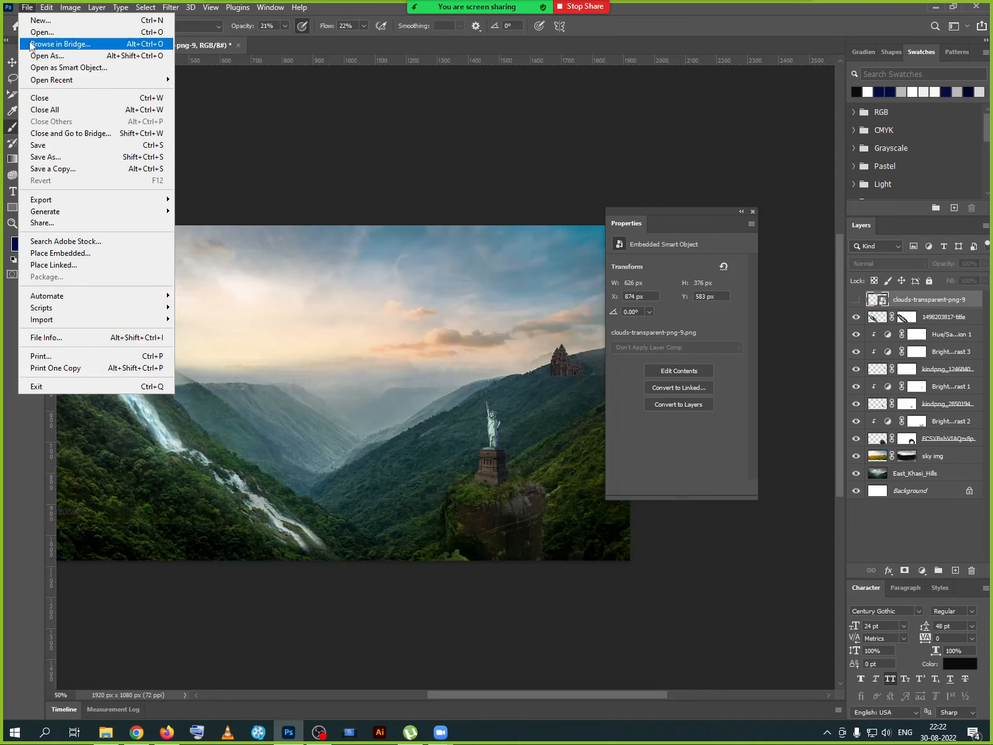
left_click(62, 253)
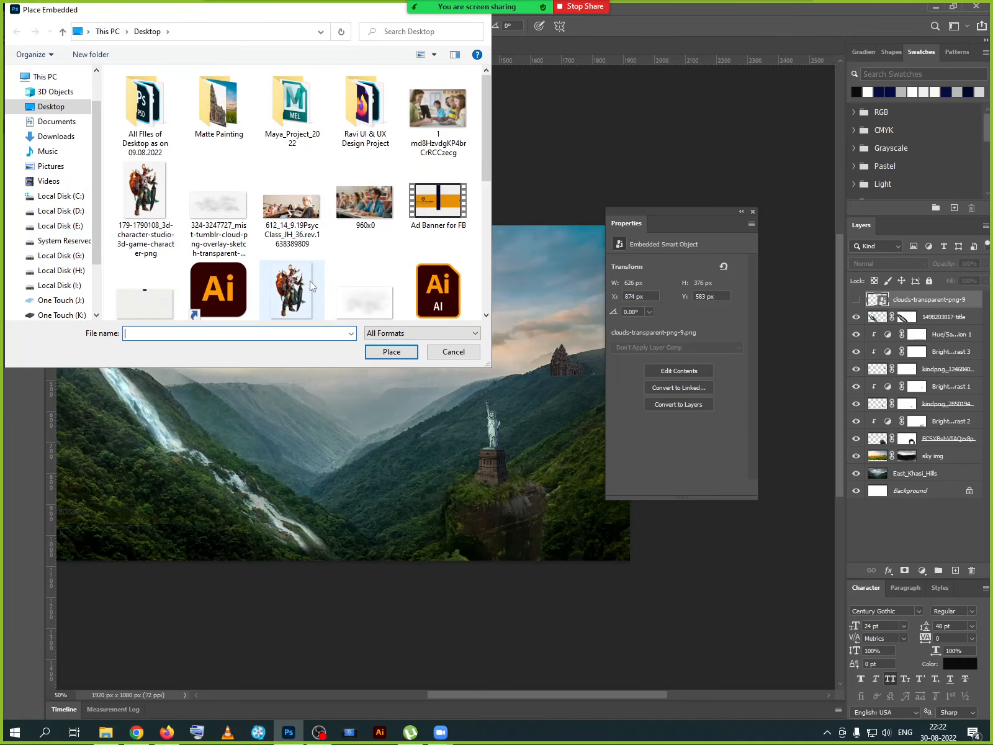
scroll(304, 281, "down", 2)
left_click(149, 197)
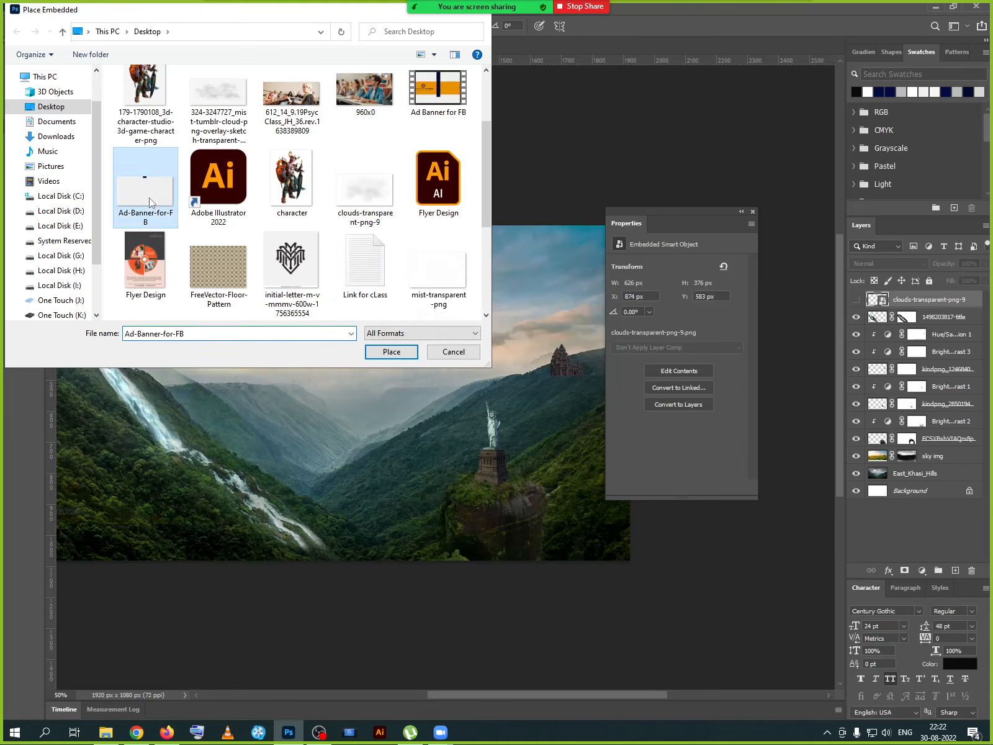
left_click(224, 101)
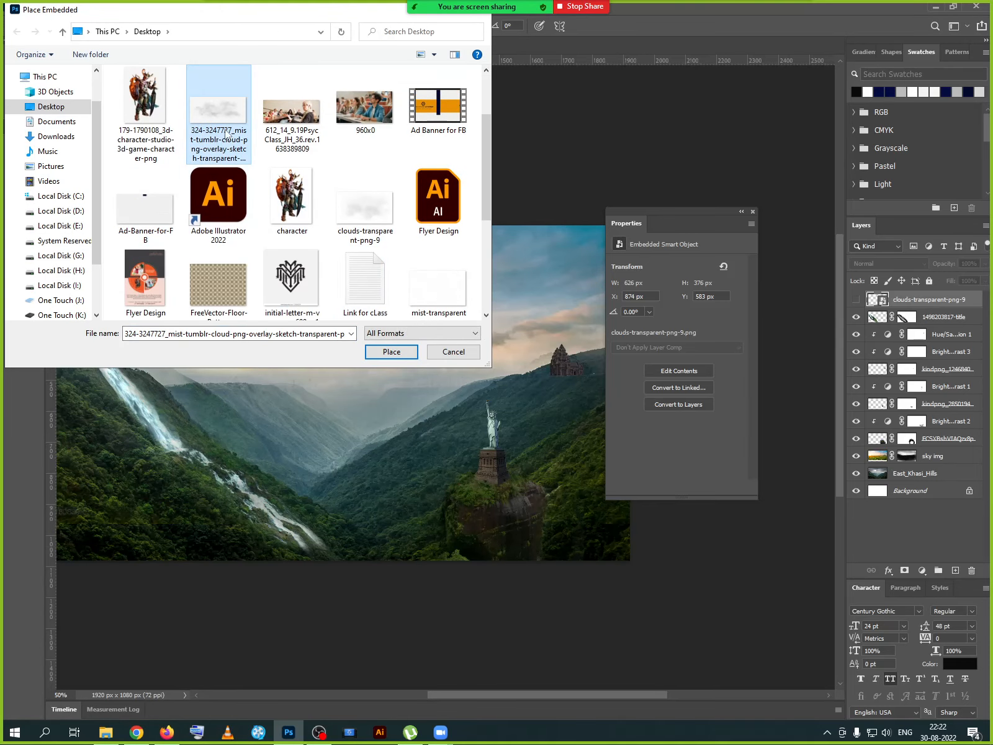
left_click(393, 351)
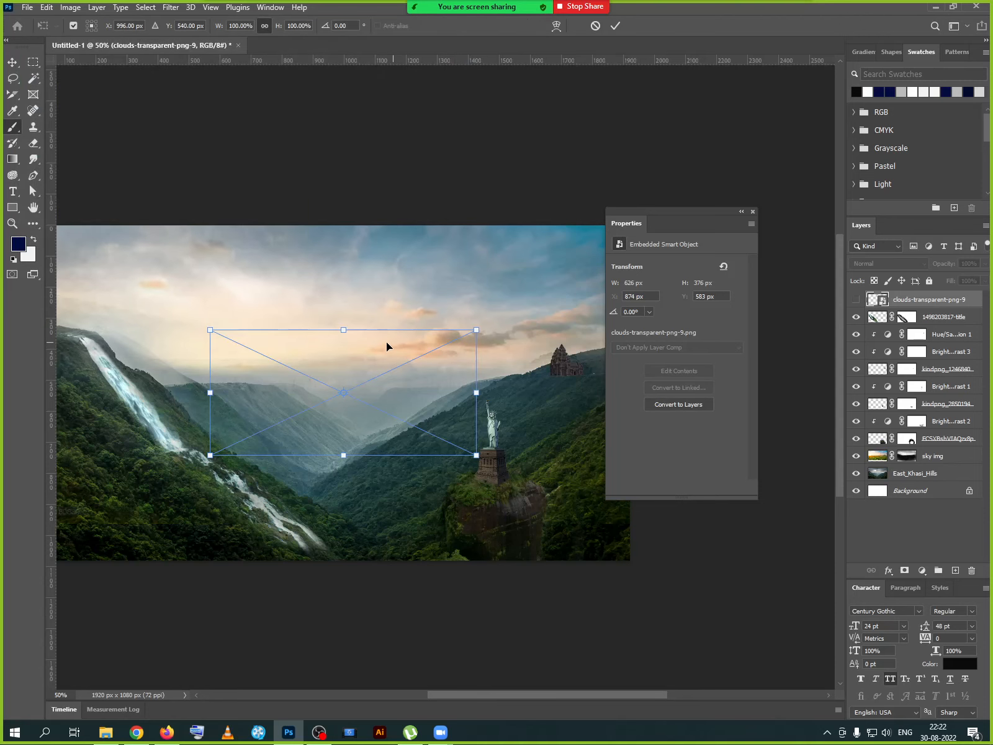
left_click_drag(366, 421, 467, 476)
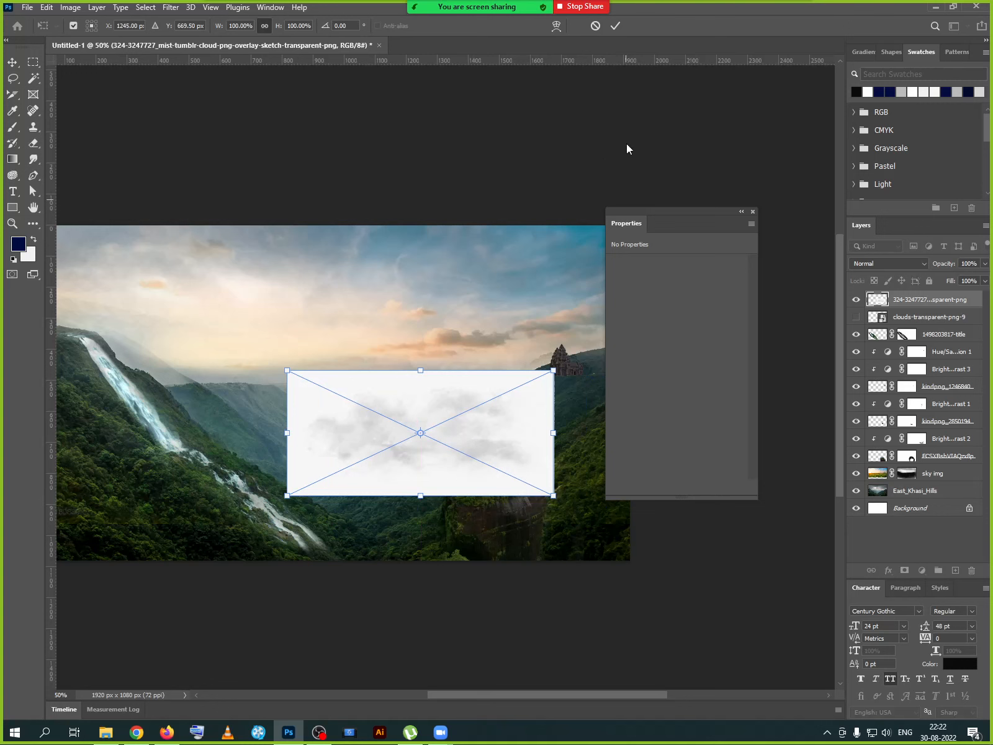
left_click(612, 31)
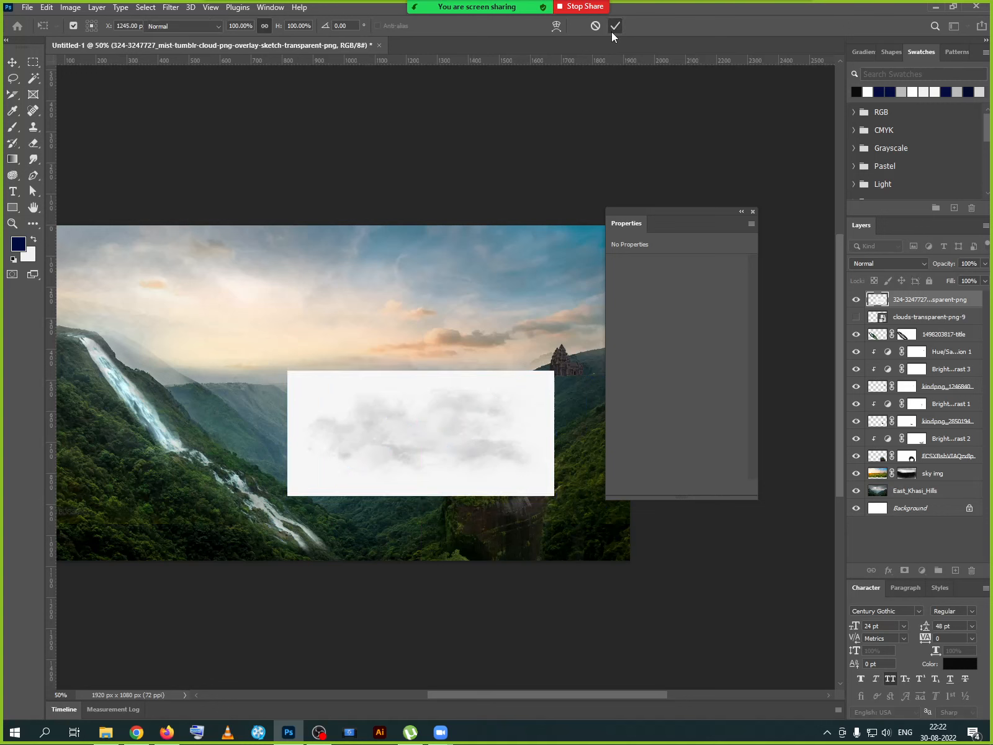
key("b")
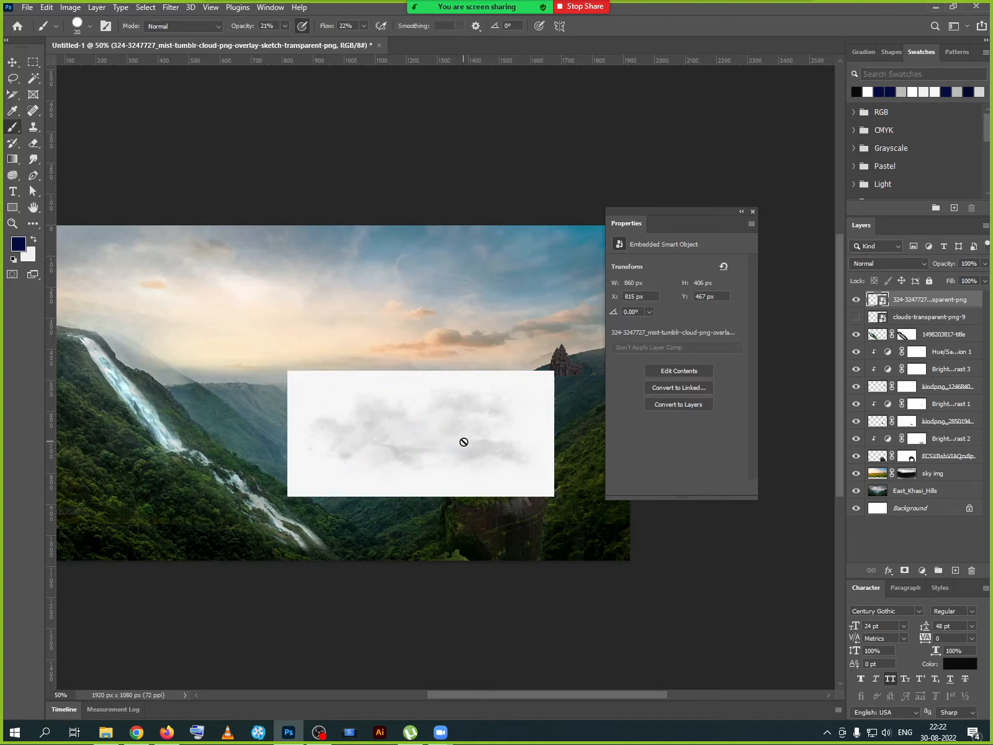
key("Delete")
- Place the Desktop image mist-transparent-png into the matte painting as an embedded object
left_click(28, 8)
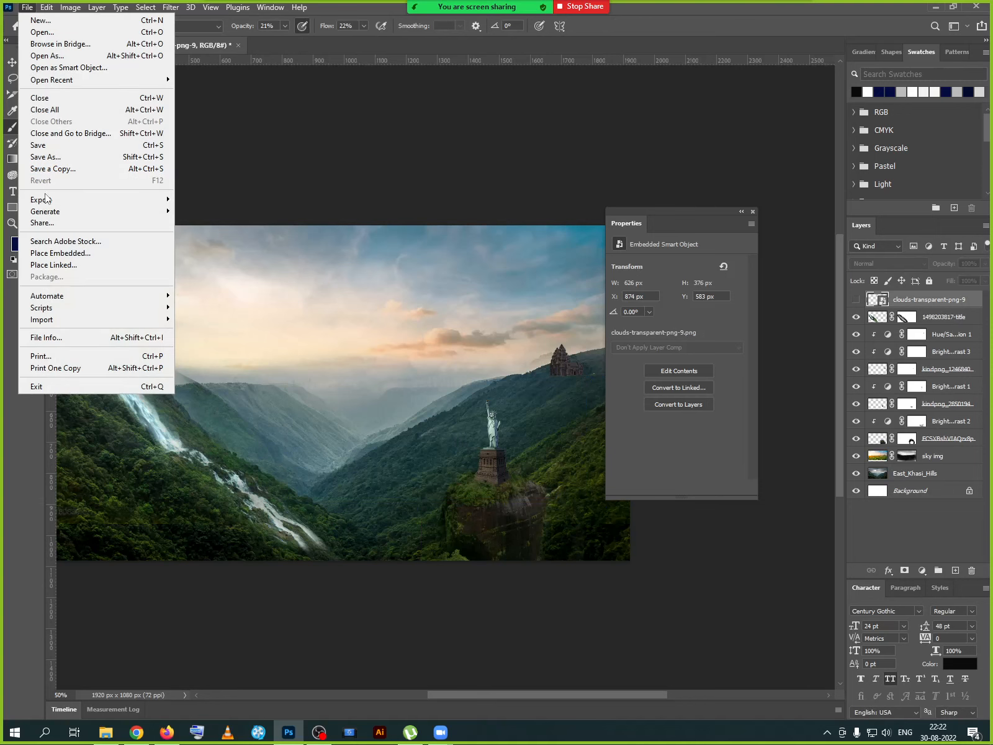
left_click(54, 253)
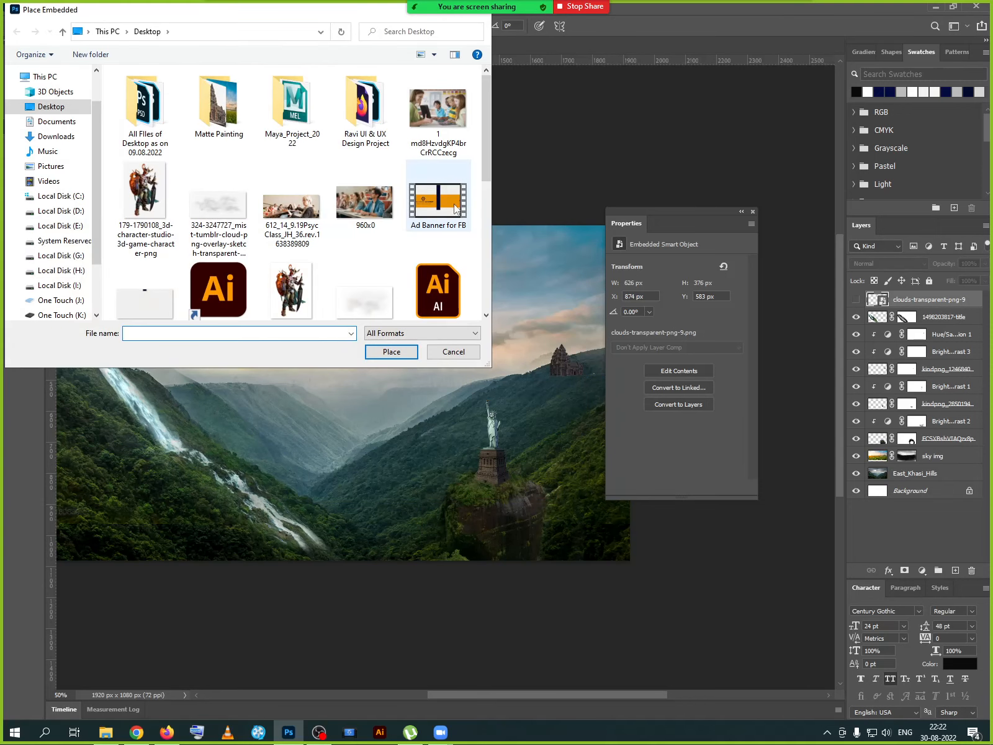
scroll(233, 224, "down", 3)
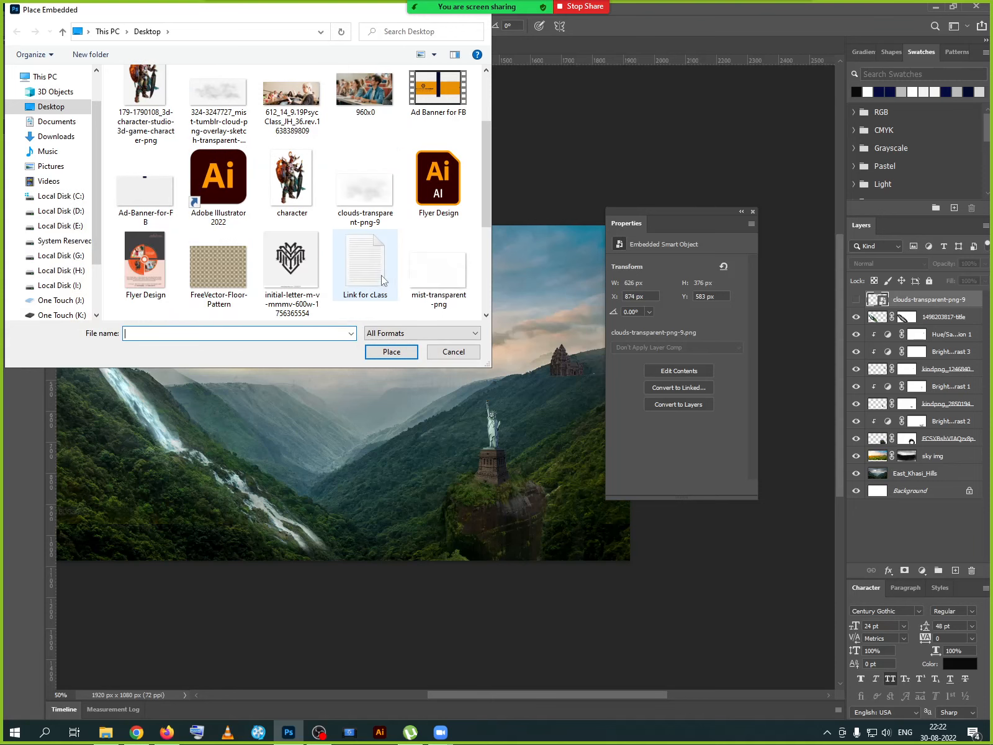
left_click(448, 287)
left_click(392, 352)
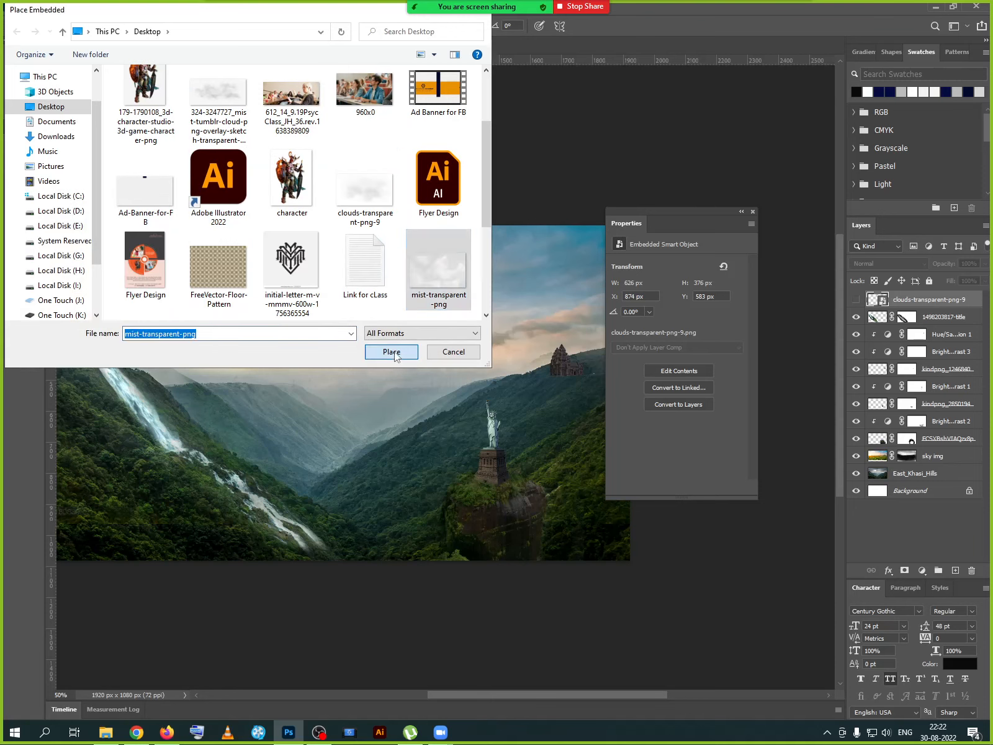
- Enlarge the mist image to about 152.5%, position it over the statue and right-hand hills, and commit the placement
left_click_drag(374, 437, 394, 476)
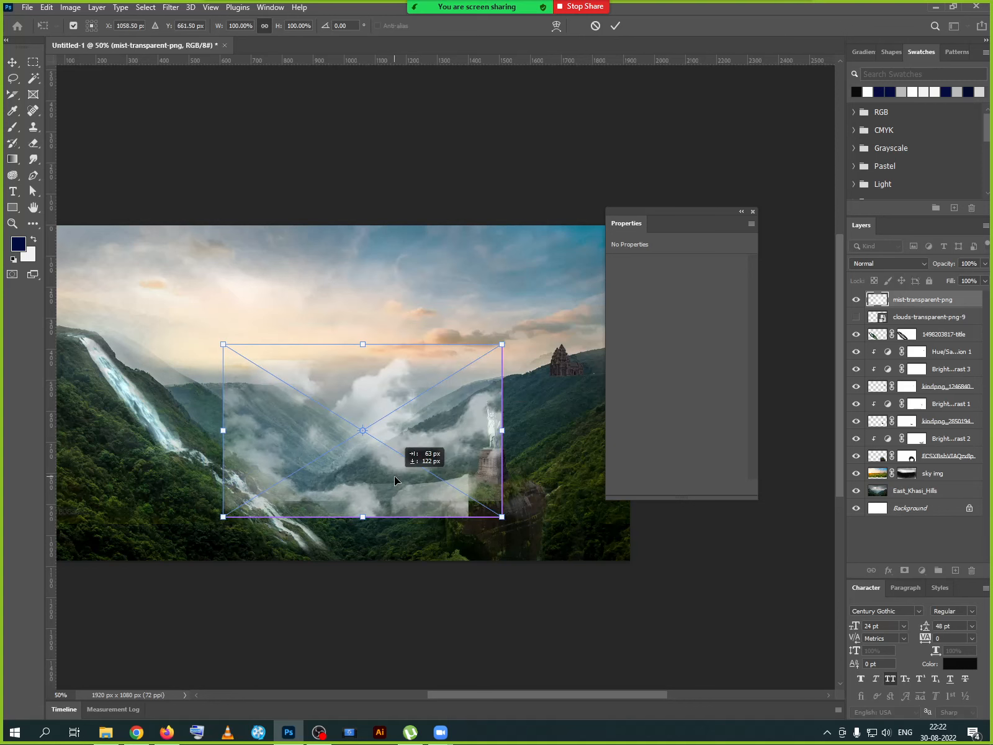
left_click_drag(503, 519, 592, 536)
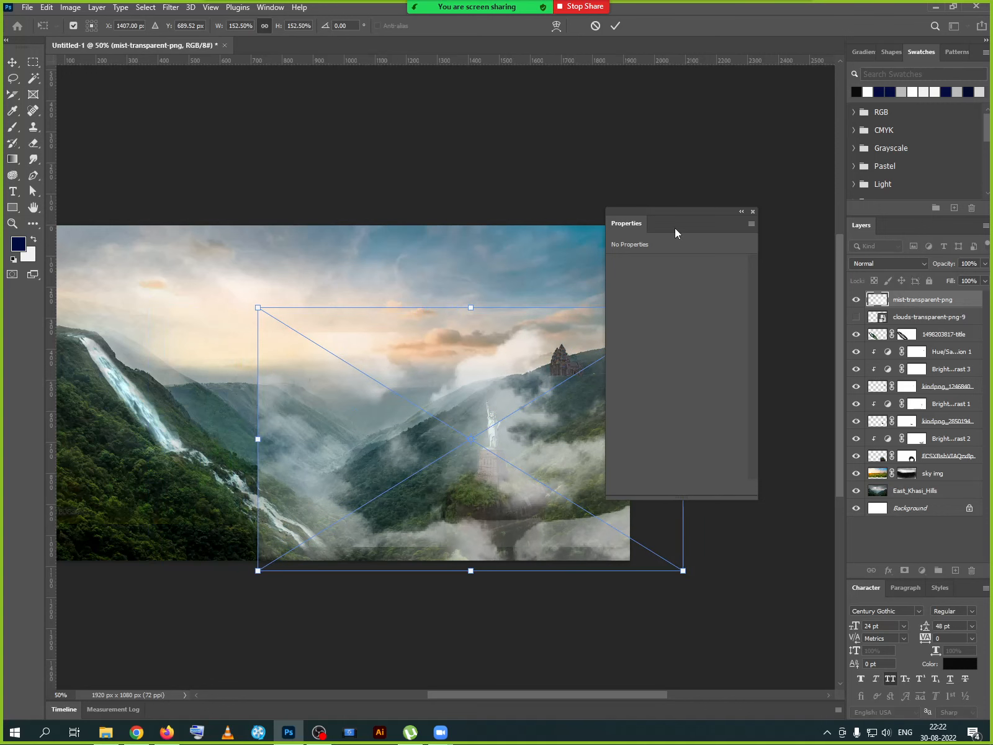
left_click(616, 26)
key("b")
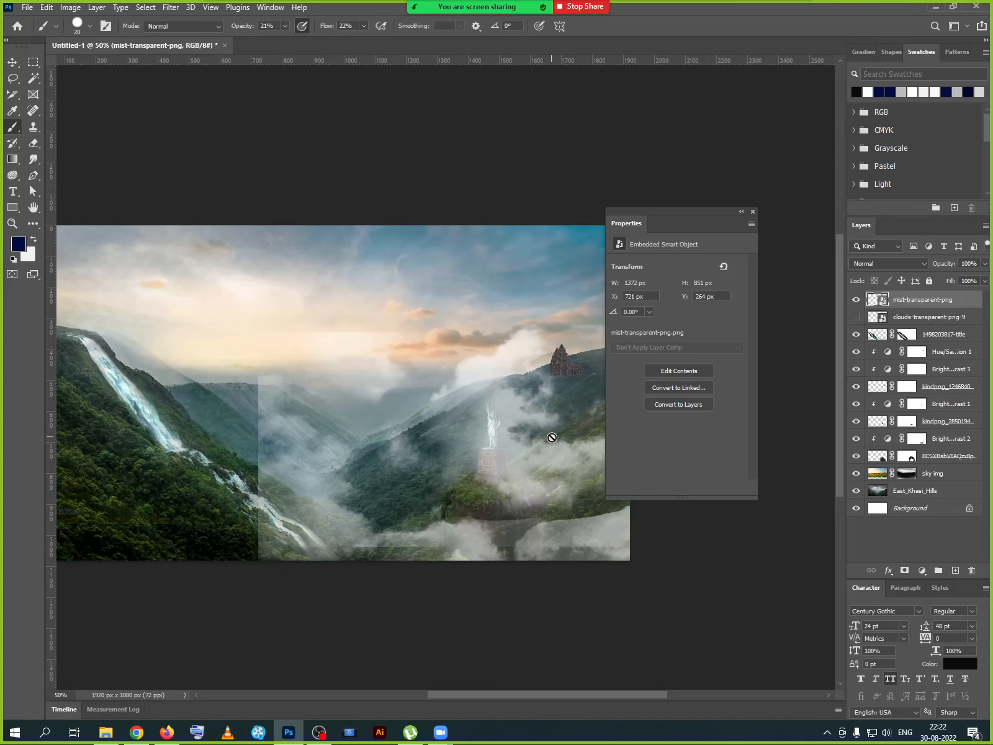
- Duplicate the mist layer with the Move tool, offsetting the copy about 322 px horizontally toward the waterfall
key("ctrl+plus")
left_click_drag(494, 493, 380, 428)
left_click_drag(258, 426, 363, 408)
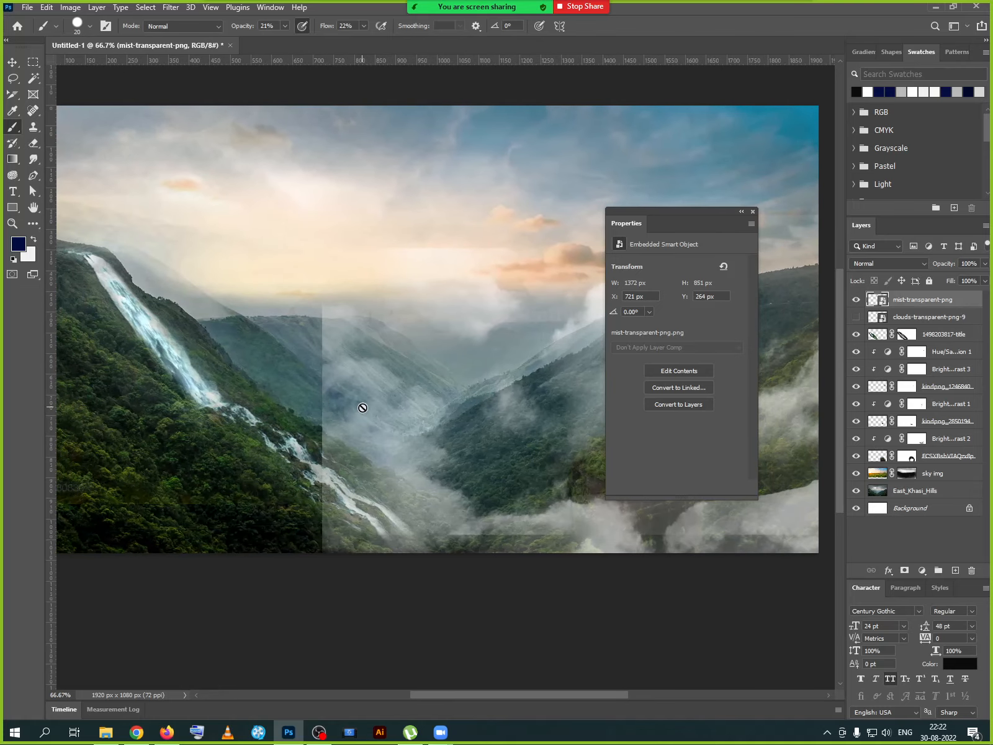
left_click(12, 63)
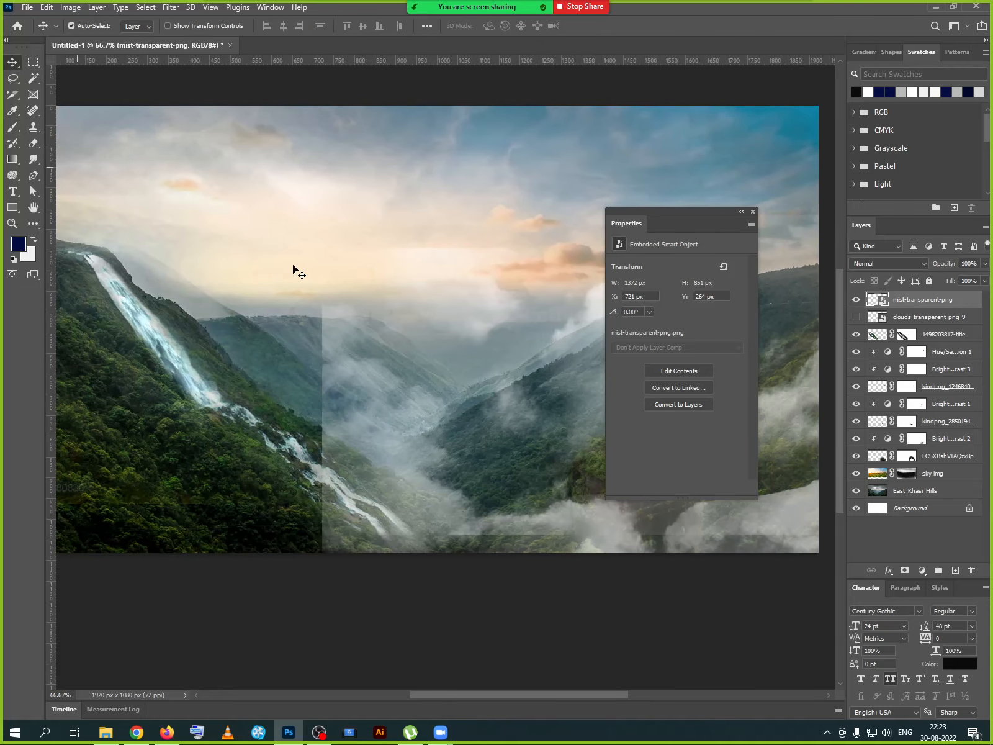
left_click_drag(410, 416, 276, 416, "alt")
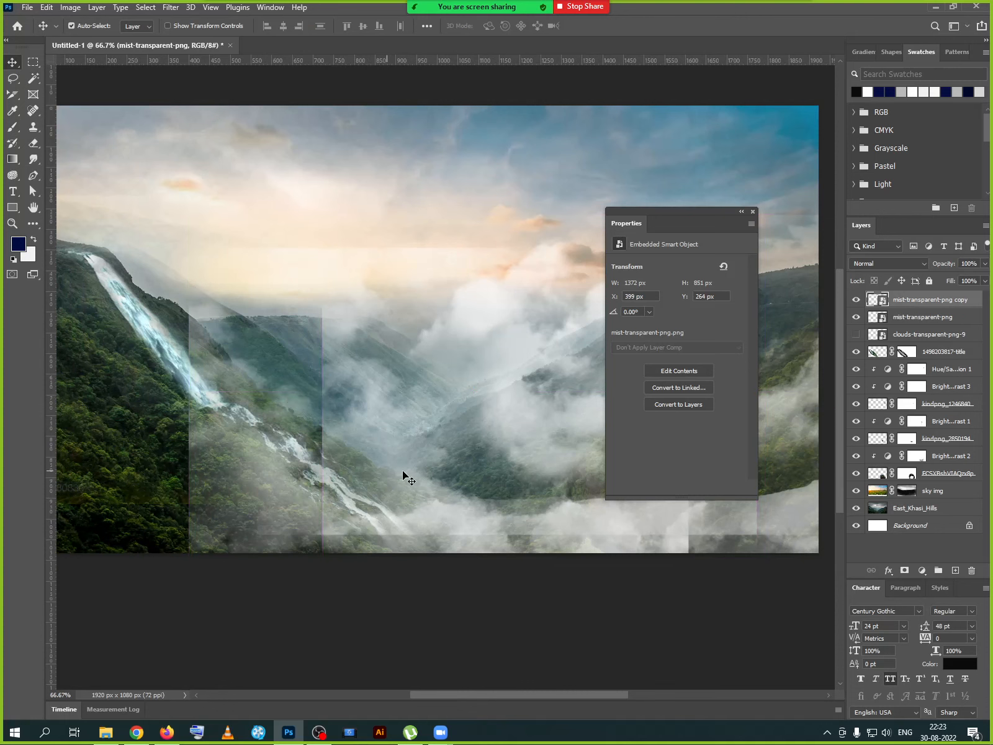
- Flip the mist copy horizontally and move it over the waterfall hillside so it slightly overlaps the original mist's edge
key("ctrl+t")
right_click(398, 461)
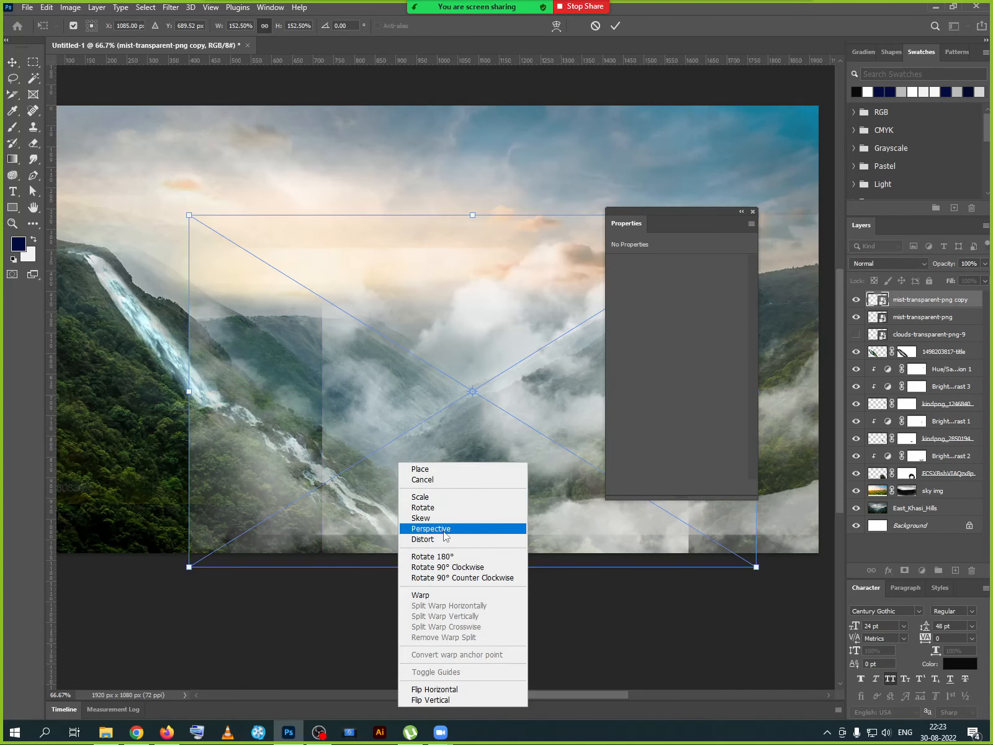
left_click(450, 689)
left_click_drag(450, 481, 228, 464)
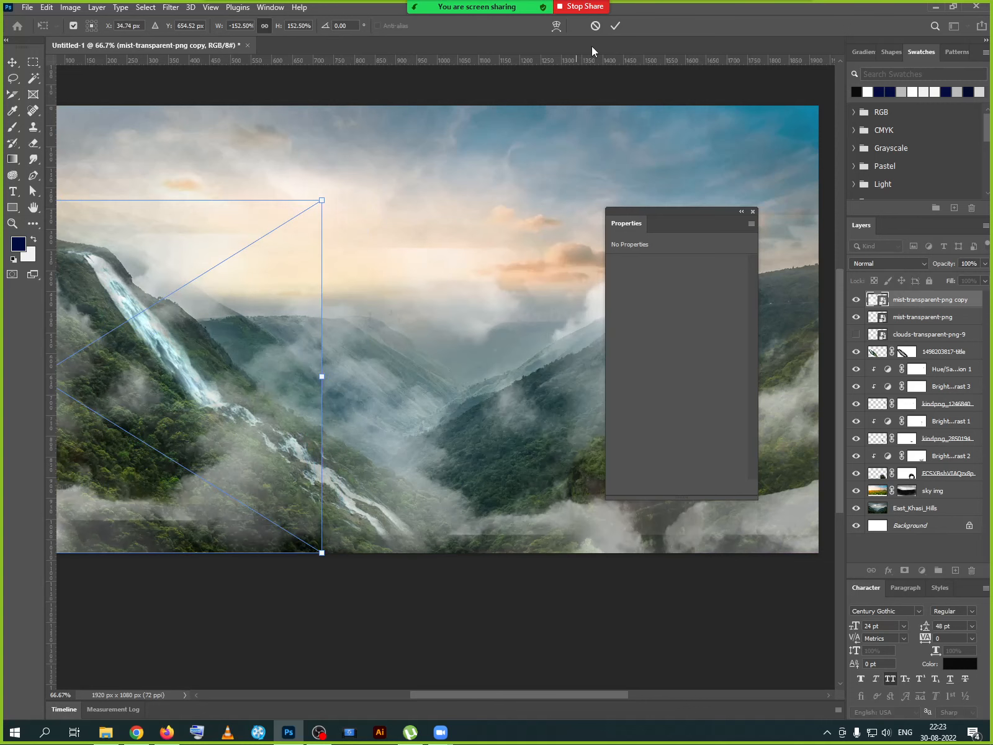
left_click(616, 26)
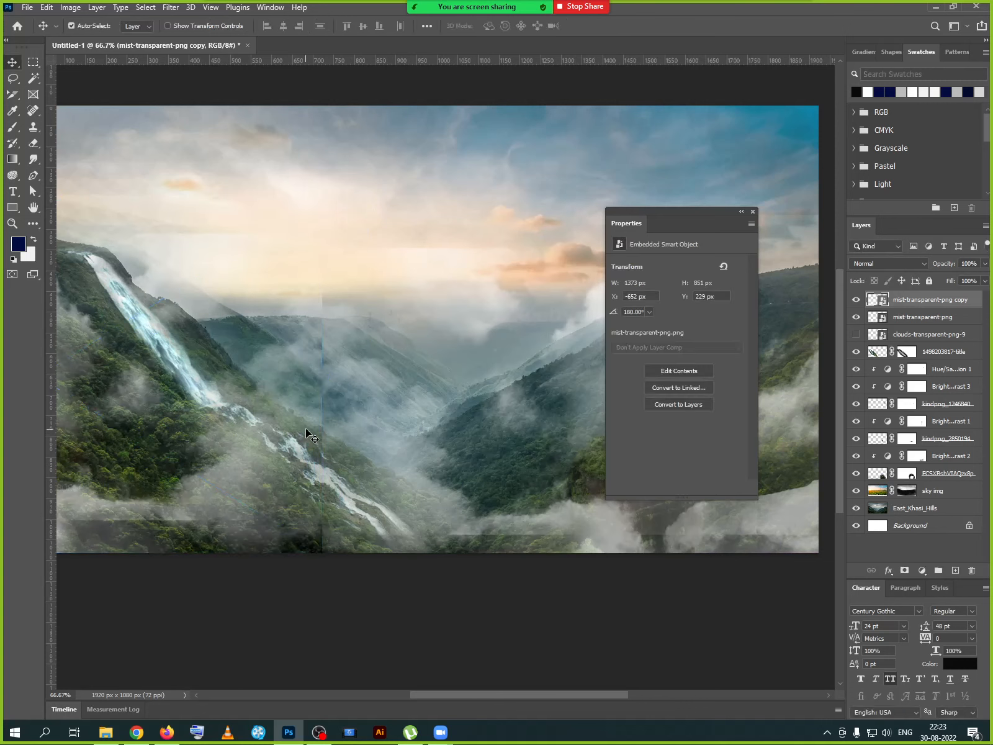
left_click_drag(283, 447, 309, 453)
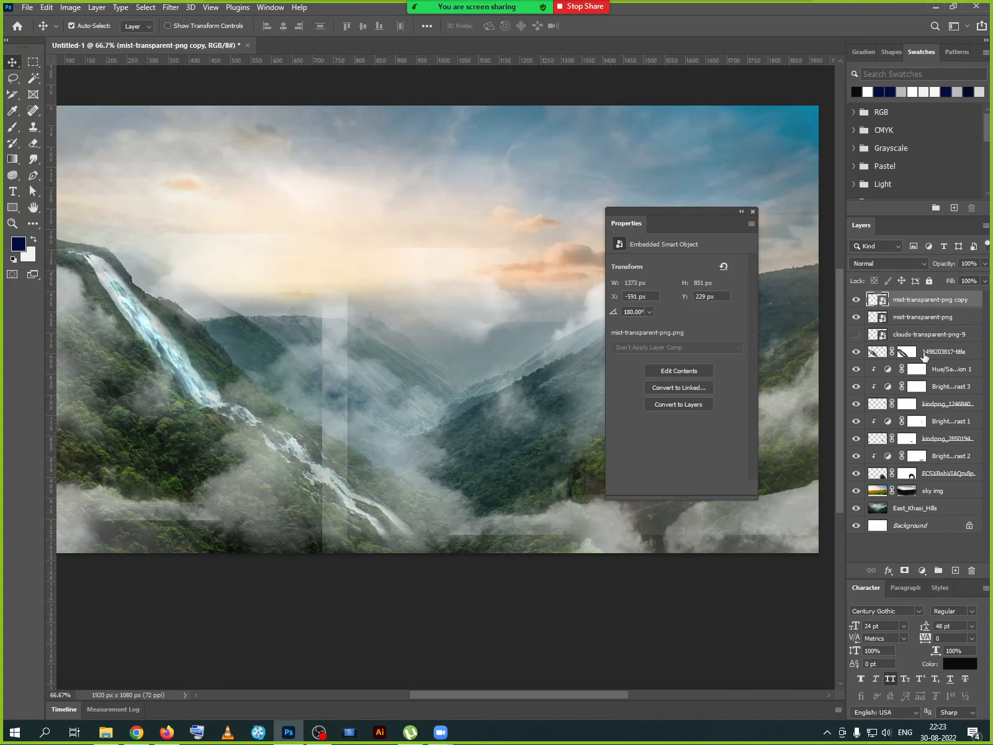
- Rasterize both mist layers and select only the mist-transparent-png copy layer
left_click(906, 318, "shift")
right_click(911, 306)
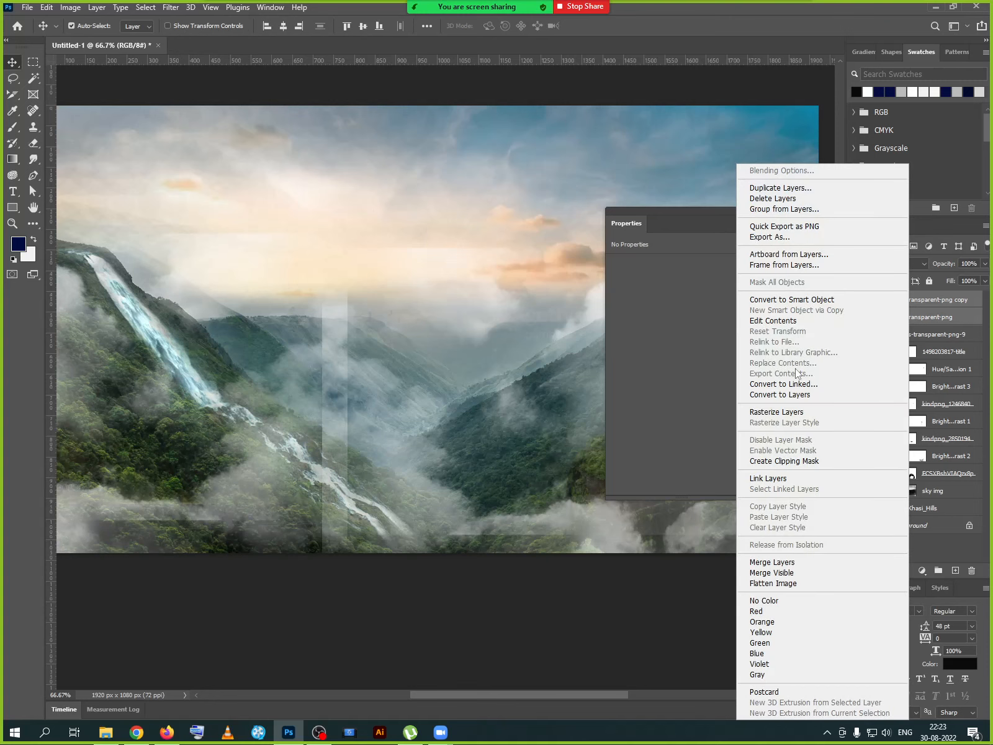
left_click(833, 412)
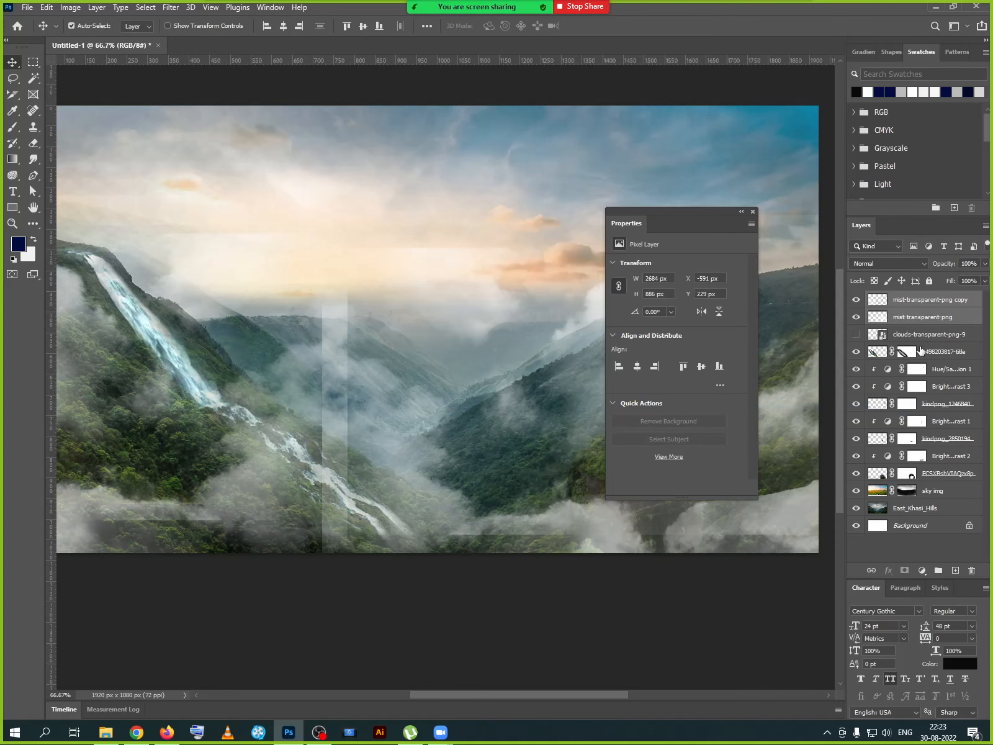
right_click(914, 306)
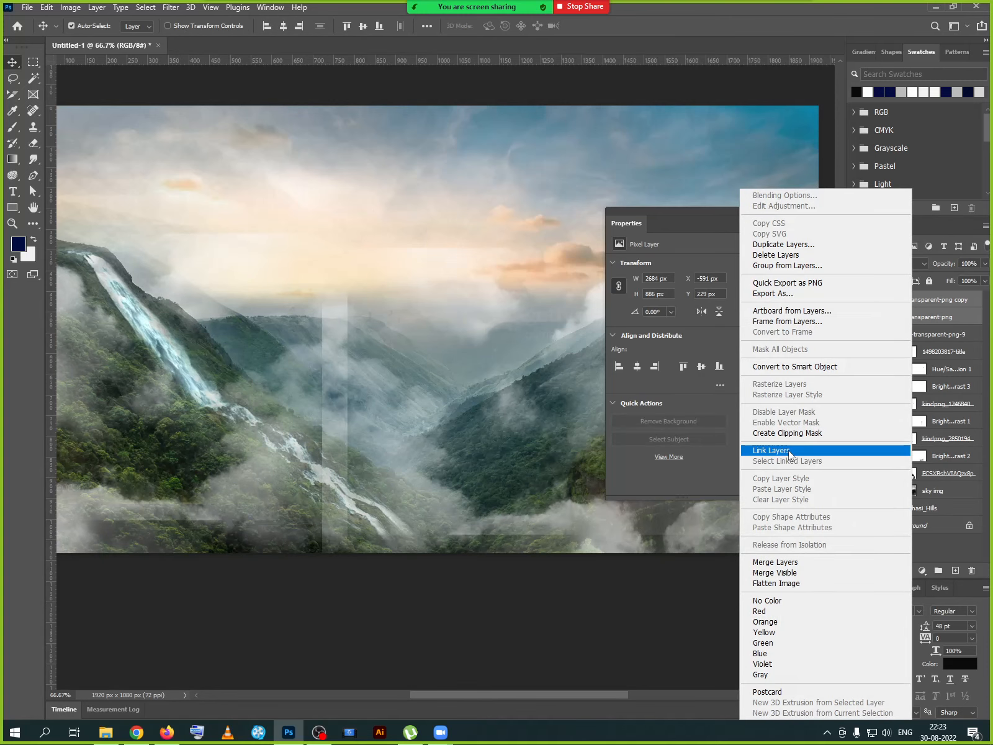
left_click(943, 334)
left_click(930, 303)
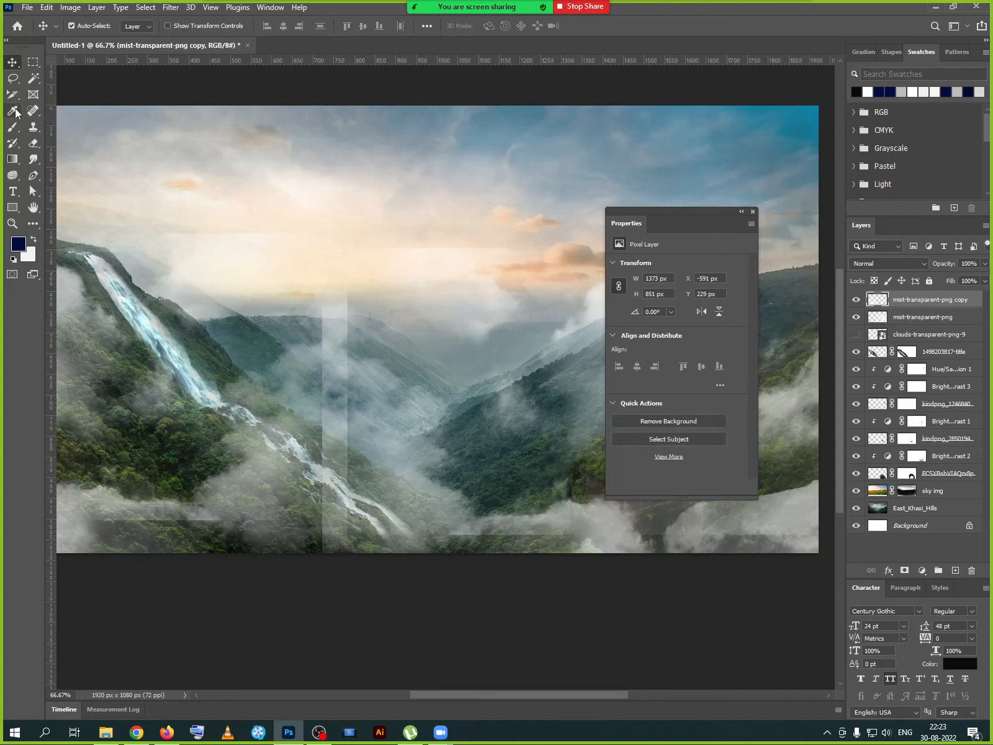
- Add a layer mask to the mist copy and paint out its overlapping vertical strip beside the waterfall with a 90 px black brush
left_click(12, 129)
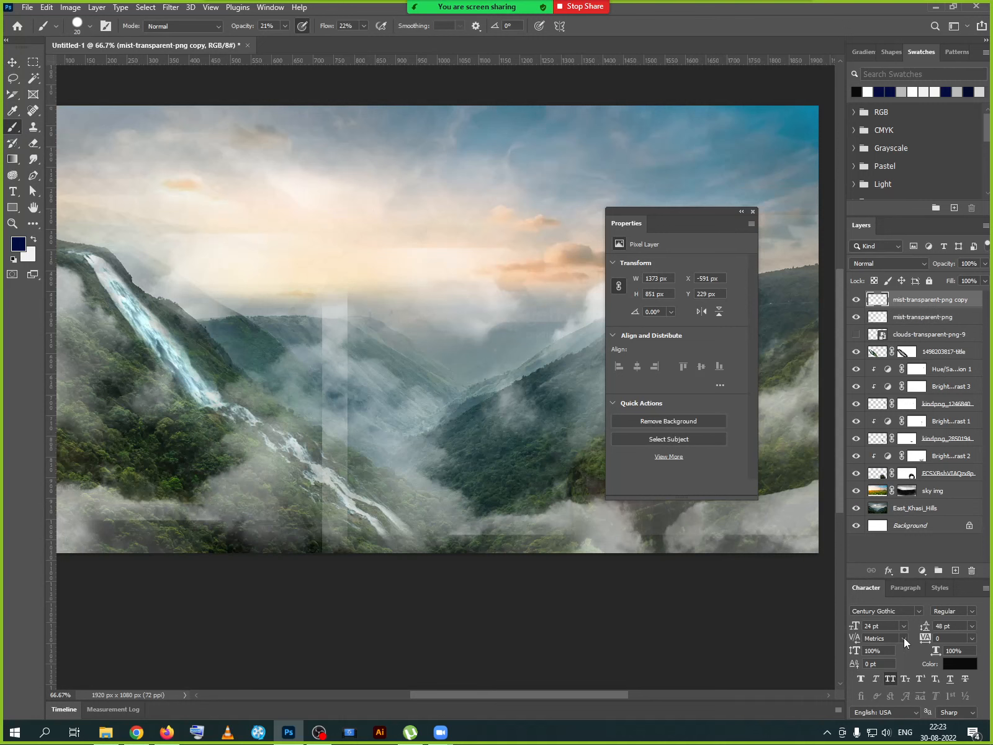
left_click(905, 571)
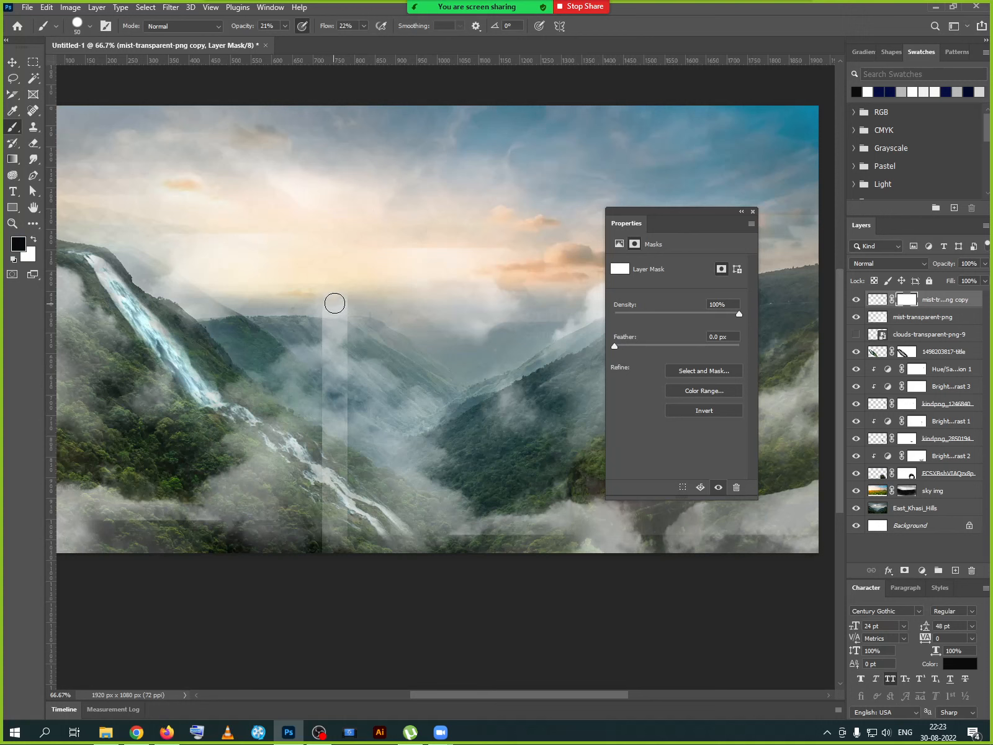
key("bracketright")
key("bracketright")
key("bracketright")
key("bracketright")
mouse_move(358, 383)
left_mouse_down()
mouse_move(349, 275)
mouse_move(345, 420)
mouse_move(333, 280)
mouse_move(341, 451)
mouse_move(352, 266)
mouse_move(351, 492)
mouse_move(322, 255)
mouse_move(345, 489)
mouse_move(341, 293)
mouse_move(333, 395)
mouse_move(341, 318)
mouse_move(321, 361)
mouse_move(320, 322)
mouse_move(323, 428)
mouse_move(347, 314)
mouse_move(346, 426)
mouse_move(349, 335)
mouse_move(337, 482)
mouse_move(342, 403)
mouse_move(346, 556)
mouse_move(345, 492)
mouse_move(354, 486)
mouse_move(330, 549)
mouse_move(305, 551)
mouse_move(353, 505)
mouse_move(351, 474)
mouse_move(339, 509)
mouse_move(347, 287)
mouse_move(340, 375)
mouse_move(351, 288)
mouse_move(351, 412)
mouse_move(338, 386)
mouse_move(344, 307)
mouse_move(333, 318)
mouse_move(334, 396)
mouse_move(333, 361)
left_mouse_up()
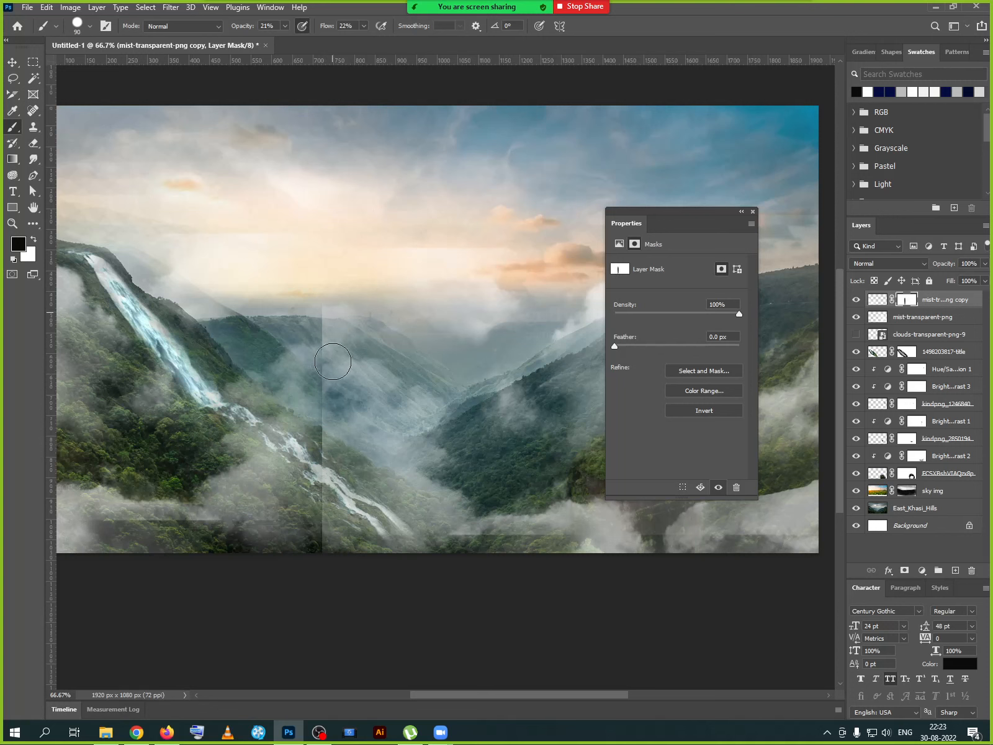
- Apply the mist copy's layer mask permanently and move the mist-transparent-png layer above the copy
left_click(911, 316)
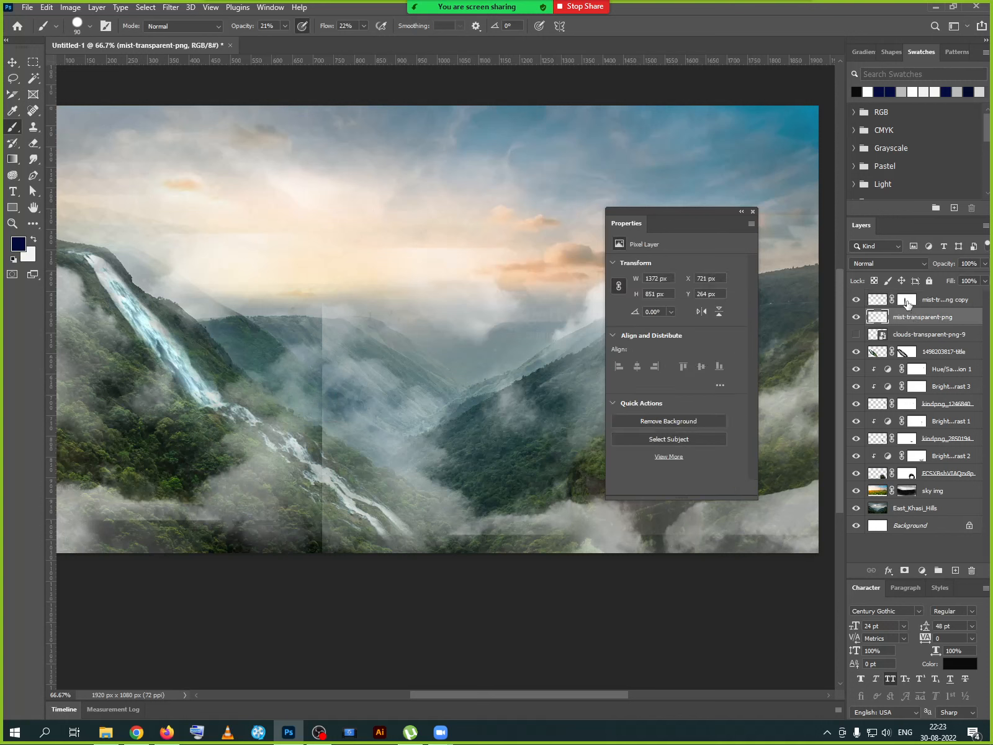
left_click(907, 301)
right_click(907, 301)
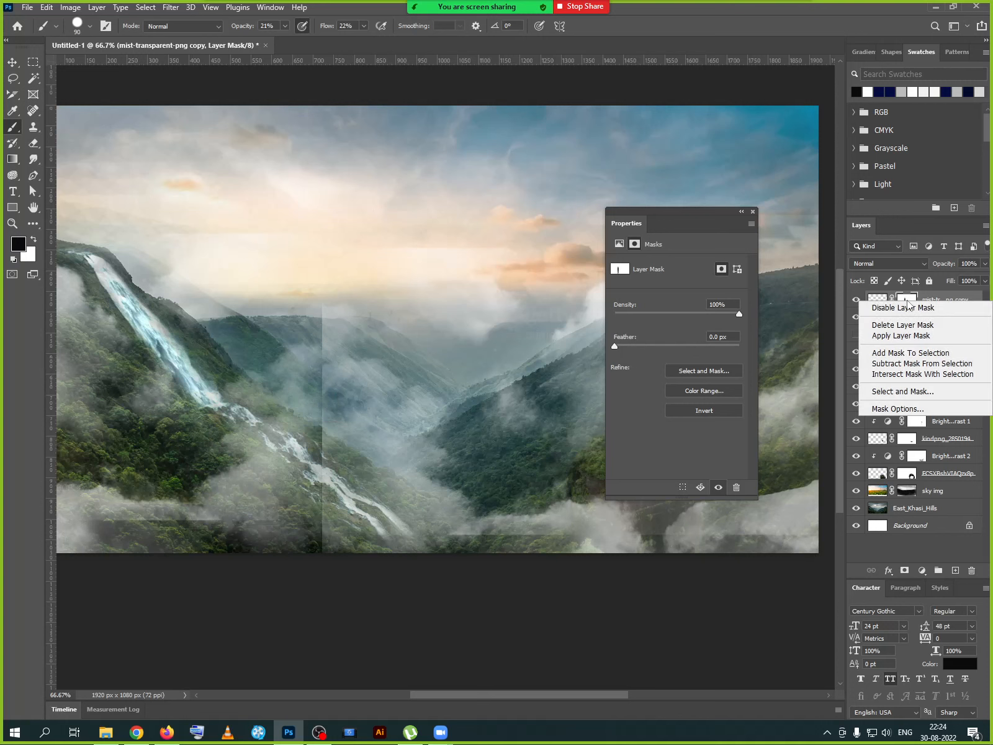
left_click(900, 336)
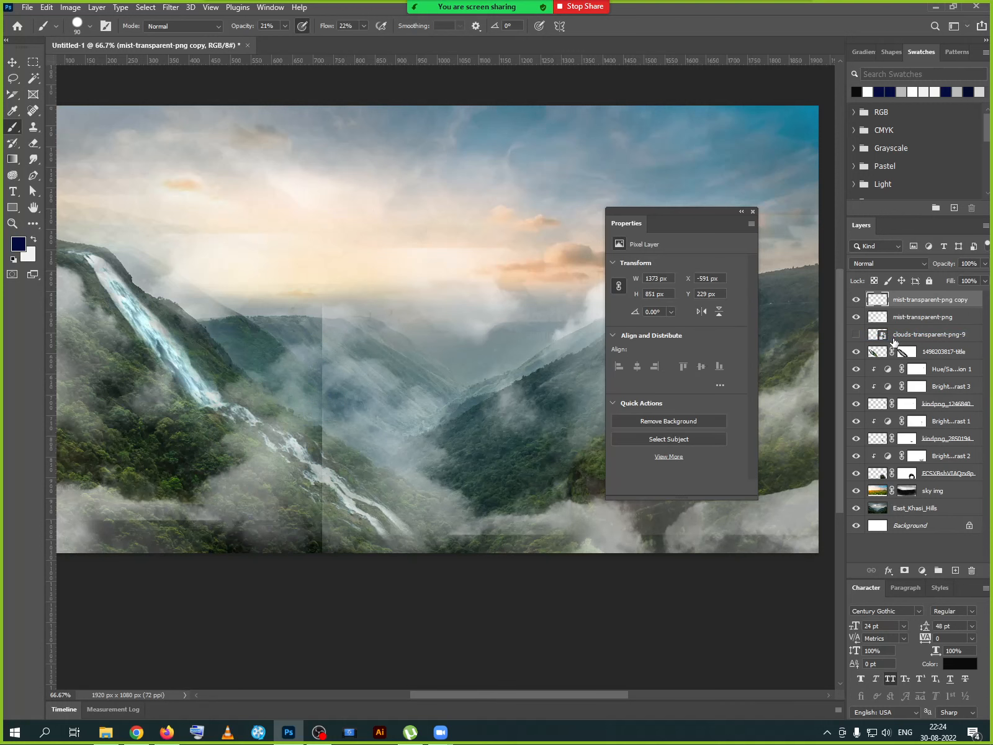
left_click(905, 319)
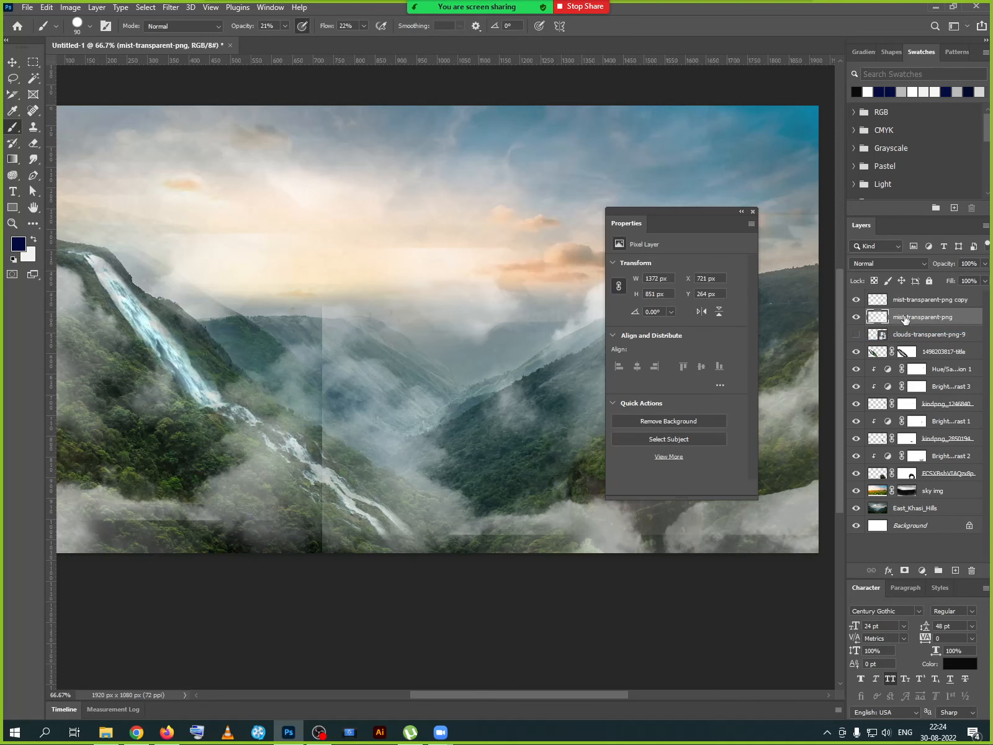
left_click_drag(905, 319, 901, 305)
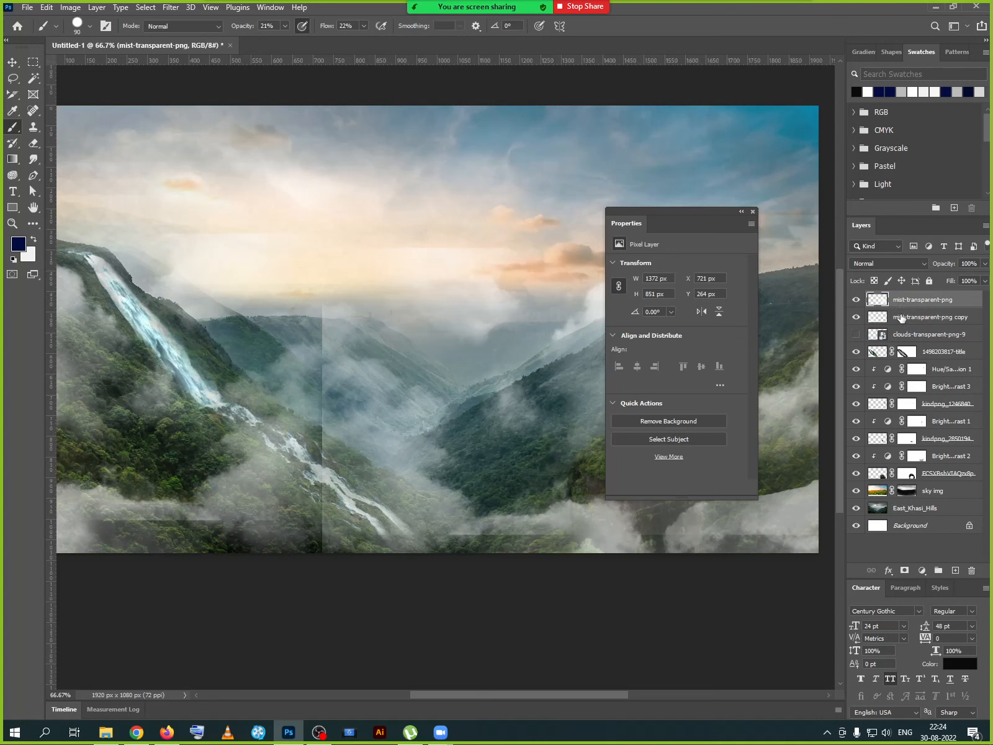
- Mask the mist-transparent-png layer, paint out its hard vertical edge beside the waterfall, and apply the mask
left_click(905, 571)
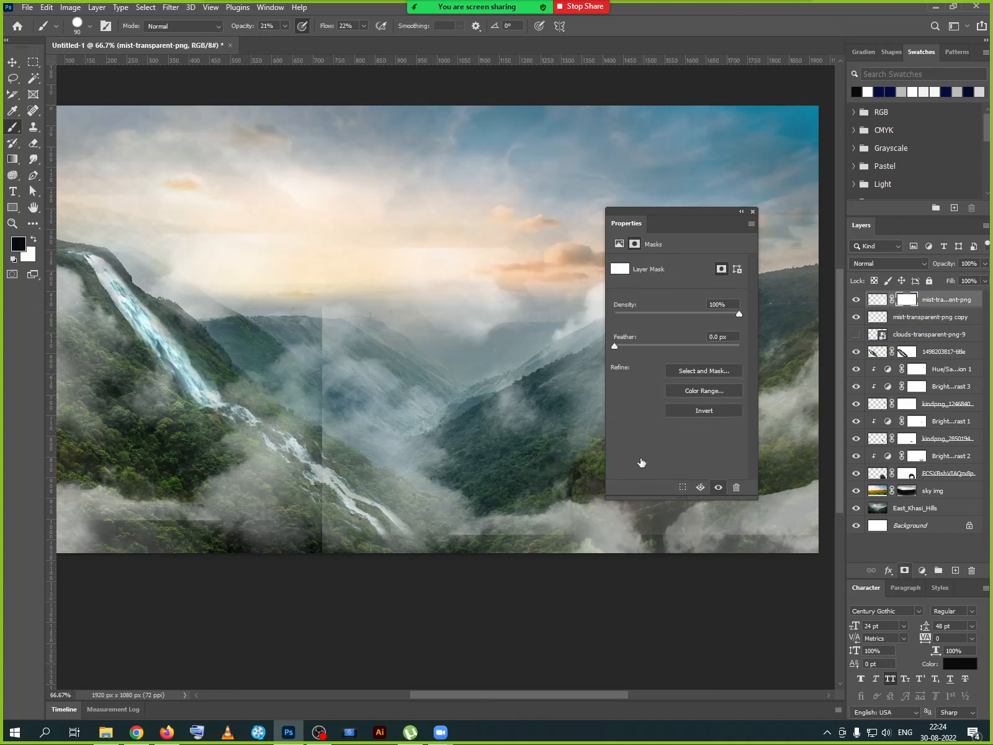
mouse_move(328, 331)
left_mouse_down()
mouse_move(329, 374)
mouse_move(323, 301)
mouse_move(323, 467)
mouse_move(321, 322)
mouse_move(312, 483)
mouse_move(331, 441)
mouse_move(328, 528)
mouse_move(318, 330)
mouse_move(321, 302)
mouse_move(322, 357)
mouse_move(327, 290)
mouse_move(321, 390)
mouse_move(328, 373)
mouse_move(341, 514)
left_mouse_up()
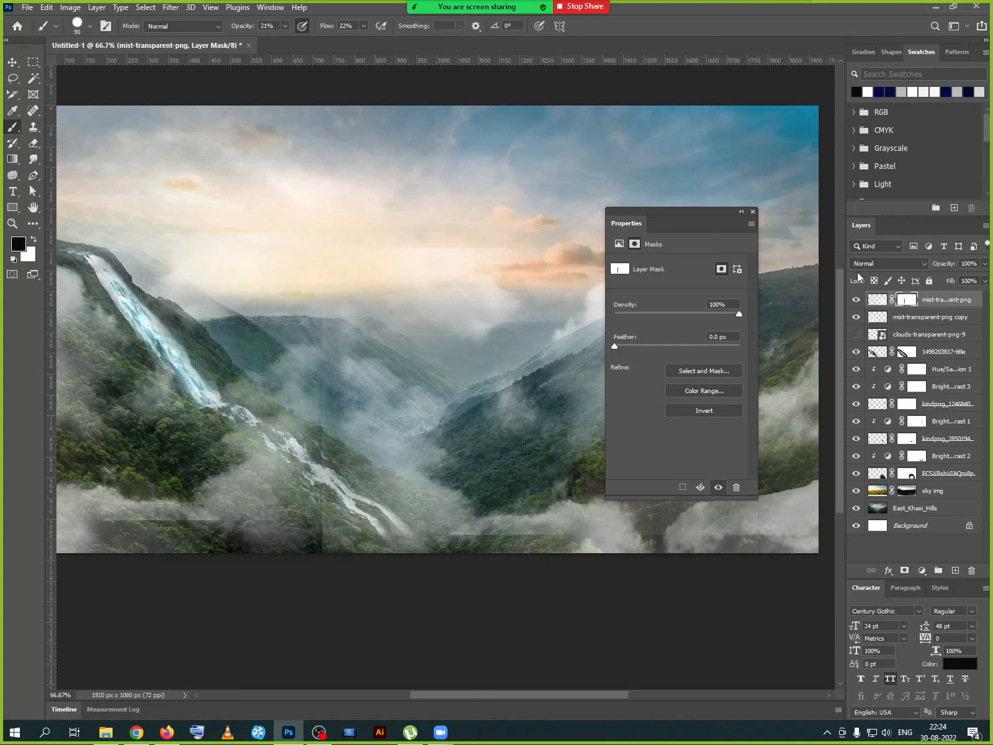
right_click(919, 304)
left_click(904, 339)
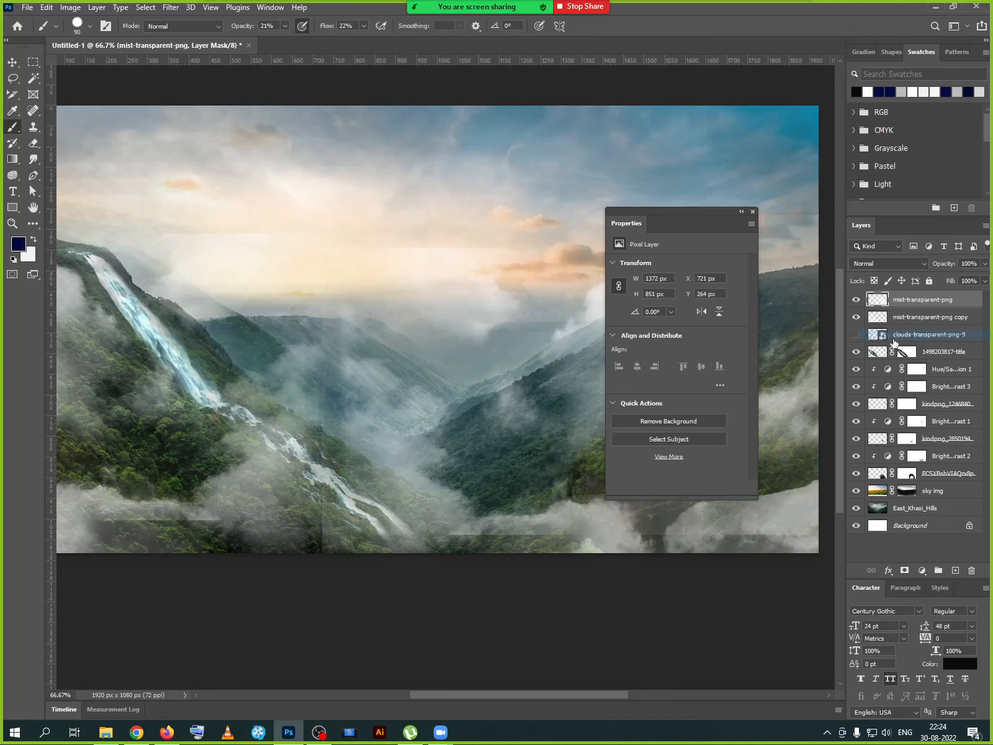
- Examine the mist blend across the whole picture and up close around the statue and temple
key("ctrl+minus")
key("ctrl+minus")
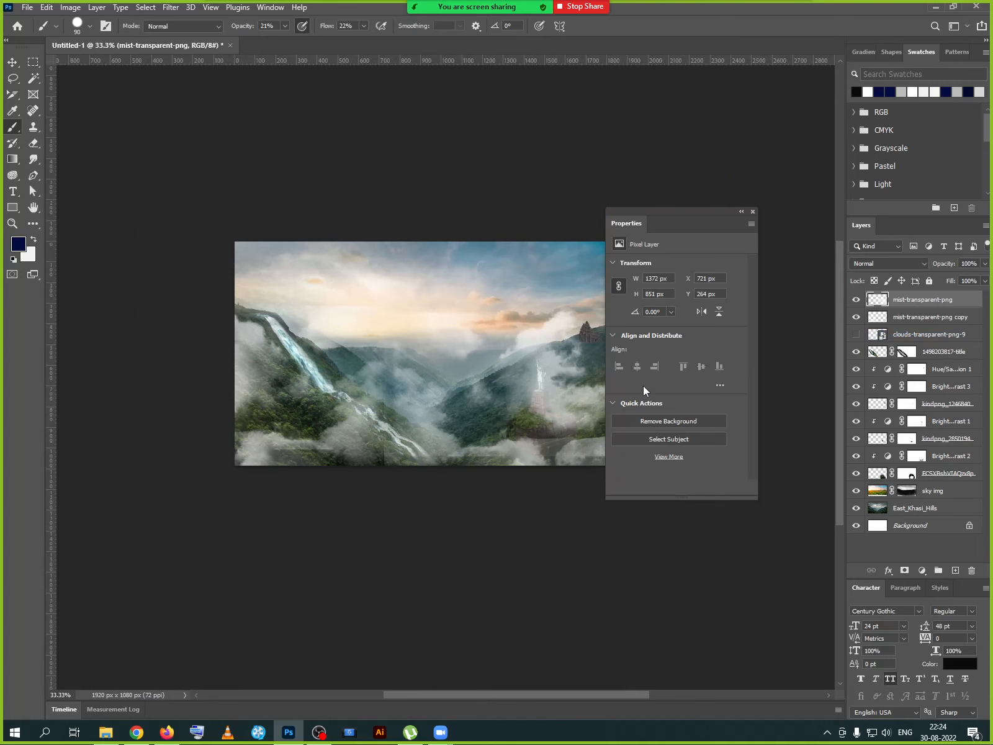
key("ctrl+plus")
key("space")
left_click_drag(470, 466, 148, 516)
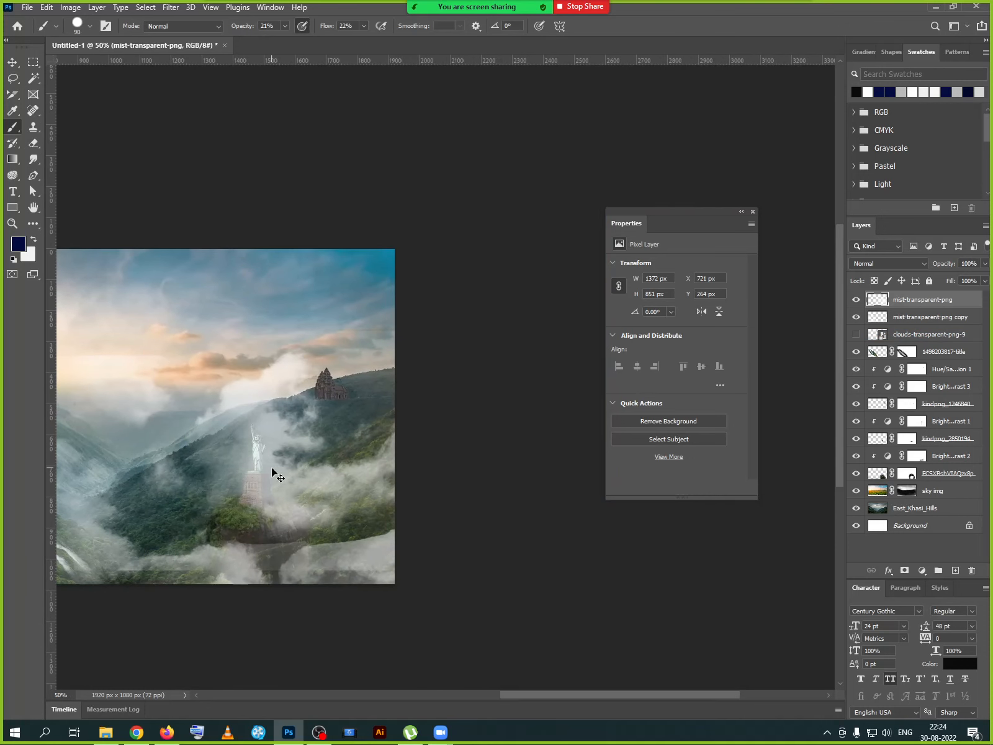
key("ctrl+plus")
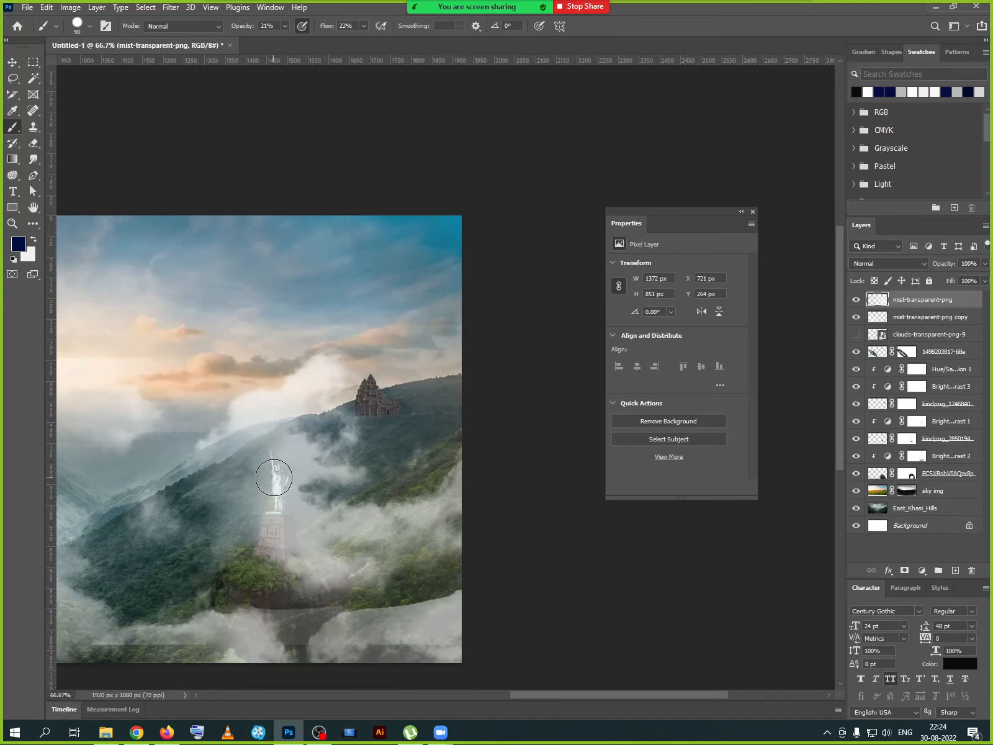
scroll(275, 477, "up", 2)
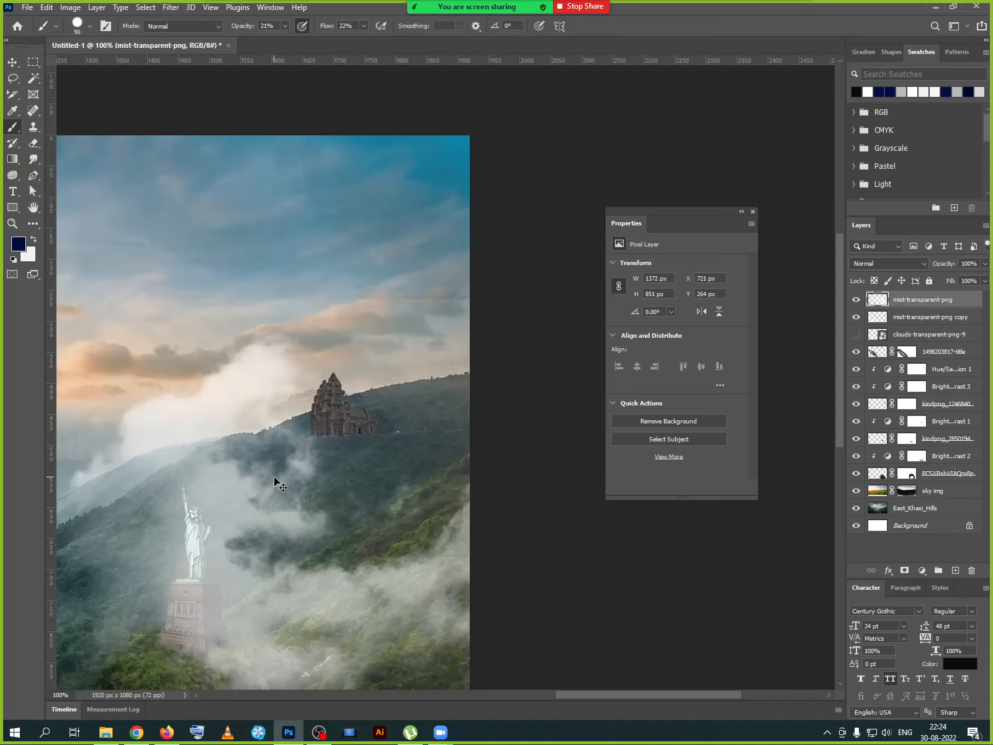
key("ctrl+plus")
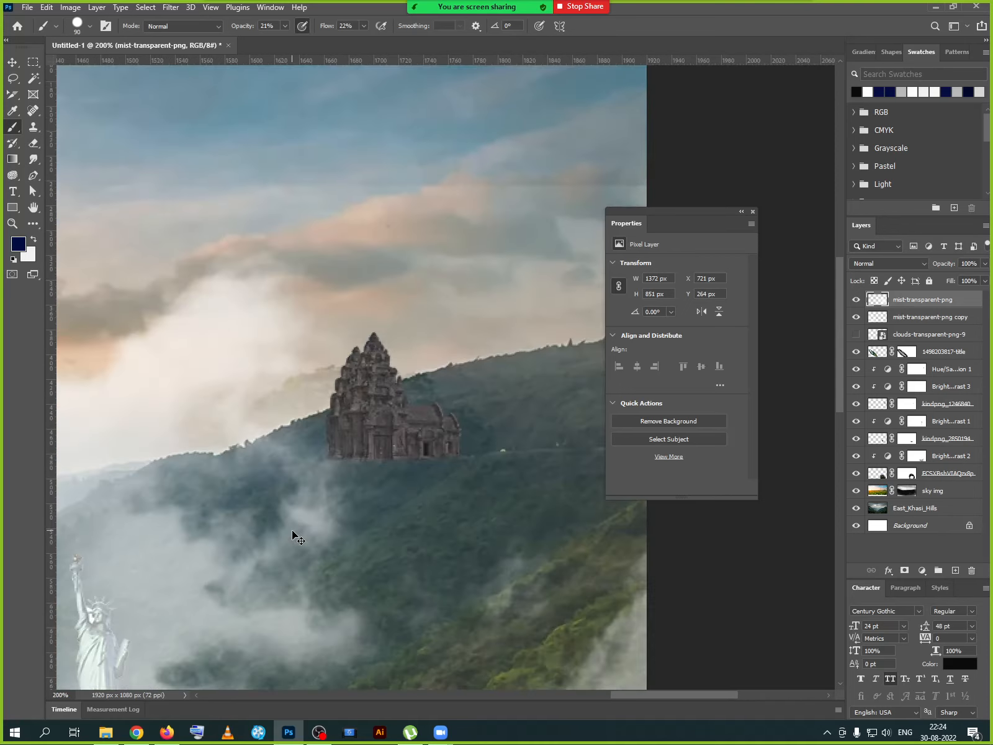
left_click_drag(215, 554, 389, 459)
left_click_drag(302, 516, 318, 483)
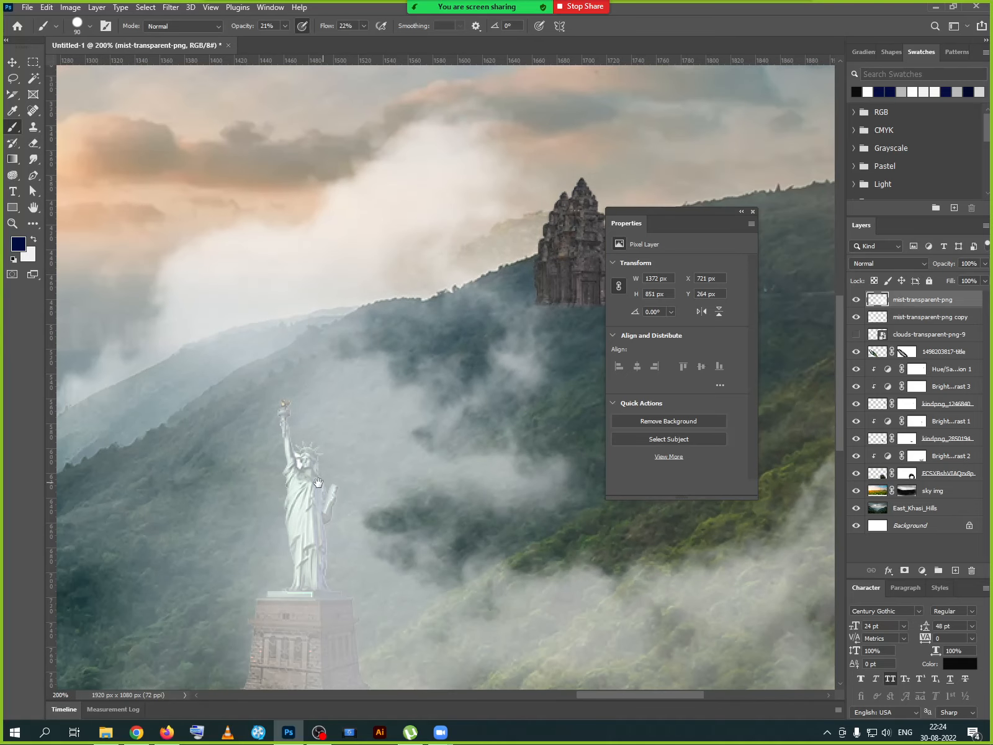
key("[")
key("[")
key("[")
key("[")
key("[")
- Check the statue, temple and mist layers to identify which layer veils the statue
left_click(857, 334)
left_click(859, 440)
left_click(857, 439)
left_click(936, 441)
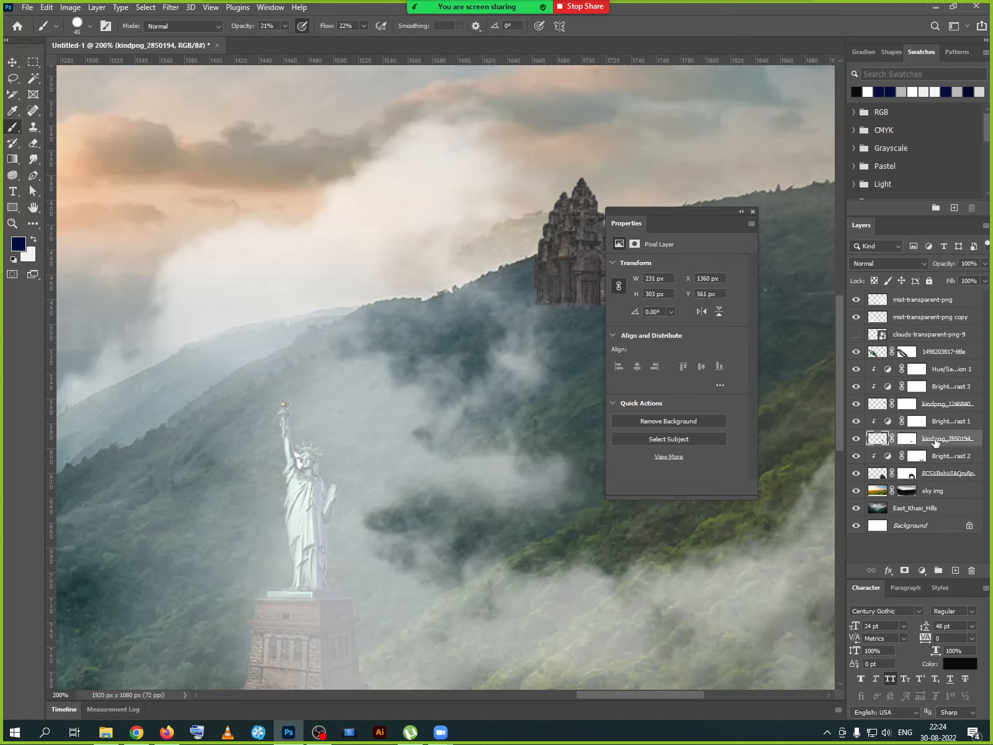
left_click(911, 438)
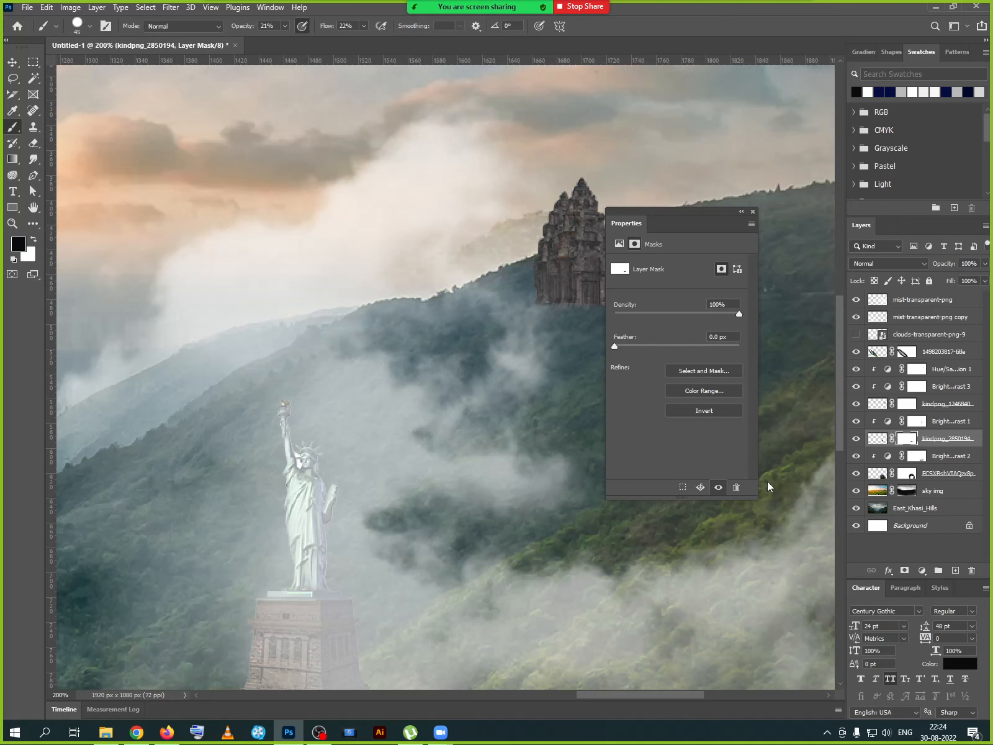
left_click(908, 405)
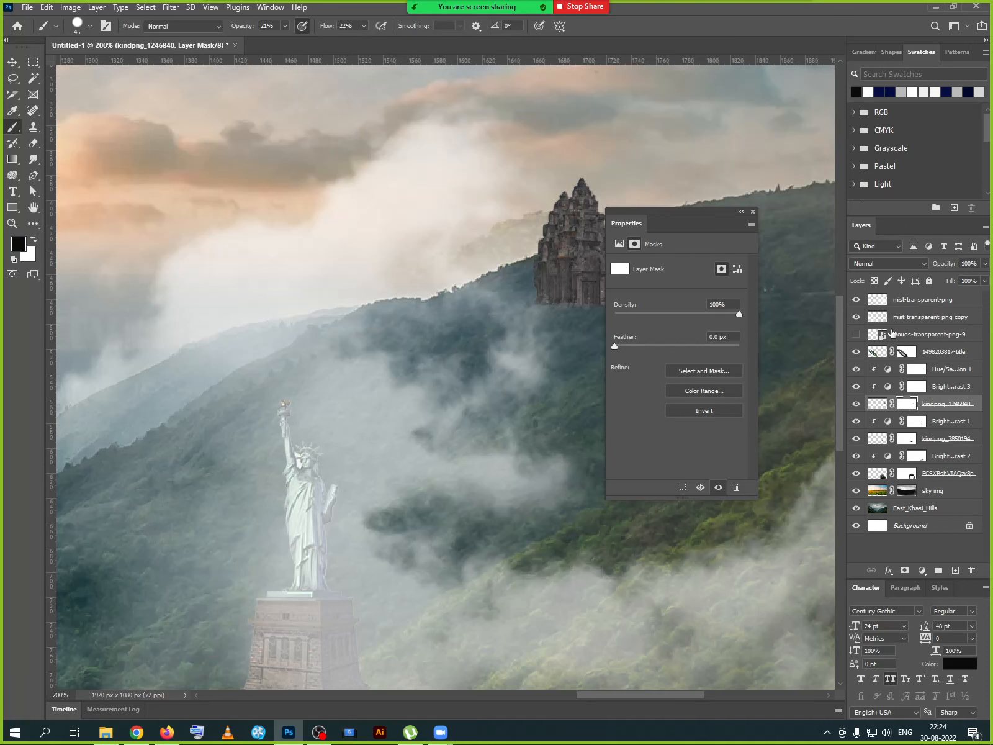
left_click(901, 302)
left_click(856, 299)
left_click(857, 300)
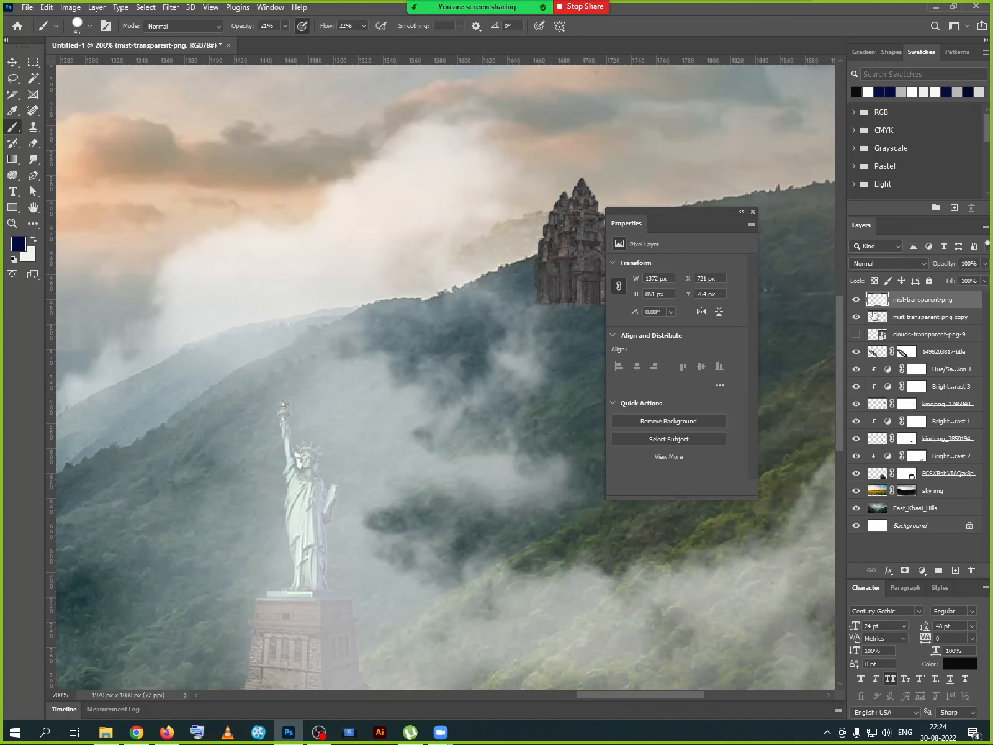
- Add a layer mask to mist-transparent-png and paint the mist off the statue with a 25 px black brush
left_click(905, 571)
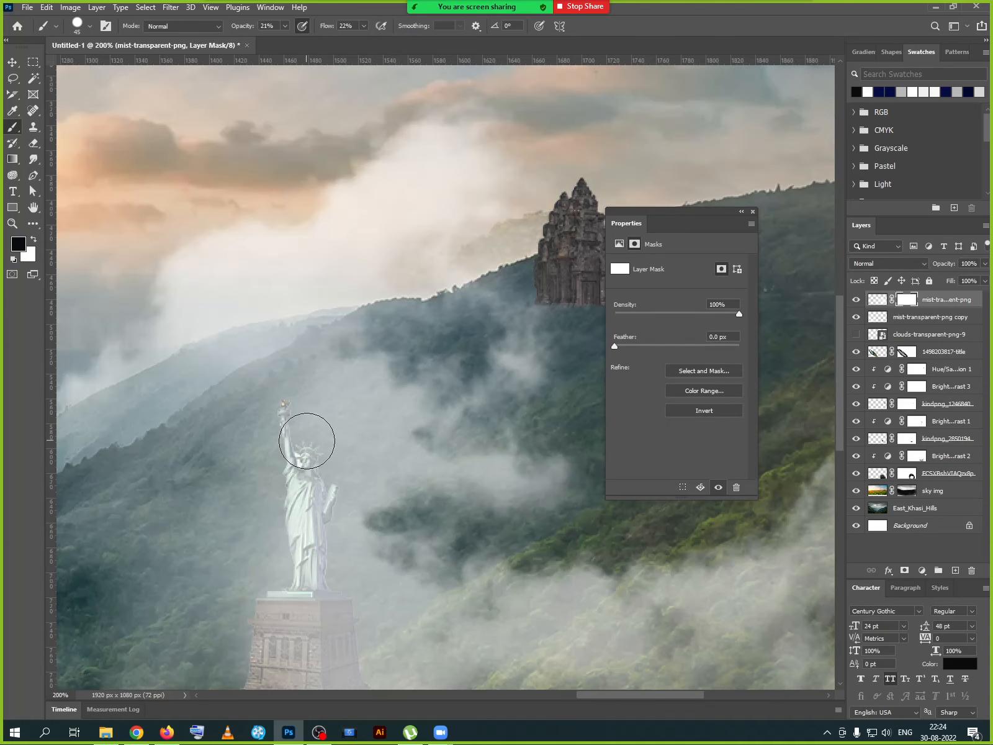
key("bracketleft")
key("bracketleft")
key("bracketleft")
key("bracketleft")
left_click_drag(291, 422, 302, 510)
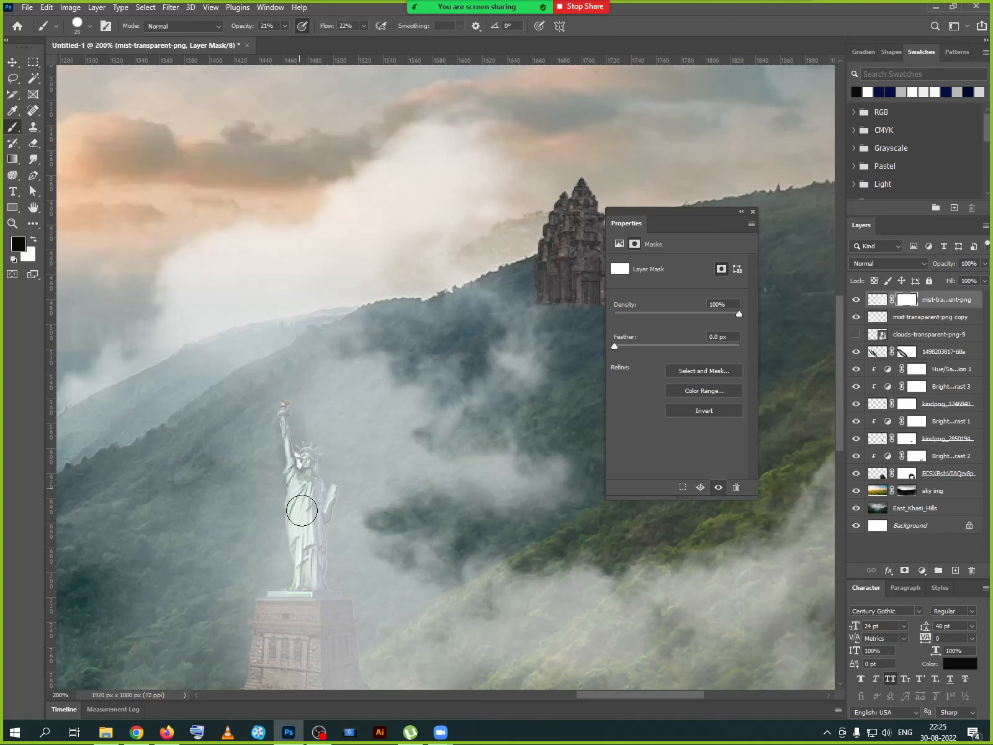
key("ctrl+plus")
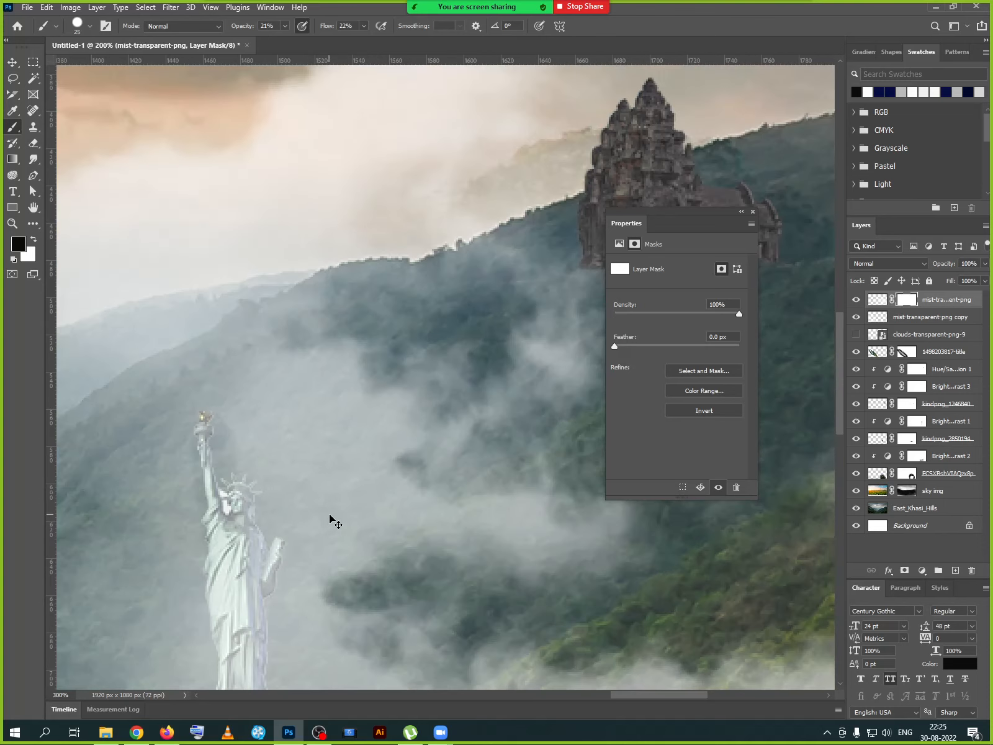
key("ctrl+plus")
left_click_drag(255, 525, 373, 435)
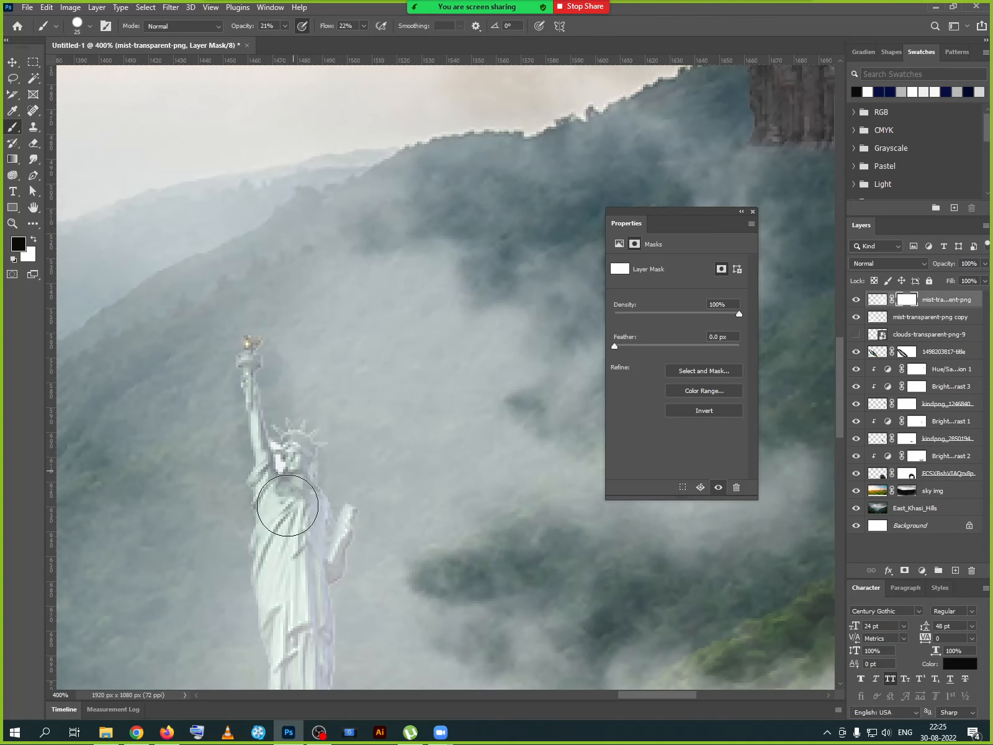
mouse_move(287, 506)
left_mouse_down()
mouse_move(288, 630)
mouse_move(292, 545)
mouse_move(312, 556)
mouse_move(309, 582)
mouse_move(316, 537)
mouse_move(327, 537)
mouse_move(299, 613)
mouse_move(308, 522)
mouse_move(305, 530)
mouse_move(321, 489)
left_mouse_up()
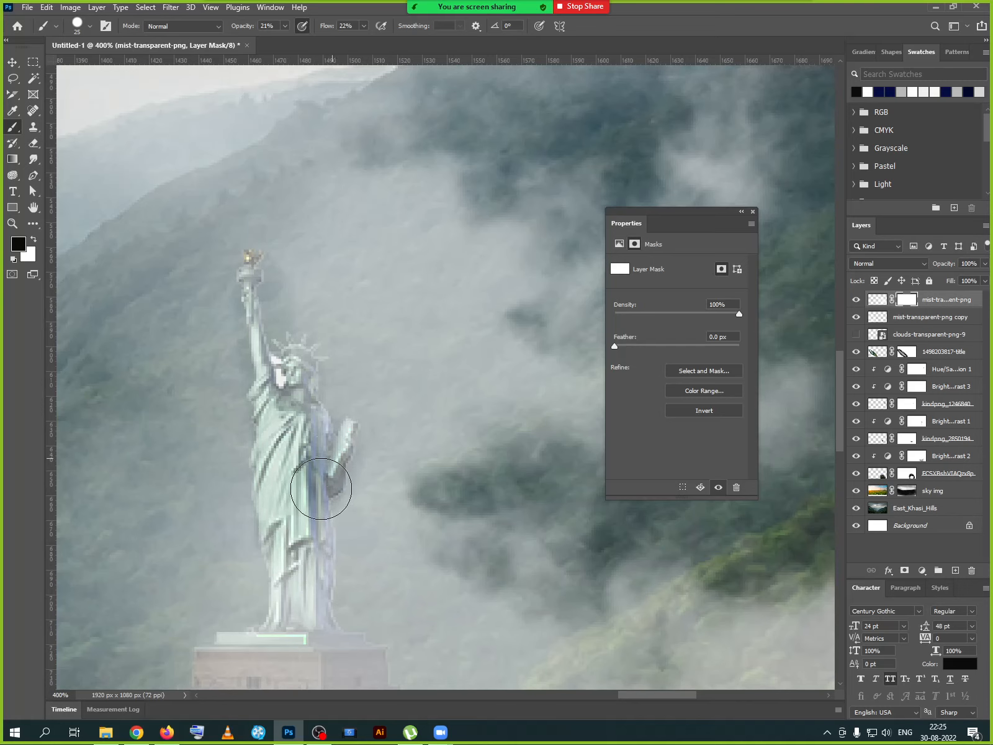
left_click_drag(291, 450, 296, 517)
- Refine the mist mask along the statue's torch arm, head and robe using a 7 px brush
key("[")
key("[")
key("[")
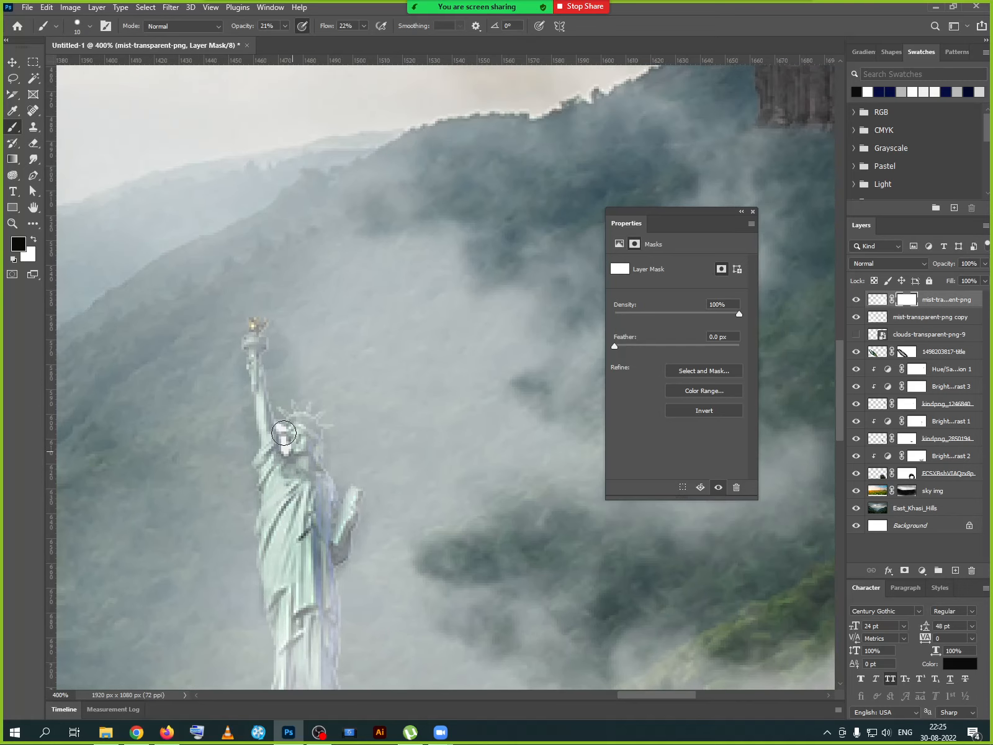
key("[")
key("[")
key("[")
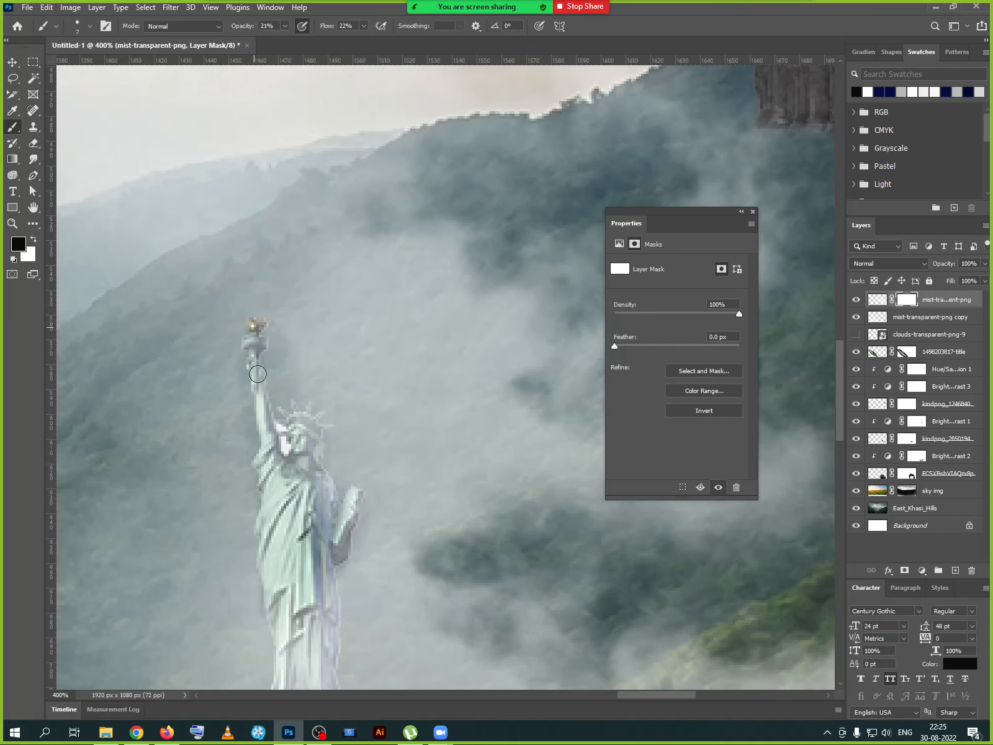
mouse_move(258, 374)
left_mouse_down()
mouse_move(279, 489)
mouse_move(301, 424)
mouse_move(293, 486)
mouse_move(322, 443)
mouse_move(338, 550)
mouse_move(353, 509)
mouse_move(330, 633)
mouse_move(330, 600)
mouse_move(290, 576)
mouse_move(286, 636)
mouse_move(270, 543)
mouse_move(282, 618)
mouse_move(274, 536)
mouse_move(306, 654)
mouse_move(334, 659)
left_mouse_up()
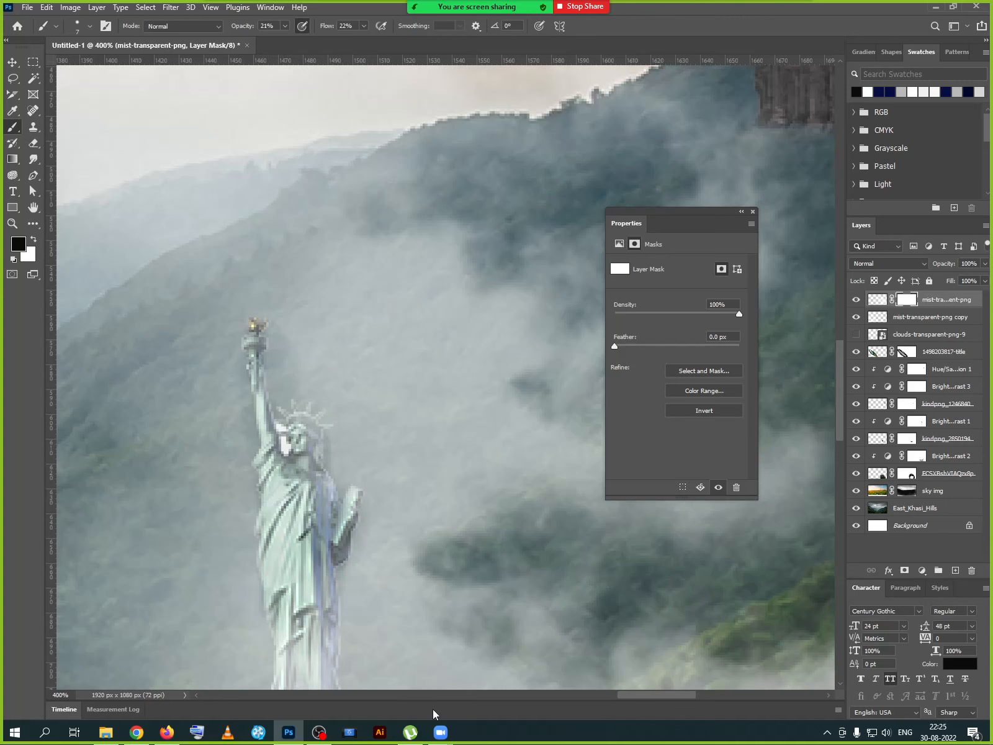
- Lower the opacity of the mist-transparent-png layer to 52%
key("ctrl+1")
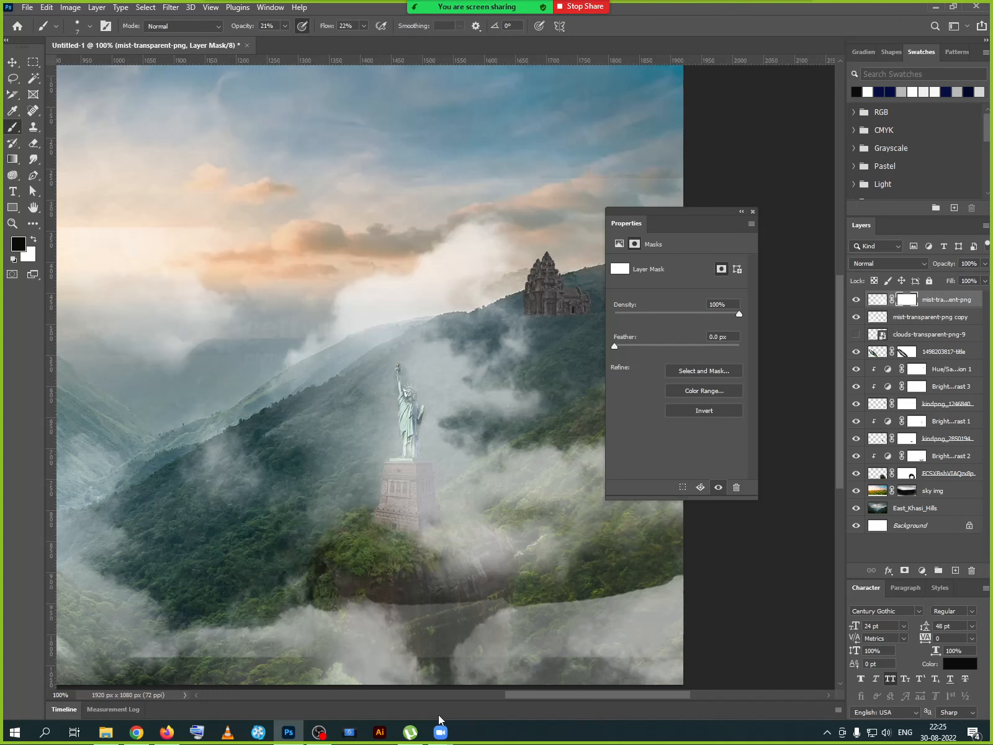
left_click(12, 62)
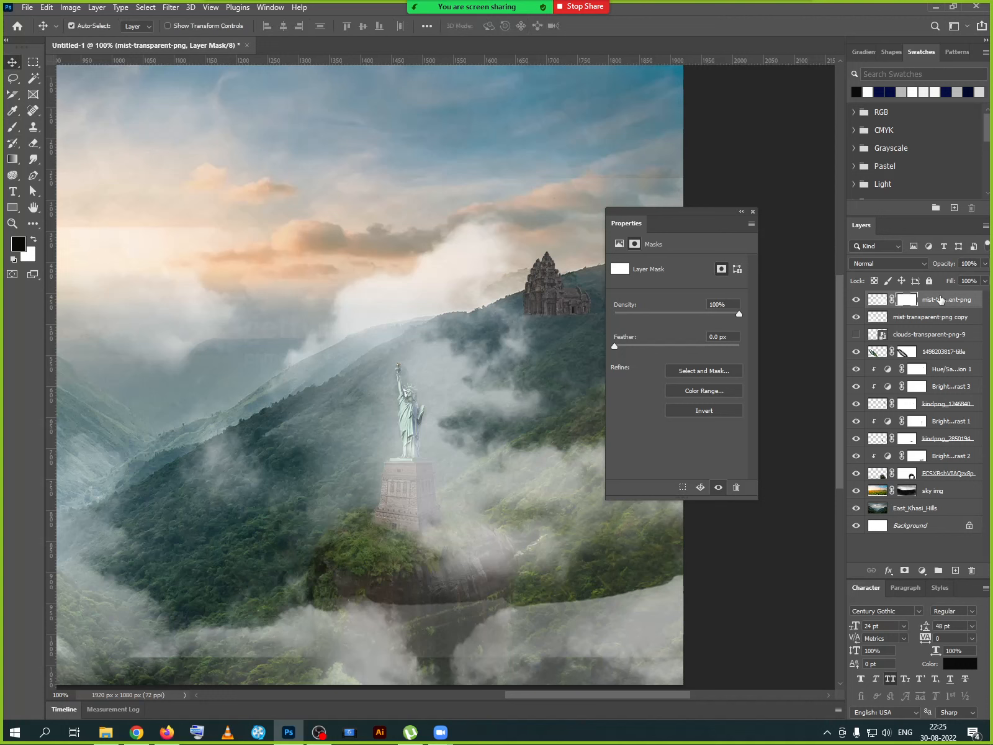
left_click(876, 301)
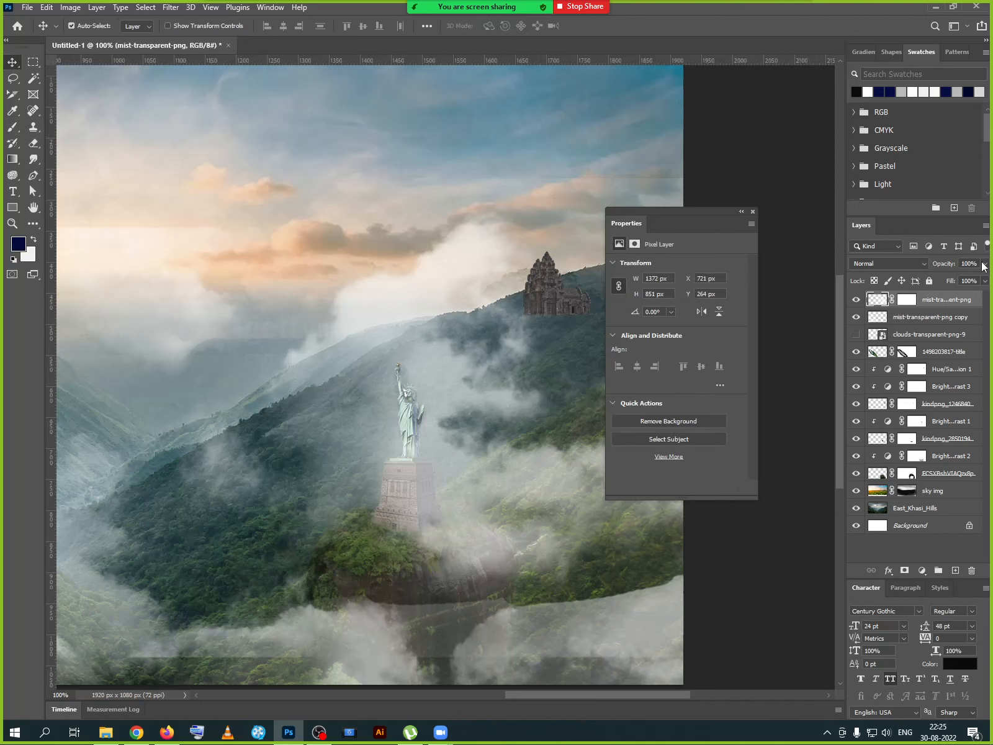
left_click(984, 264)
left_click_drag(957, 278, 957, 278)
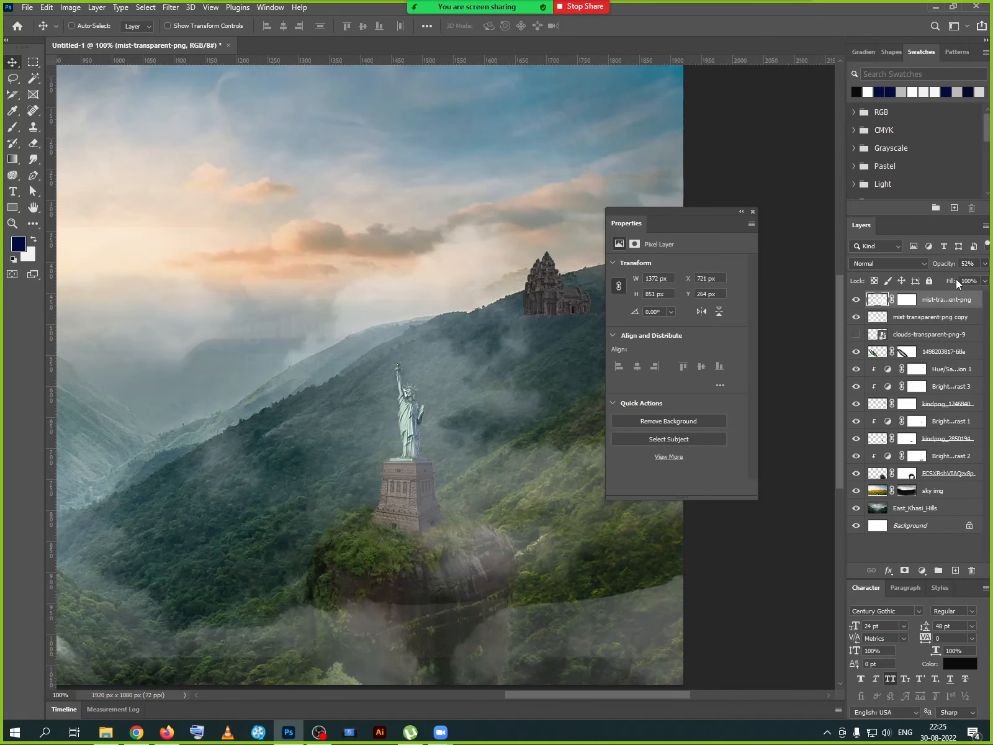
key("ctrl+minus")
key("ctrl+minus")
key("ctrl+minus")
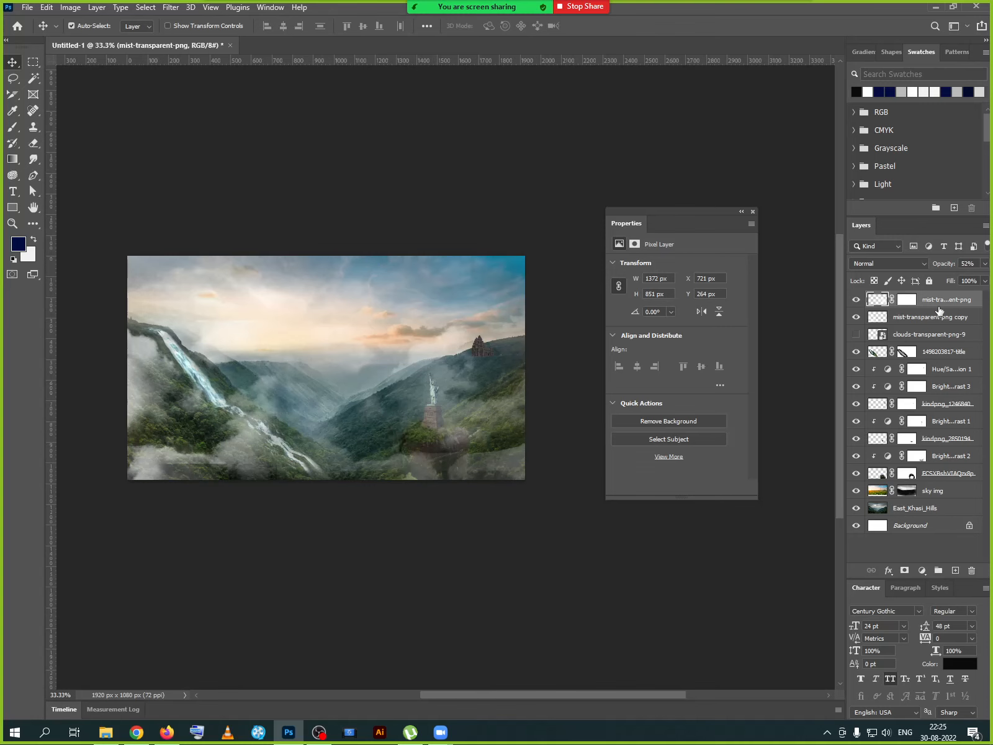
- Add a Hue/Saturation adjustment layer above the mist layers and enable Colorize
left_click(923, 571)
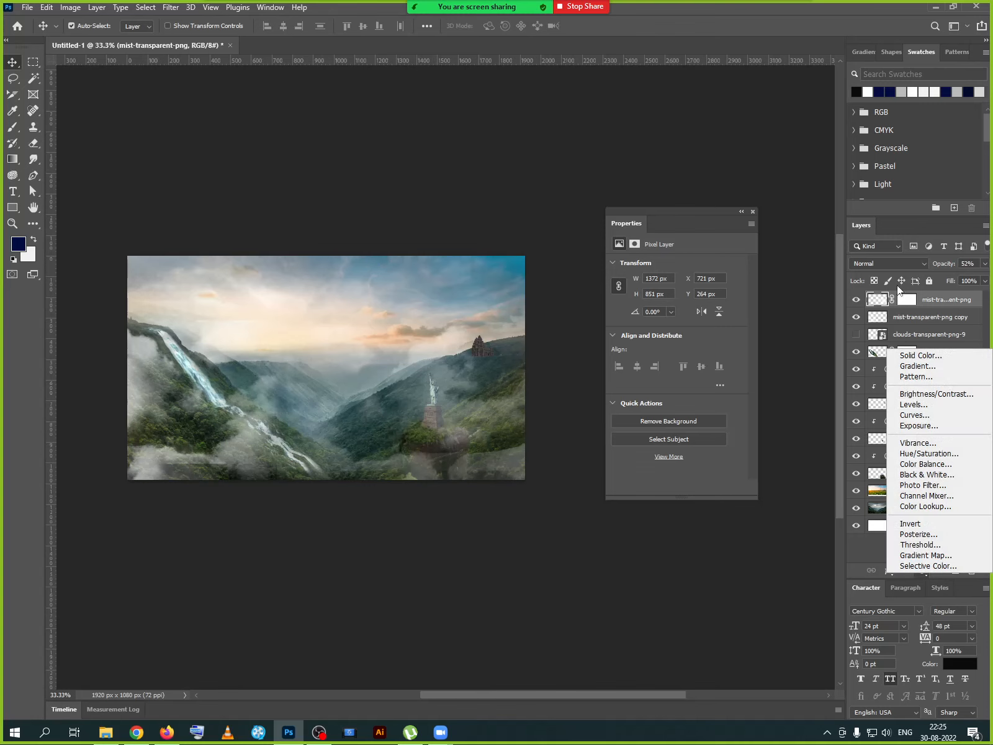
left_click(930, 453)
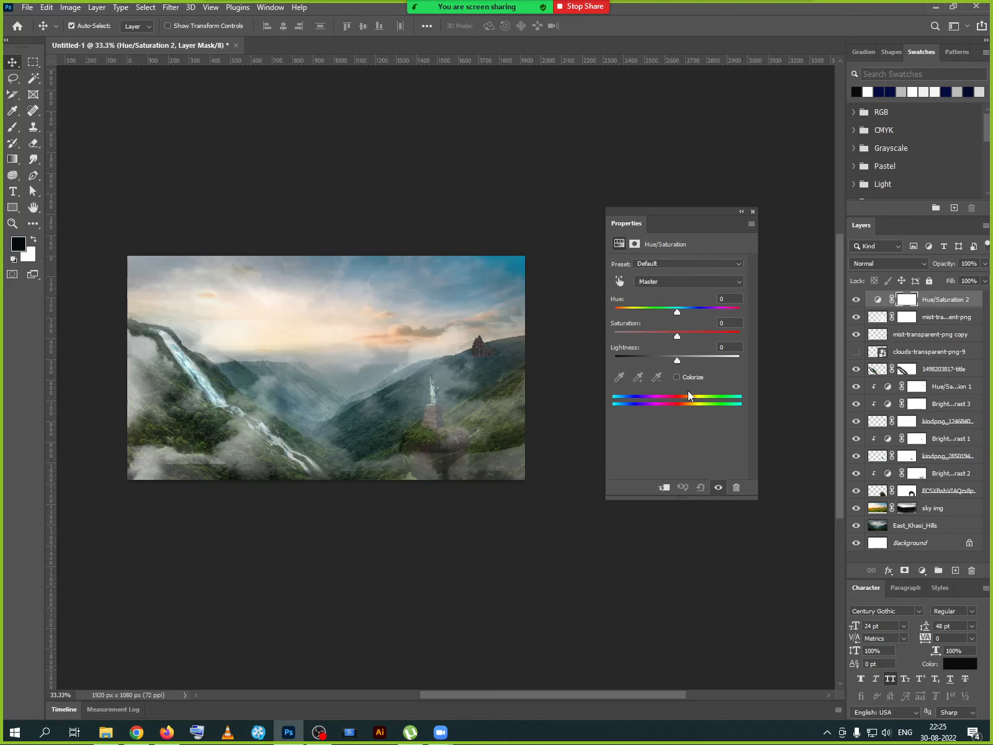
left_click(688, 378)
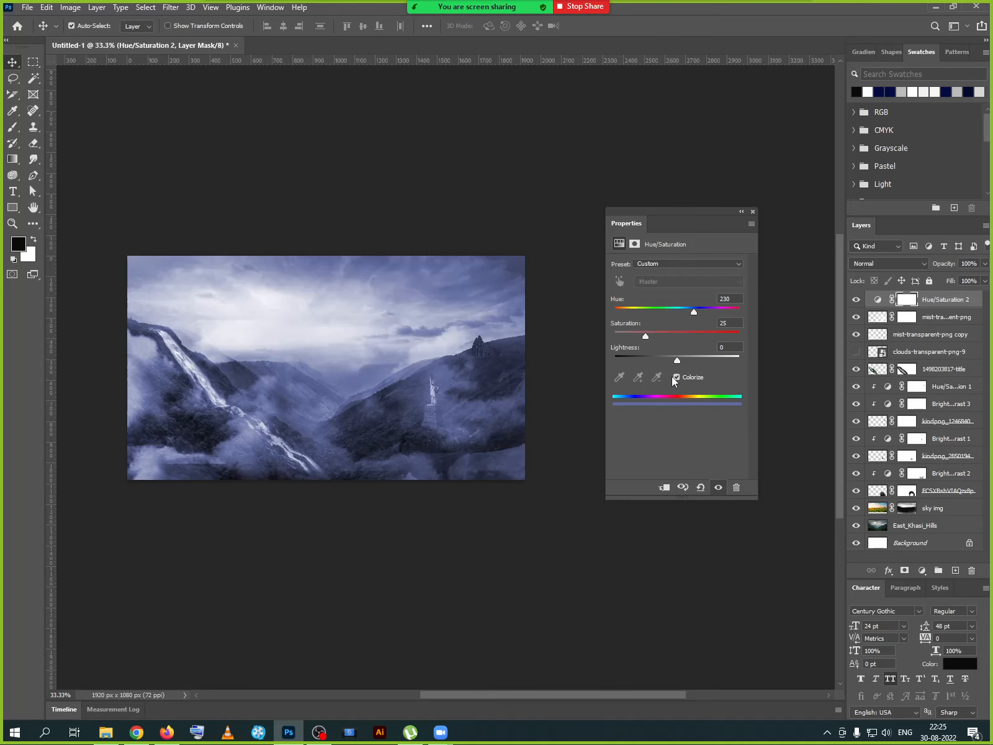